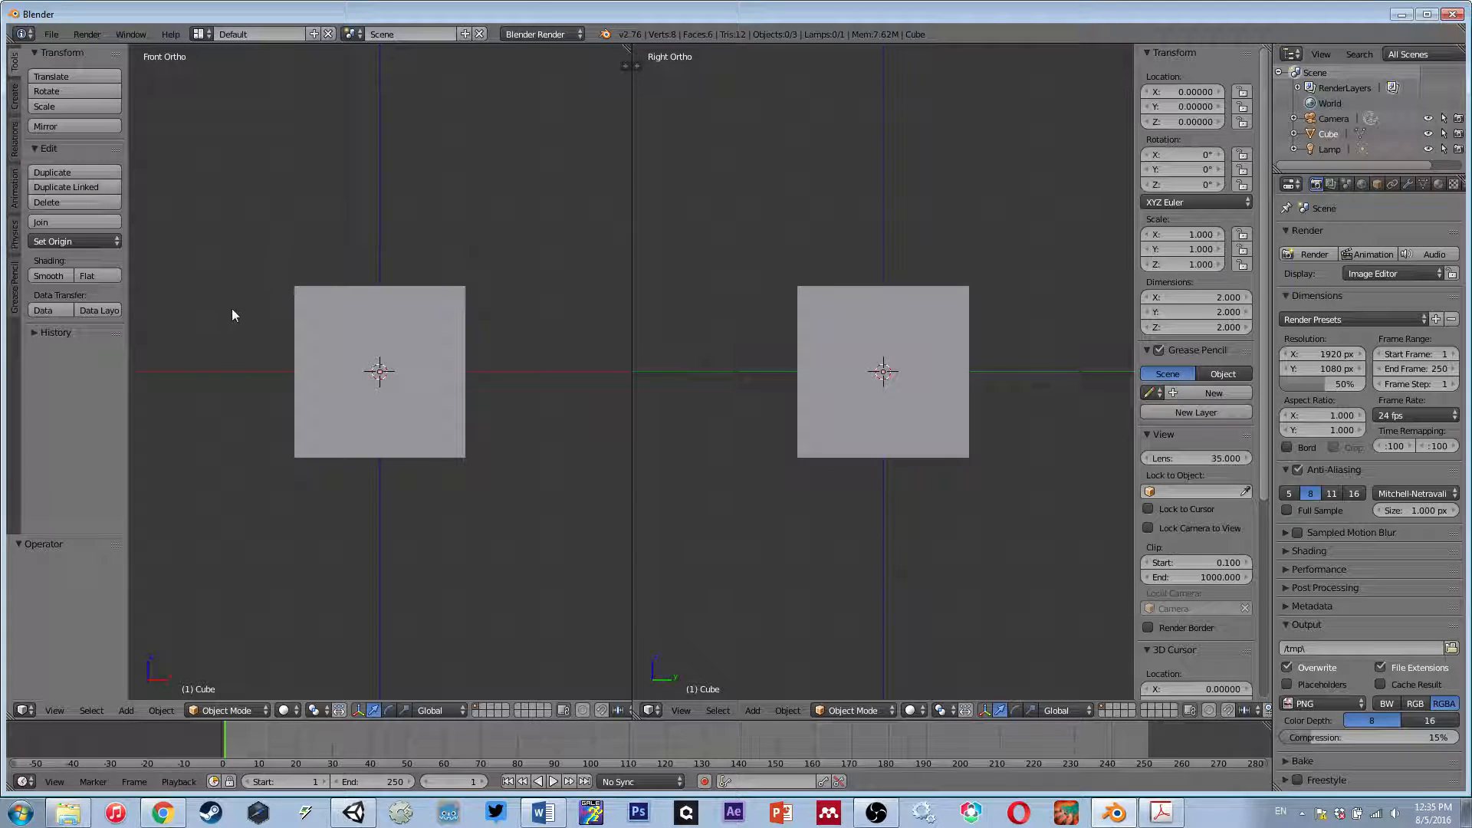
# - Examine the default cube from an angled orthographic view beside the right orthographic view, up close and farther away
pyautogui.moveTo(411, 360); pyautogui.dragTo(326, 430, button='middle')
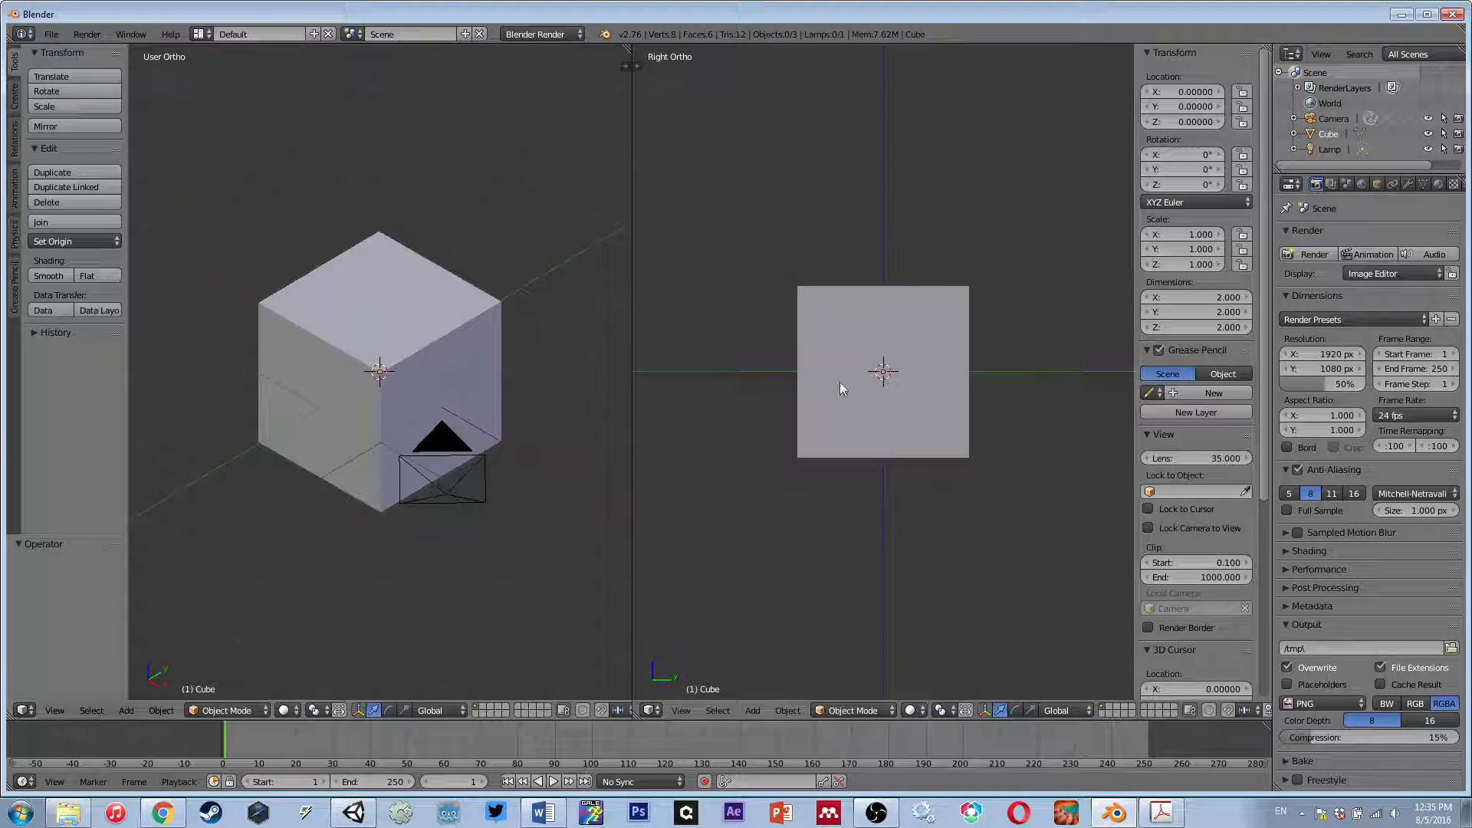
pyautogui.scroll(2, 430, 397)
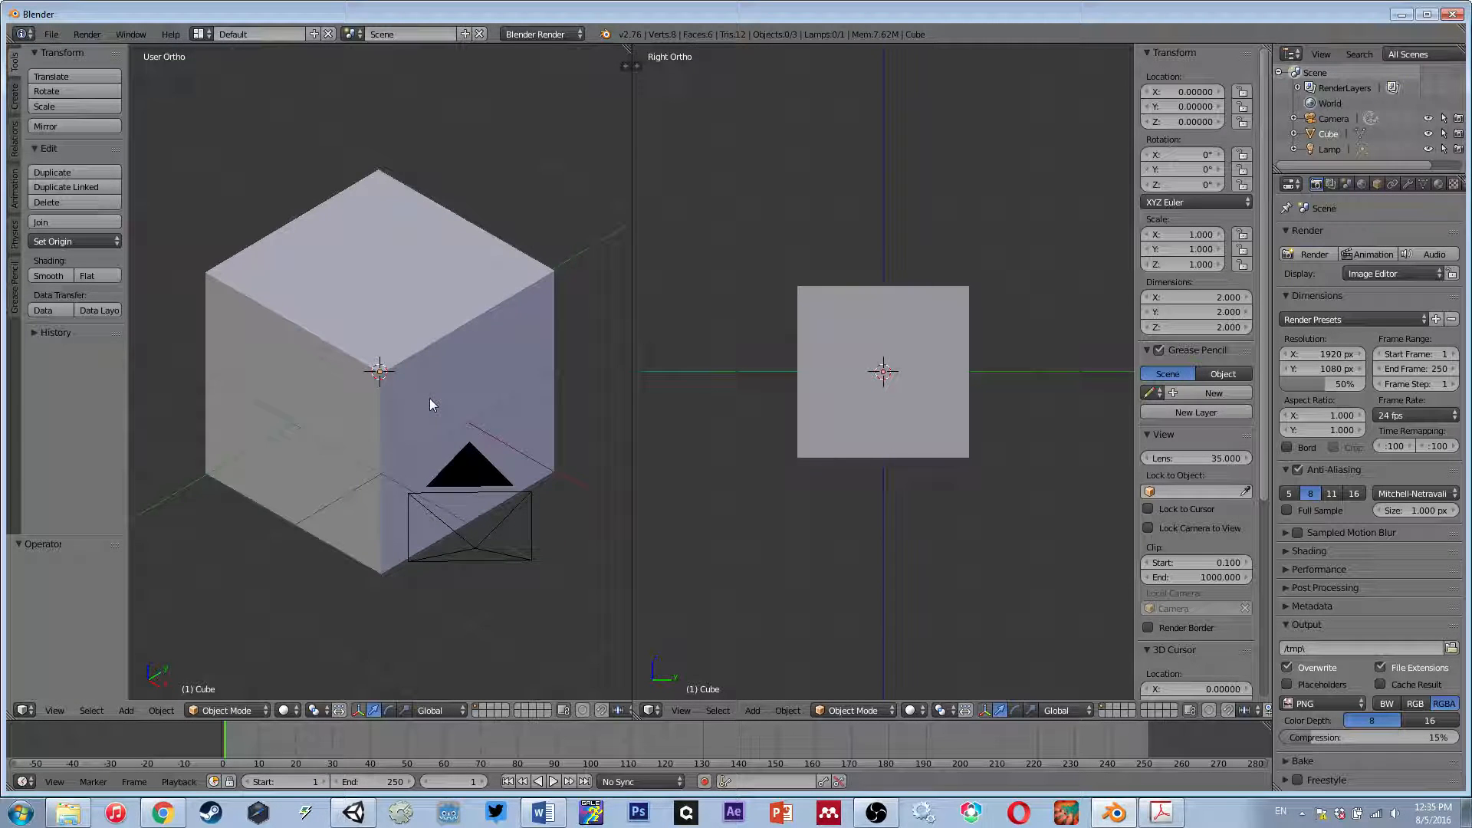
pyautogui.scroll(-1, 429, 398)
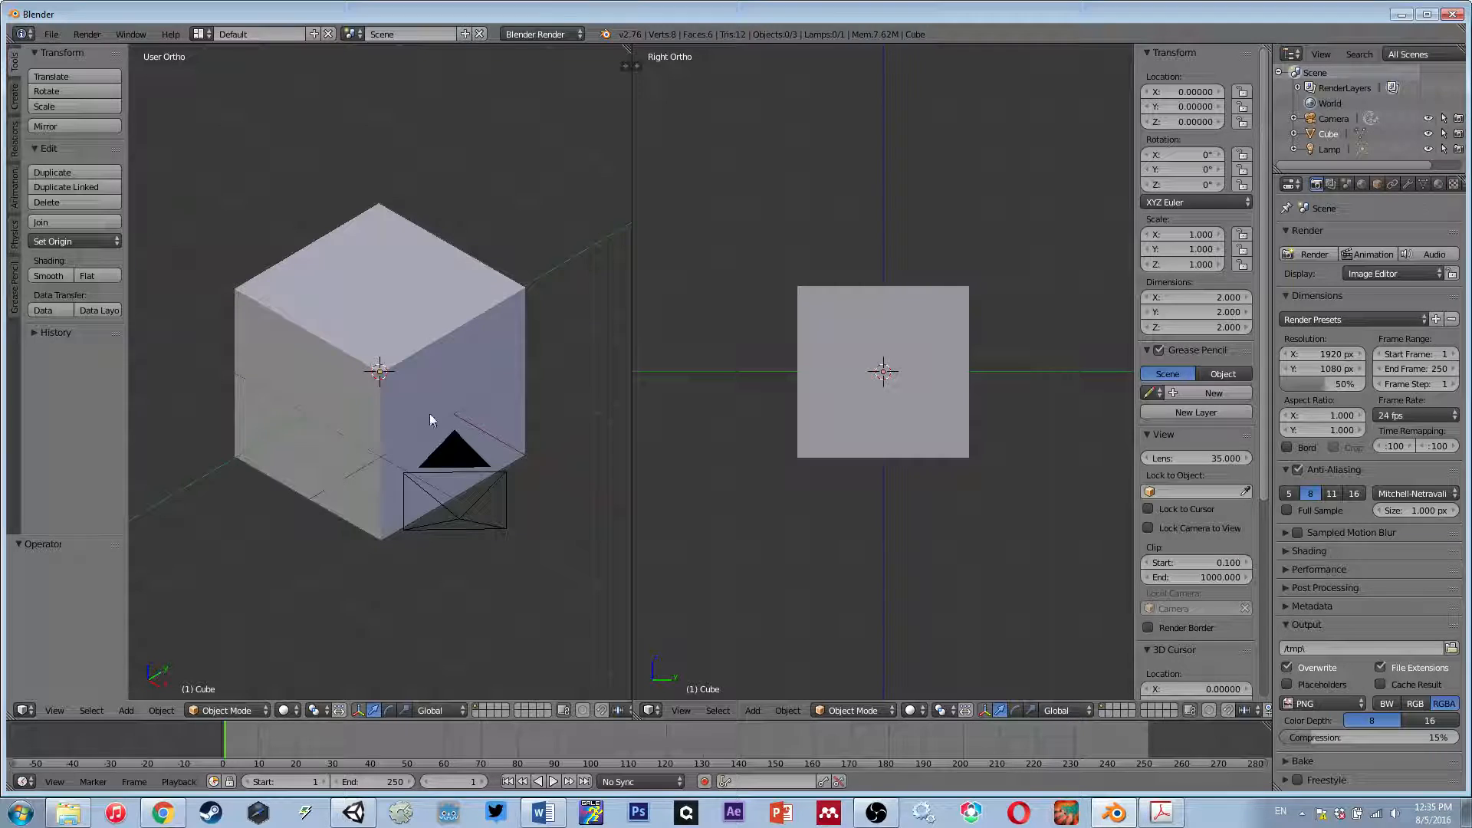
pyautogui.scroll(-1, 430, 414)
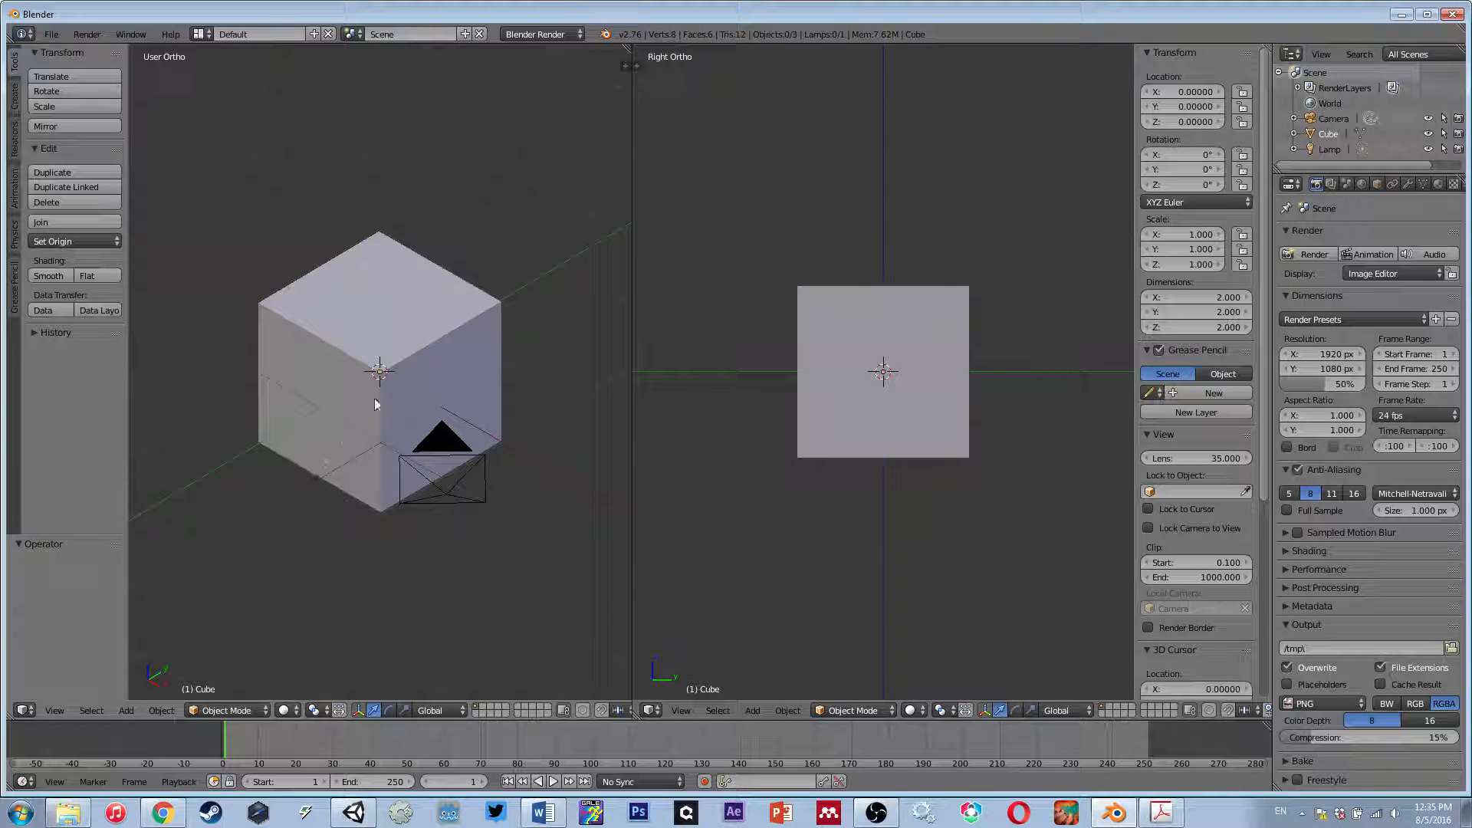
pyautogui.scroll(1, 371, 401)
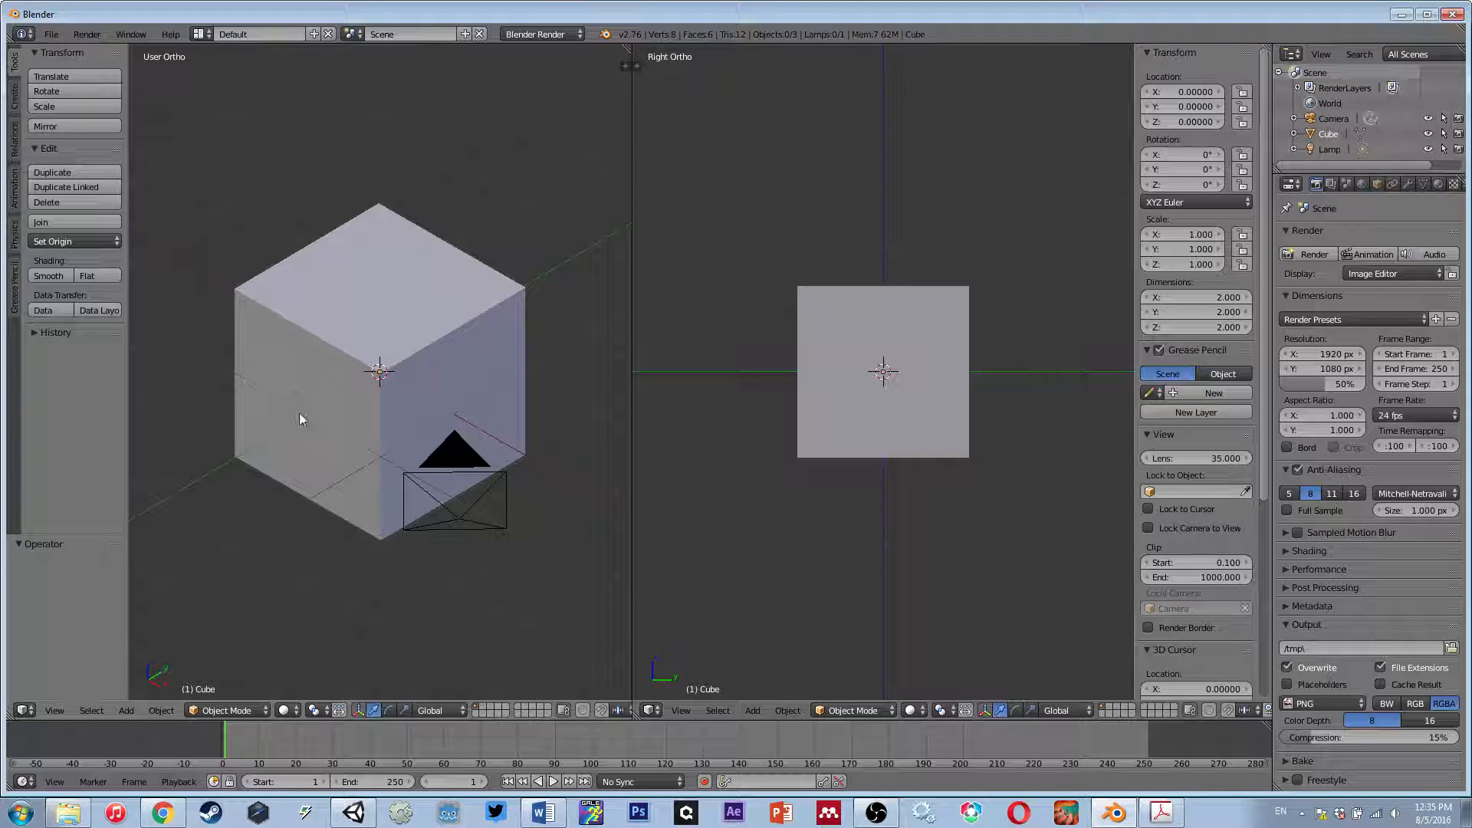
pyautogui.scroll(2, 301, 415)
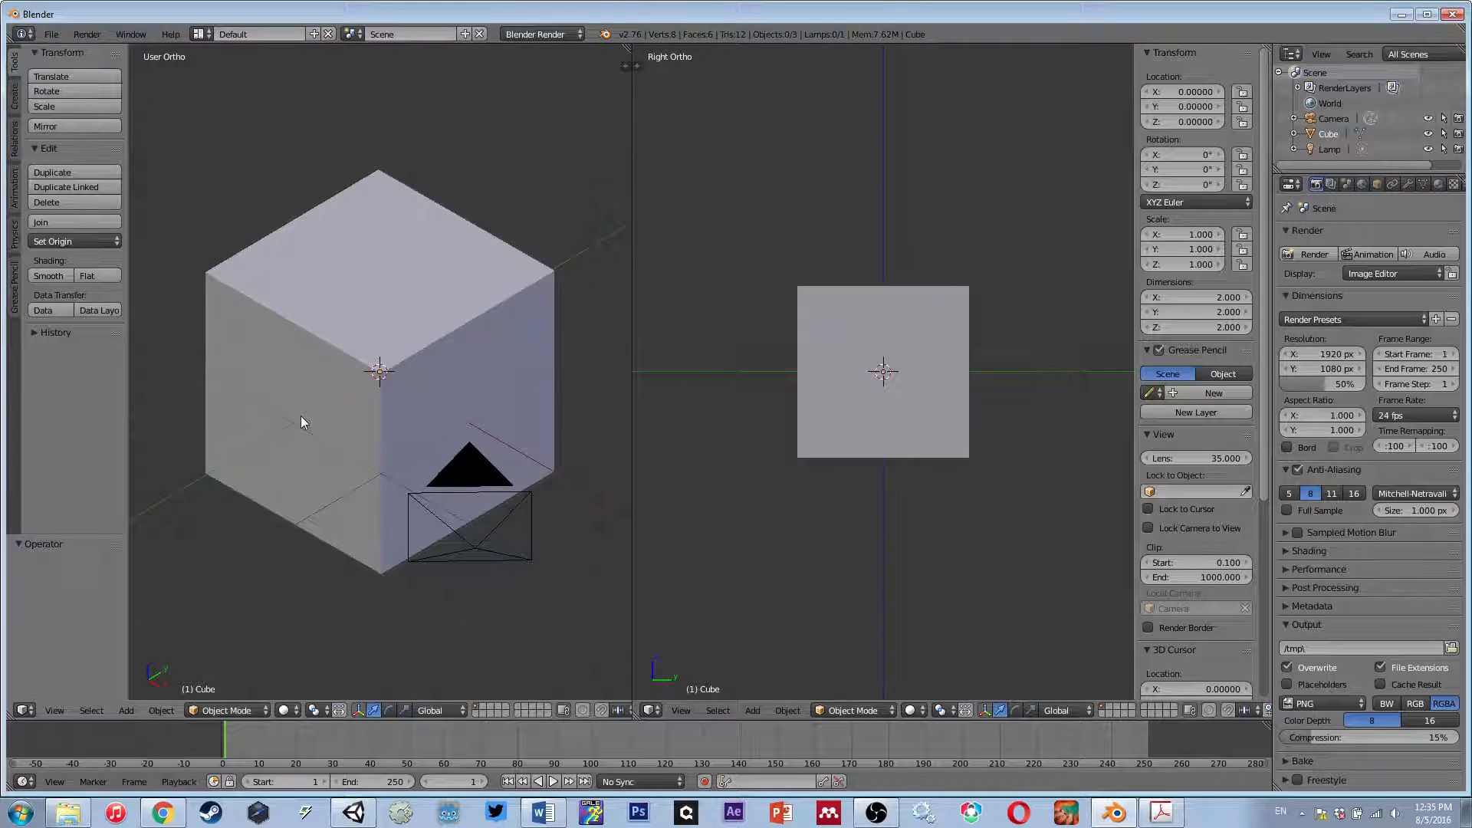
pyautogui.scroll(-2, 300, 416)
pyautogui.scroll(1, 302, 420)
pyautogui.scroll(-1, 302, 420)
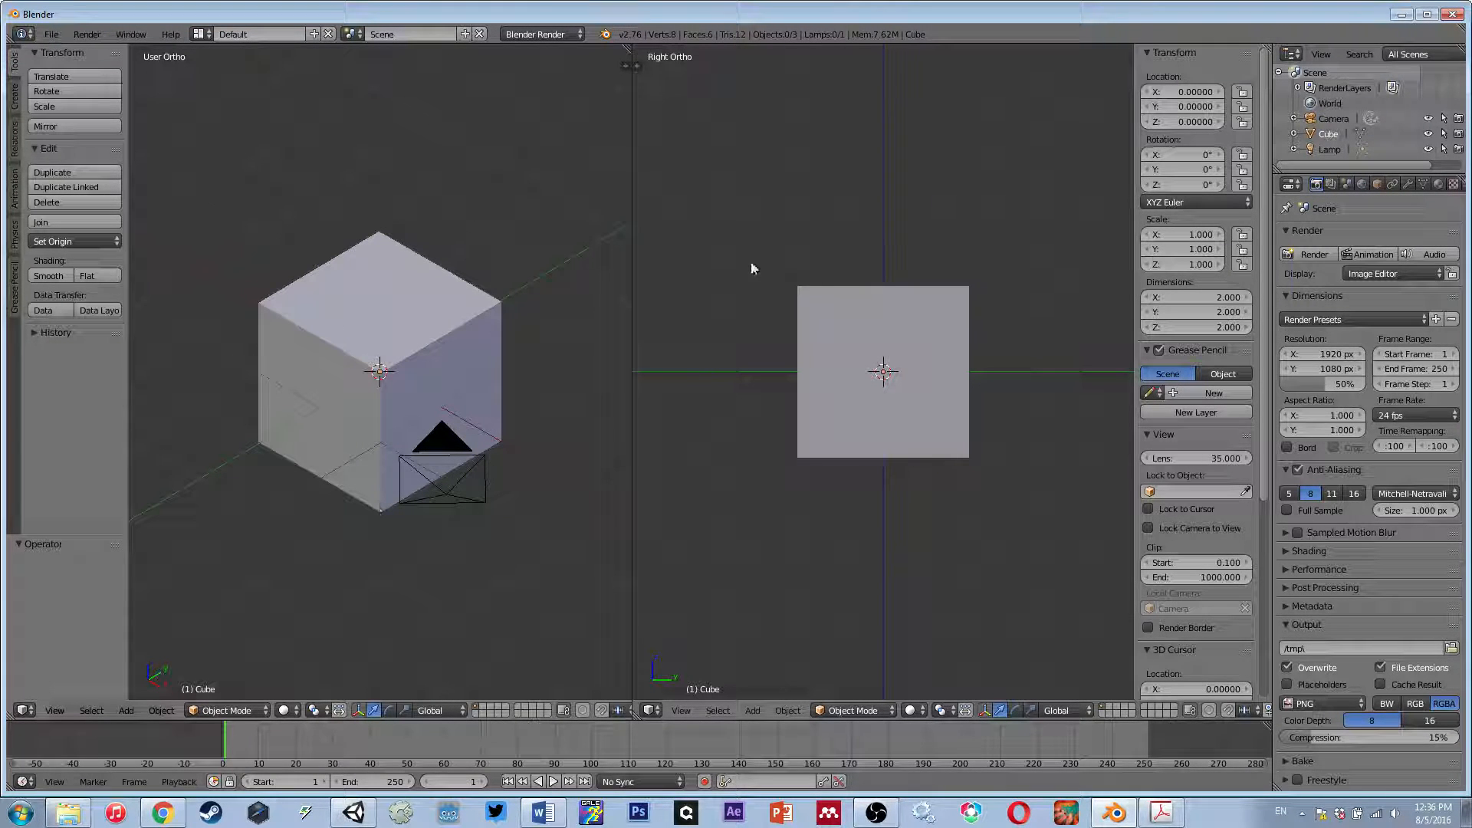
pyautogui.scroll(1, 885, 387)
pyautogui.scroll(1, 886, 387)
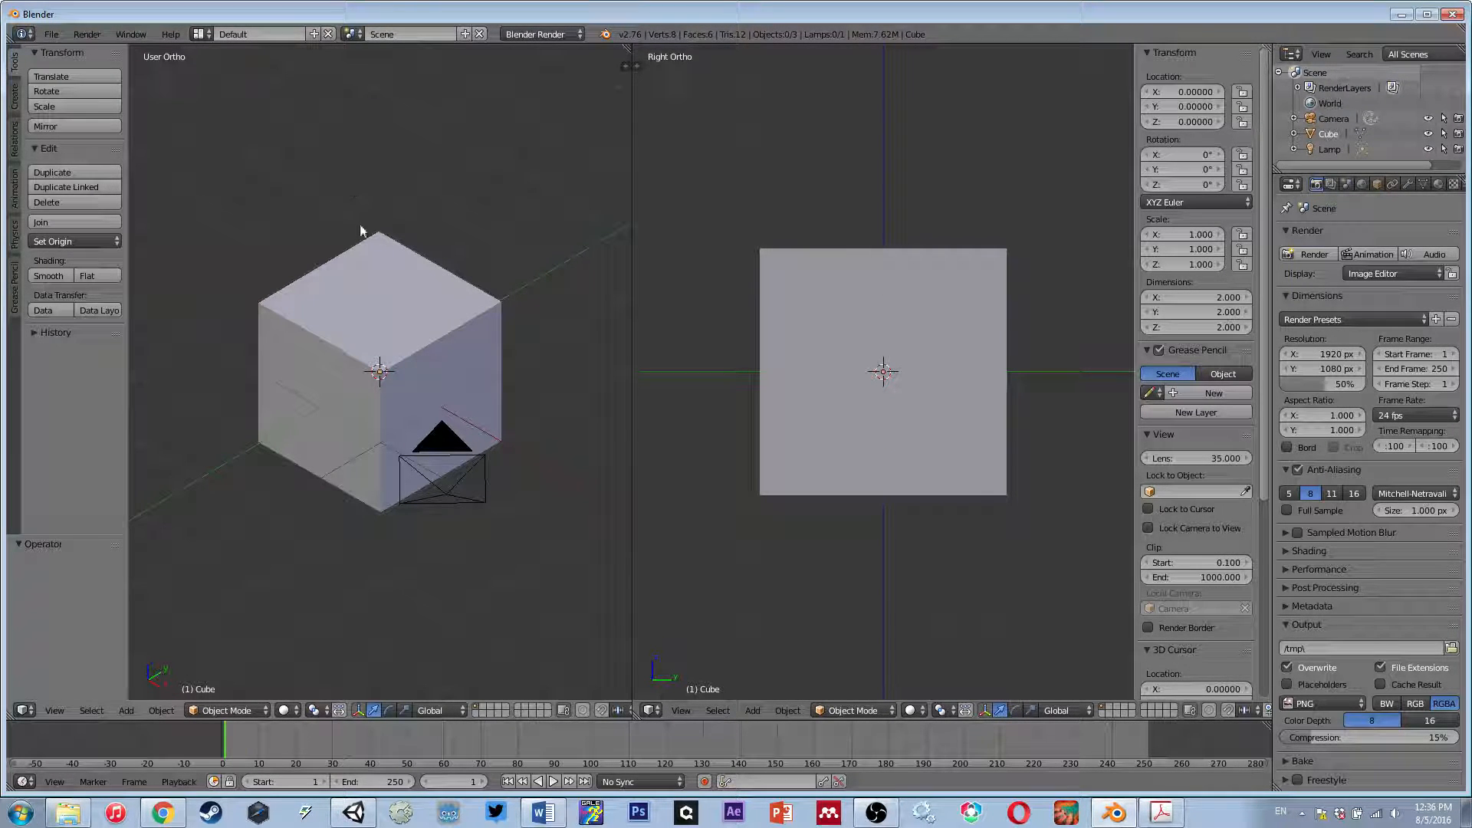
# - Switch to Unity, select the finished crate in the scene and examine it from several angles
pyautogui.click(354, 815)
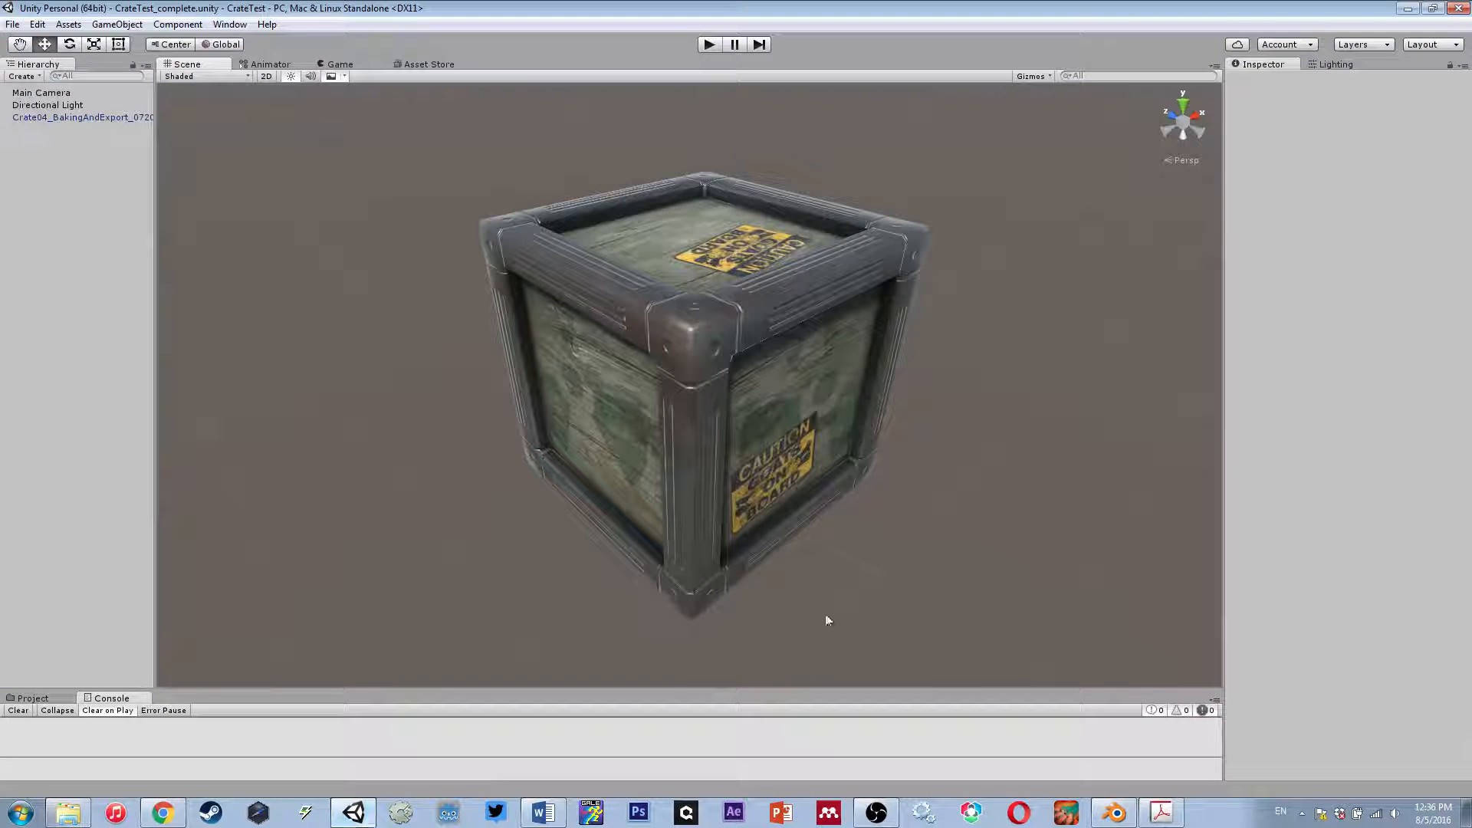
pyautogui.keyDown('alt'); pyautogui.moveTo(775, 362); pyautogui.dragTo(767, 396); pyautogui.keyUp('alt')
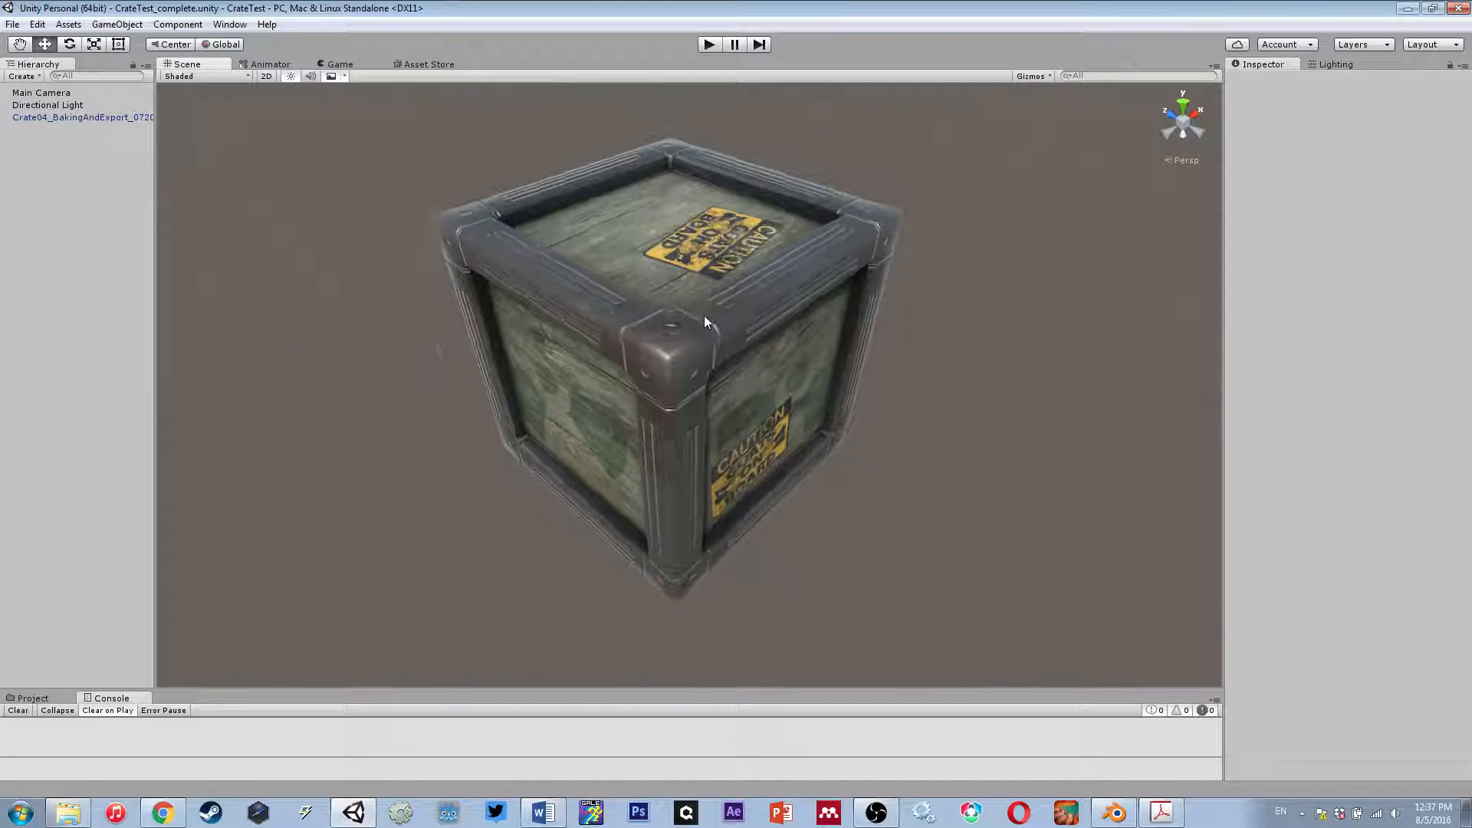
pyautogui.keyDown('alt'); pyautogui.moveTo(629, 296); pyautogui.dragTo(637, 264); pyautogui.keyUp('alt')
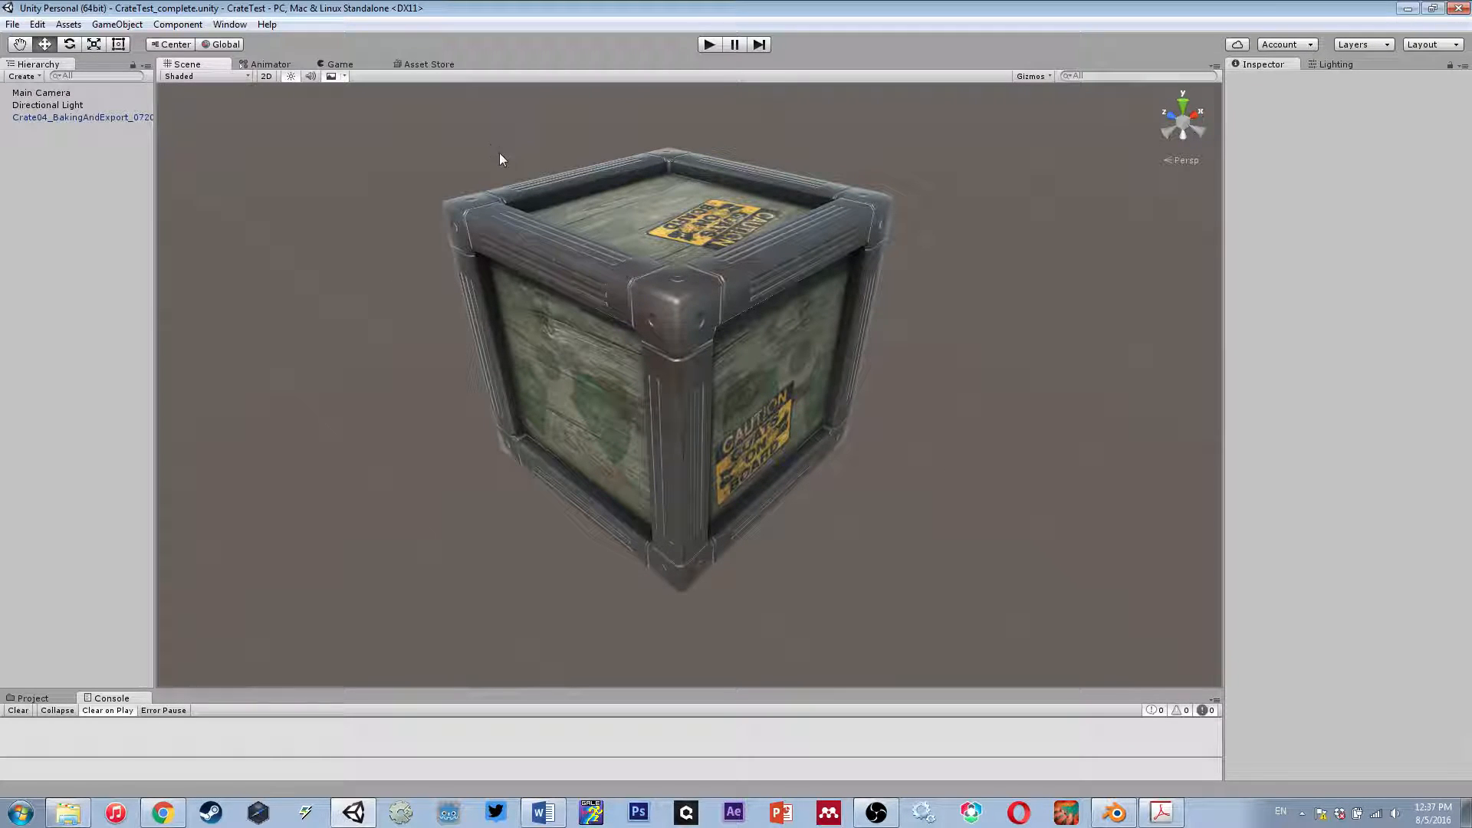
pyautogui.keyDown('alt'); pyautogui.moveTo(615, 375); pyautogui.dragTo(639, 424); pyautogui.keyUp('alt')
pyautogui.click(678, 438)
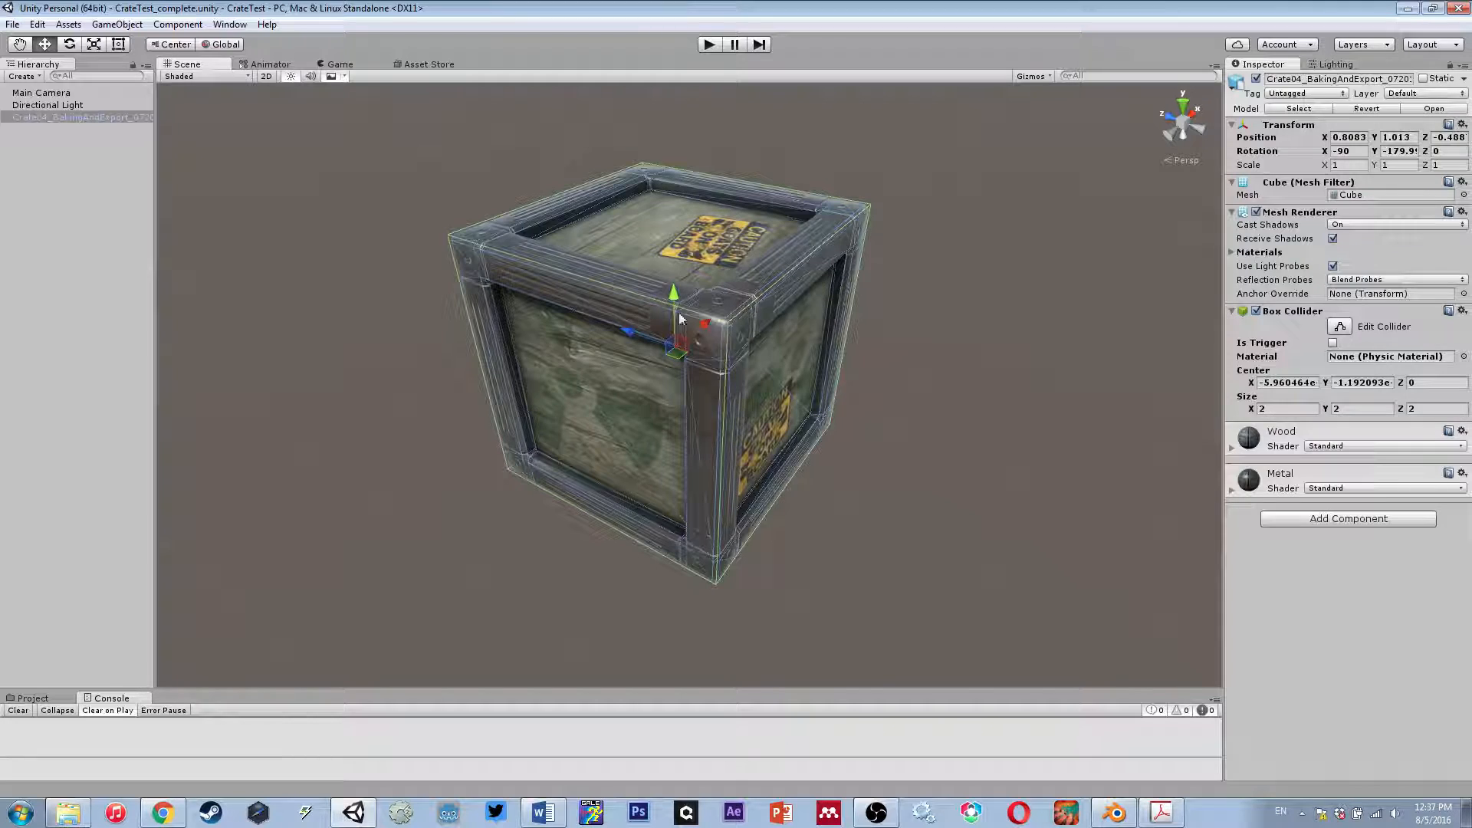
pyautogui.scroll(1, 664, 402)
pyautogui.scroll(3, 663, 402)
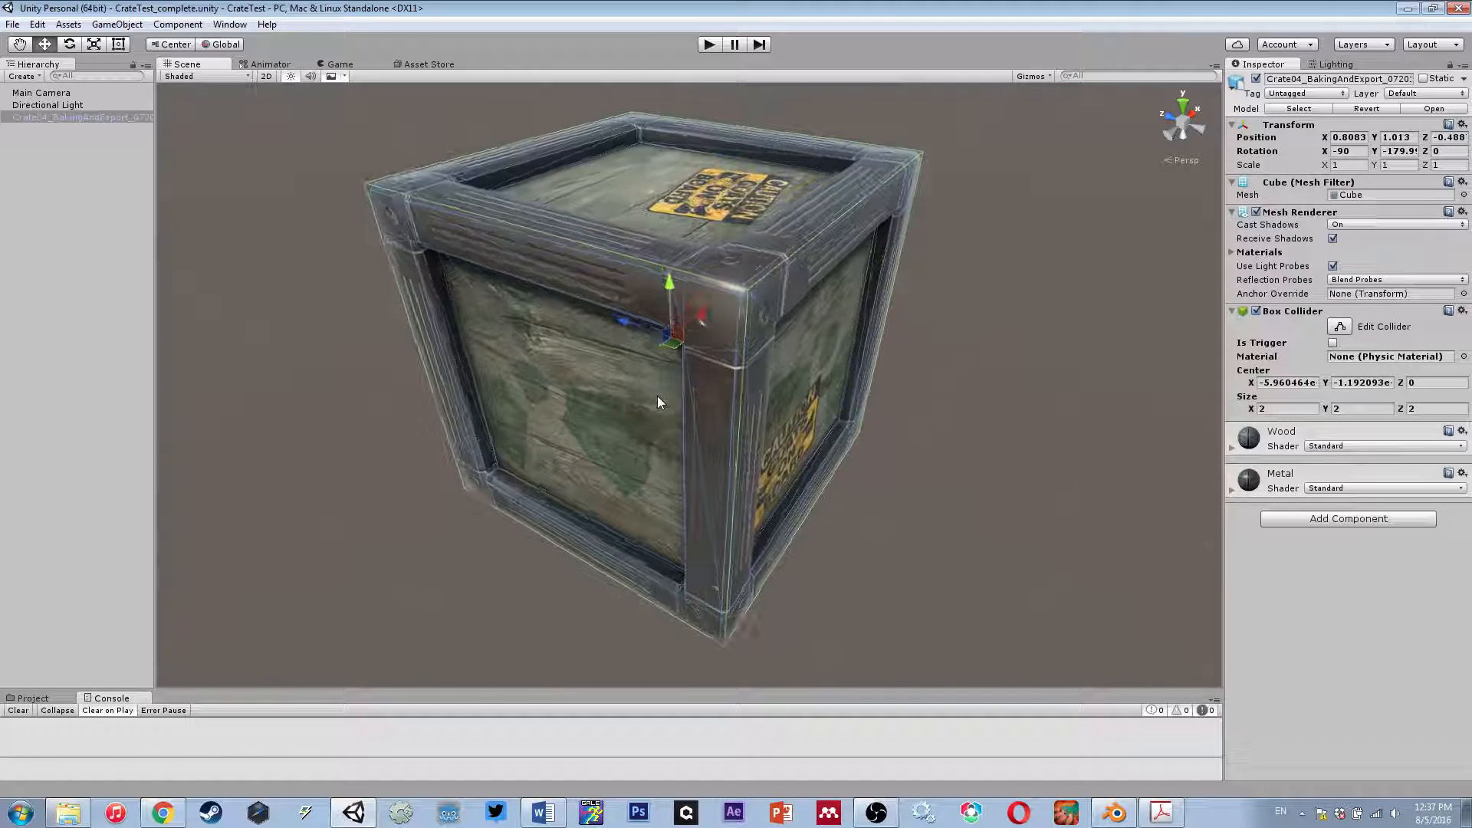
pyautogui.moveTo(657, 395)
pyautogui.keyDown('alt'); pyautogui.mouseDown()
pyautogui.moveTo(634, 404)
pyautogui.moveTo(634, 384)
pyautogui.moveTo(652, 383)
pyautogui.mouseUp(); pyautogui.keyUp('alt')
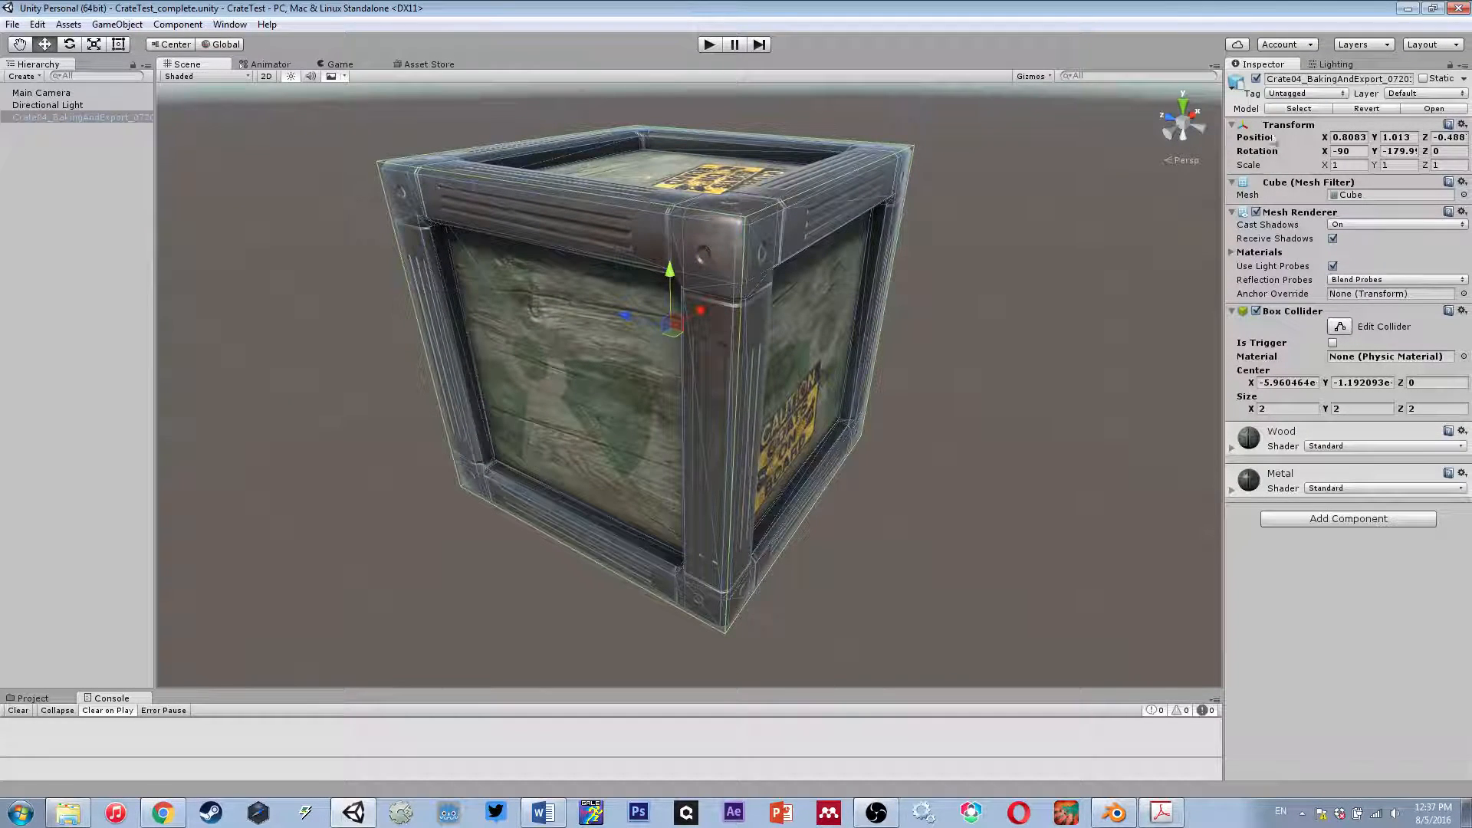
# - Expand the crate's Wood and Metal materials and examine their main map settings
pyautogui.click(1232, 447)
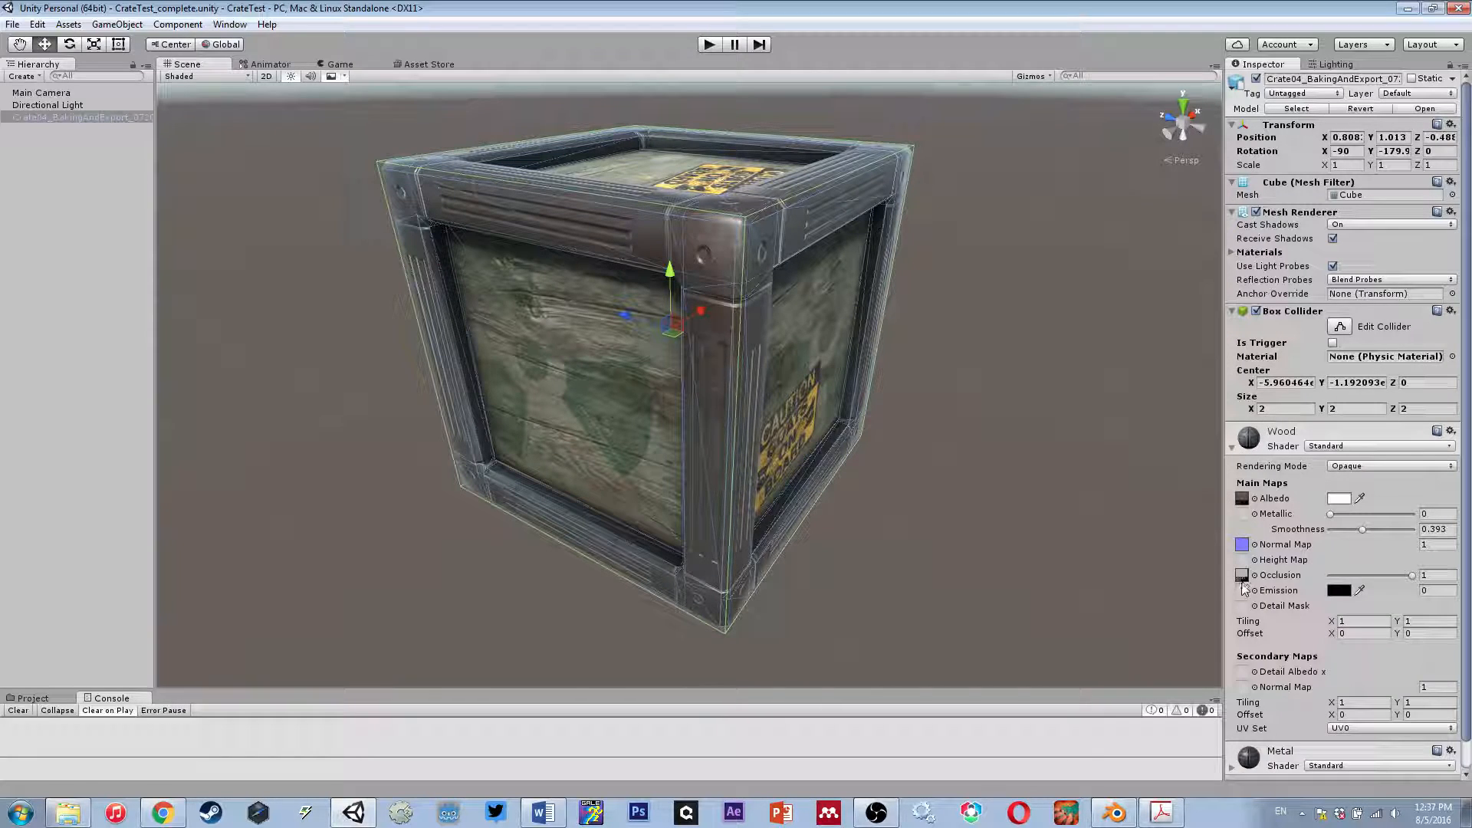
pyautogui.scroll(-2, 1244, 606)
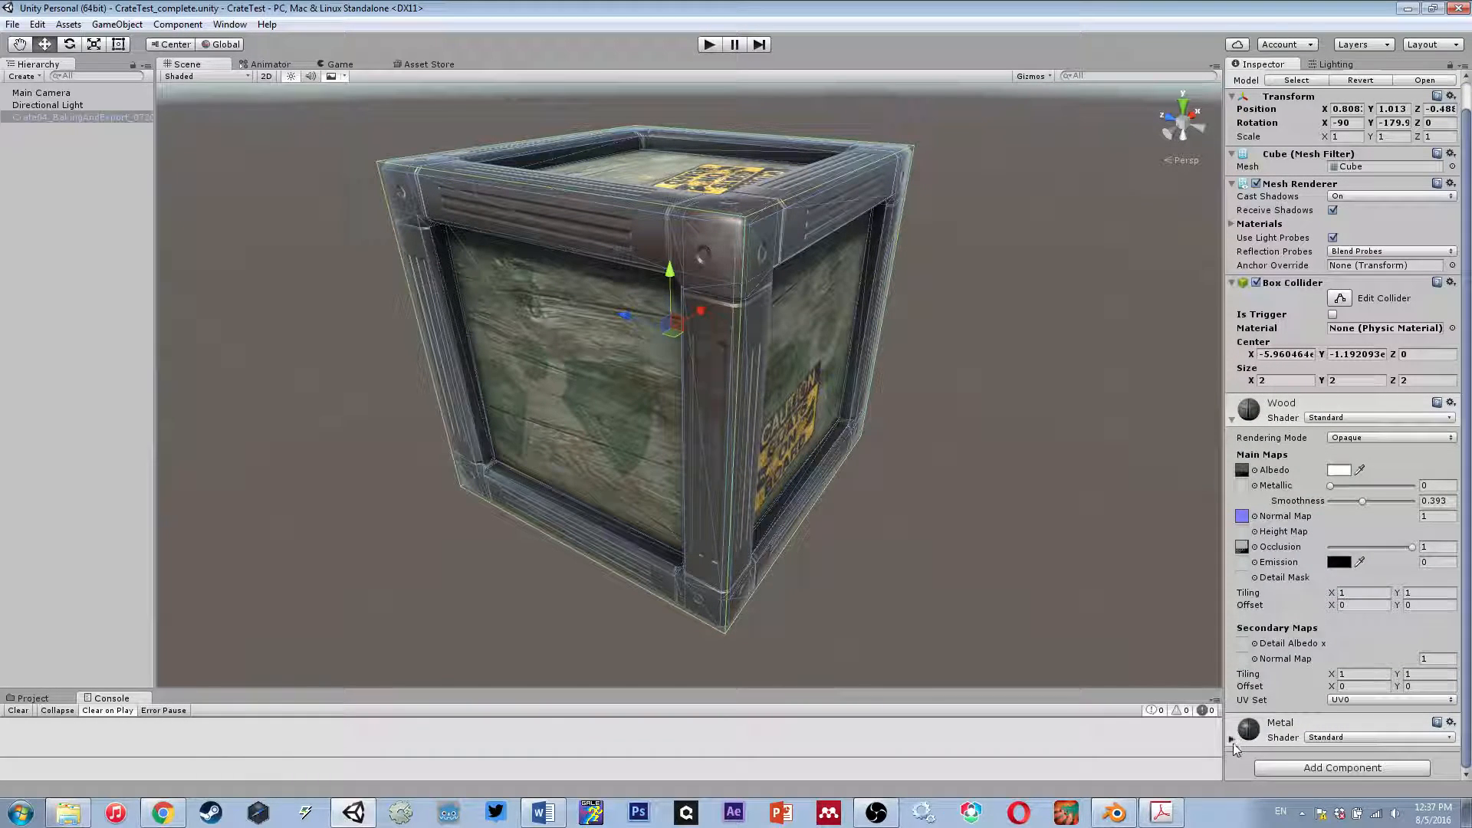
pyautogui.click(1232, 742)
pyautogui.scroll(-5, 698, 362)
pyautogui.scroll(7, 697, 362)
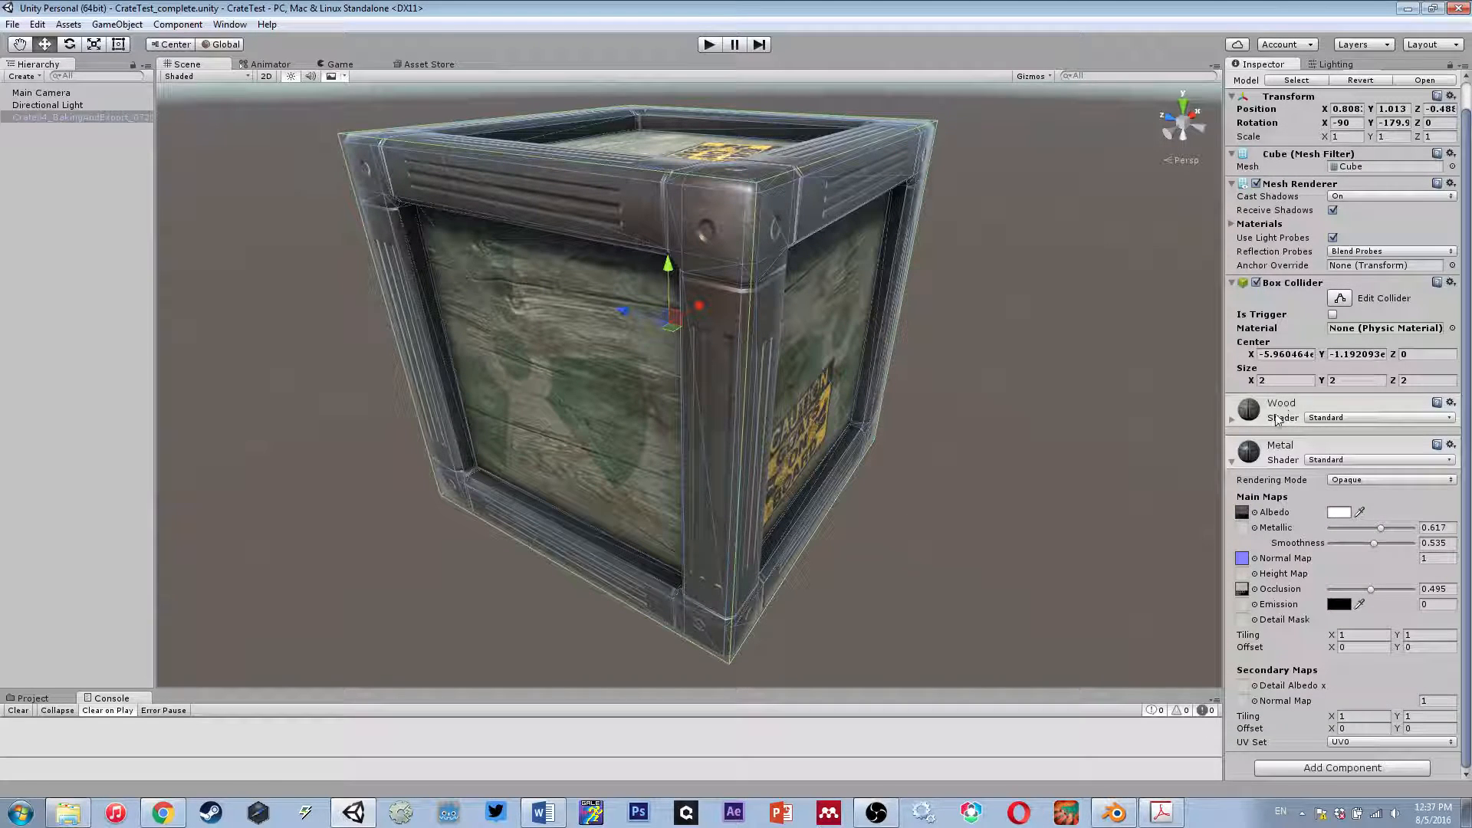
pyautogui.click(1220, 433)
pyautogui.click(835, 384)
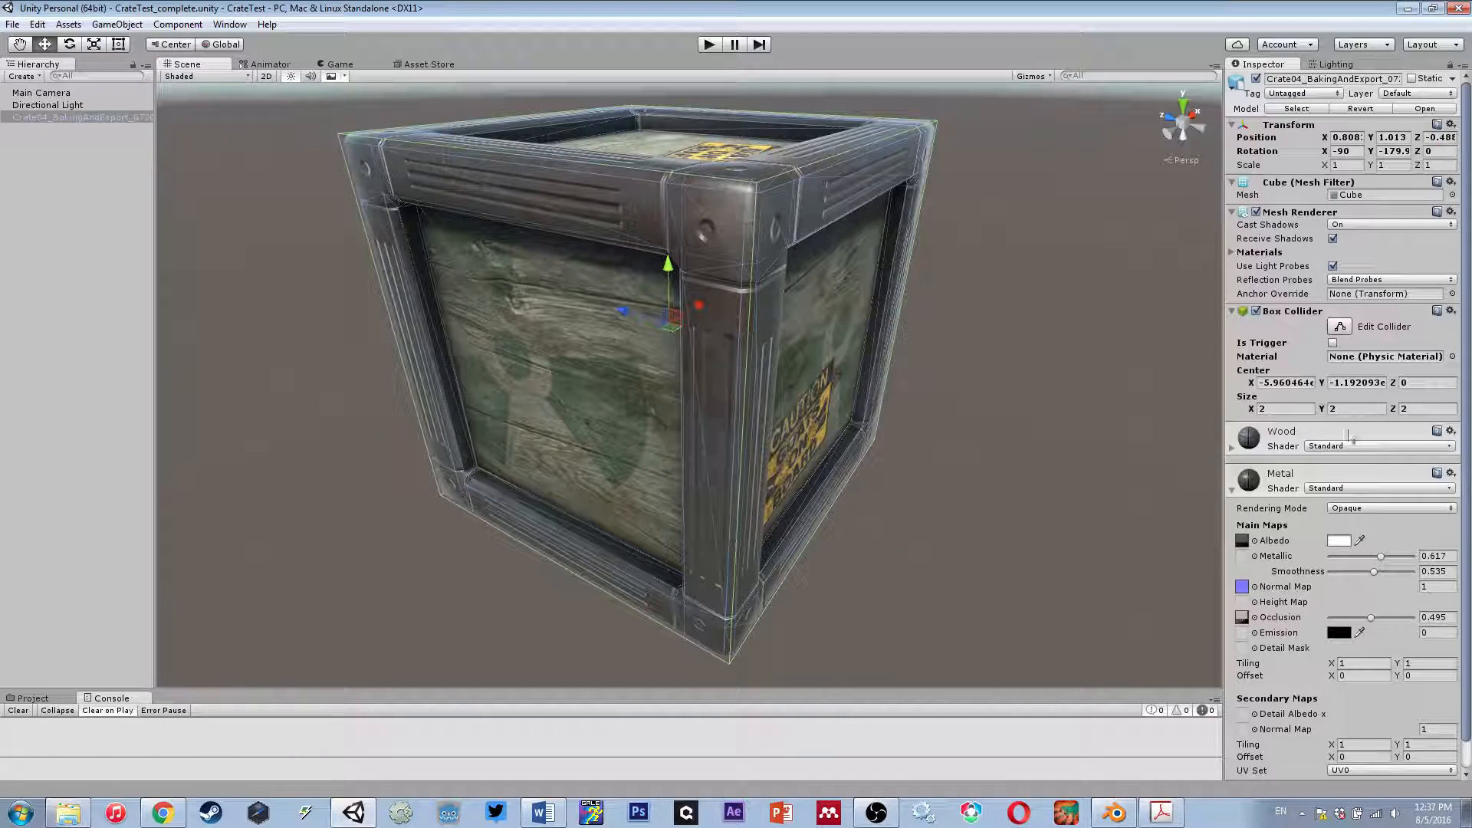
pyautogui.click(1233, 451)
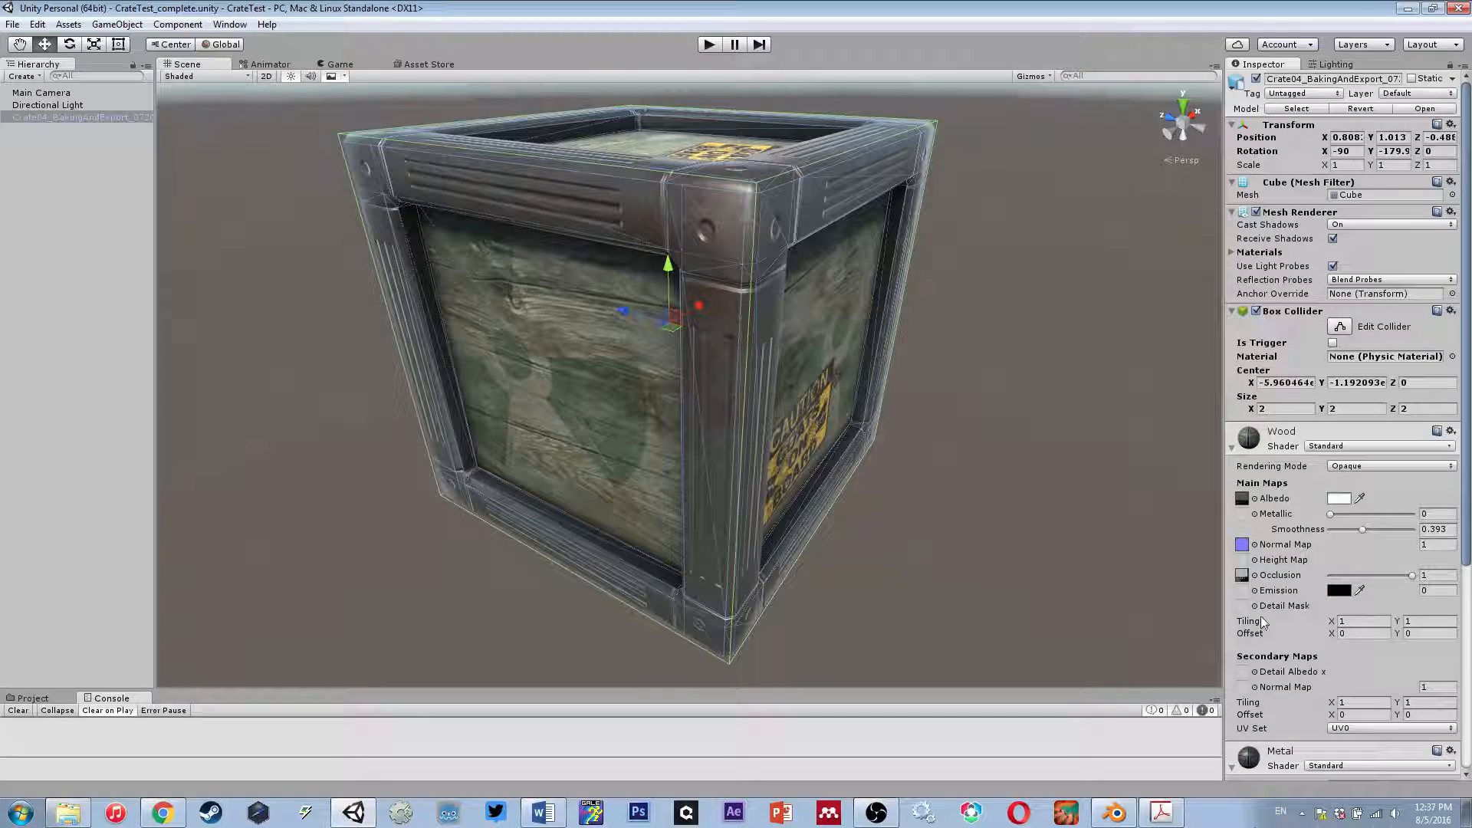
pyautogui.scroll(-3, 1242, 445)
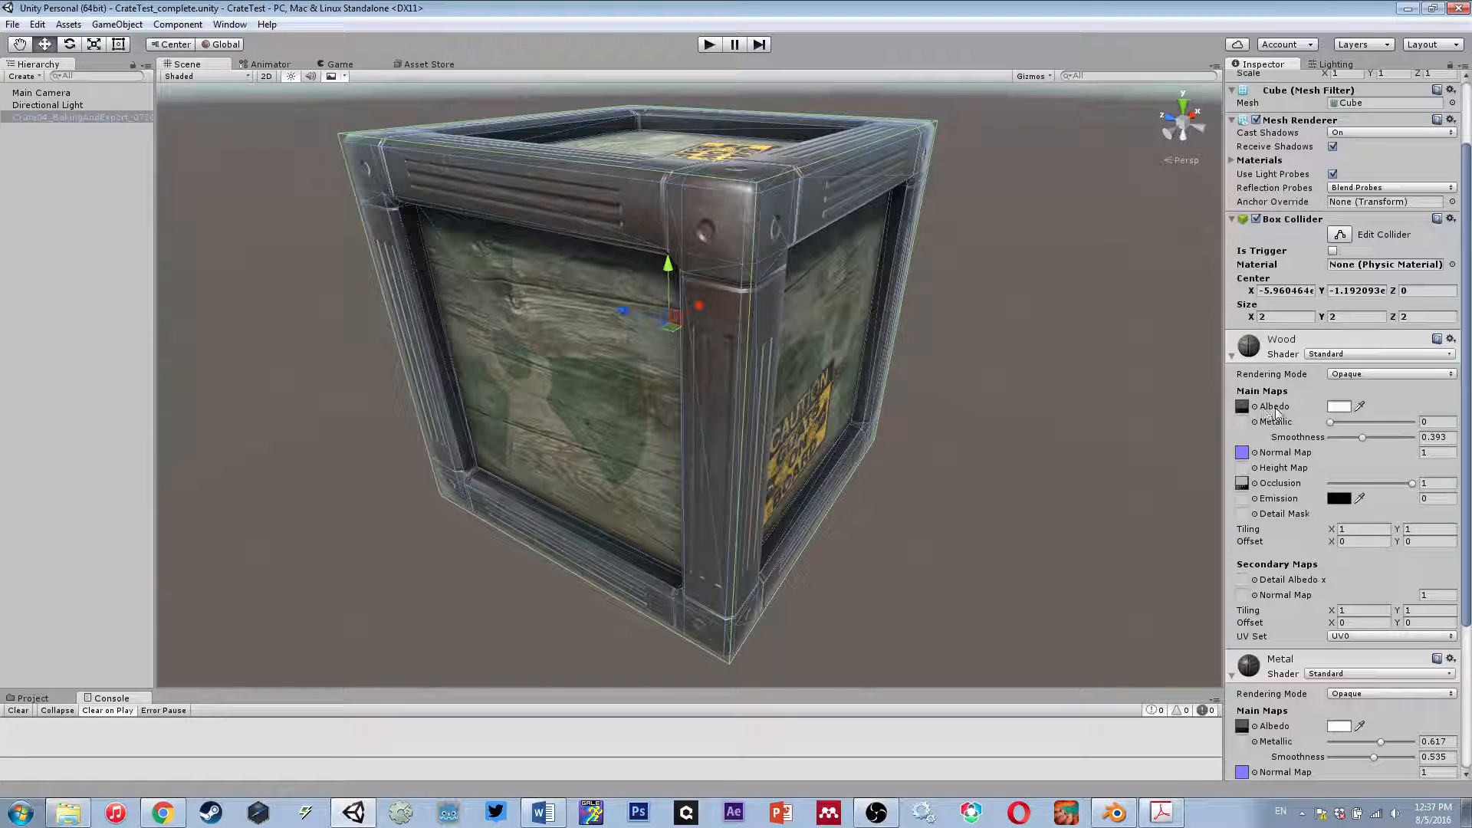
# - Open the Wood material's normal map, Crate_normal.tga, in Photoshop and examine the wood grain up close
pyautogui.click(1242, 454)
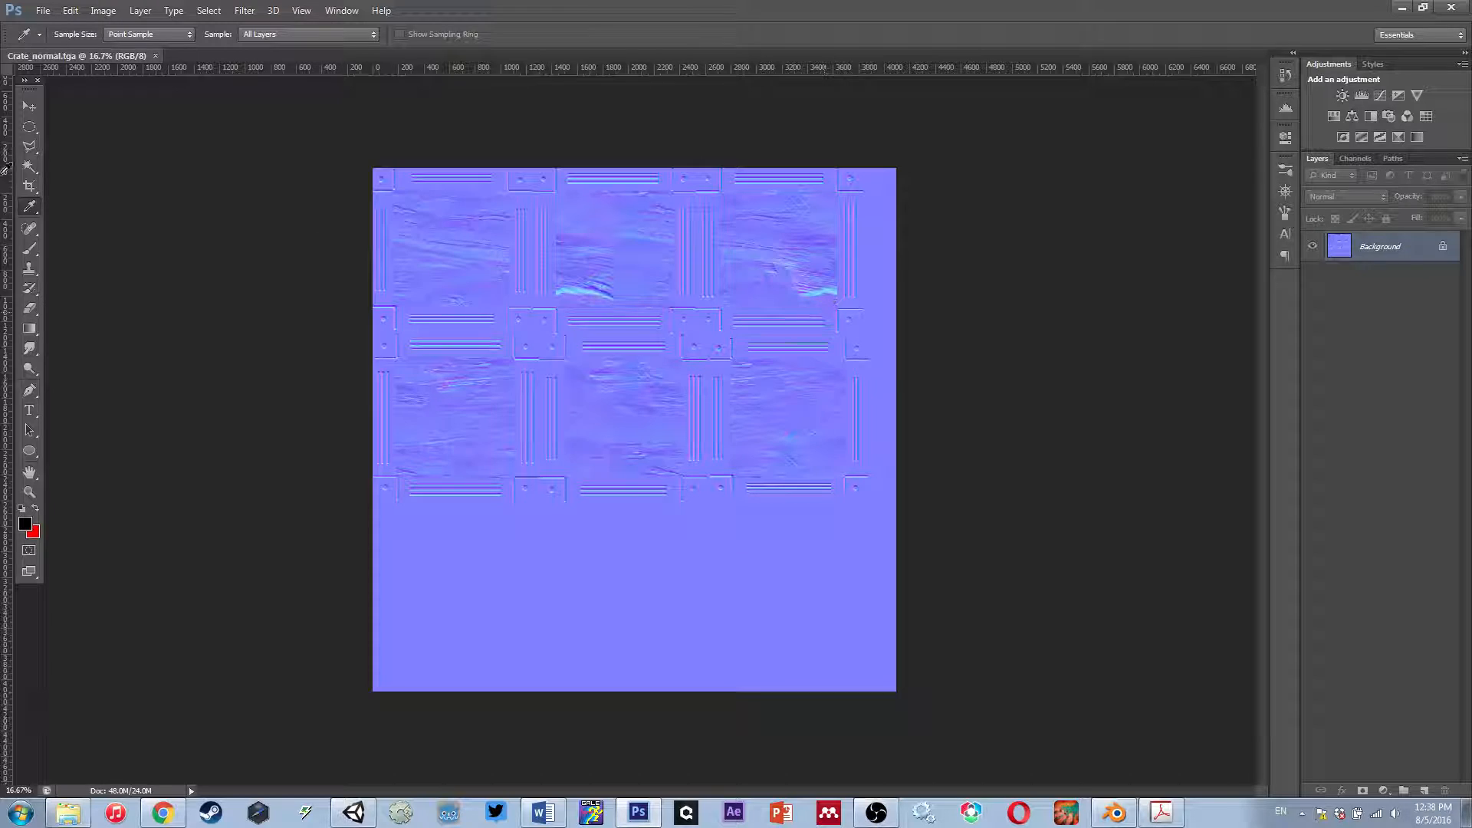
pyautogui.hotkey('ctrl', '+')
pyautogui.press('v')
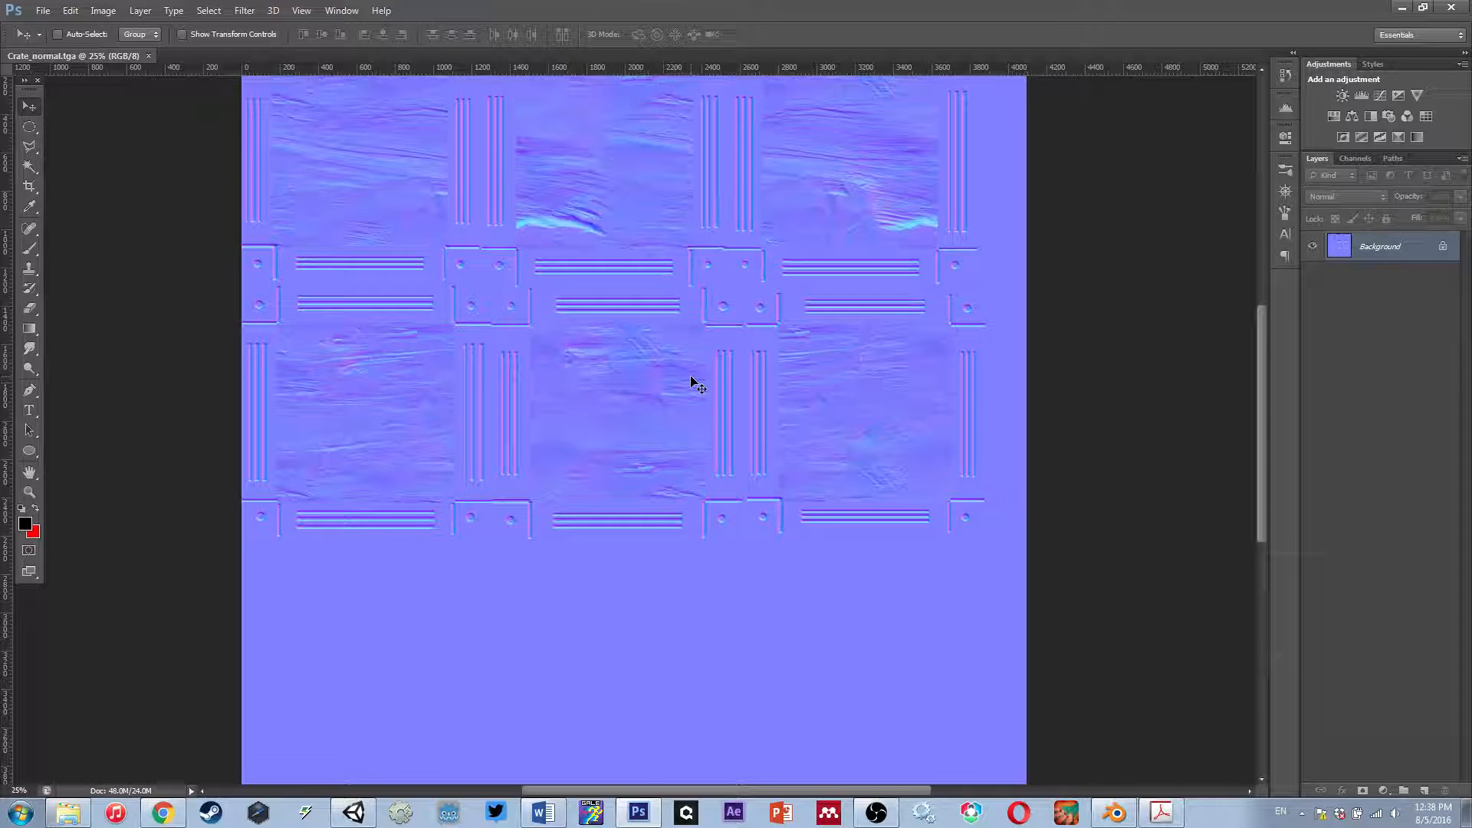
pyautogui.hotkey('ctrl', '+')
pyautogui.hotkey('ctrl', '+')
pyautogui.hotkey('ctrl', '+')
pyautogui.hotkey('ctrl', '+')
pyautogui.hotkey('ctrl', '+')
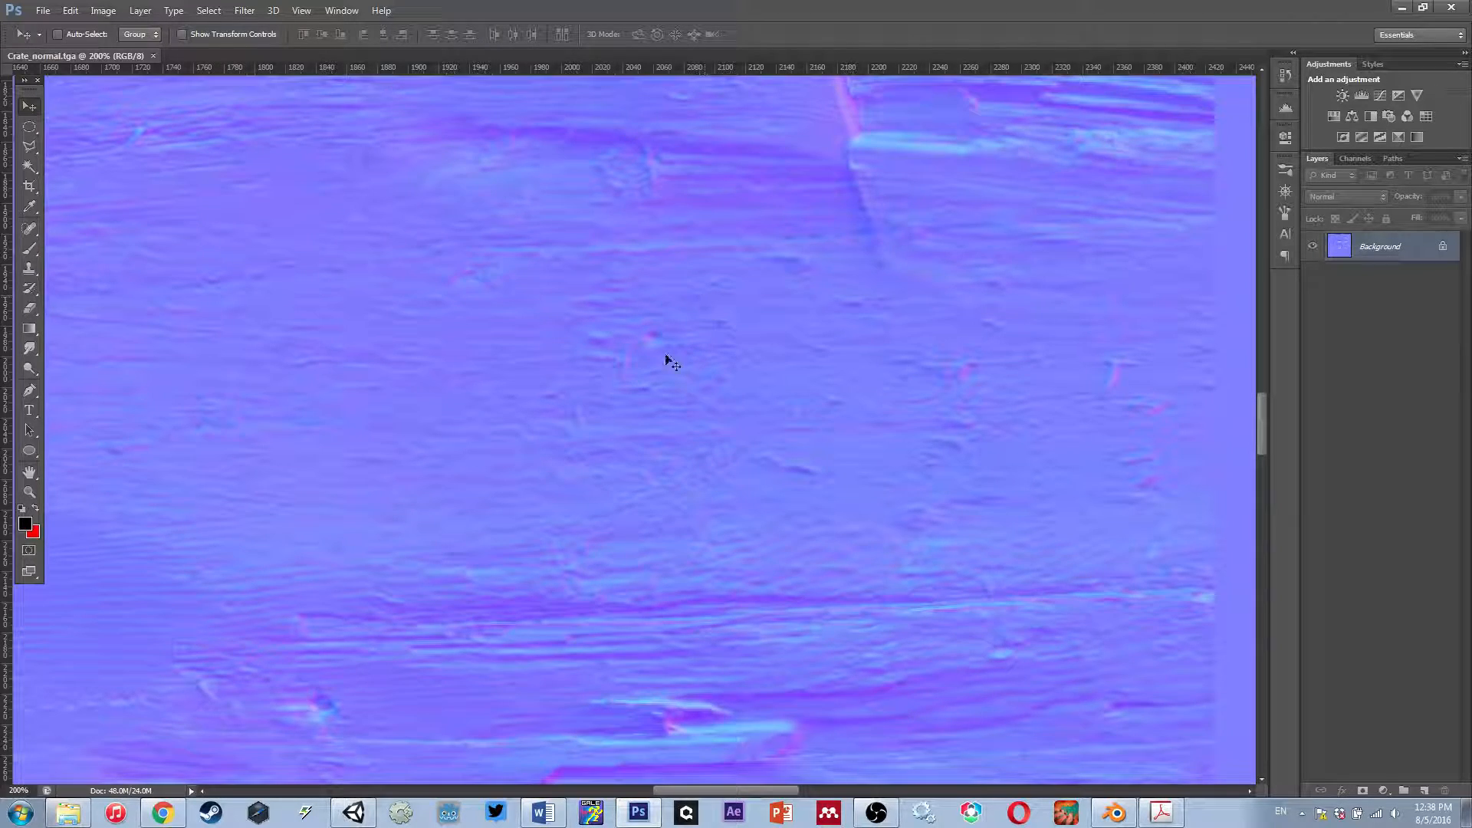
# - Examine the frame grooves, corner plates and rivets across both rows of crate faces in the normal map
pyautogui.hotkey('ctrl', '-')
pyautogui.hotkey('ctrl', '-')
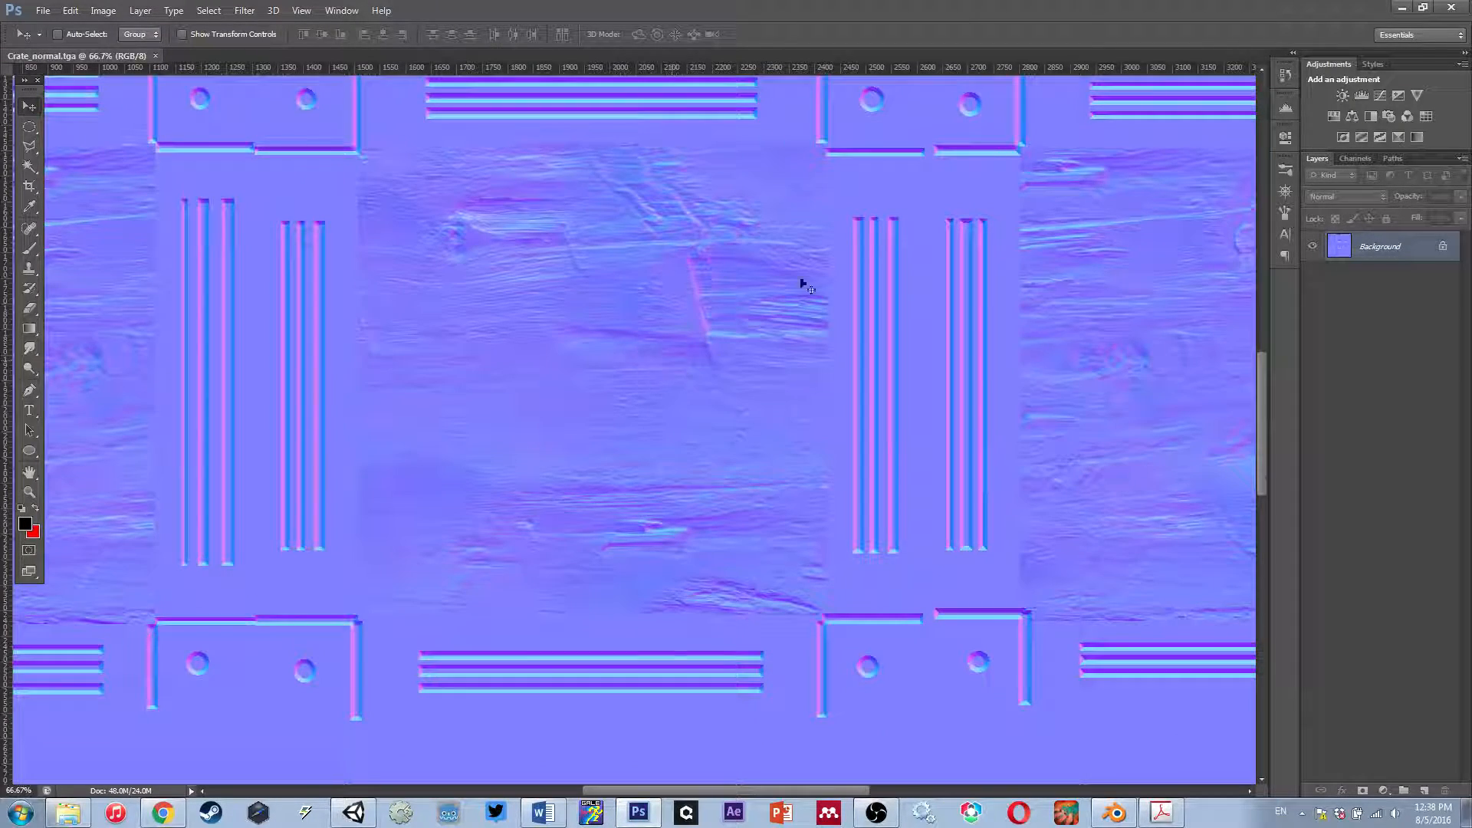
pyautogui.scroll(3, 887, 335)
pyautogui.scroll(3, 460, 284)
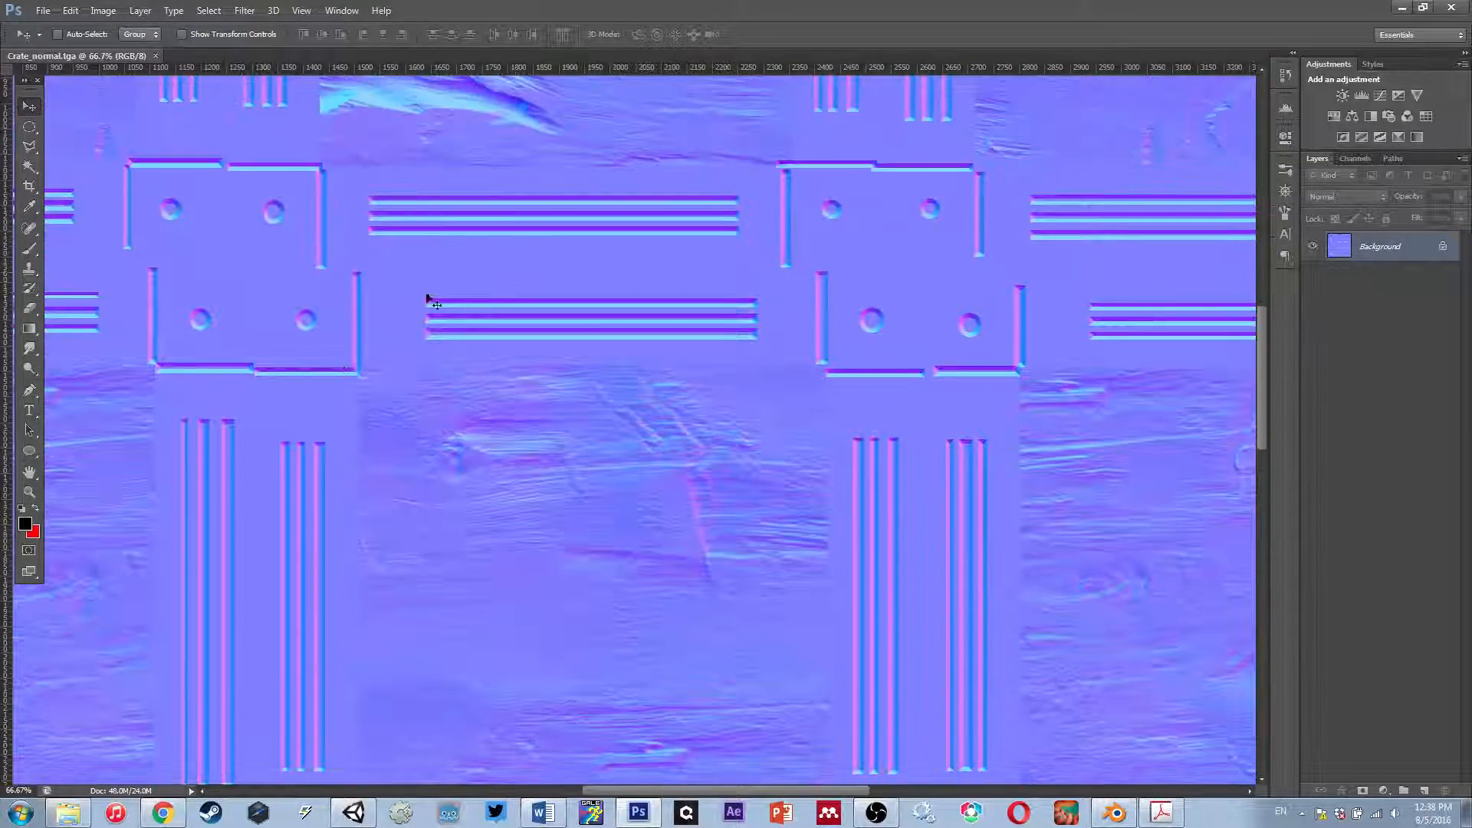
pyautogui.scroll(10, 869, 292)
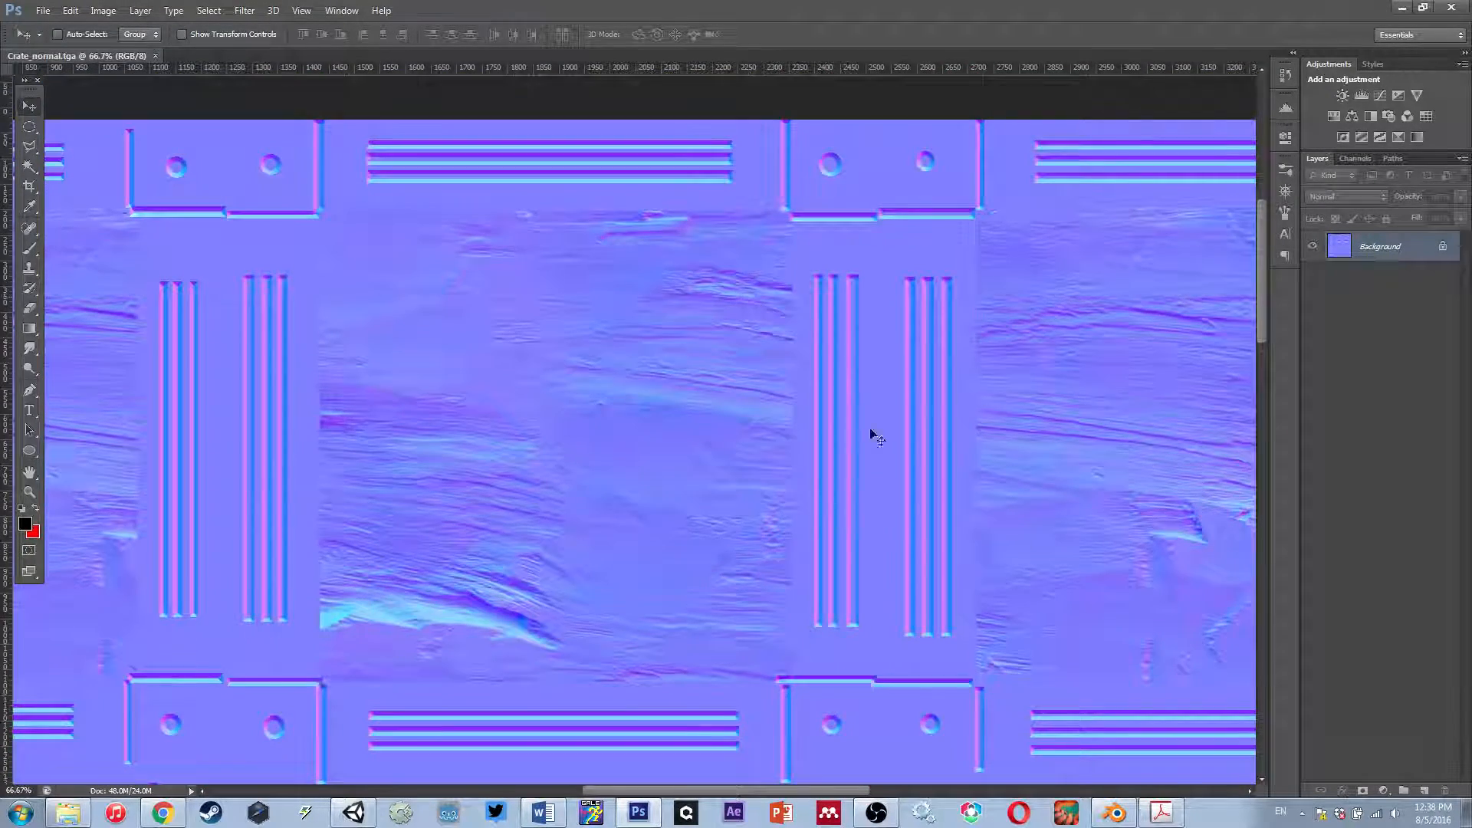
pyautogui.scroll(-3, 658, 462)
pyautogui.scroll(-5, 656, 462)
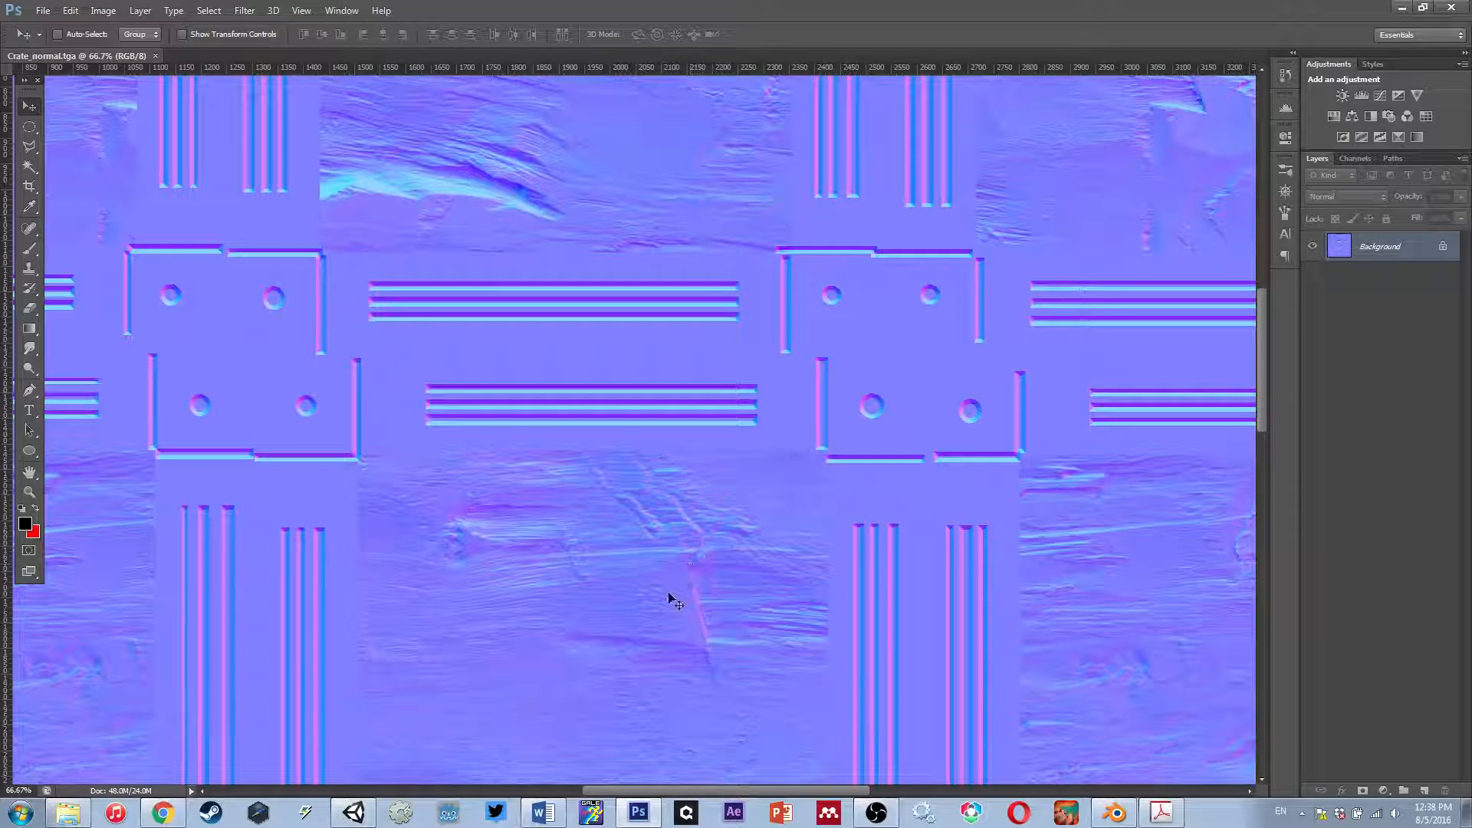
pyautogui.keyDown('alt'); pyautogui.scroll(-2, 671, 598); pyautogui.keyUp('alt')
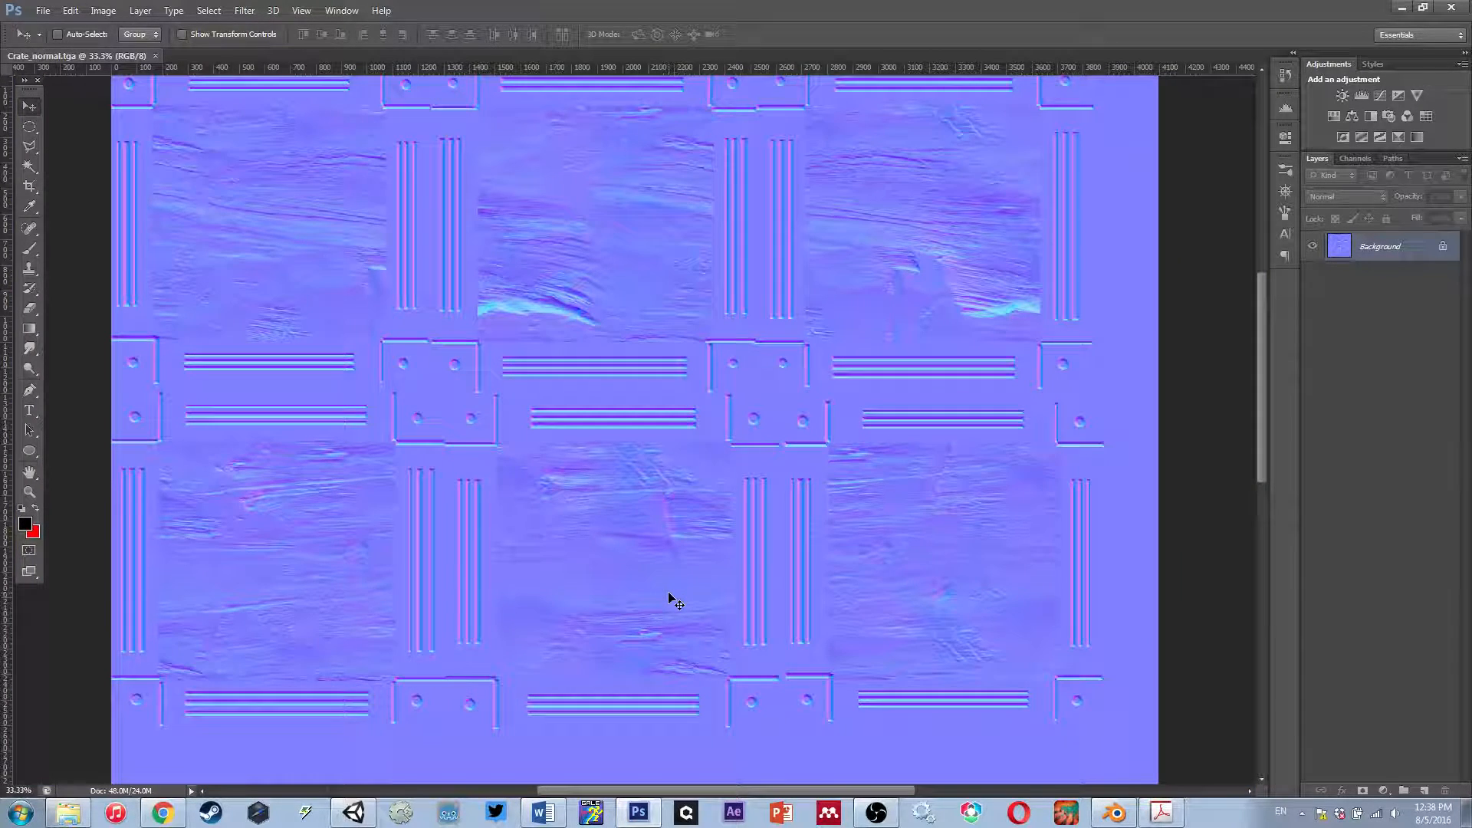
pyautogui.scroll(1, 669, 595)
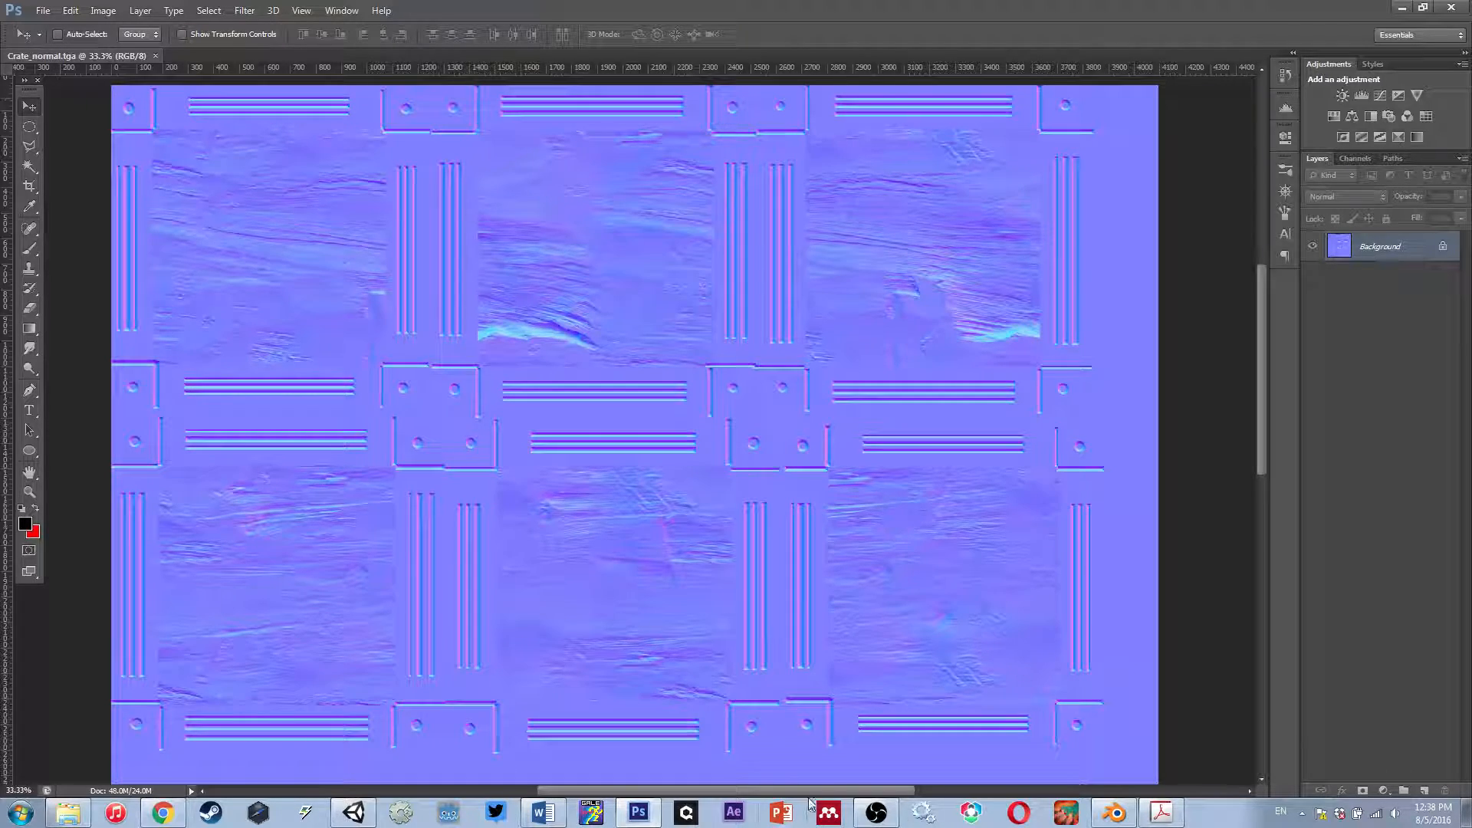
# - Switch back to Unity and examine the normal-map detail on the crate's wood panels, caution sign and metal corner up close
pyautogui.click(354, 812)
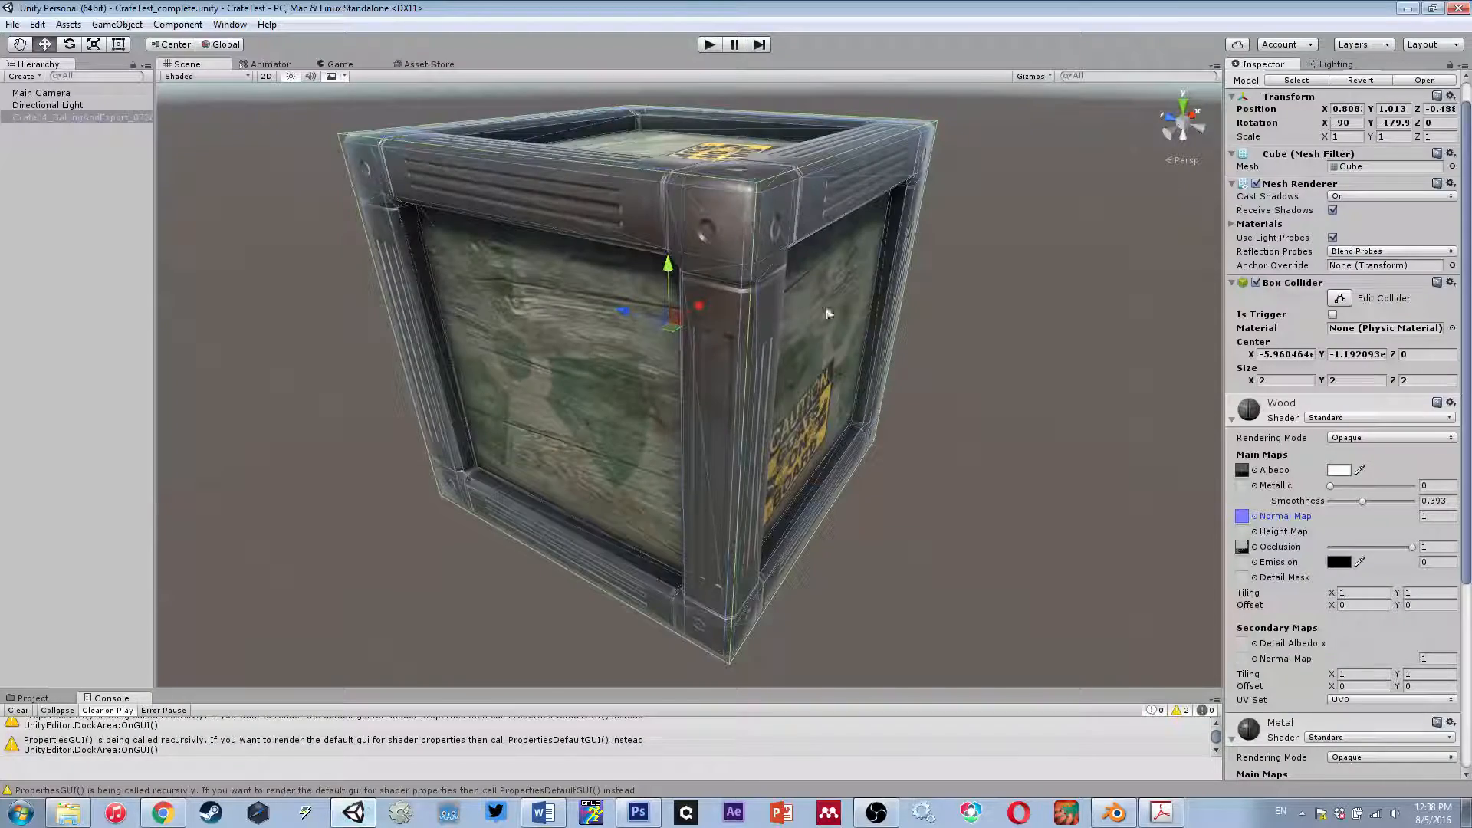
pyautogui.scroll(8, 699, 371)
pyautogui.scroll(-6, 699, 371)
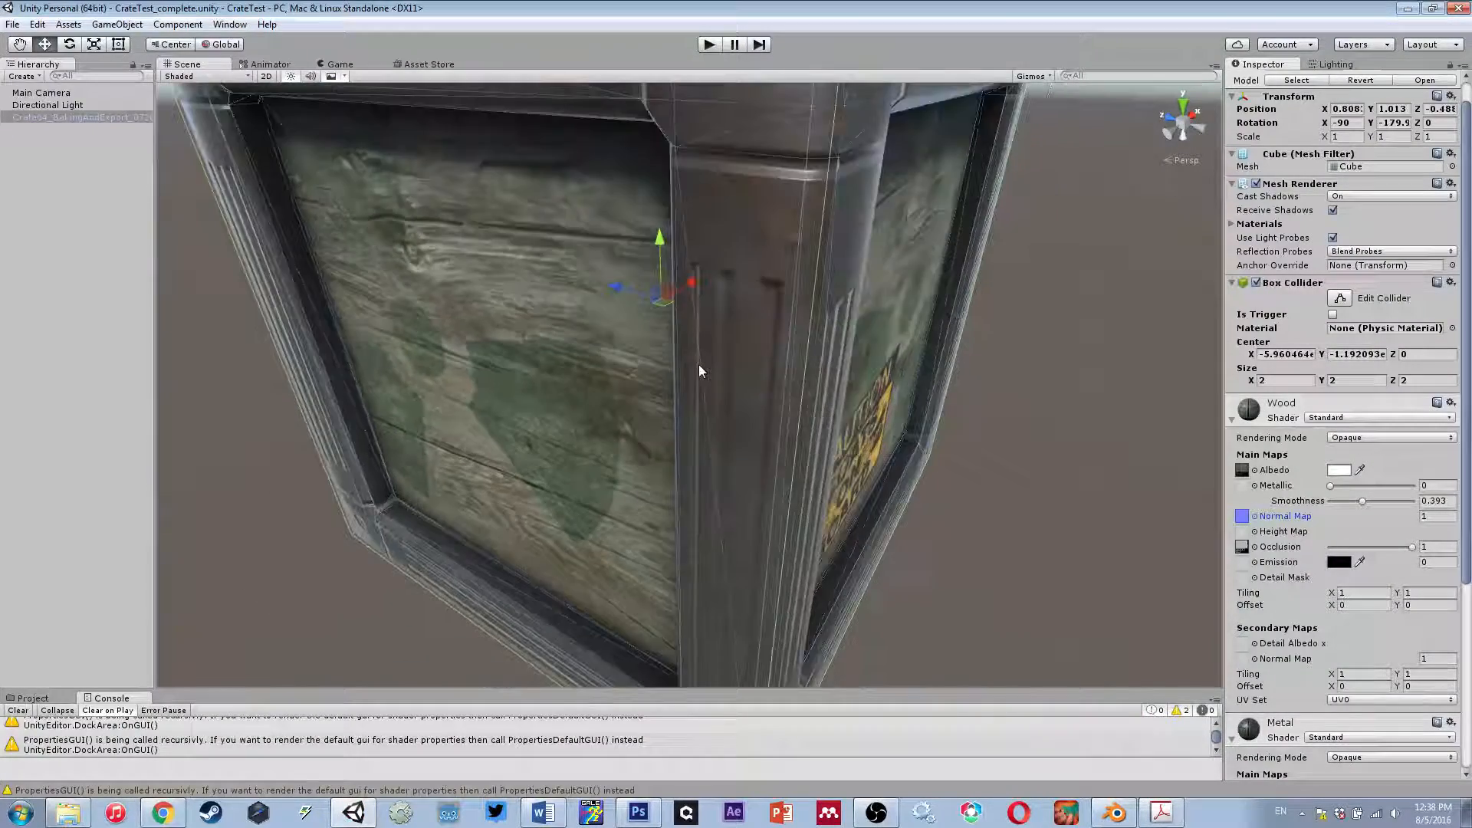
pyautogui.keyDown('alt'); pyautogui.moveTo(699, 366); pyautogui.dragTo(897, 430); pyautogui.keyUp('alt')
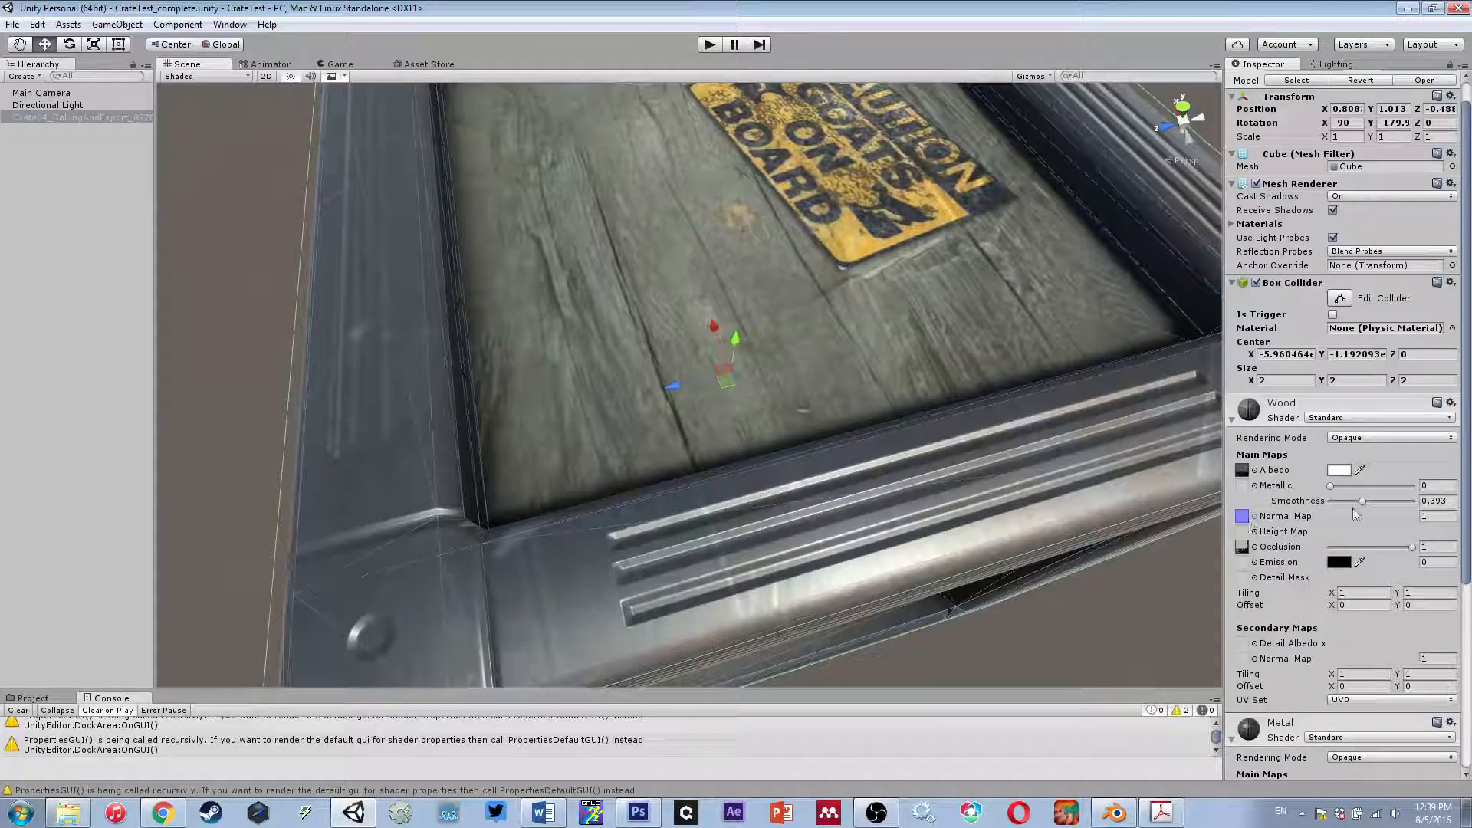
pyautogui.keyDown('alt'); pyautogui.moveTo(843, 354); pyautogui.dragTo(466, 345); pyautogui.keyUp('alt')
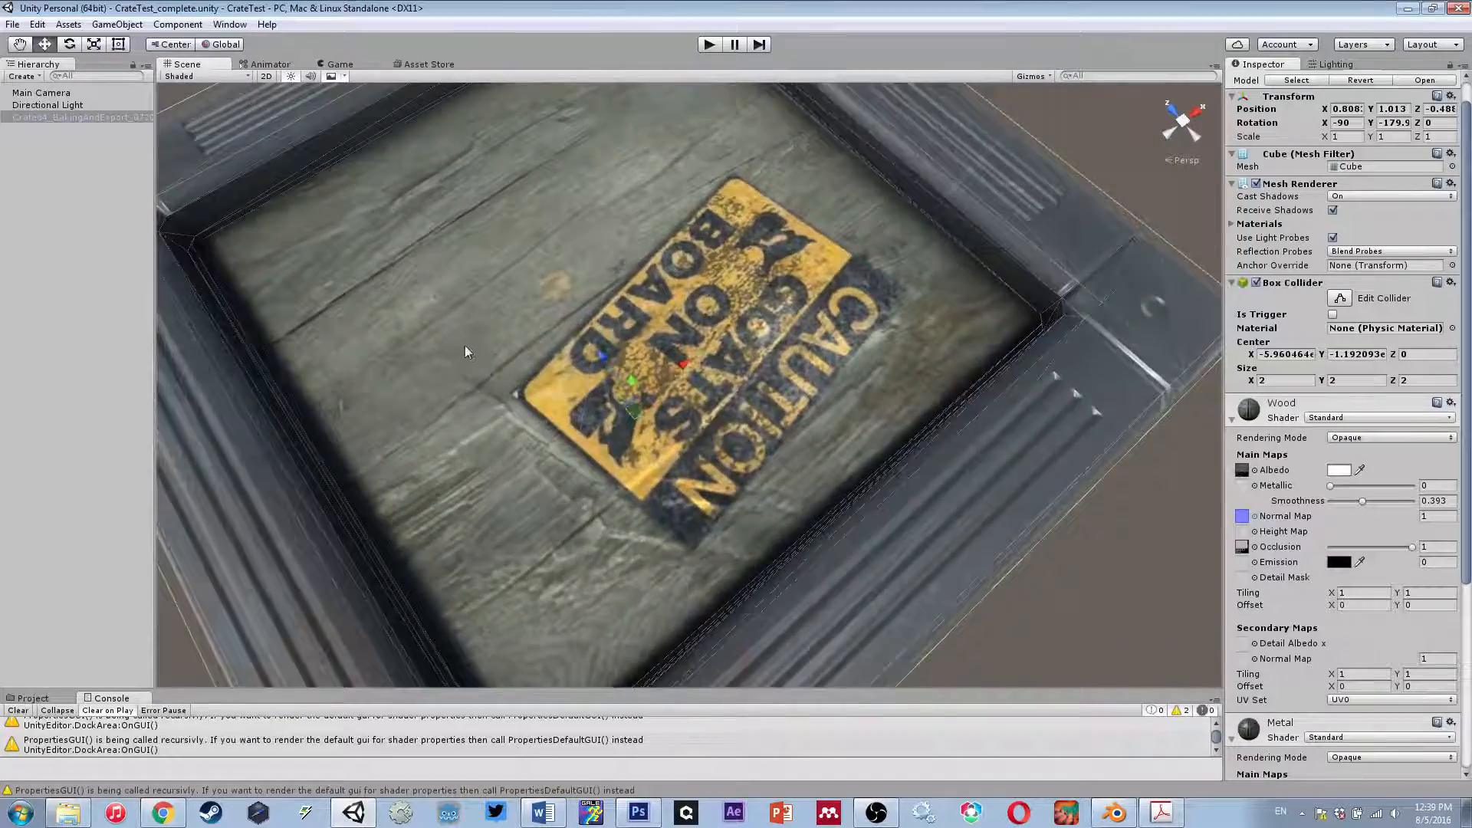
pyautogui.scroll(5, 465, 345)
pyautogui.scroll(-8, 475, 291)
pyautogui.keyDown('alt'); pyautogui.moveTo(617, 329); pyautogui.dragTo(644, 411); pyautogui.keyUp('alt')
pyautogui.scroll(5, 620, 388)
pyautogui.scroll(3, 609, 466)
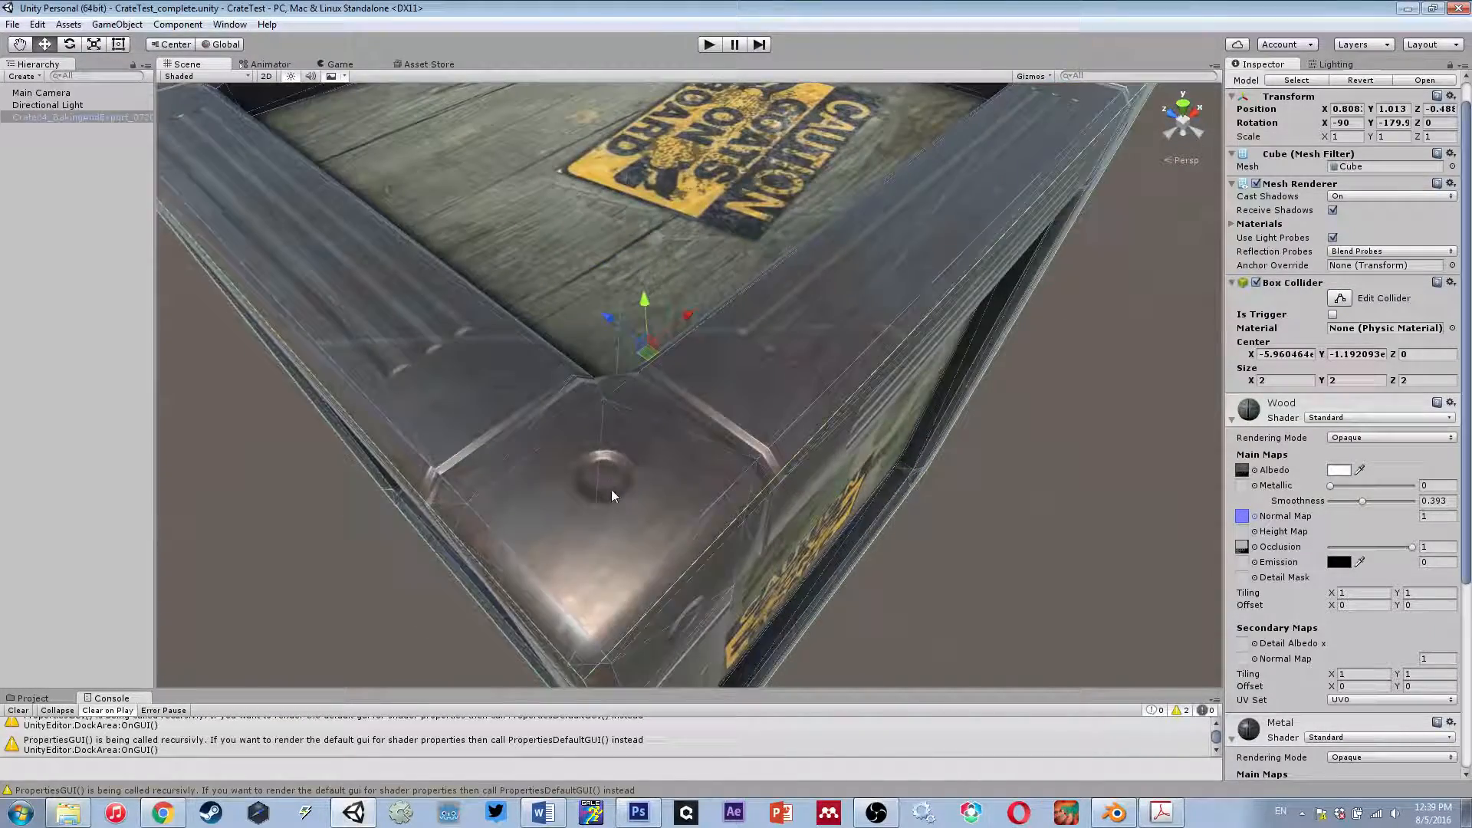
pyautogui.keyDown('alt'); pyautogui.moveTo(610, 489); pyautogui.dragTo(613, 460); pyautogui.keyUp('alt')
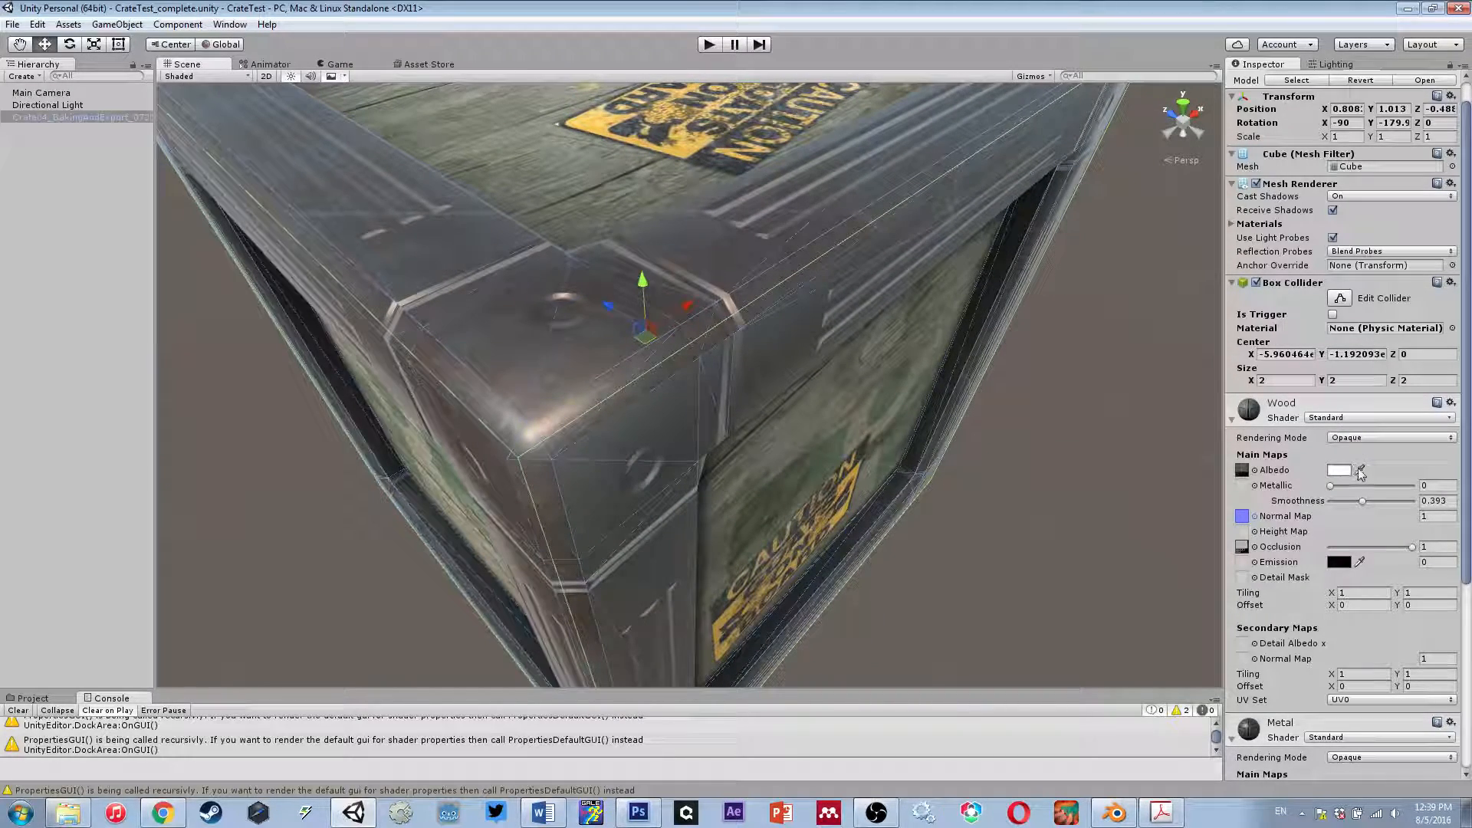
# - Set the normal map strength of the Wood and Metal materials to 0 and examine the crate's metal corner up close
pyautogui.click(1432, 517)
pyautogui.write('0')
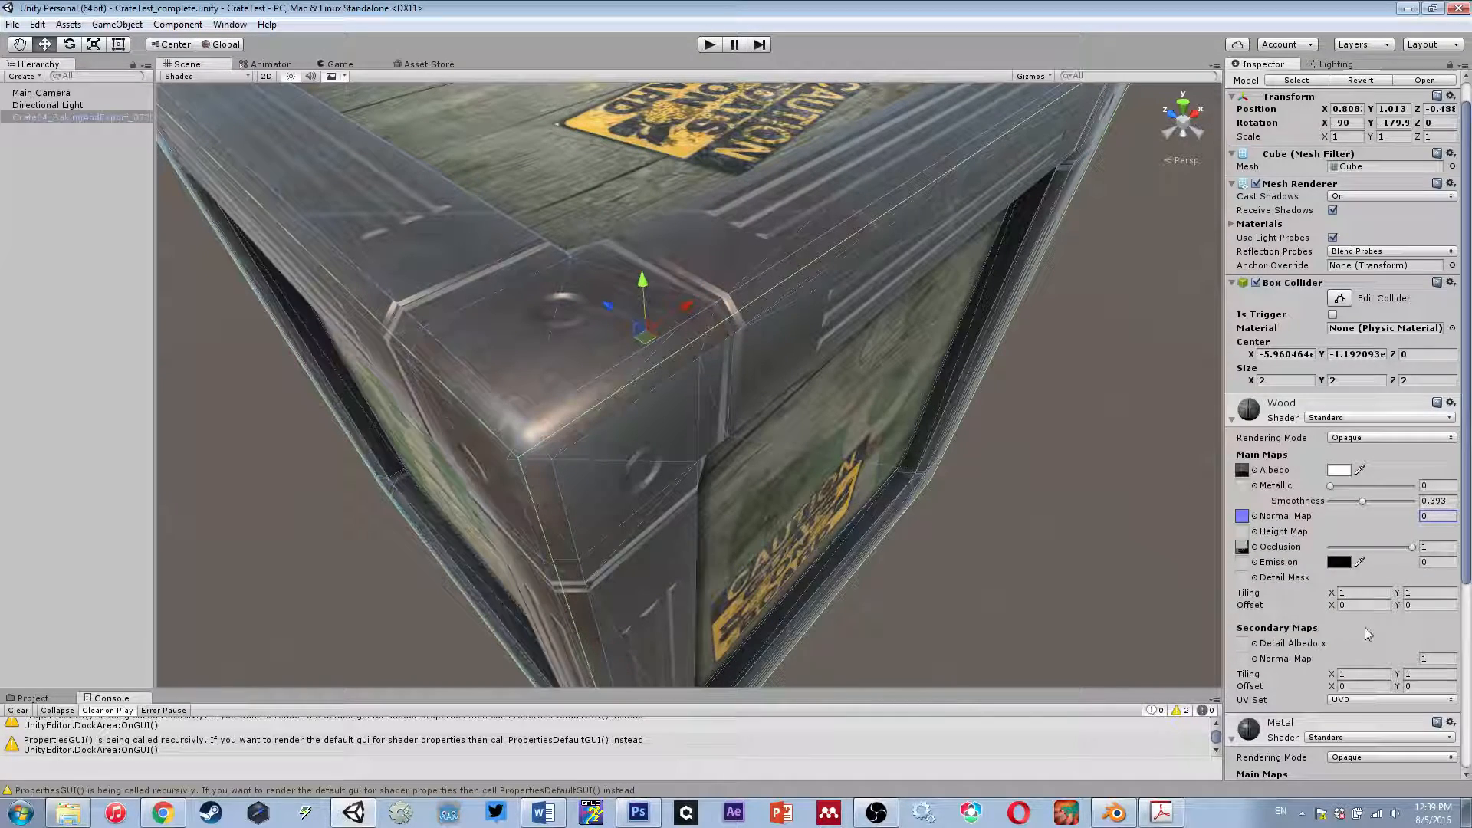
pyautogui.scroll(-4, 1365, 628)
pyautogui.scroll(-2, 1366, 633)
pyautogui.click(1409, 560)
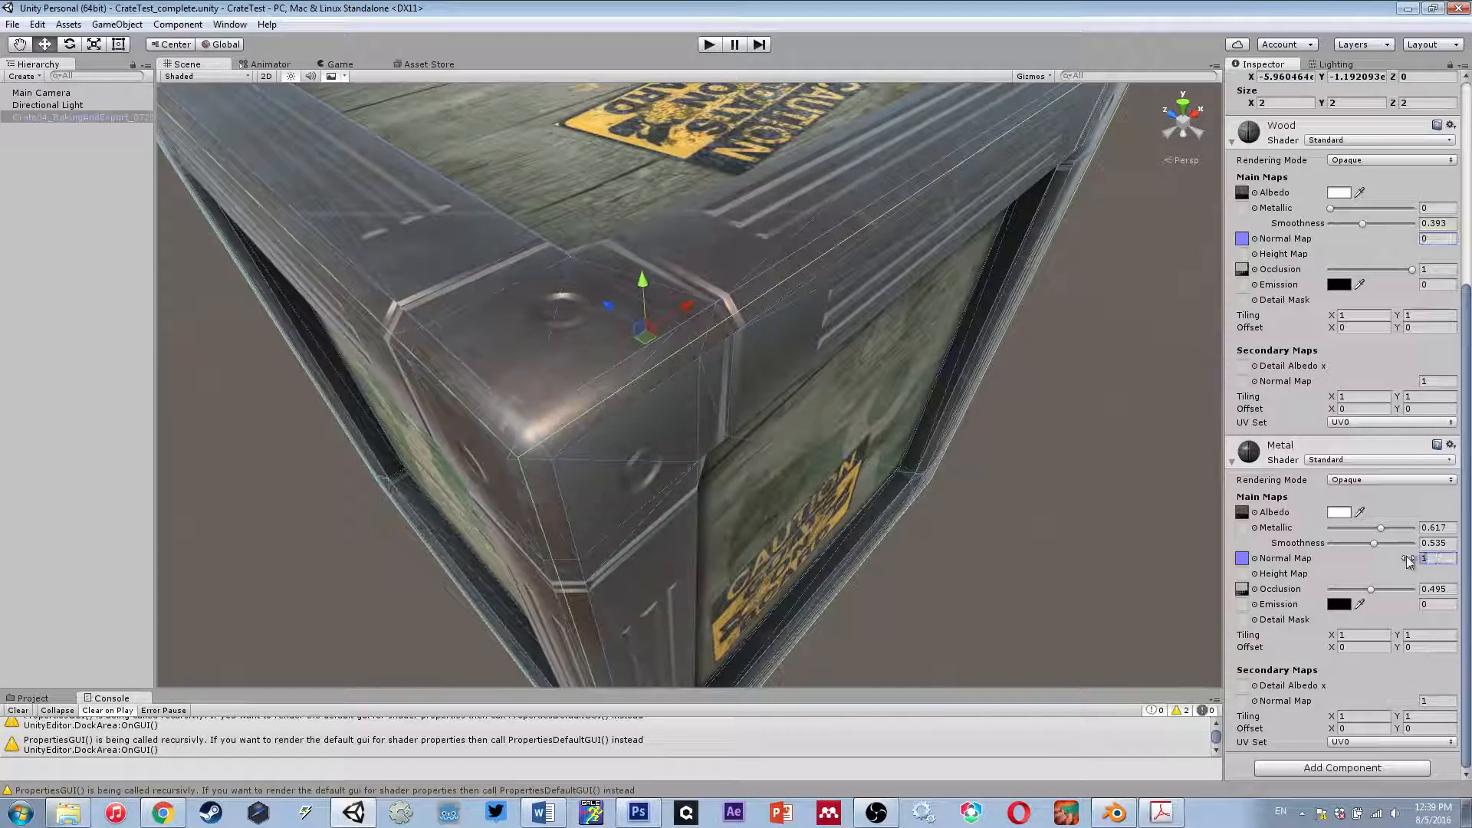
pyautogui.write('0')
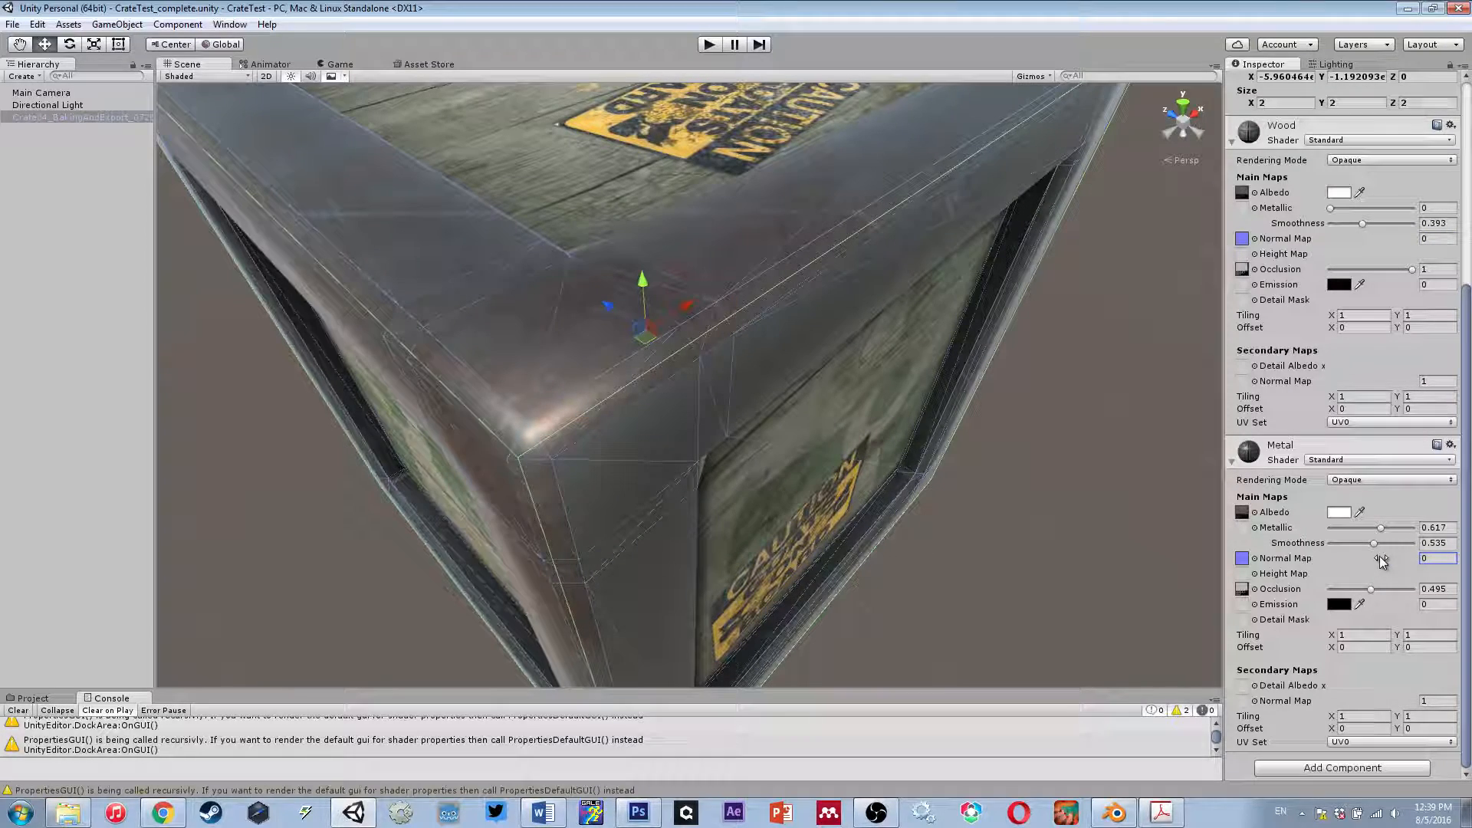
pyautogui.scroll(-5, 706, 403)
pyautogui.scroll(7, 706, 403)
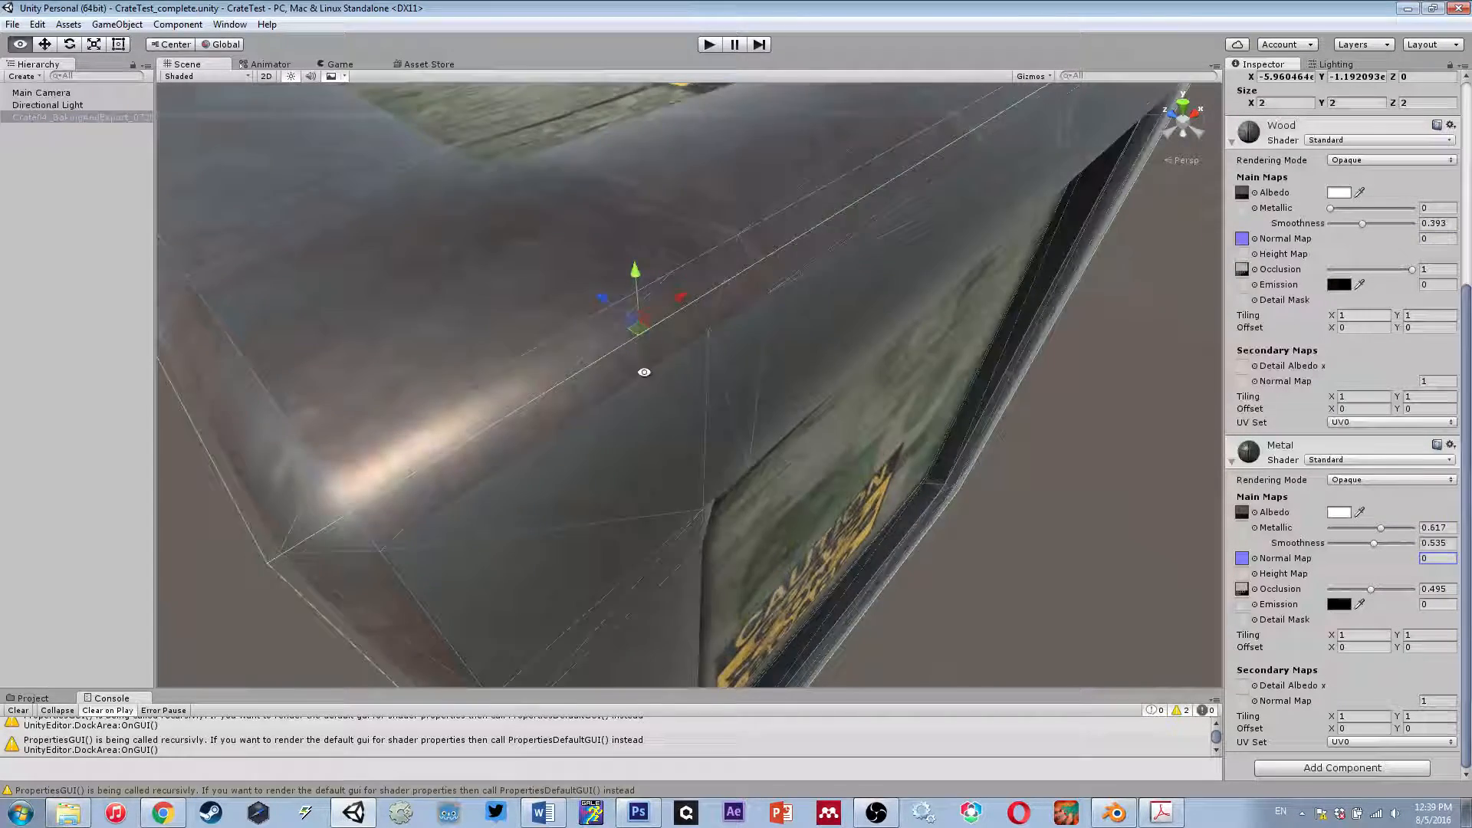
pyautogui.keyDown('alt'); pyautogui.moveTo(644, 369); pyautogui.dragTo(678, 376); pyautogui.keyUp('alt')
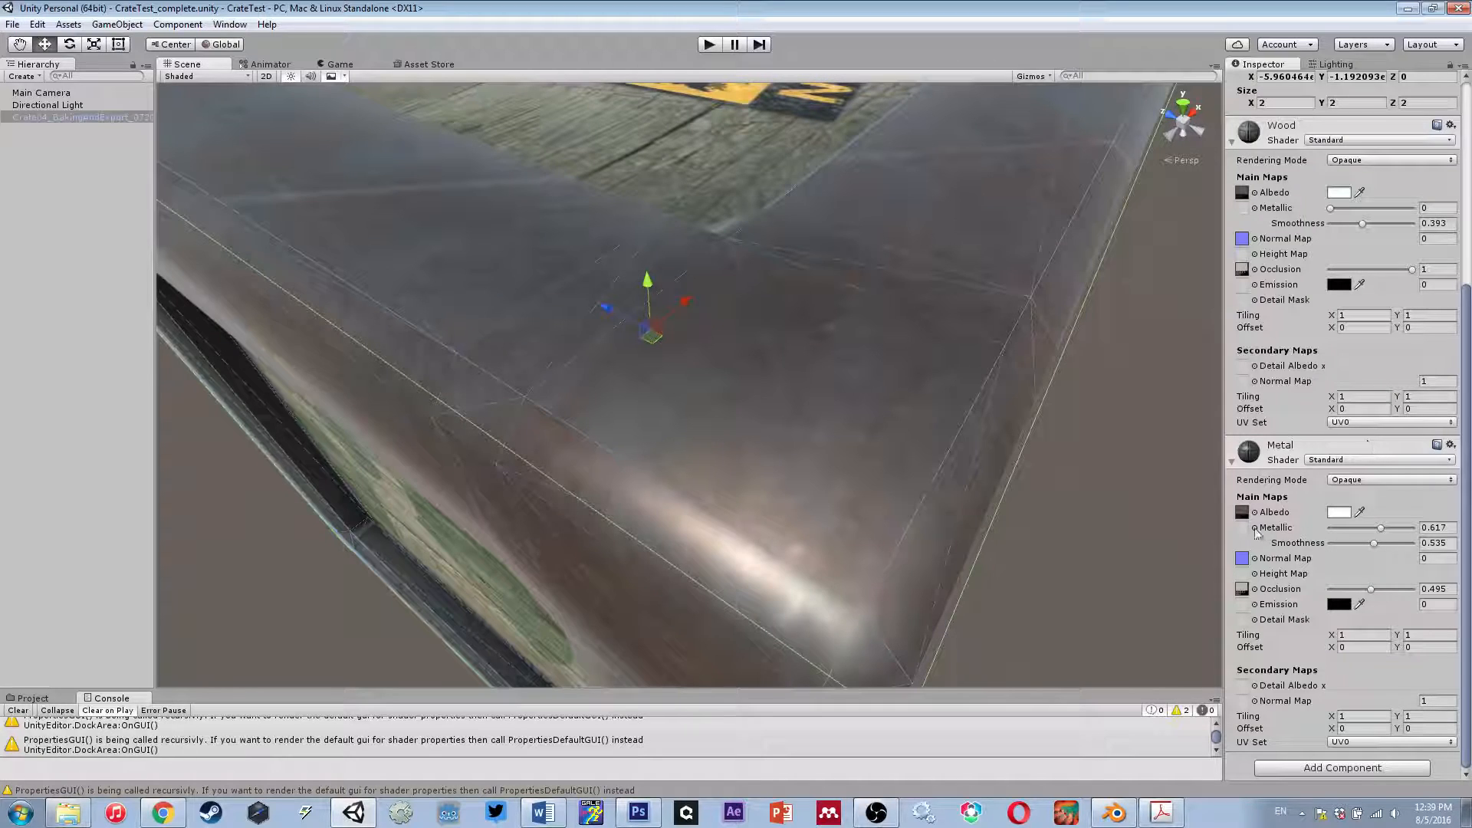
# - Restore the normal map strength of both the Wood and Metal materials to 1
pyautogui.click(1427, 238)
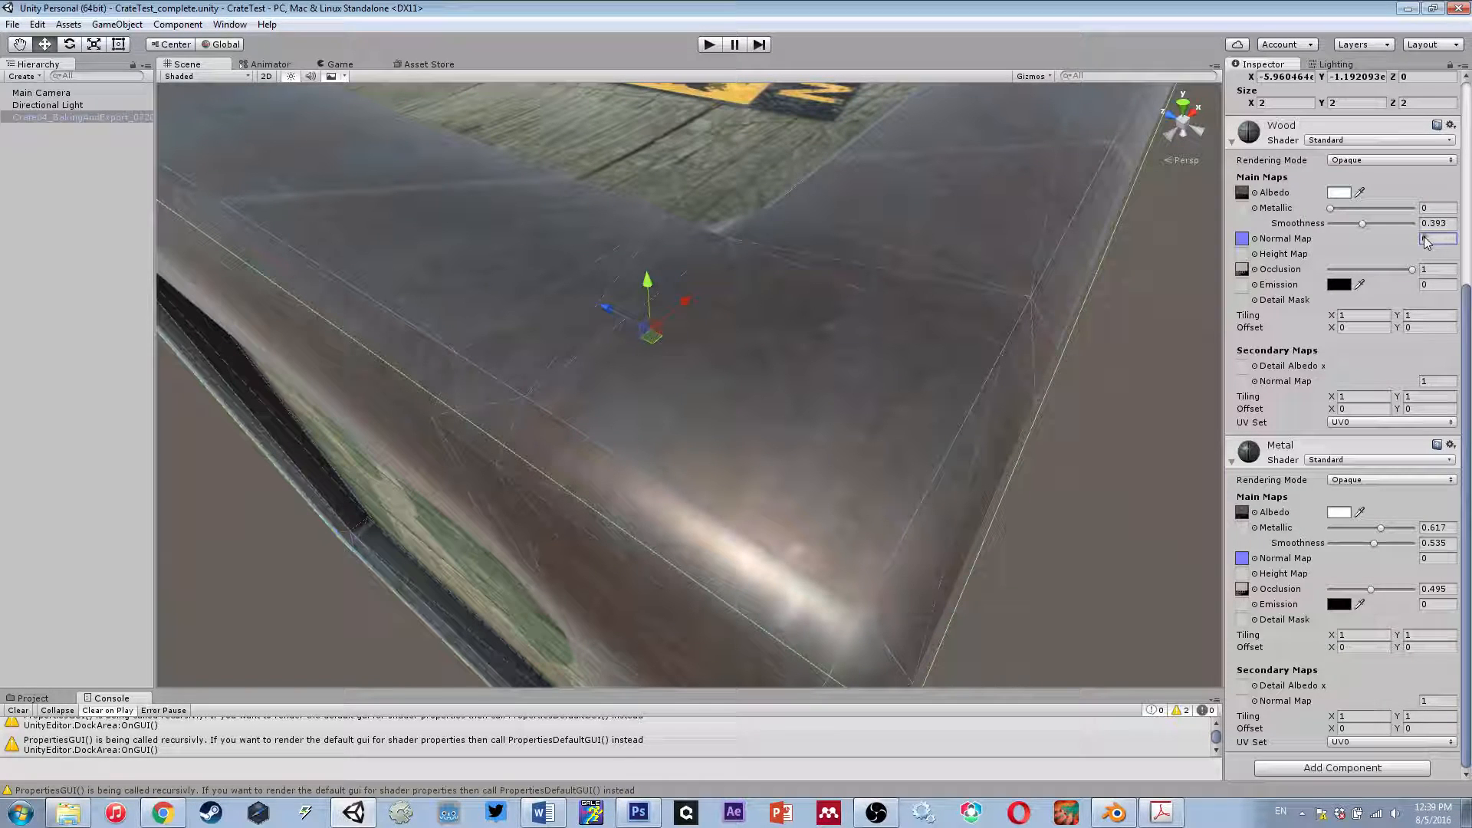
pyautogui.write('1')
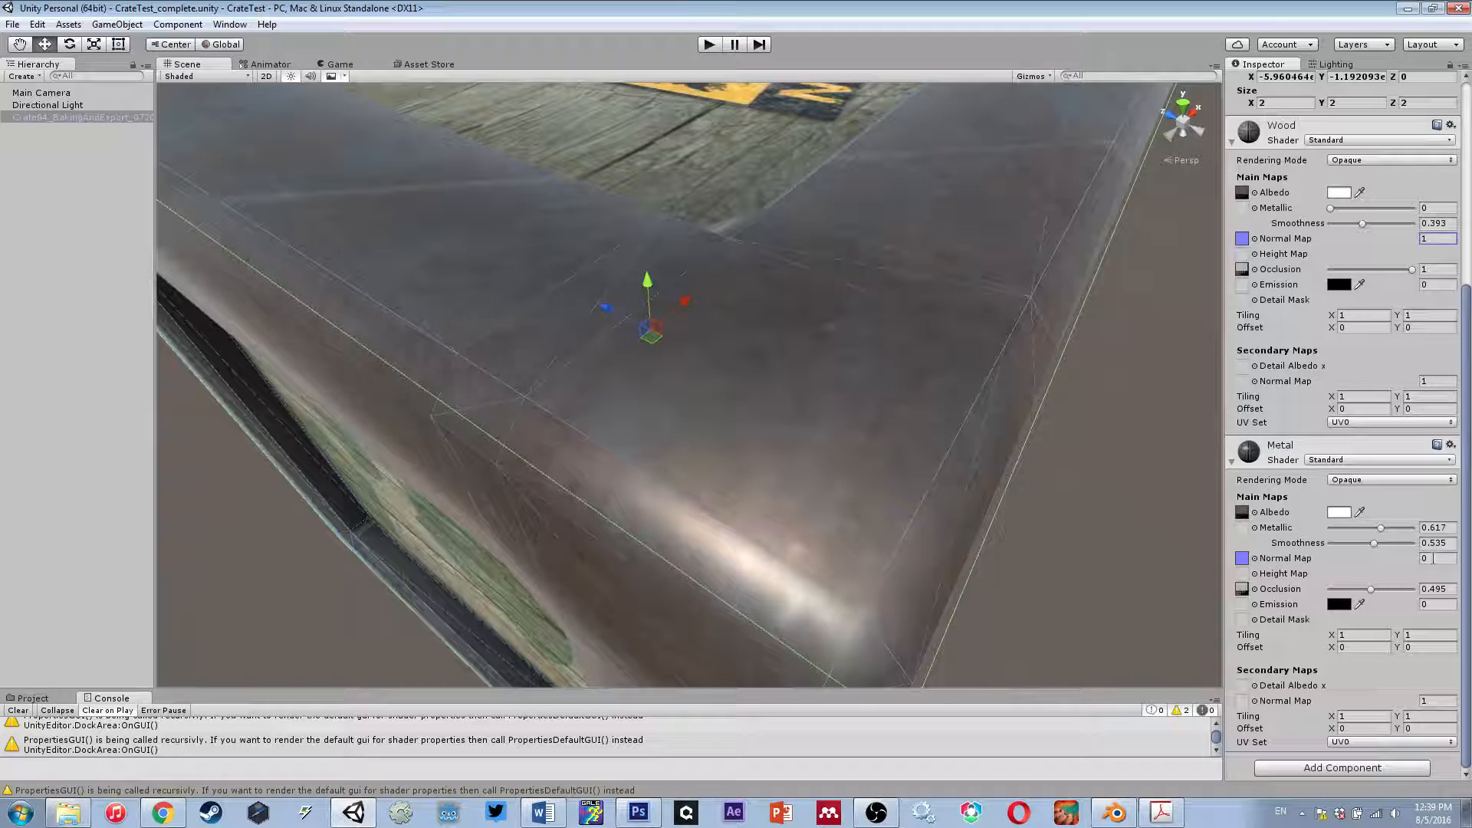
pyautogui.write('1')
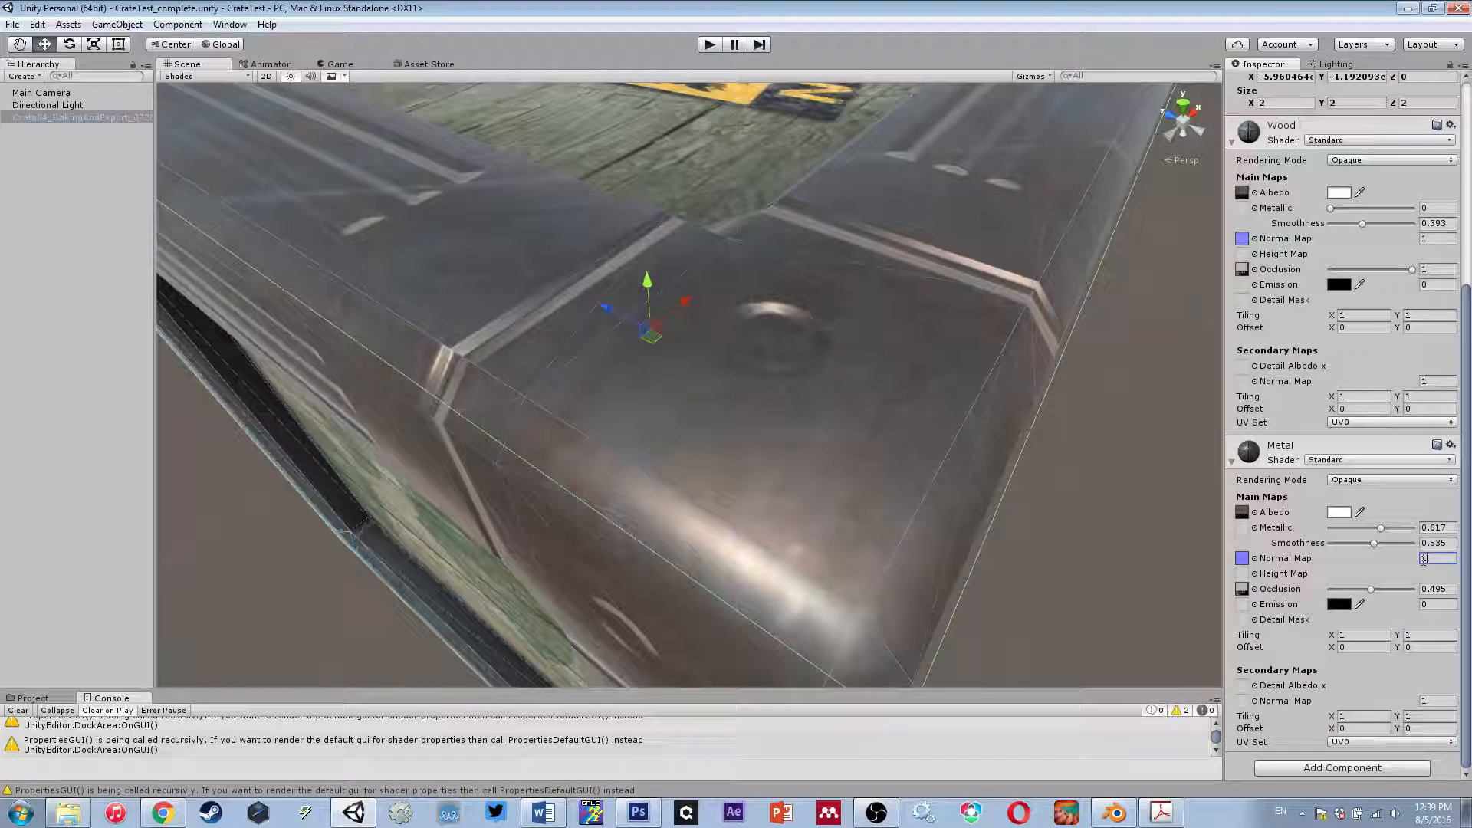
# - Examine the crate's side panels and metal corners, comparing them with Crate_normal.tga in Photoshop before returning to Unity
pyautogui.scroll(-10, 837, 526)
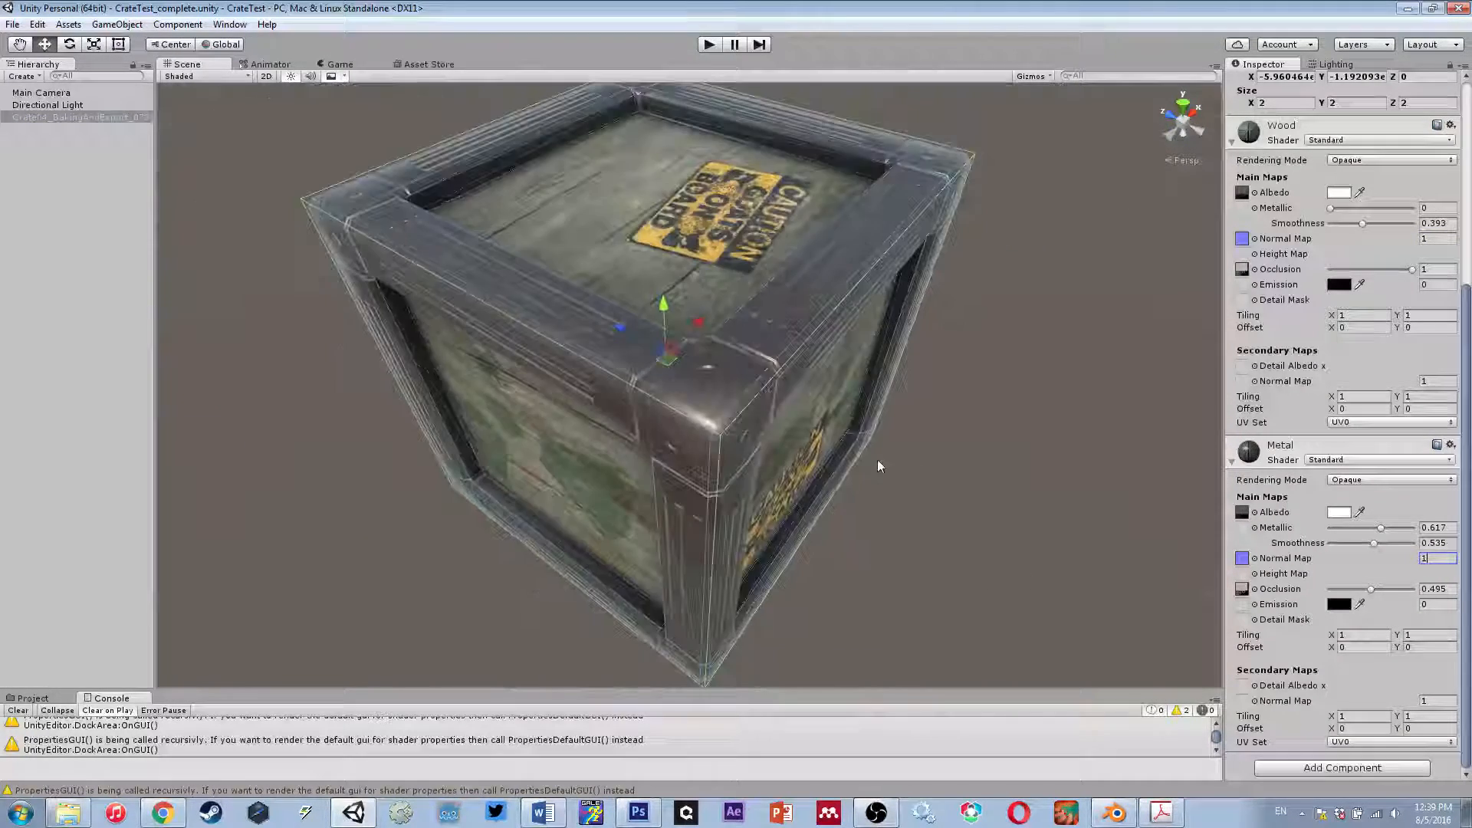
pyautogui.keyDown('alt'); pyautogui.moveTo(880, 460); pyautogui.dragTo(969, 313); pyautogui.keyUp('alt')
pyautogui.scroll(4, 815, 380)
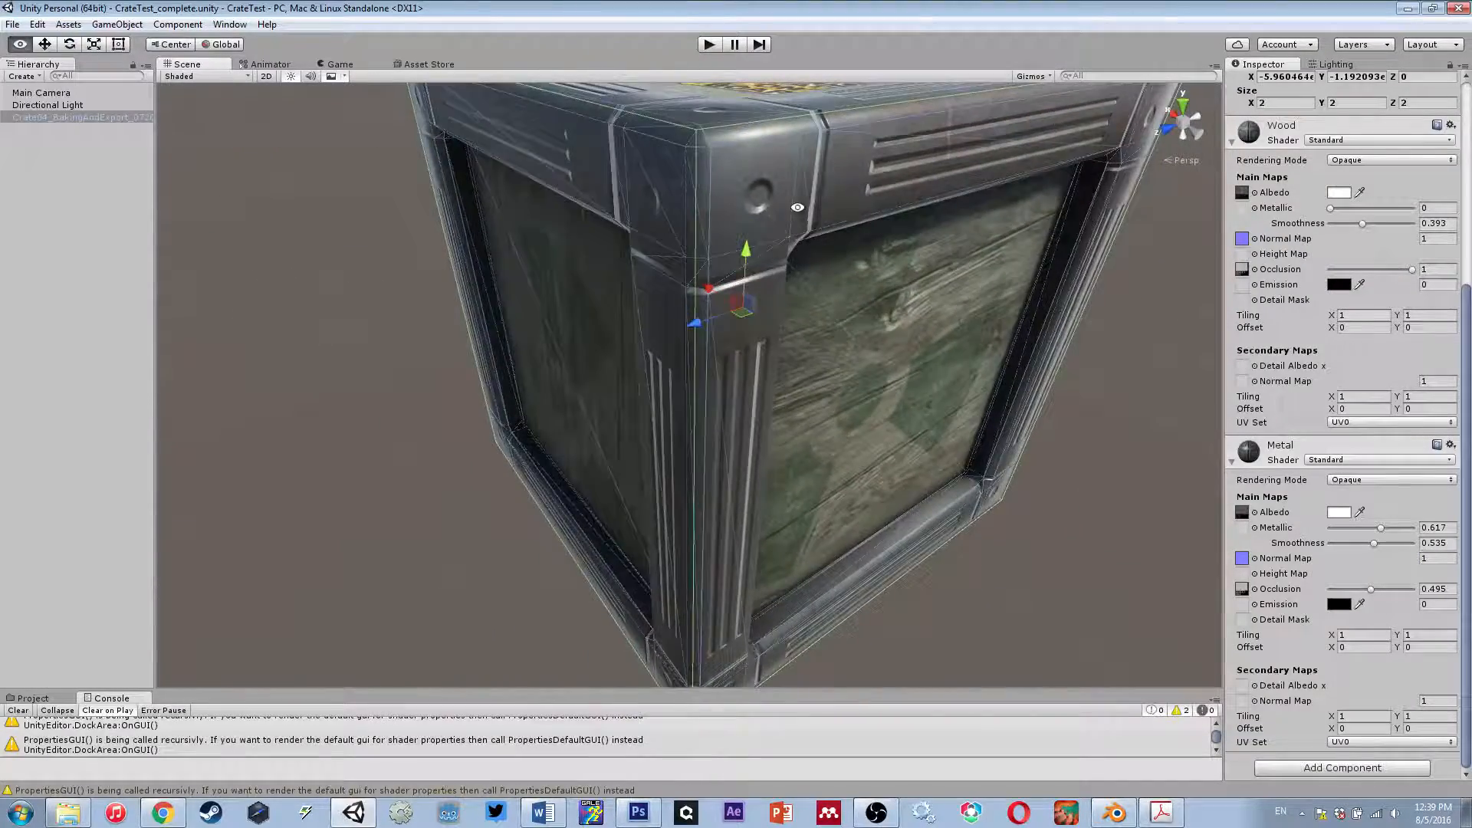
pyautogui.keyDown('alt'); pyautogui.moveTo(800, 211); pyautogui.dragTo(537, 680); pyautogui.keyUp('alt')
pyautogui.click(639, 812)
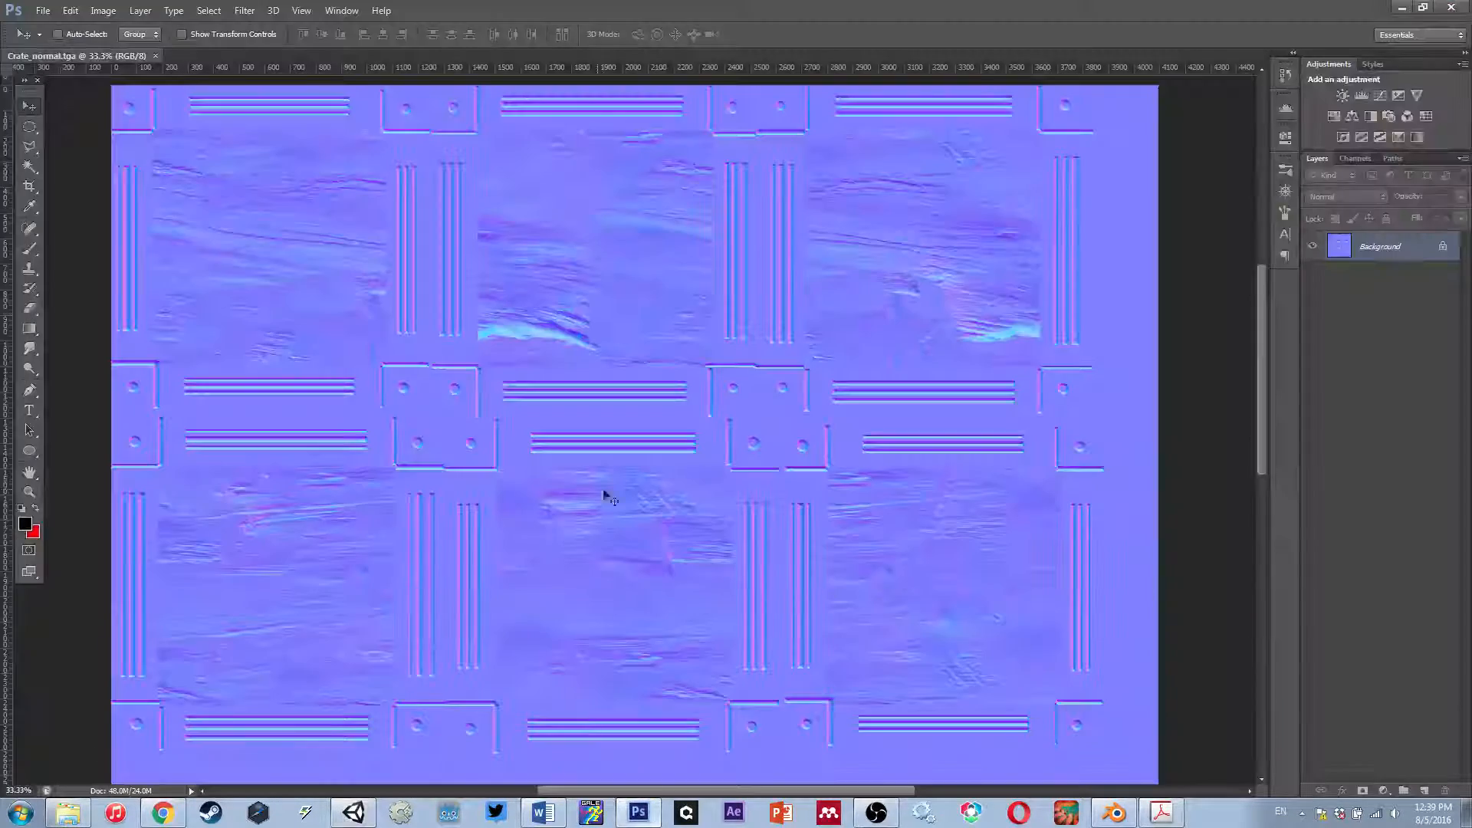
pyautogui.click(368, 818)
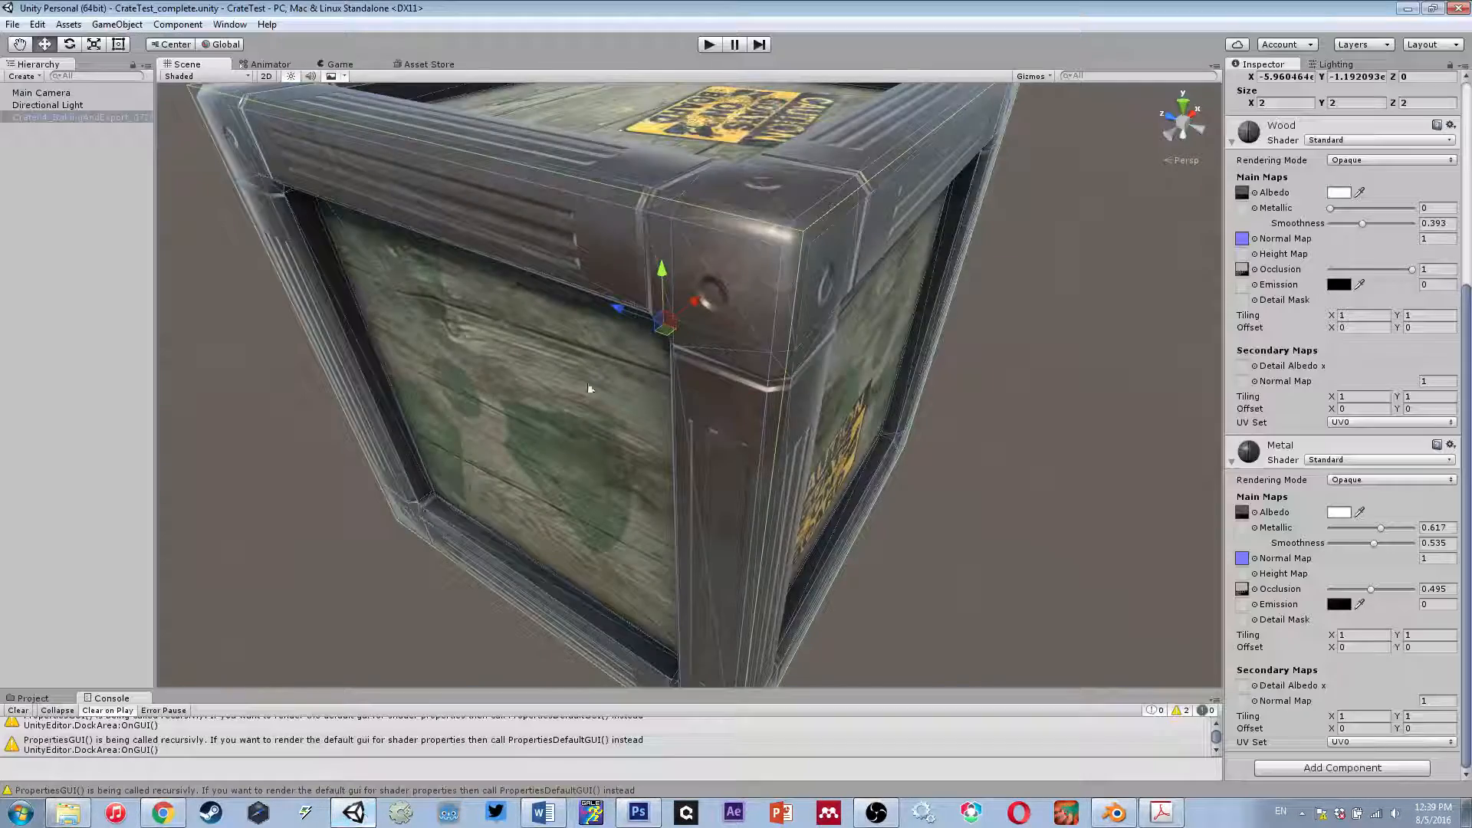
# - Deselect the crate and examine the whole model without its wireframe overlay
pyautogui.scroll(-5, 647, 375)
pyautogui.click(886, 408)
pyautogui.keyDown('alt'); pyautogui.moveTo(827, 402); pyautogui.dragTo(786, 406); pyautogui.keyUp('alt')
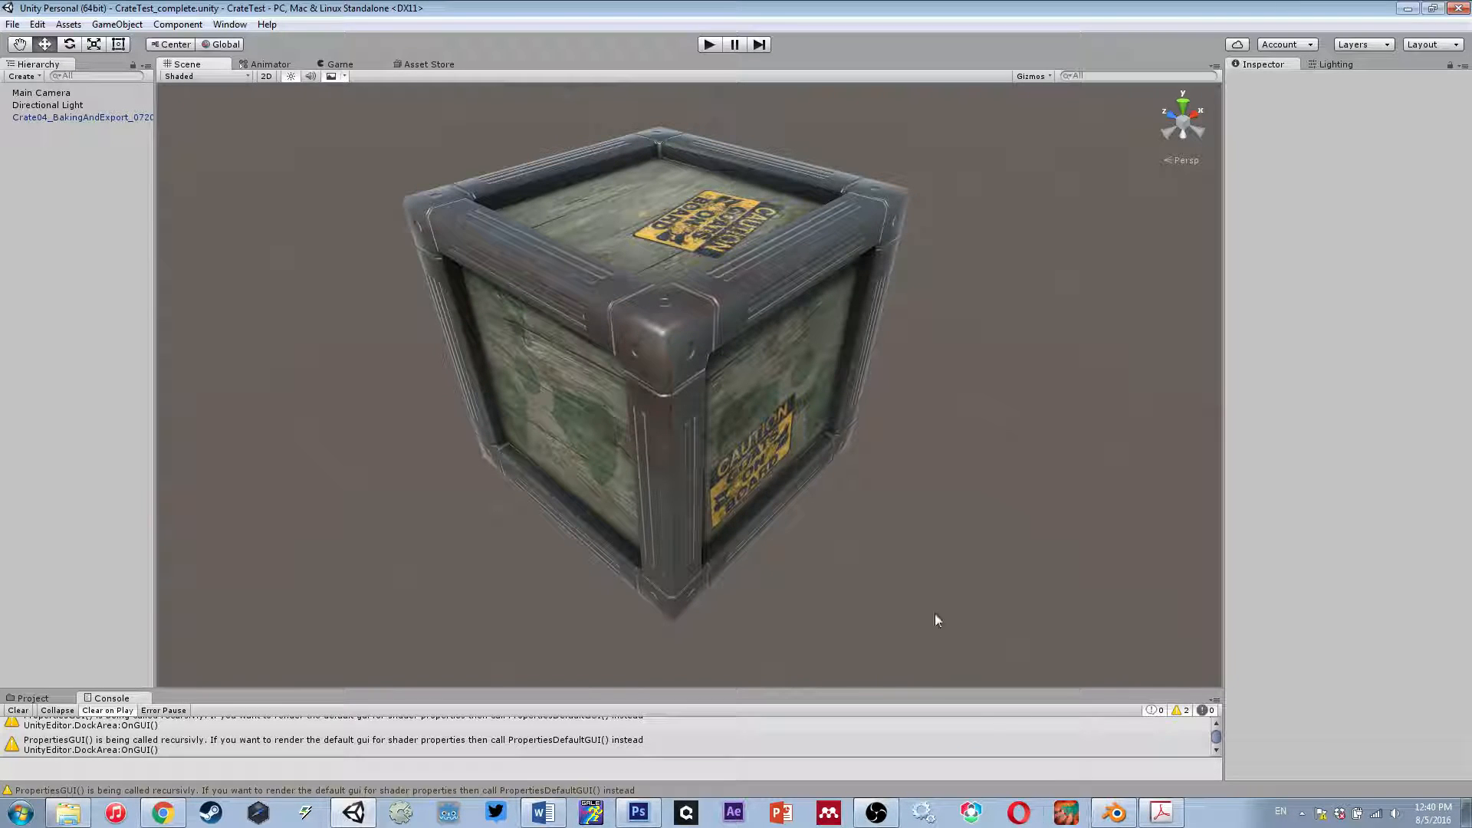
pyautogui.keyDown('alt'); pyautogui.moveTo(713, 378); pyautogui.dragTo(710, 371); pyautogui.keyUp('alt')
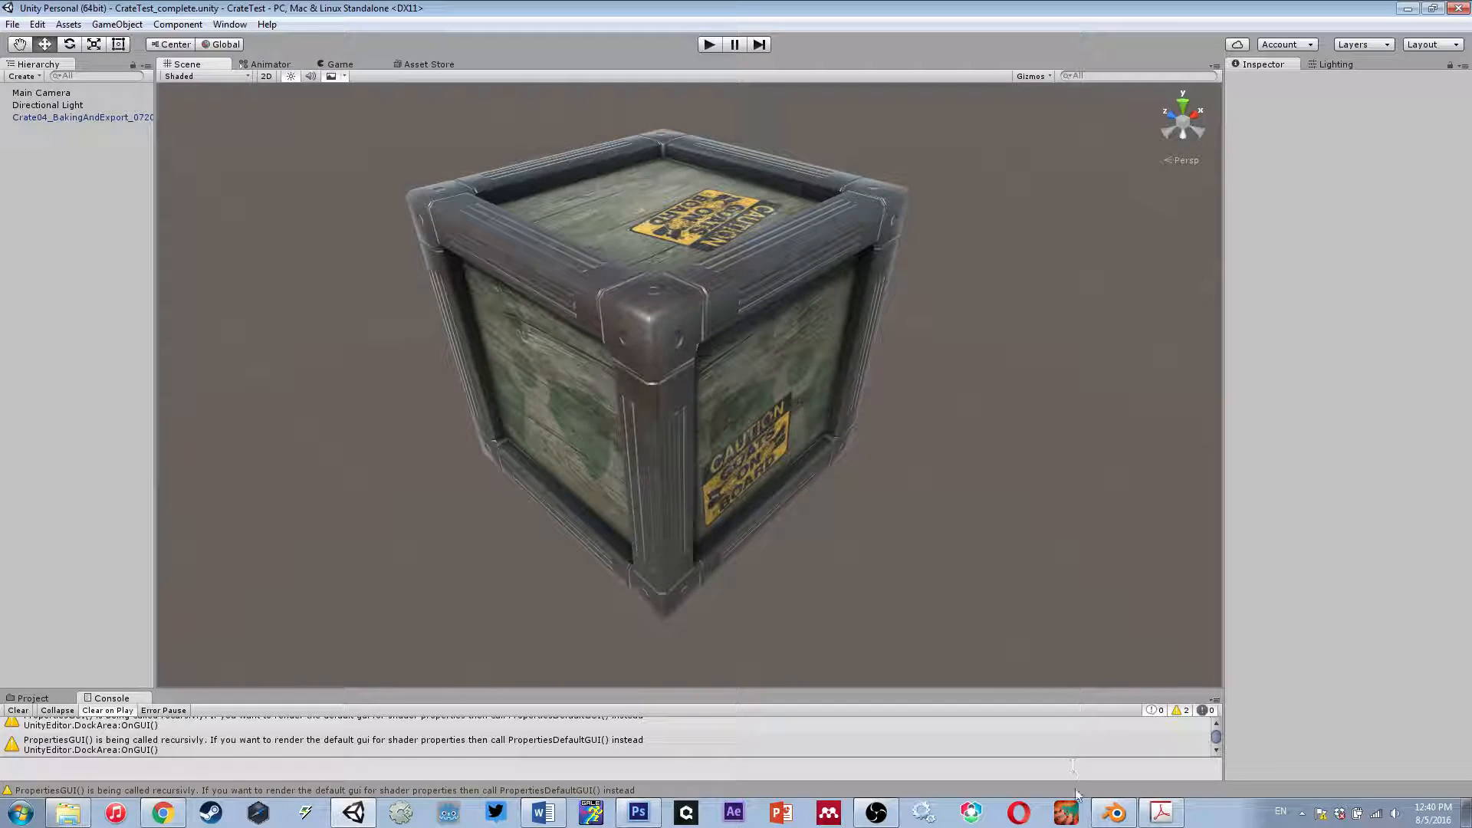
# - Switch to Blender and widen the User Ortho viewport slightly beside the Right Ortho viewport
pyautogui.hotkey('alt', 'Tab')
pyautogui.scroll(2, 345, 406)
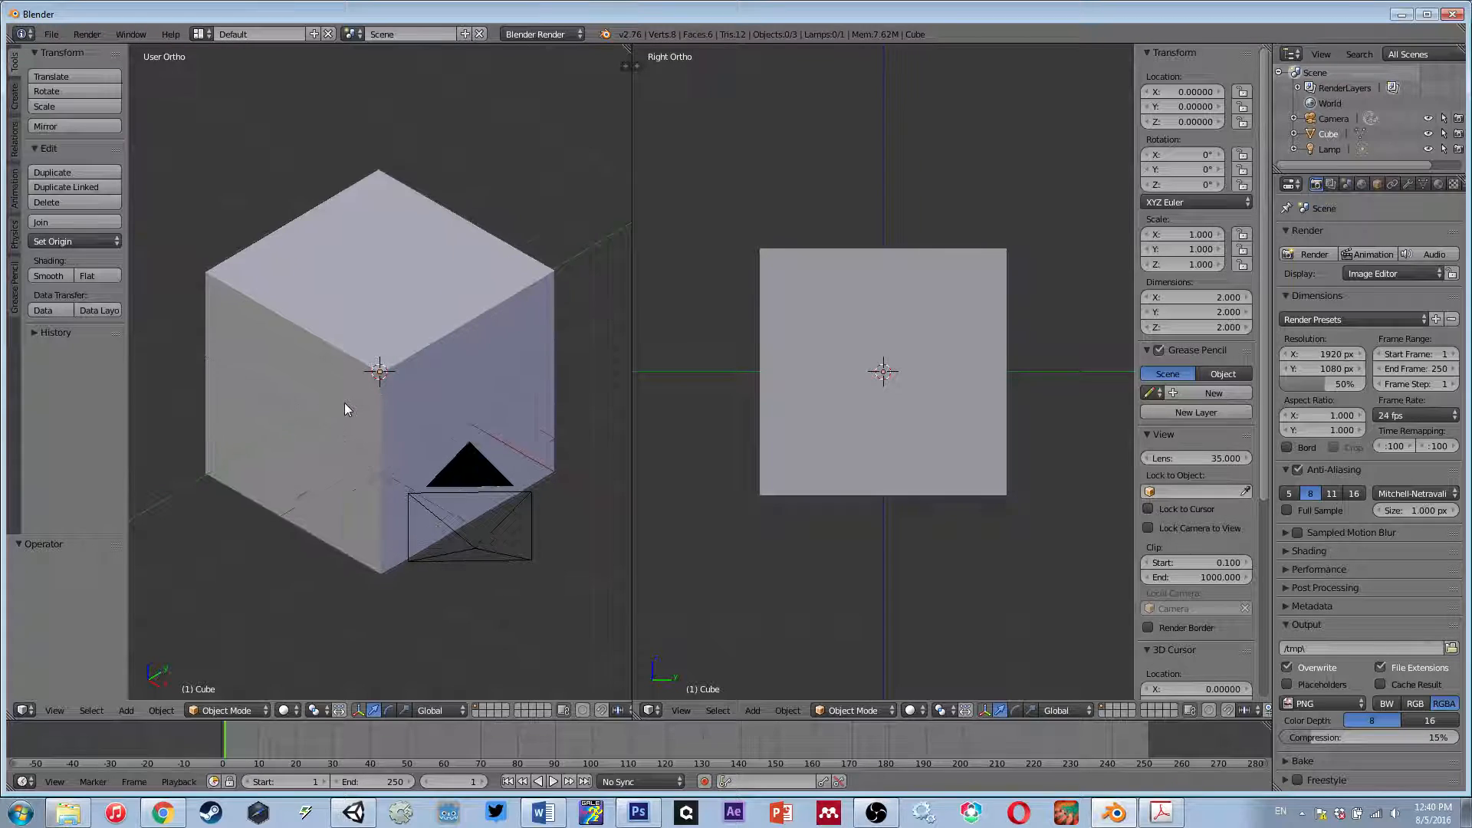
pyautogui.scroll(-1, 337, 299)
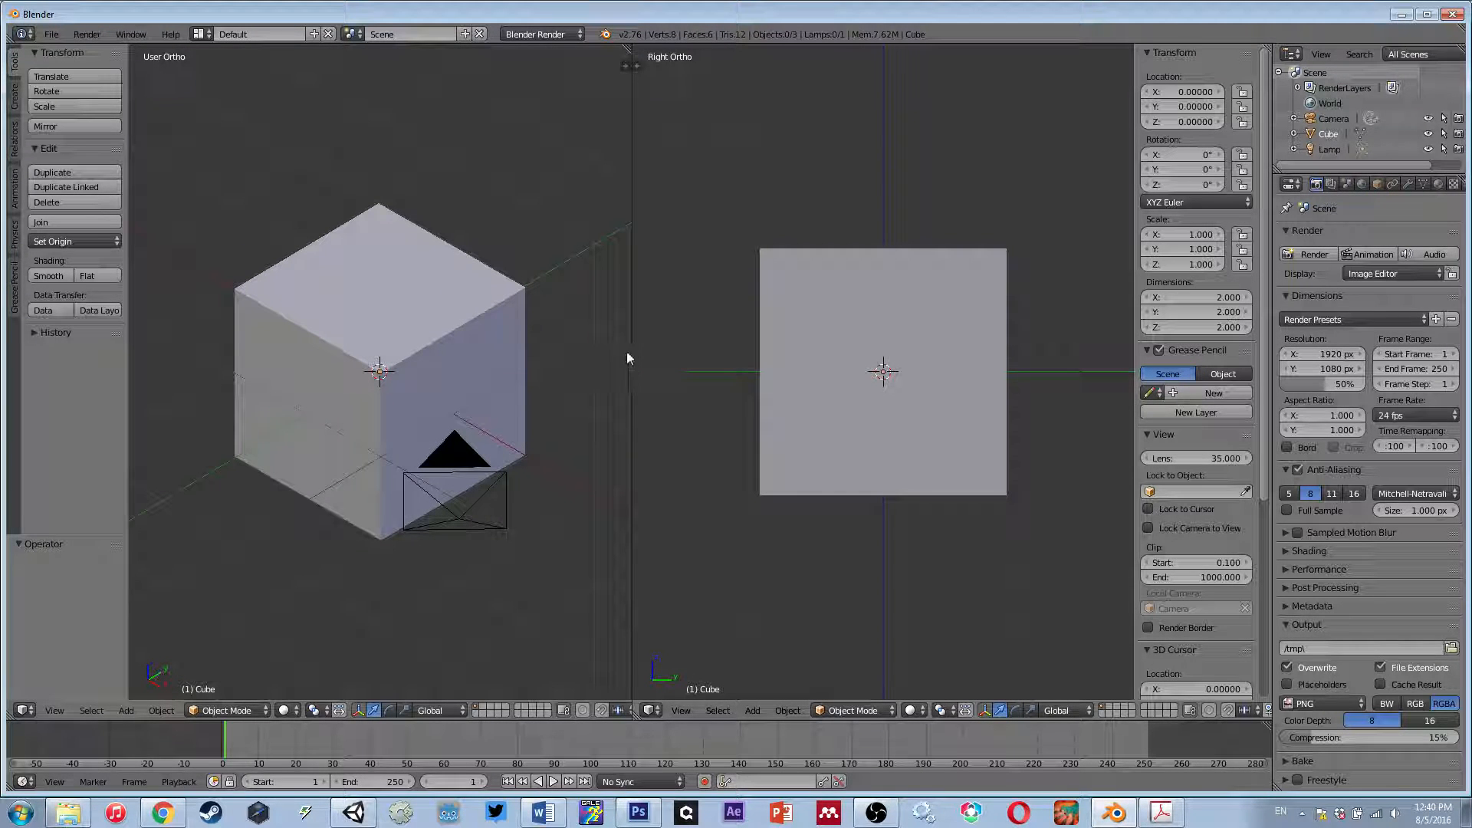
pyautogui.moveTo(631, 353); pyautogui.dragTo(667, 355)
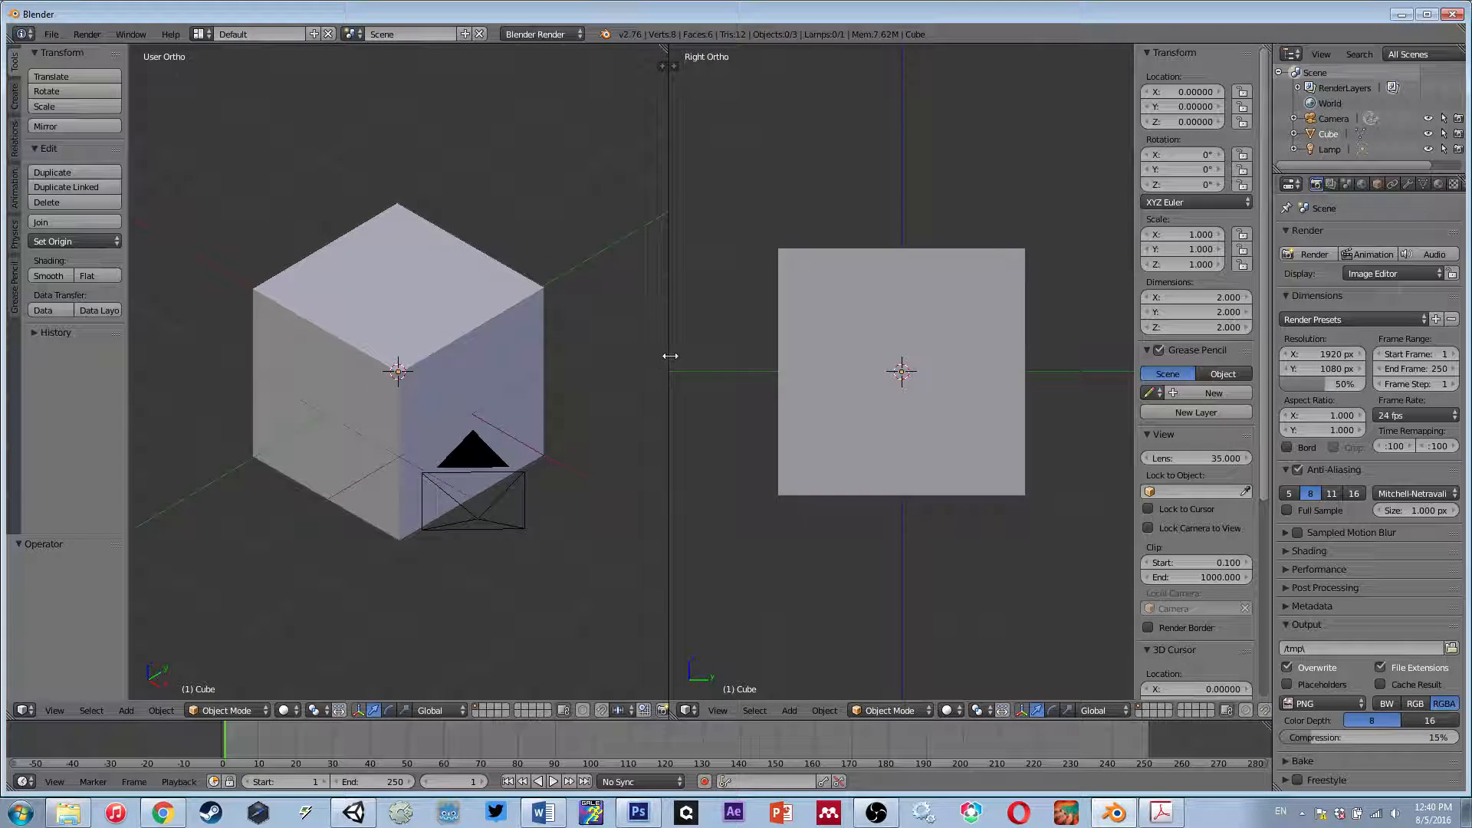
pyautogui.scroll(-1, 512, 379)
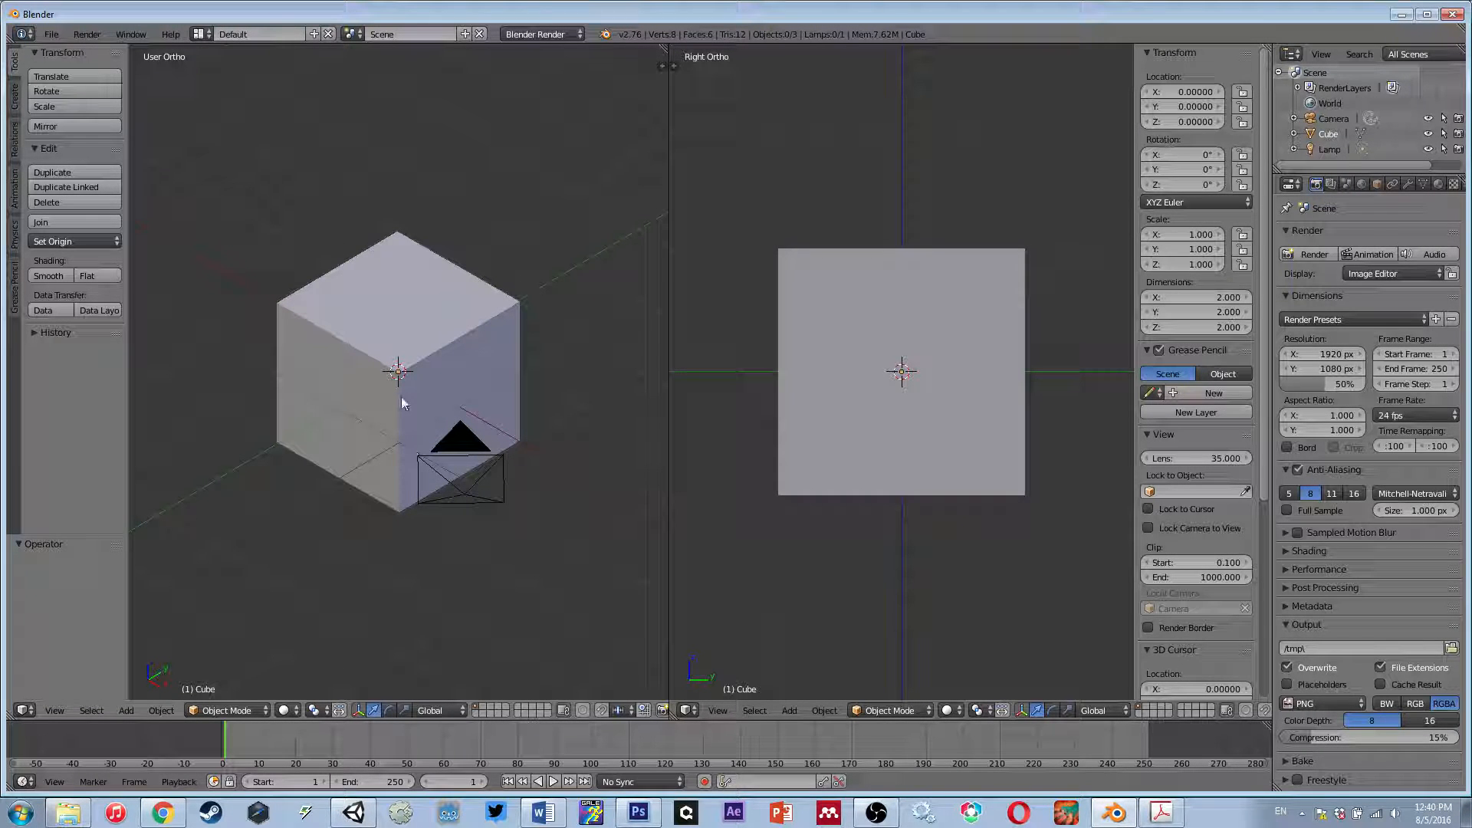
pyautogui.scroll(1, 403, 400)
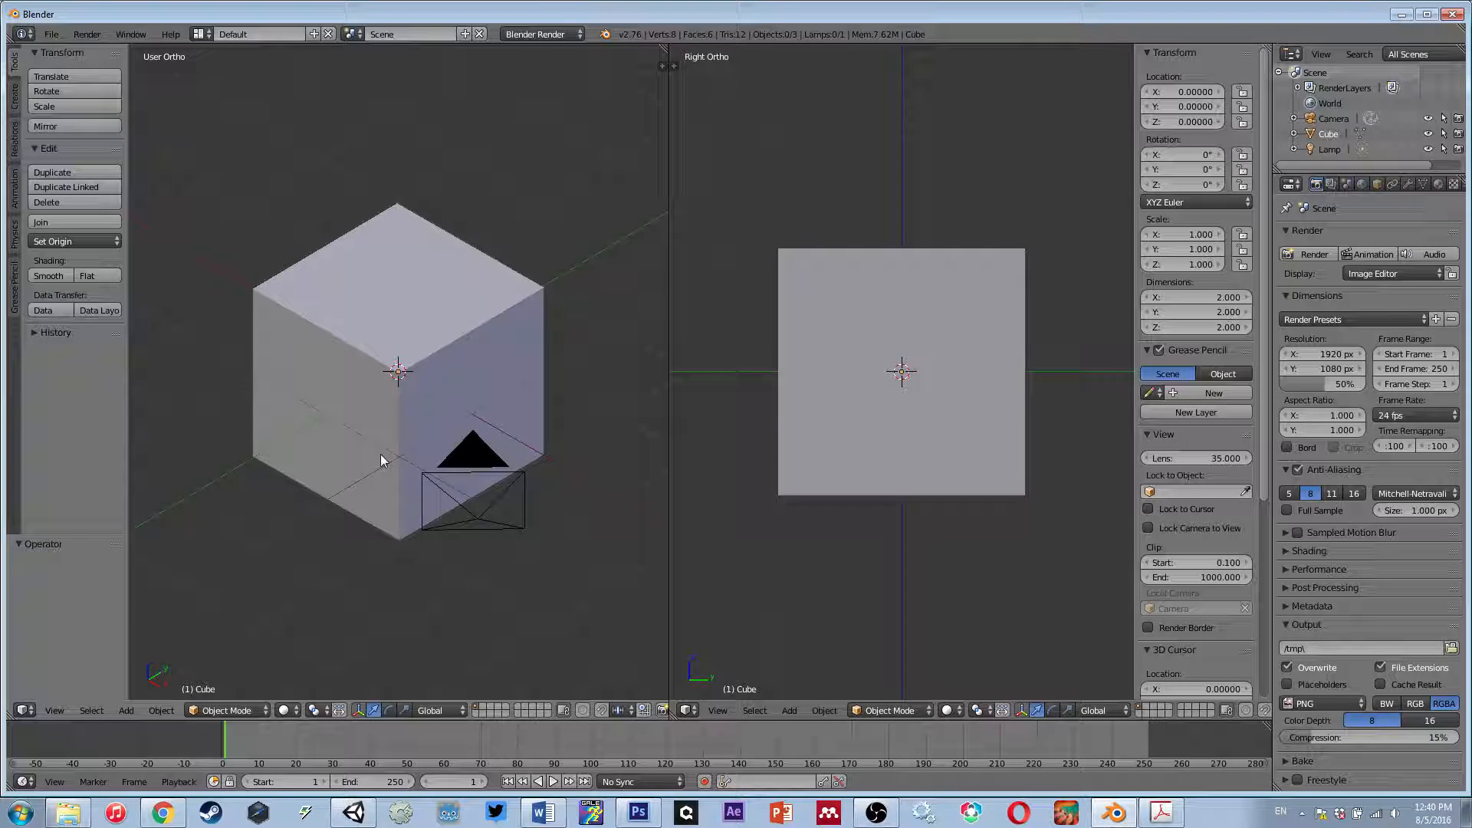
pyautogui.scroll(1, 384, 460)
pyautogui.scroll(-1, 381, 461)
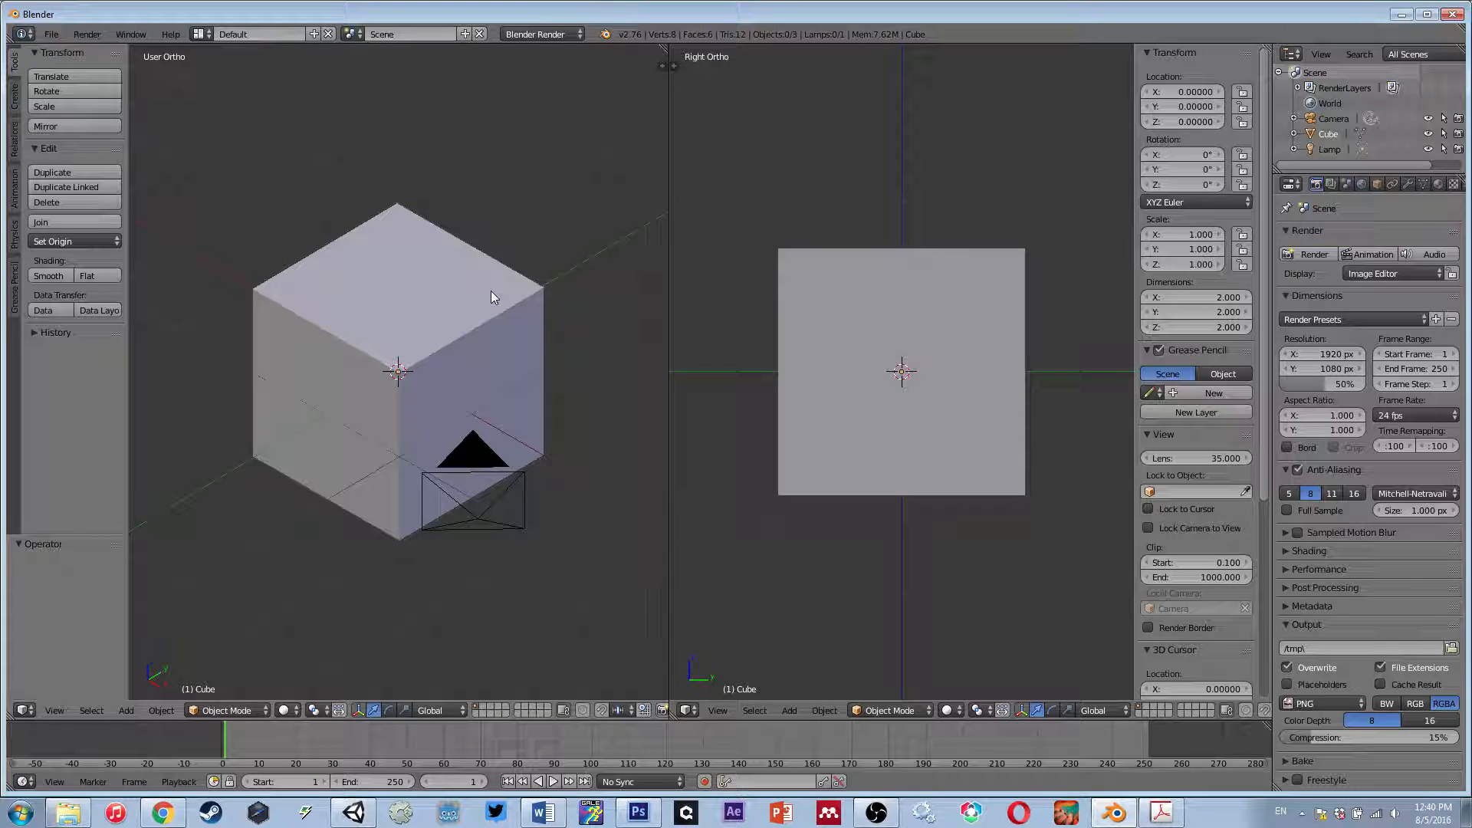
pyautogui.scroll(1, 506, 324)
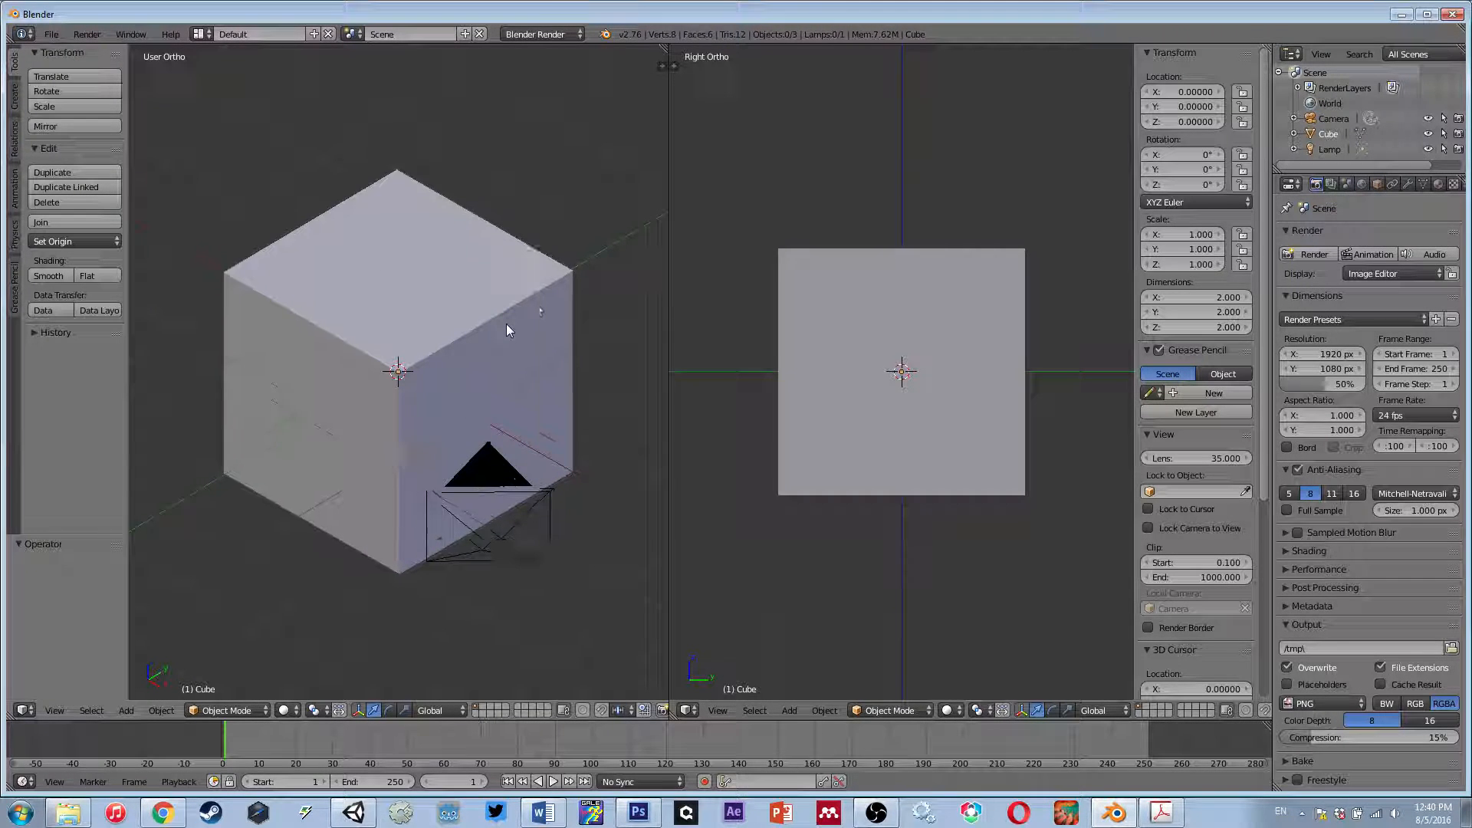
pyautogui.scroll(-2, 506, 323)
pyautogui.scroll(-1, 506, 330)
pyautogui.scroll(1, 506, 329)
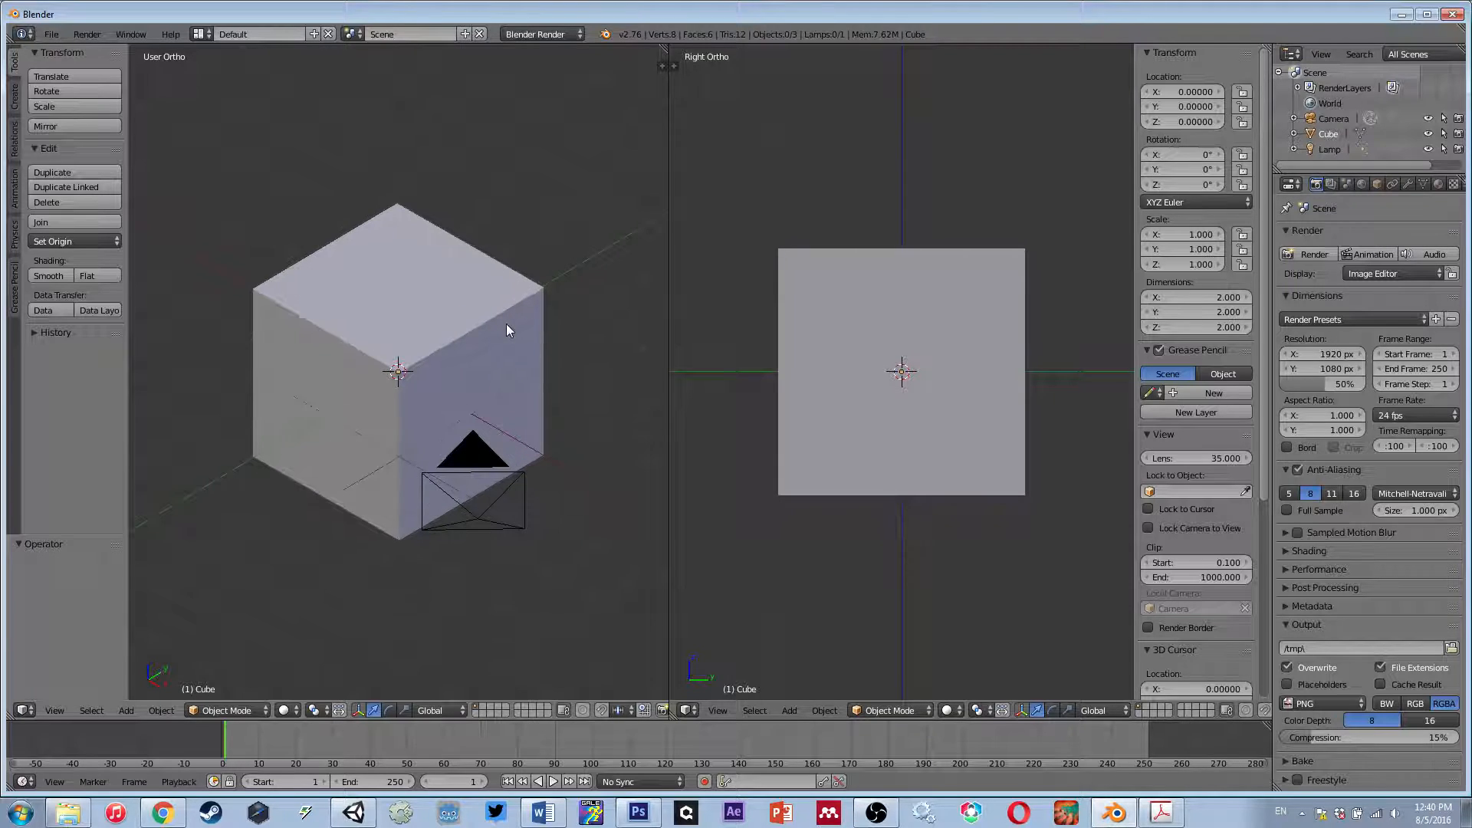
pyautogui.scroll(2, 506, 329)
pyautogui.scroll(-3, 506, 329)
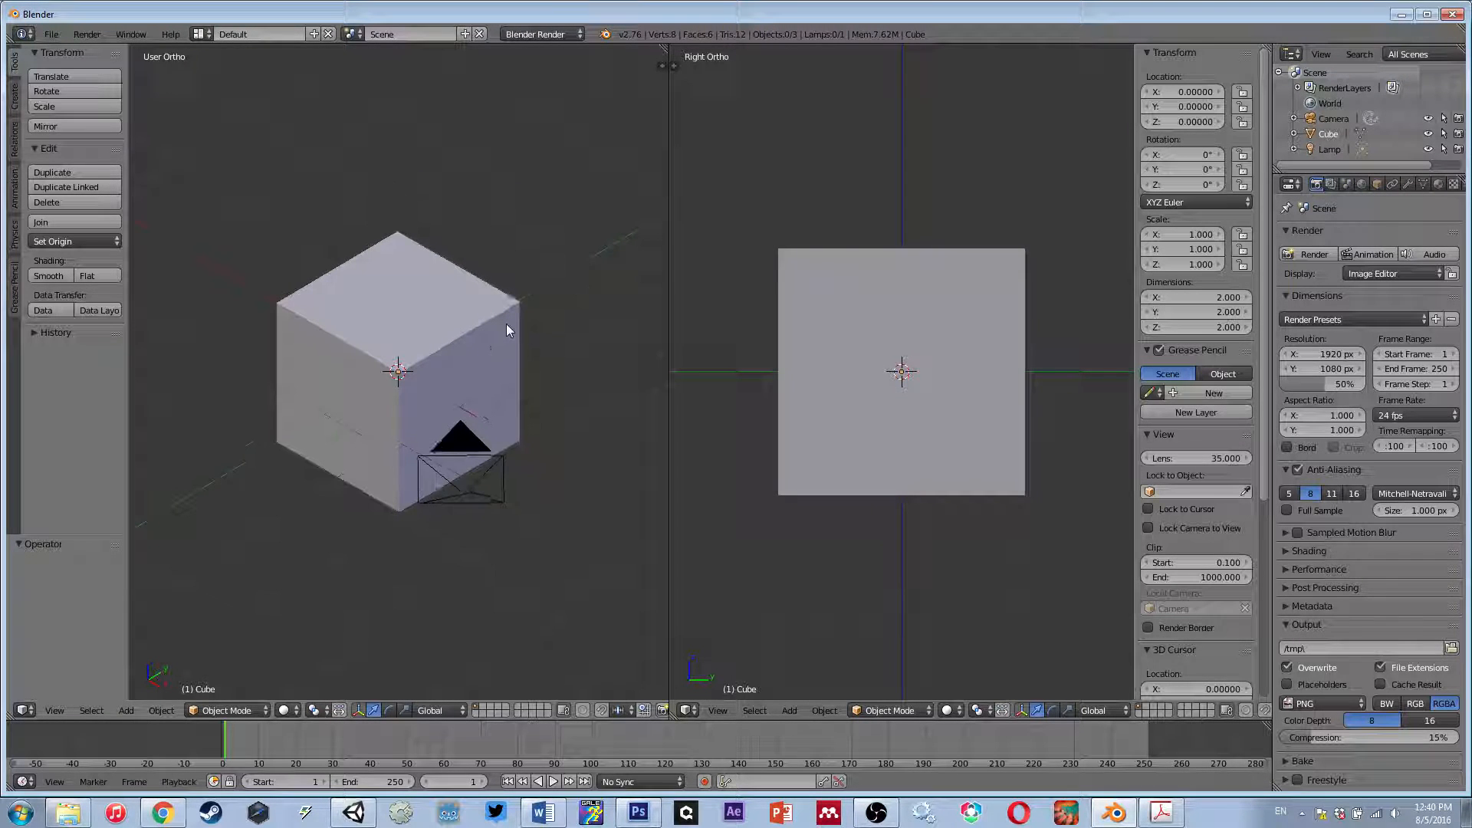
pyautogui.scroll(1, 506, 330)
pyautogui.scroll(1, 506, 324)
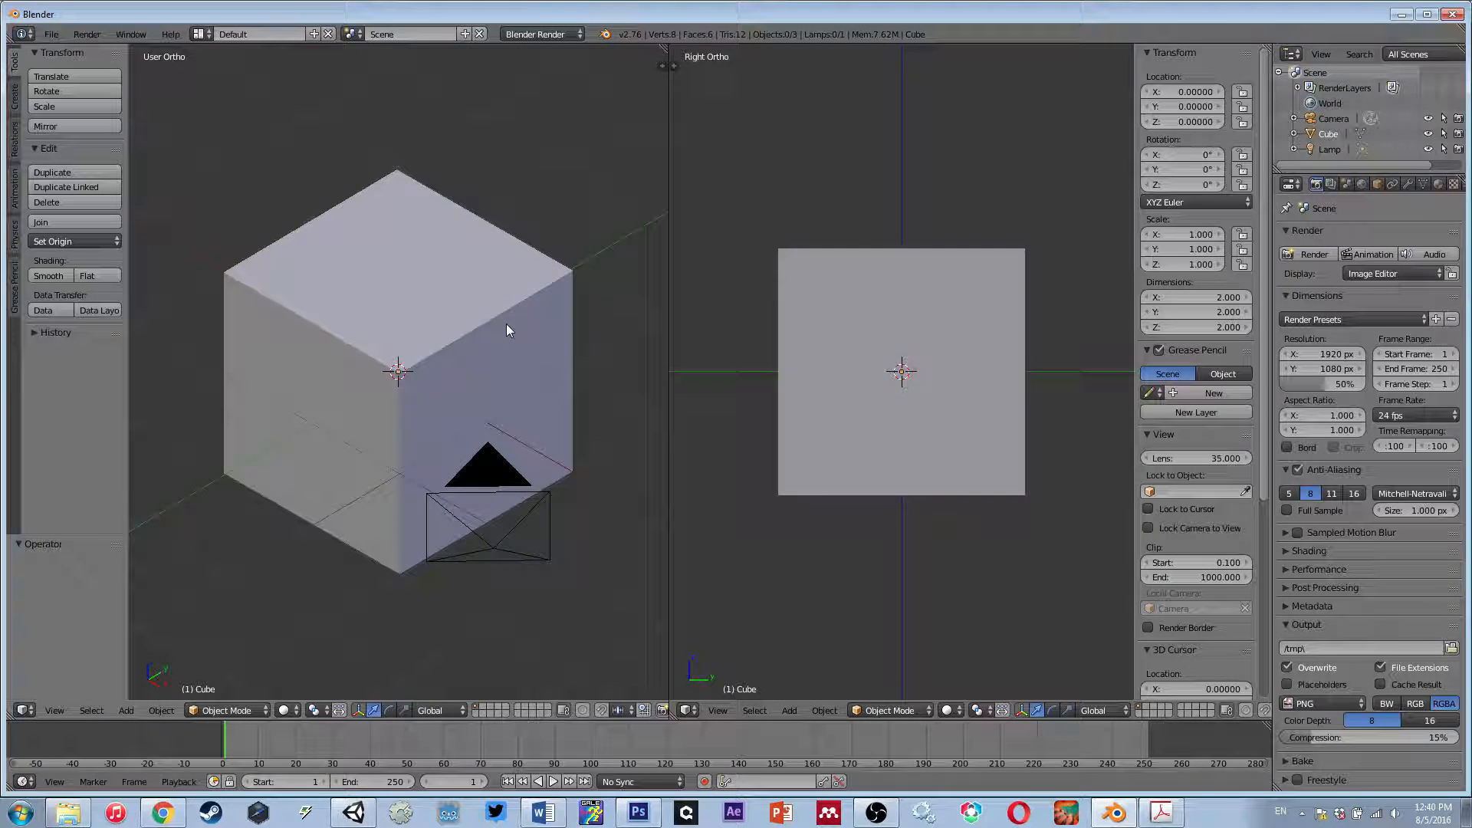
pyautogui.scroll(-2, 335, 319)
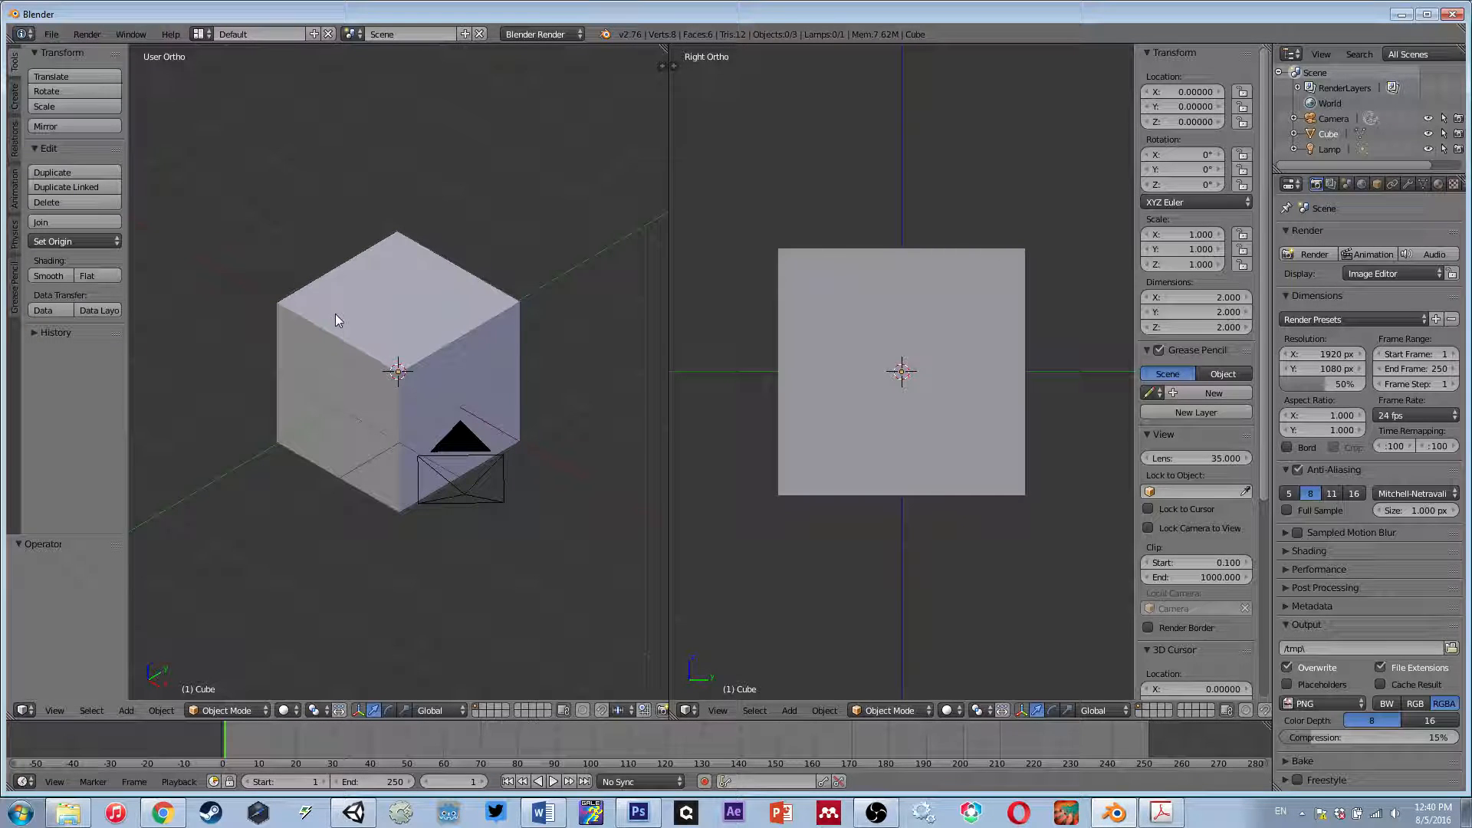
pyautogui.scroll(1, 338, 319)
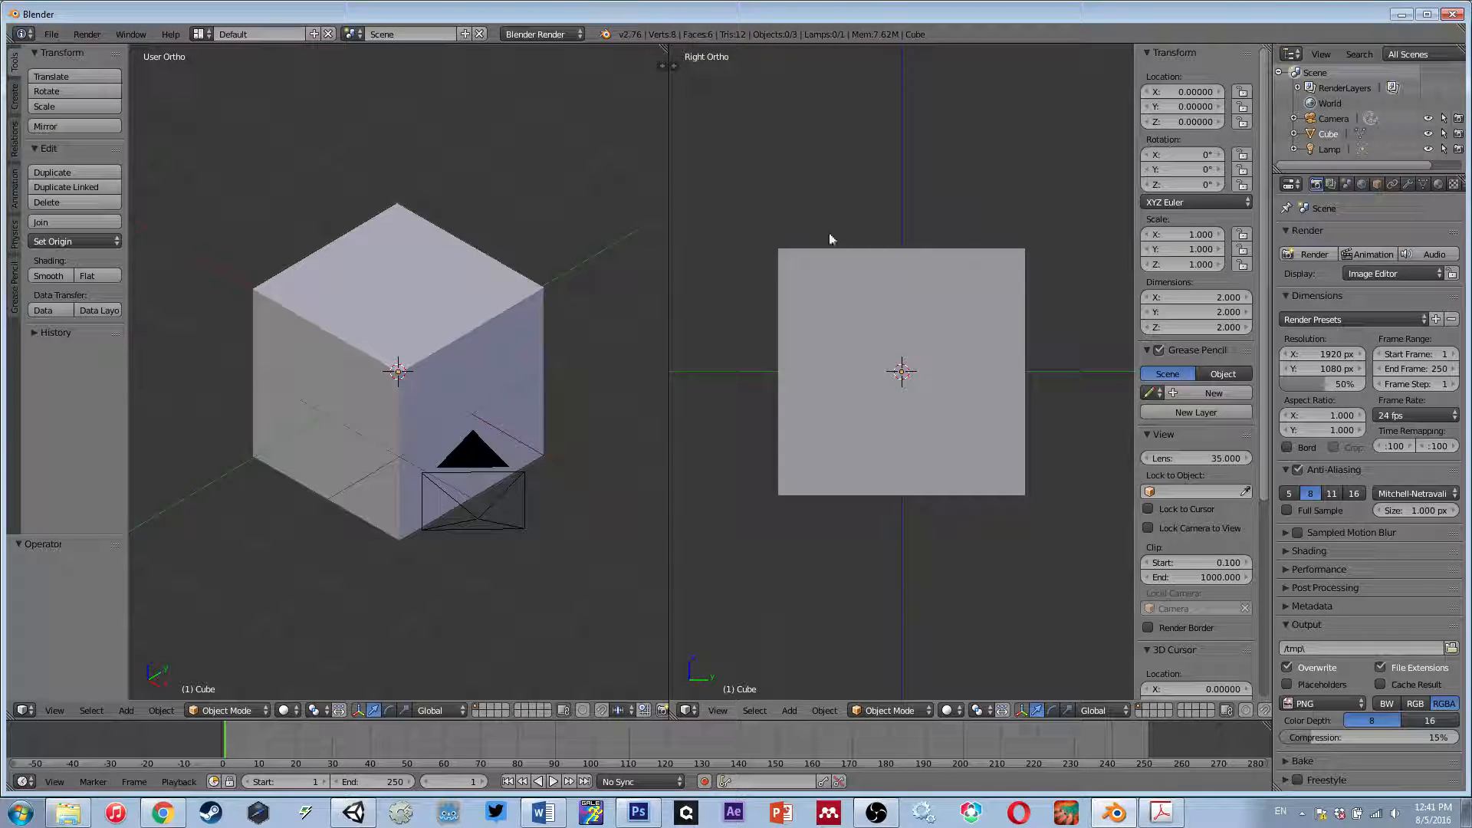
# - Try to open the recent file Crate01_071116_CT.blend
pyautogui.click(51, 34)
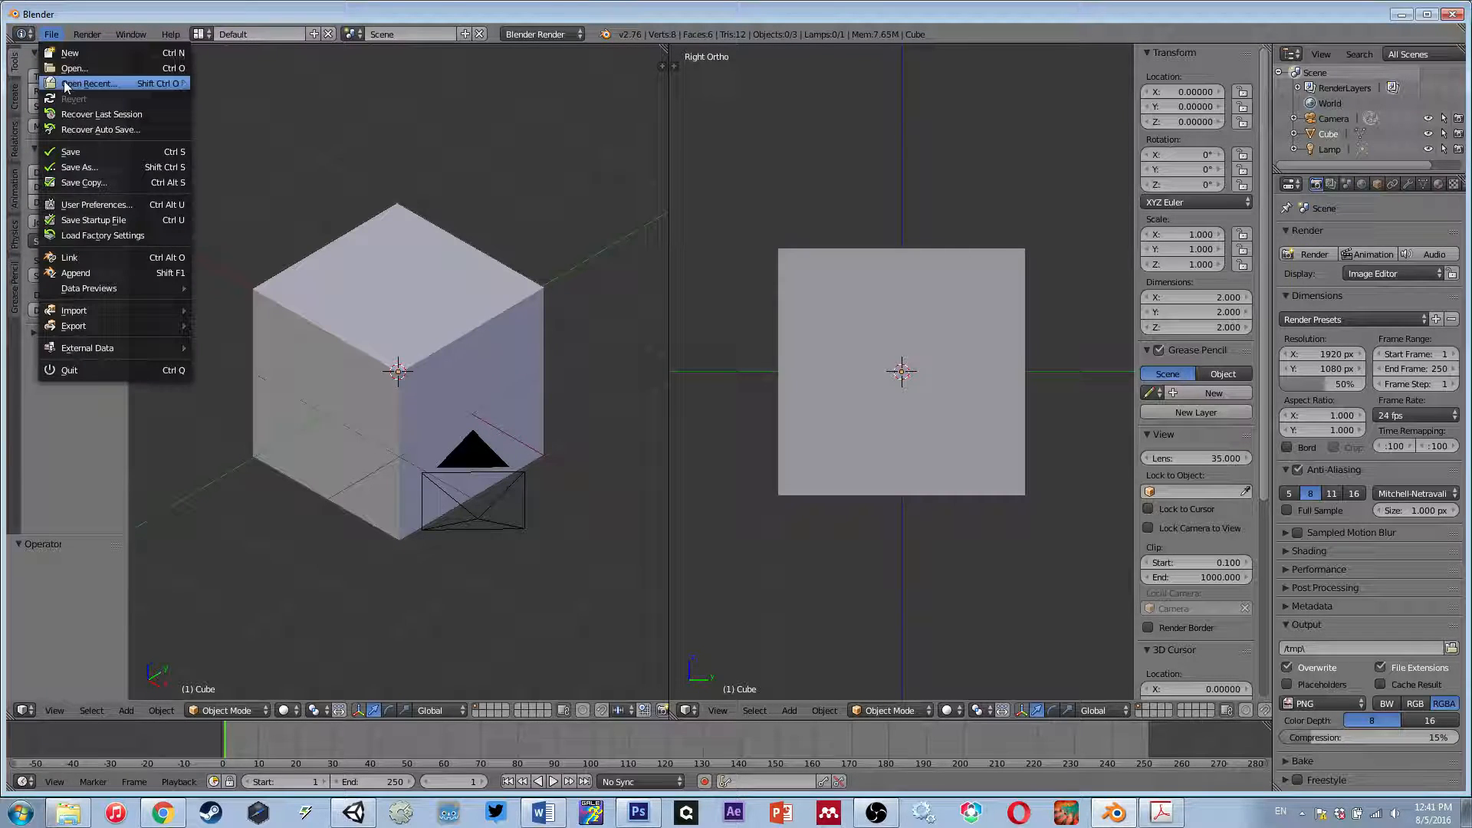
pyautogui.moveTo(99, 83)
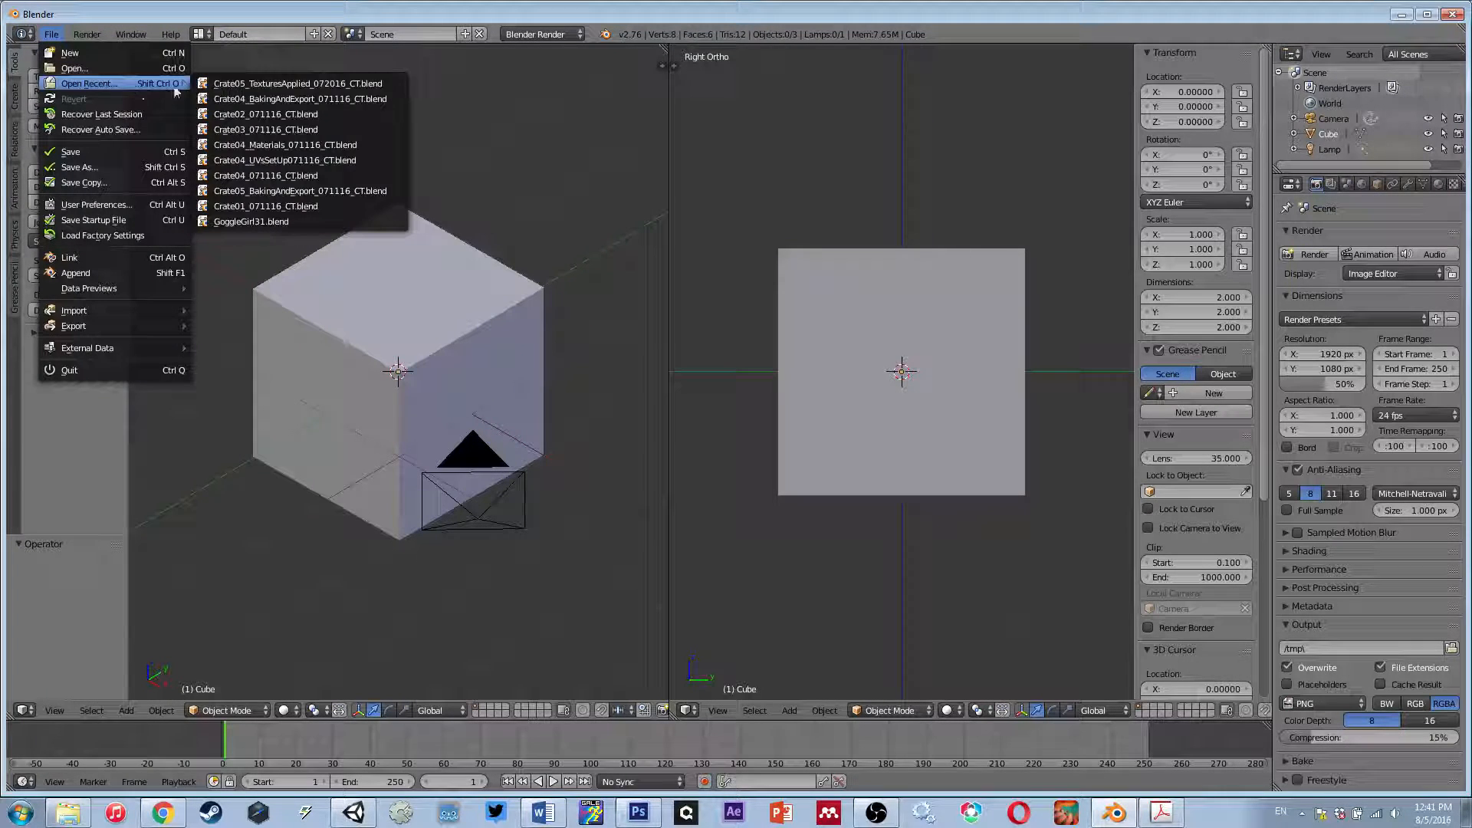
pyautogui.click(272, 208)
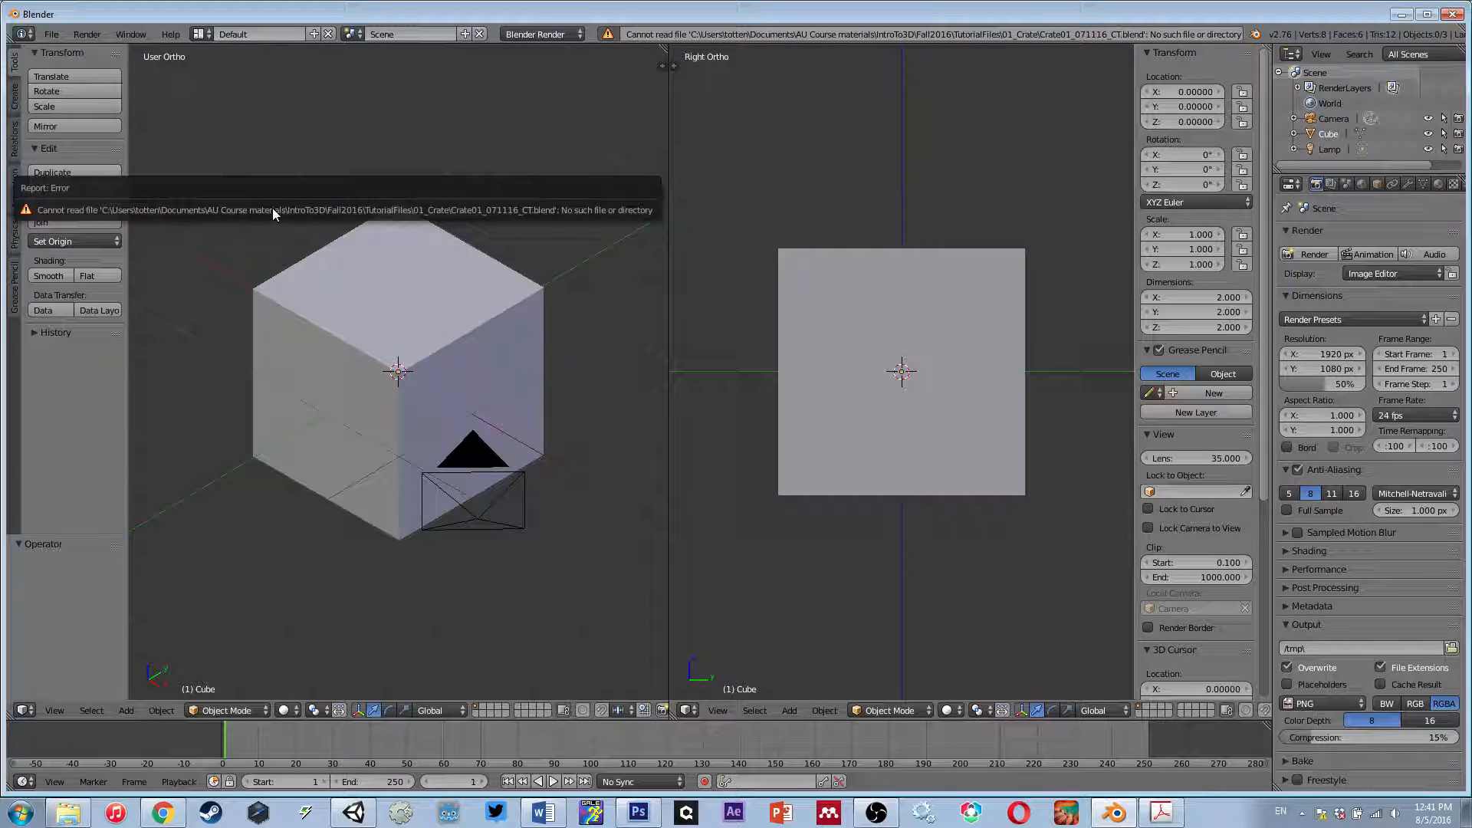
# - Switch to File Explorer and open Crate01_Model_071116_CT from the Documents folder AU Course materials, IntroTo3D, Fall2016, TutorialFiles, 01_Crate
pyautogui.click(68, 813)
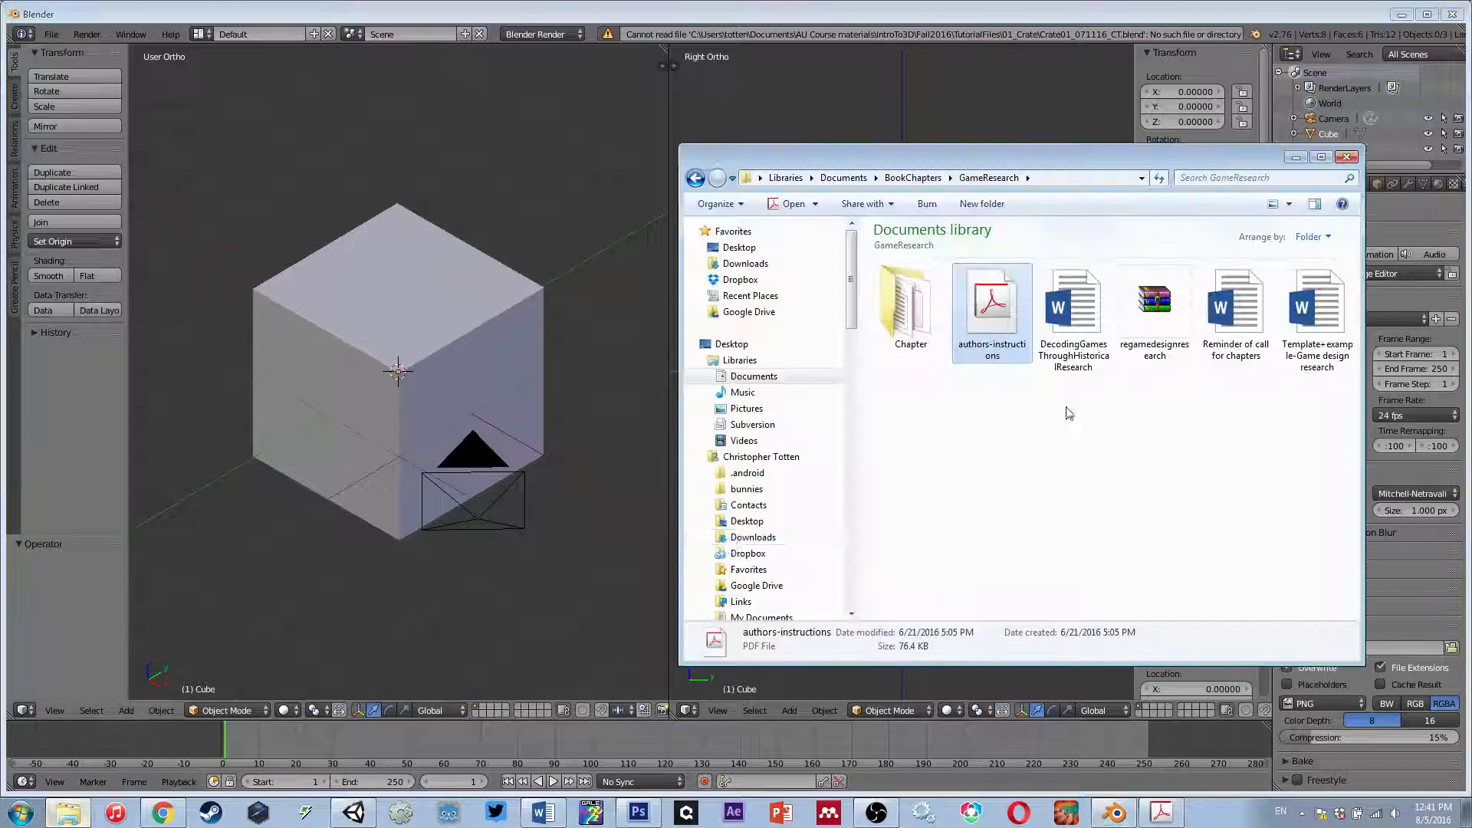
pyautogui.click(862, 182)
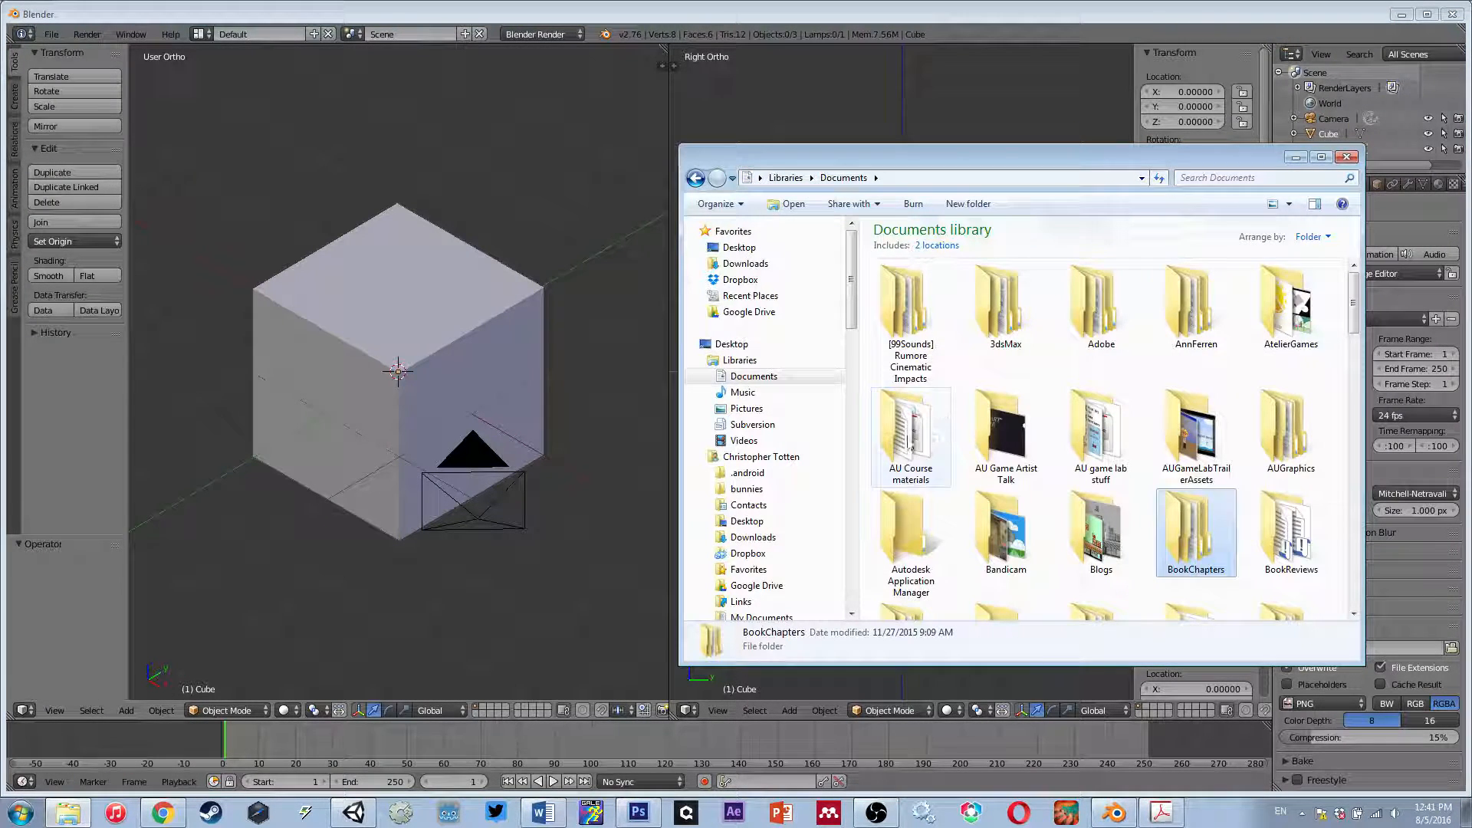
pyautogui.doubleClick(910, 444)
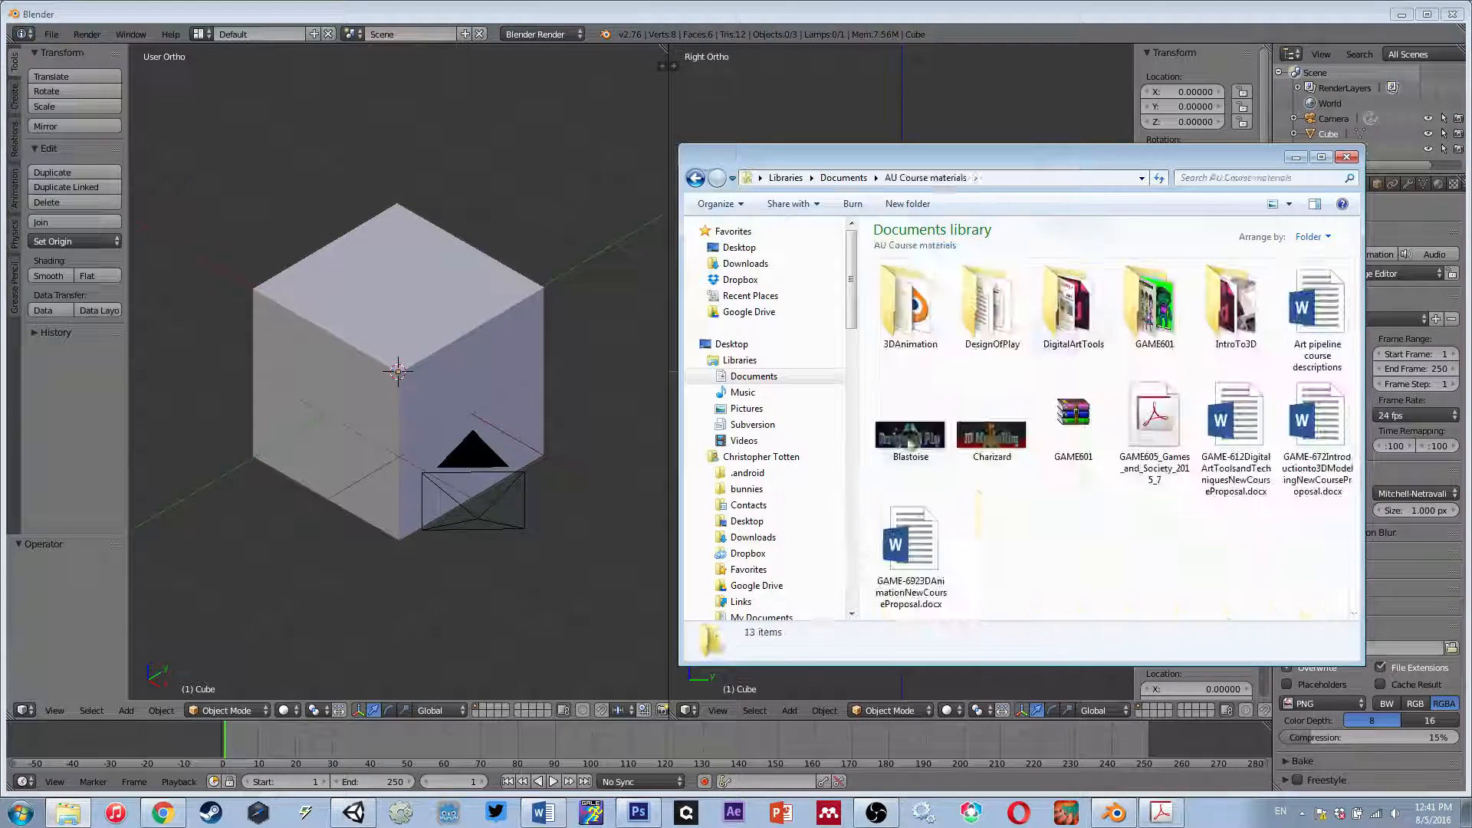
pyautogui.doubleClick(1235, 306)
pyautogui.doubleClick(924, 315)
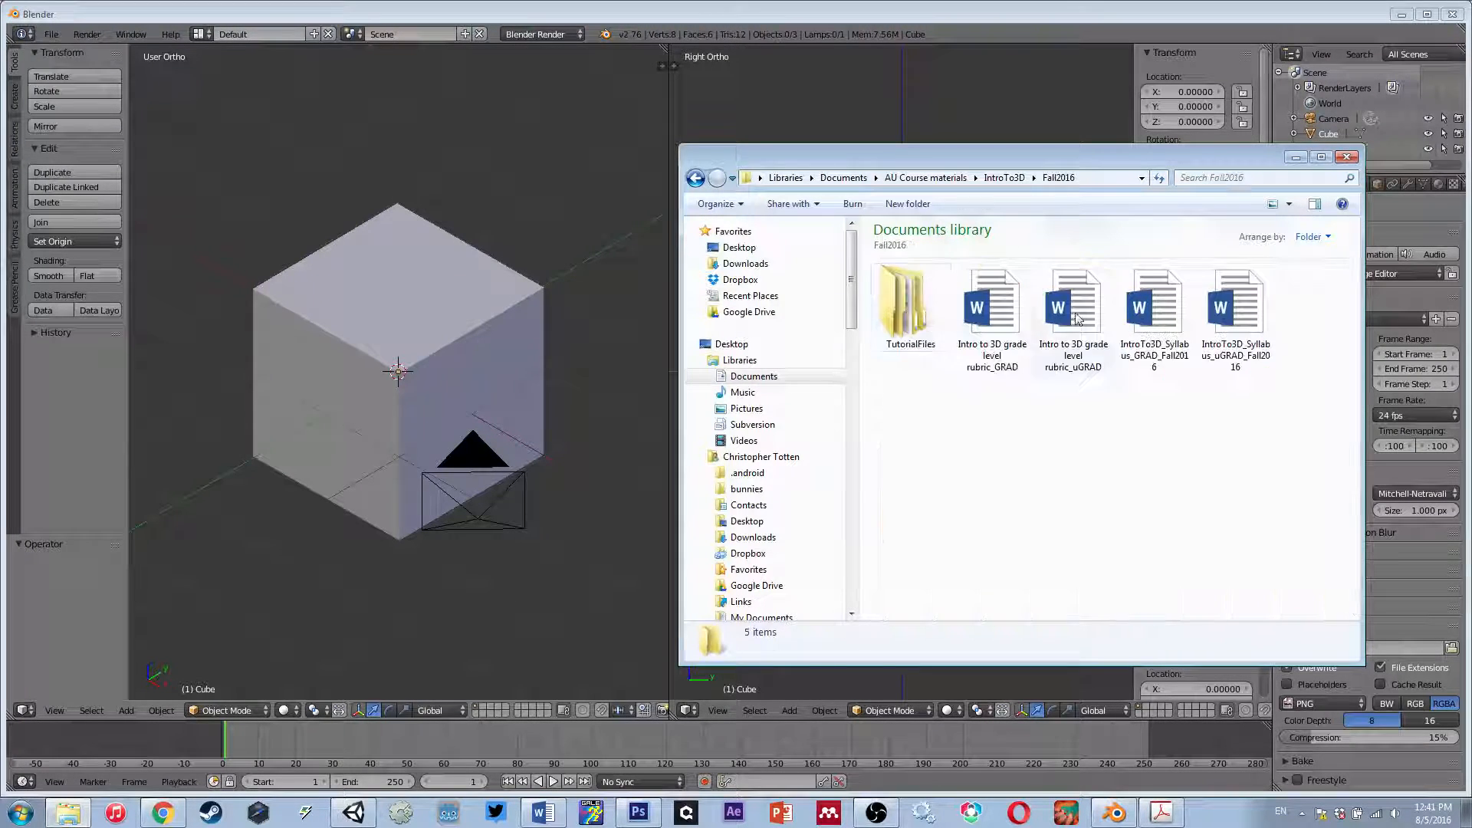
pyautogui.doubleClick(911, 307)
pyautogui.doubleClick(910, 306)
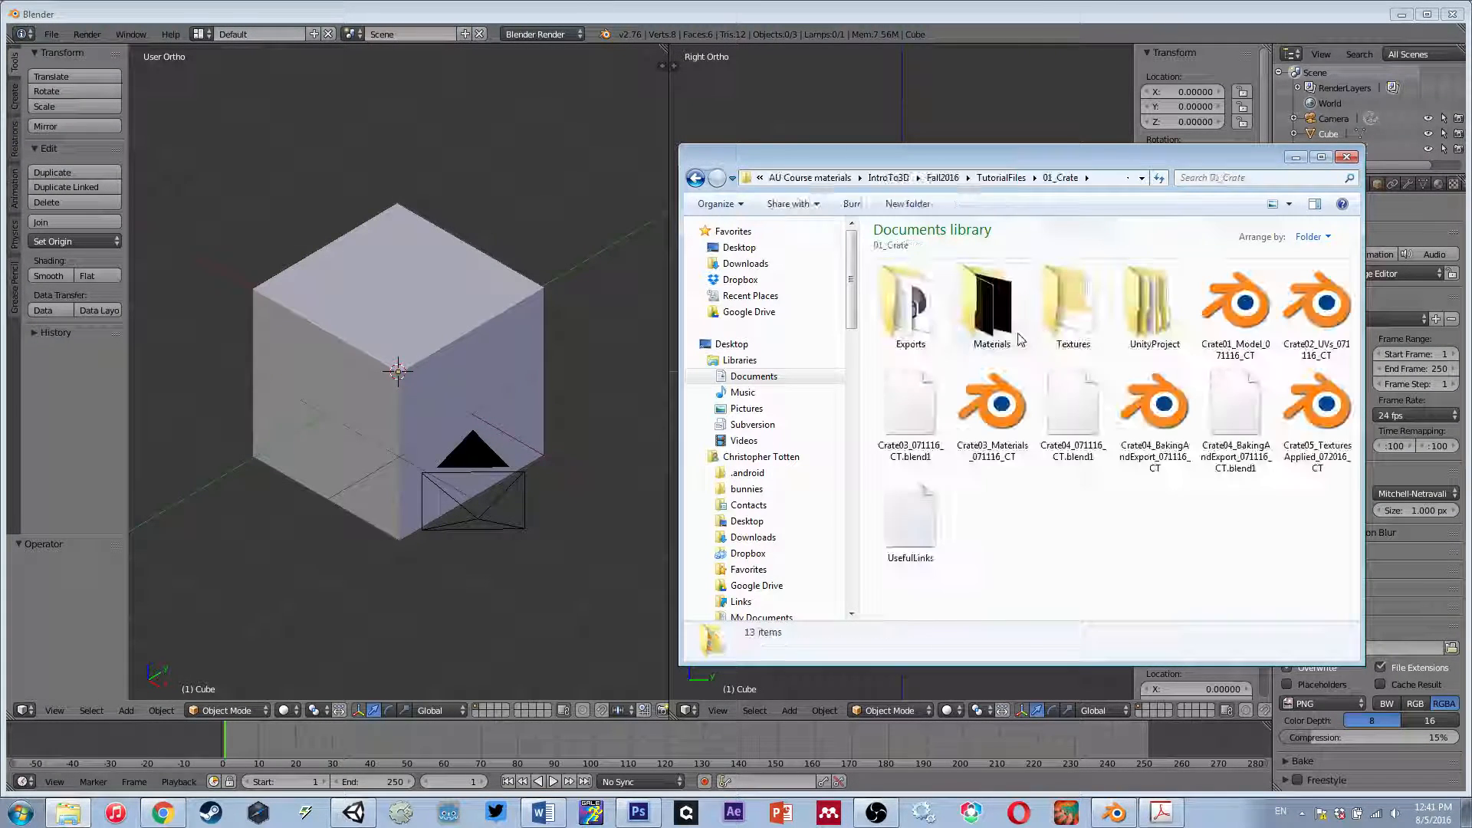
pyautogui.doubleClick(1234, 314)
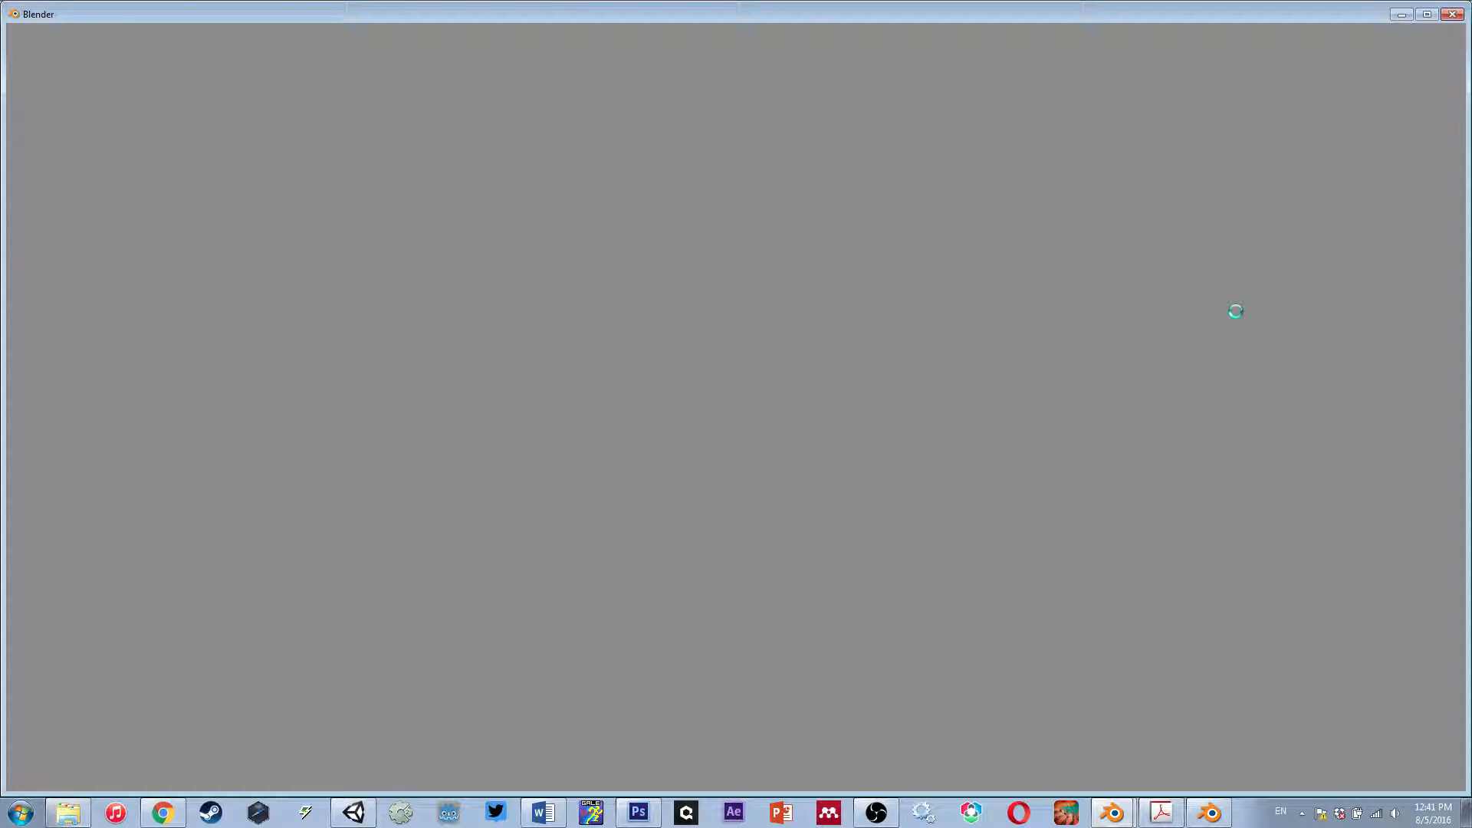
# - Examine the opened crate model, select it and switch it to Edit Mode
pyautogui.scroll(2, 410, 273)
pyautogui.scroll(-1, 406, 272)
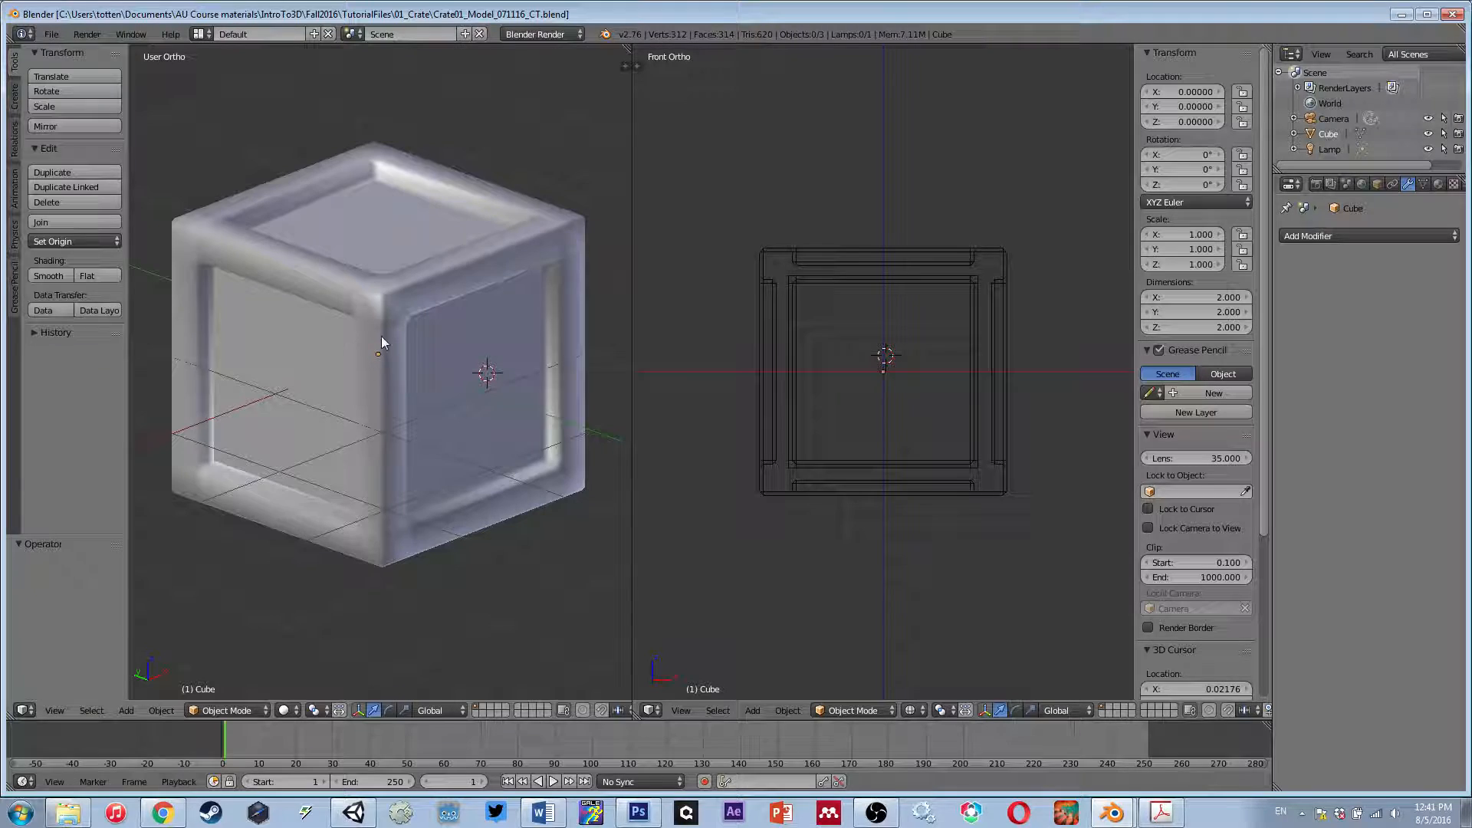
pyautogui.moveTo(381, 343)
pyautogui.mouseDown(button='middle')
pyautogui.moveTo(400, 383)
pyautogui.moveTo(447, 283)
pyautogui.moveTo(437, 329)
pyautogui.moveTo(318, 350)
pyautogui.moveTo(401, 329)
pyautogui.moveTo(601, 378)
pyautogui.moveTo(359, 305)
pyautogui.moveTo(460, 312)
pyautogui.moveTo(400, 306)
pyautogui.moveTo(360, 330)
pyautogui.mouseUp(button='middle')
pyautogui.rightClick(335, 347)
pyautogui.press('Tab')
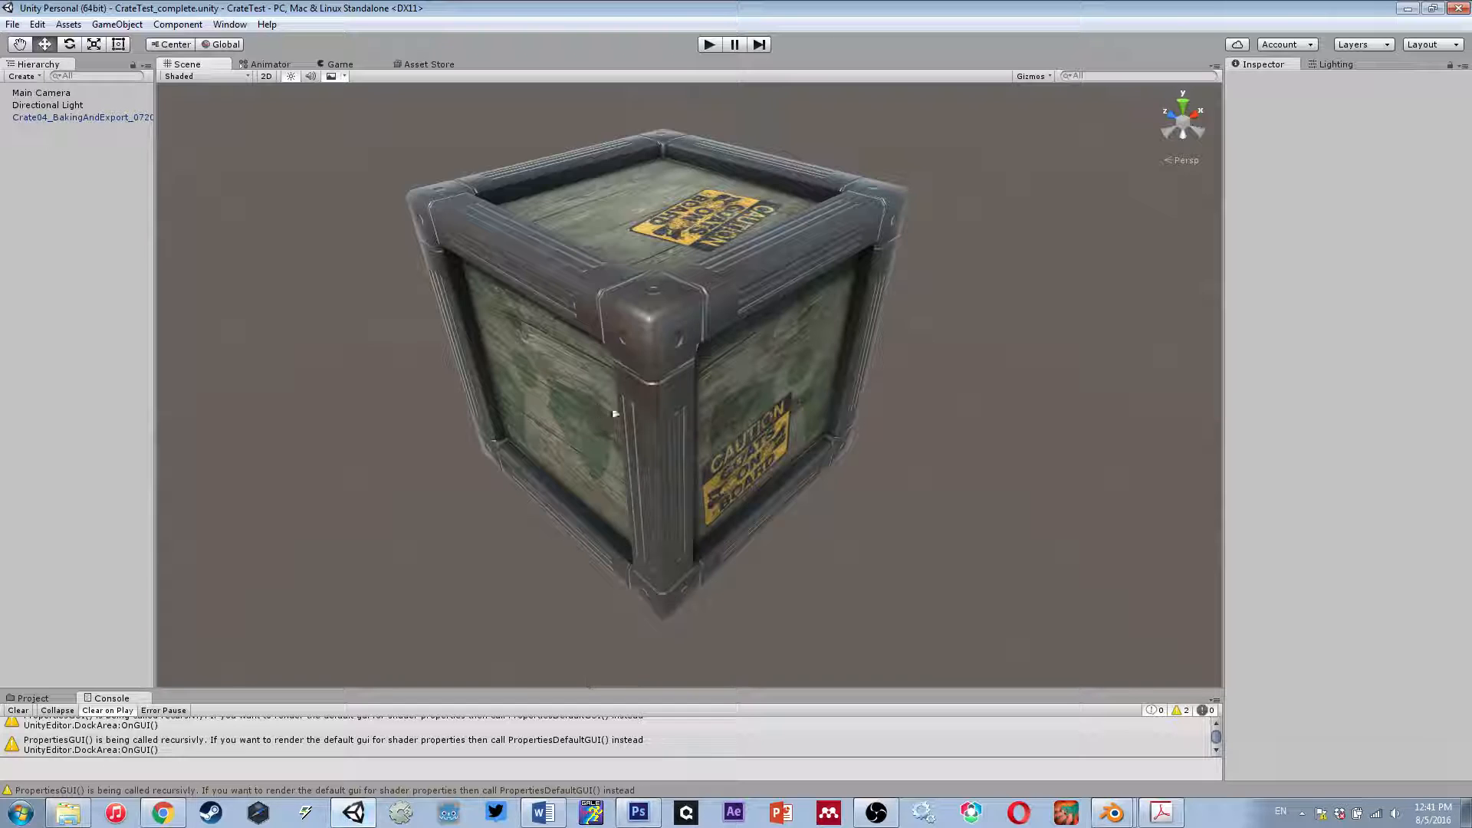
# - Compare the textured crate in Unity with the crate's mesh in Blender, examining the frame around its panels
pyautogui.moveTo(613, 414)
pyautogui.keyDown('alt'); pyautogui.mouseDown()
pyautogui.moveTo(687, 417)
pyautogui.moveTo(613, 419)
pyautogui.moveTo(943, 344)
pyautogui.moveTo(578, 407)
pyautogui.moveTo(643, 411)
pyautogui.moveTo(596, 412)
pyautogui.mouseUp(); pyautogui.keyUp('alt')
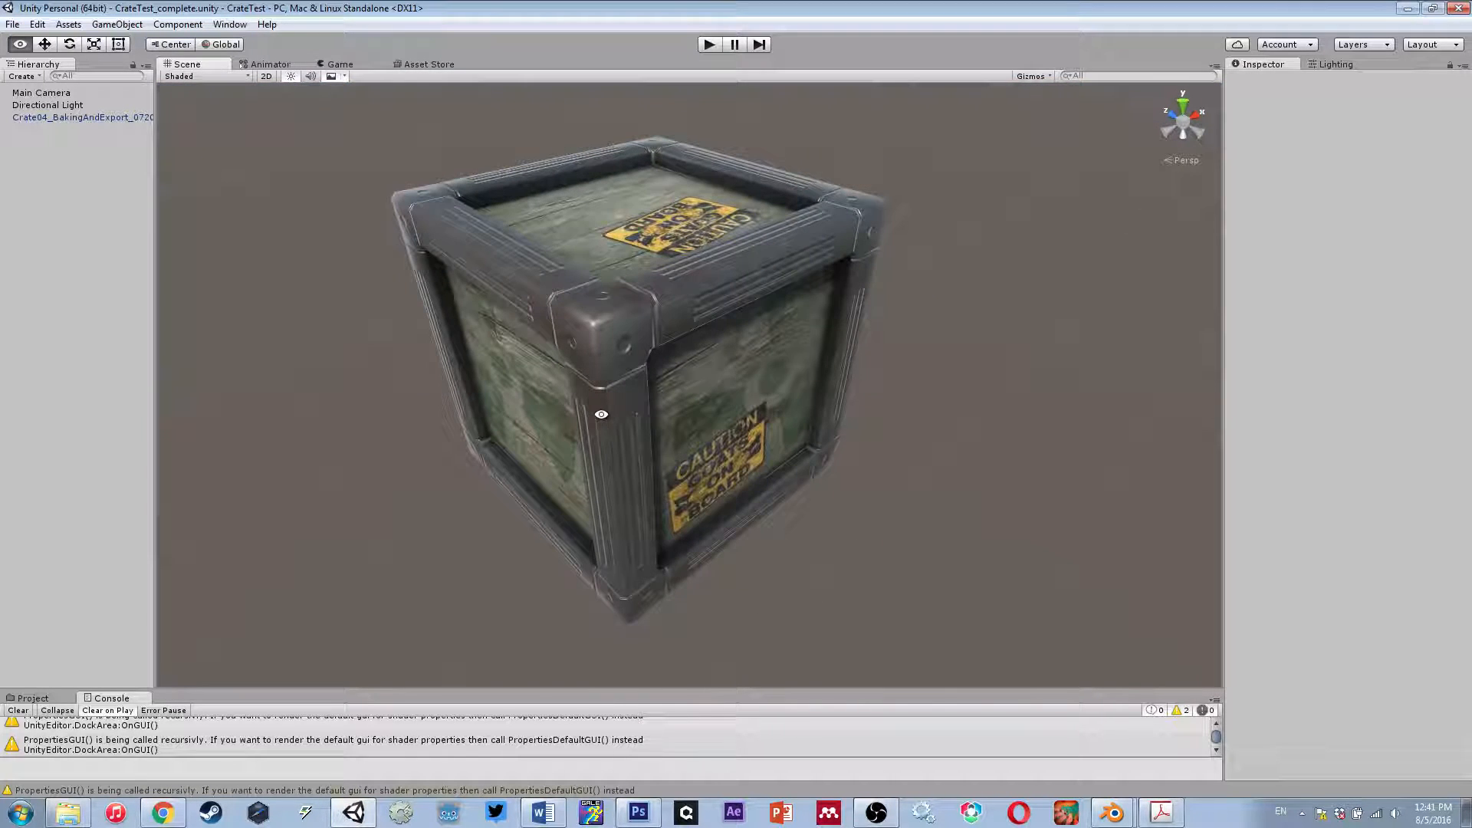
pyautogui.click(1113, 814)
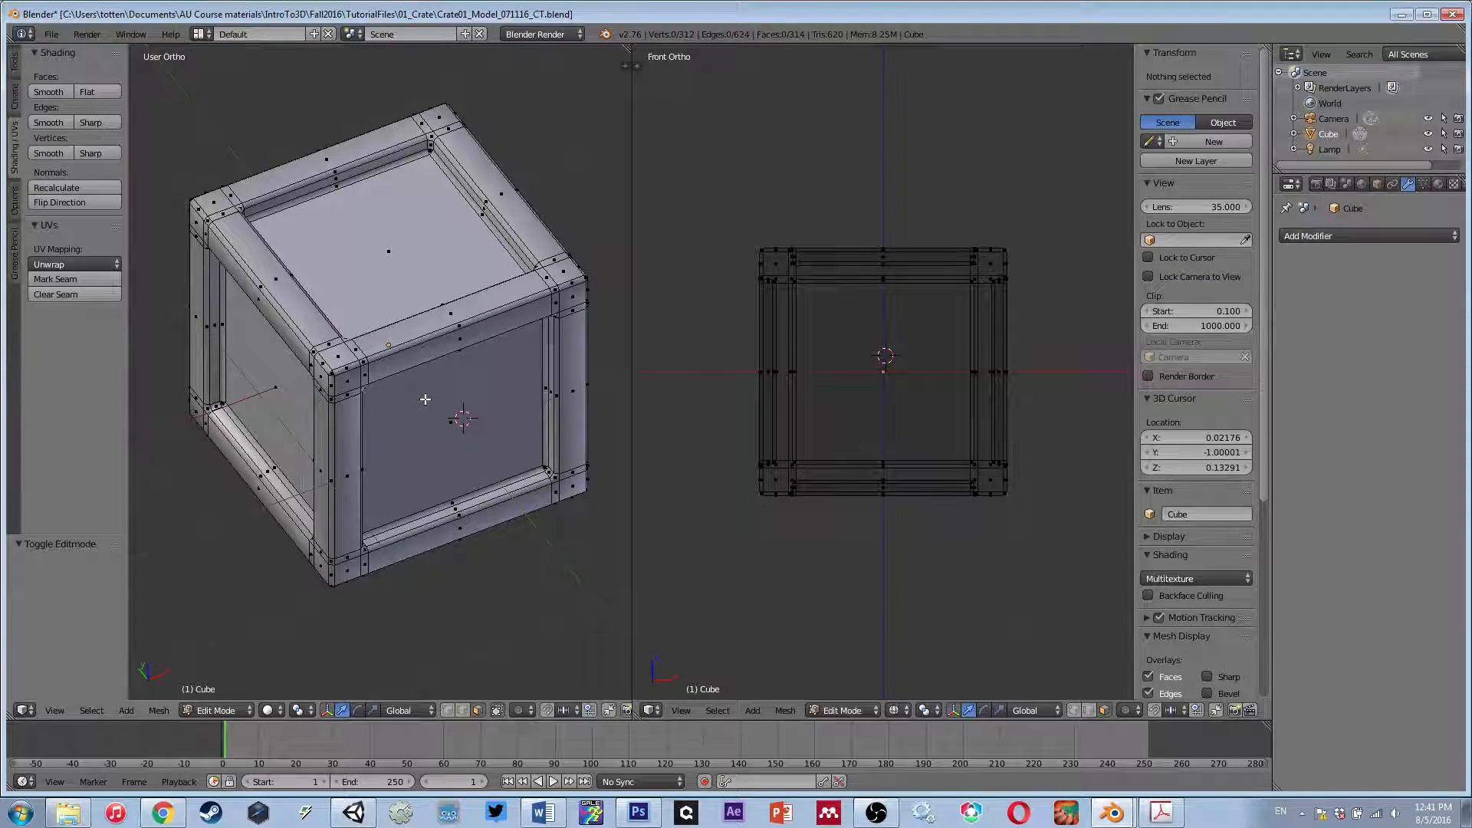
pyautogui.moveTo(424, 399); pyautogui.dragTo(449, 367, button='middle')
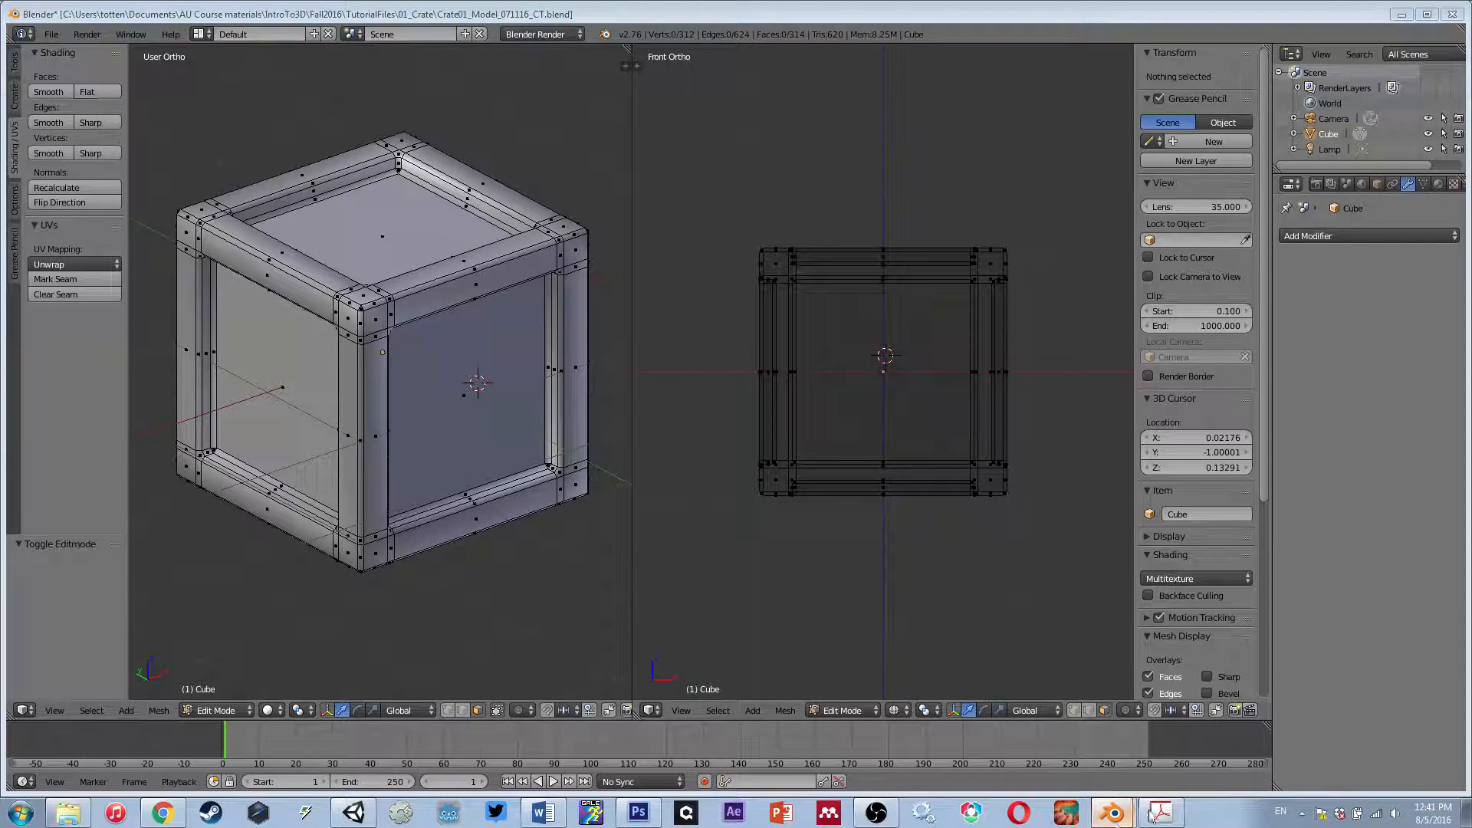
# - Close the crate model without saving and return to the Blender scene with the default cube
pyautogui.hotkey('alt', 'F4')
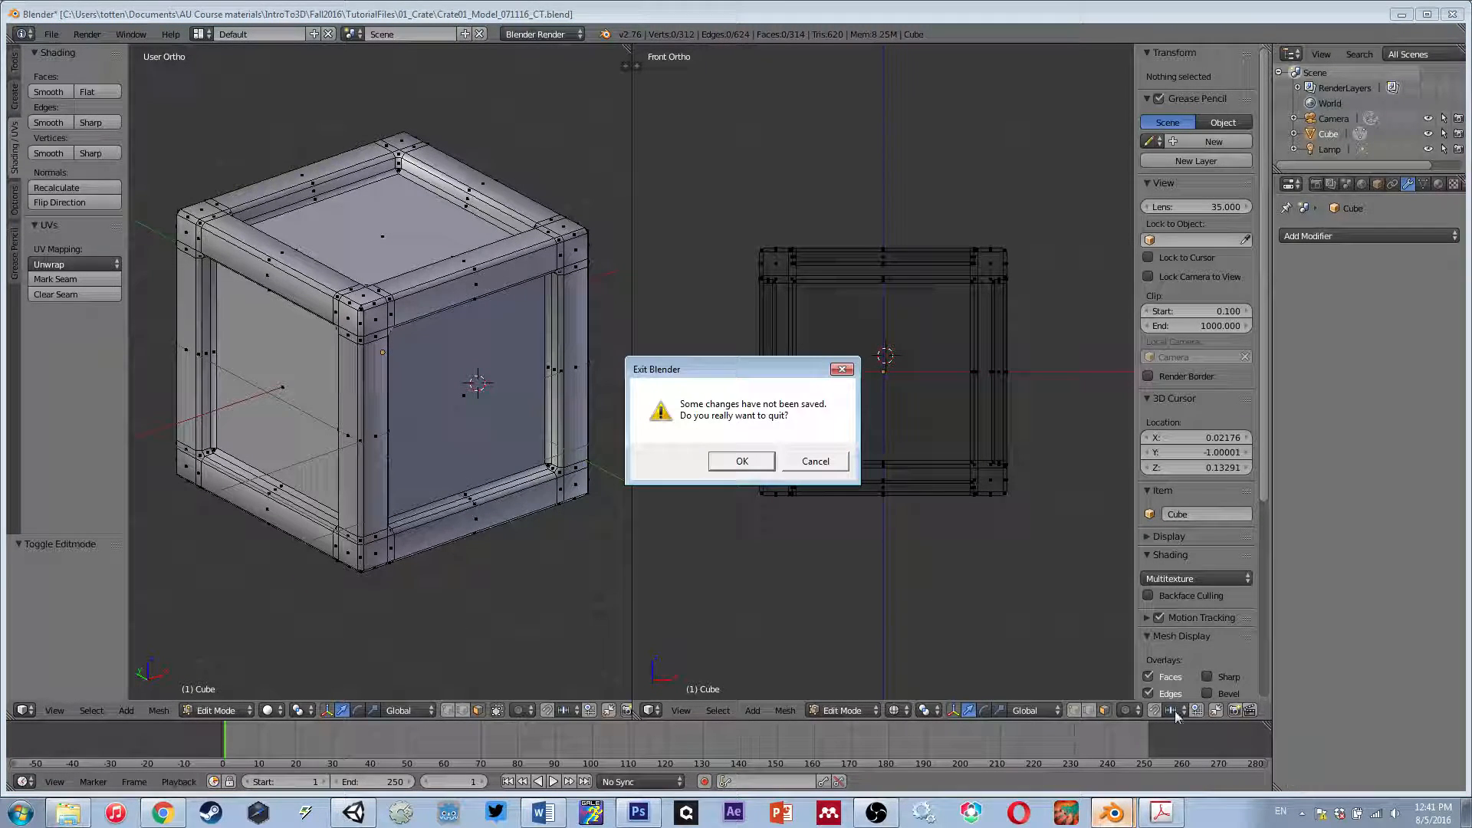
pyautogui.click(743, 461)
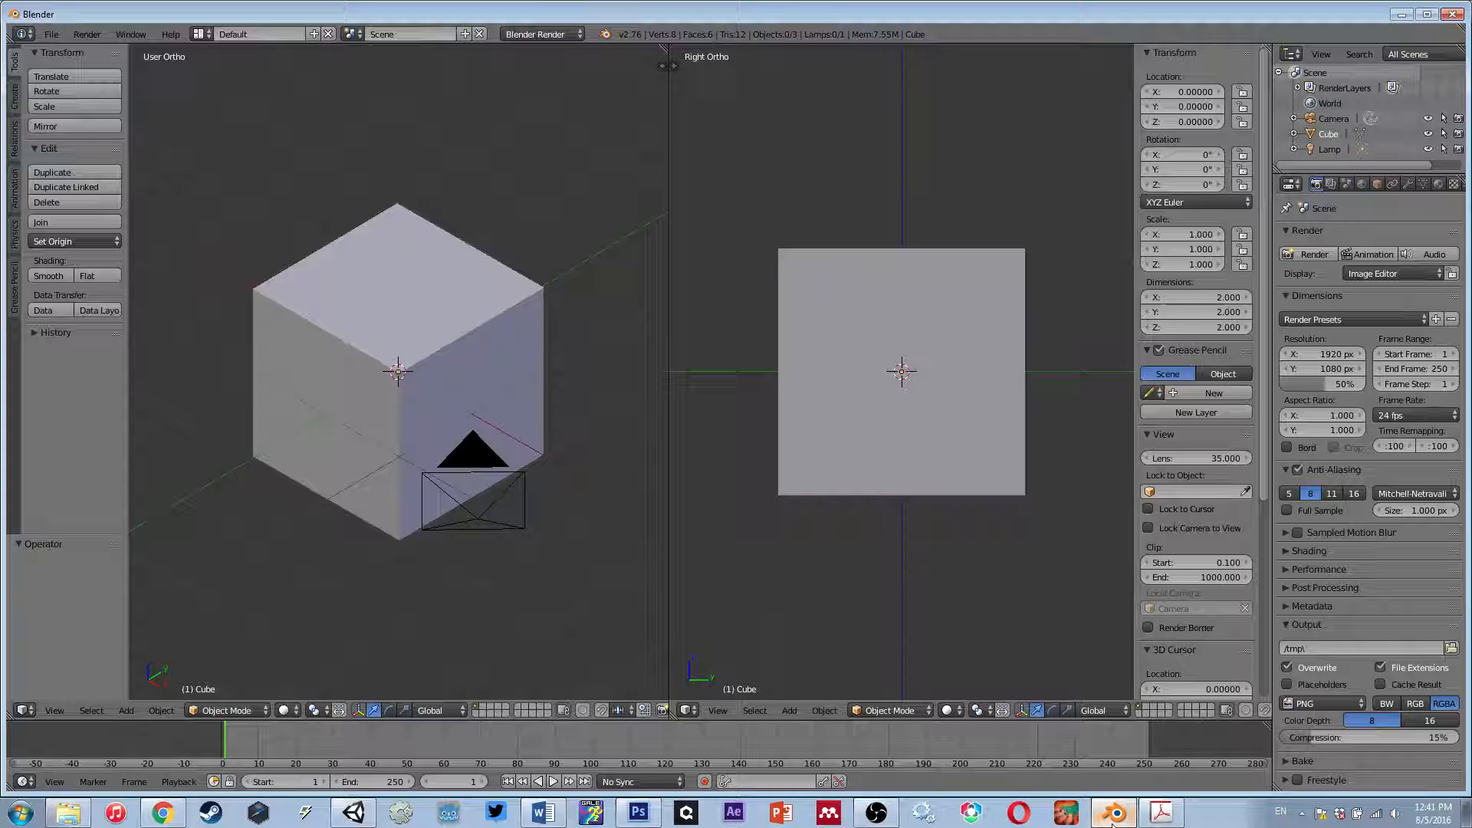
pyautogui.scroll(-1, 435, 459)
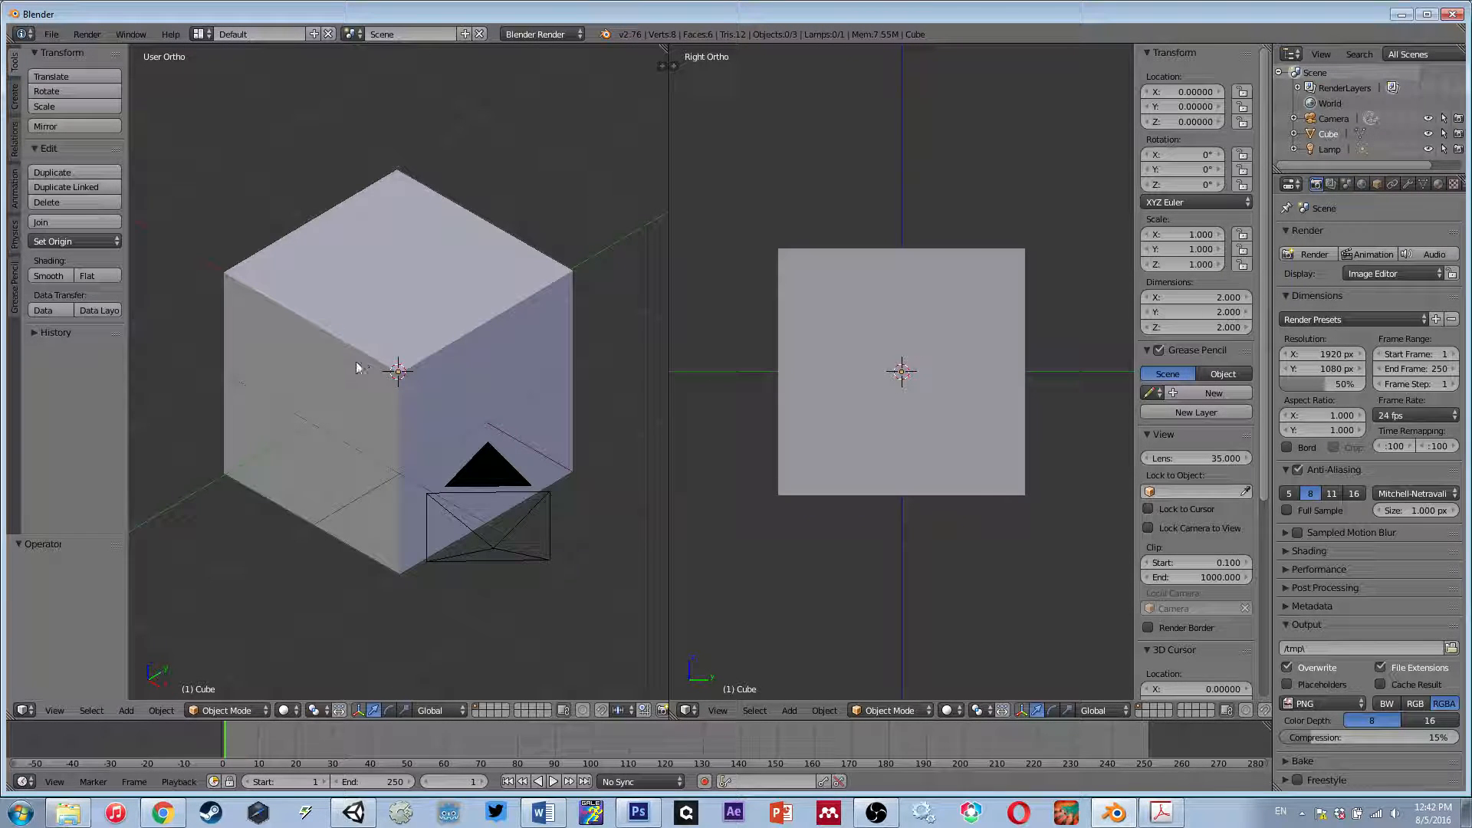
pyautogui.moveTo(380, 390)
pyautogui.mouseDown(button='middle')
pyautogui.moveTo(575, 337)
pyautogui.moveTo(404, 365)
pyautogui.moveTo(383, 394)
pyautogui.mouseUp(button='middle')
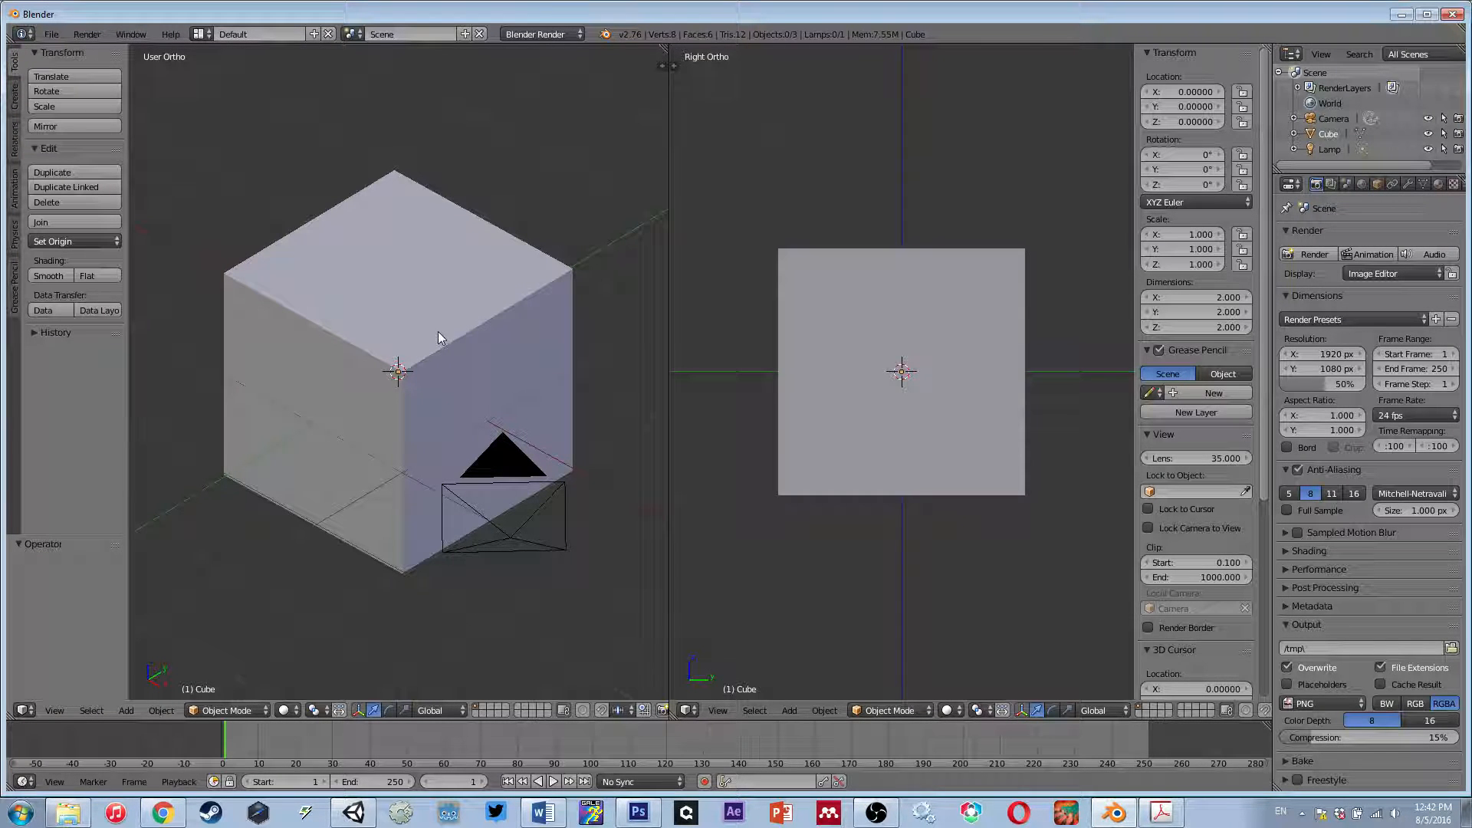
pyautogui.moveTo(504, 301); pyautogui.dragTo(500, 297, button='middle')
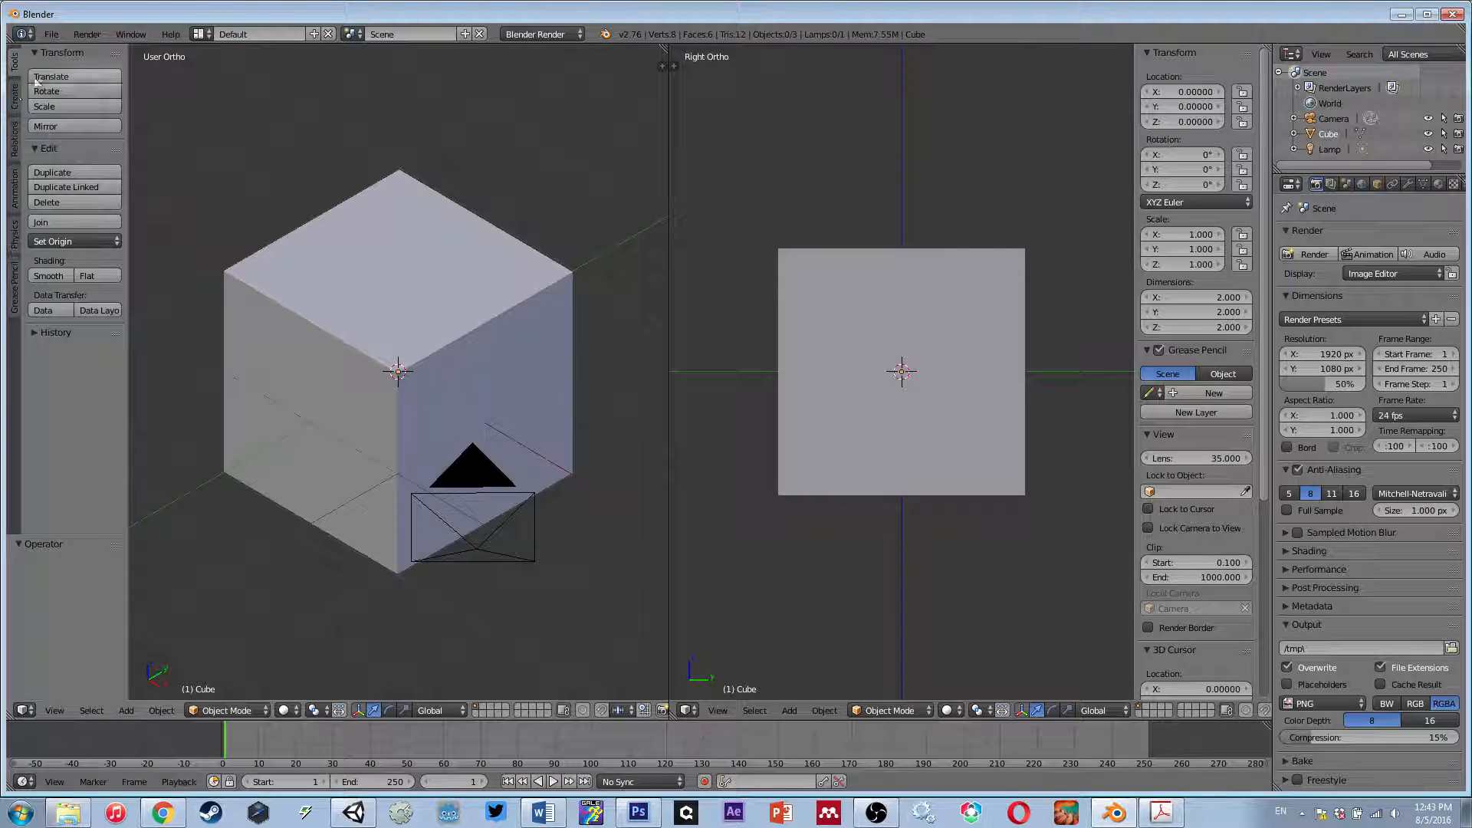
# - Look through the Relations, Animation and Grease Pencil tool categories, ending on the basic Transform tools
pyautogui.click(15, 95)
pyautogui.click(15, 149)
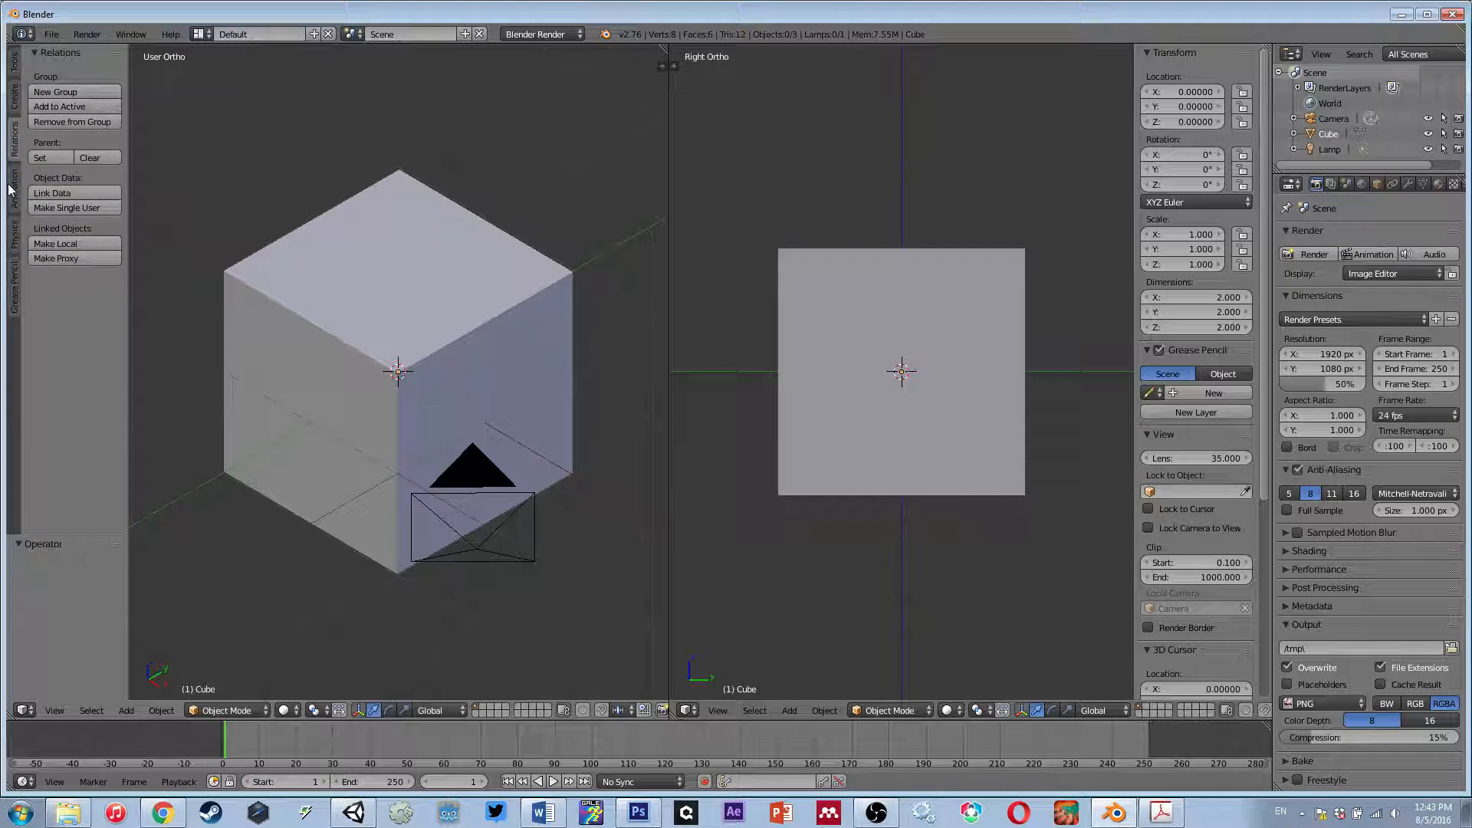
pyautogui.click(15, 177)
pyautogui.click(13, 281)
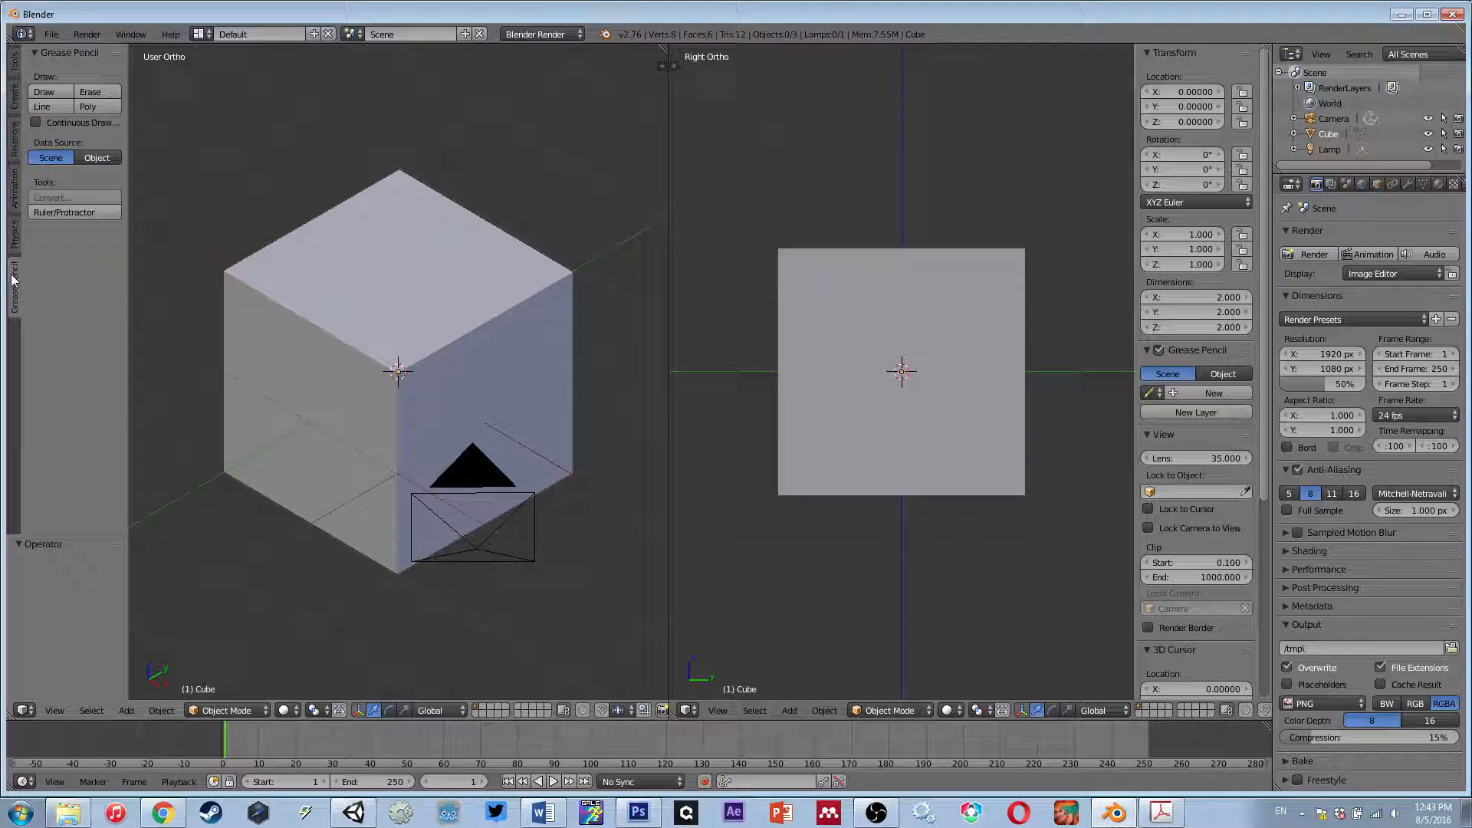
pyautogui.click(14, 67)
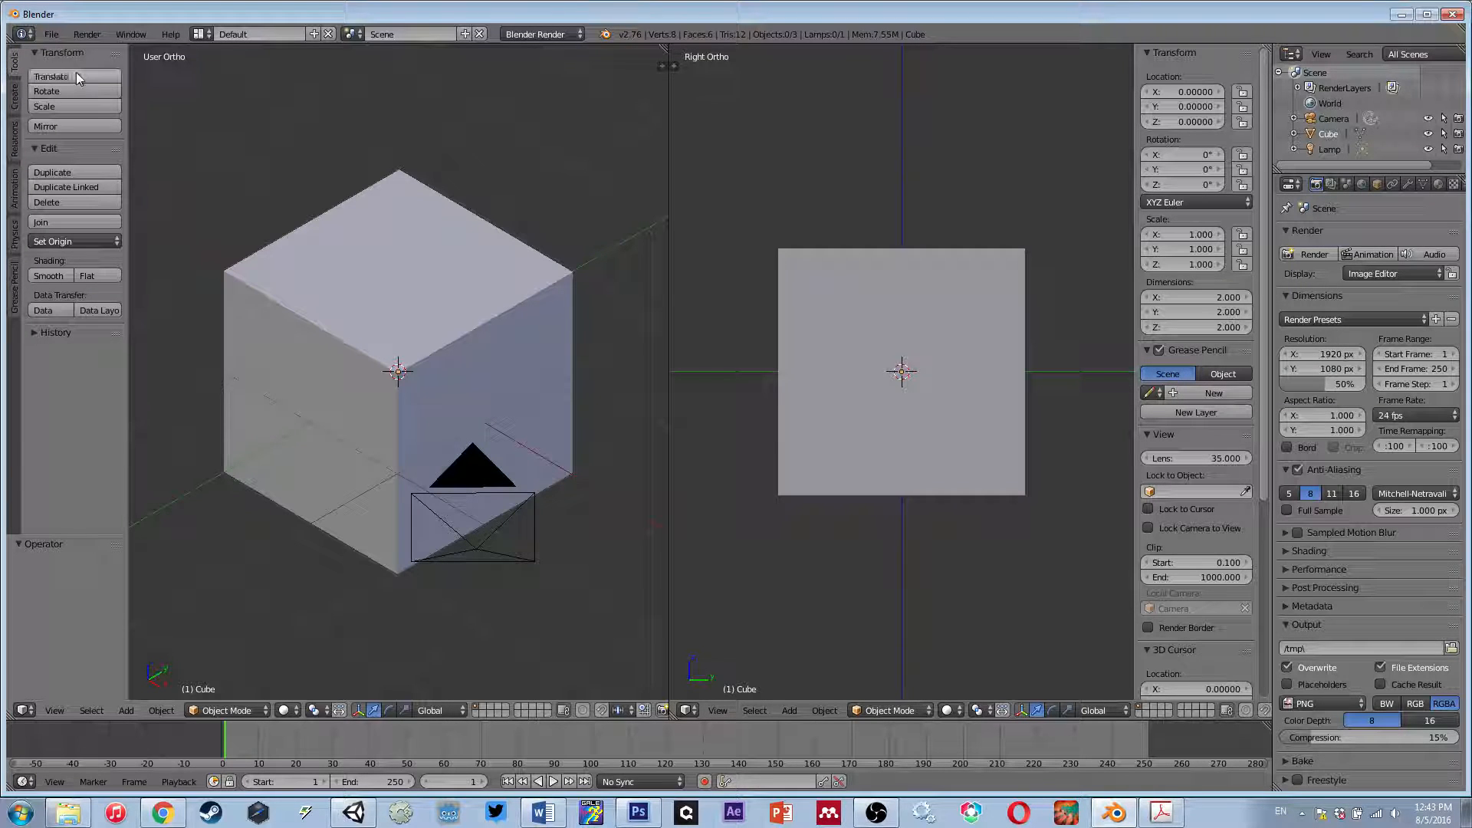
# - Select the default cube and try the Translate tool on it, cancelling the move
pyautogui.rightClick(414, 291)
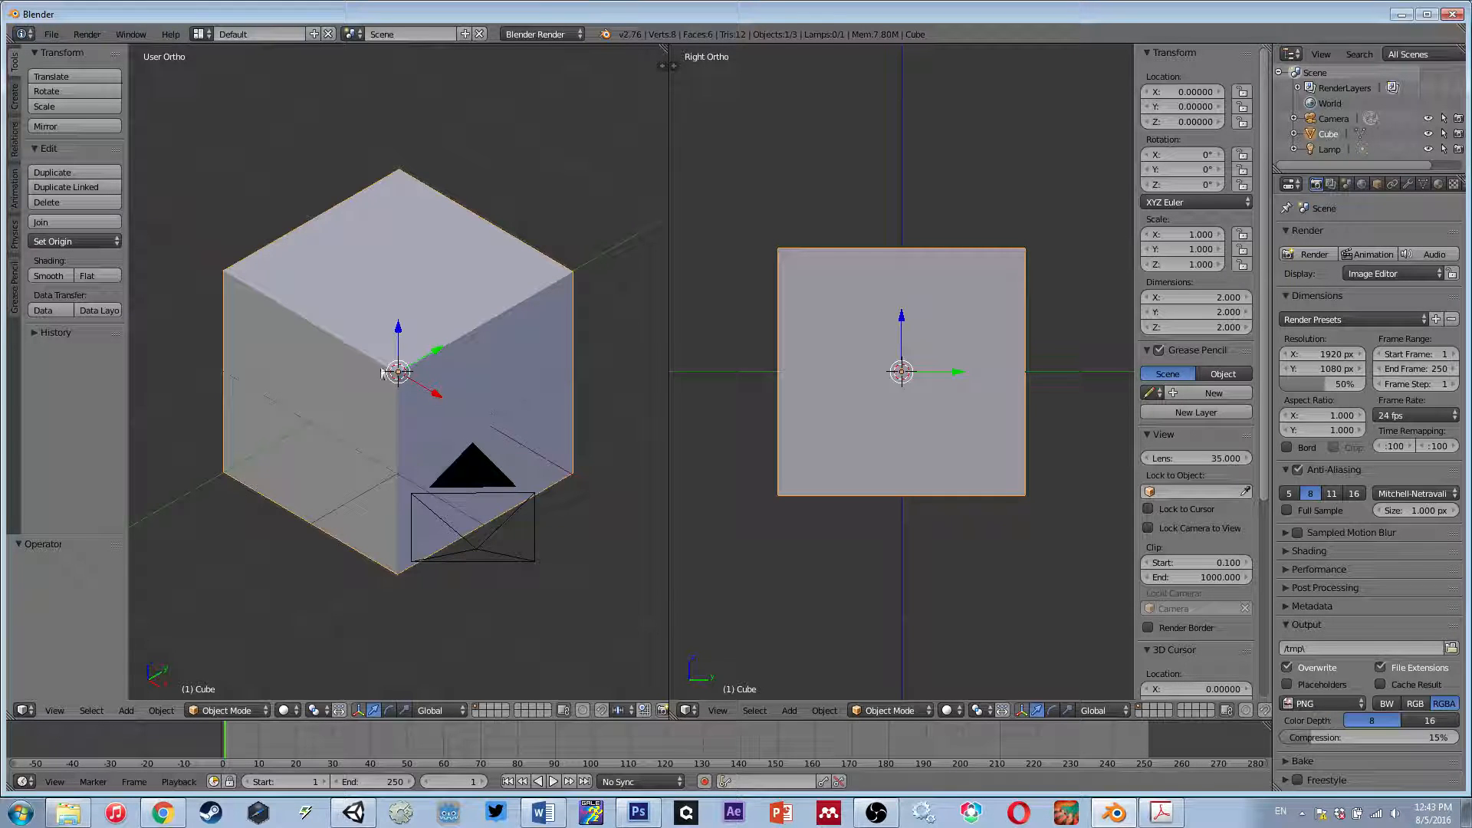
pyautogui.click(85, 79)
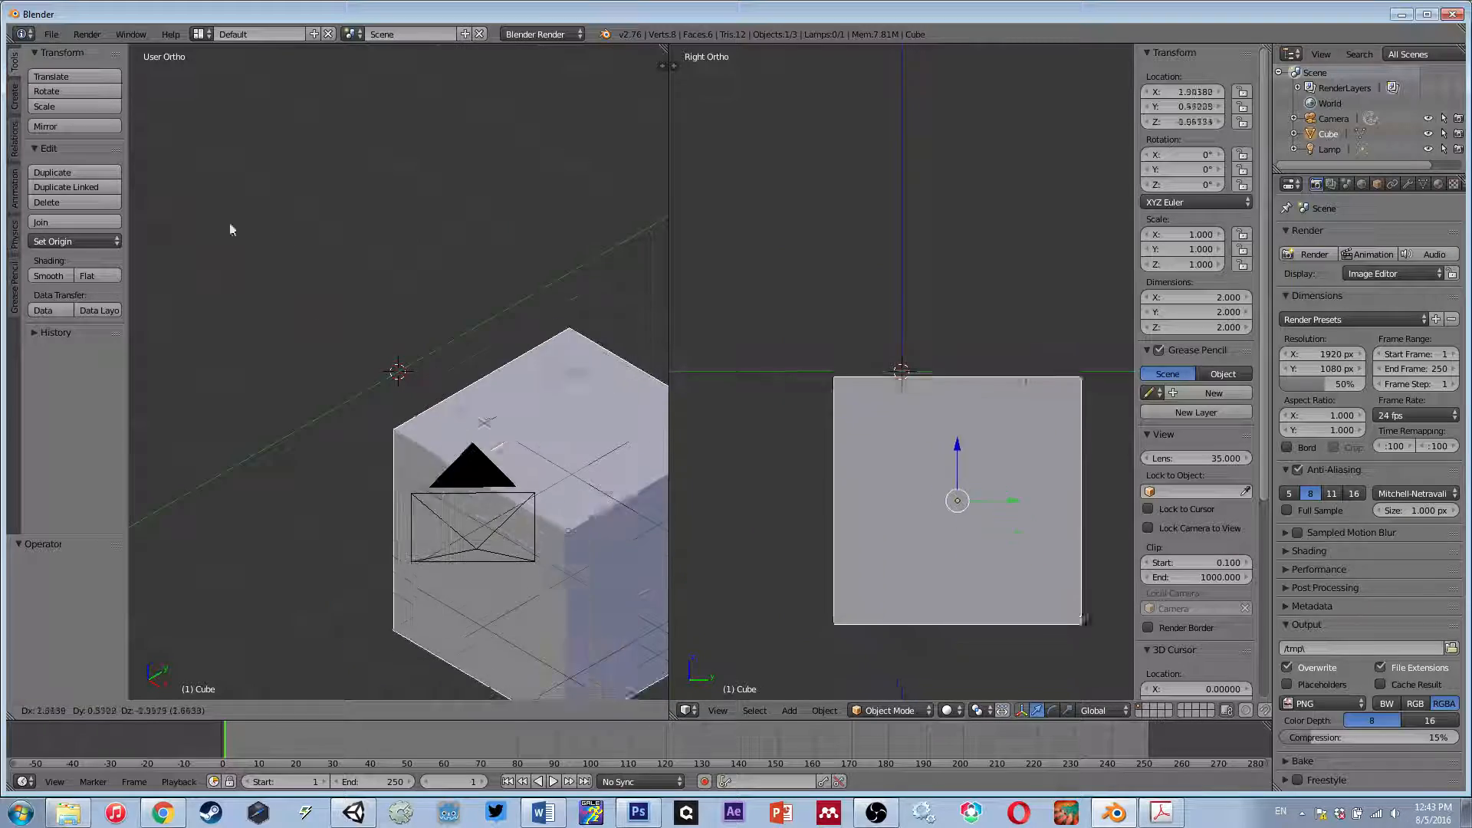
pyautogui.press('Escape')
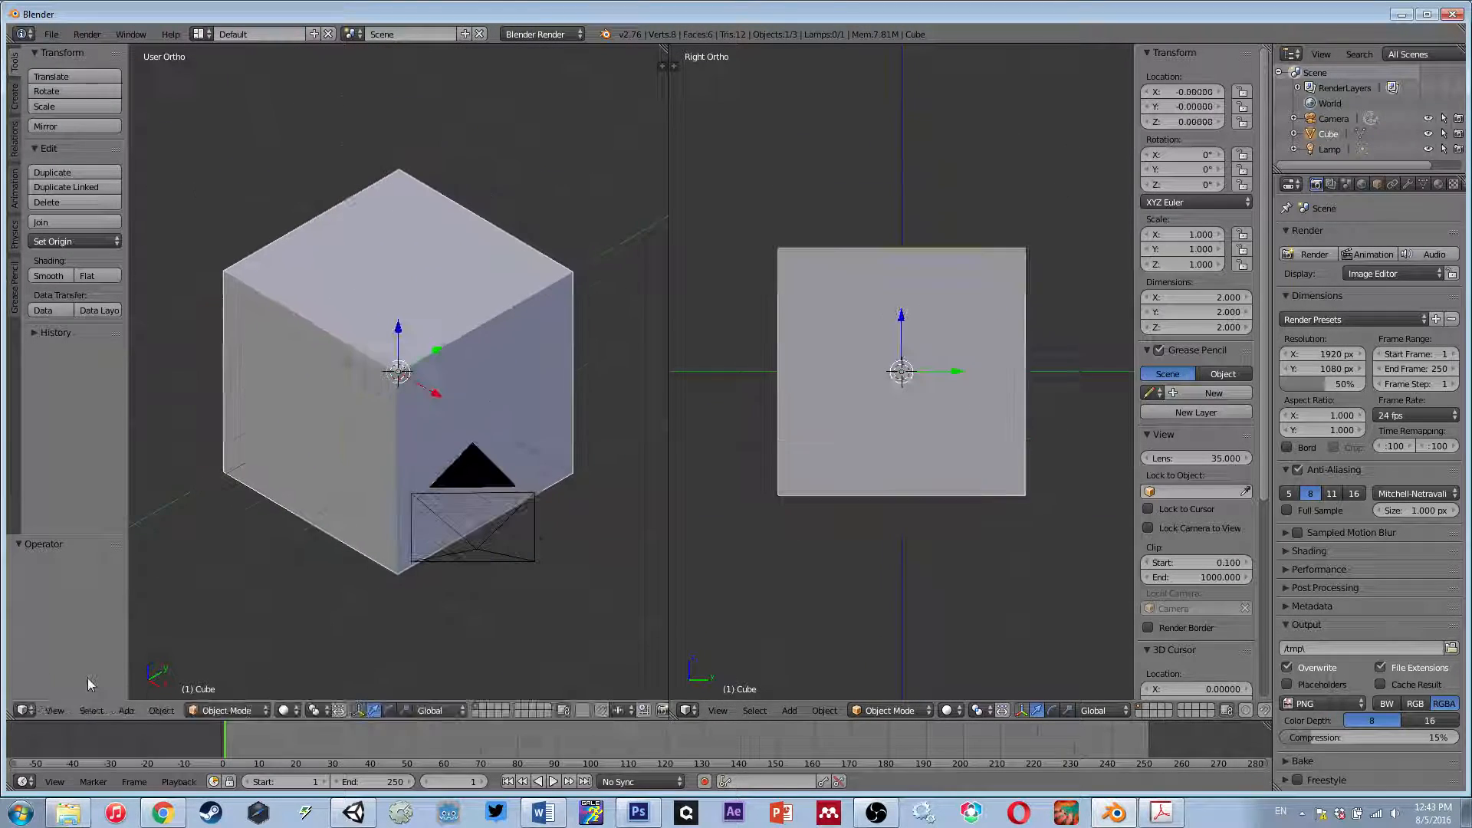
# - Try the Rotate and Scale tools on the cube, cancelling each transformation
pyautogui.click(75, 91)
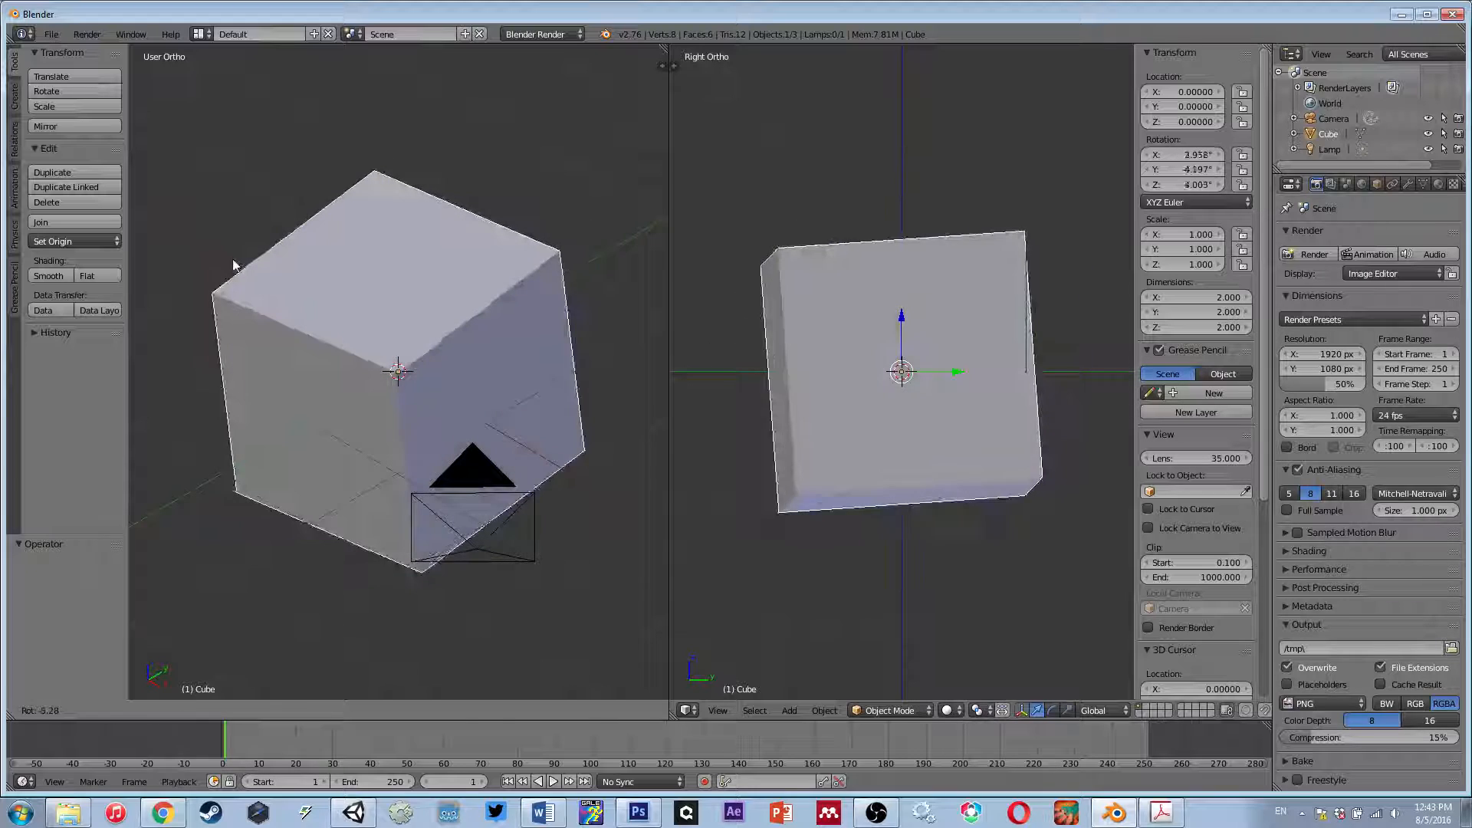
pyautogui.press('Escape')
pyautogui.click(57, 107)
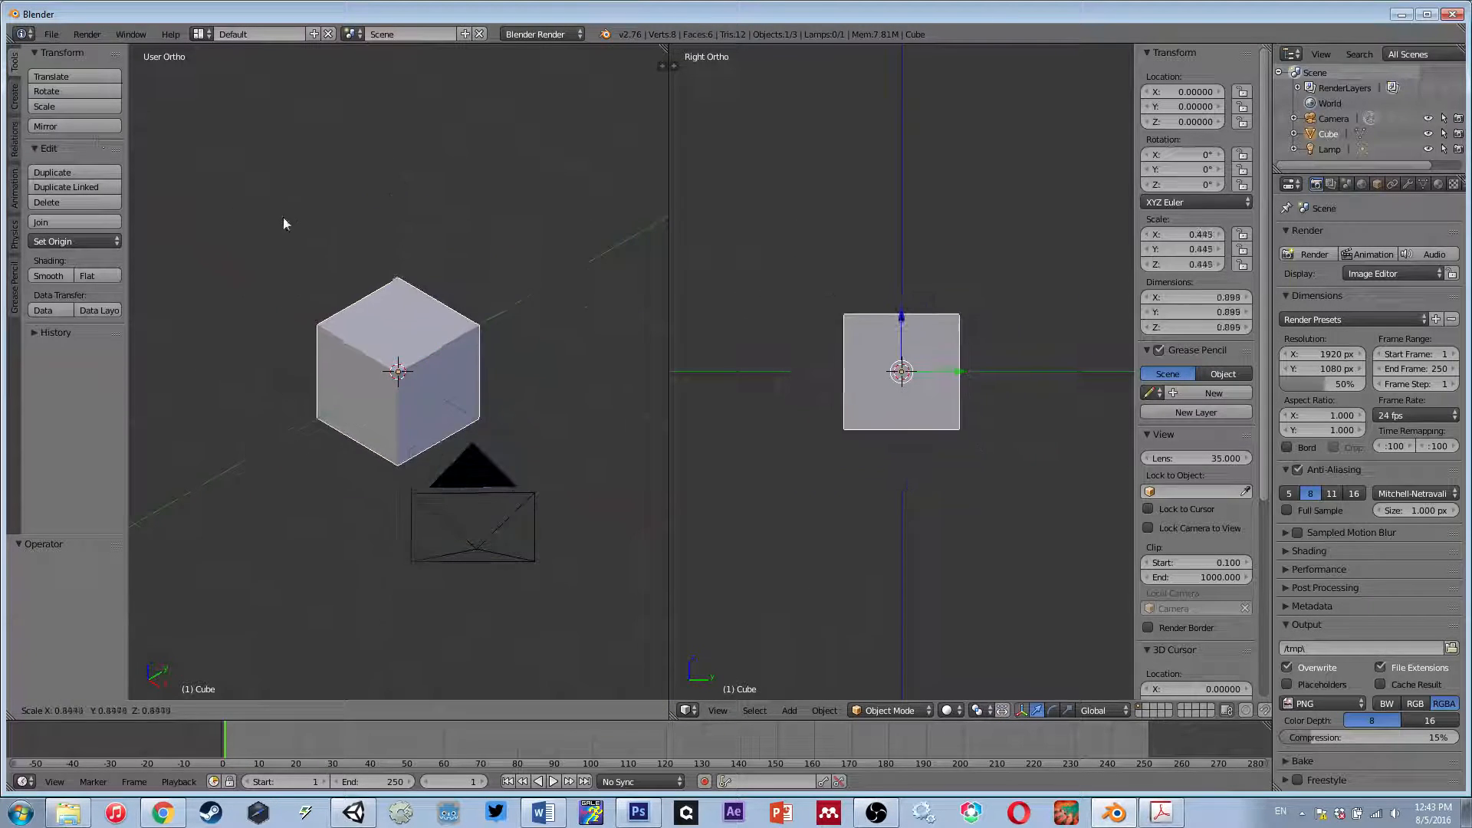
pyautogui.press('Escape')
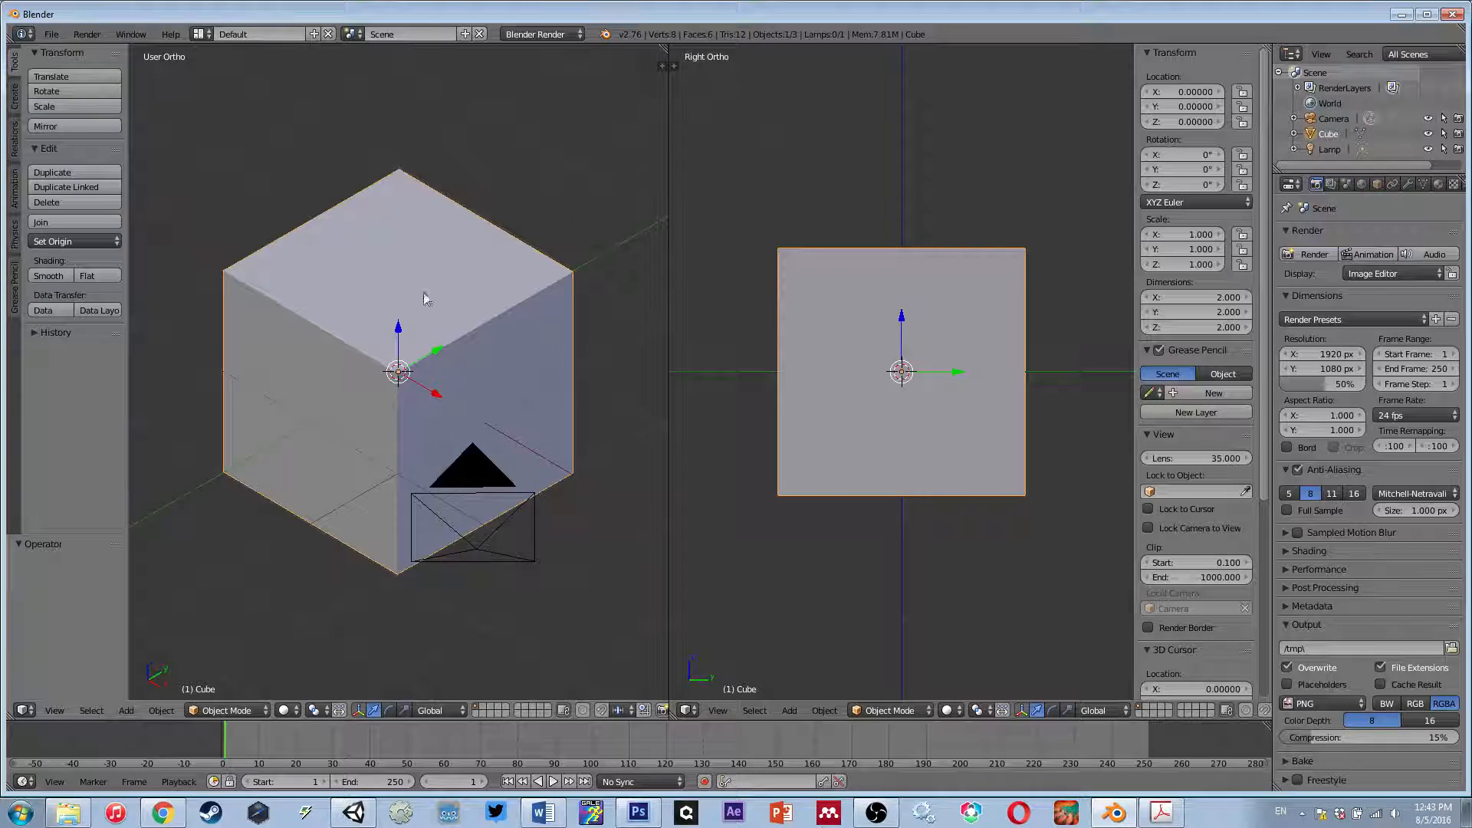
# - Try moving the cube freely in the User Ortho view twice, cancelling each move
pyautogui.scroll(2, 393, 404)
pyautogui.scroll(-3, 393, 403)
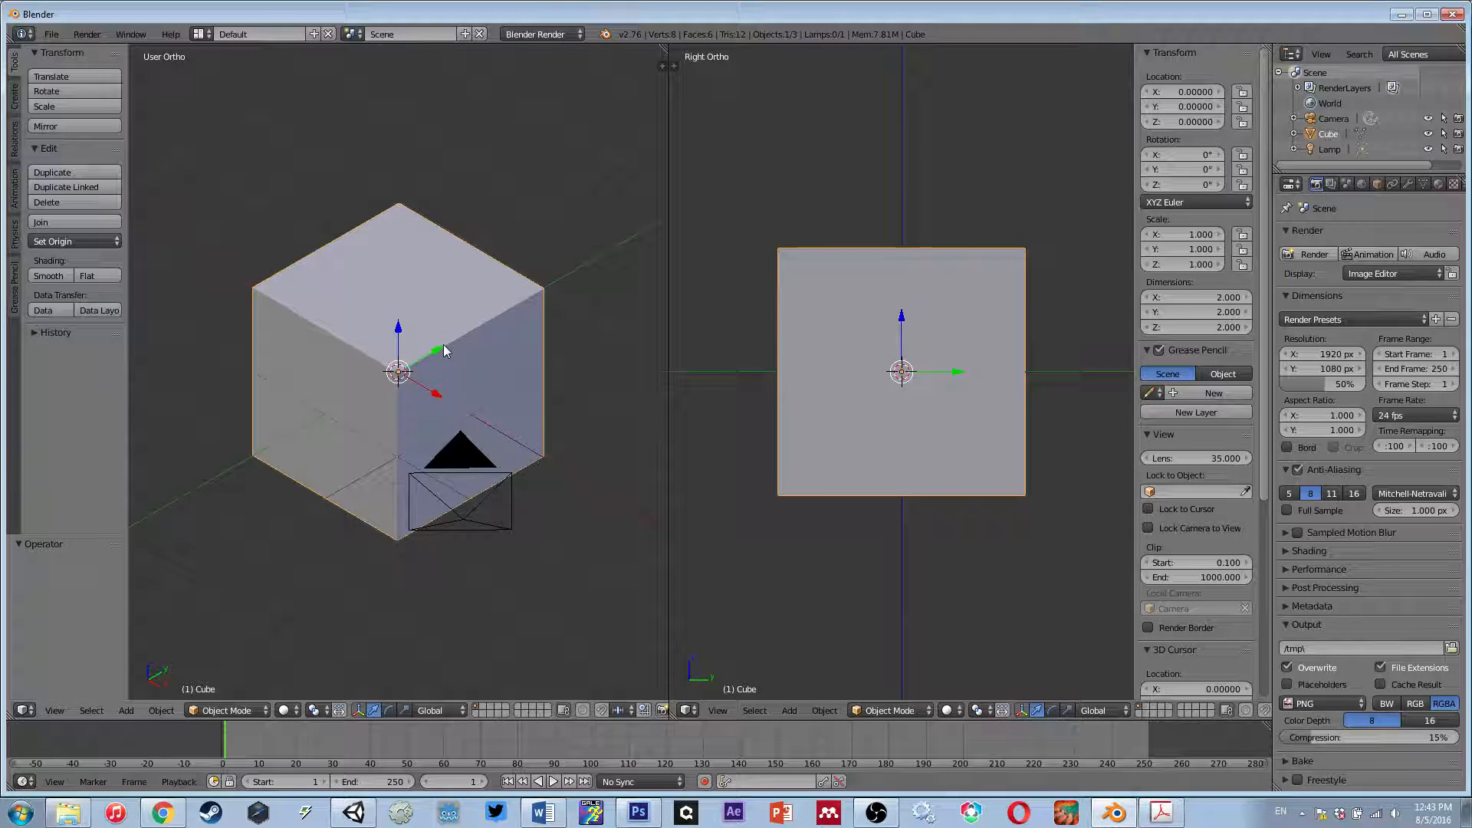
pyautogui.press('g')
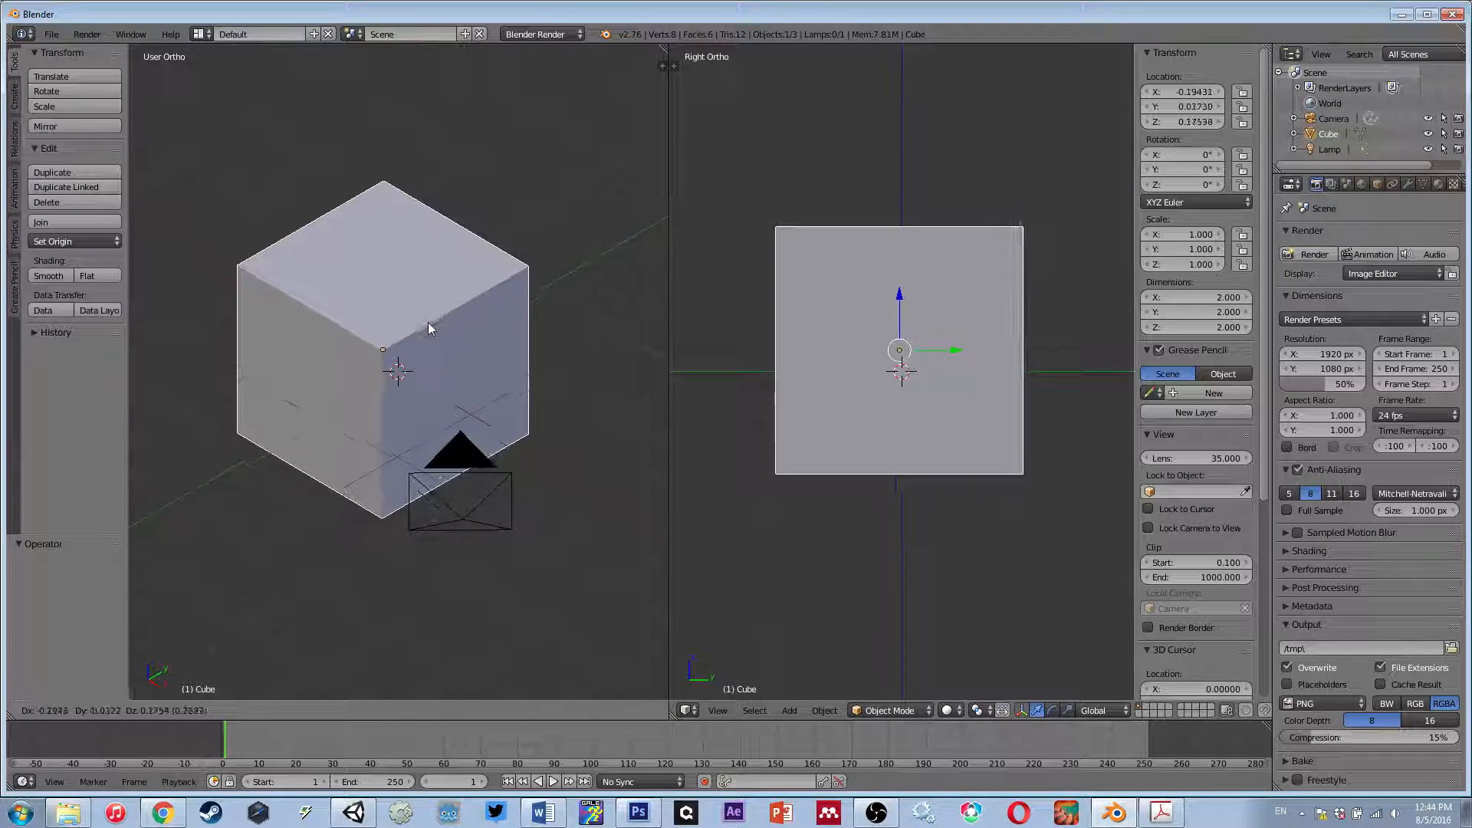
pyautogui.rightClick(428, 323)
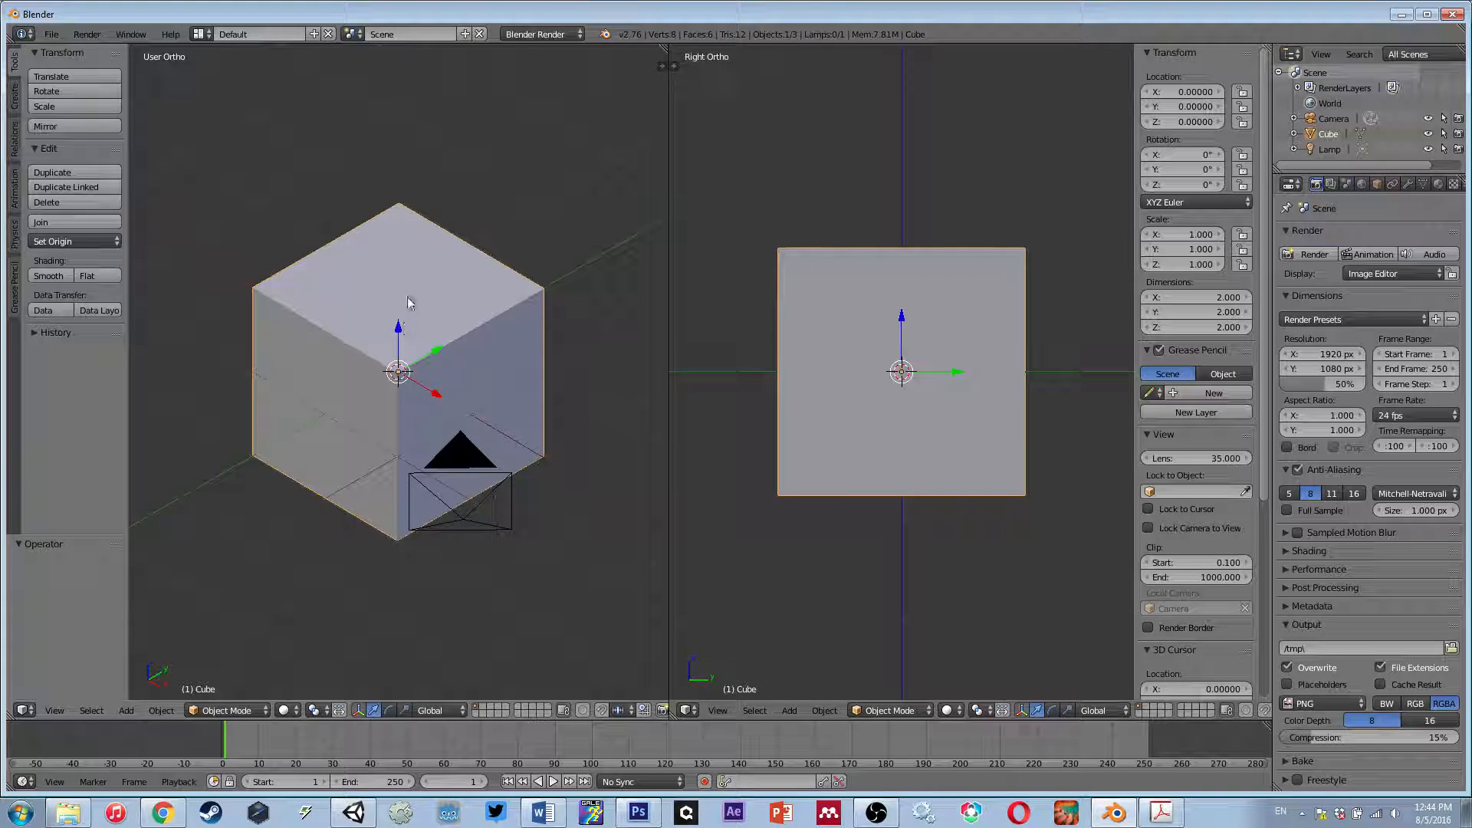
pyautogui.press('g')
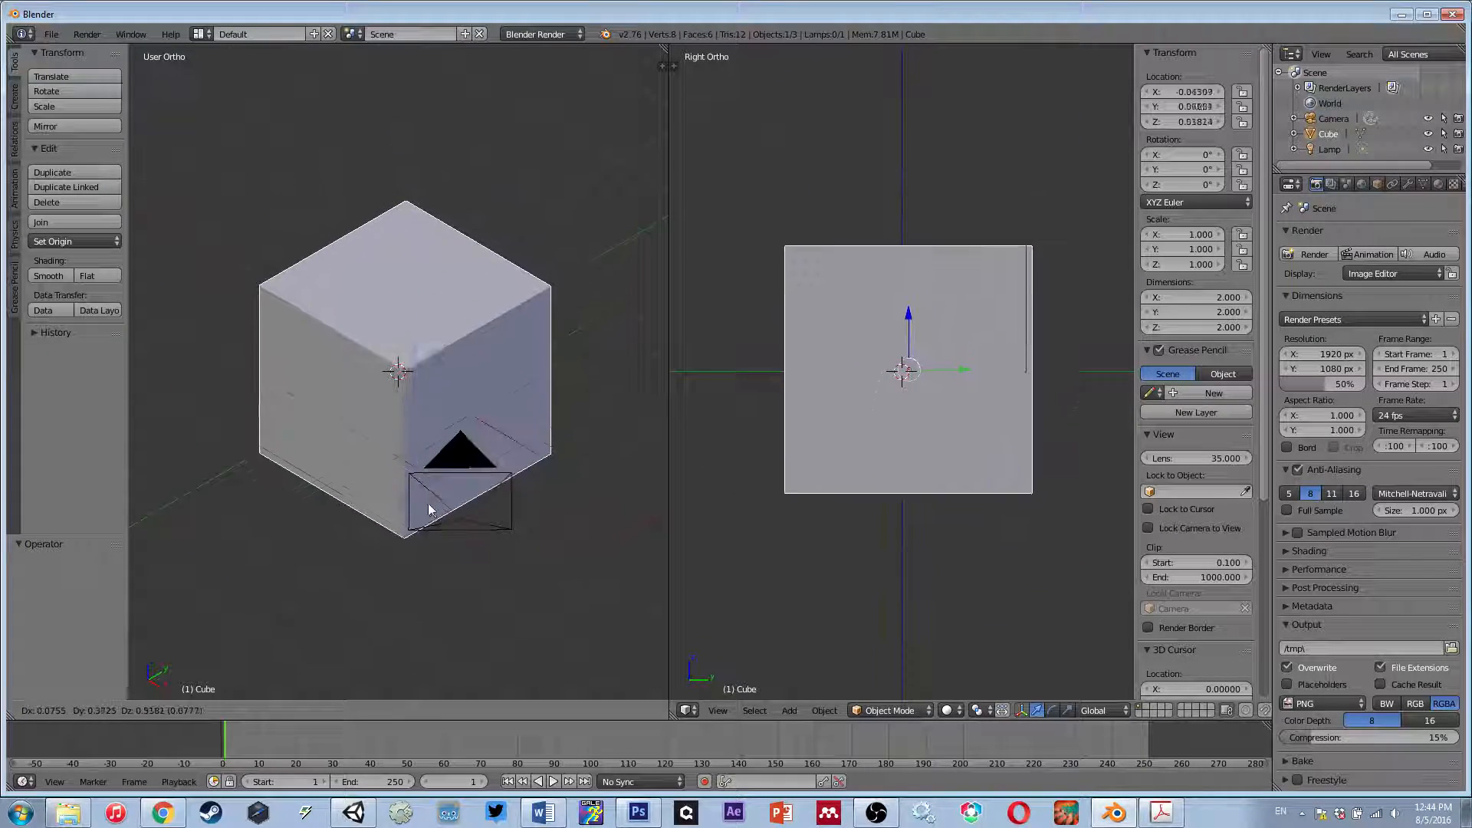
pyautogui.rightClick(325, 522)
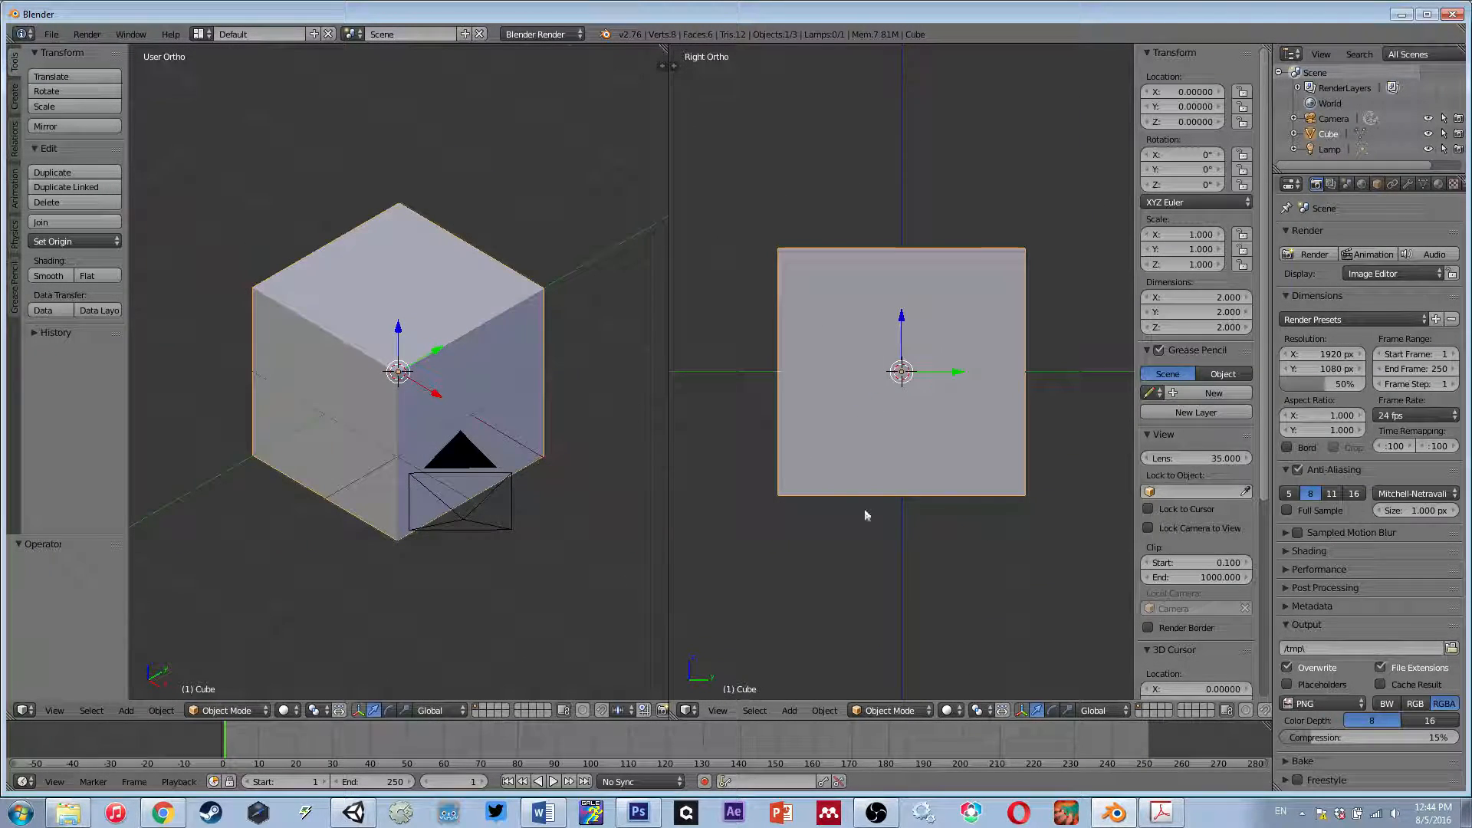
# - Try moving the cube freely in the Right Ortho view and again in the User Ortho view, cancelling both moves
pyautogui.scroll(-3, 893, 474)
pyautogui.scroll(2, 892, 471)
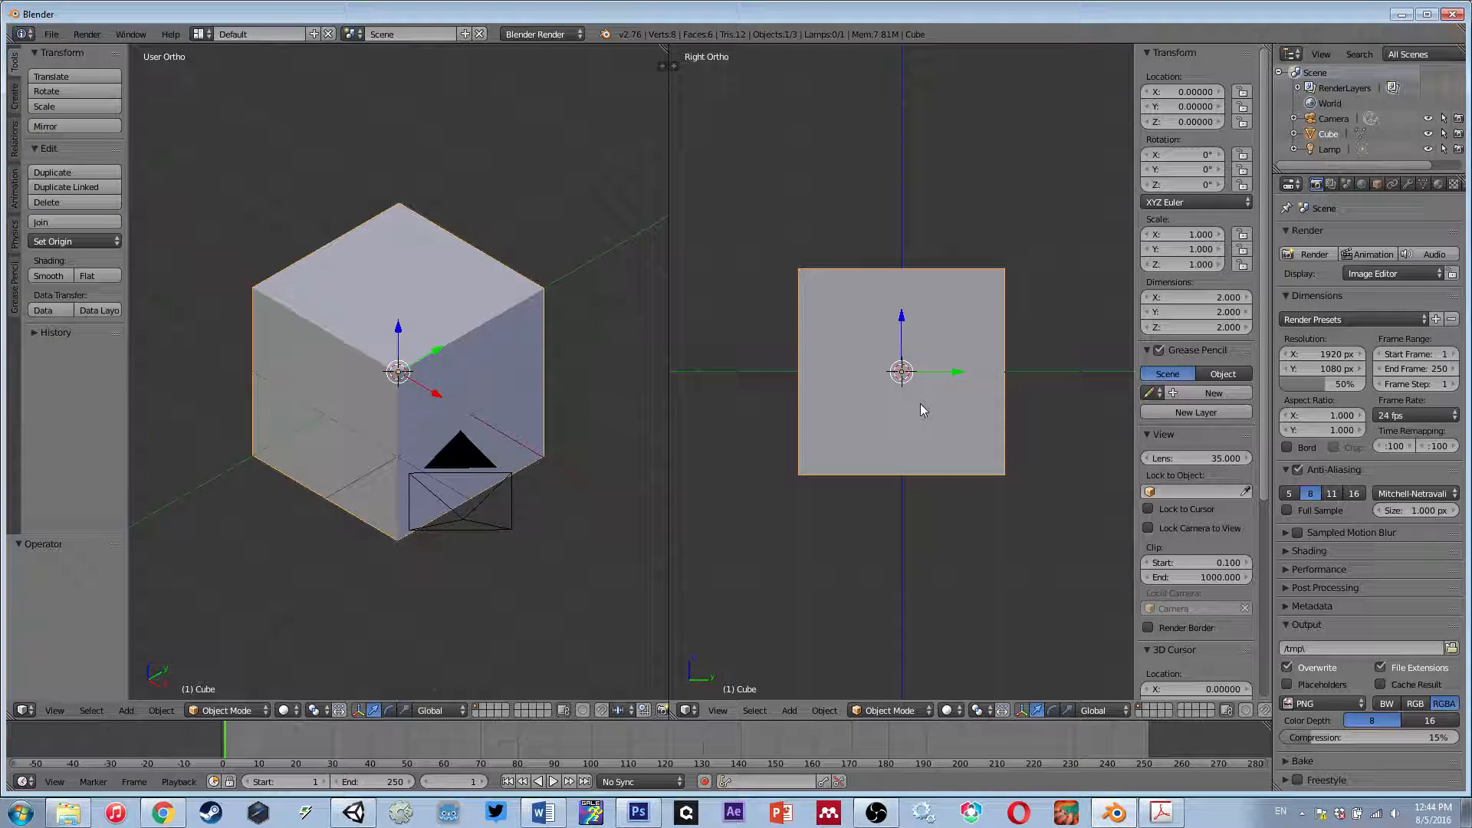
pyautogui.press('g')
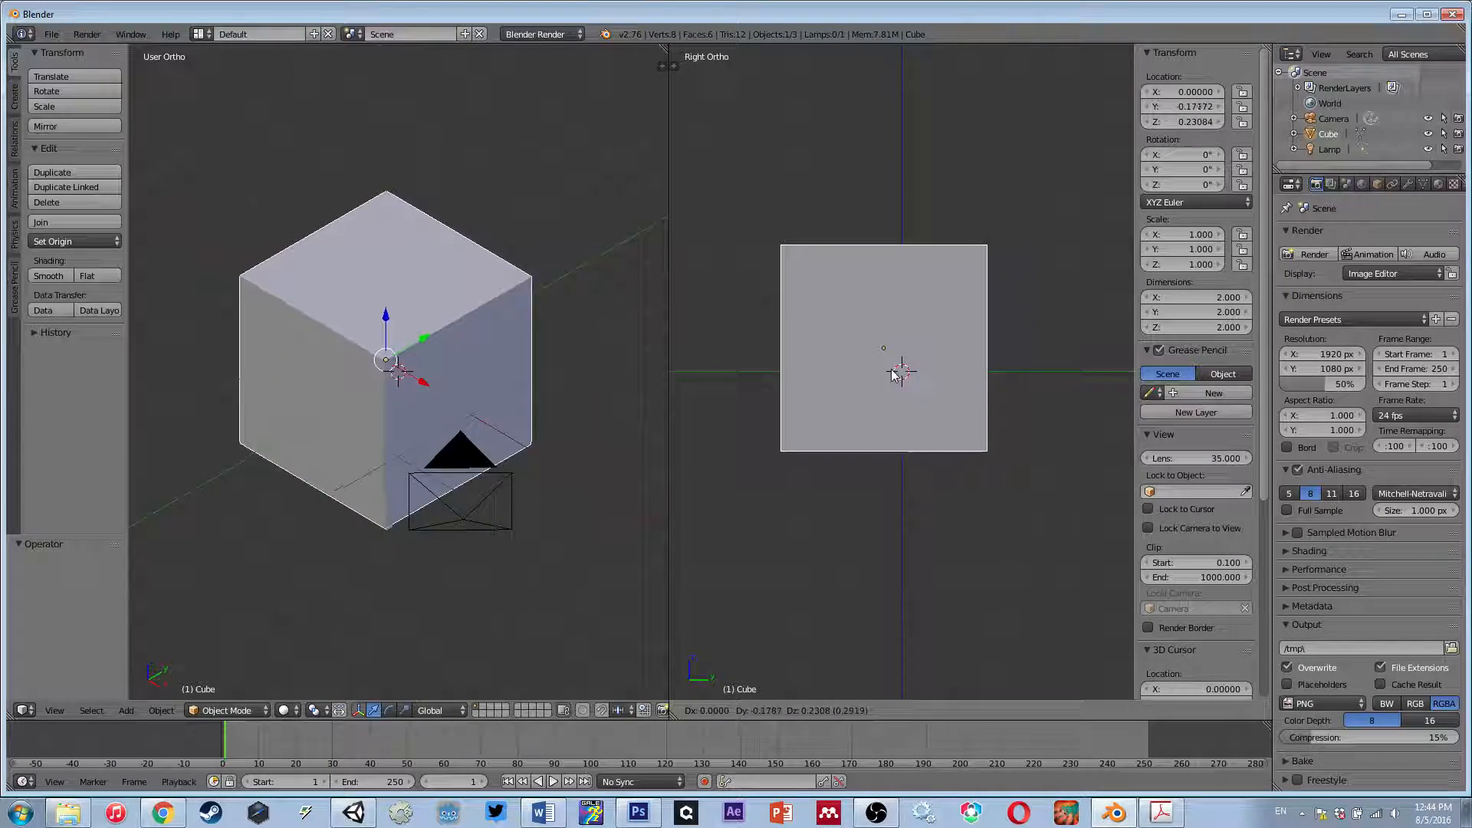
pyautogui.rightClick(891, 394)
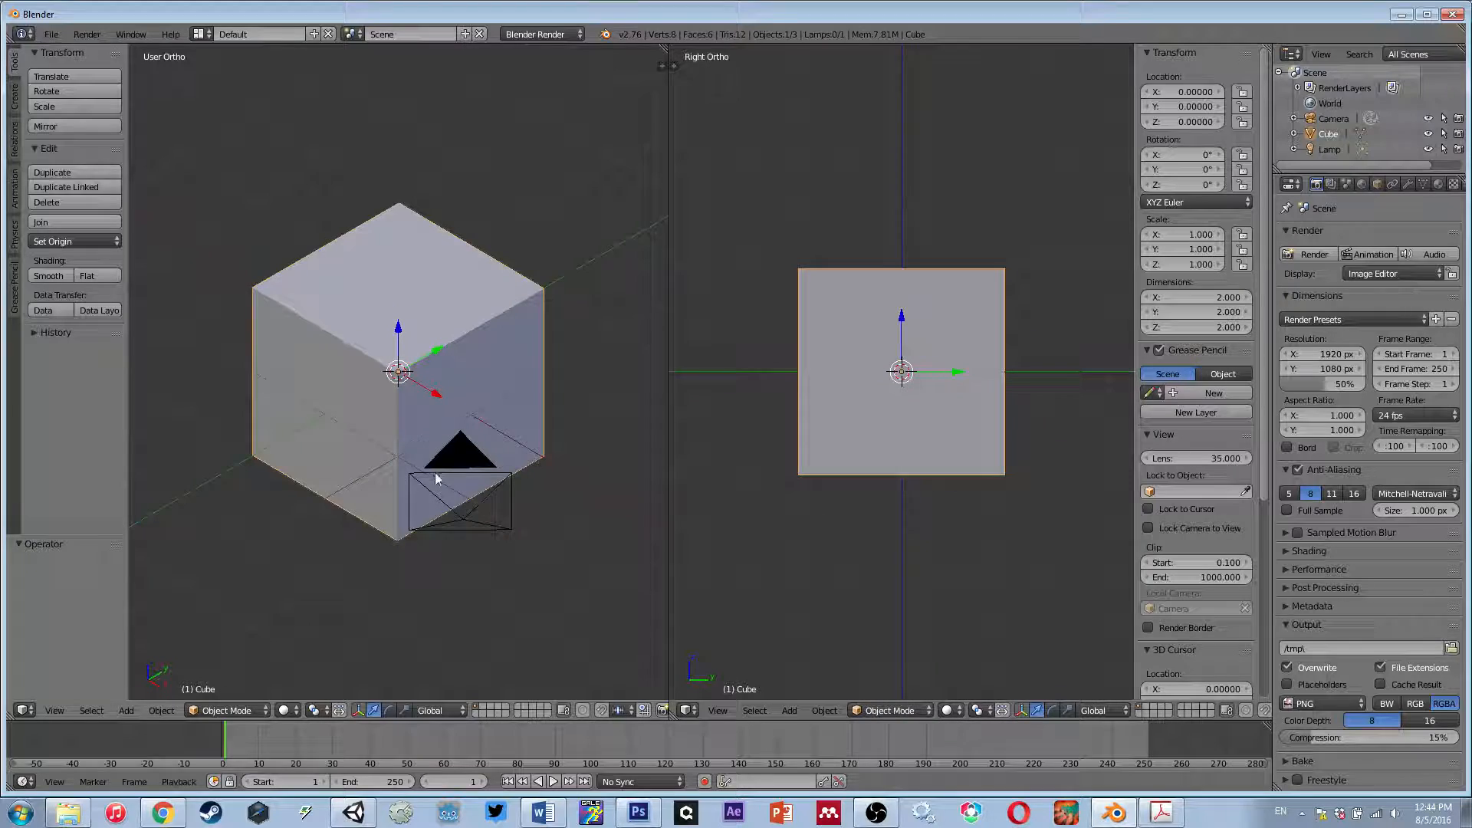
pyautogui.press('g')
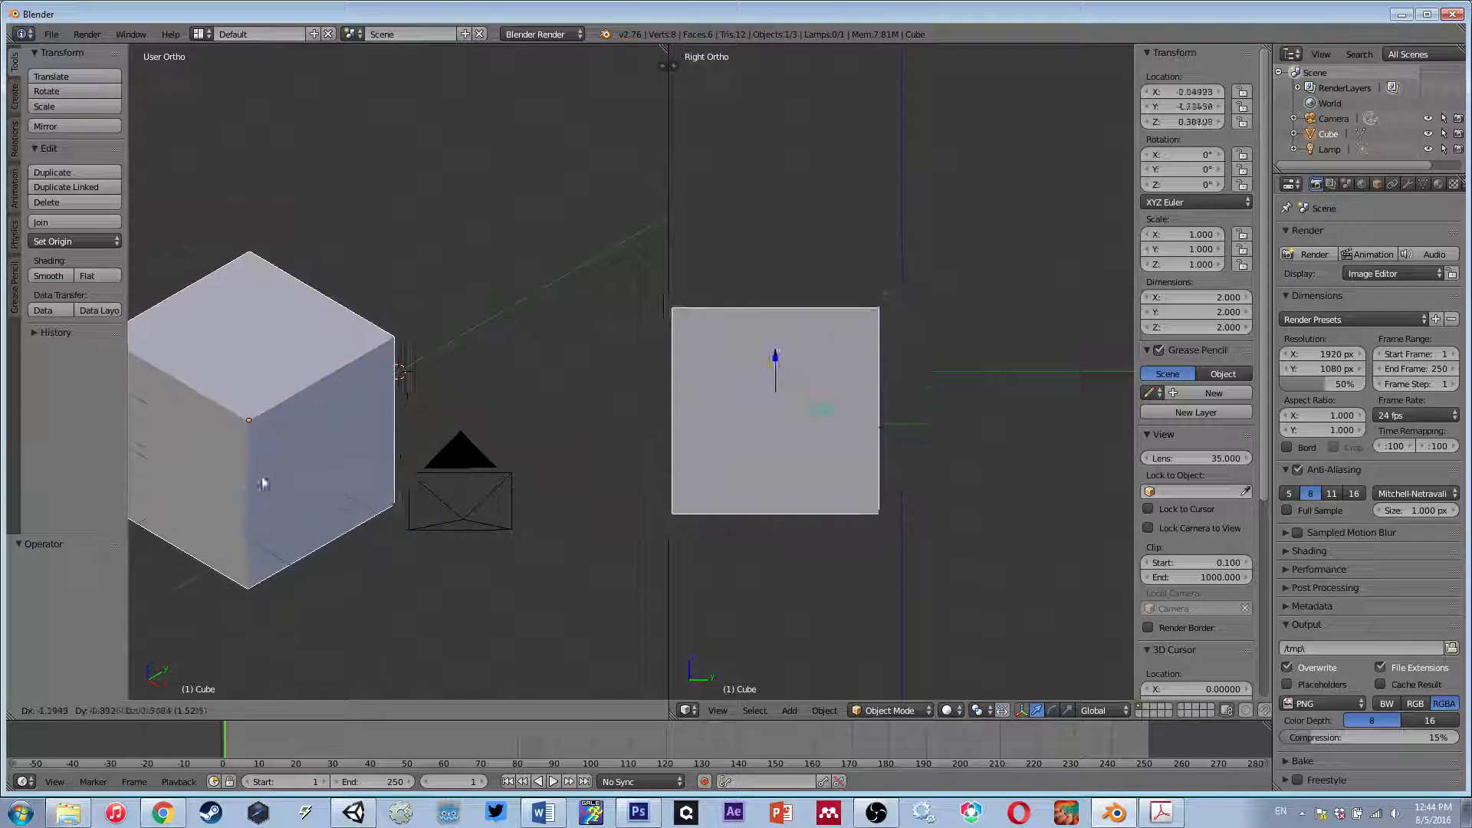
pyautogui.press('Escape')
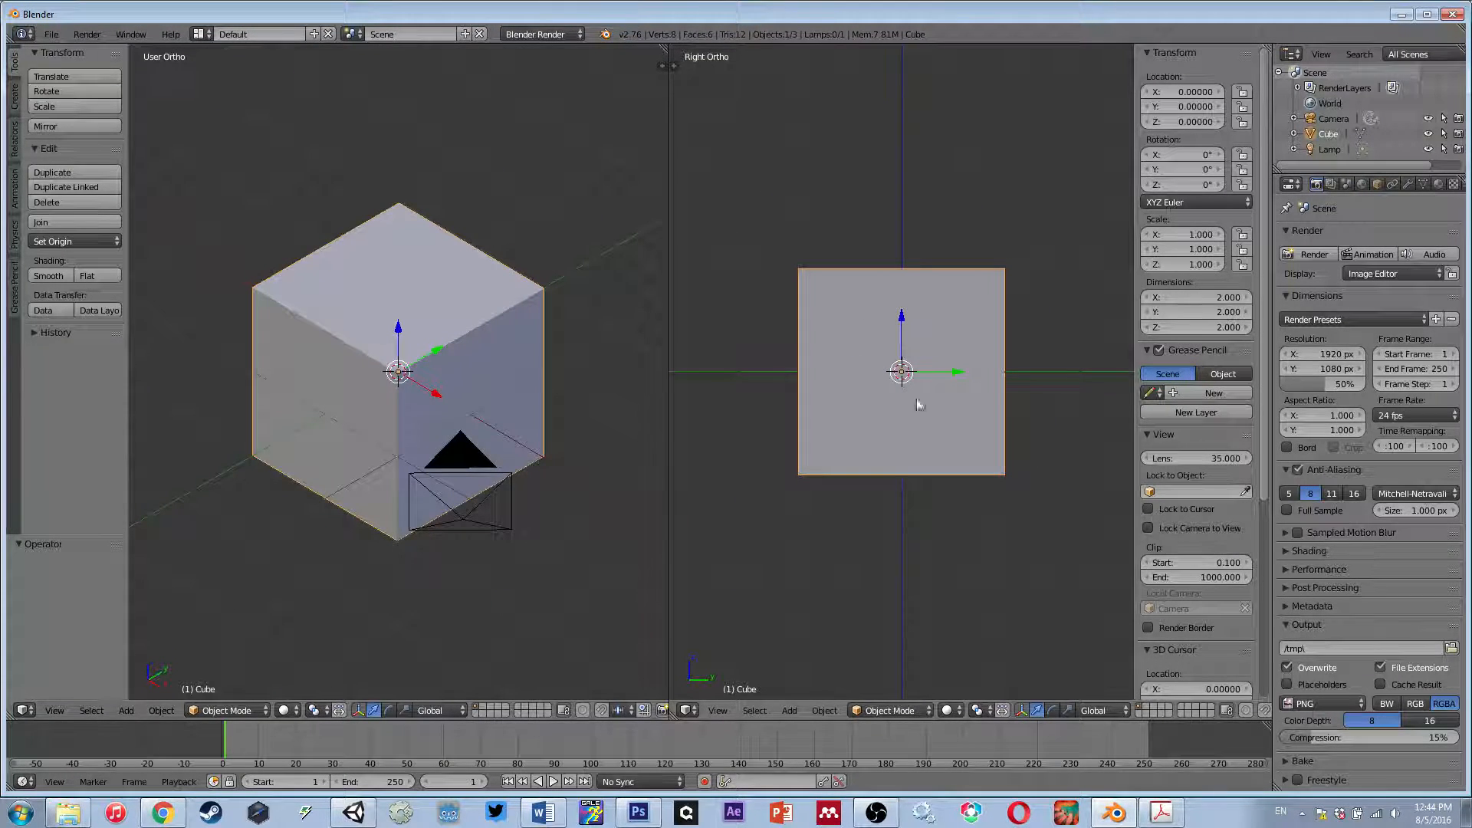
# - Try moving the cube constrained to the global X, Z and Y axes in turn, and cancel the move
pyautogui.scroll(-5, 890, 420)
pyautogui.scroll(7, 890, 420)
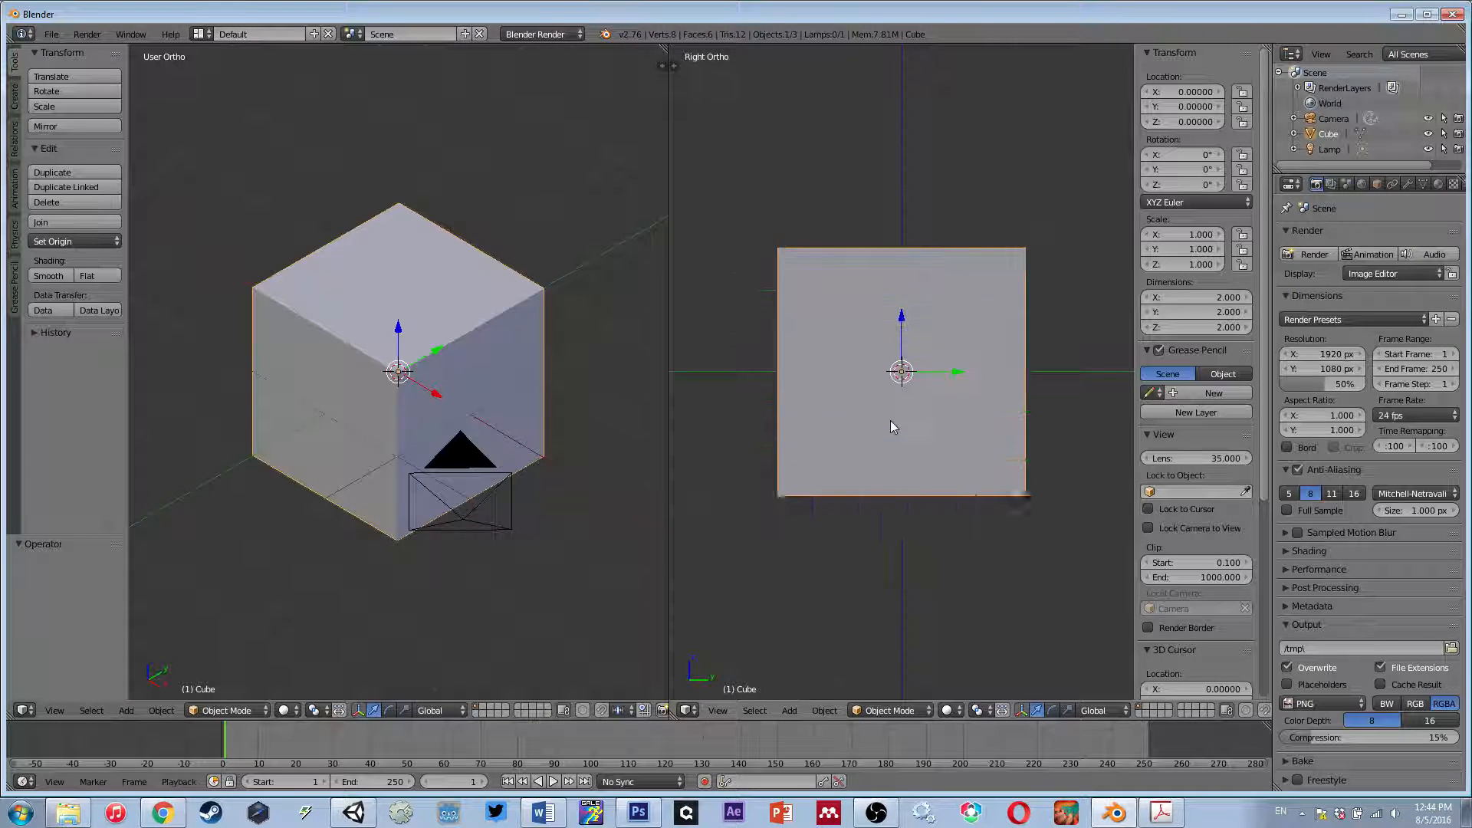
pyautogui.scroll(-2, 892, 448)
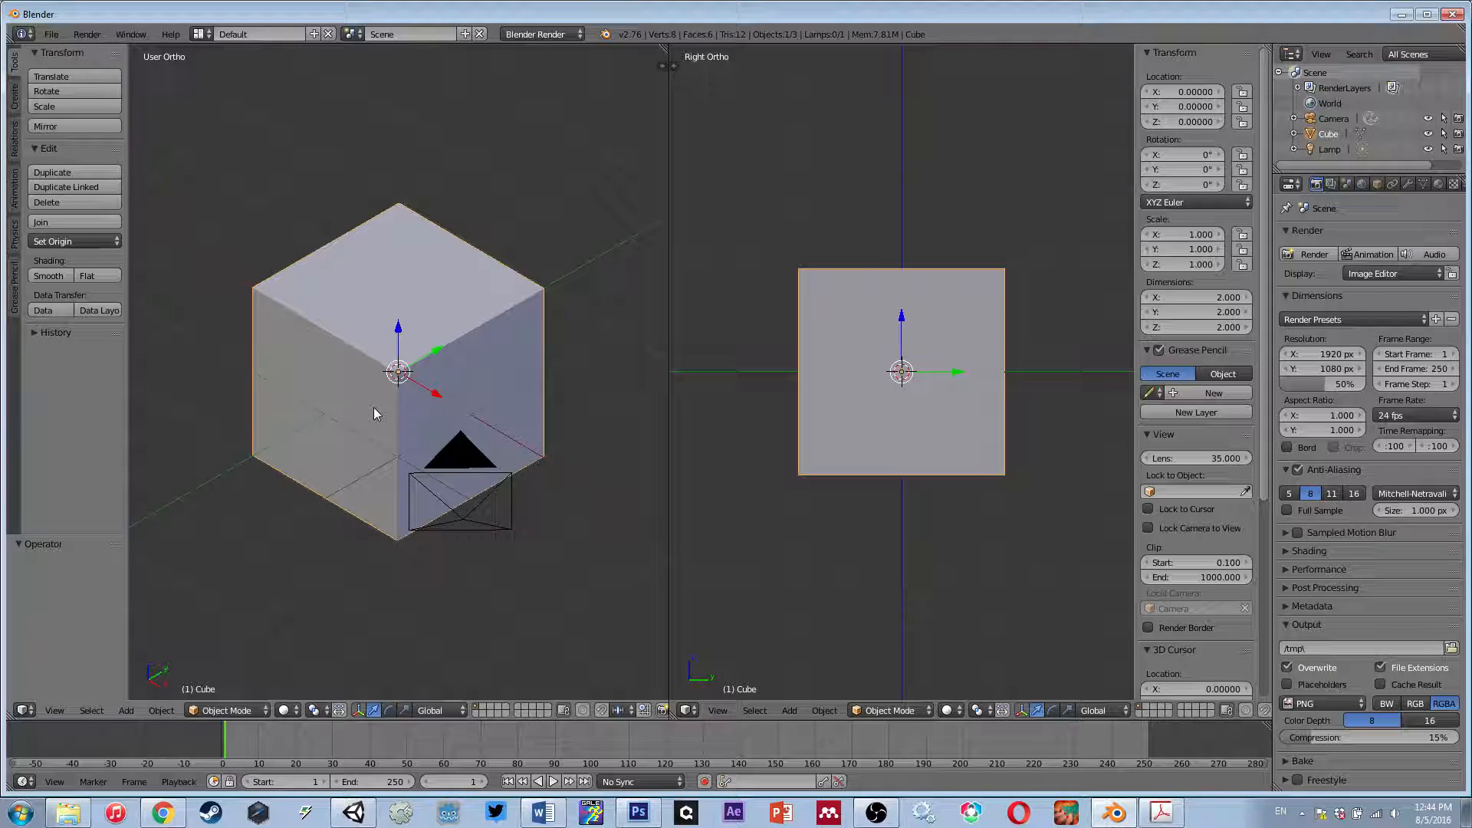
pyautogui.press('g')
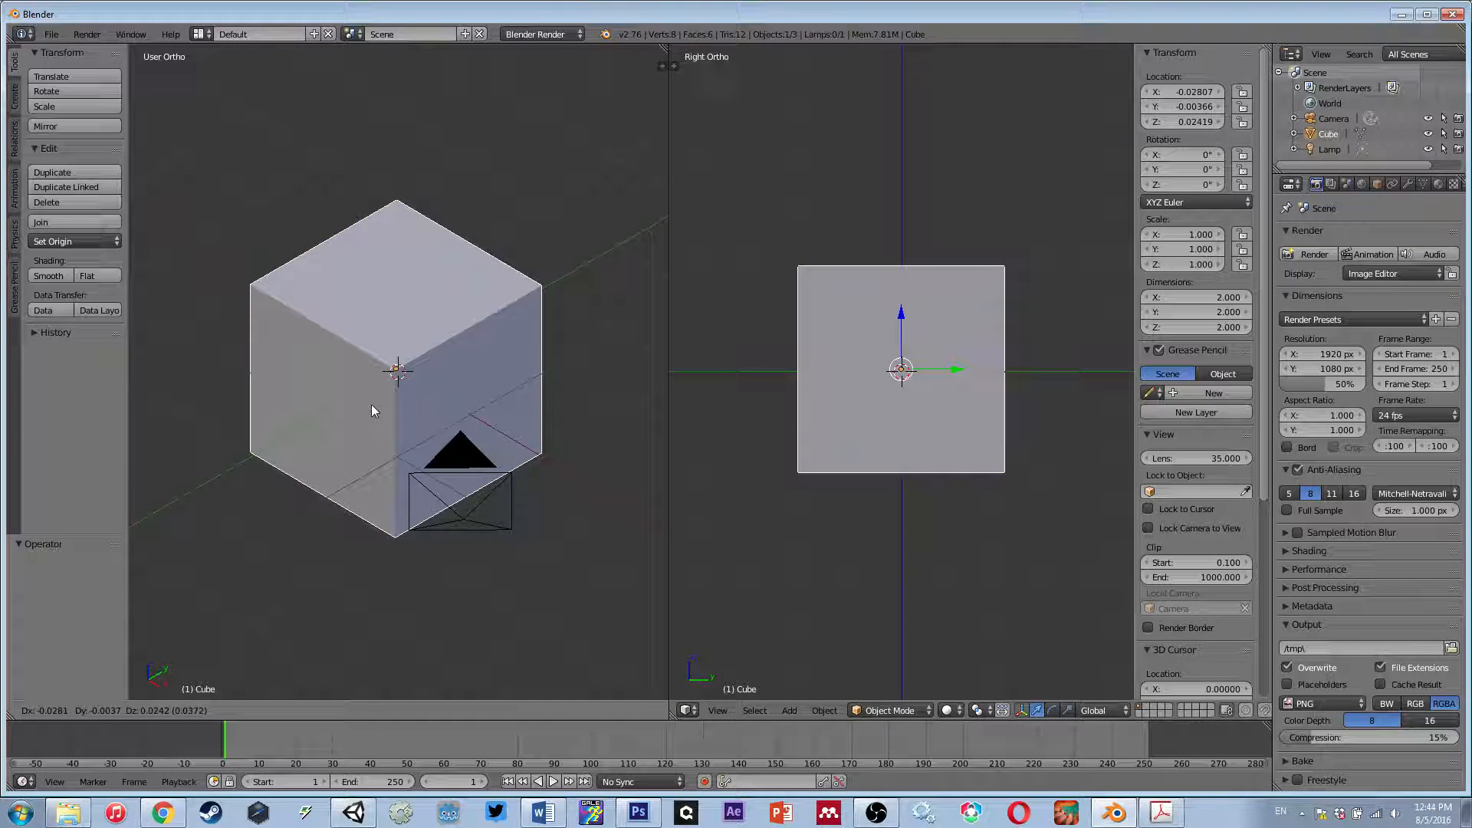
pyautogui.press('x')
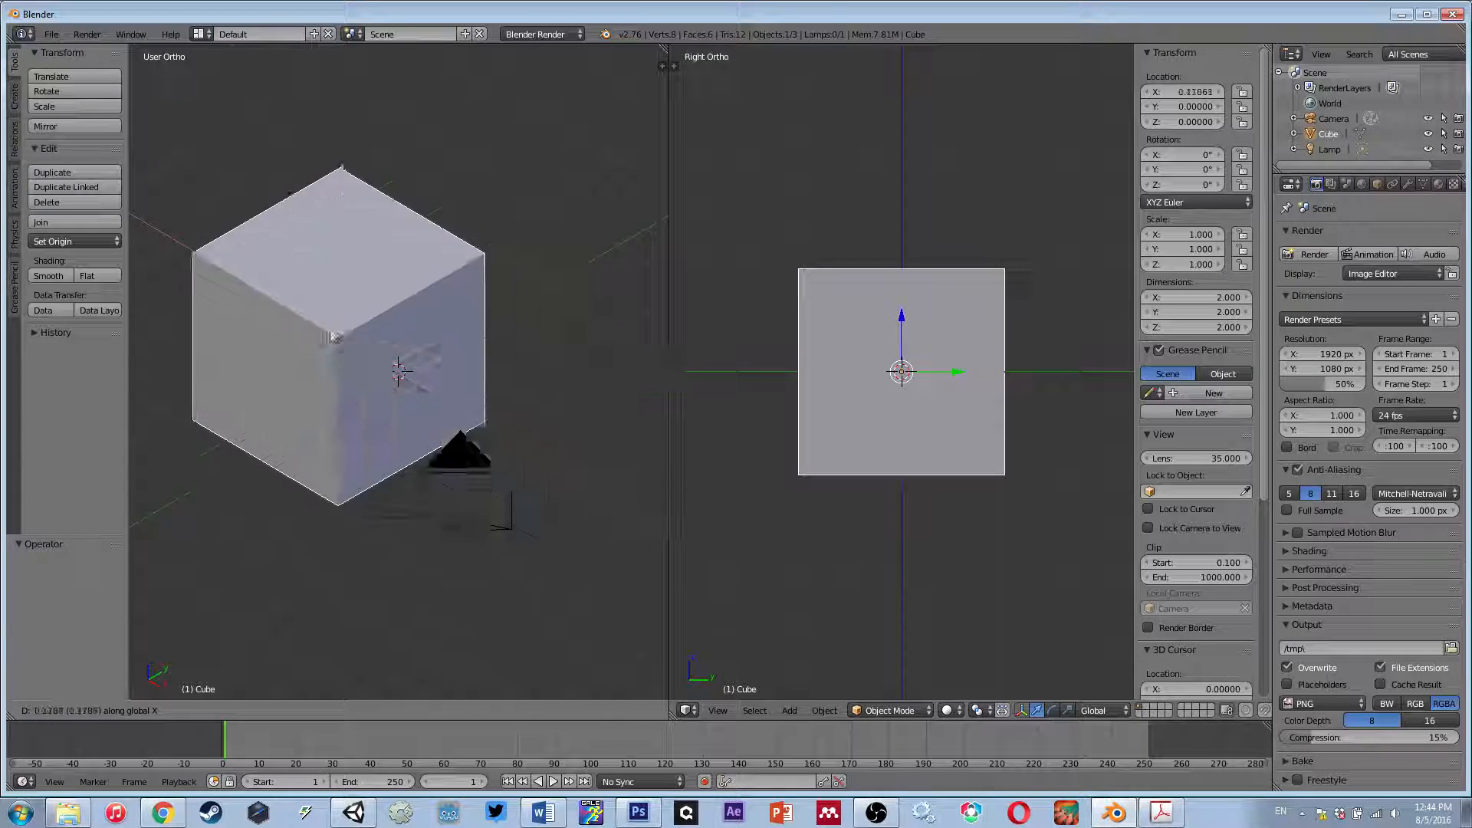
pyautogui.press('z')
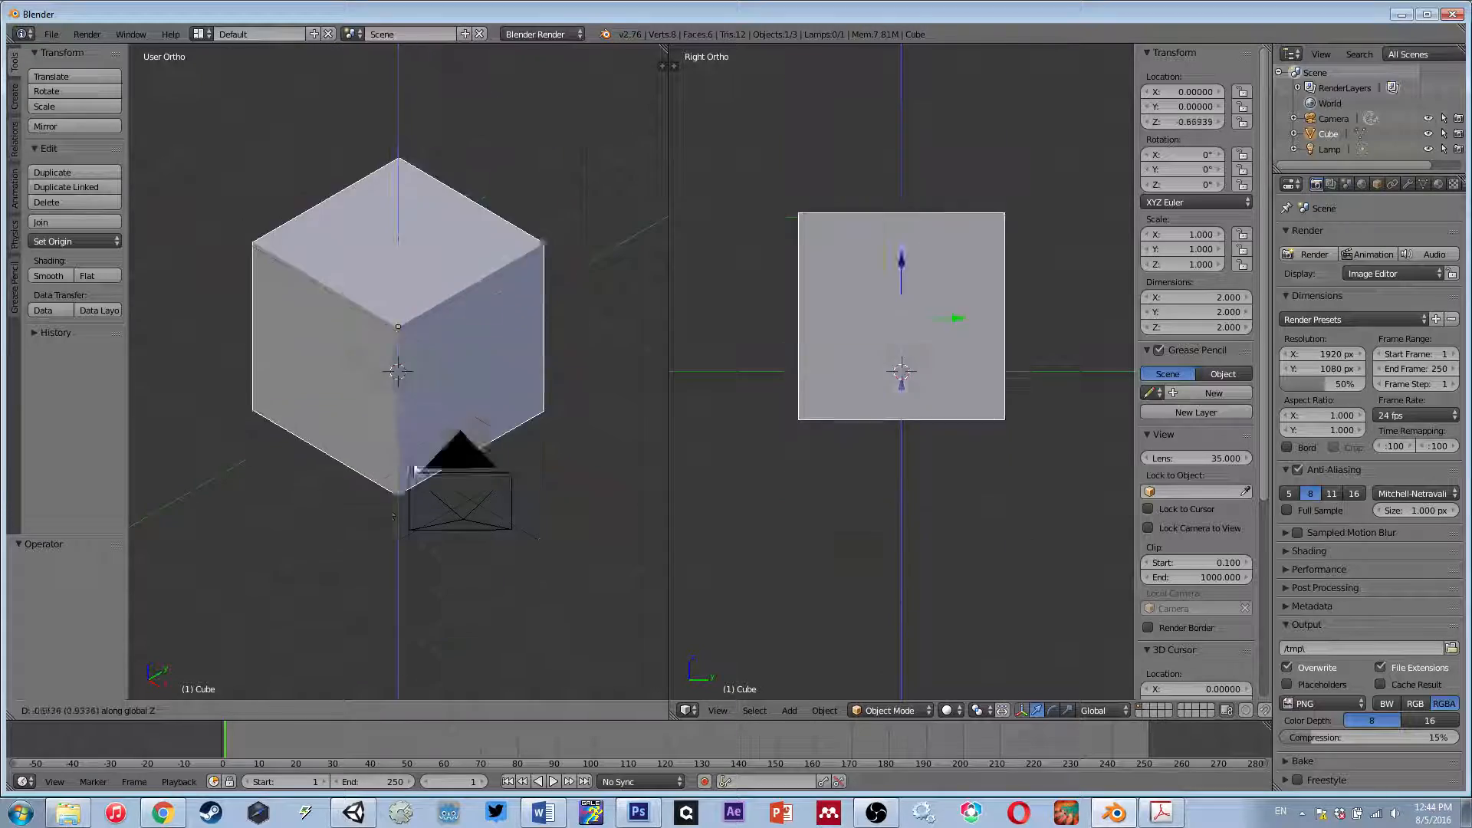
pyautogui.press('y')
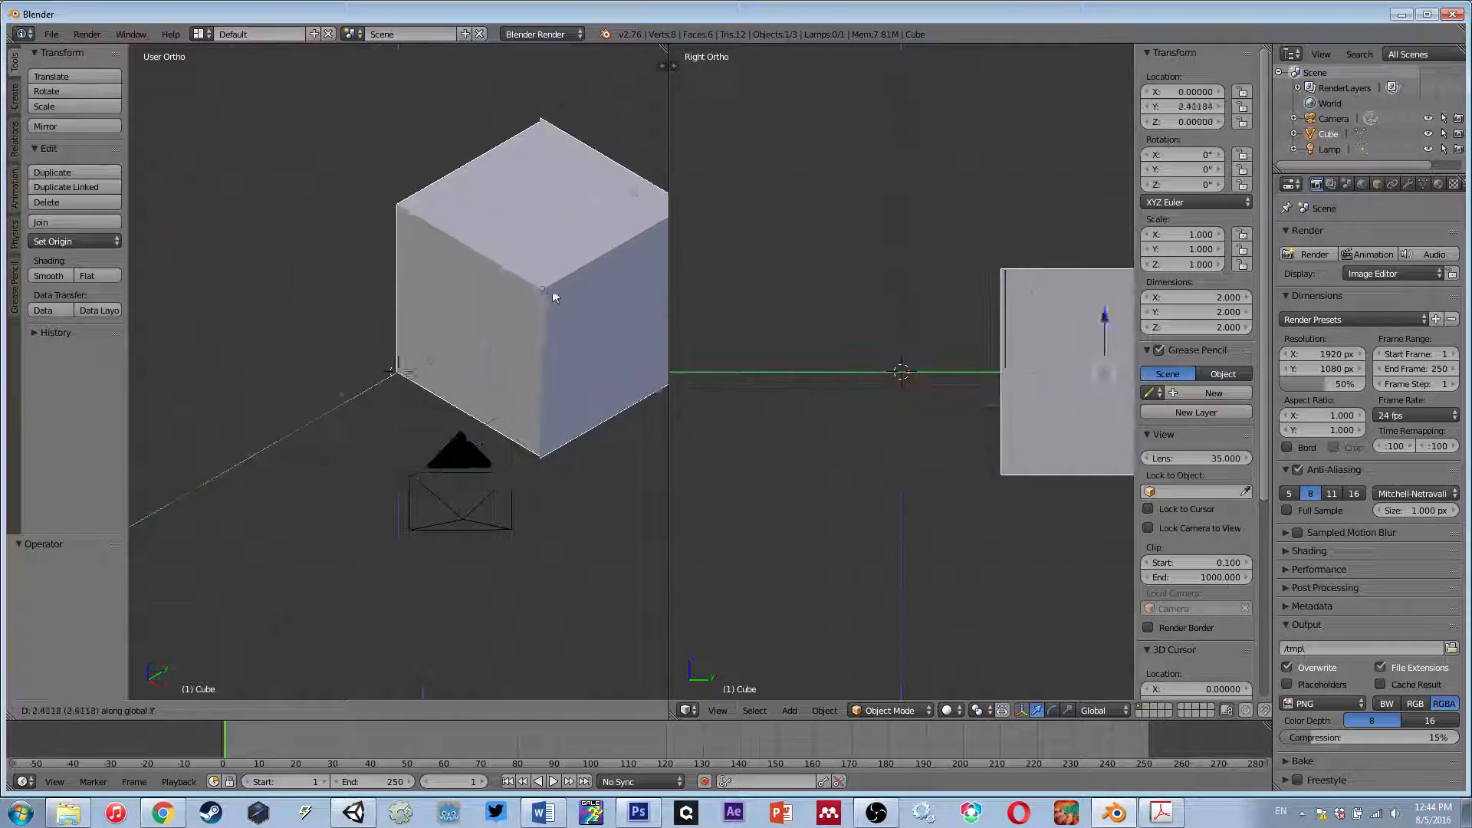
pyautogui.press('Escape')
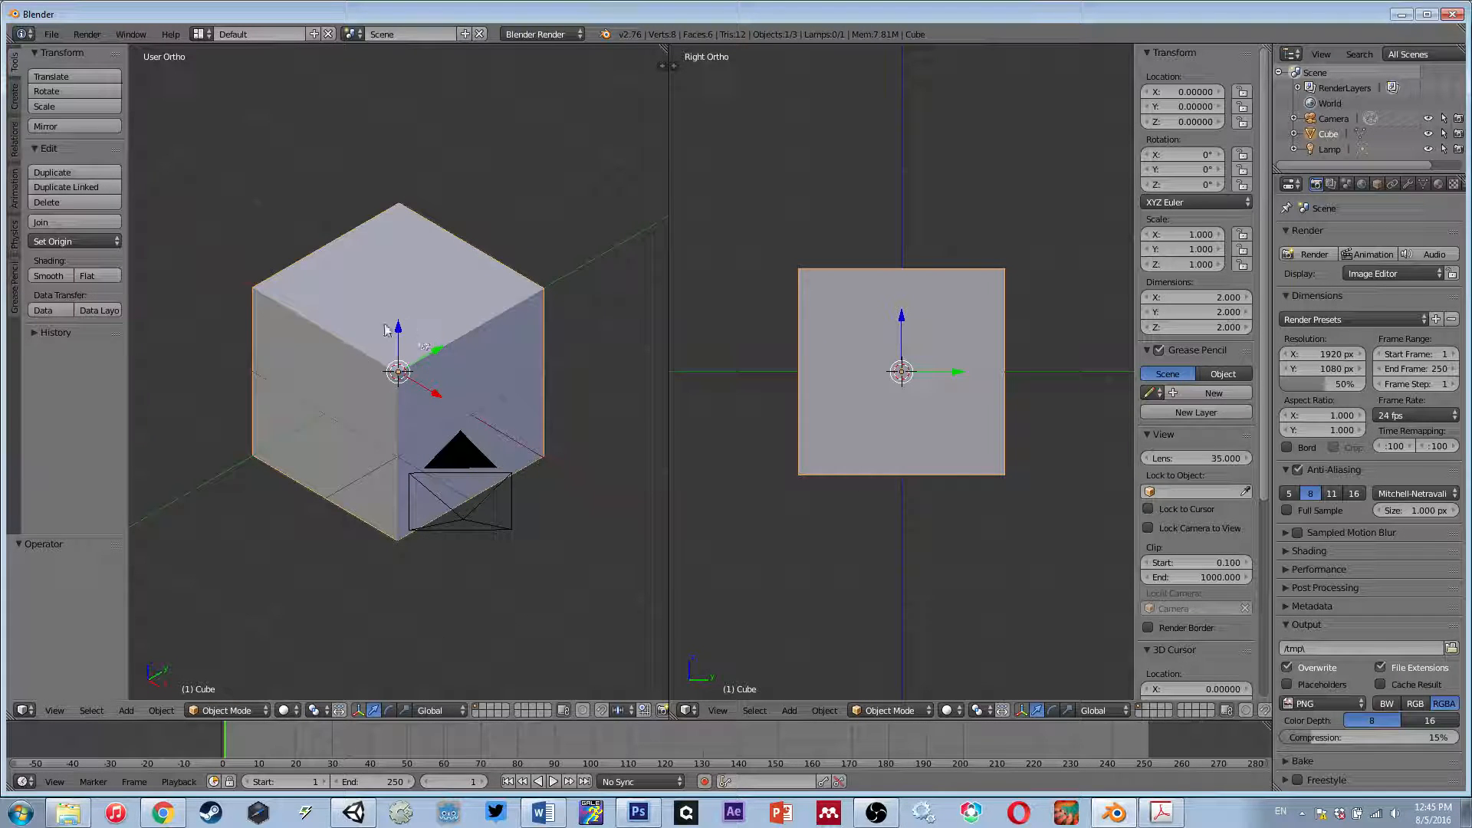
# - Try rotating the cube freely and around the global X, Z and Y axes in turn, and cancel the rotation
pyautogui.scroll(2, 383, 414)
pyautogui.scroll(-6, 380, 408)
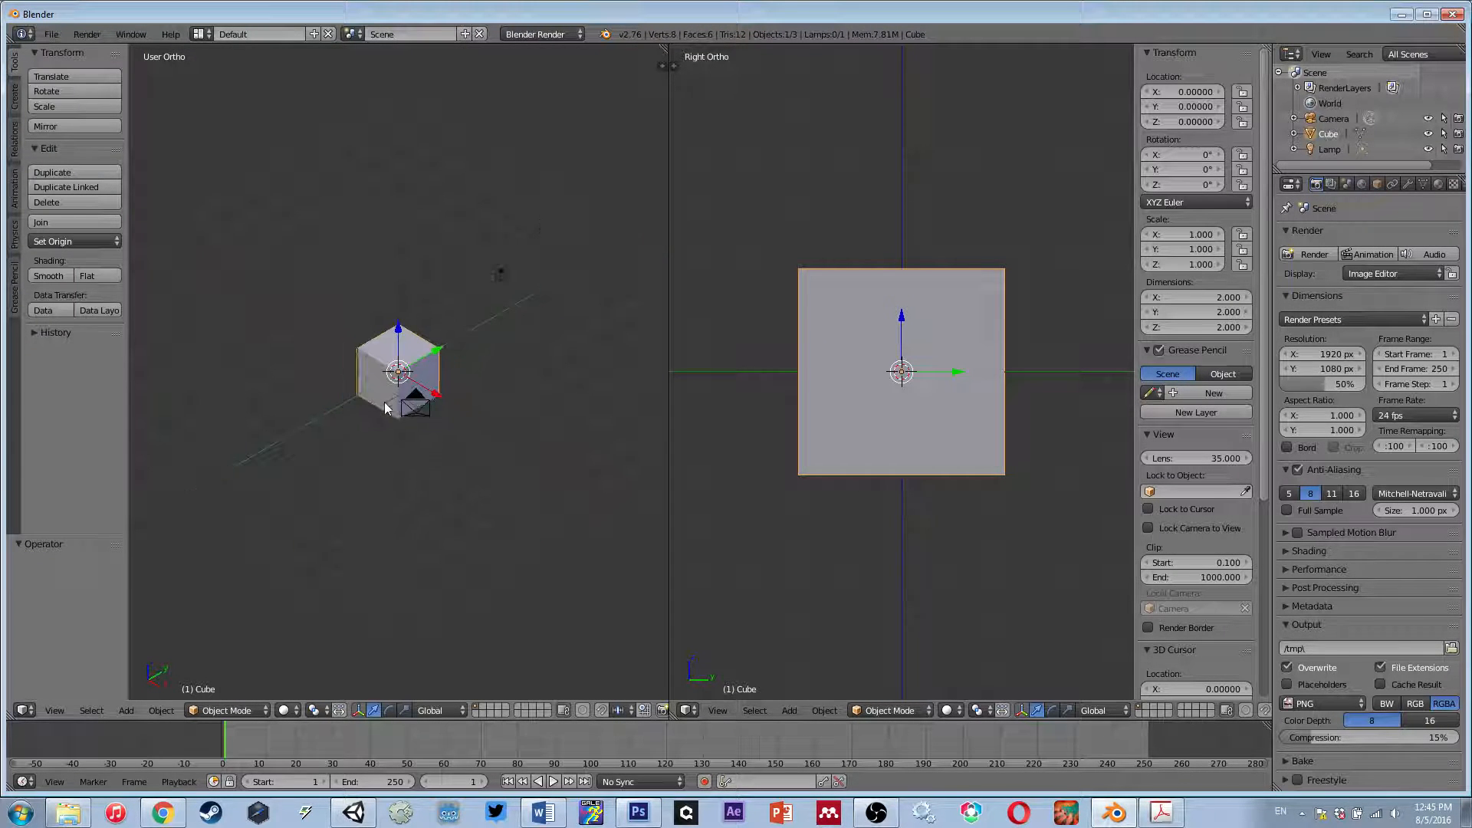
pyautogui.scroll(4, 384, 402)
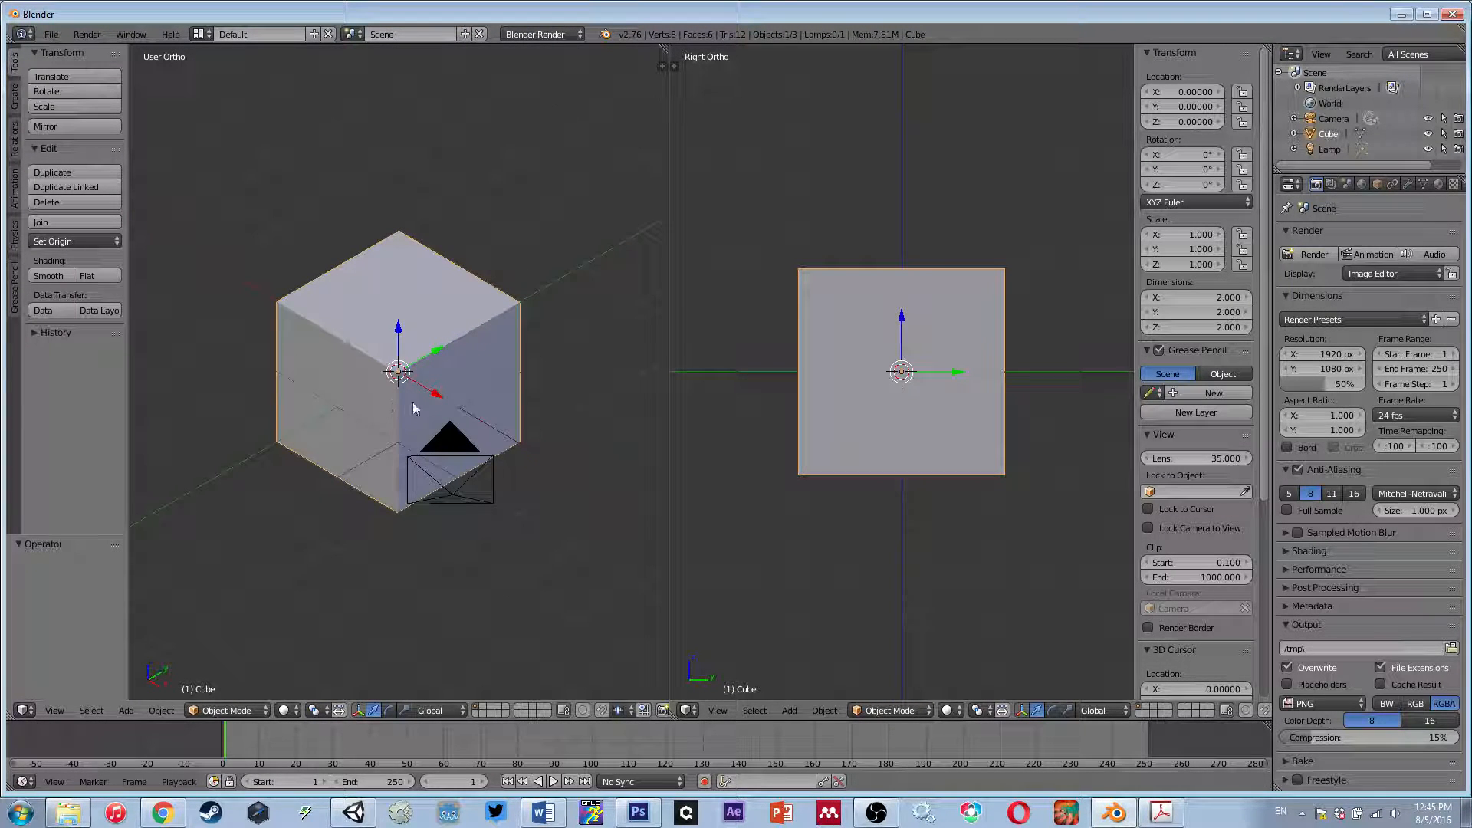
pyautogui.press('w')
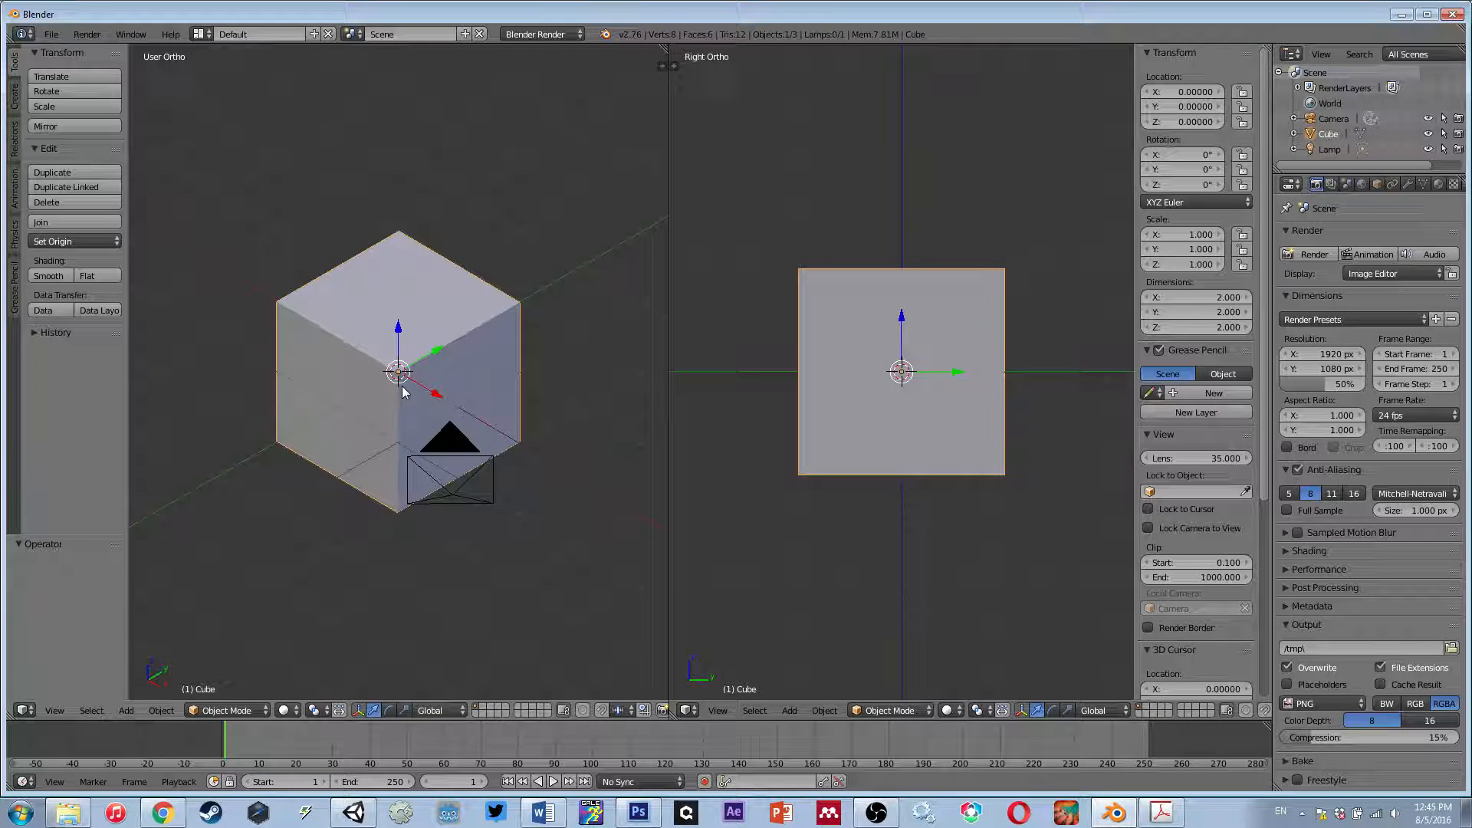
pyautogui.press('r')
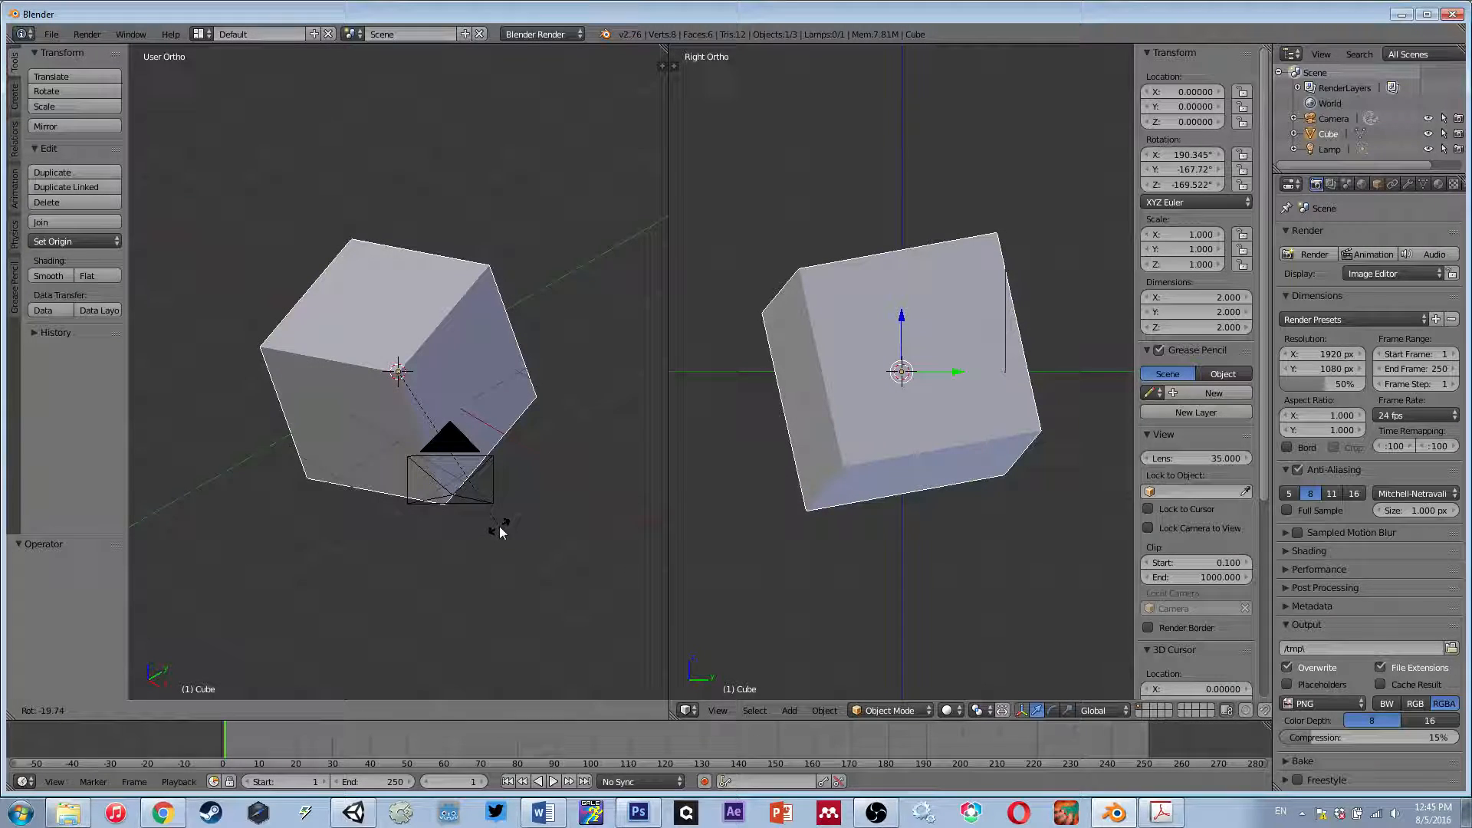
pyautogui.press('x')
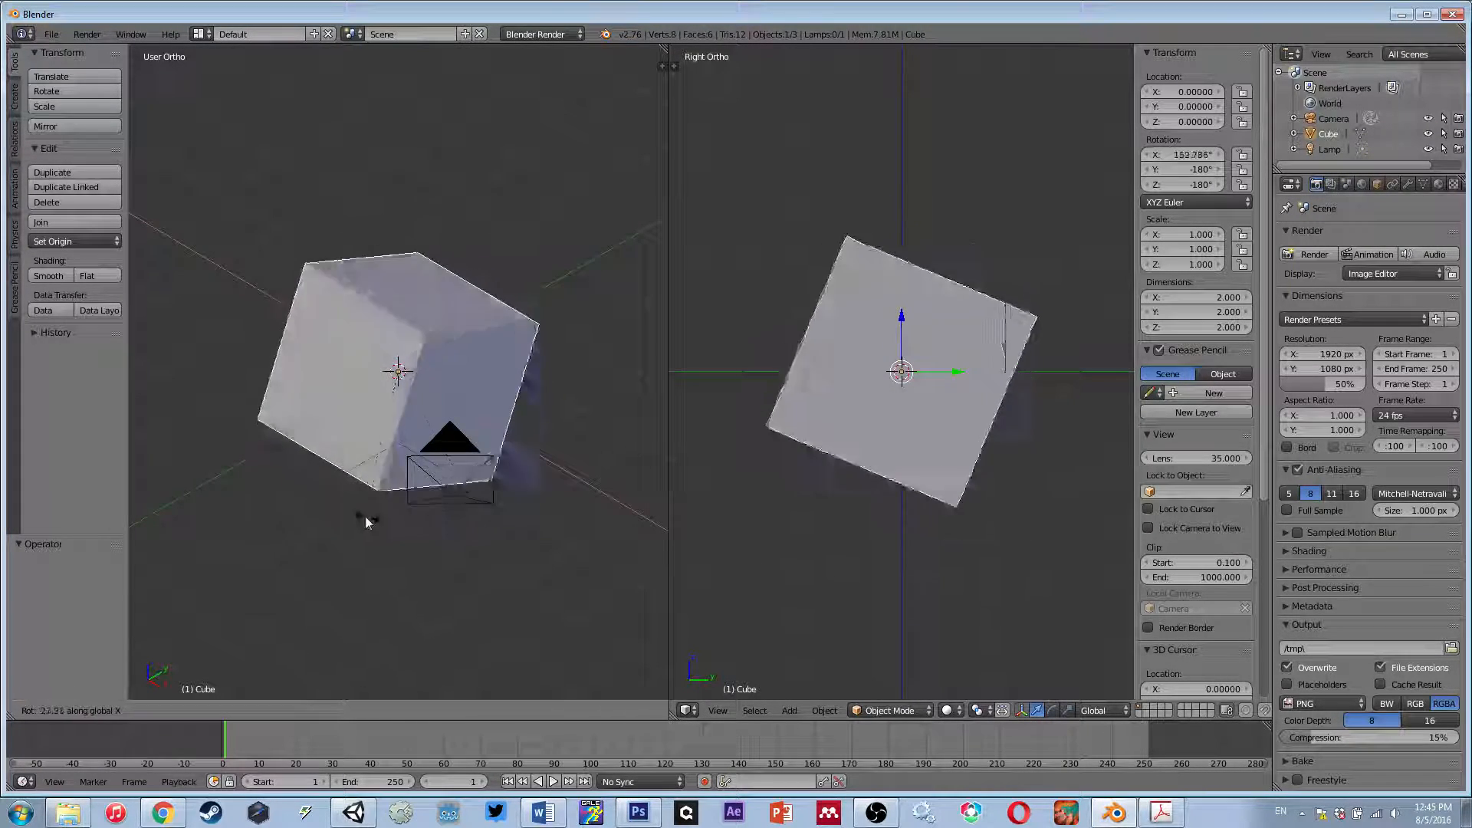
pyautogui.press('z')
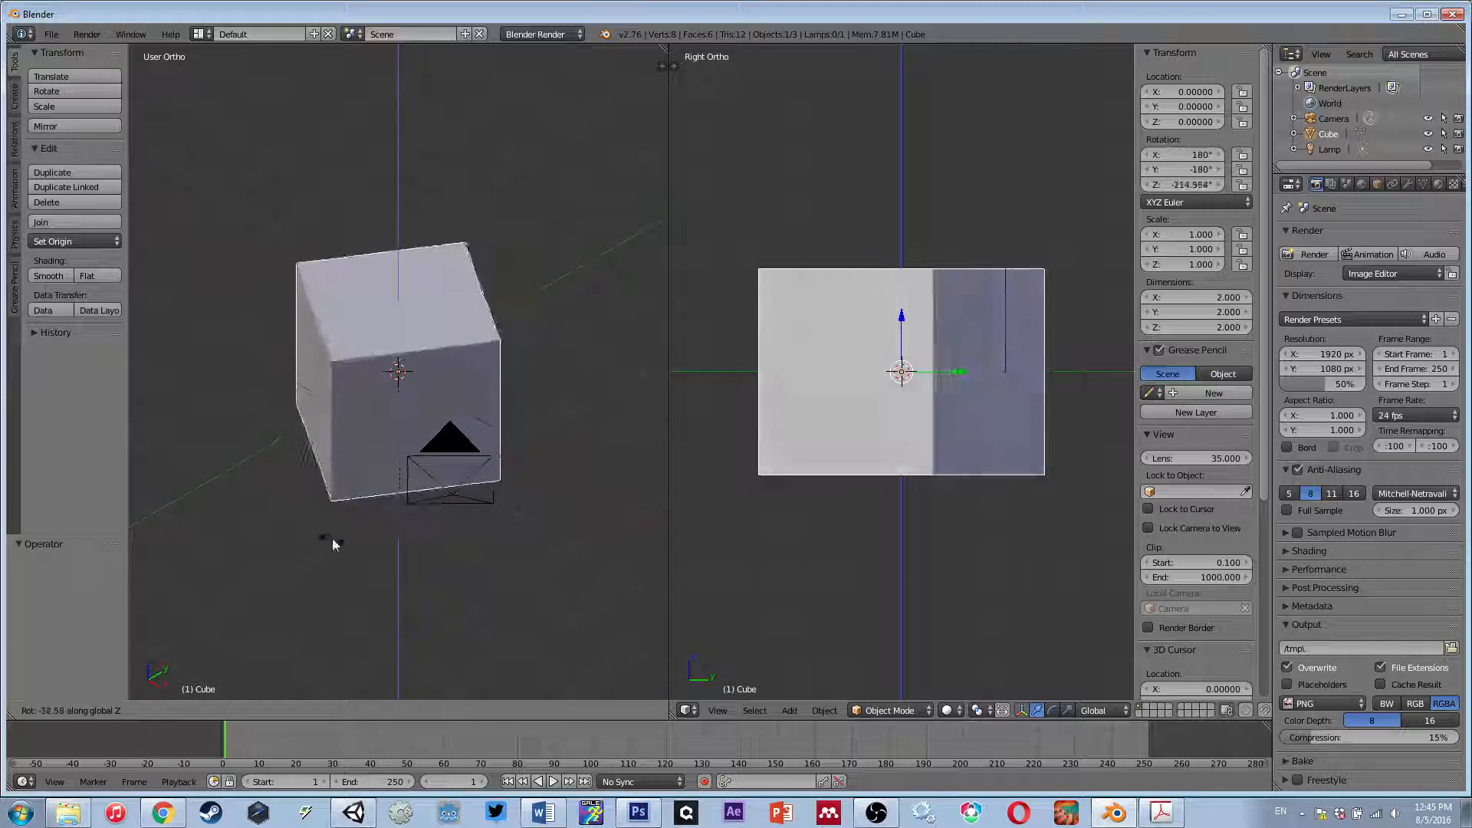
pyautogui.press('y')
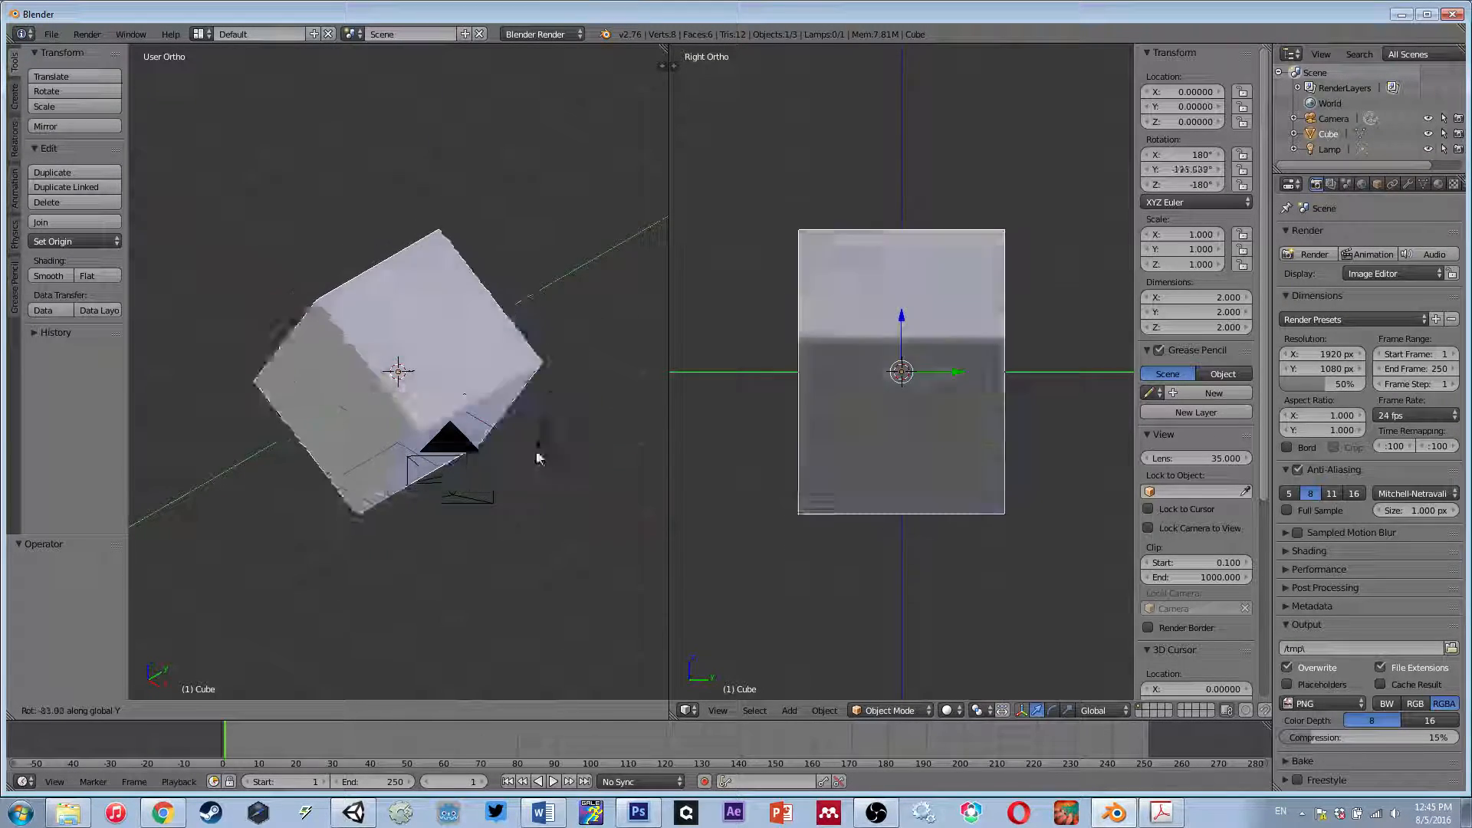
pyautogui.press('Escape')
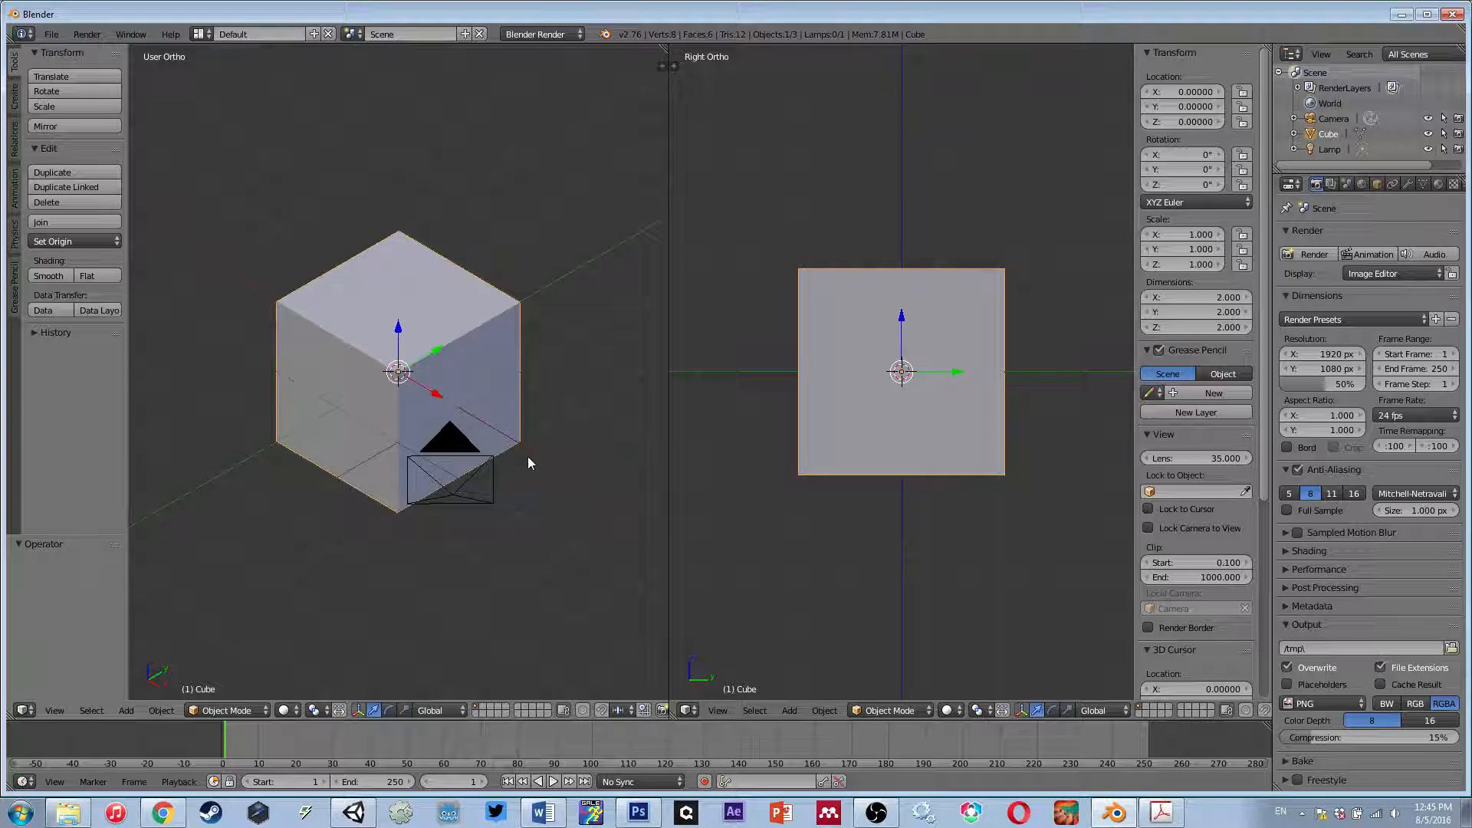
# - Try scaling the cube uniformly and along the global Z, X and Y axes in turn, and cancel the scaling
pyautogui.press('s')
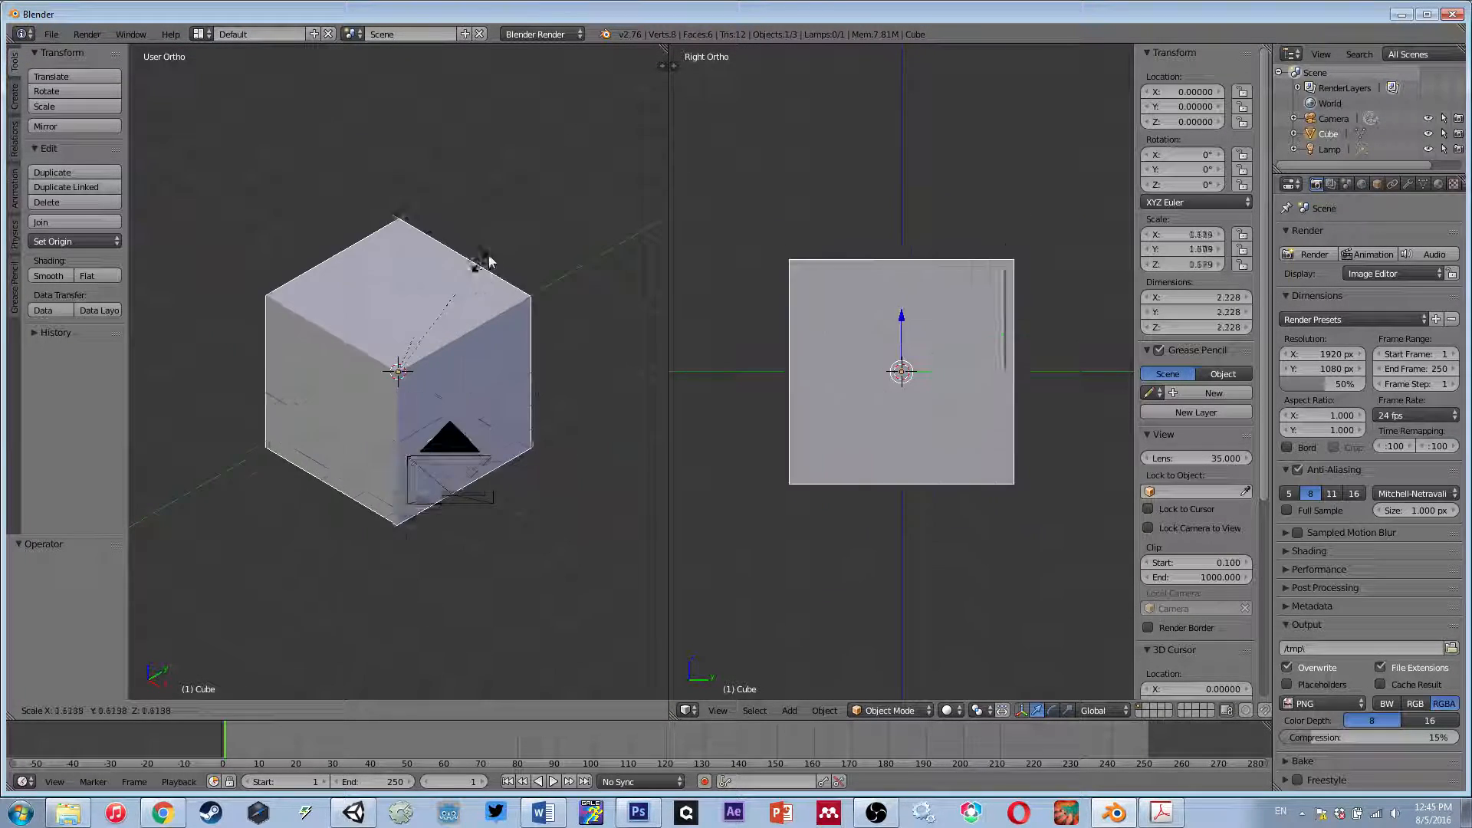
pyautogui.press('z')
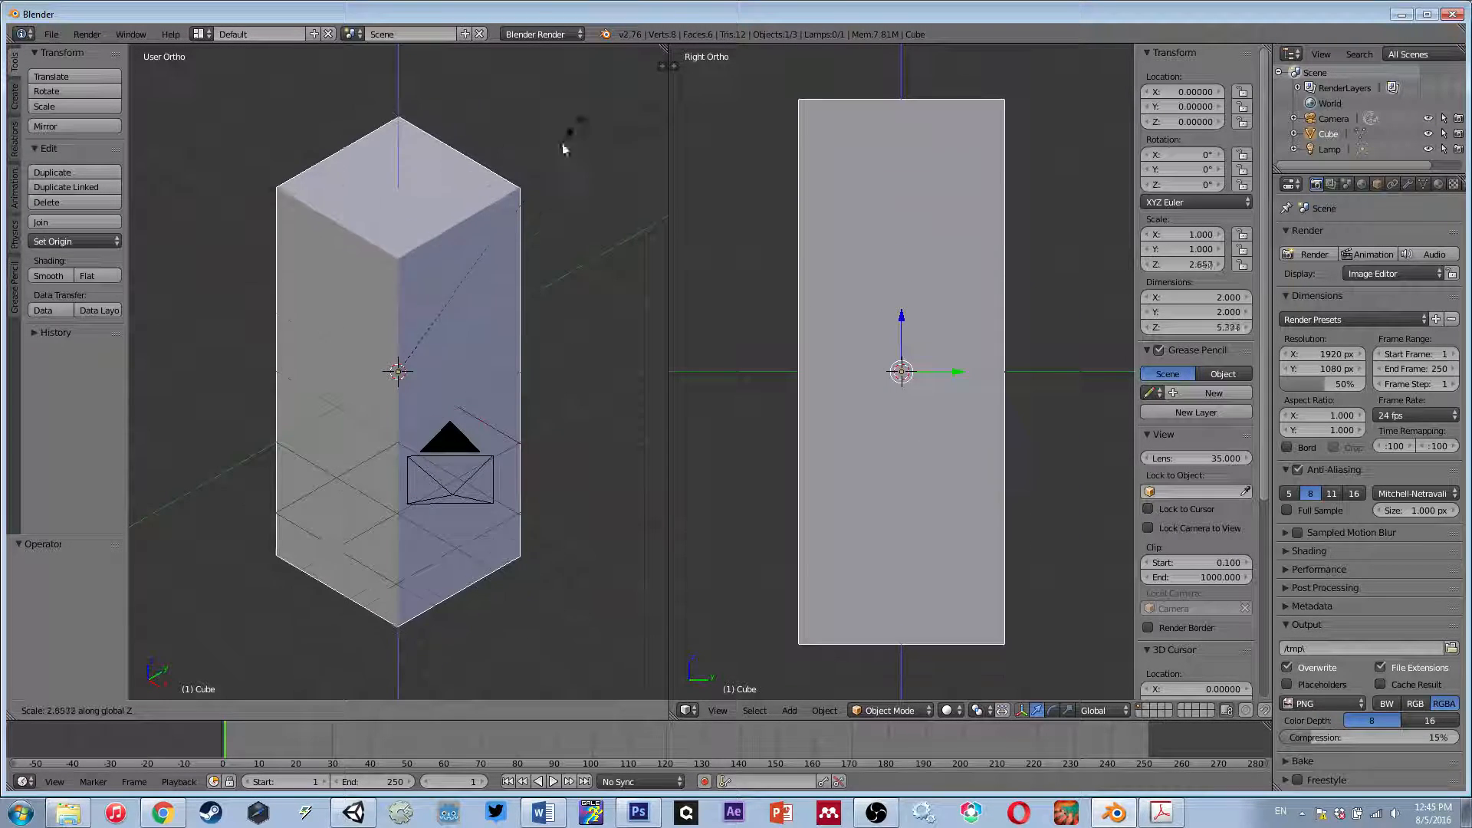
pyautogui.press('x')
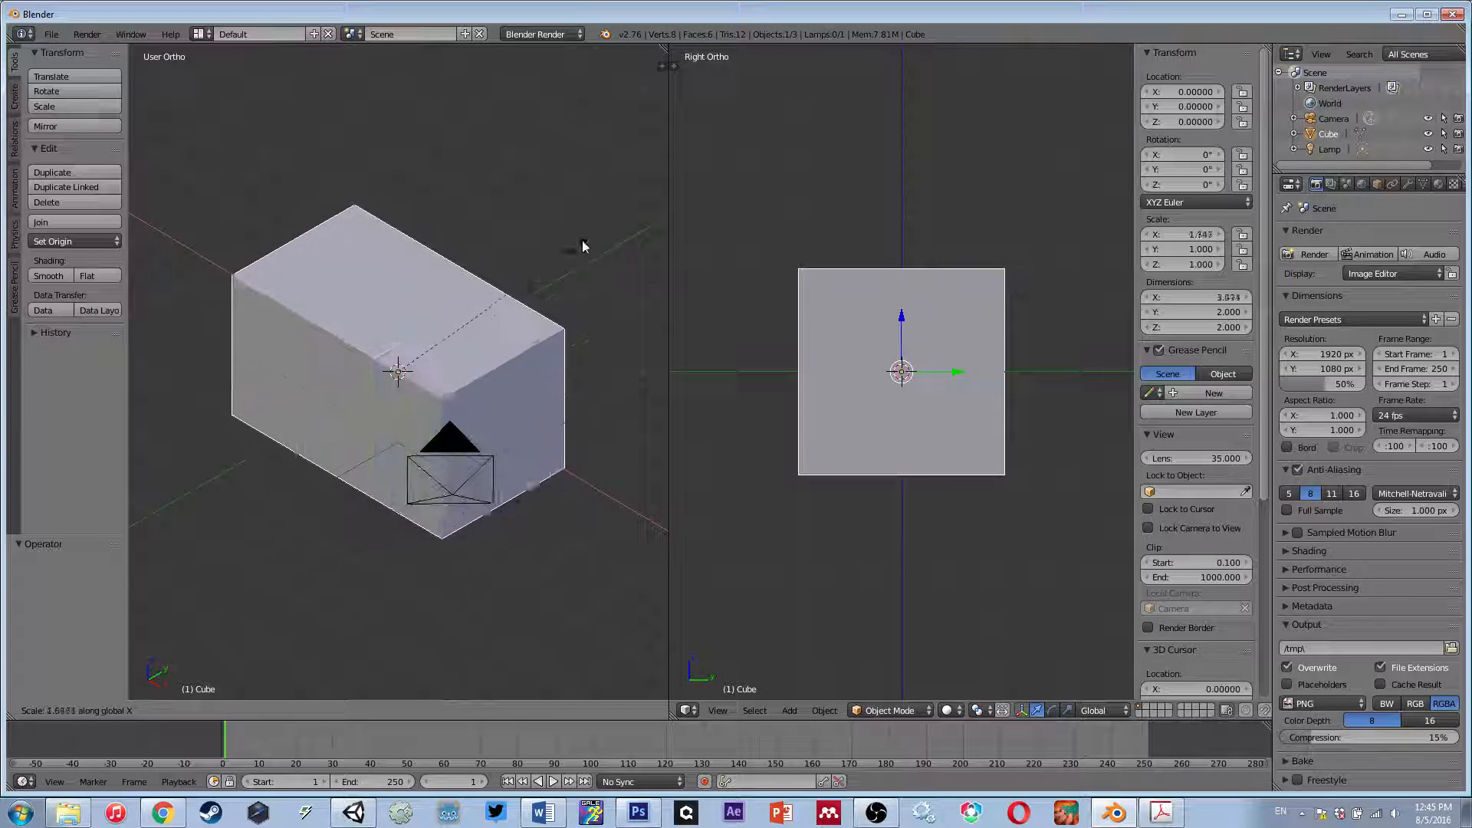
pyautogui.press('y')
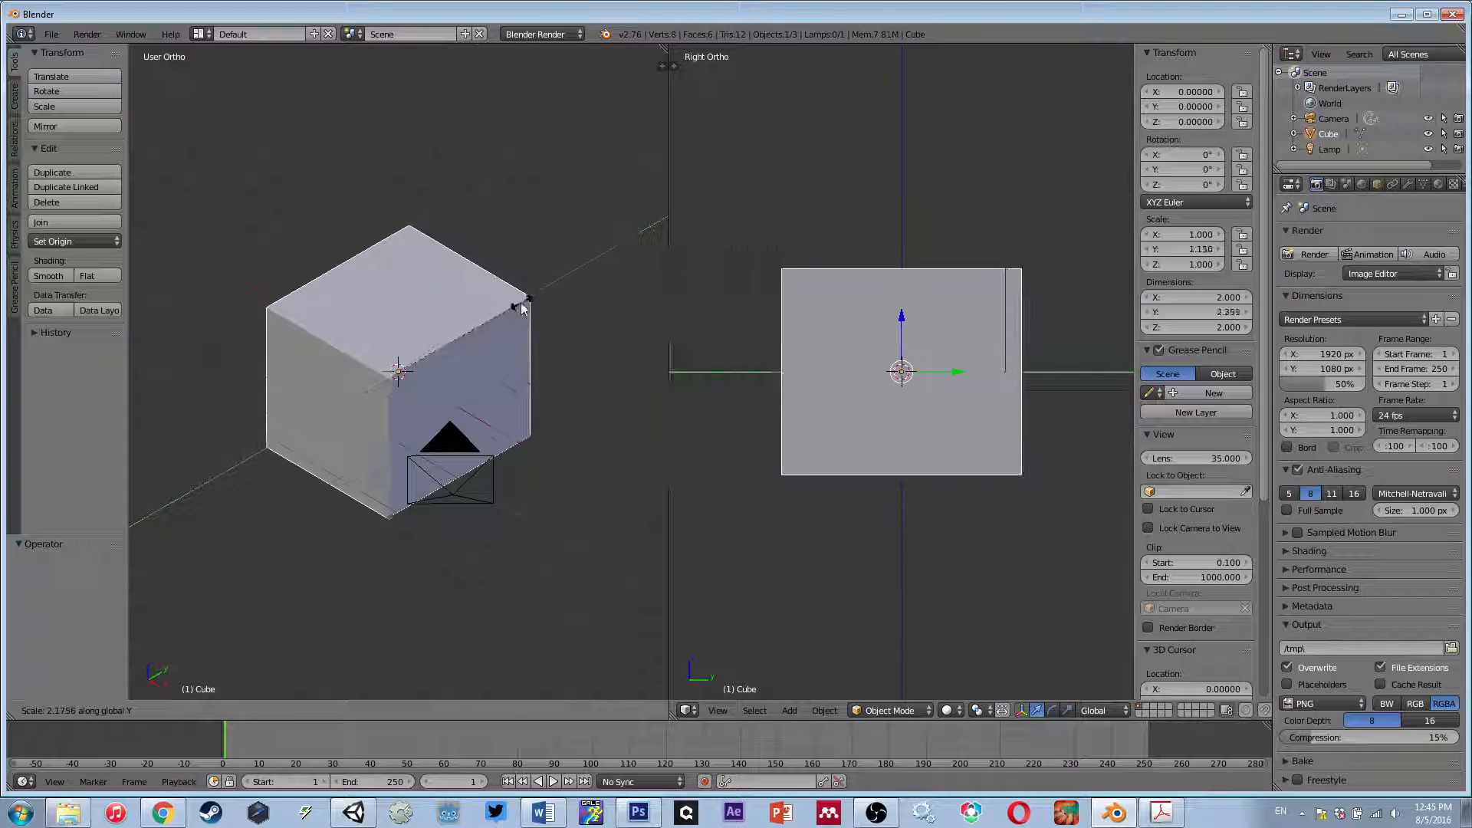
pyautogui.press('Escape')
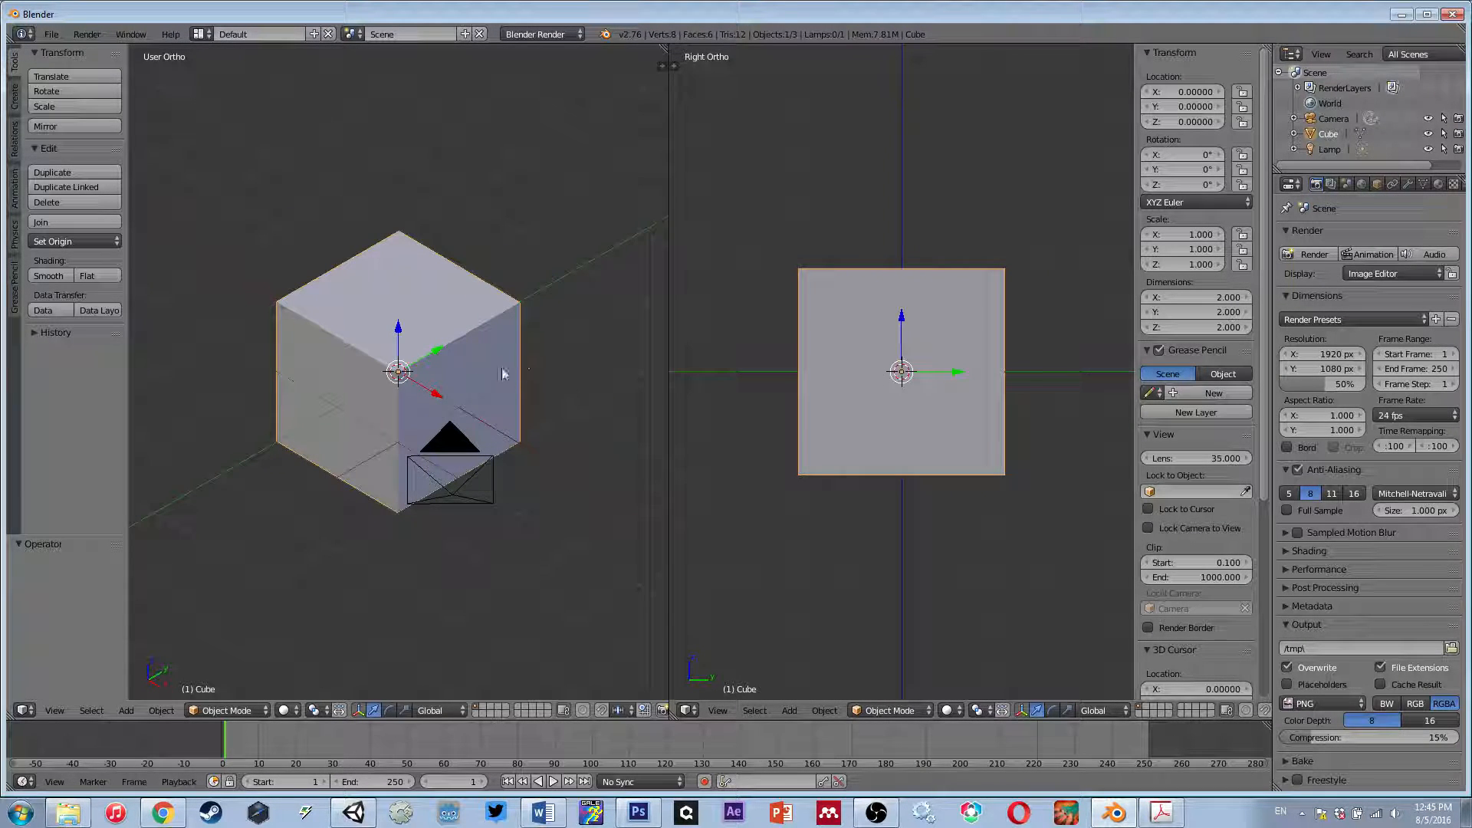
# - Deselect all objects and select the cube again in the User Ortho view
pyautogui.press('a')
pyautogui.scroll(1, 398, 433)
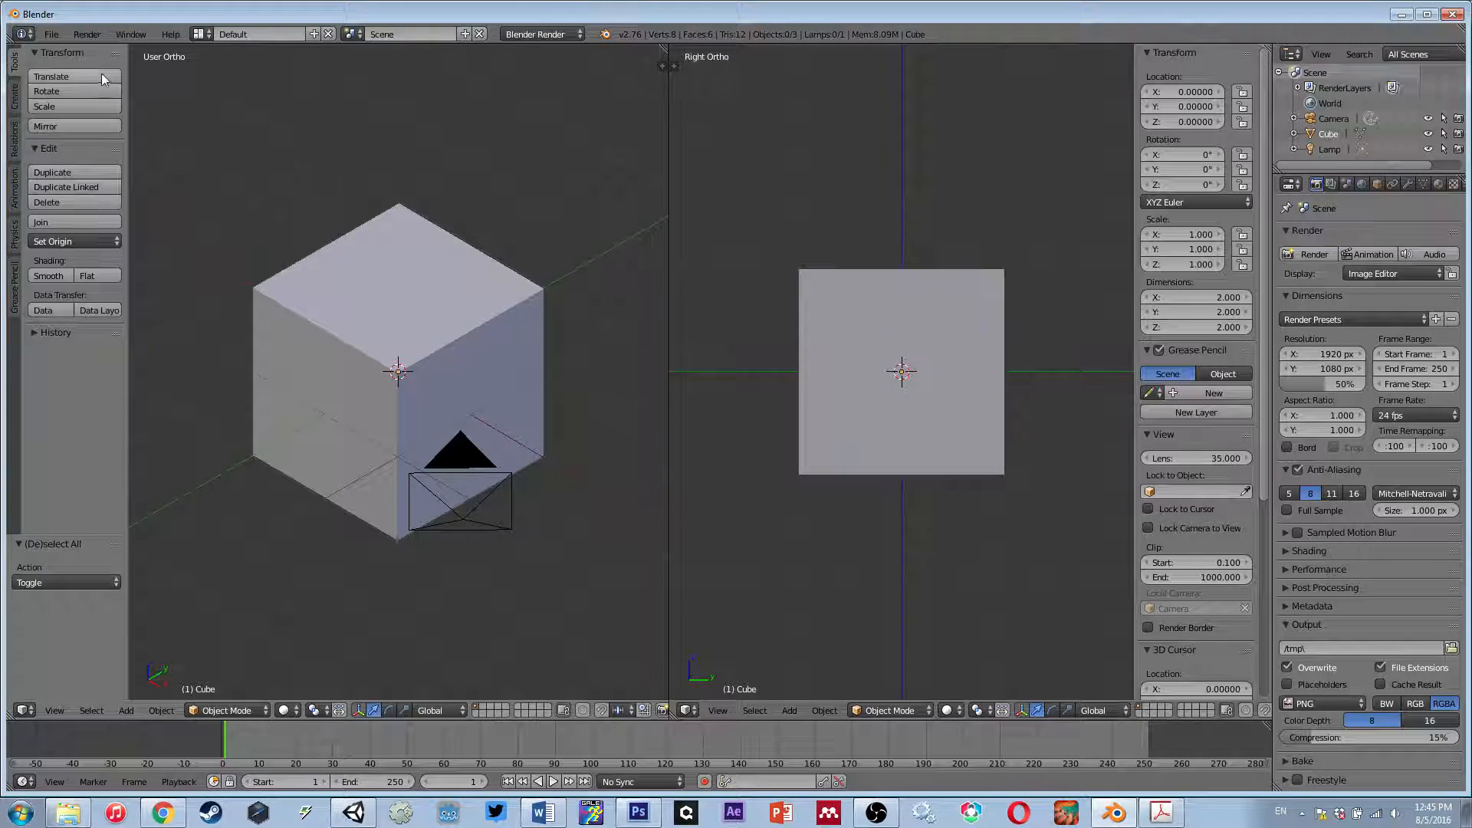
pyautogui.scroll(-1, 404, 358)
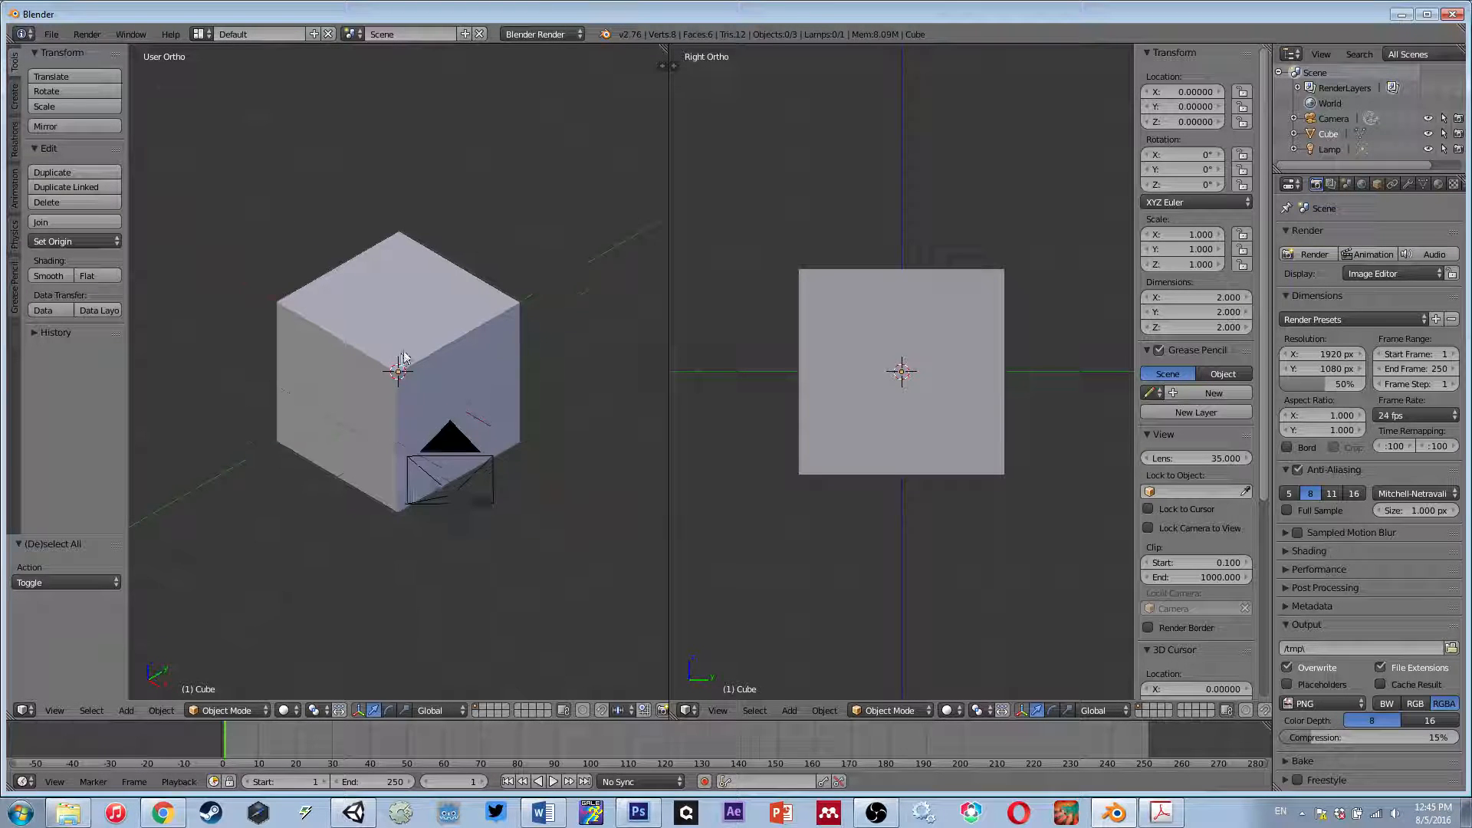
pyautogui.scroll(1, 404, 359)
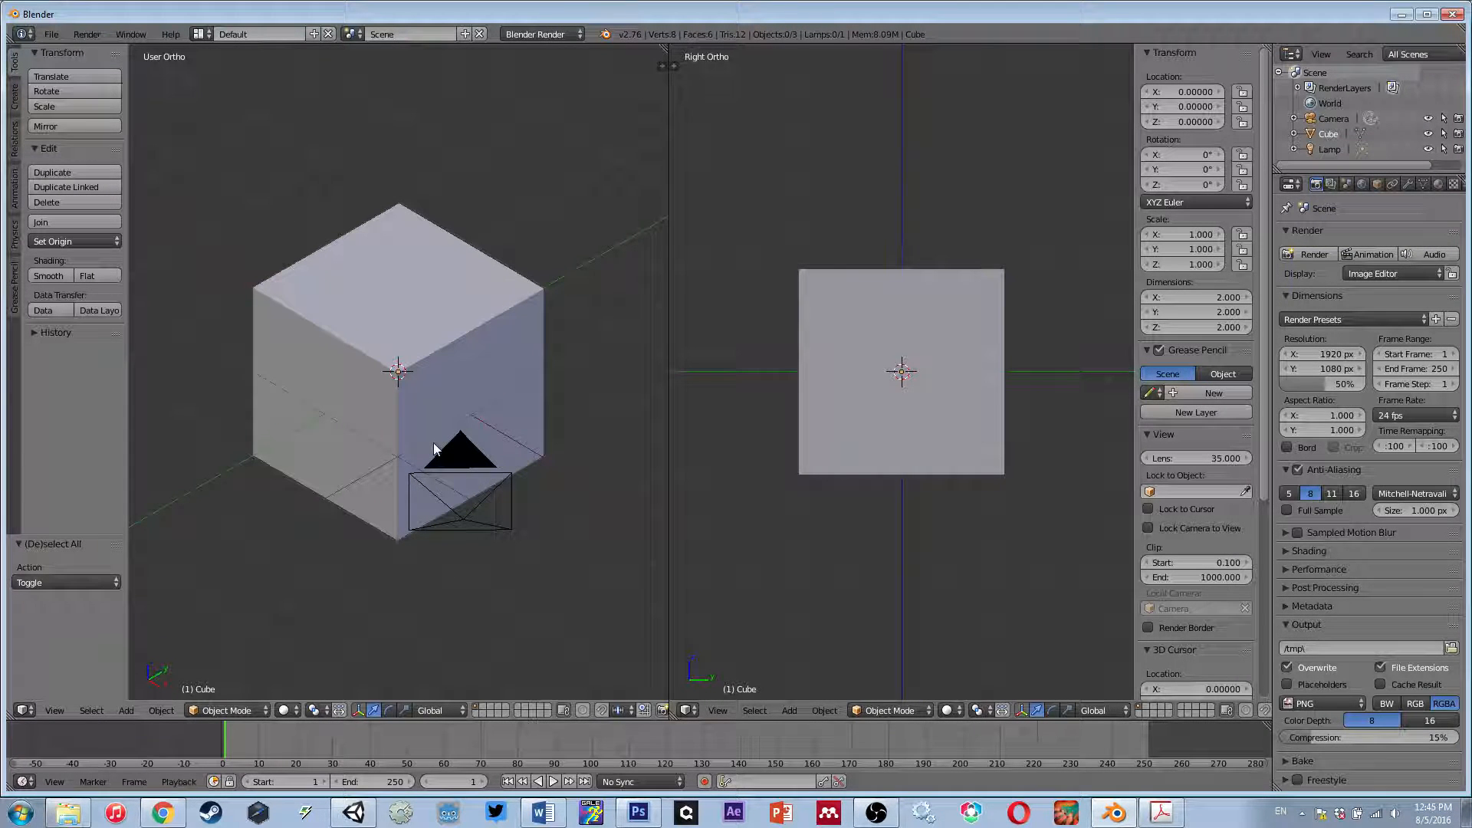
pyautogui.rightClick(471, 376)
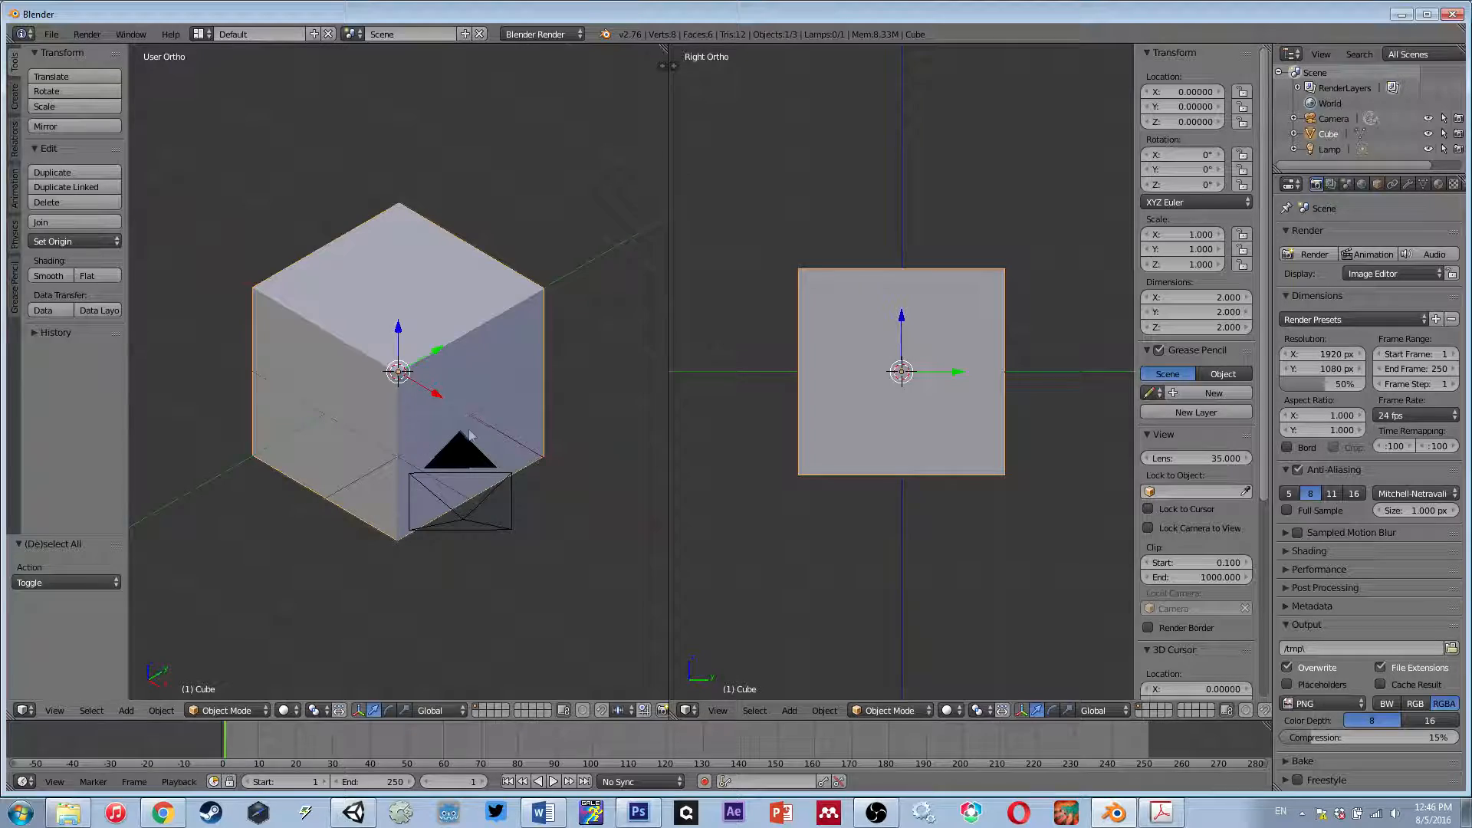
# - Try a free move, rotation and scaling of the reselected cube, cancelling each transformation
pyautogui.press('g')
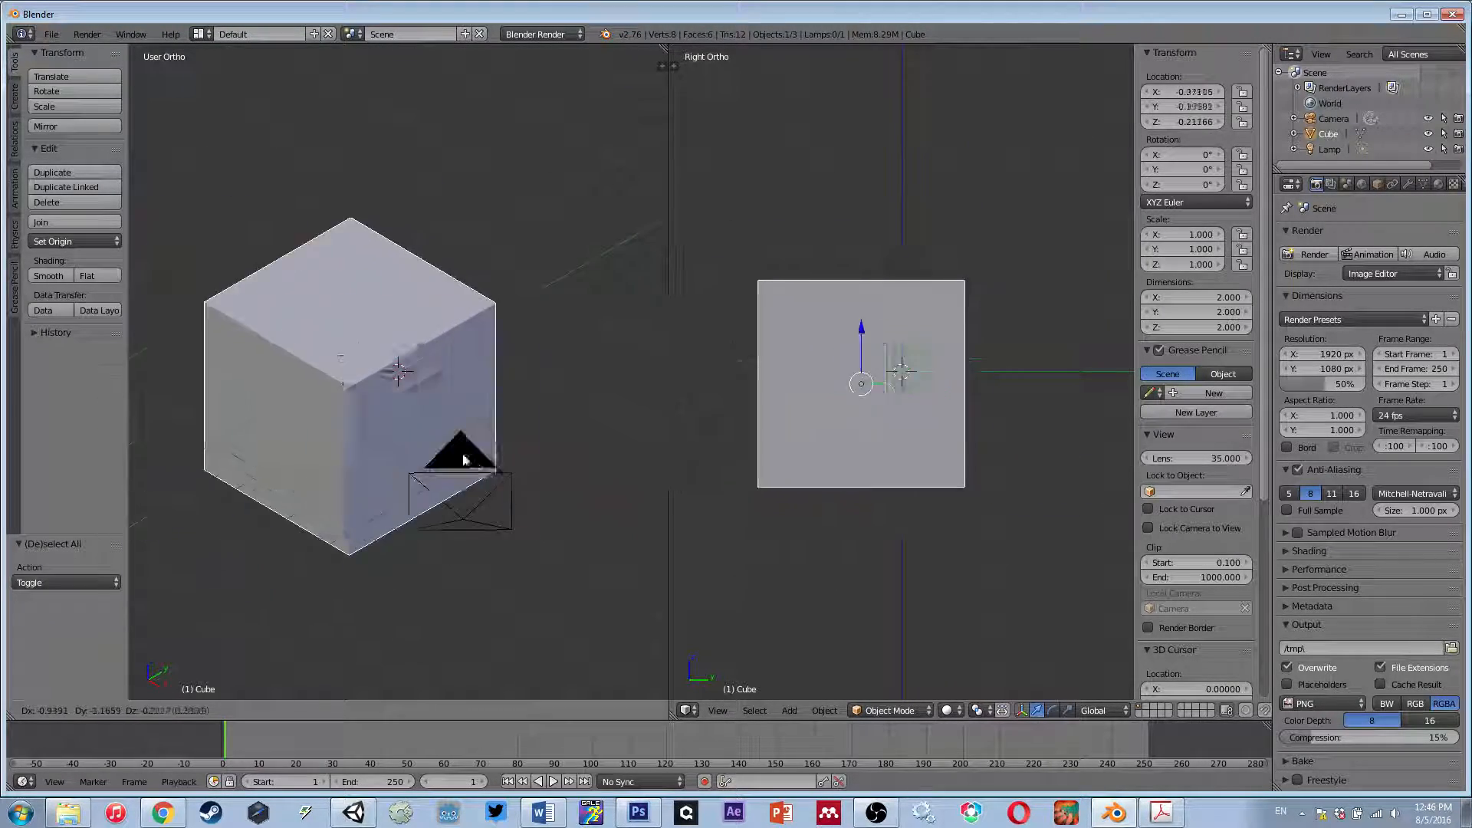
pyautogui.rightClick(471, 402)
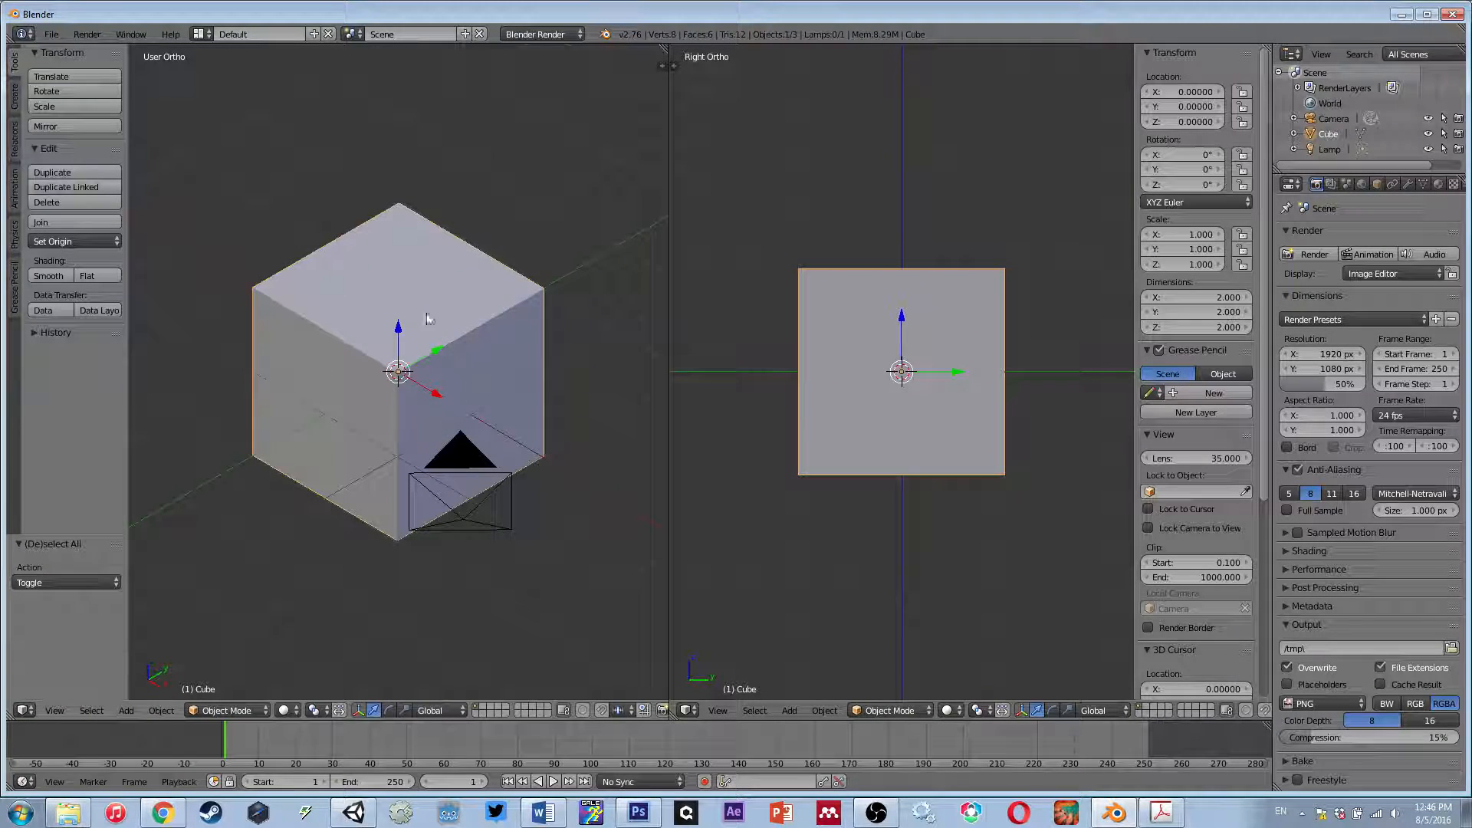
pyautogui.press('r')
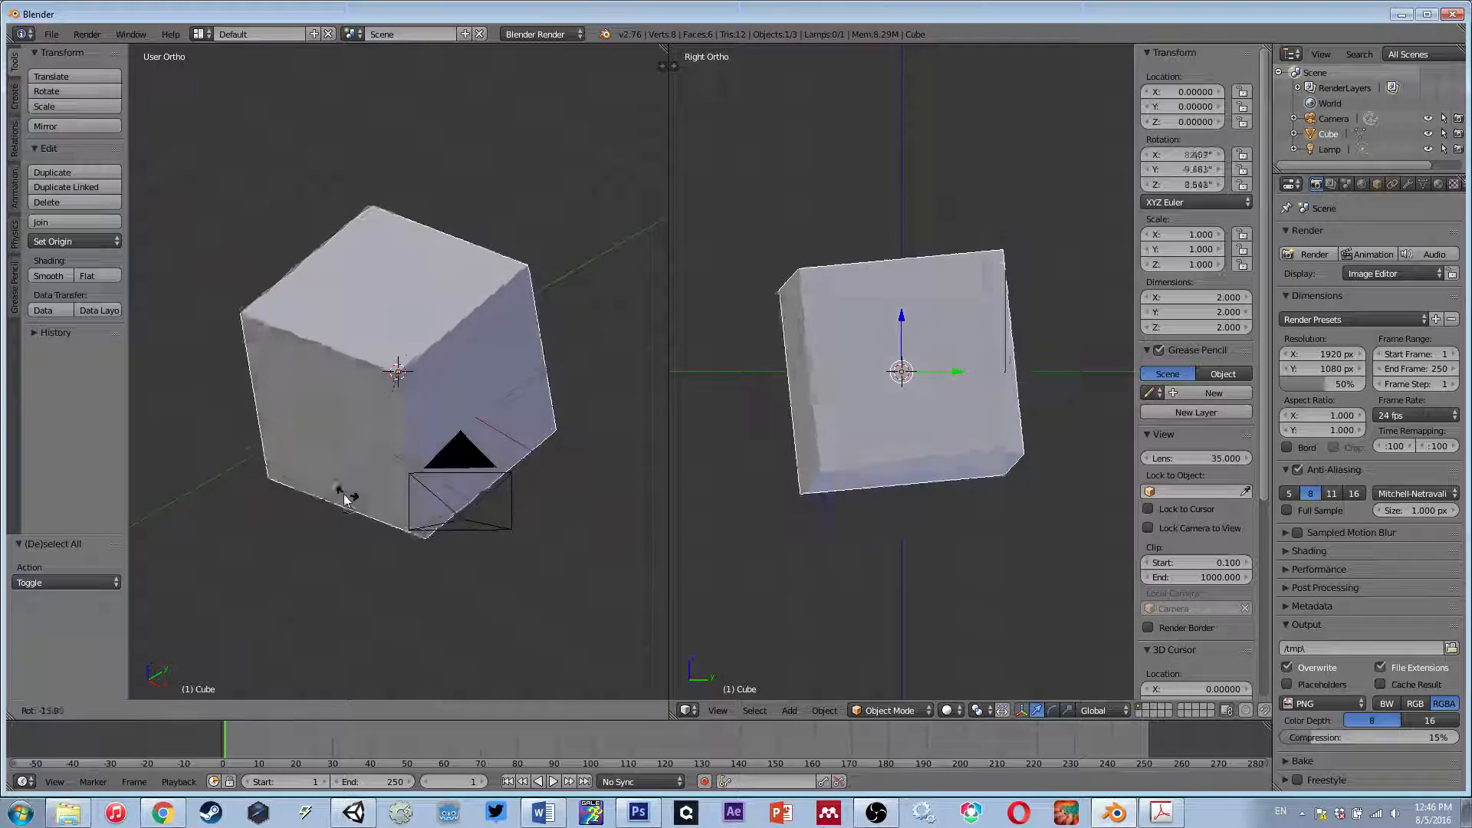
pyautogui.rightClick(334, 495)
pyautogui.press('s')
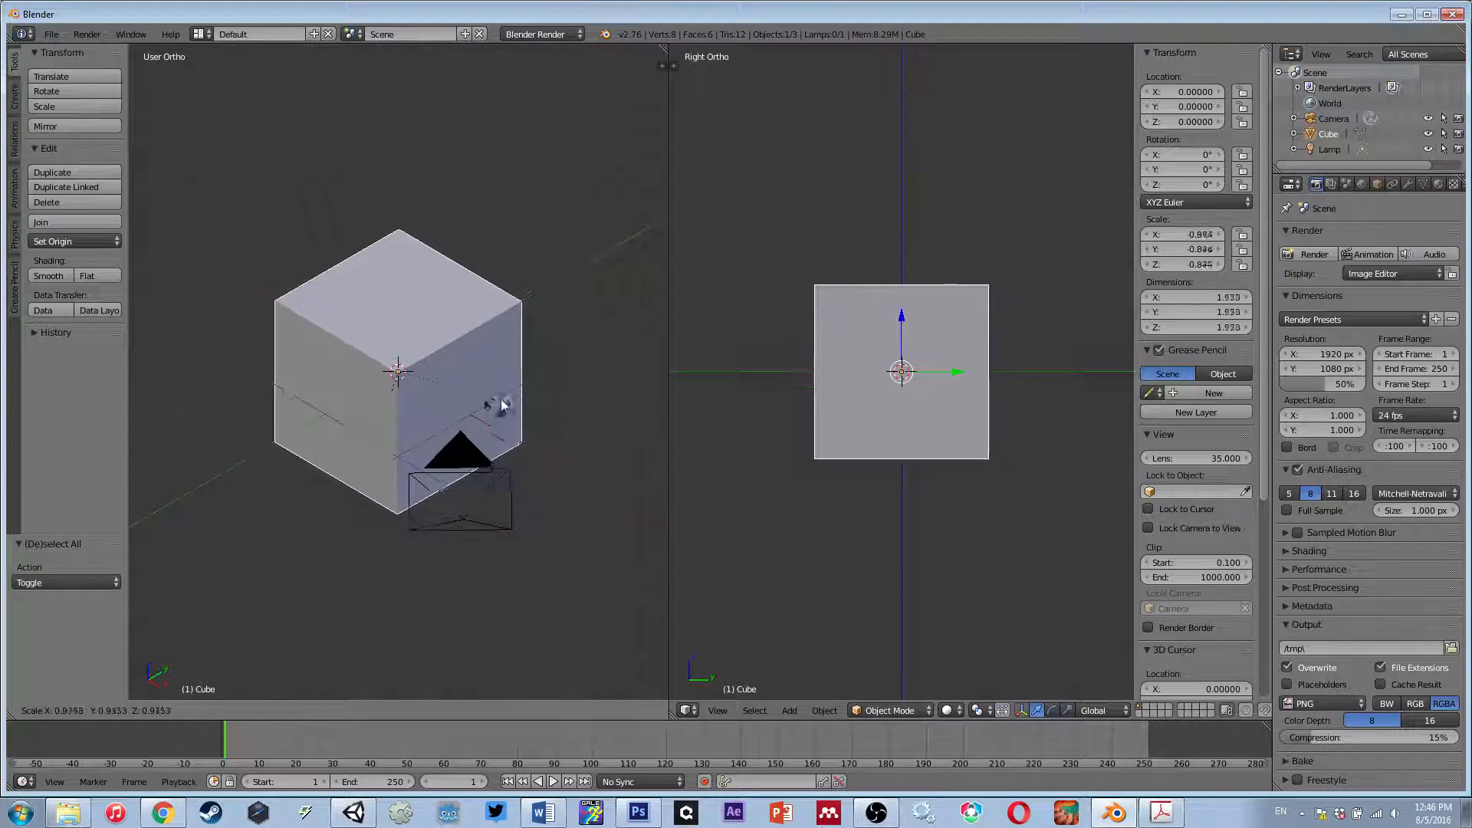
pyautogui.rightClick(462, 406)
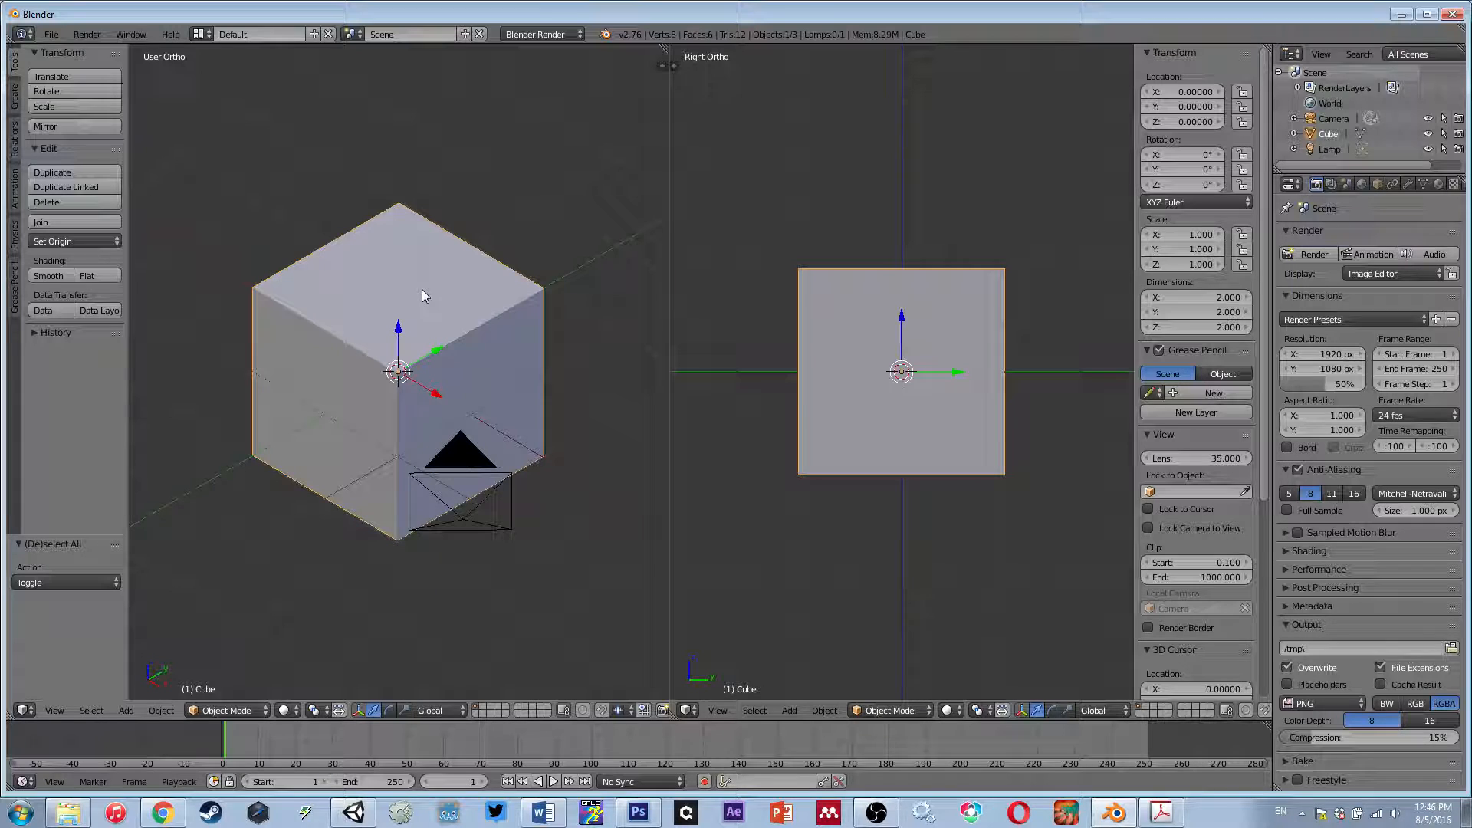
# - Try grabbing the cube once more in the User Ortho view and cancel the move
pyautogui.scroll(-2, 431, 390)
pyautogui.scroll(2, 431, 391)
pyautogui.press('g')
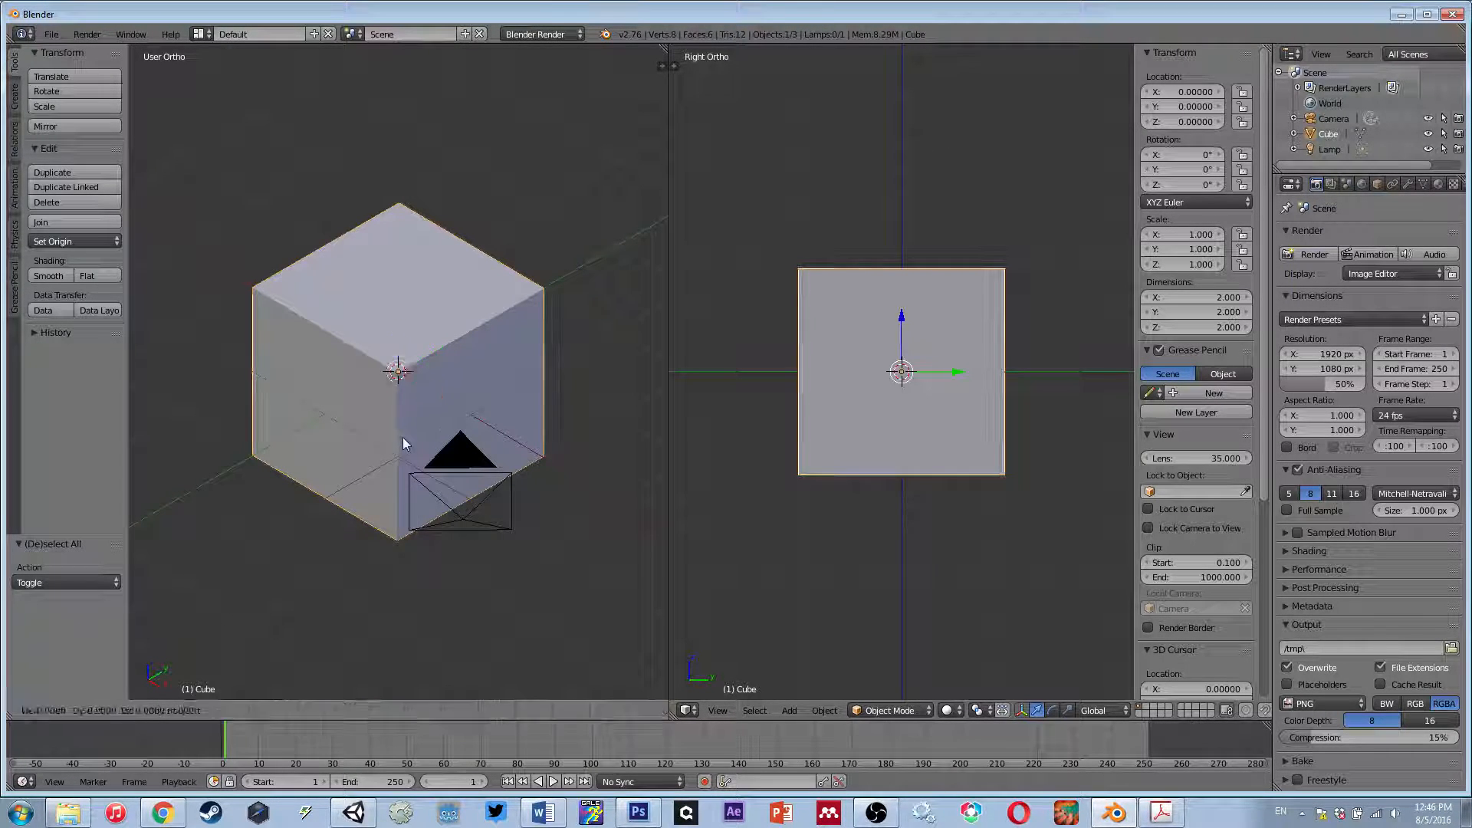
pyautogui.press('Escape')
# - Select the camera in the User Ortho view and try moving it freely twice, cancelling each move
pyautogui.scroll(-8, 414, 430)
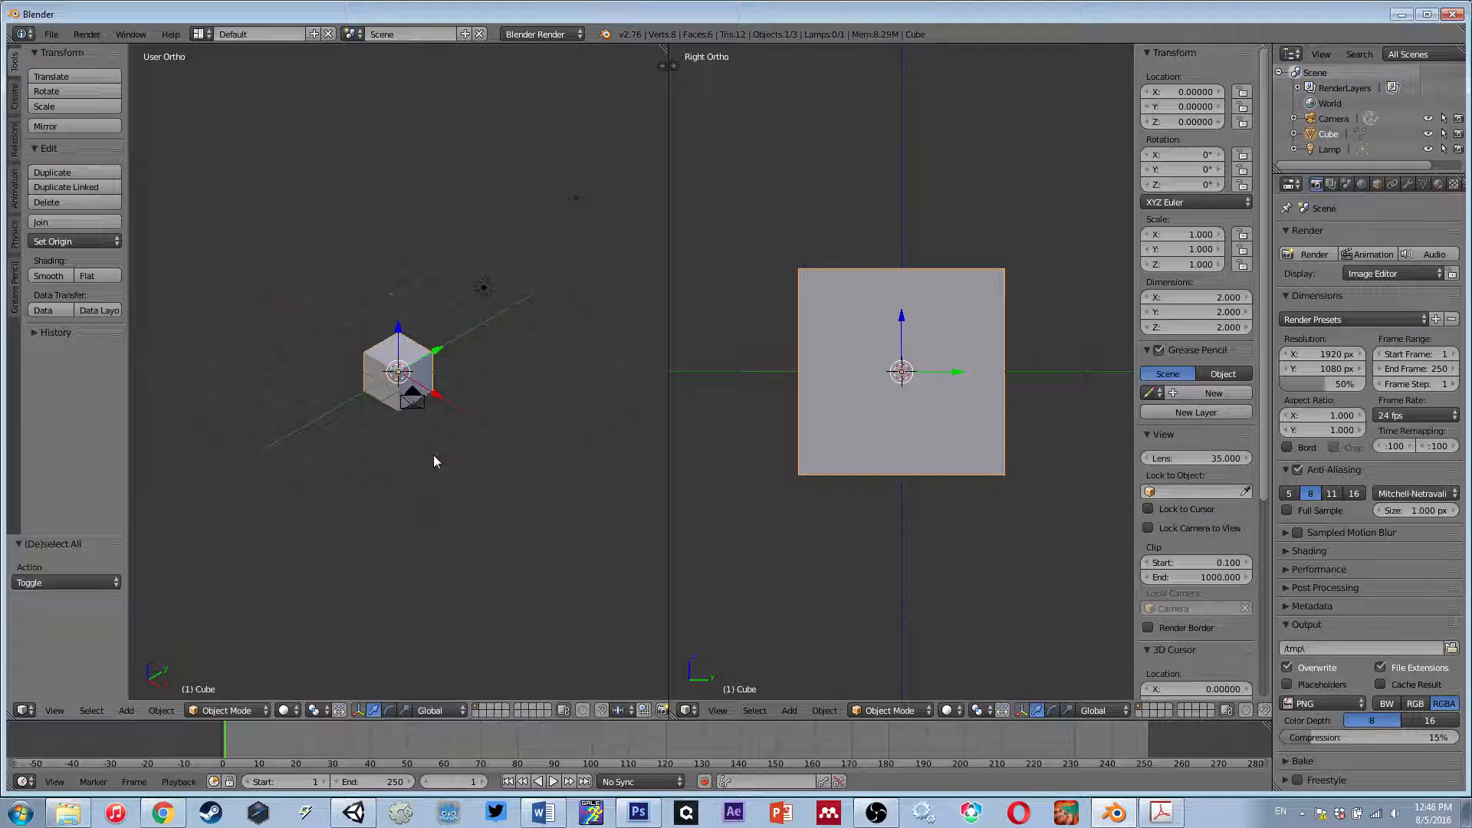
pyautogui.scroll(4, 434, 454)
pyautogui.scroll(-1, 346, 392)
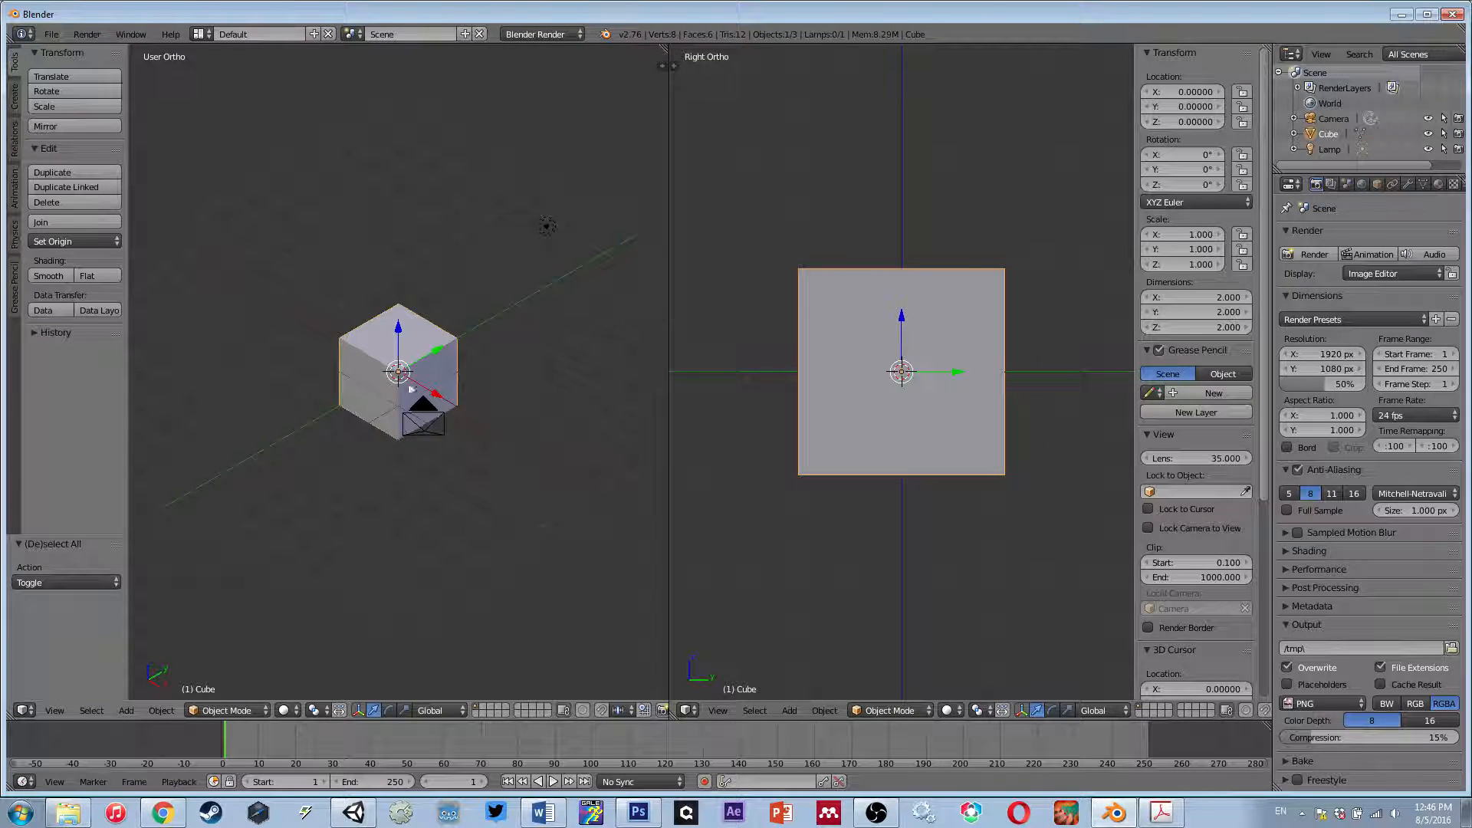
pyautogui.rightClick(423, 427)
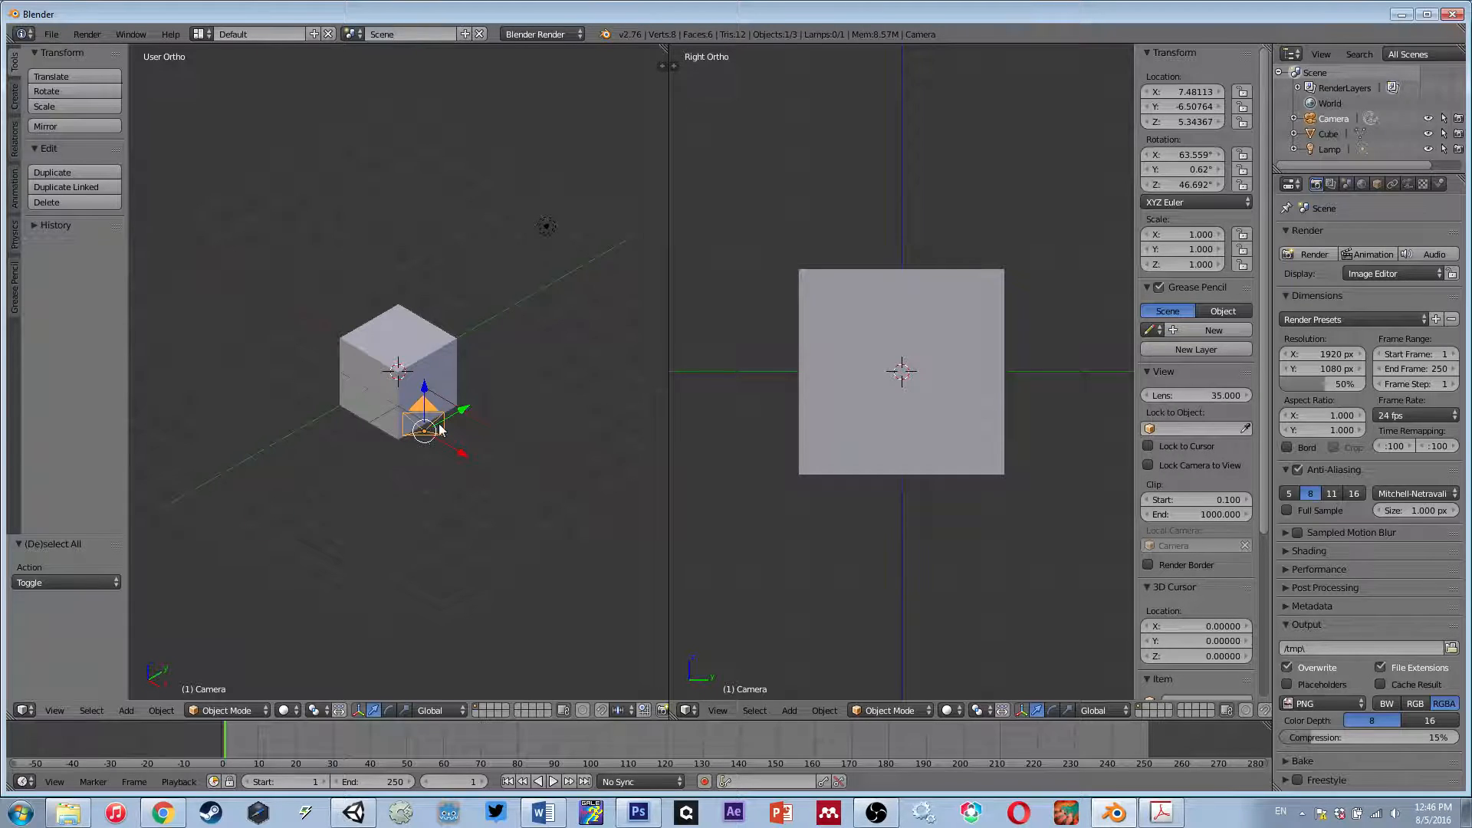
pyautogui.press('g')
pyautogui.press('Escape')
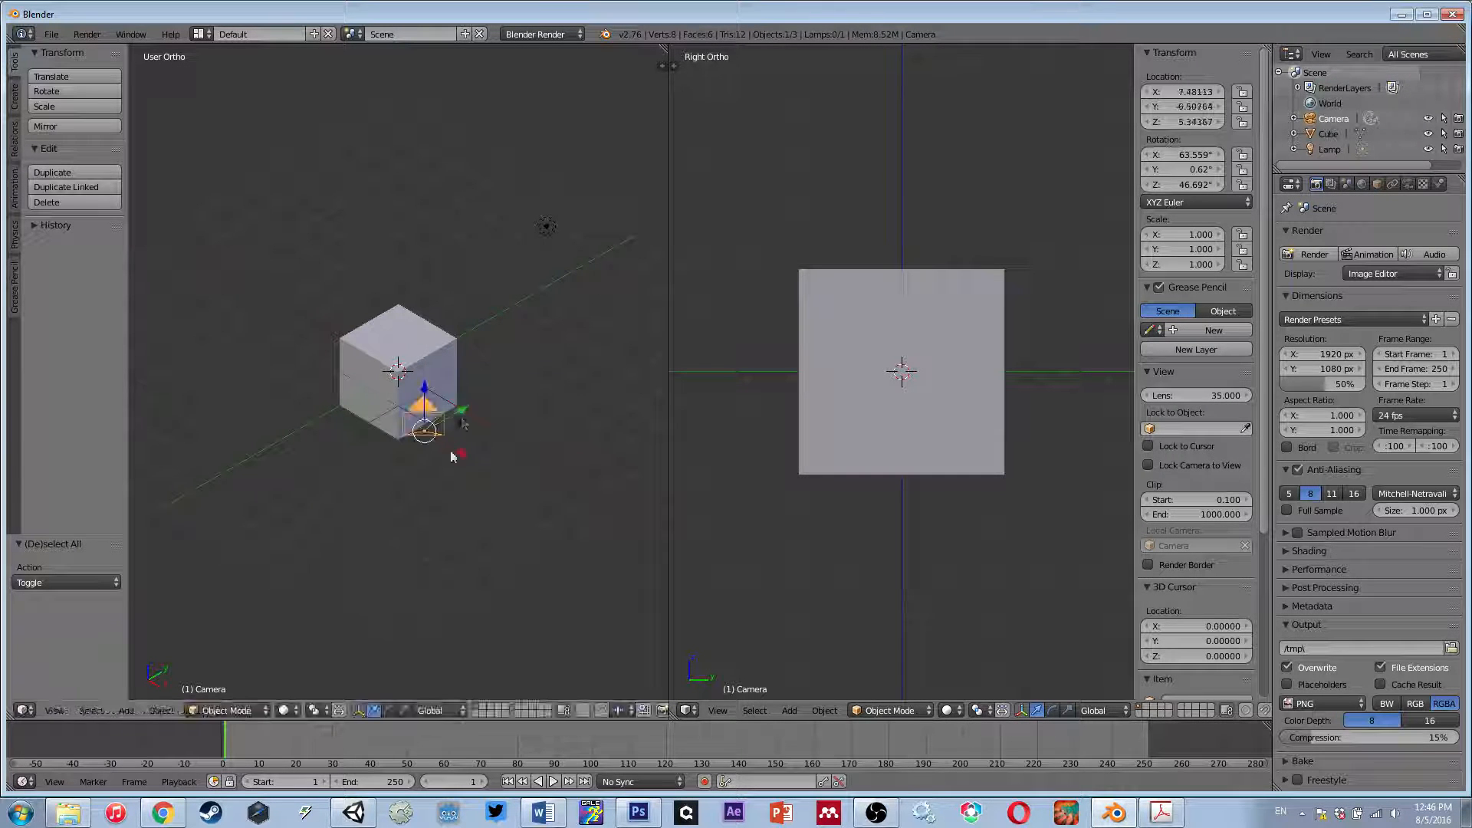
pyautogui.press('g')
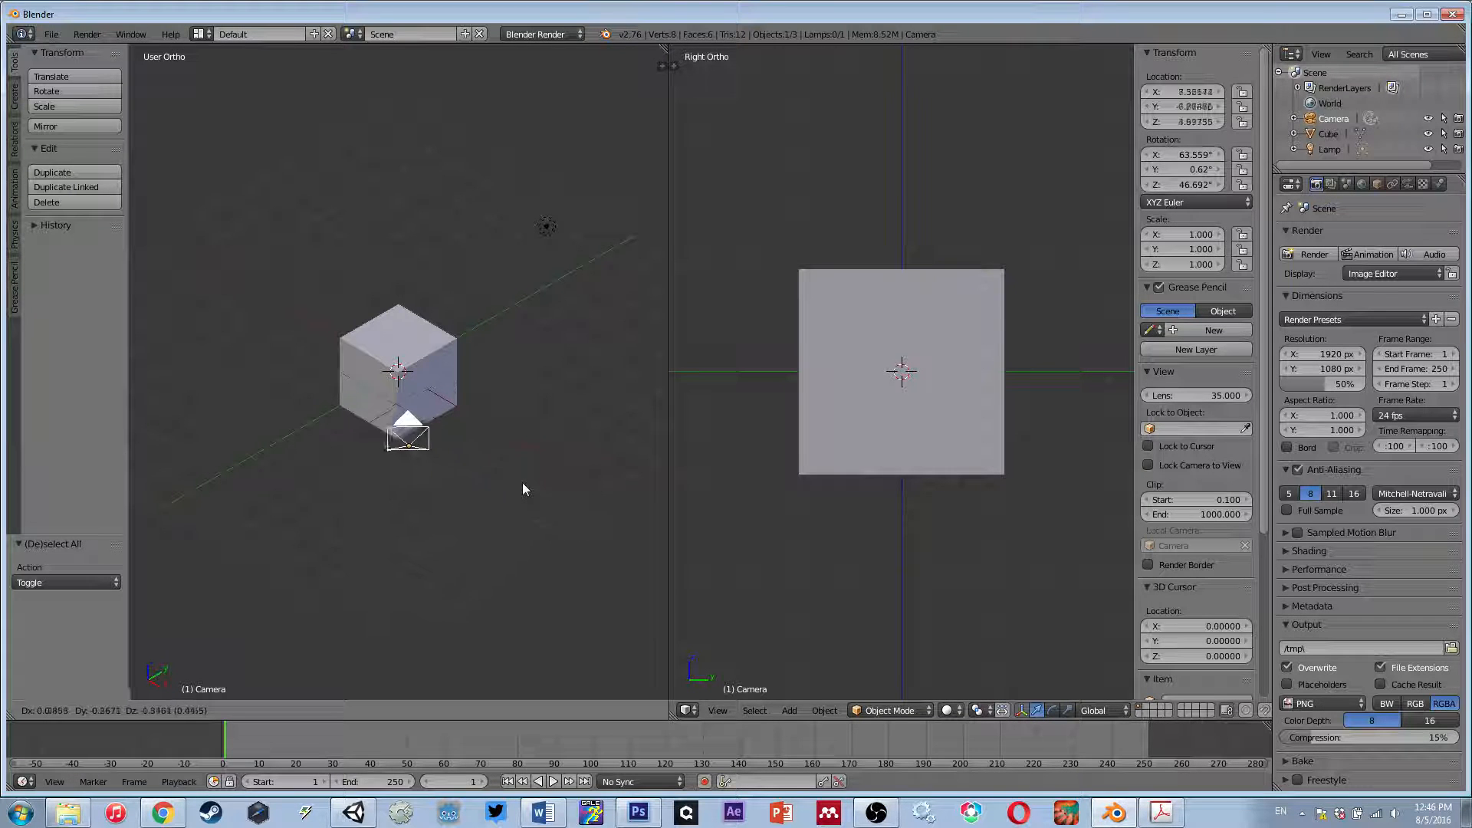
pyautogui.click(524, 503)
# - Select the lamp and try moving it freely, cancelling the move
pyautogui.rightClick(549, 228)
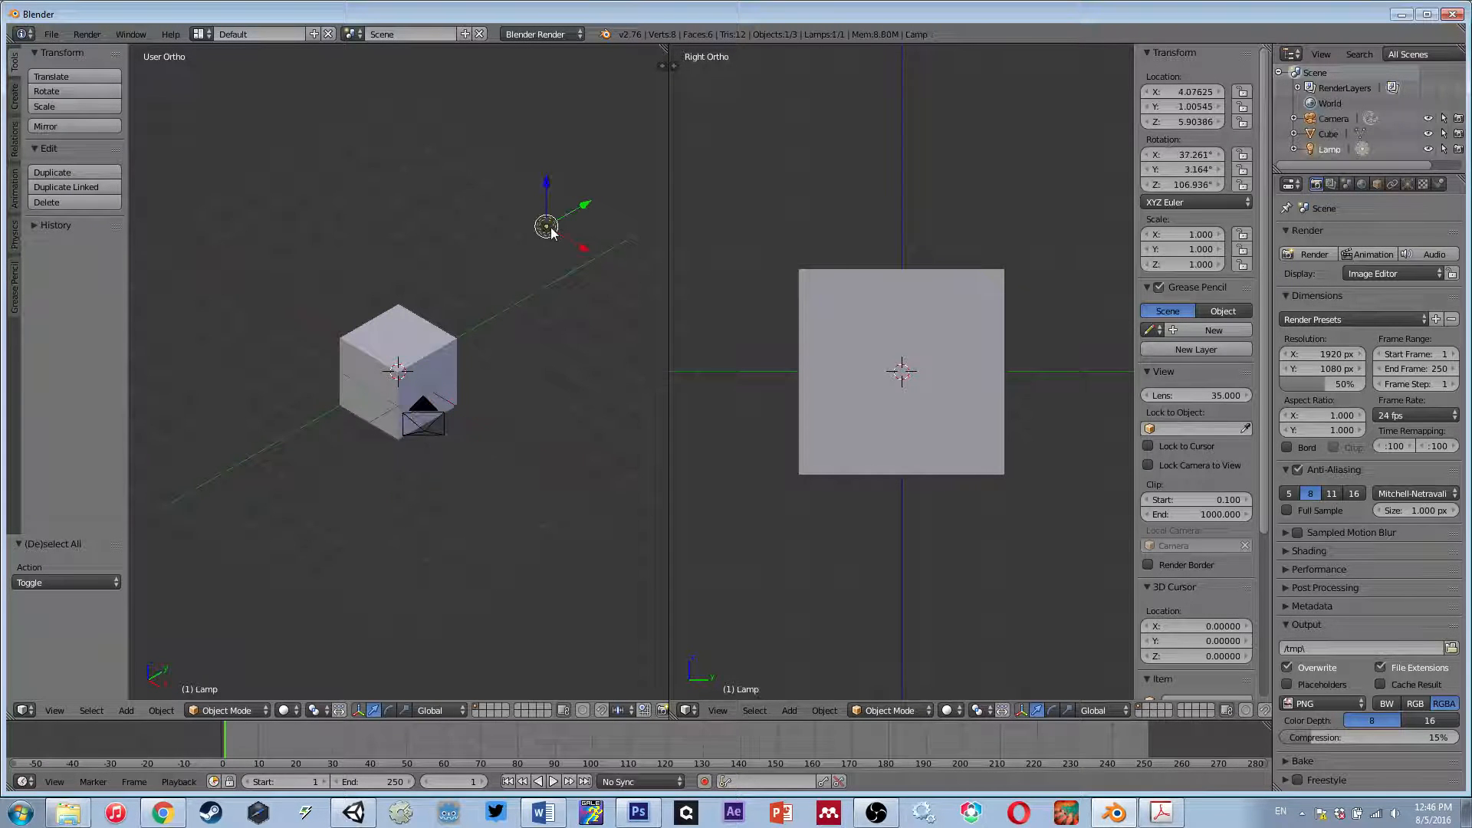
pyautogui.press('g')
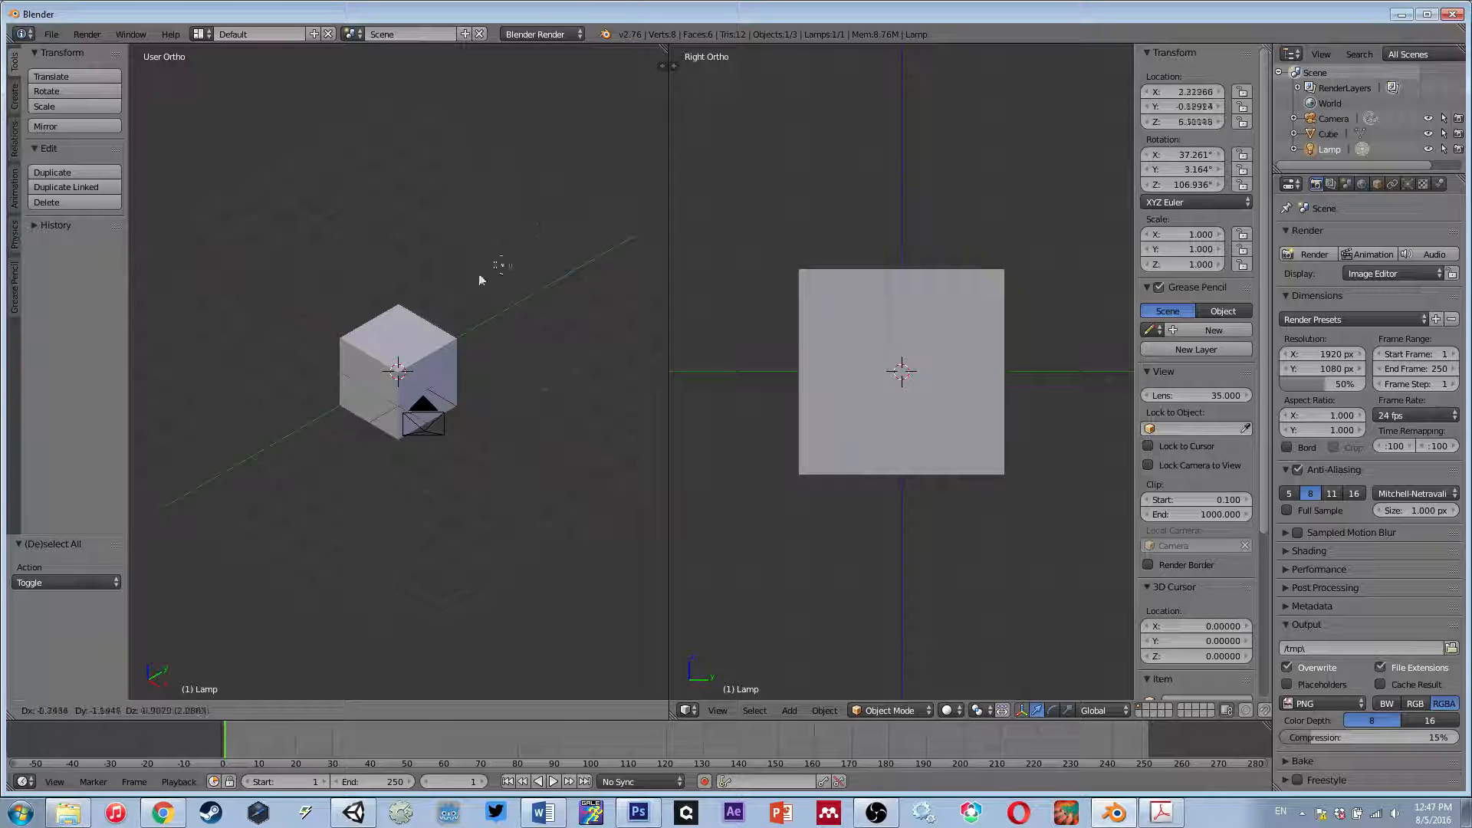
pyautogui.click(550, 232)
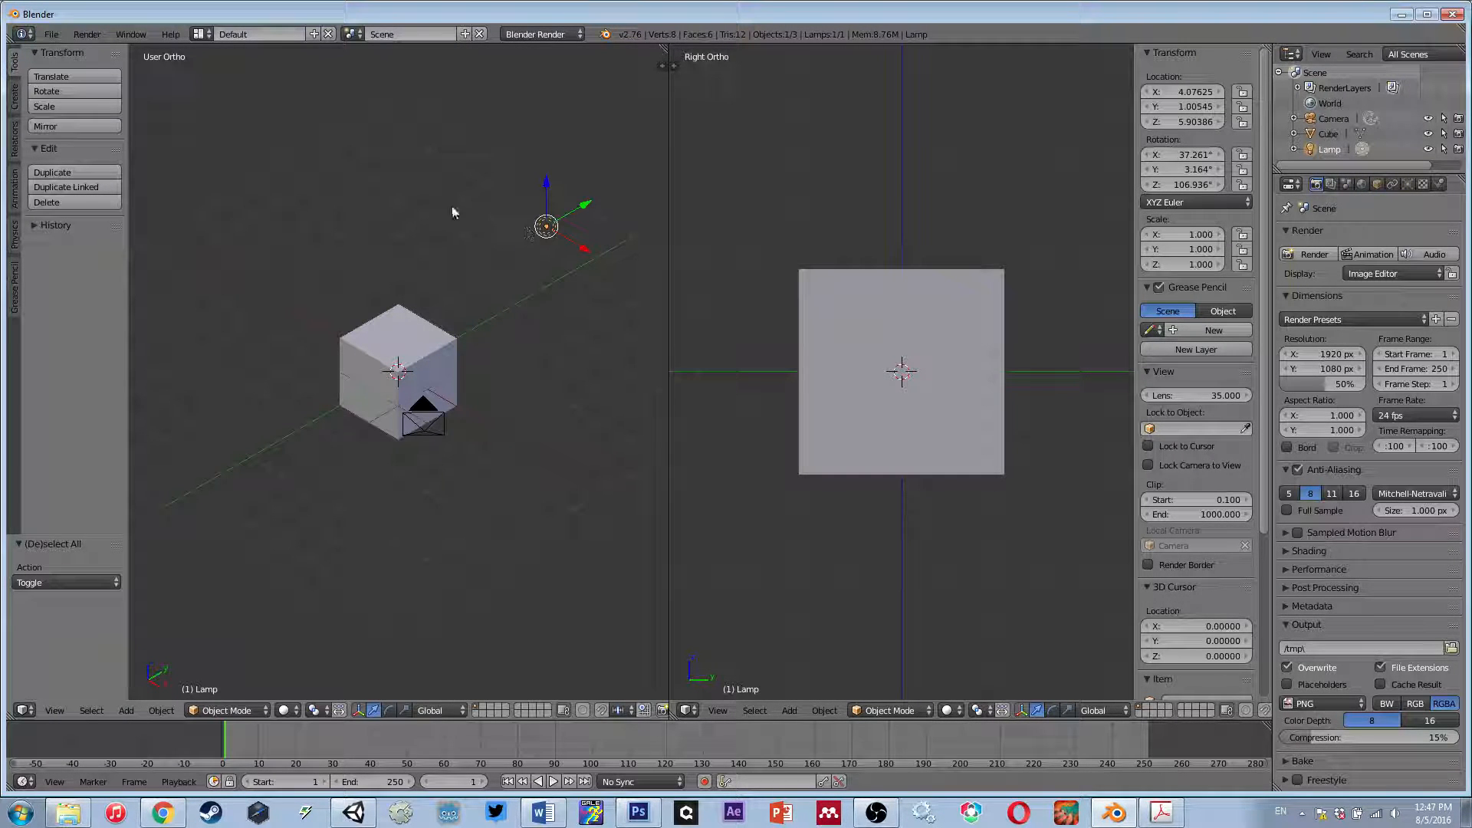
# - Select the cube again, enter Edit Mode and deselect its whole mesh
pyautogui.scroll(3, 425, 372)
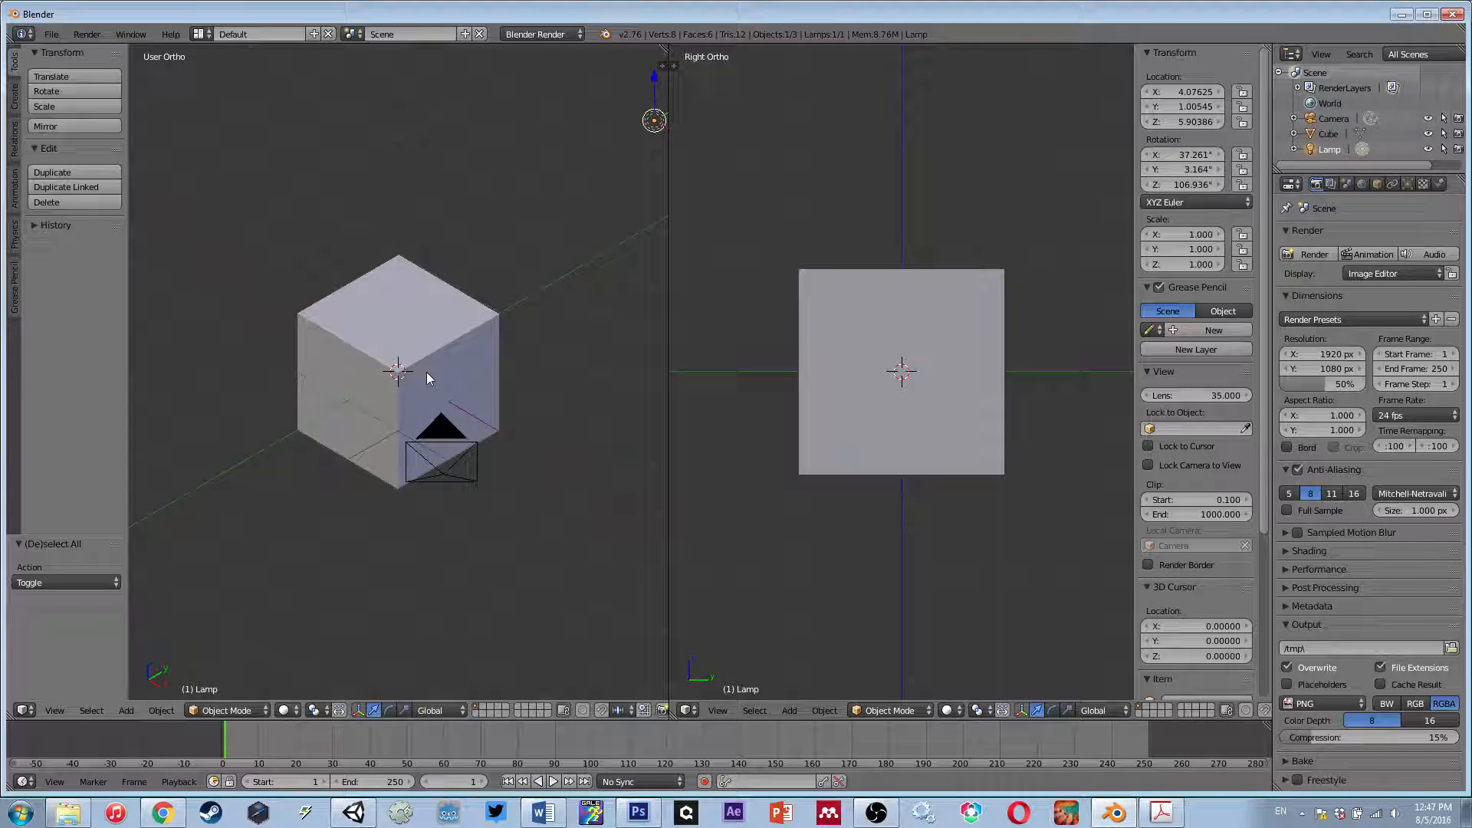
pyautogui.rightClick(452, 351)
pyautogui.scroll(1, 452, 351)
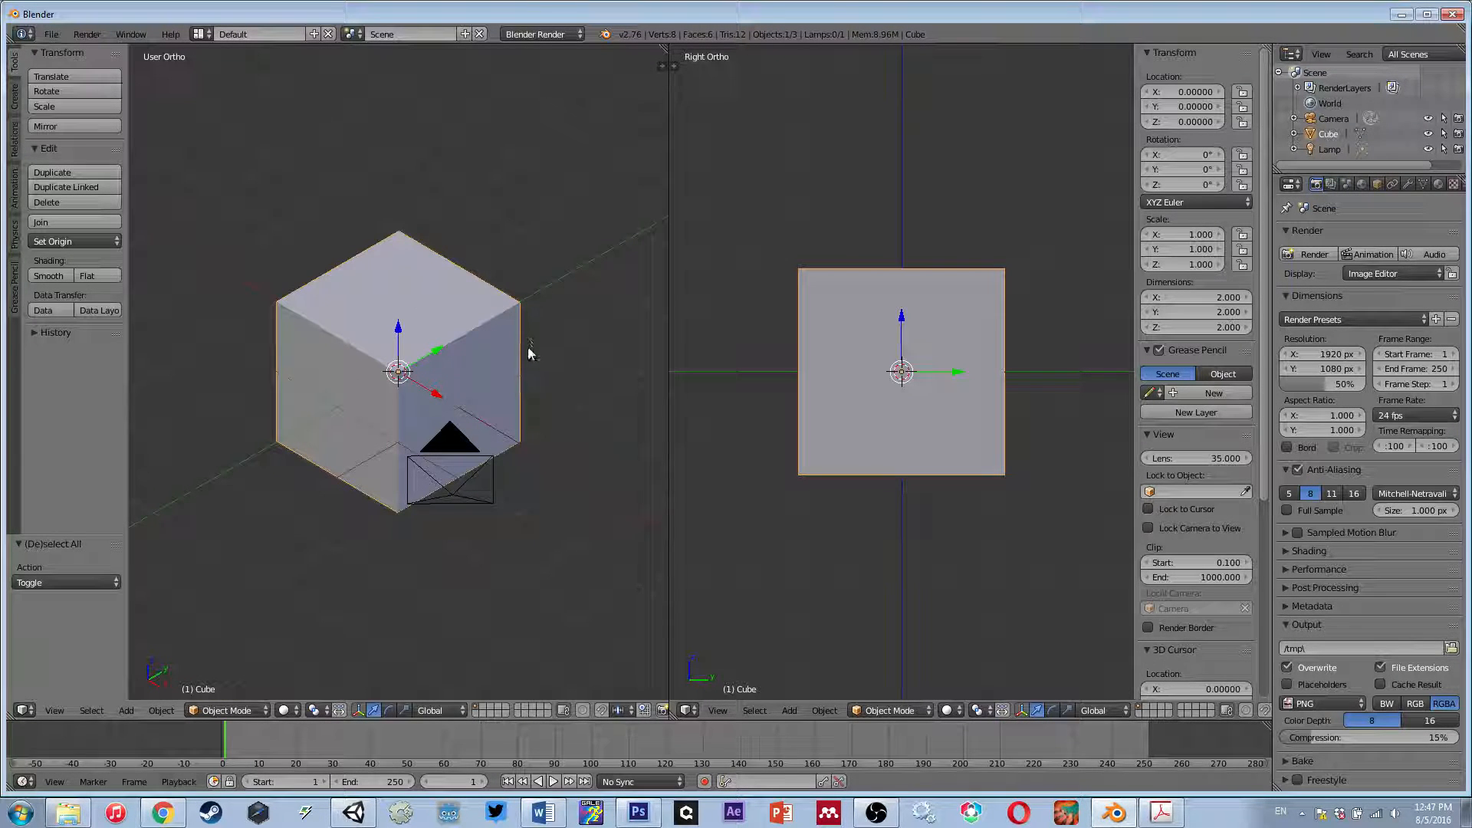
pyautogui.press('Tab')
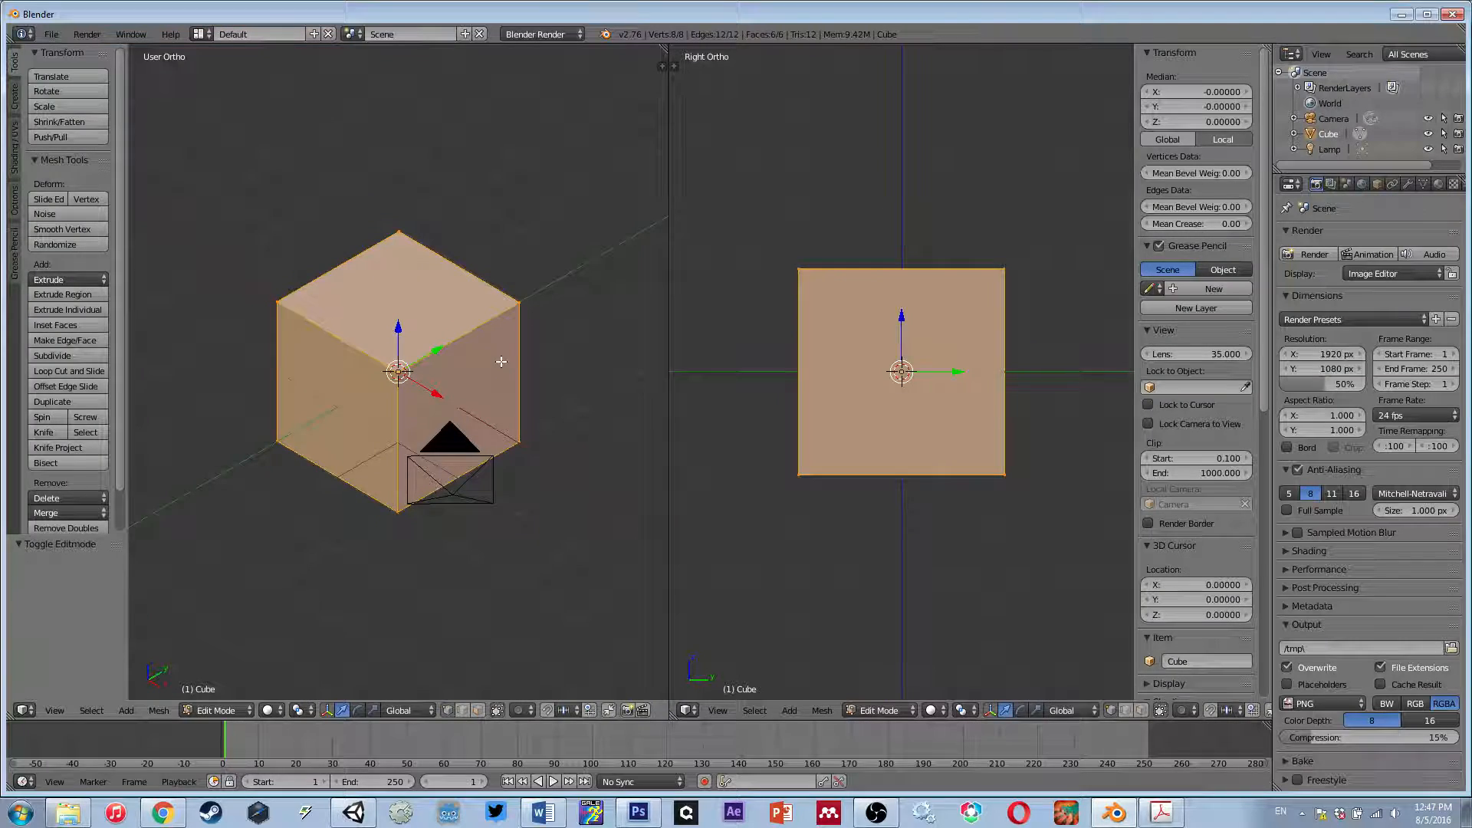
pyautogui.press('a')
pyautogui.scroll(3, 497, 371)
pyautogui.scroll(-1, 497, 372)
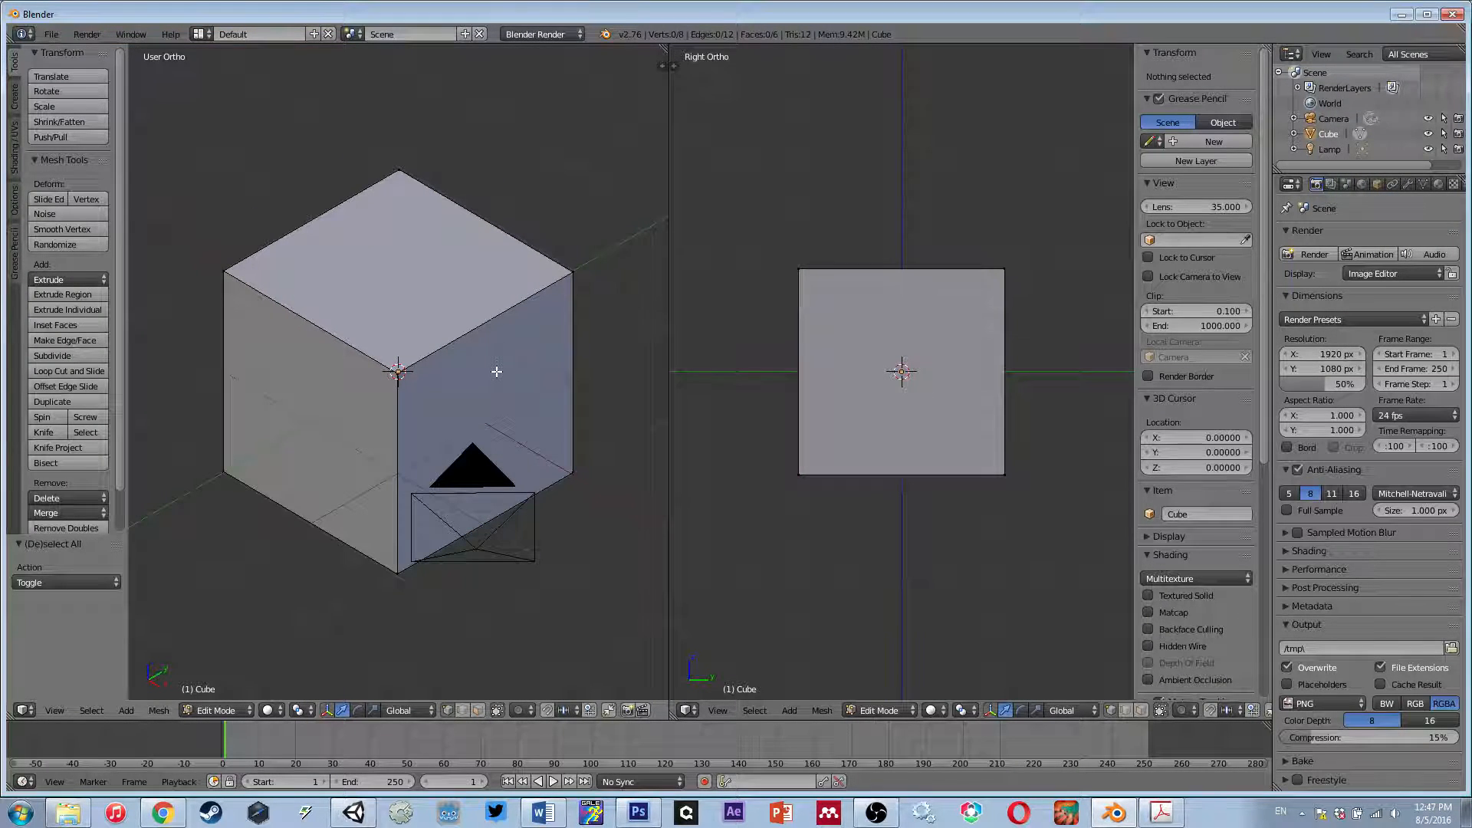
# - Select the cube's near upper corner vertex and clear the selection again
pyautogui.moveTo(414, 370)
pyautogui.mouseDown(button='middle')
pyautogui.moveTo(667, 319)
pyautogui.moveTo(551, 380)
pyautogui.moveTo(387, 354)
pyautogui.moveTo(246, 407)
pyautogui.moveTo(420, 349)
pyautogui.moveTo(401, 368)
pyautogui.moveTo(419, 371)
pyautogui.mouseUp(button='middle')
pyautogui.rightClick(409, 385)
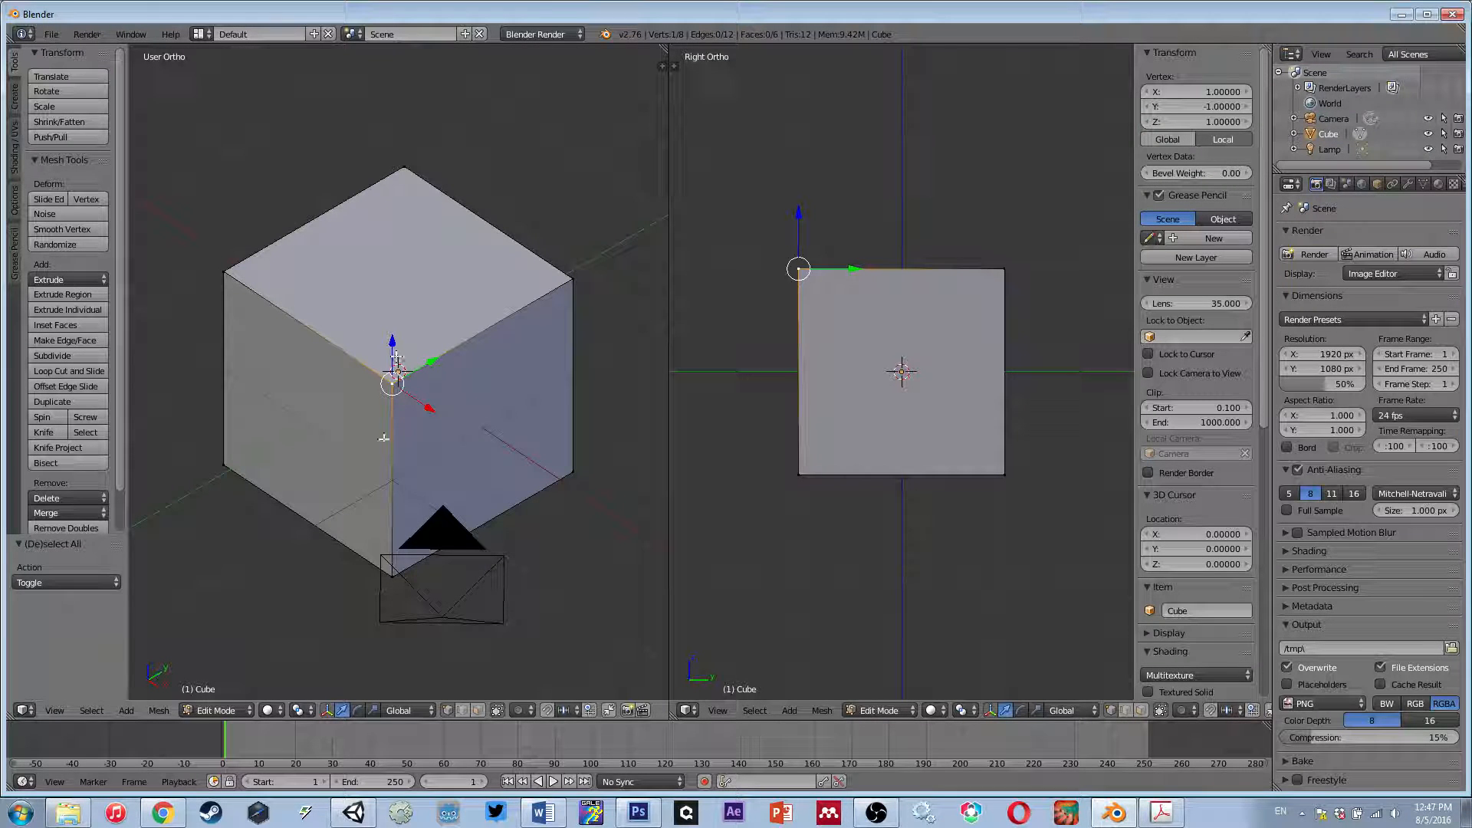
pyautogui.press('a')
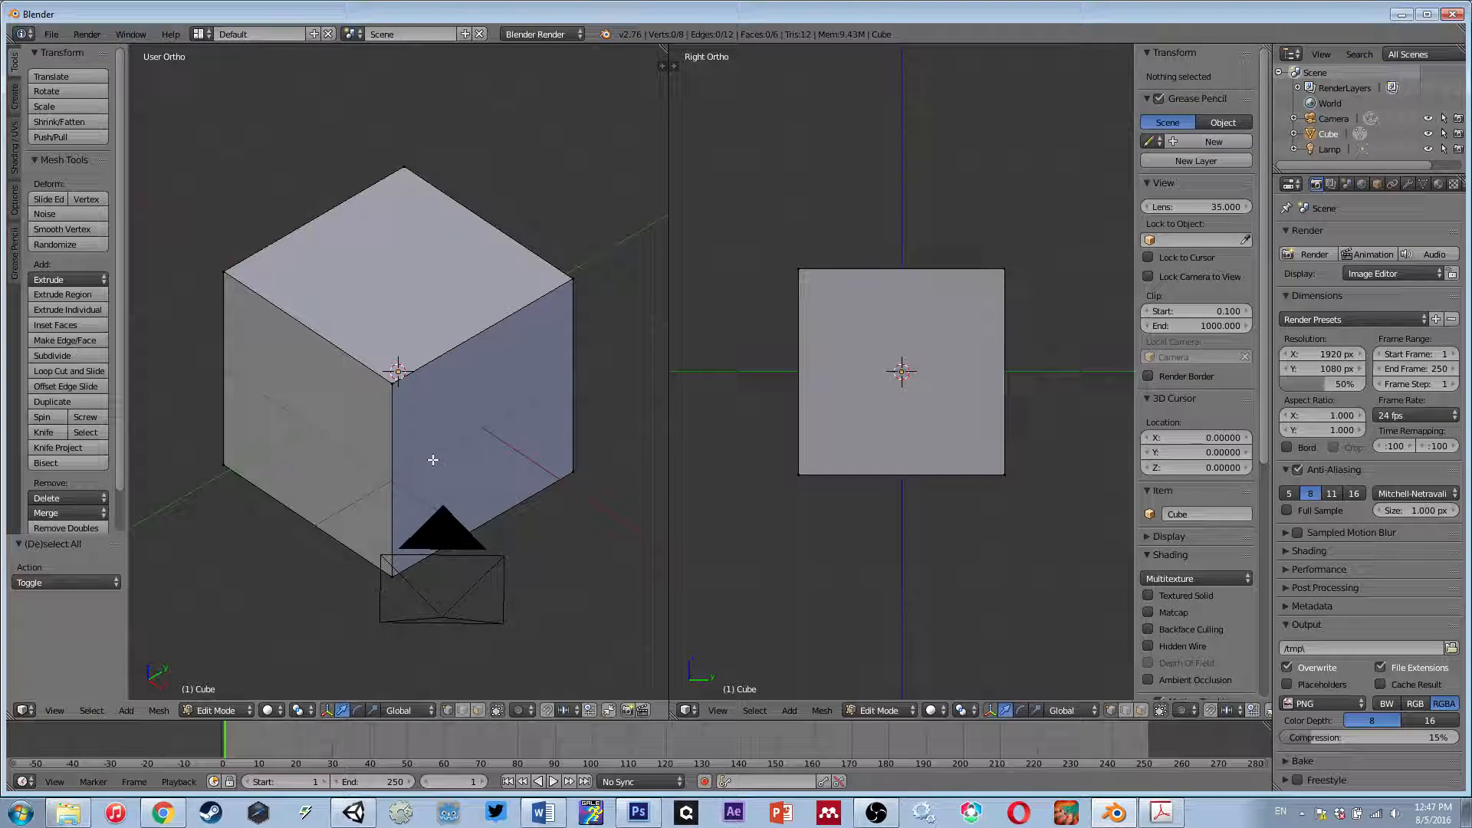
pyautogui.moveTo(433, 370); pyautogui.dragTo(437, 371, button='middle')
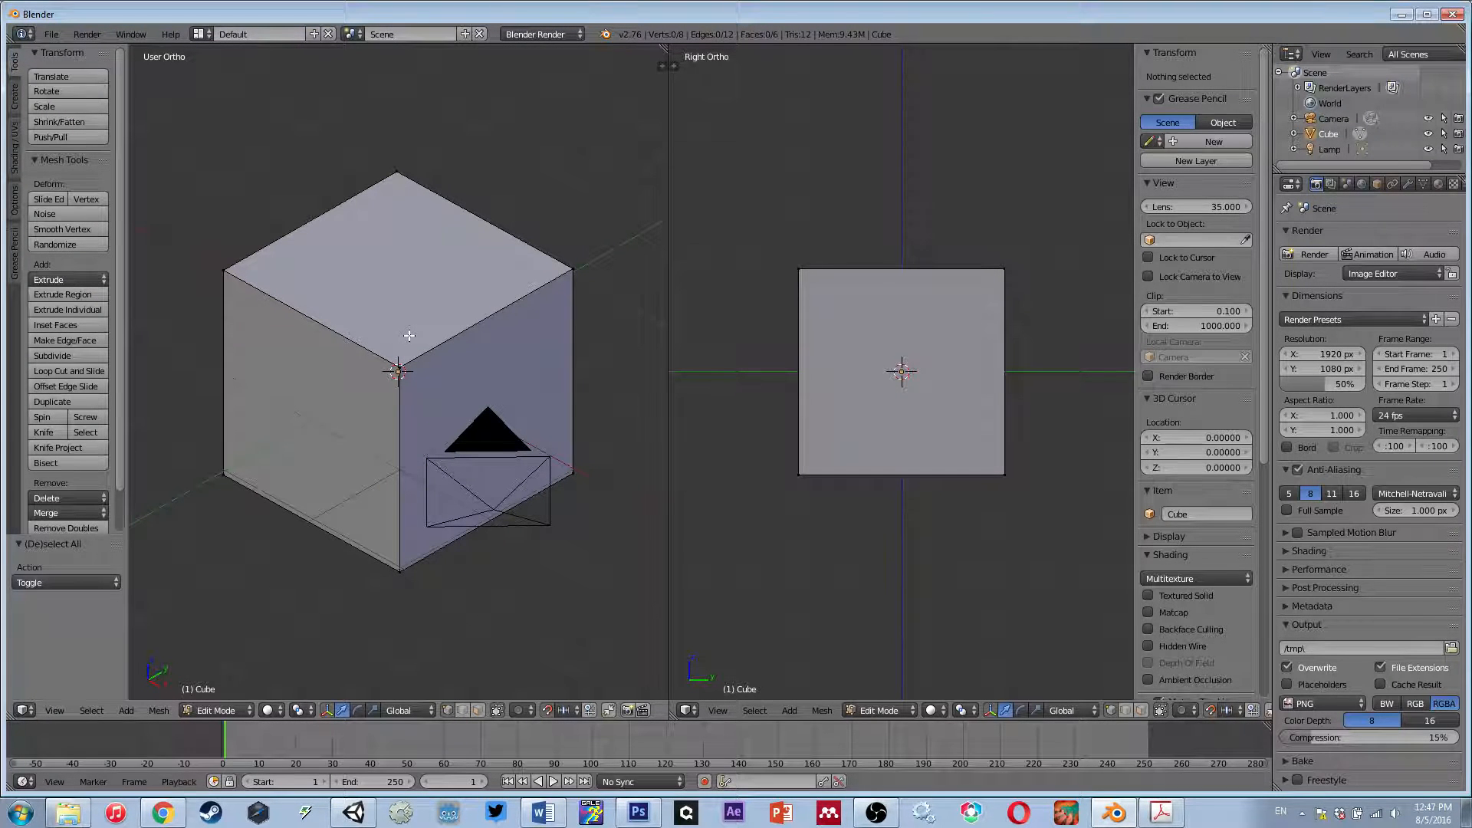
# - Set the mesh select mode to Vertex and select the cube's visible corner vertices one at a time
pyautogui.hotkey('ctrl', 'Tab')
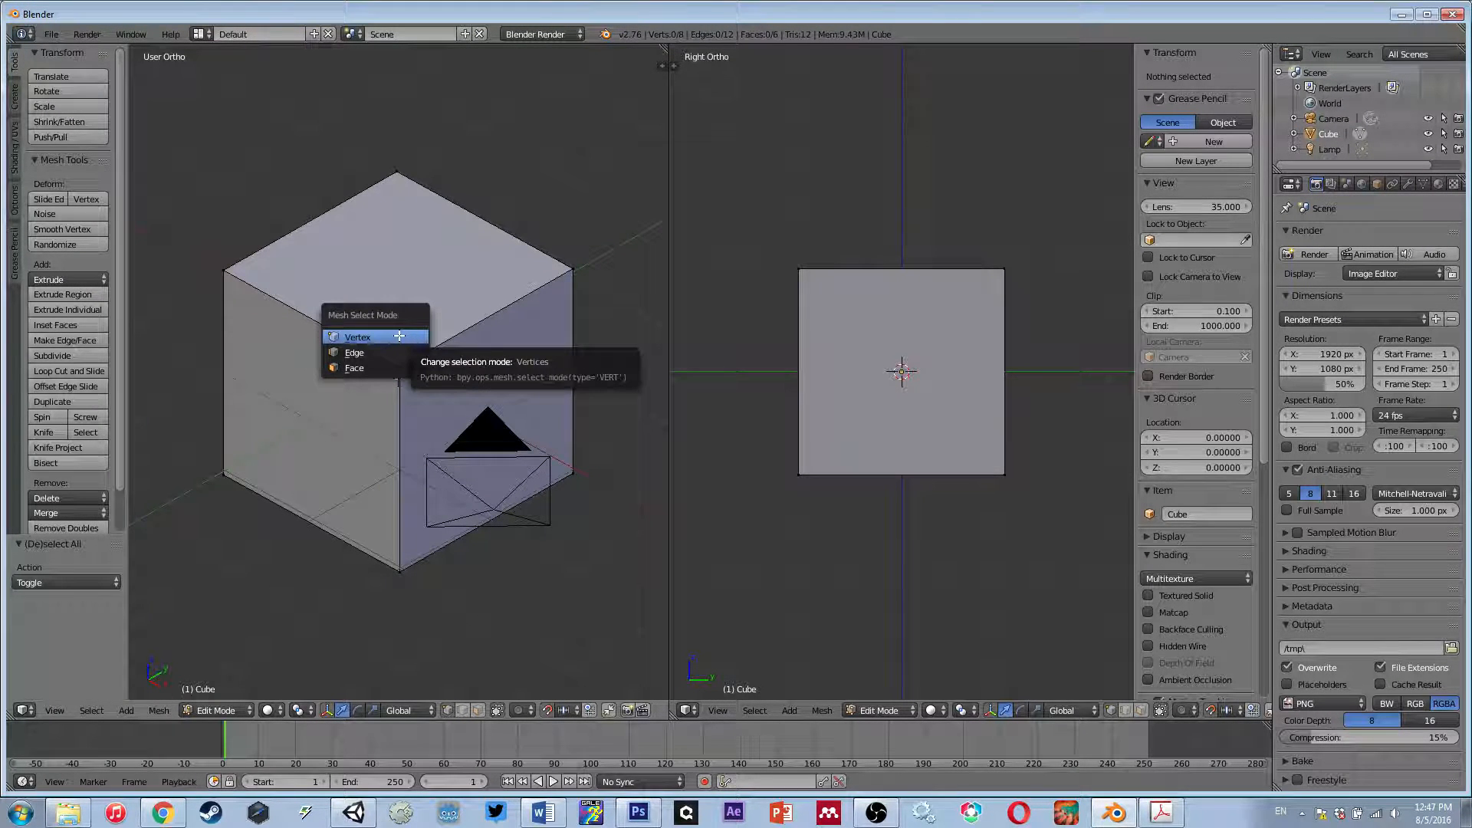
pyautogui.click(358, 336)
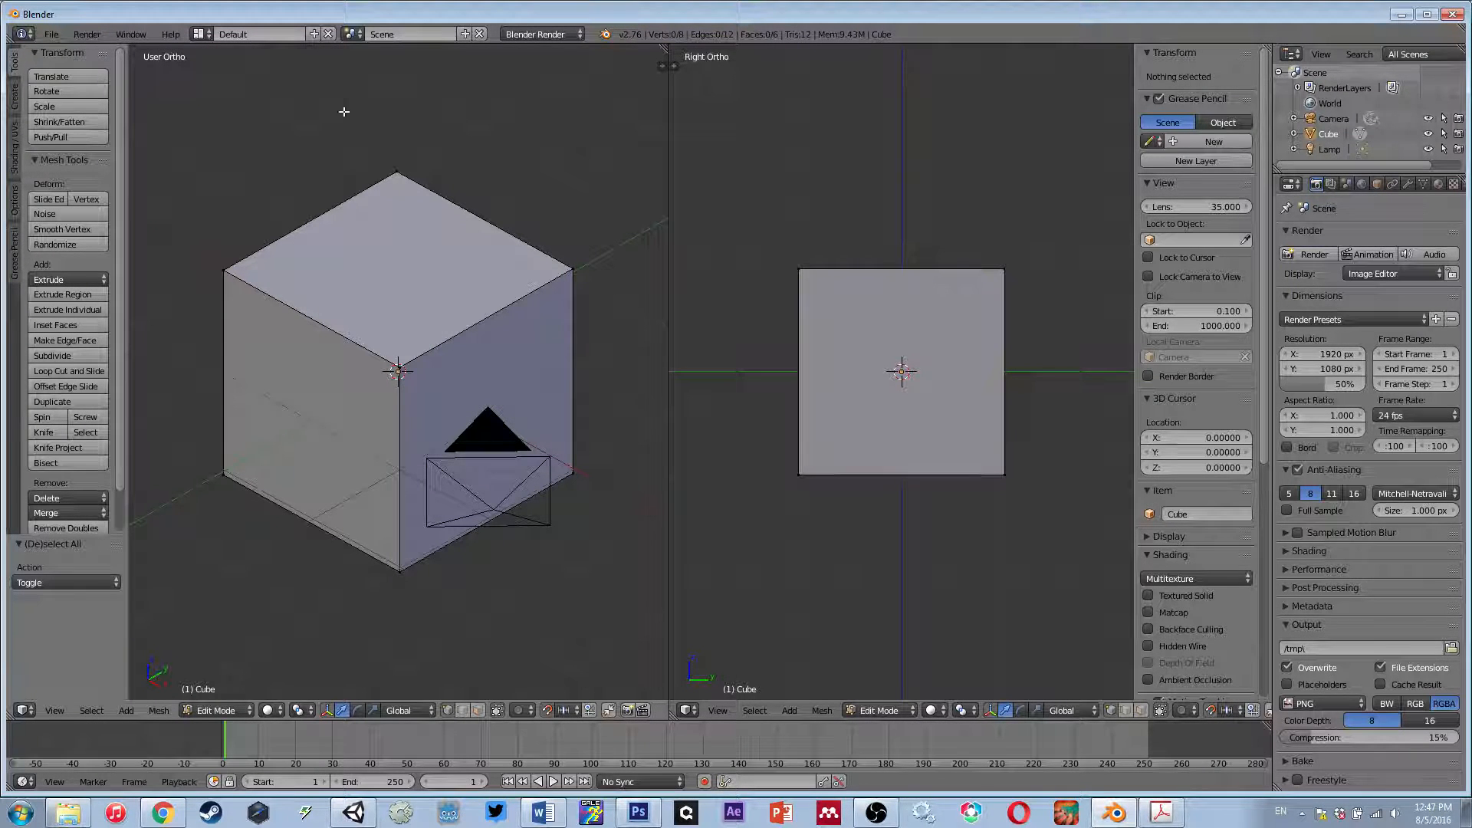
pyautogui.rightClick(397, 368)
pyautogui.rightClick(223, 269)
pyautogui.rightClick(397, 172)
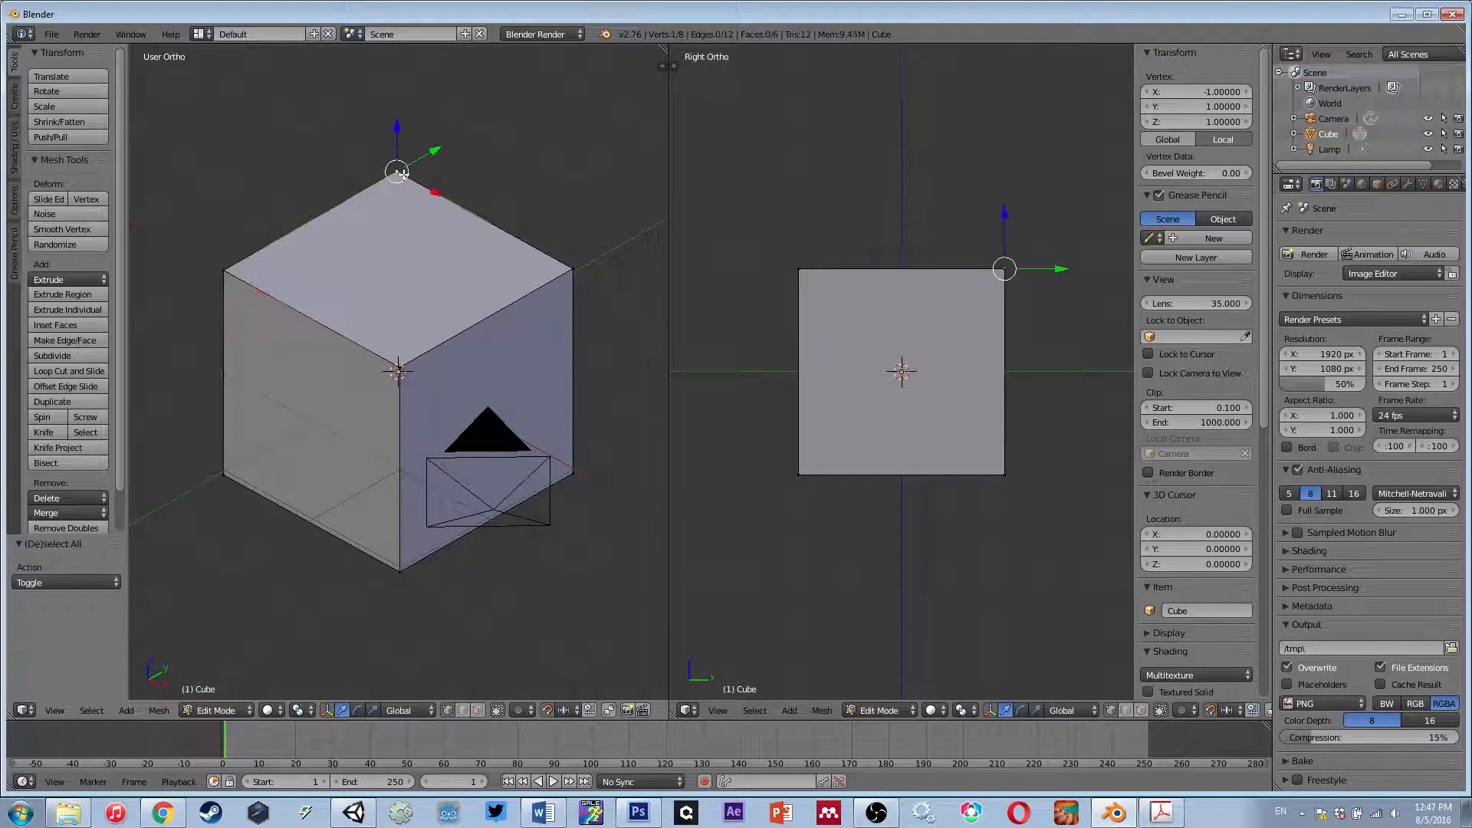
pyautogui.rightClick(573, 268)
pyautogui.rightClick(573, 473)
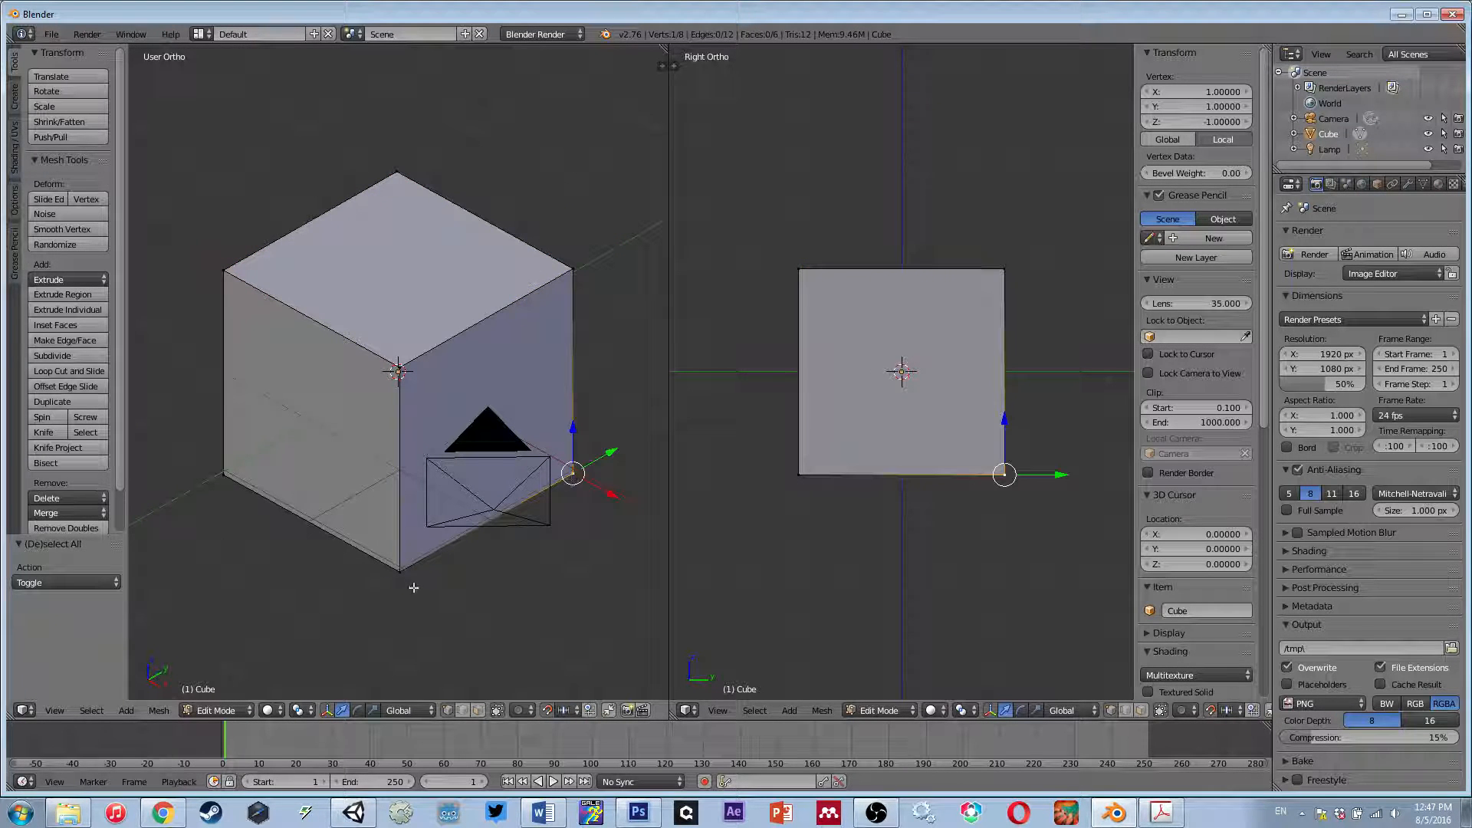
pyautogui.rightClick(408, 581)
pyautogui.rightClick(227, 474)
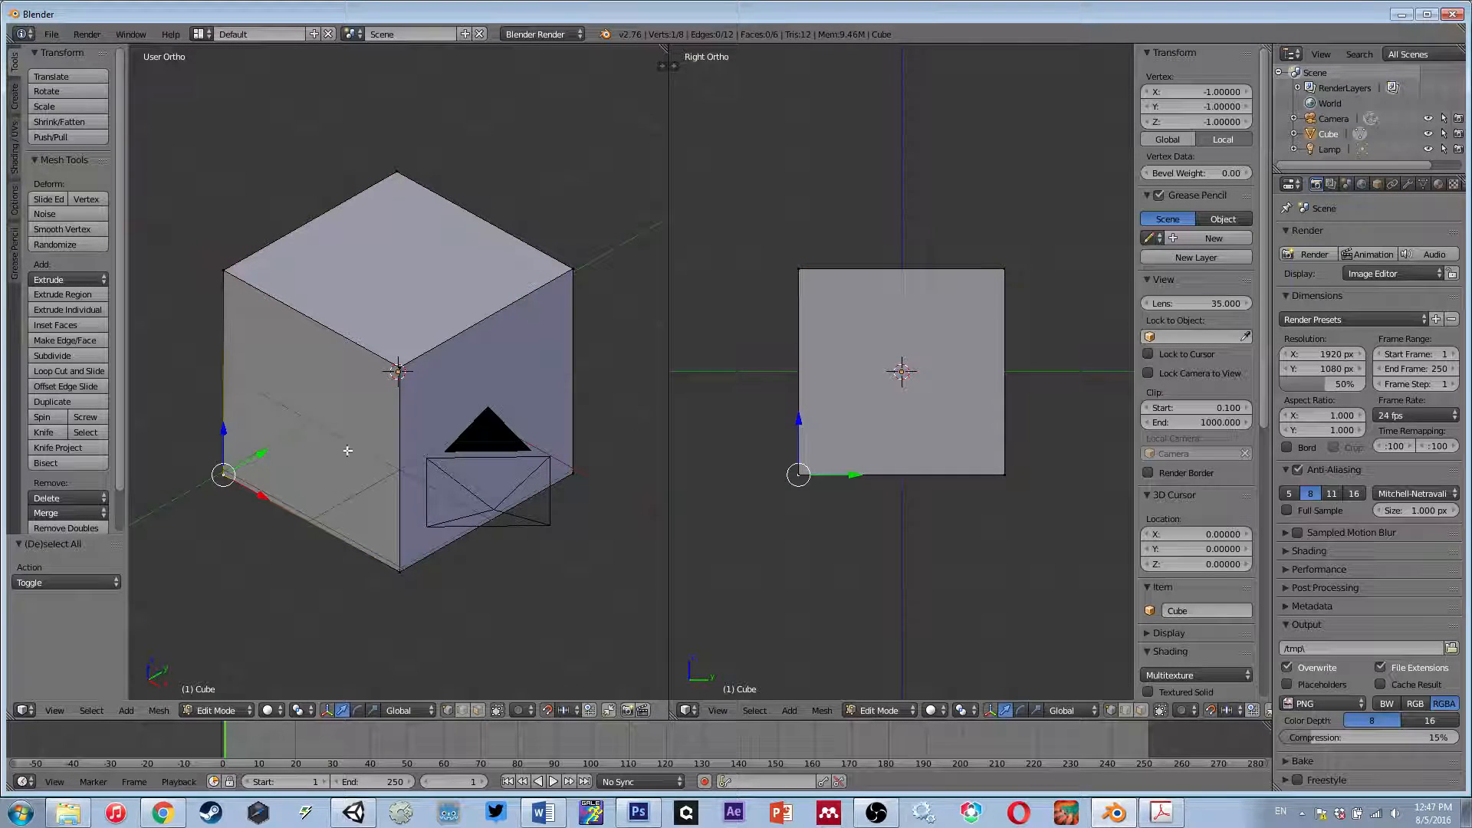
pyautogui.rightClick(223, 269)
pyautogui.rightClick(396, 173)
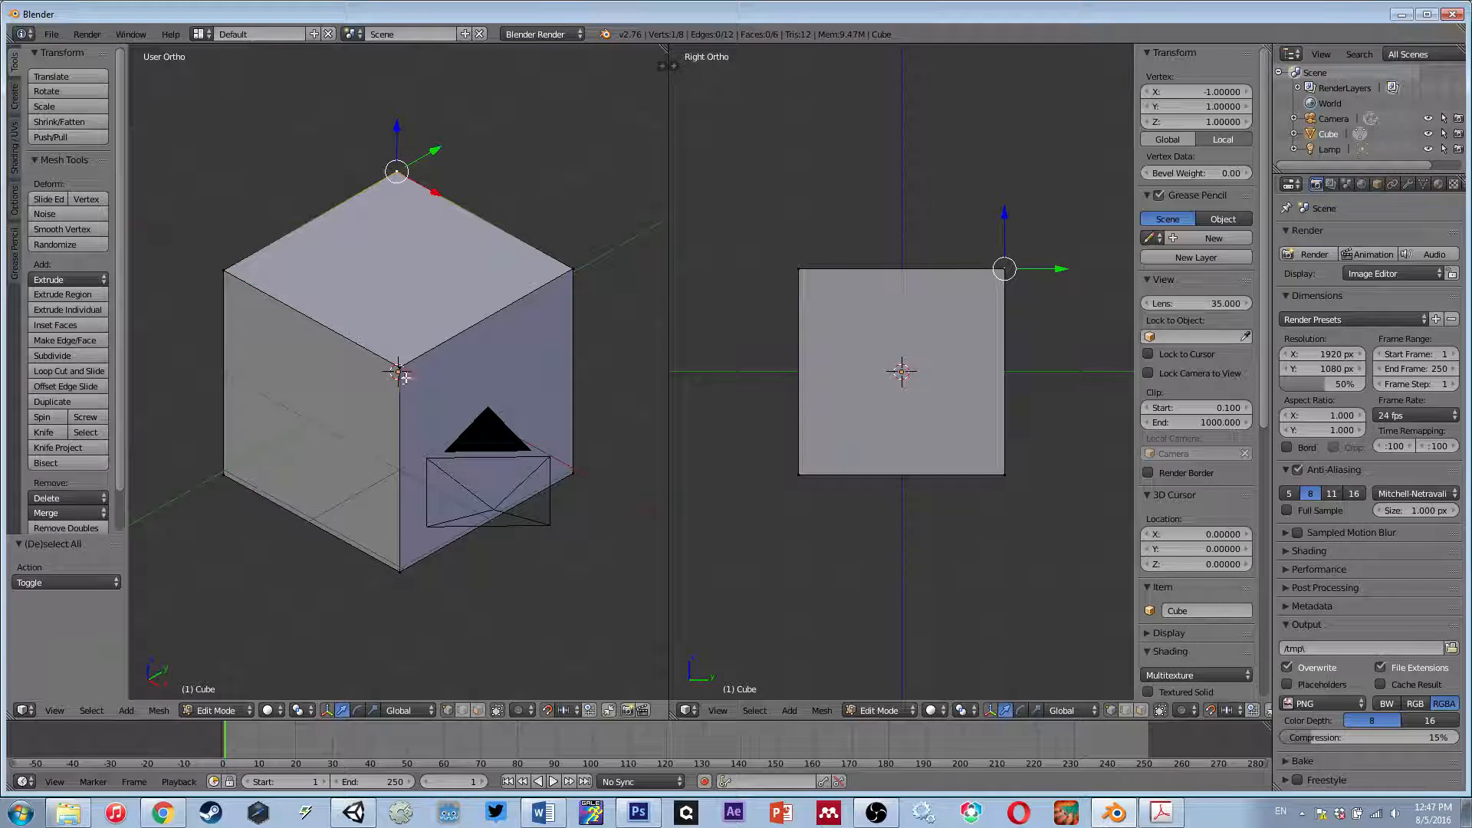
pyautogui.rightClick(402, 376)
pyautogui.rightClick(576, 271)
pyautogui.rightClick(574, 477)
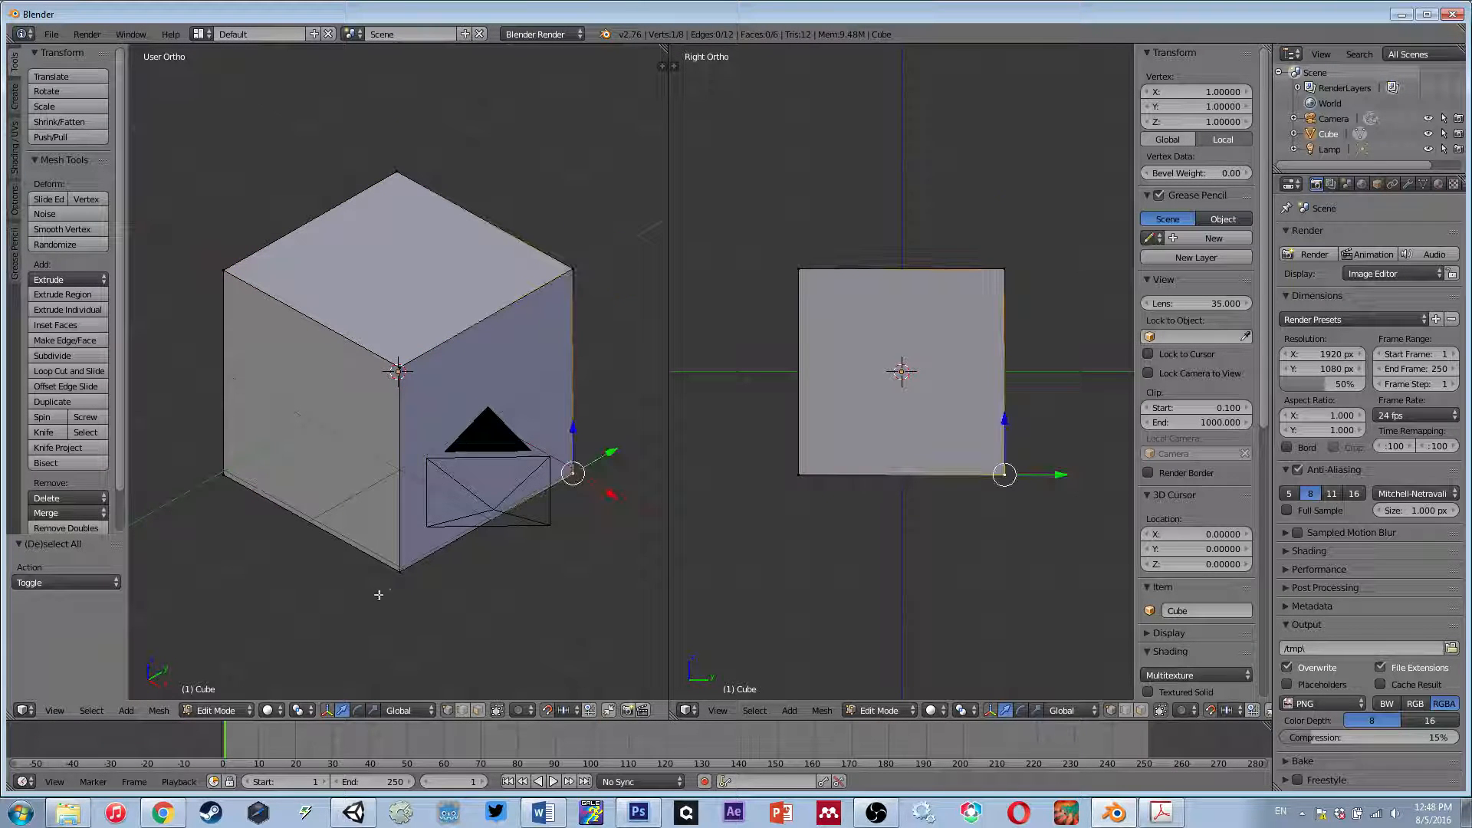
pyautogui.rightClick(399, 569)
pyautogui.rightClick(225, 472)
pyautogui.rightClick(223, 275)
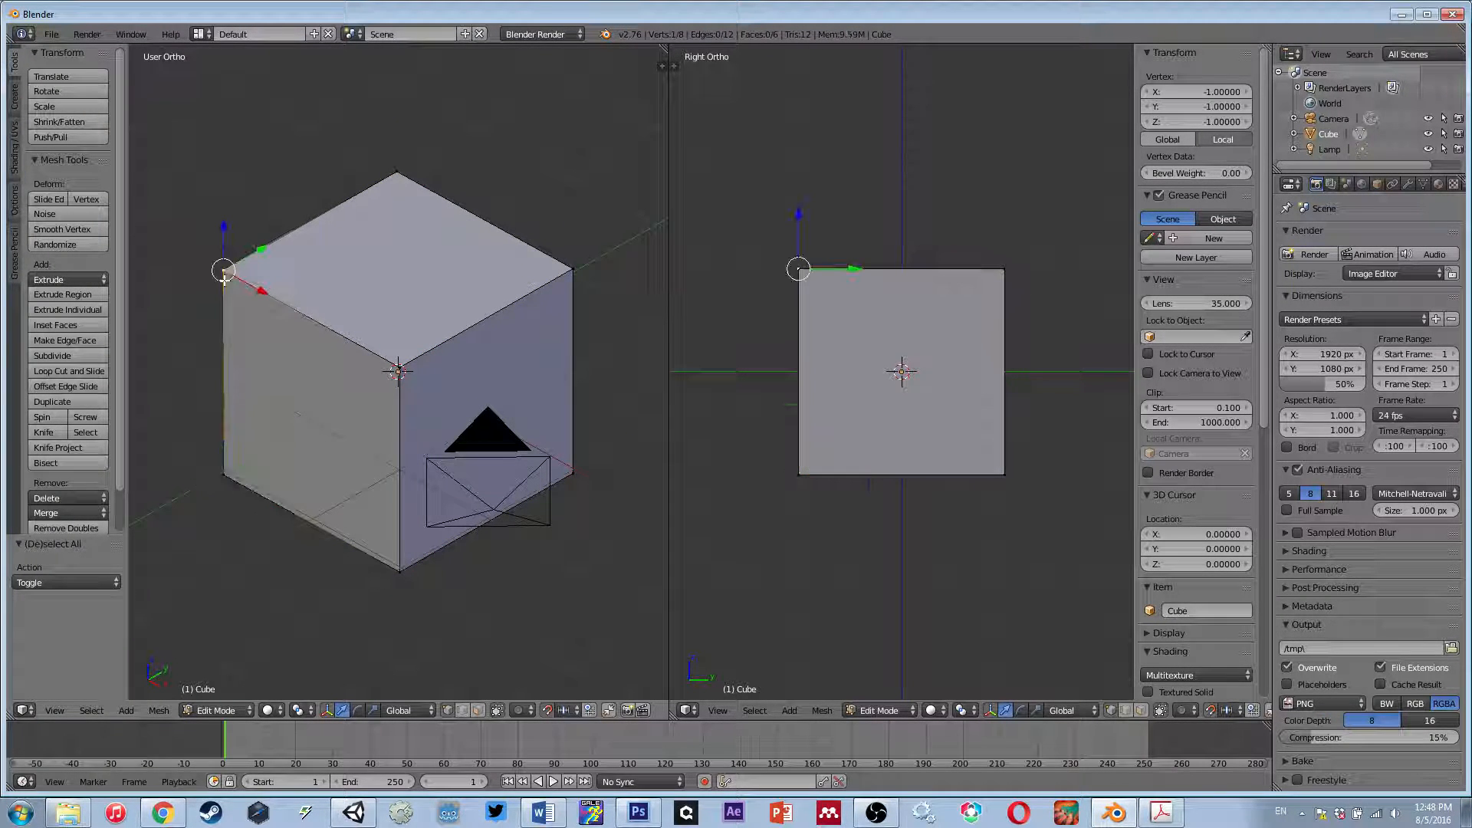
pyautogui.rightClick(399, 368)
pyautogui.rightClick(397, 172)
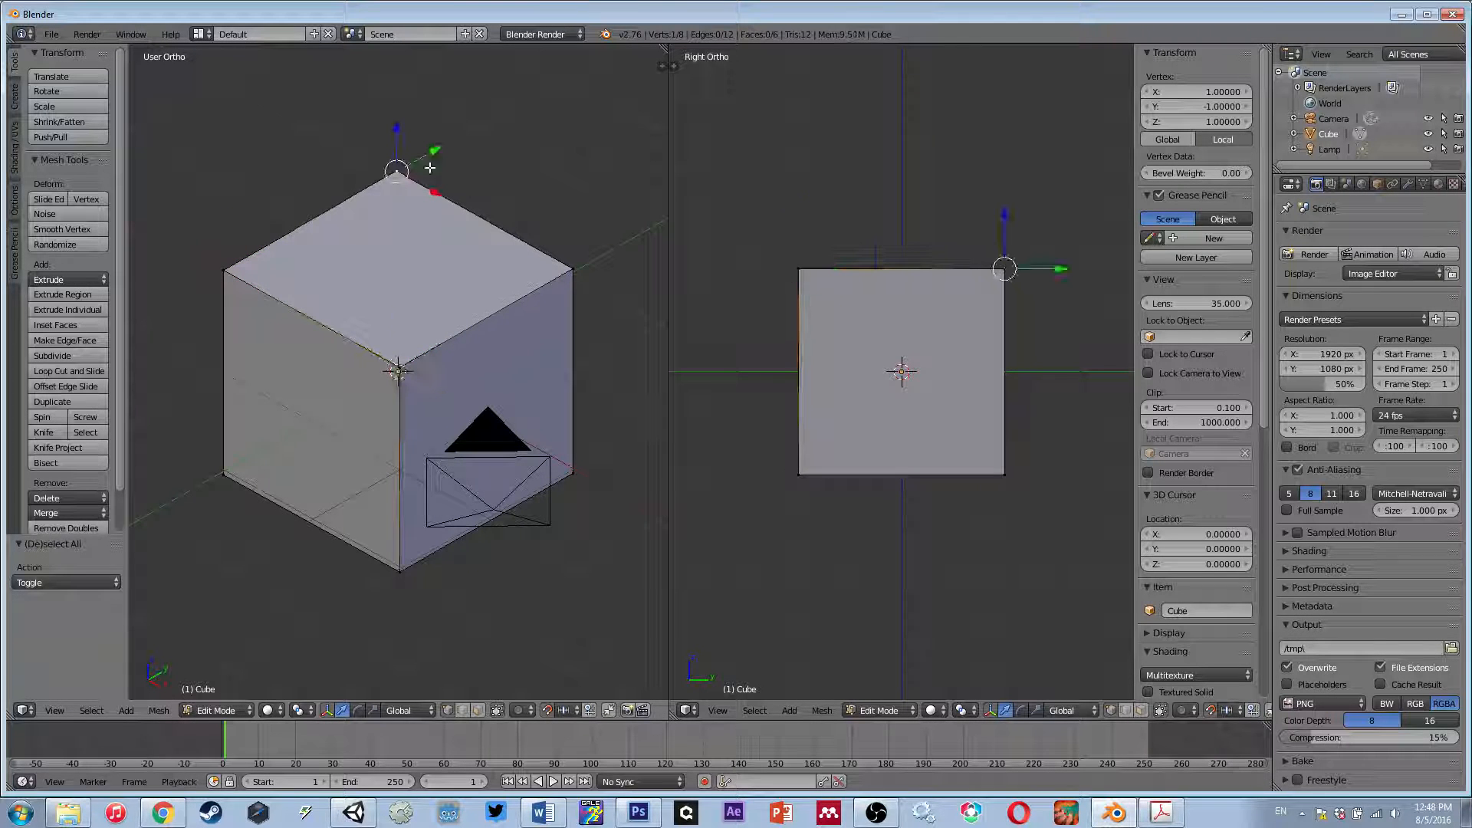
pyautogui.rightClick(574, 270)
# - Go around the cube's corners again, selecting single vertices in turn and finishing on the near upper corner vertex
pyautogui.moveTo(528, 295); pyautogui.dragTo(525, 297, button='middle')
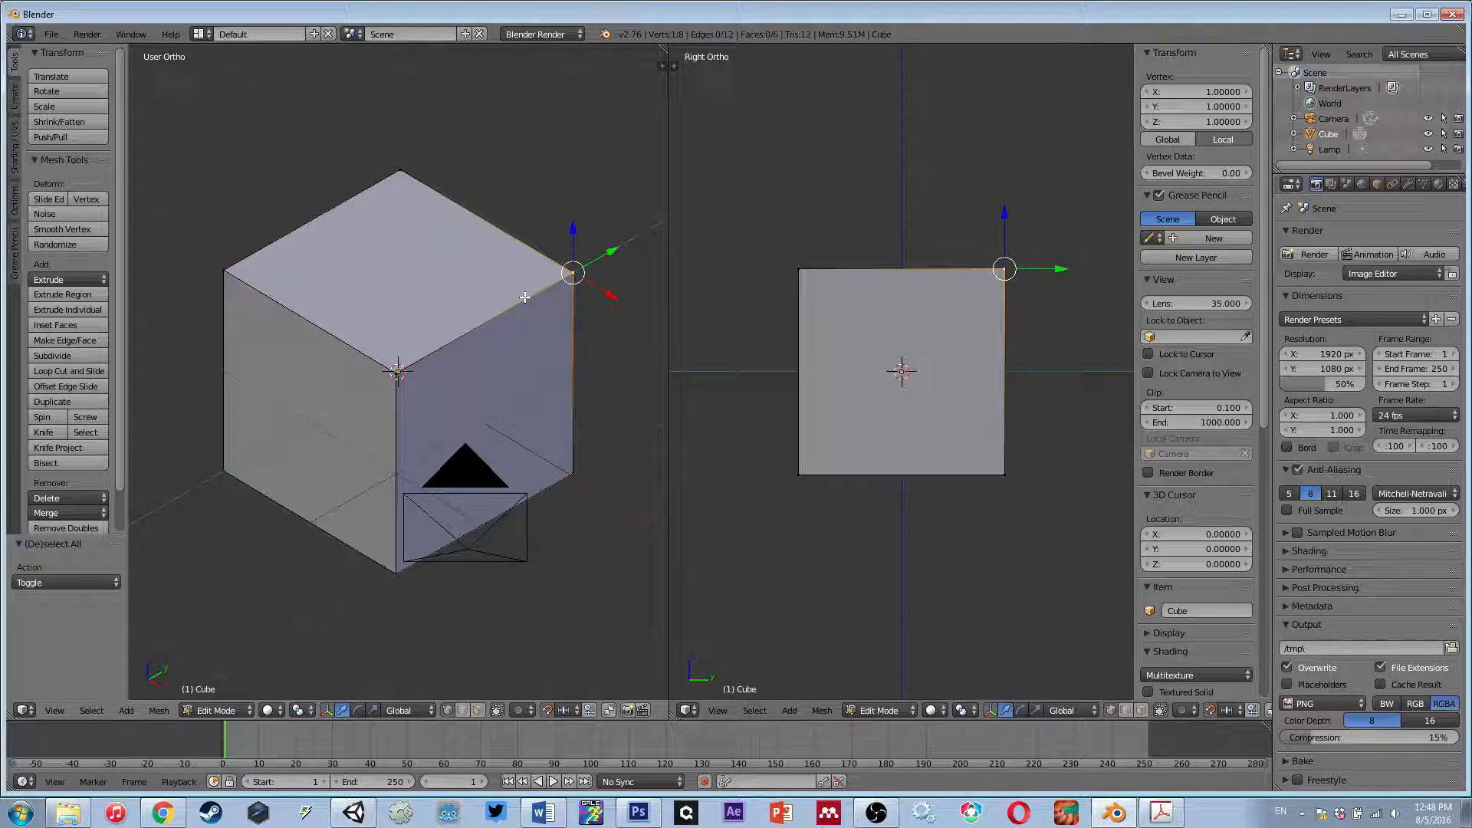
pyautogui.rightClick(396, 374)
pyautogui.rightClick(224, 271)
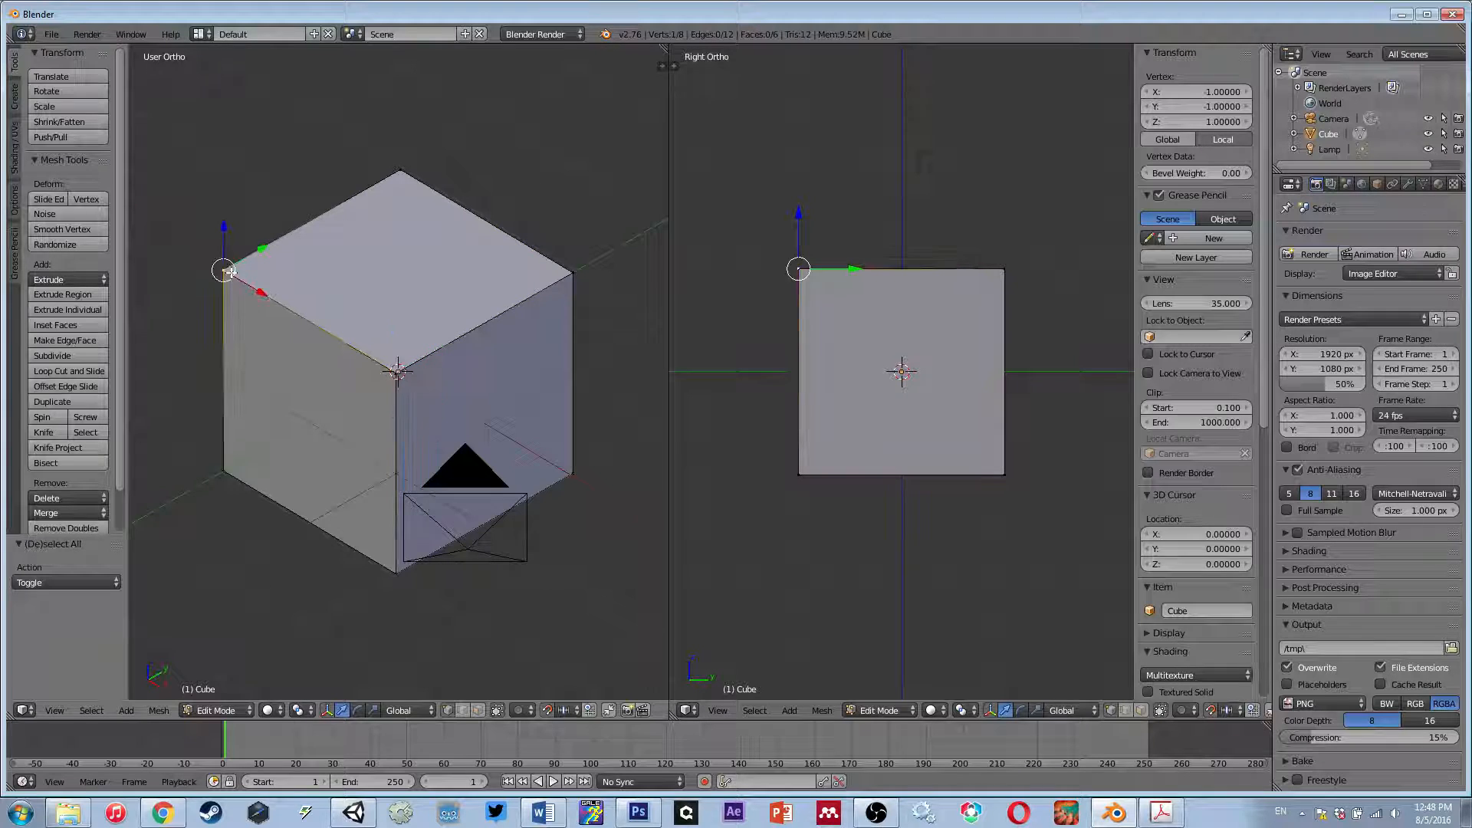
pyautogui.rightClick(221, 474)
pyautogui.rightClick(385, 575)
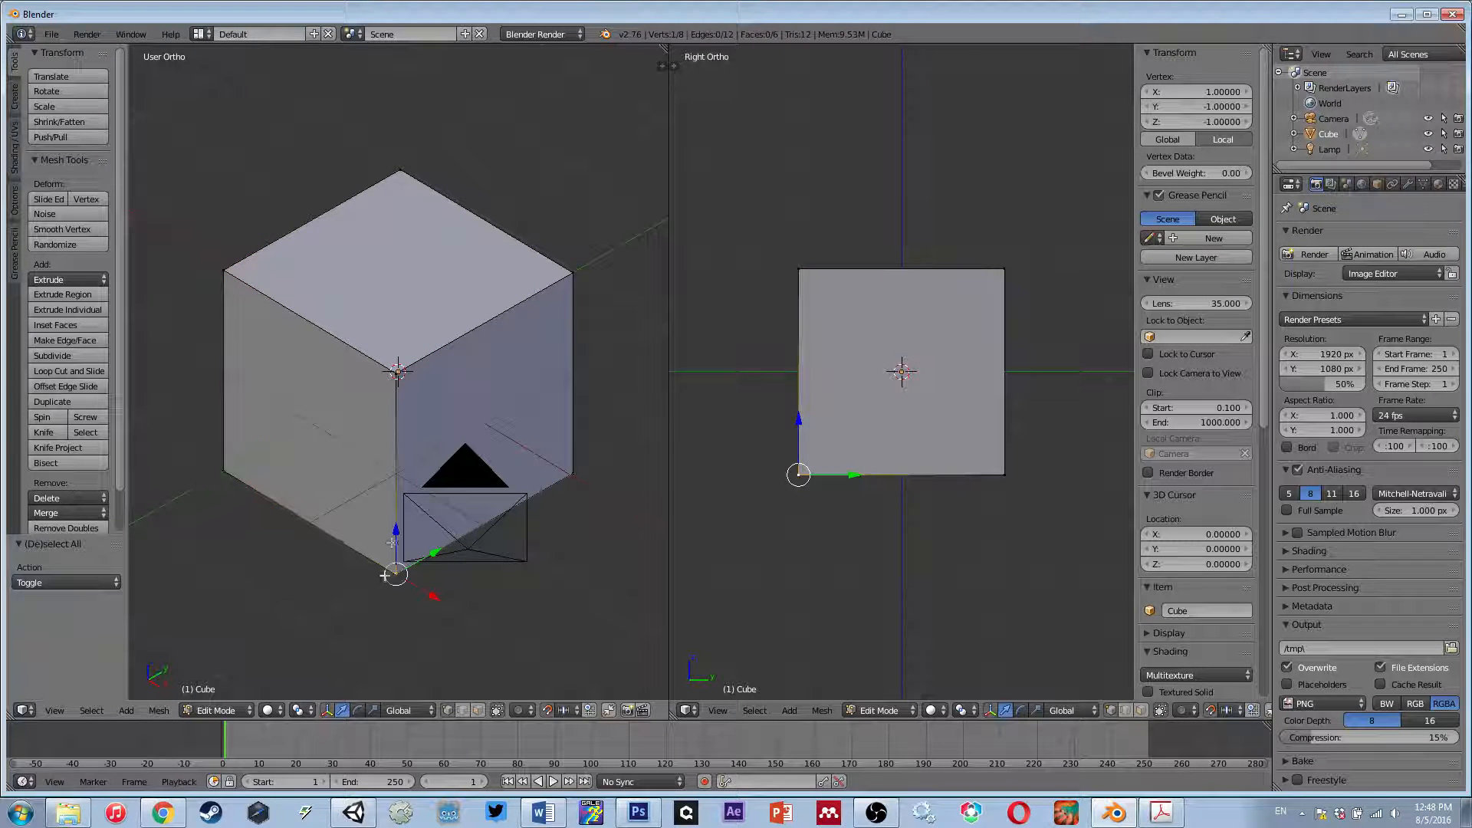
pyautogui.rightClick(390, 377)
pyautogui.rightClick(573, 269)
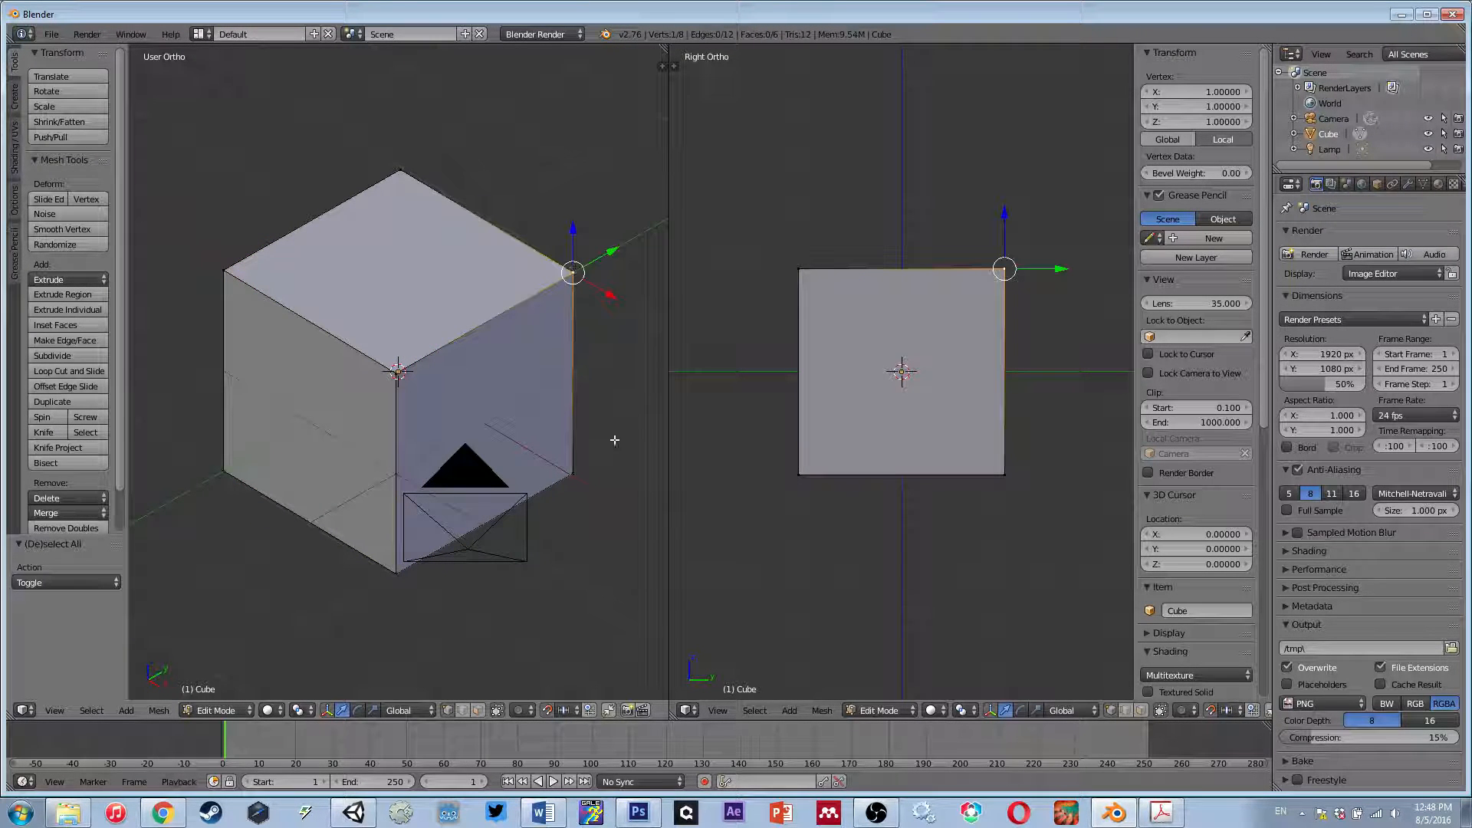
pyautogui.rightClick(573, 473)
pyautogui.rightClick(400, 571)
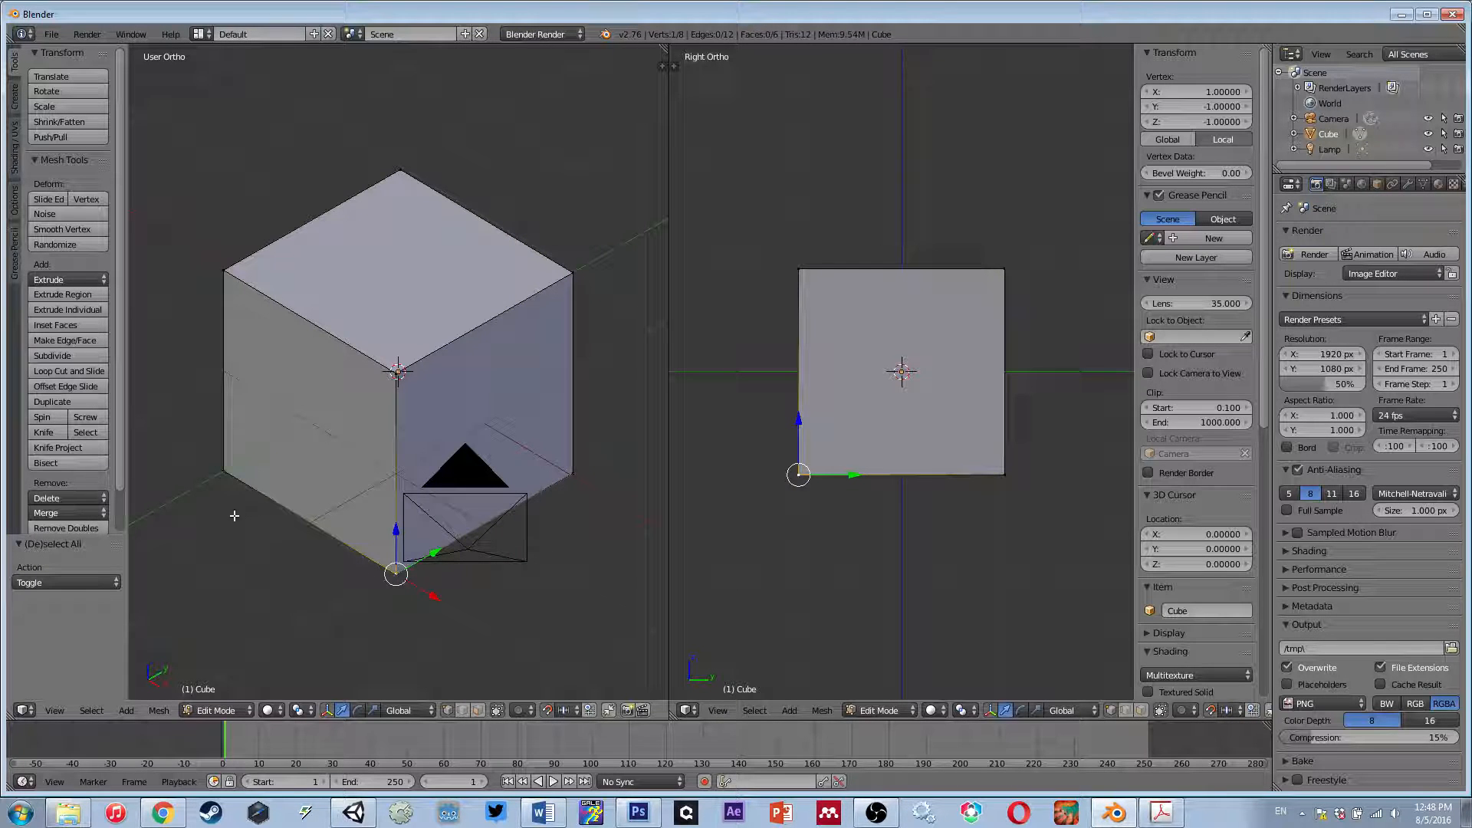
pyautogui.rightClick(220, 474)
pyautogui.rightClick(222, 274)
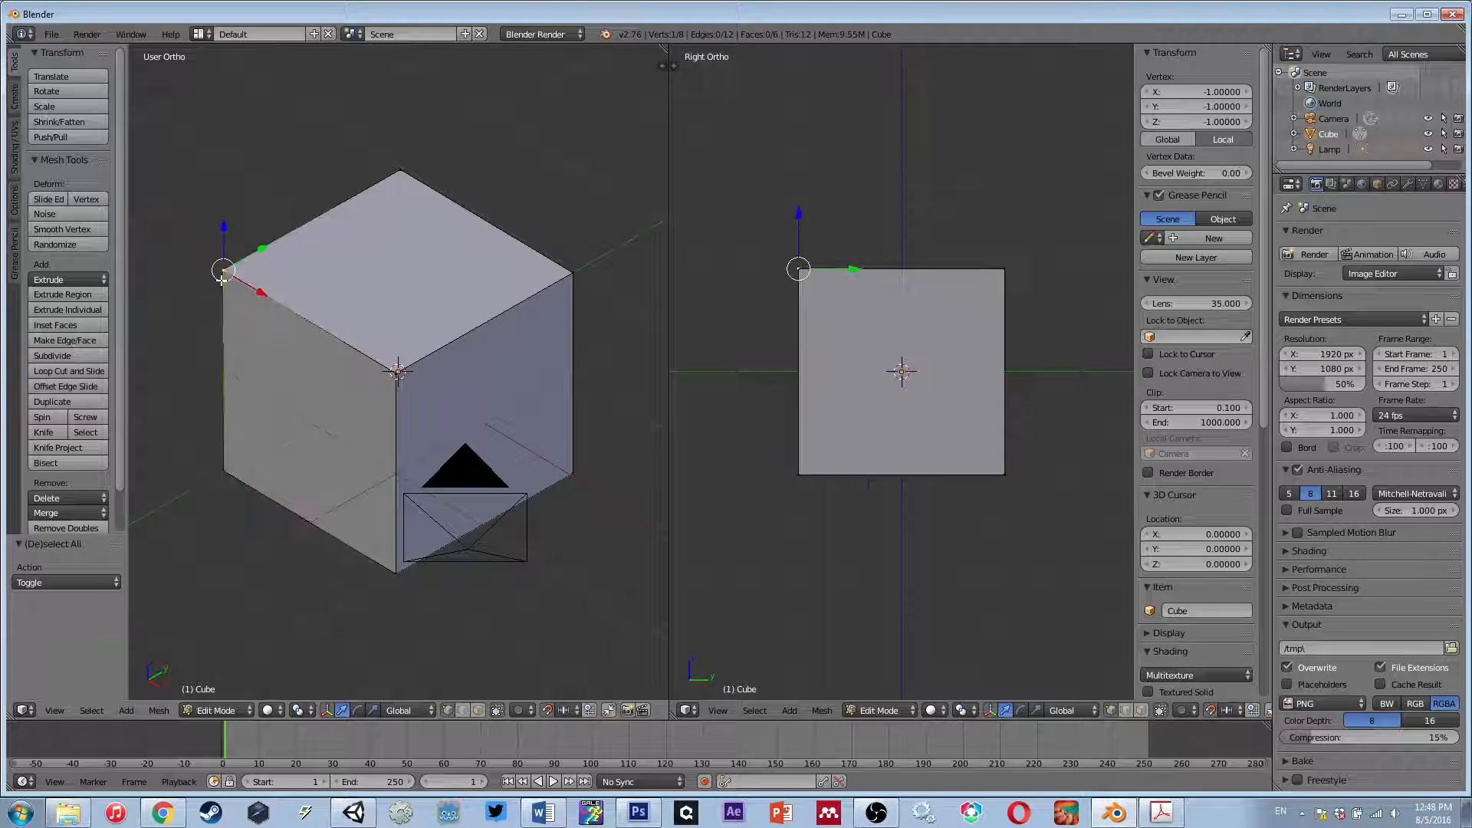
pyautogui.rightClick(405, 172)
pyautogui.rightClick(561, 282)
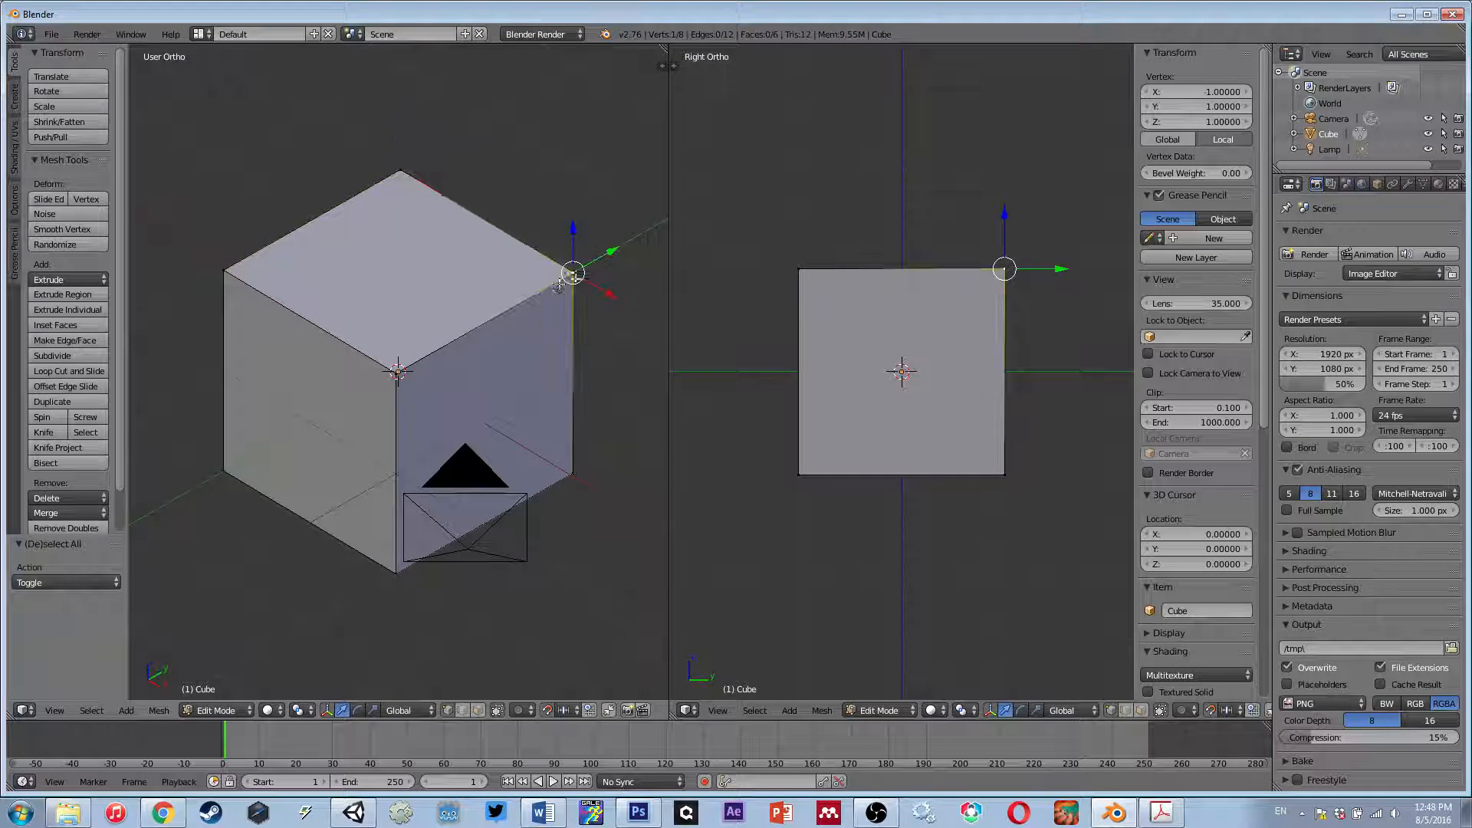
pyautogui.rightClick(396, 373)
pyautogui.rightClick(398, 572)
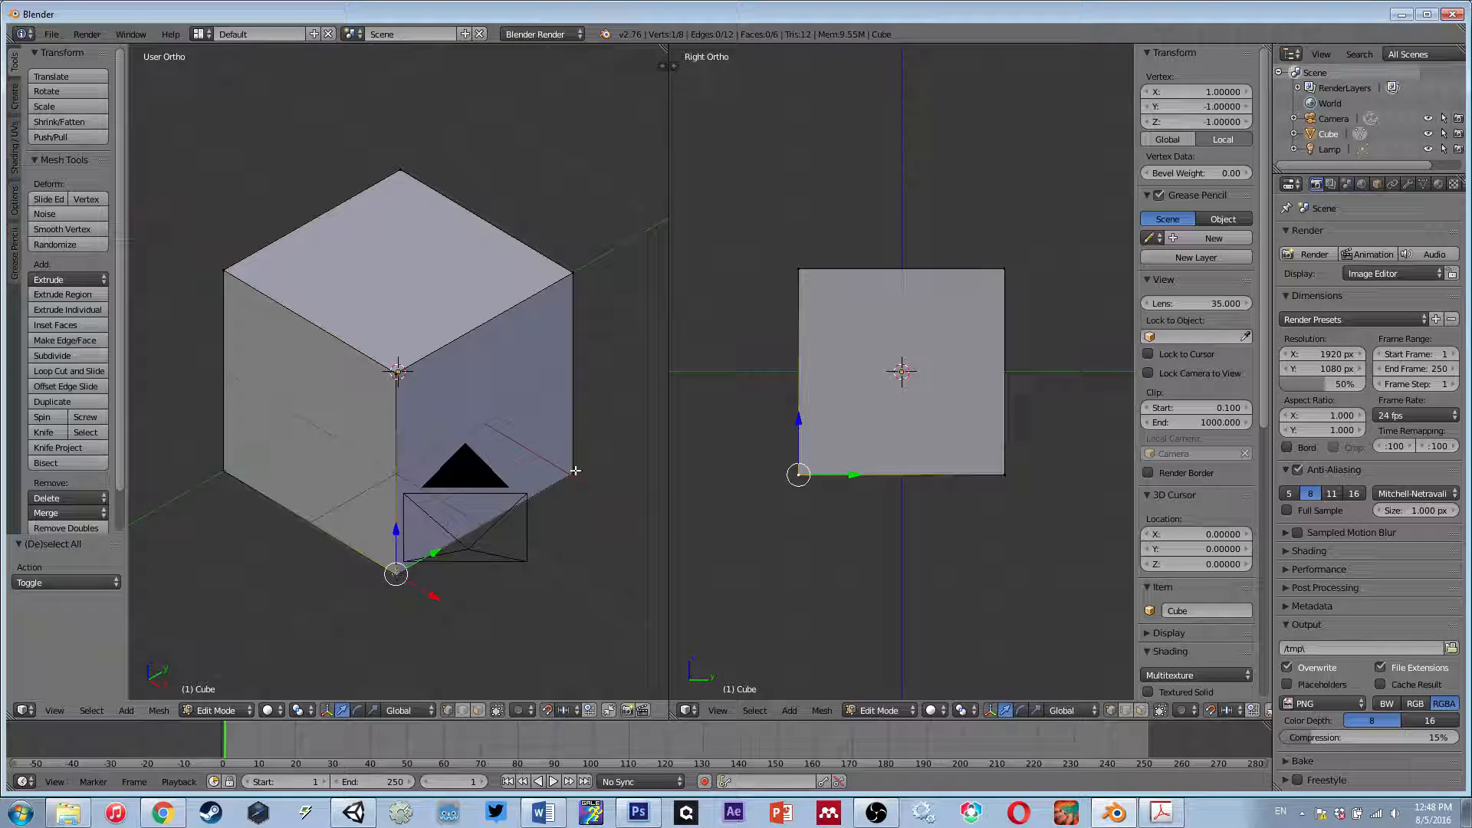
pyautogui.rightClick(573, 471)
pyautogui.rightClick(223, 473)
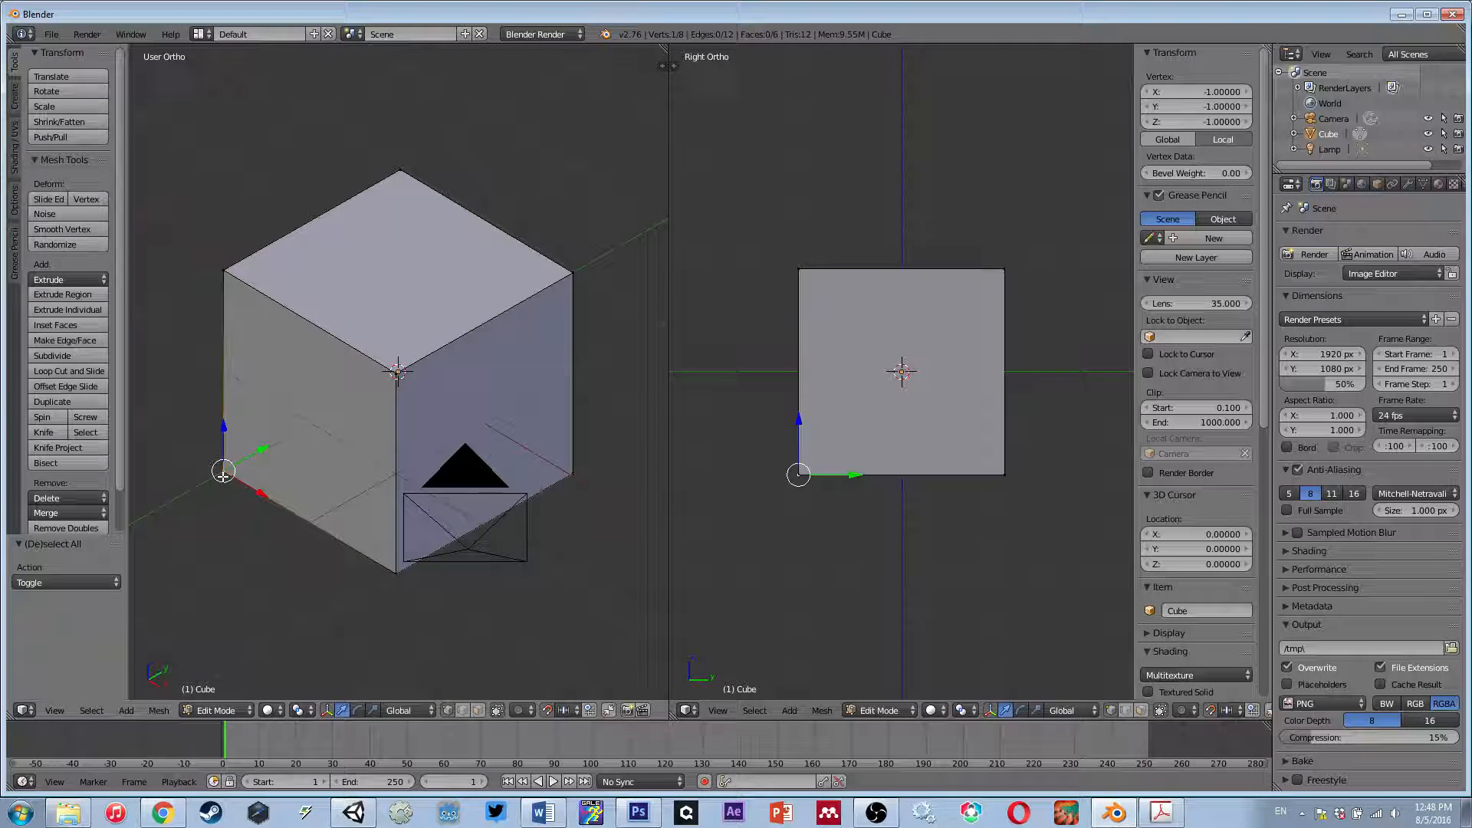
pyautogui.rightClick(224, 269)
pyautogui.rightClick(400, 167)
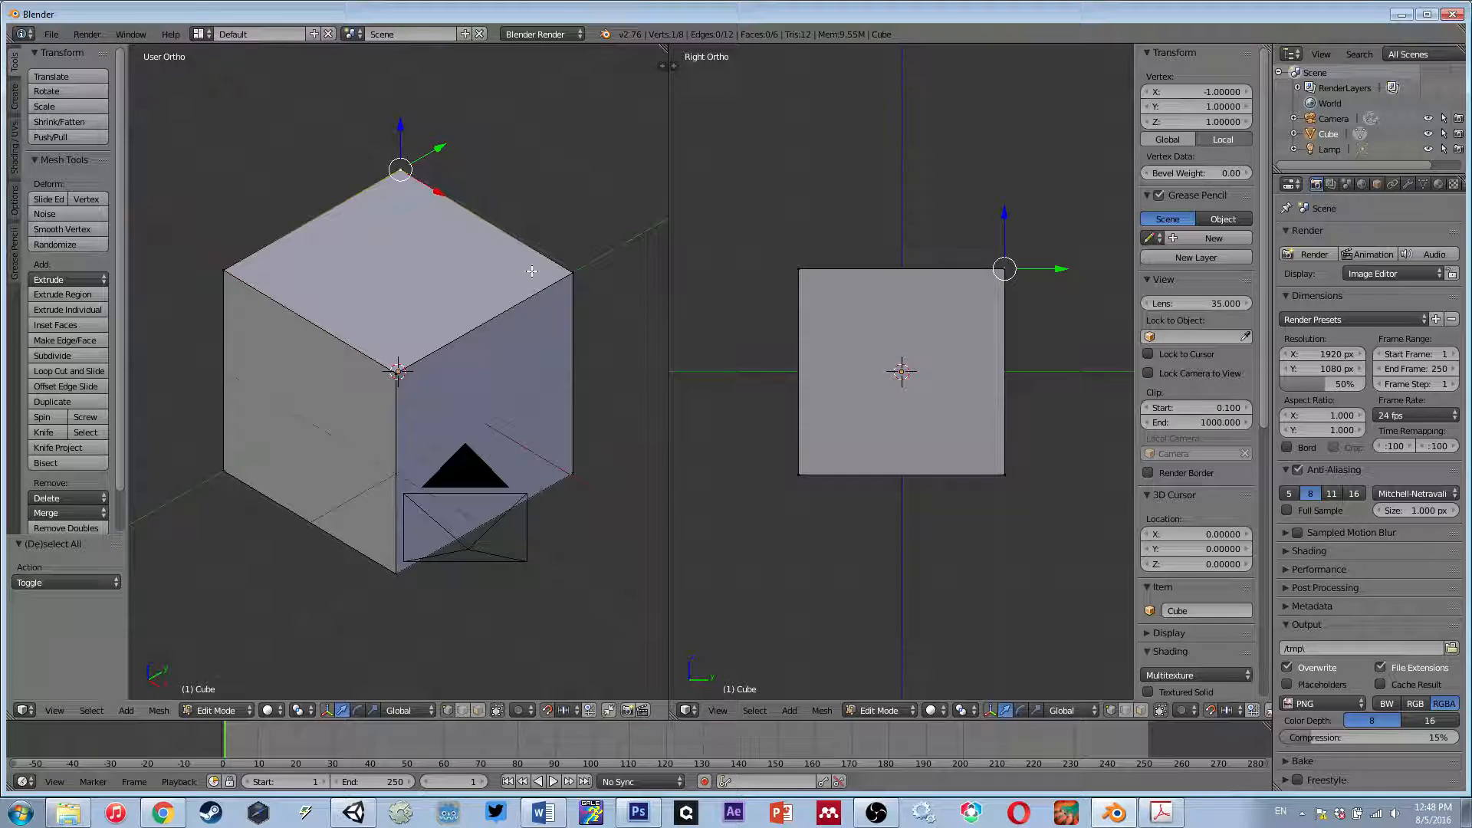
pyautogui.rightClick(397, 372)
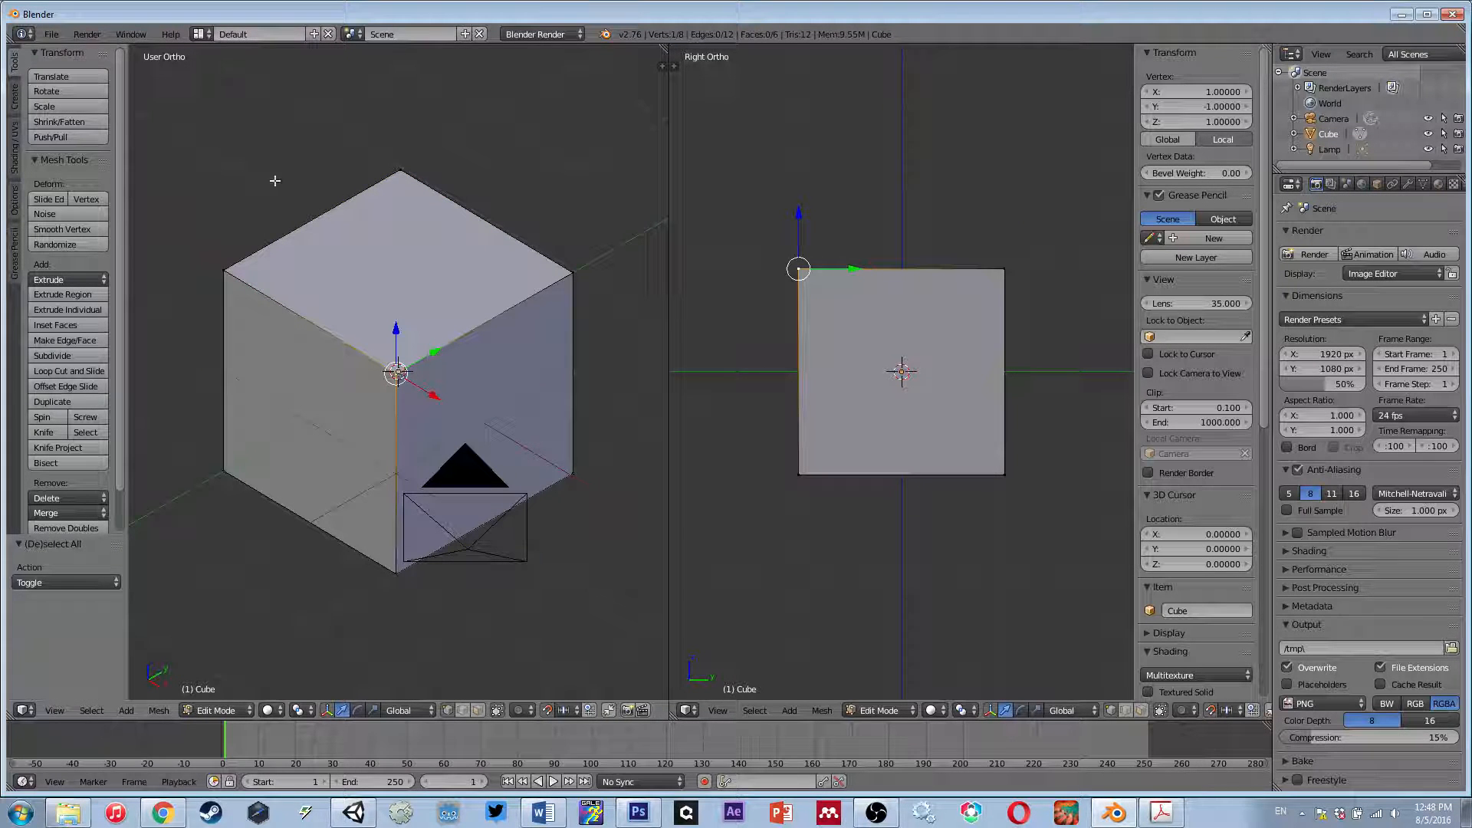
# - Select the cube's upper corner vertex at X 1, Y 1, Z 1 and try moving it freely, cancelling each attempt
pyautogui.rightClick(573, 272)
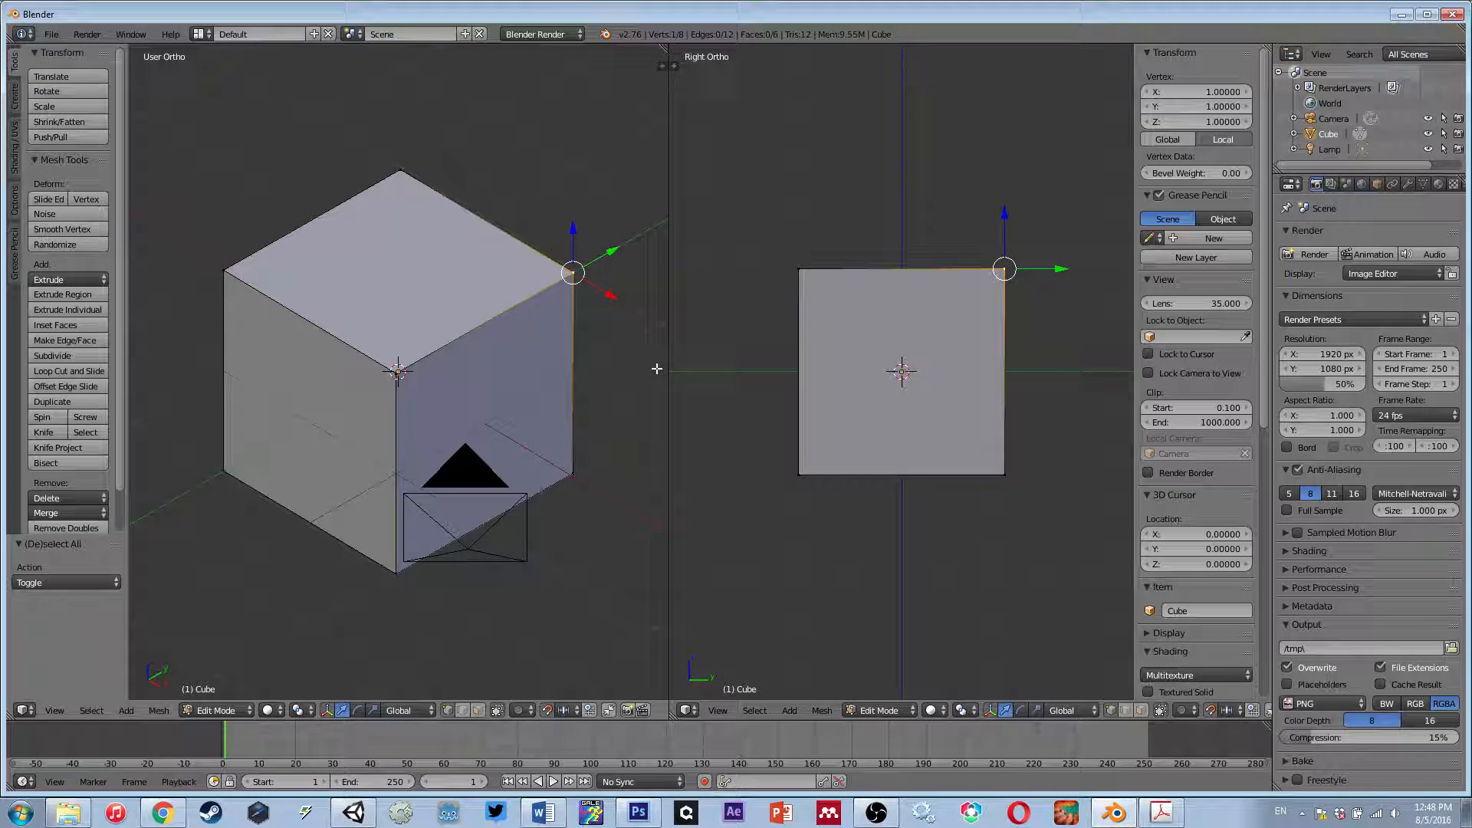
pyautogui.press('g')
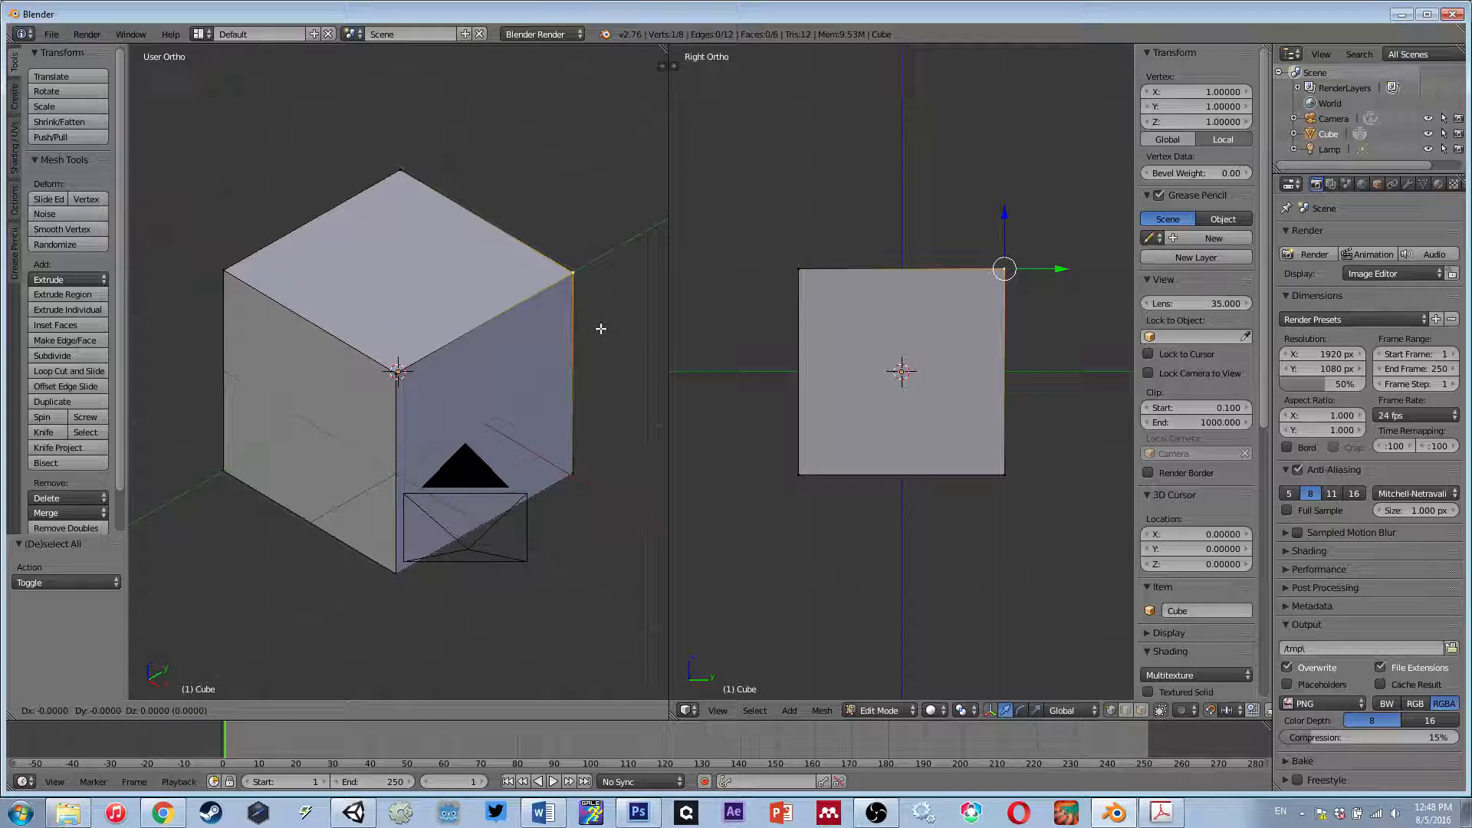
pyautogui.click(601, 328)
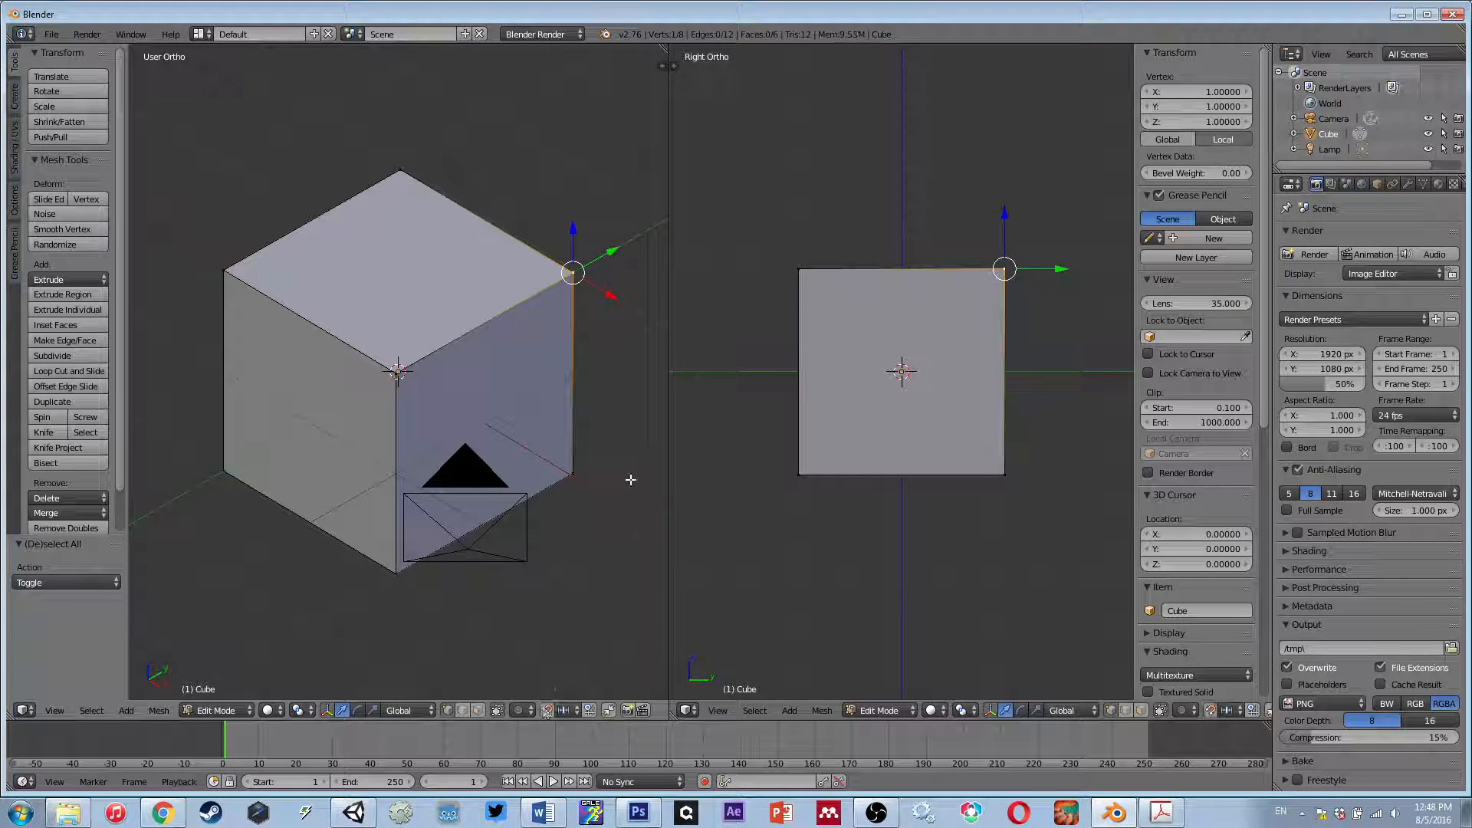
pyautogui.press('g')
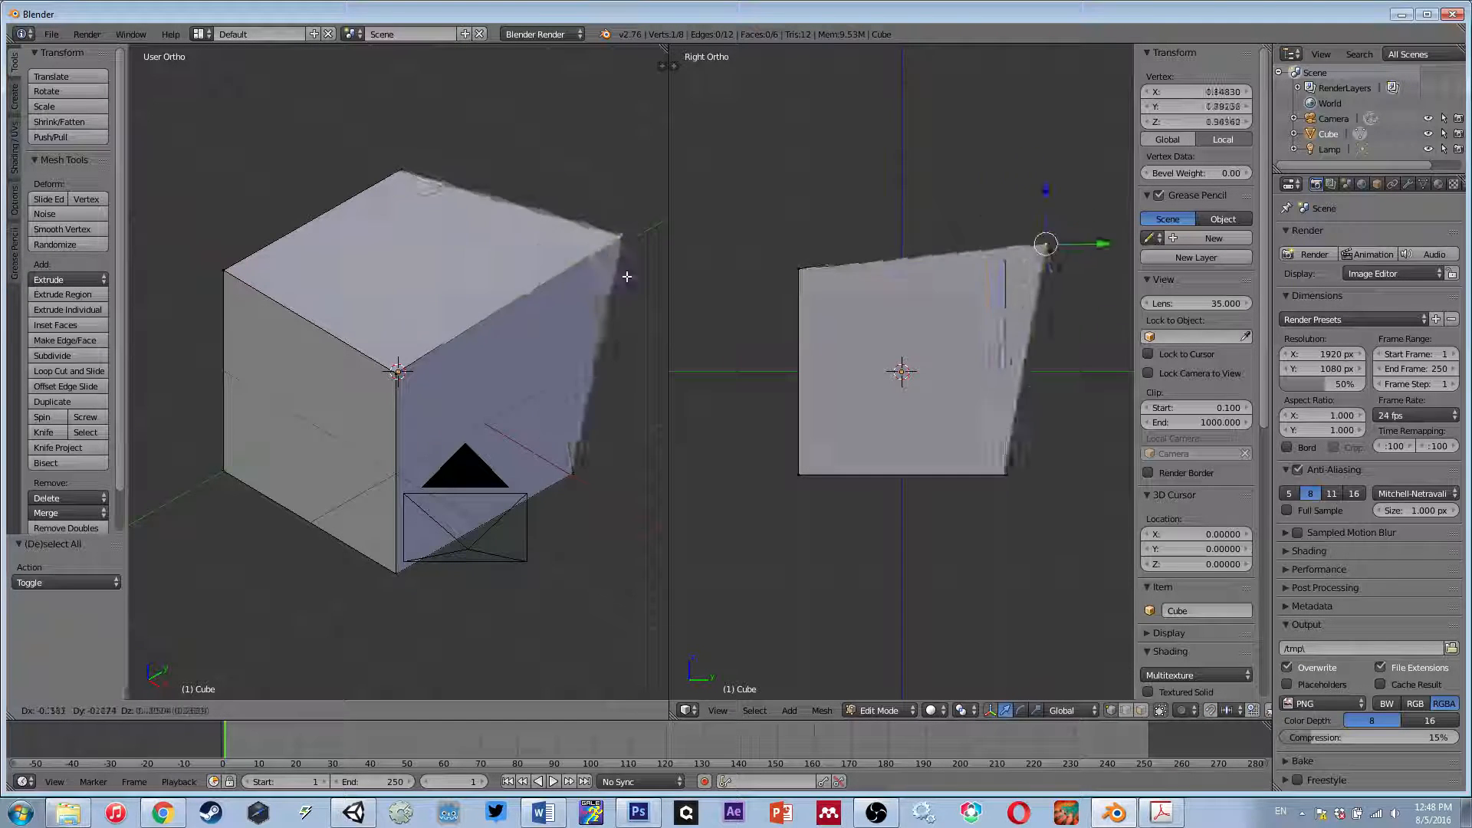
pyautogui.rightClick(595, 266)
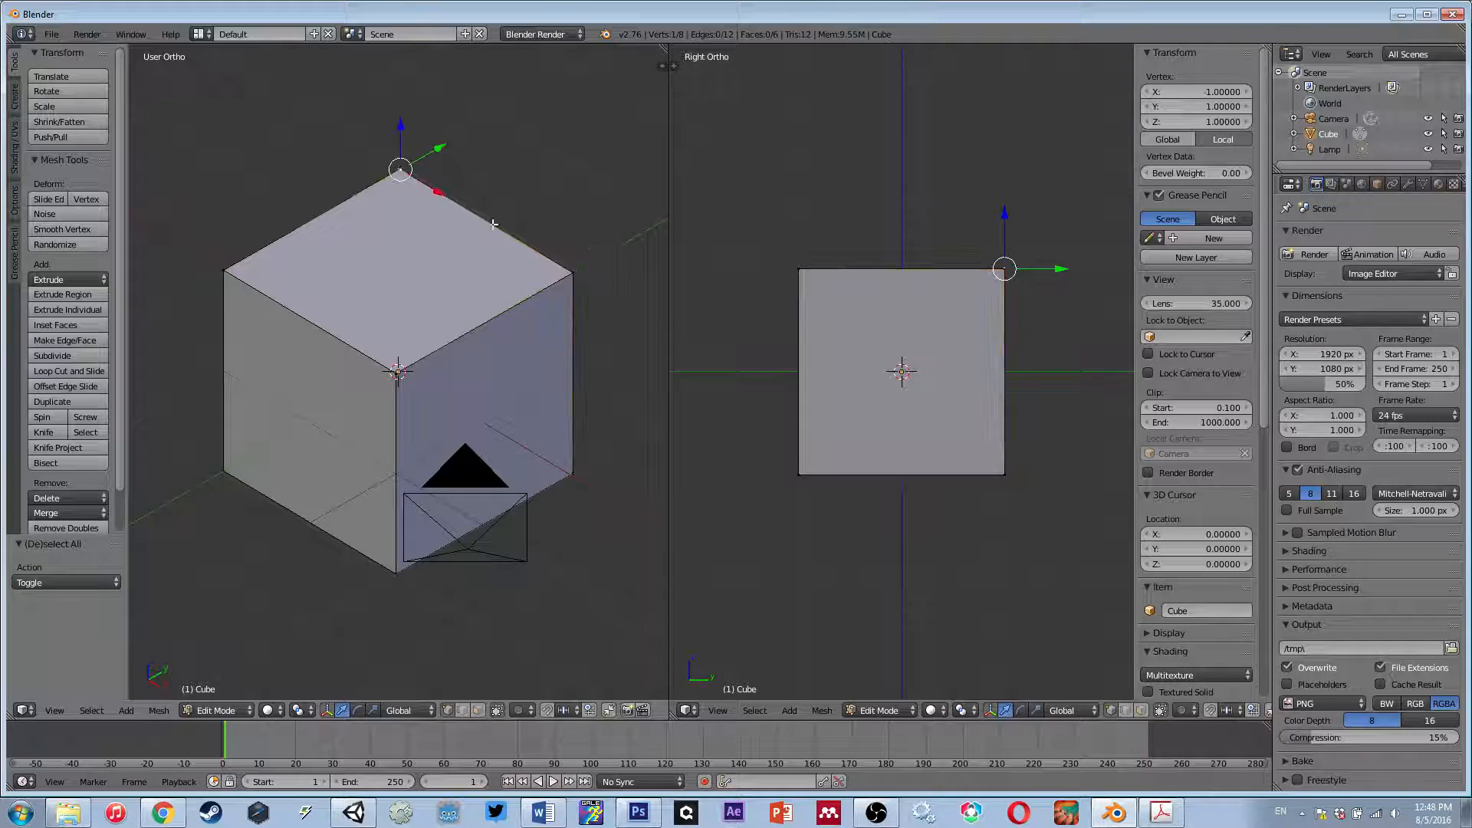
pyautogui.press('g')
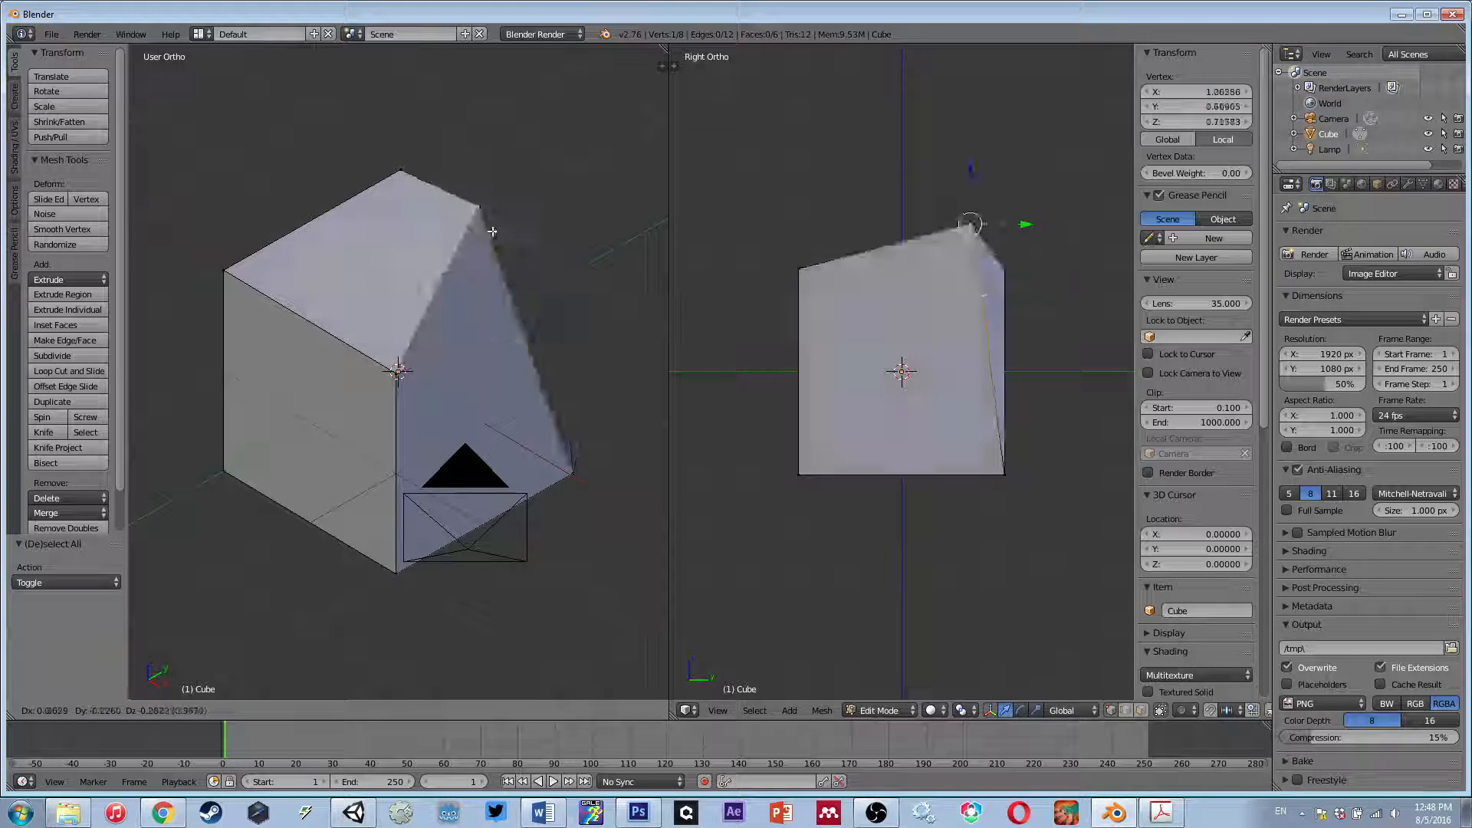
pyautogui.press('Escape')
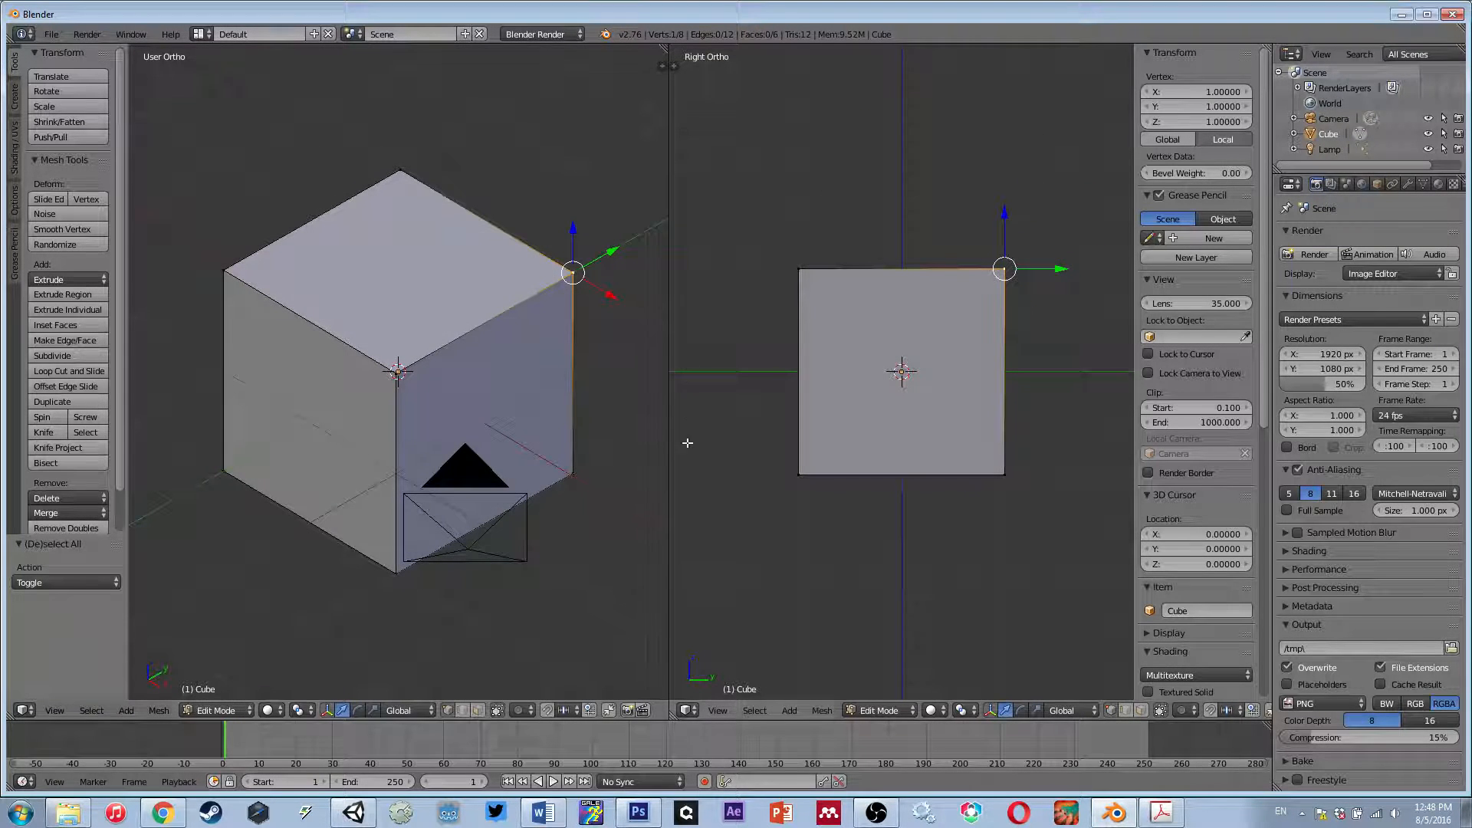
# - Set the mesh select mode to Edge and try moving the edge shared by the cube's top and shaded side faces
pyautogui.scroll(1, 561, 427)
pyautogui.scroll(-2, 560, 427)
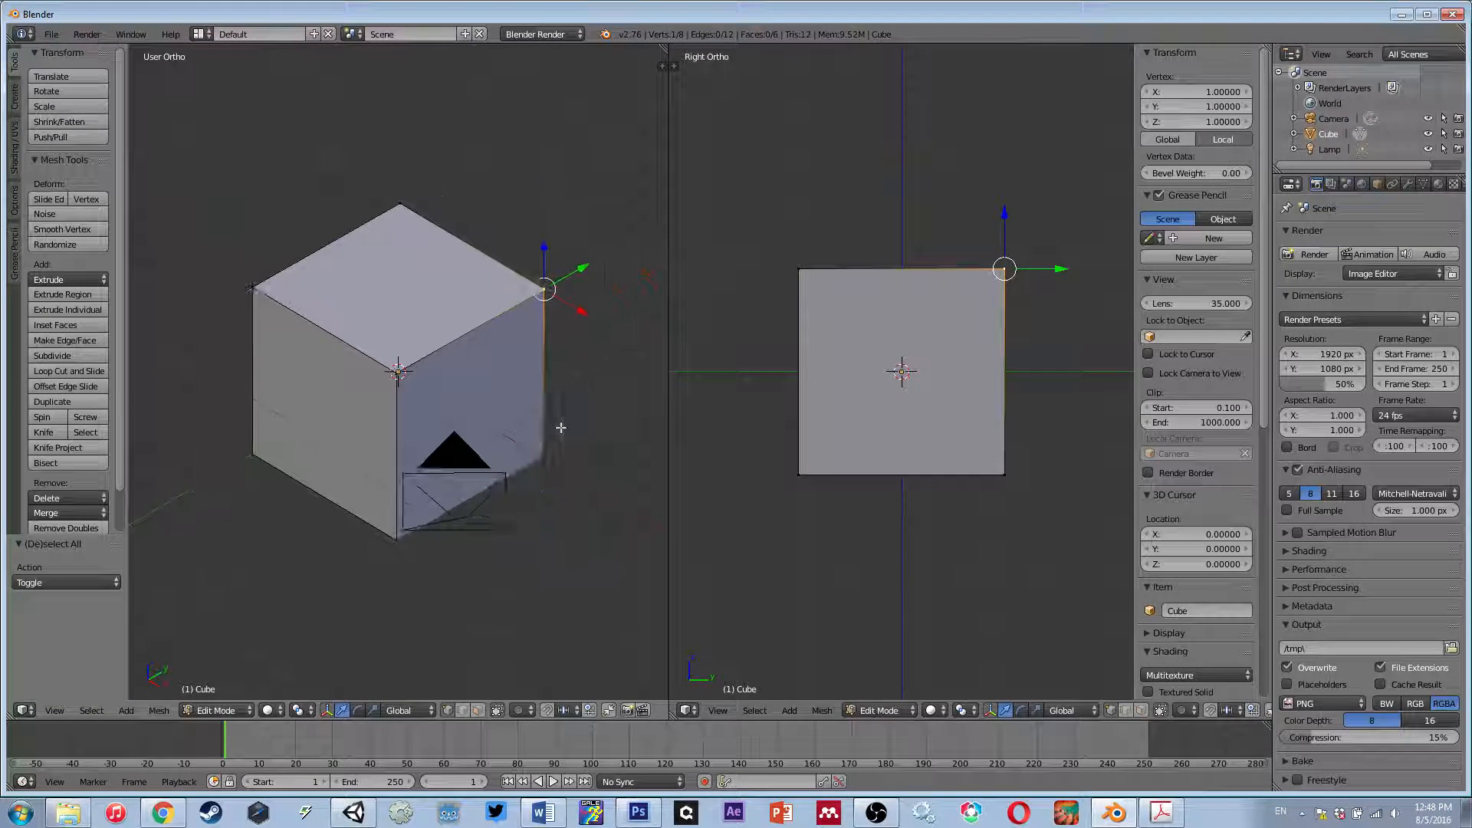
pyautogui.scroll(1, 560, 424)
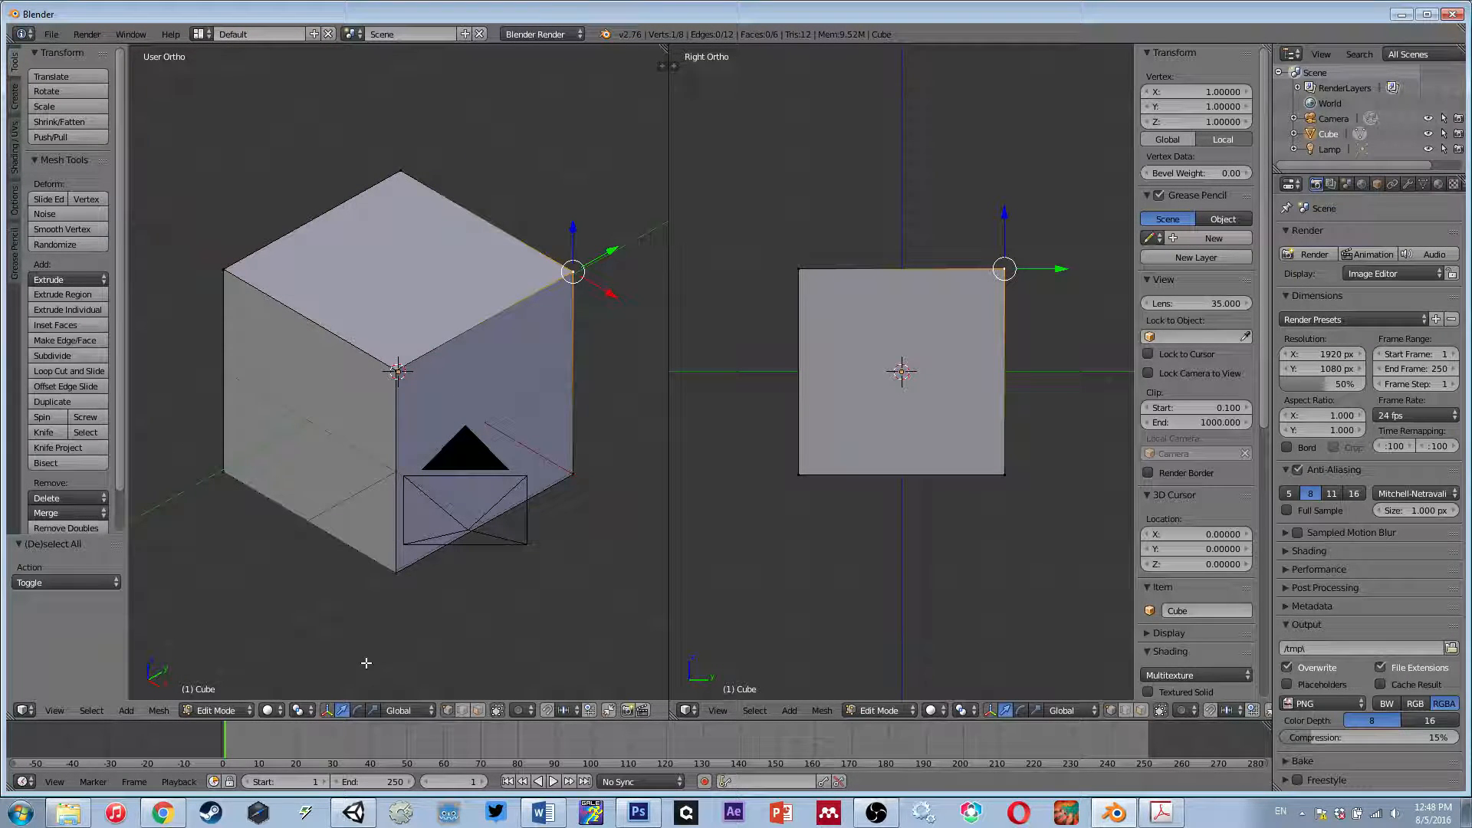
pyautogui.hotkey('ctrl', 'Tab')
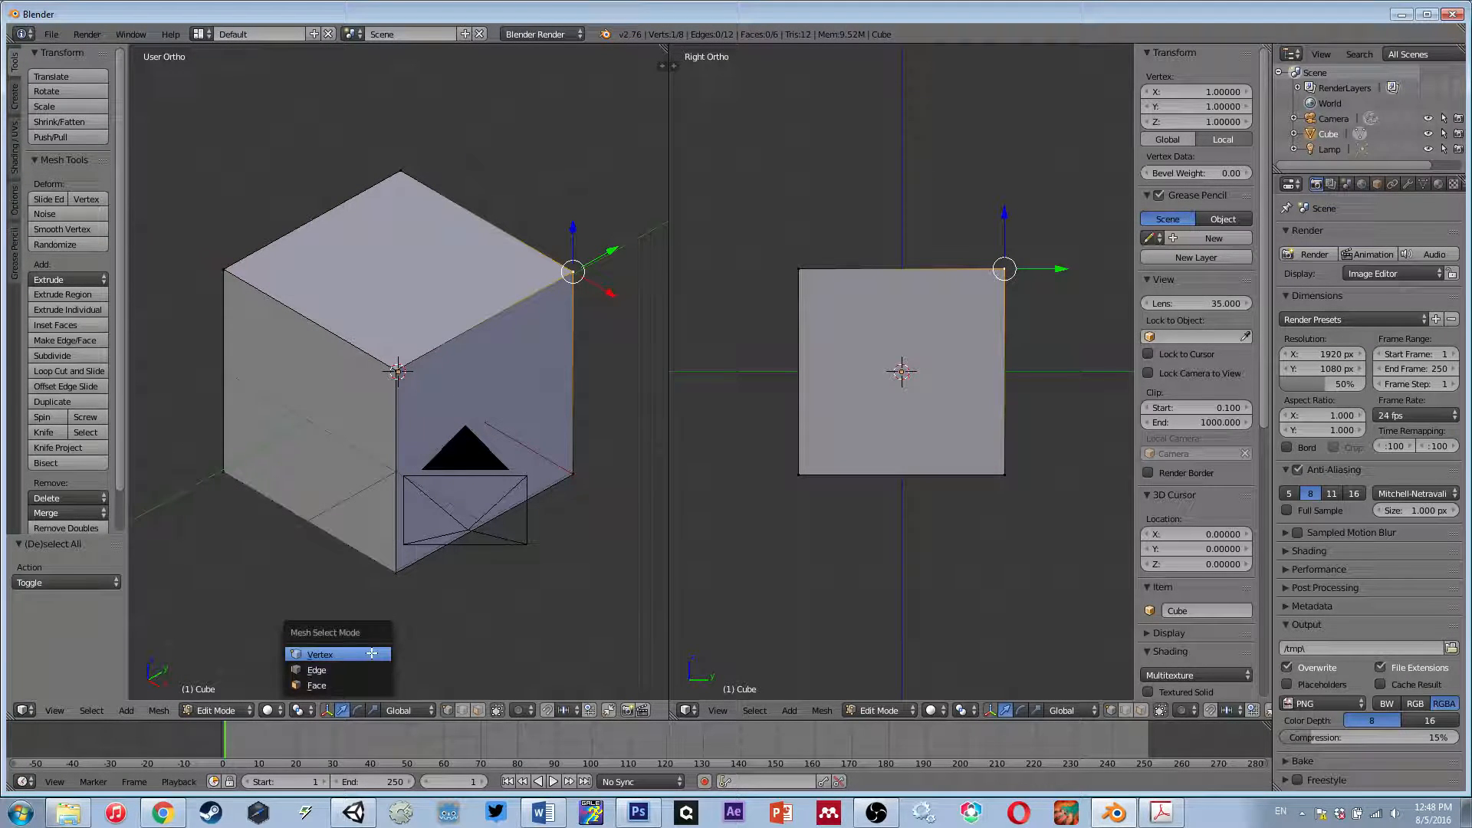
pyautogui.click(329, 672)
pyautogui.rightClick(506, 309)
pyautogui.press('g')
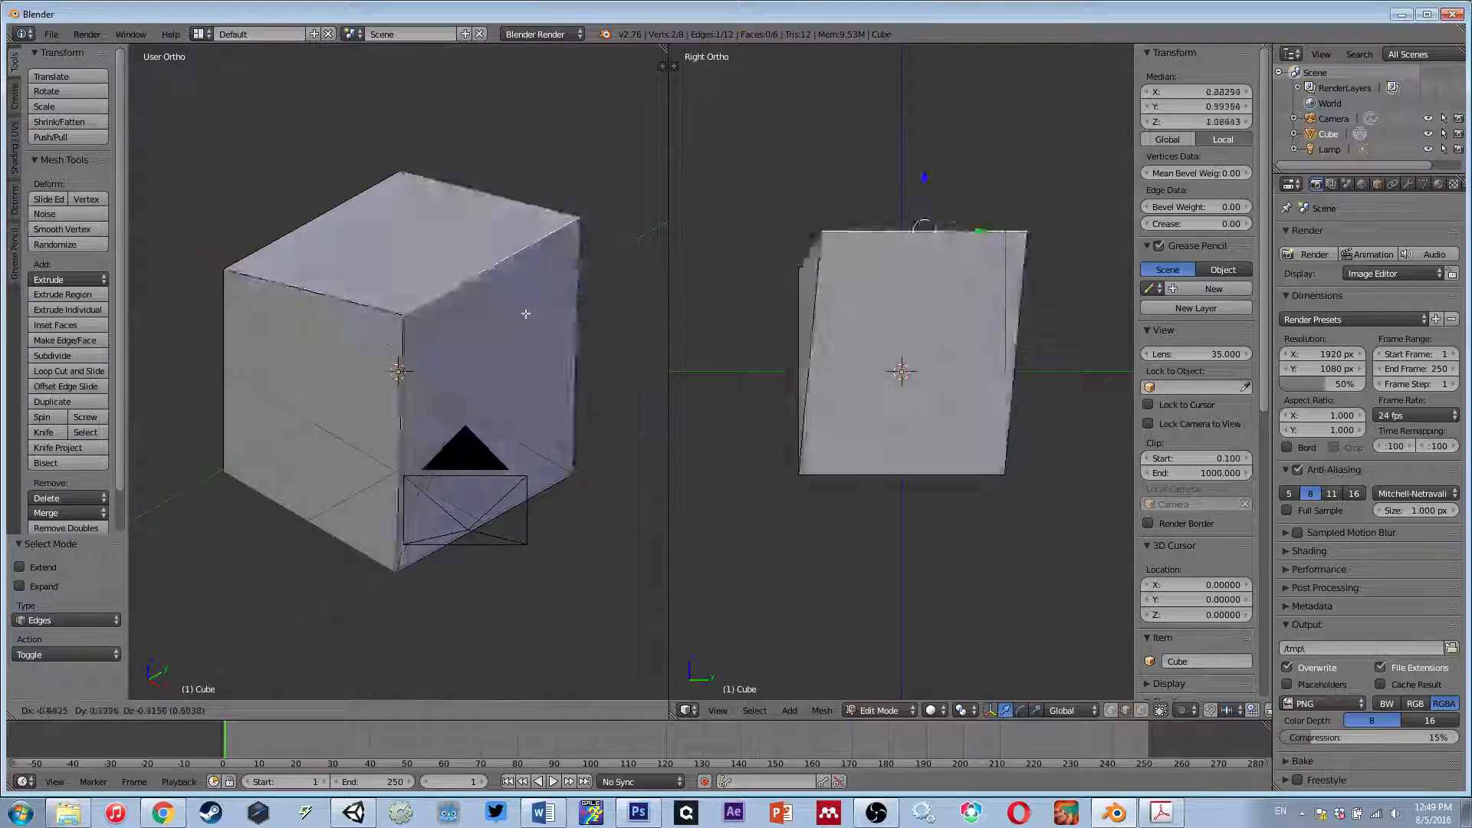
pyautogui.press('Escape')
# - Select the cube's near vertical edge and try moving it freely, cancelling the move
pyautogui.rightClick(396, 444)
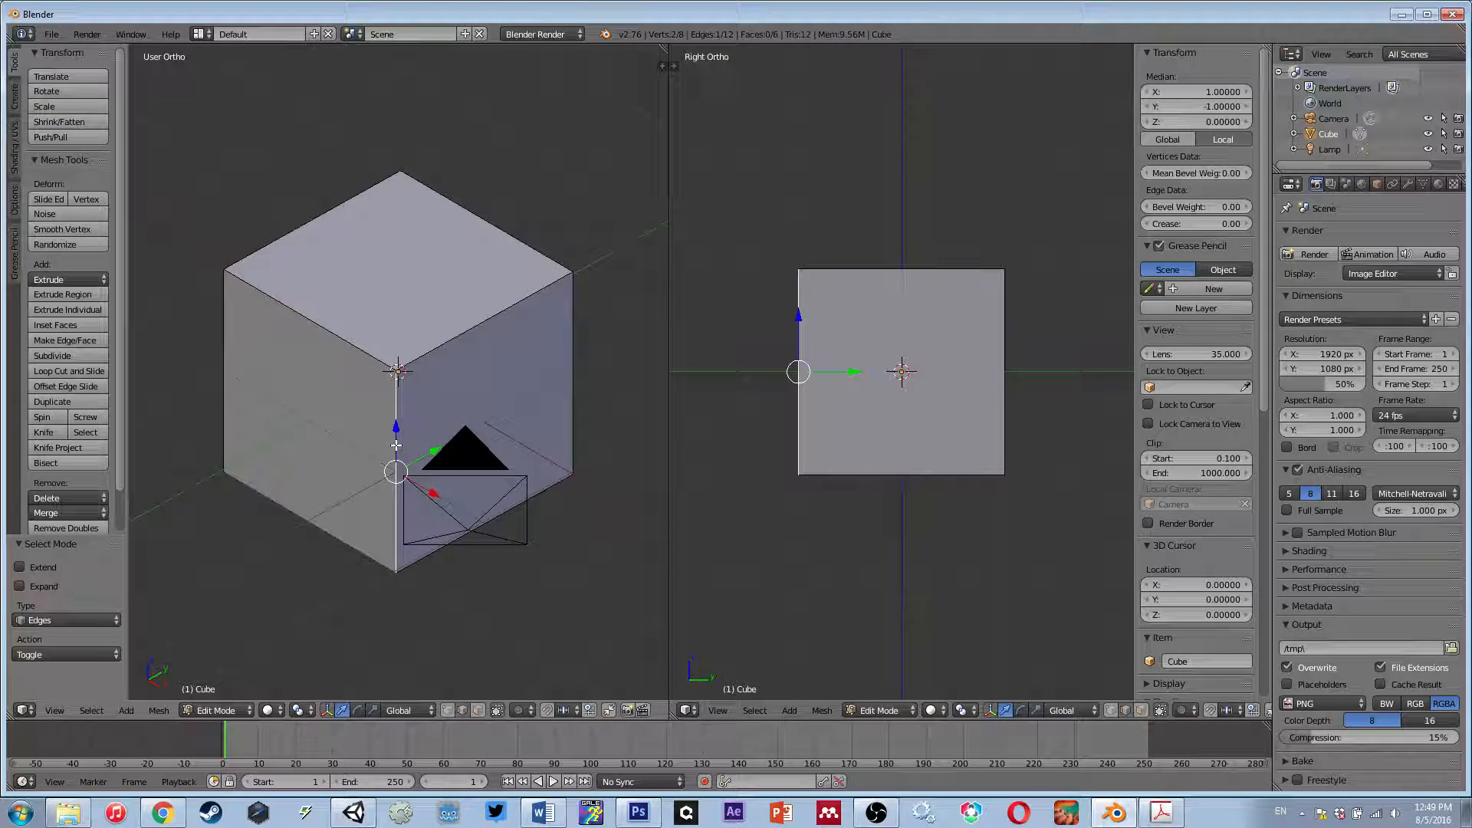
pyautogui.press('g')
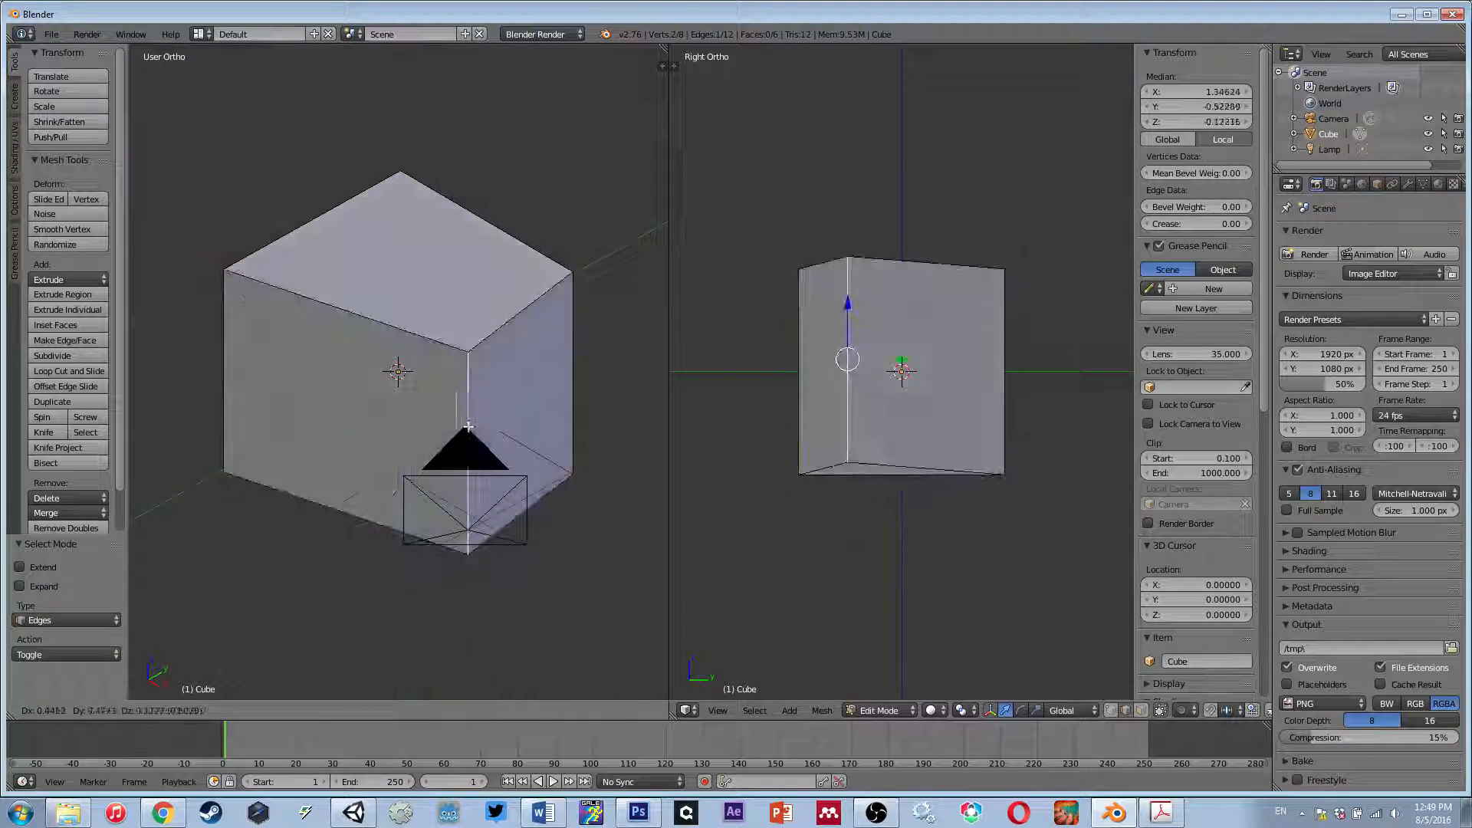
pyautogui.press('Escape')
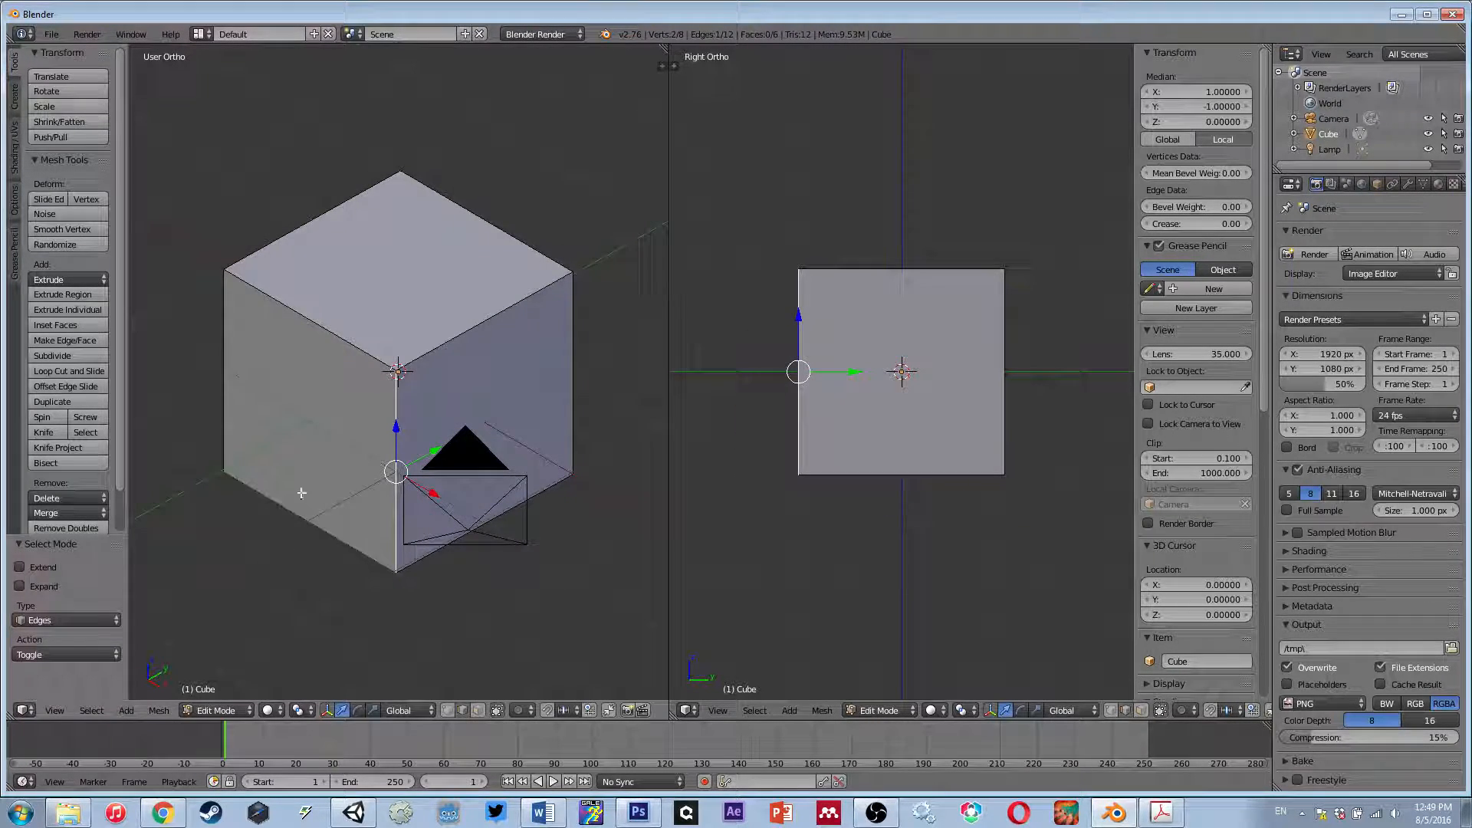
# - Set the mesh select mode to Face, select the cube's top face and try a move, then cancel it
pyautogui.hotkey('ctrl', 'Tab')
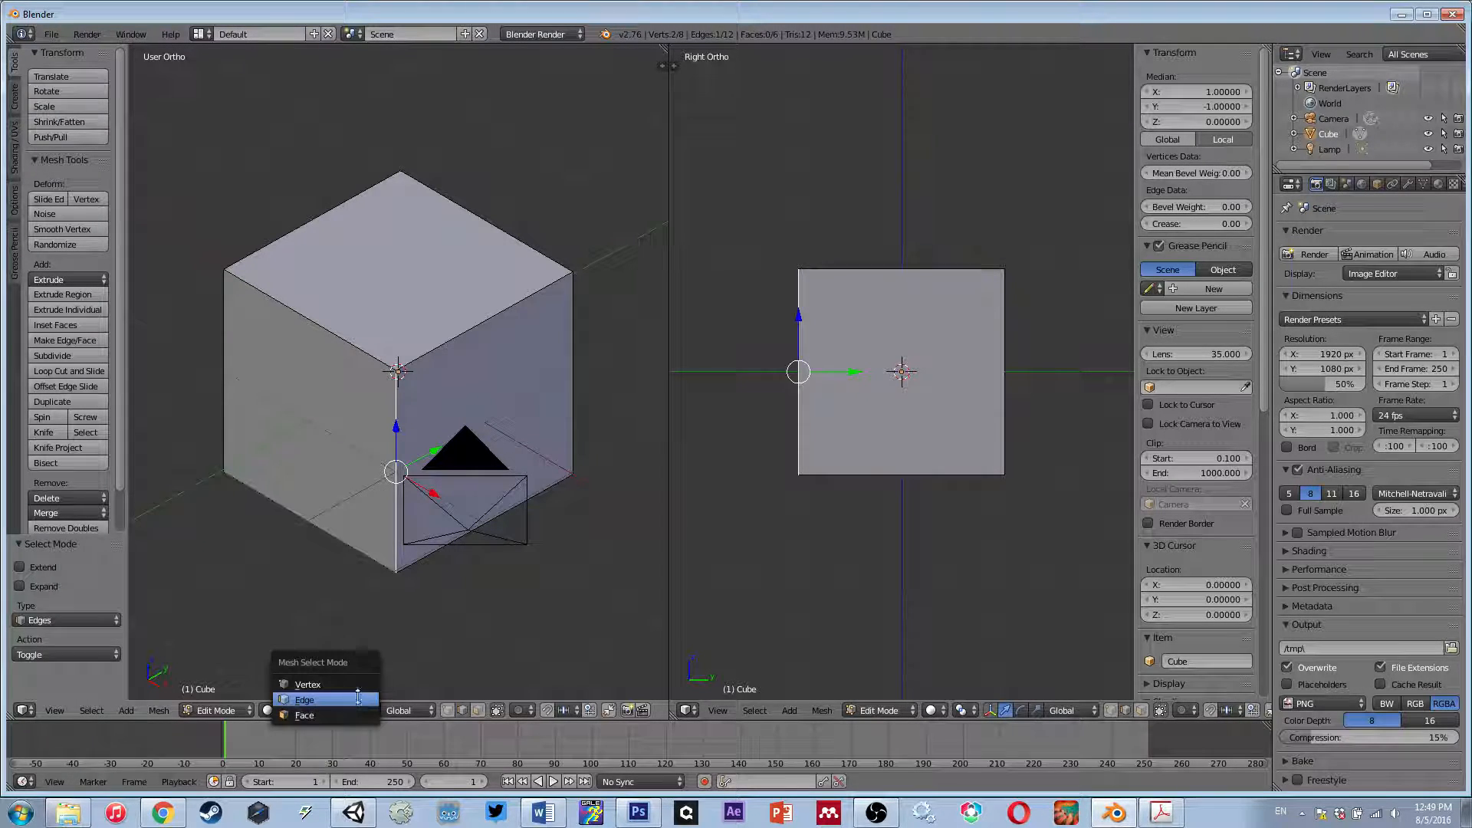
pyautogui.click(361, 713)
pyautogui.rightClick(416, 301)
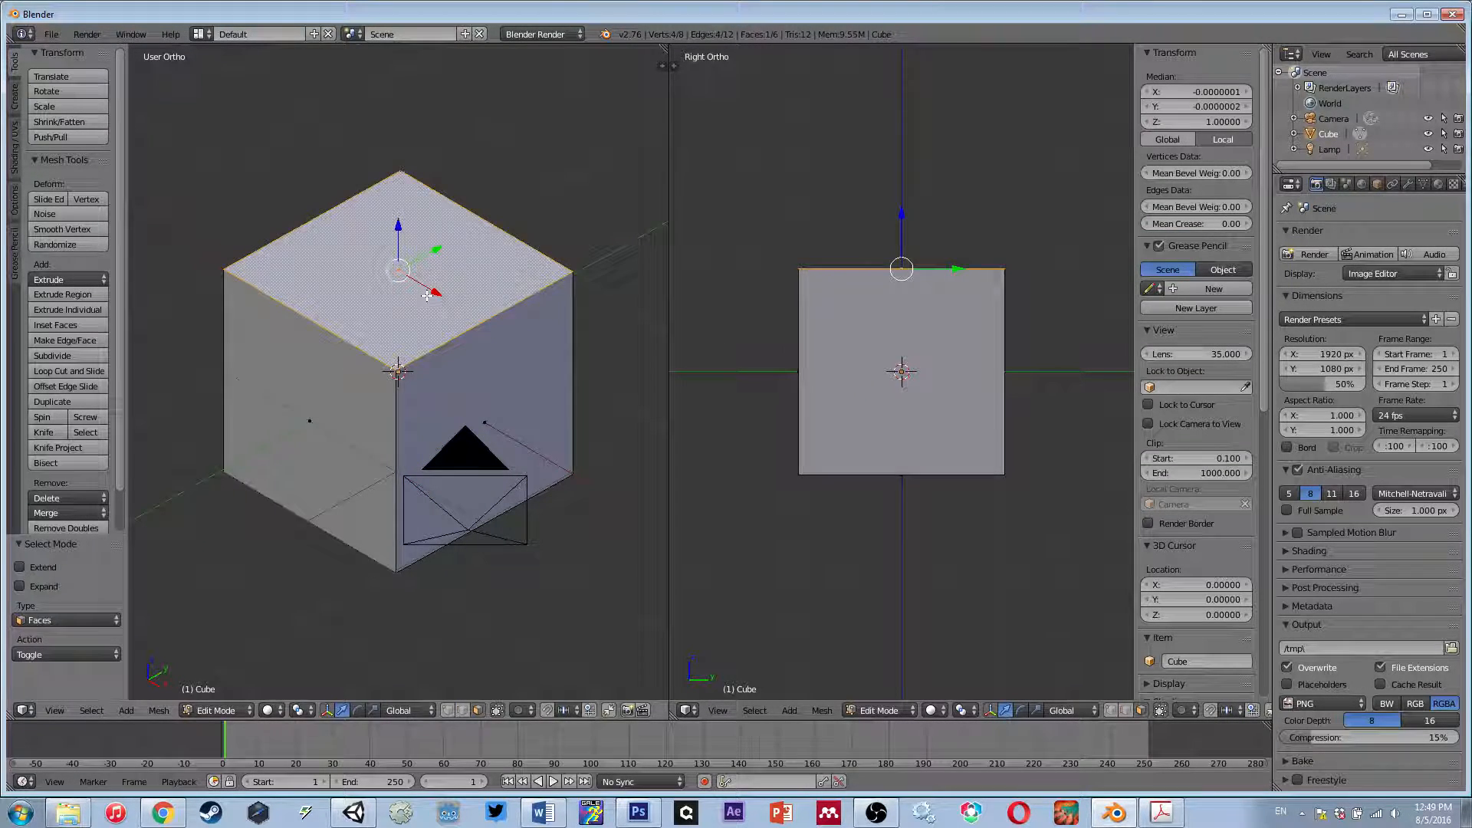
pyautogui.press('g')
pyautogui.press('Escape')
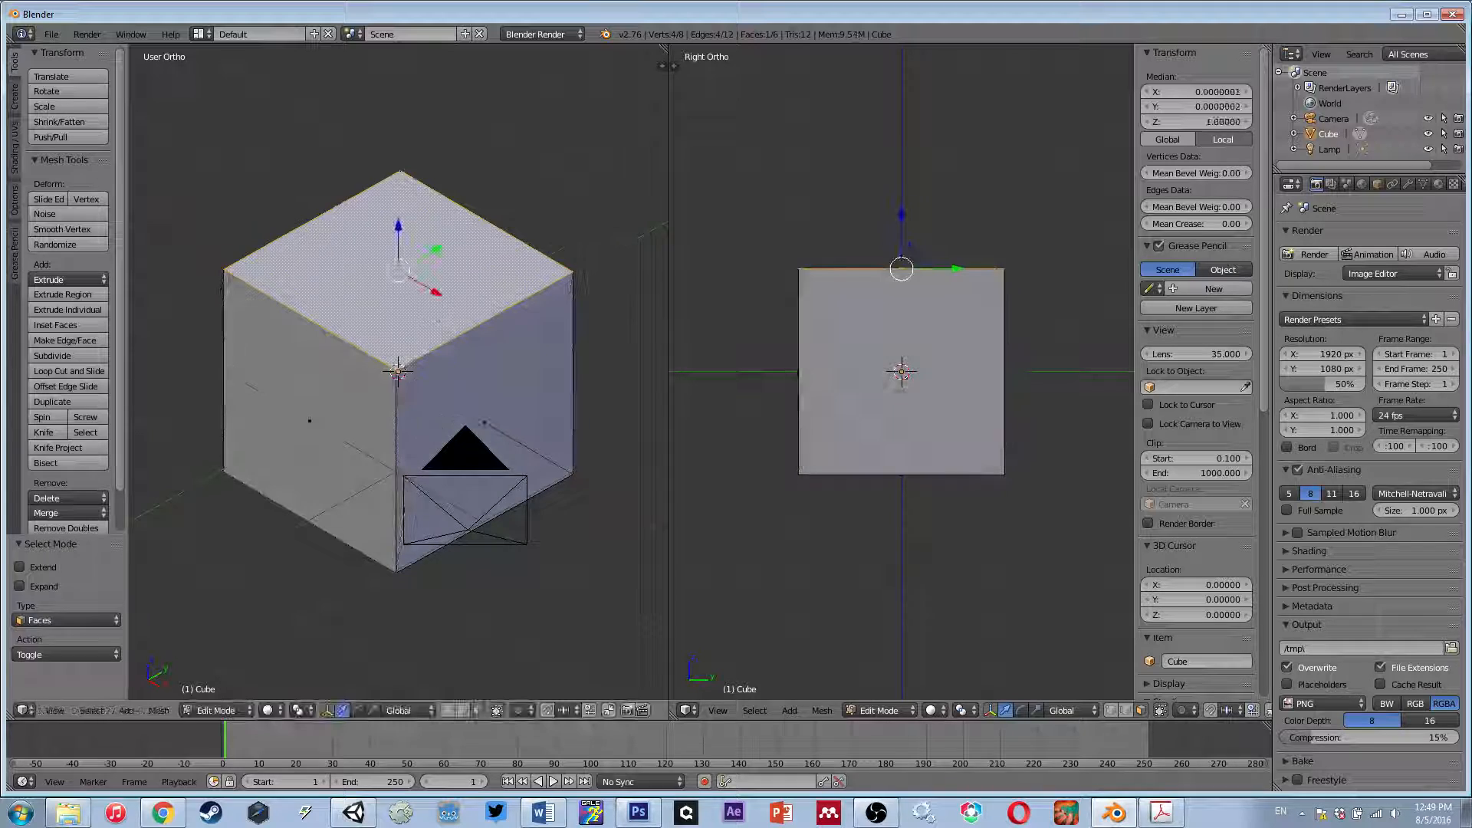
# - Select the cube's whole mesh and duplicate it in Edit Mode, placing the copy at about X 3.58, Y 4.77, Z 1.09
pyautogui.press('a')
pyautogui.scroll(-8, 462, 397)
pyautogui.scroll(1, 460, 400)
pyautogui.press('a')
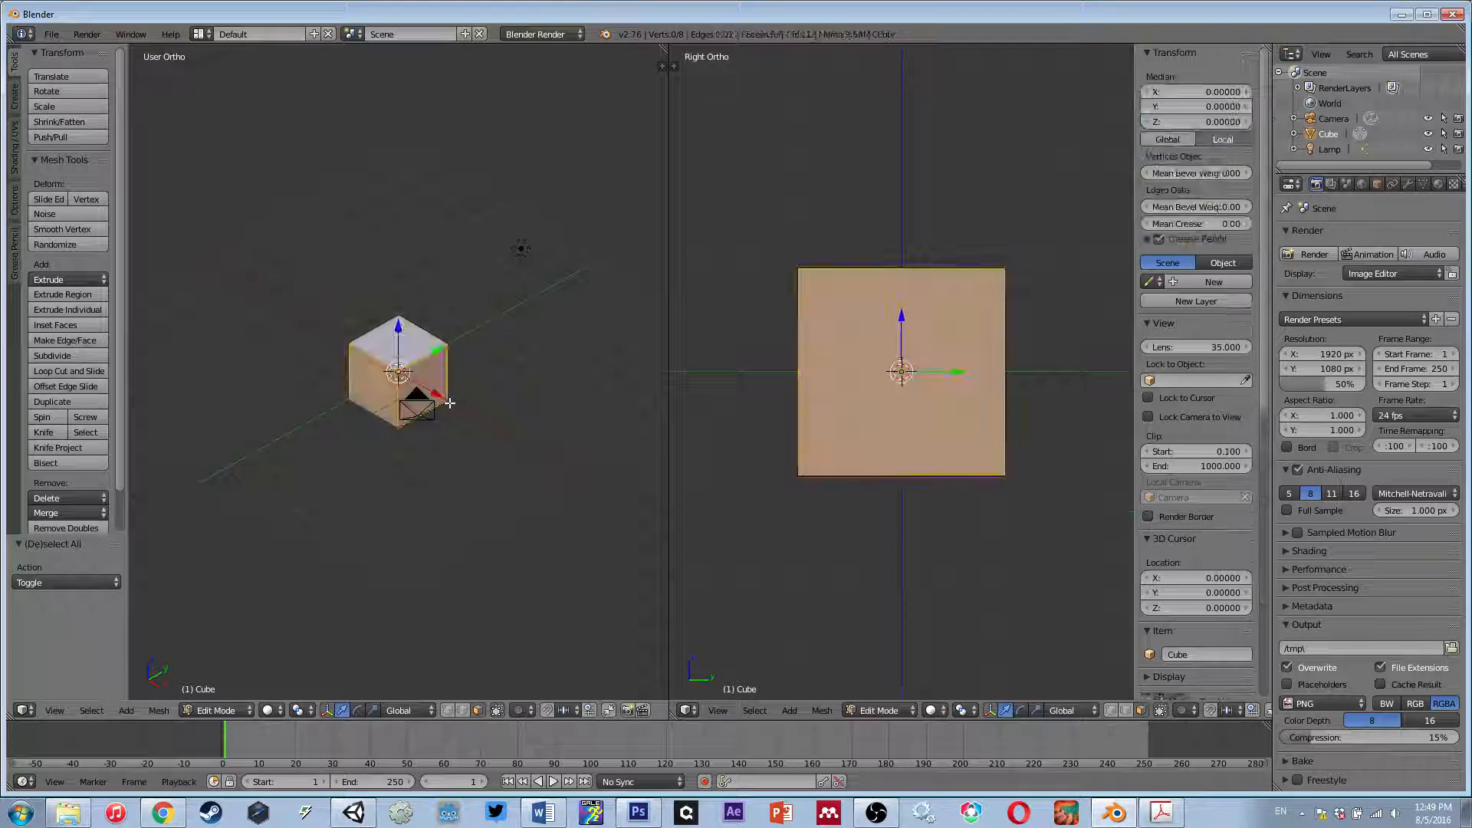
pyautogui.hotkey('shift', 'd')
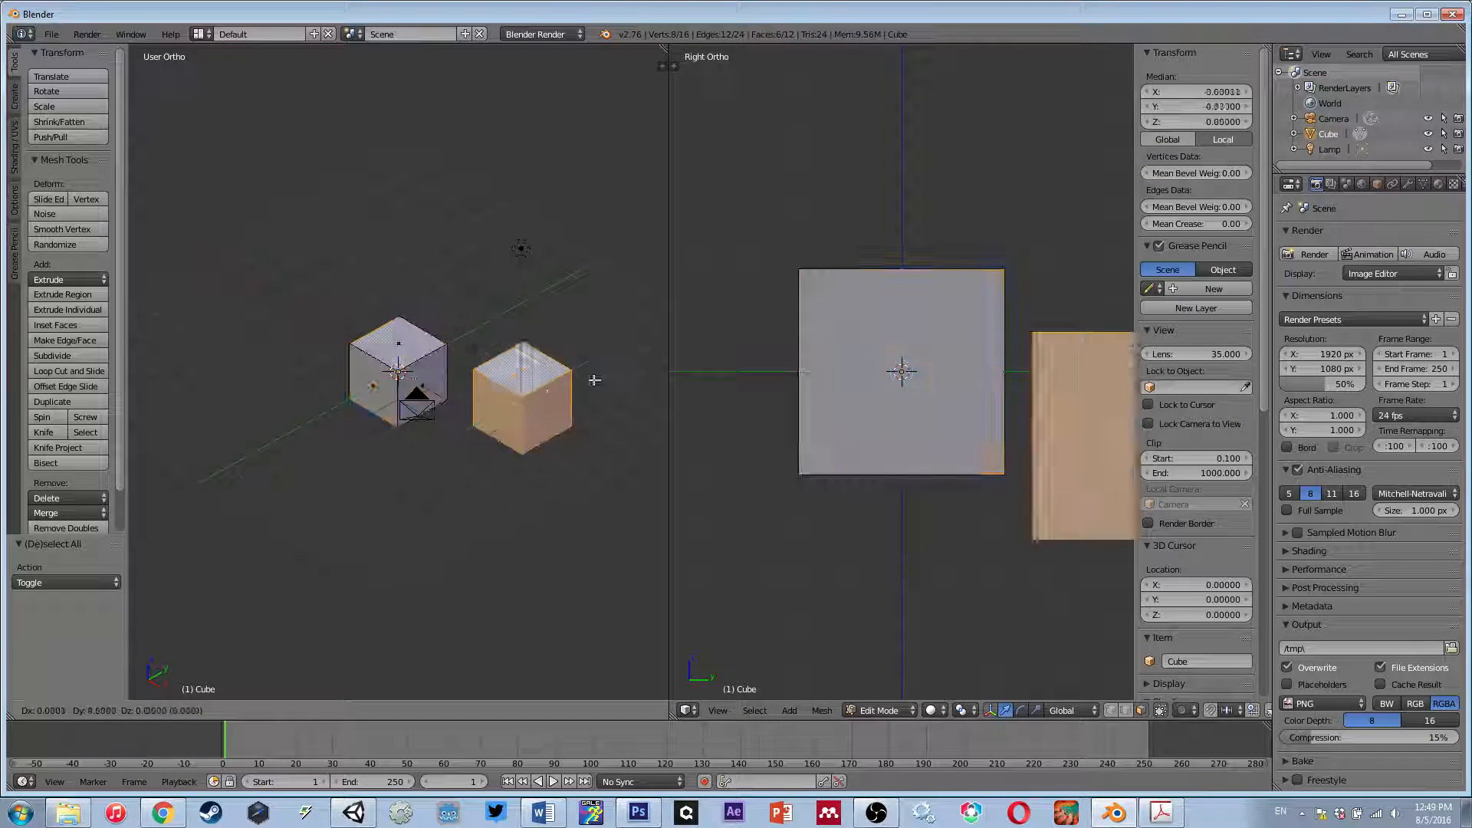
pyautogui.click(621, 330)
pyautogui.press('Tab')
pyautogui.press('Tab')
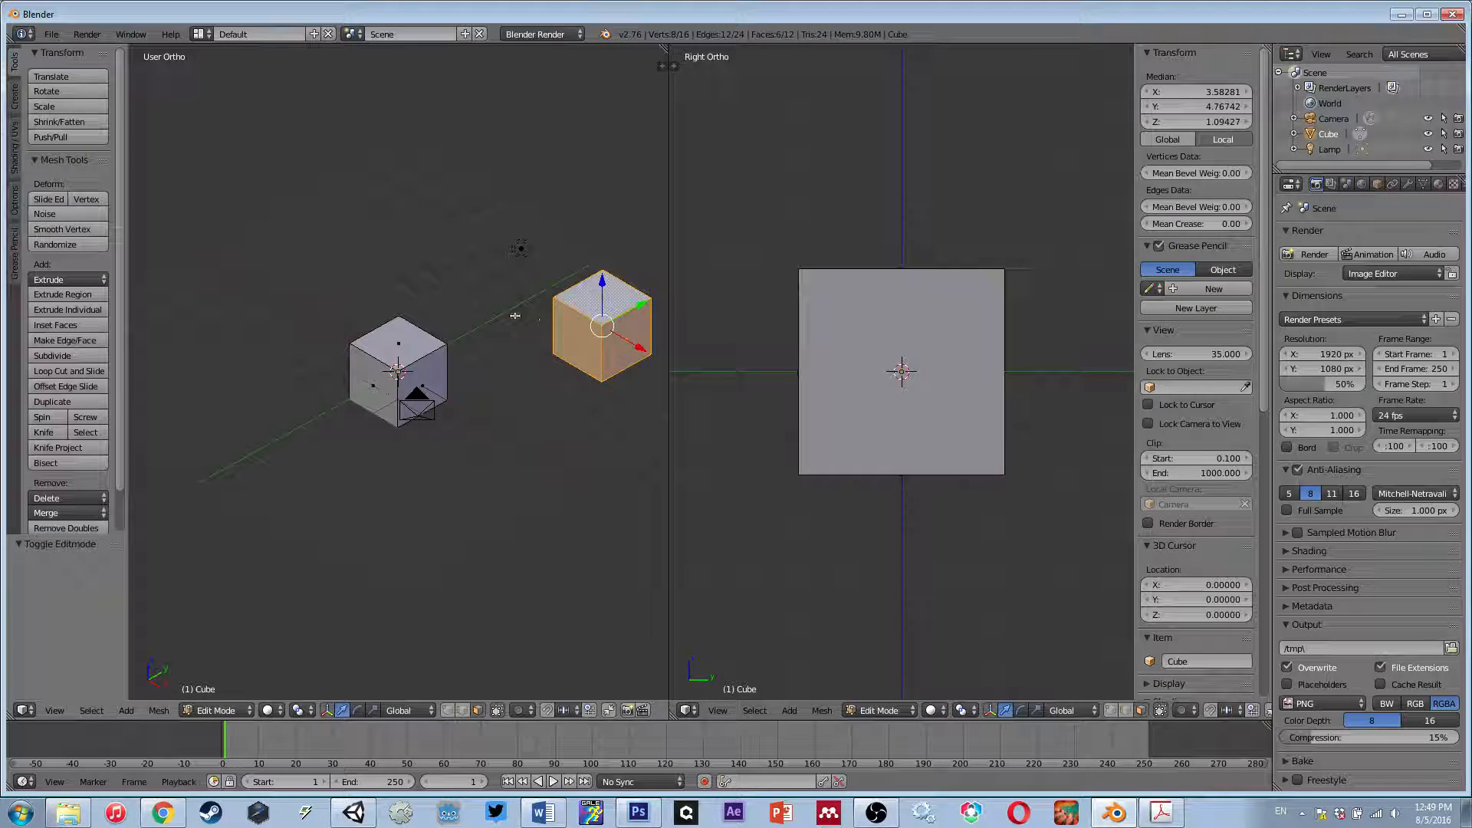
# - Select the linked geometry of the original cube and of its copy in turn, clearing the selection each time
pyautogui.press('a')
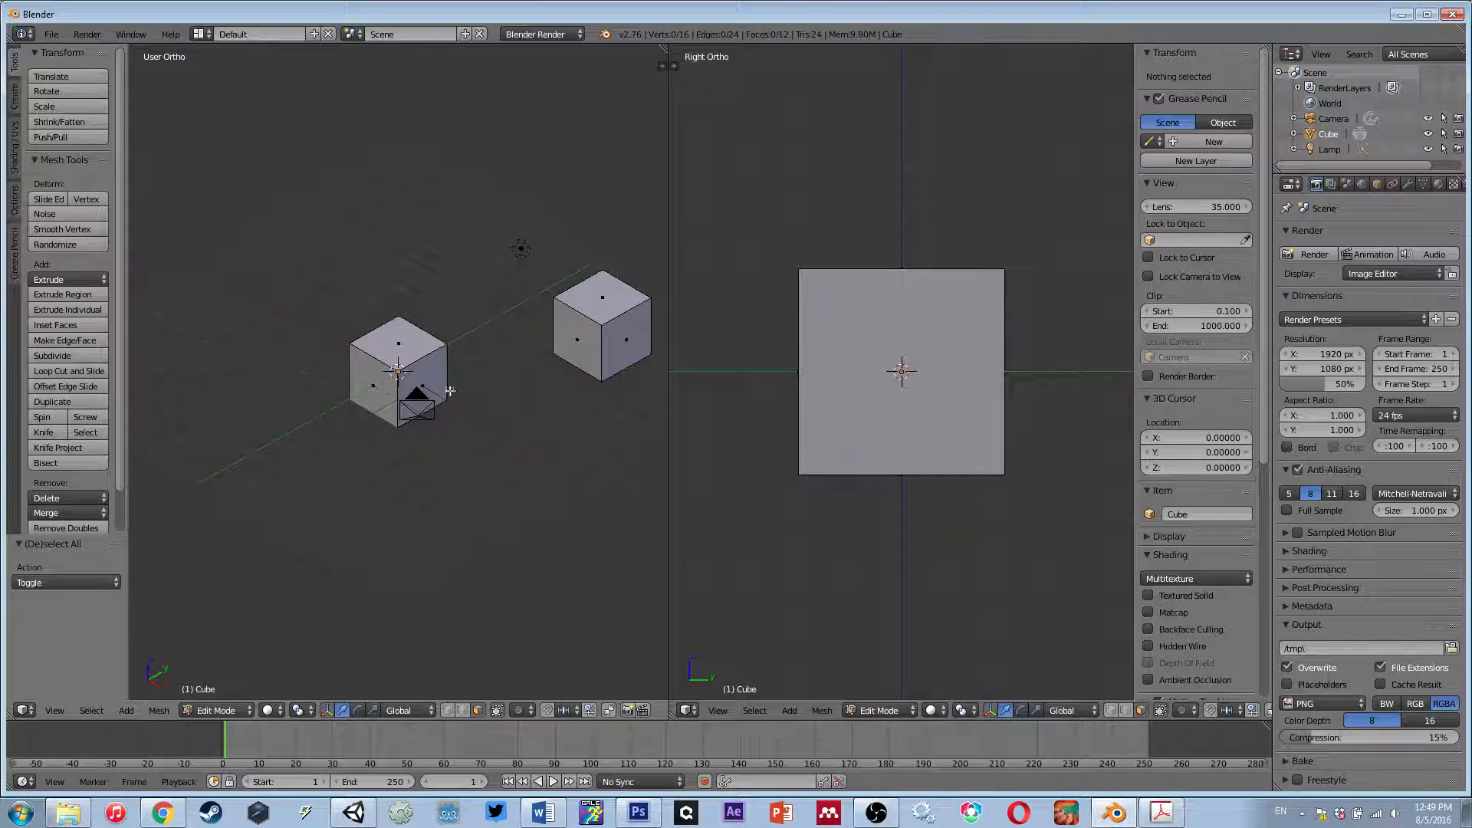
pyautogui.press('l')
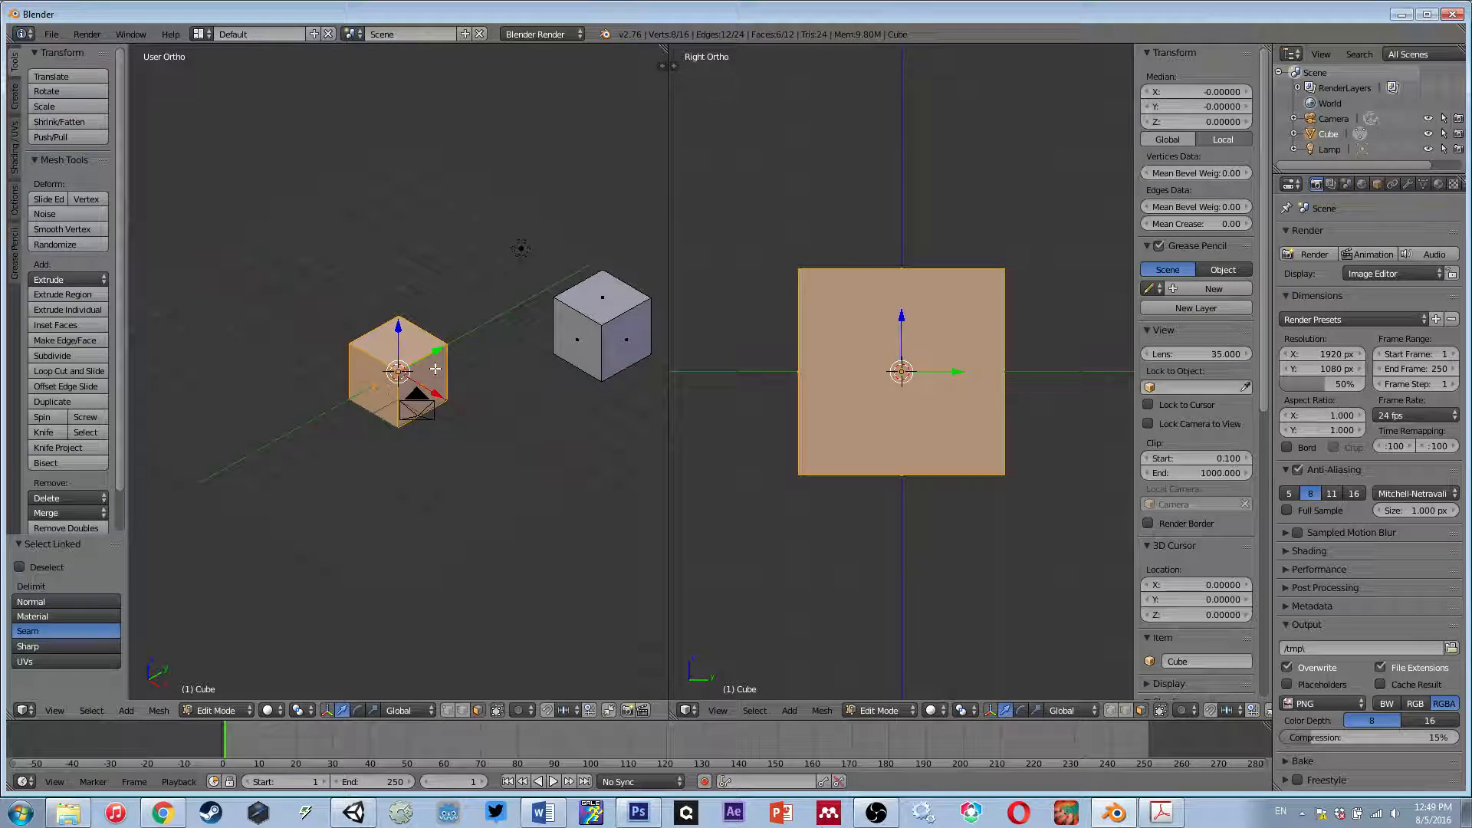
pyautogui.press('a')
pyautogui.press('l')
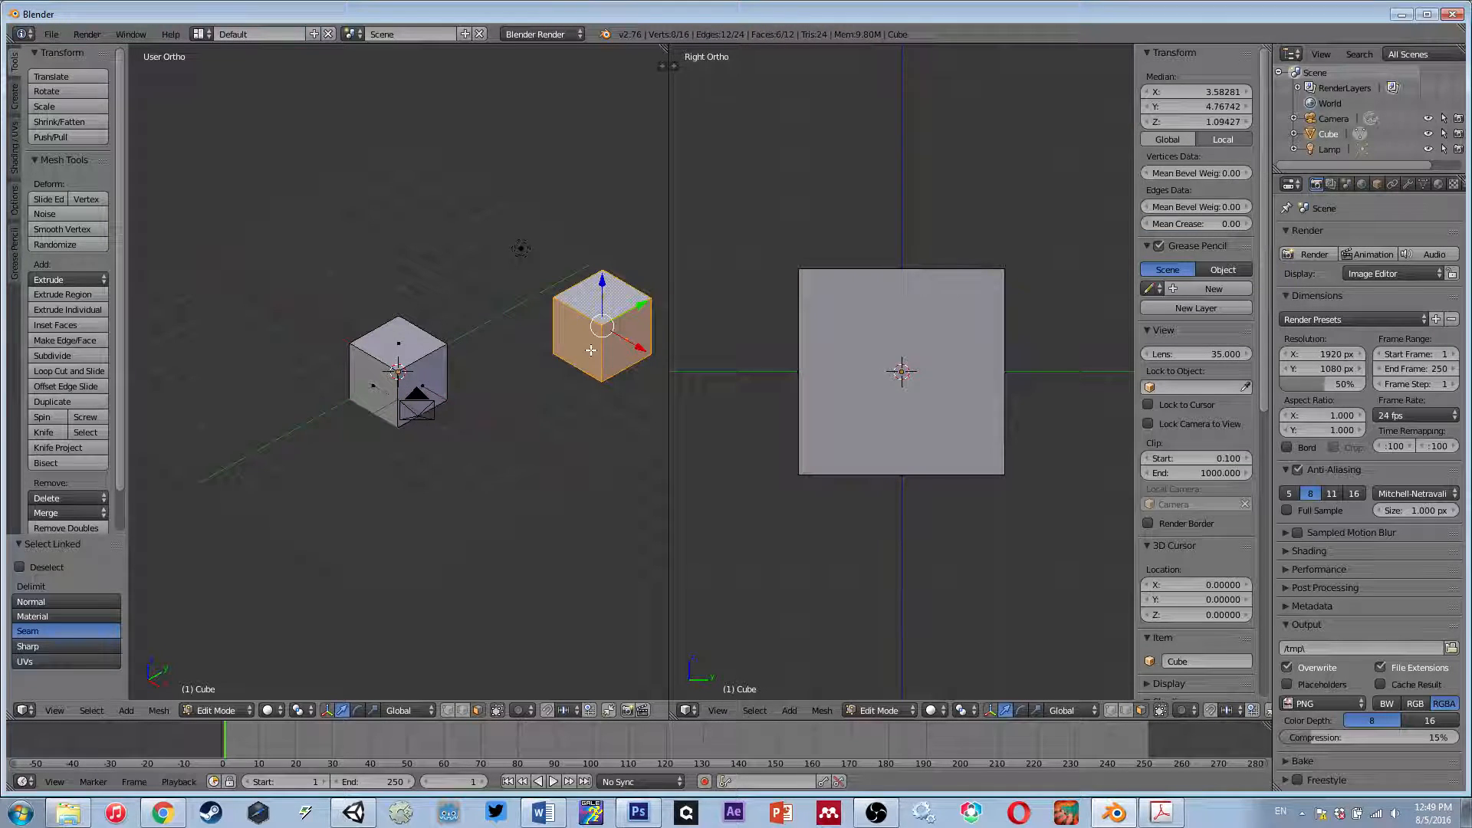
pyautogui.press('a')
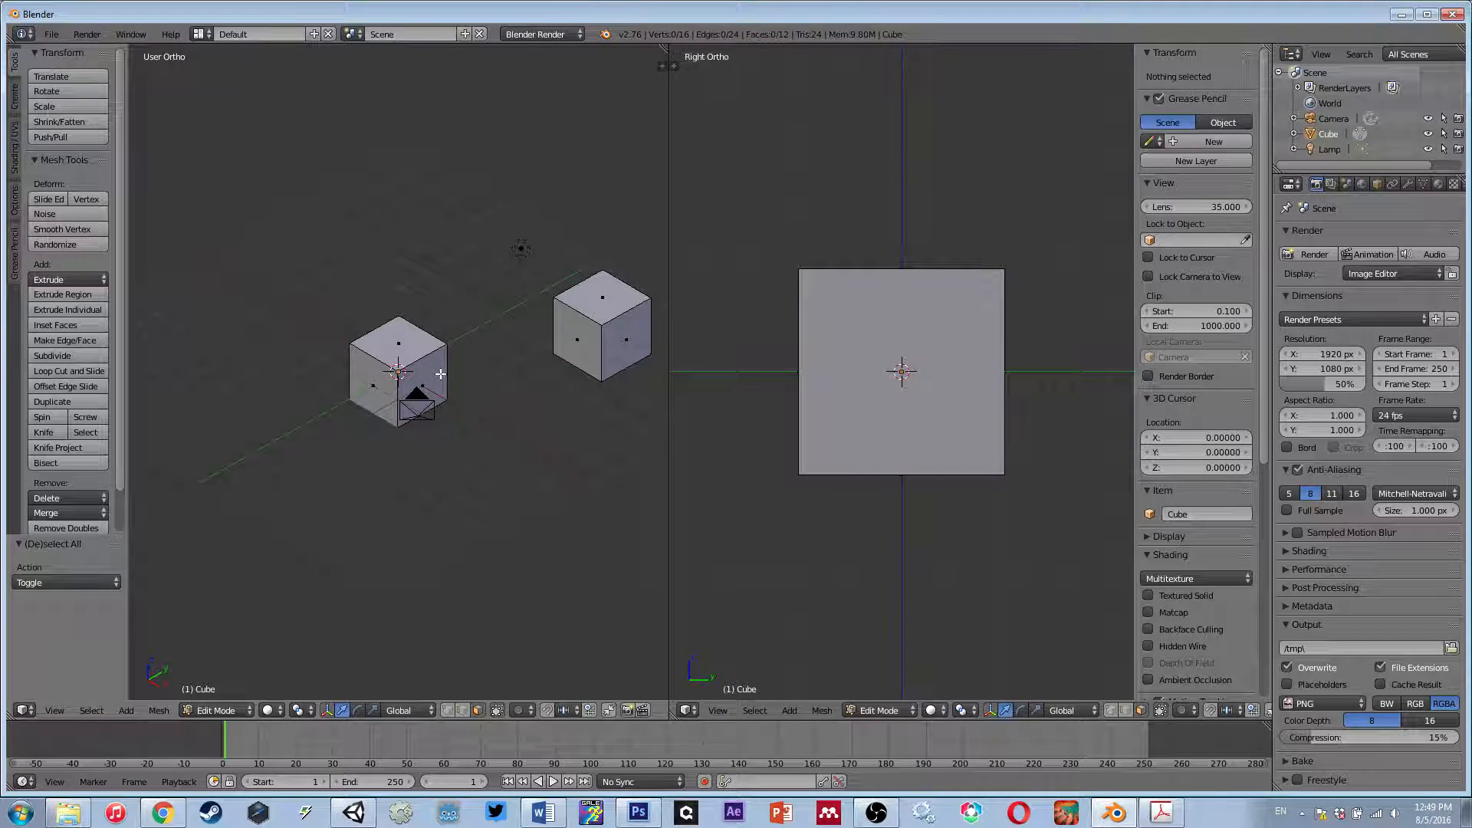
# - Select the whole mesh of both cubes, return to Object Mode and deselect everything
pyautogui.press('a')
pyautogui.press('Tab')
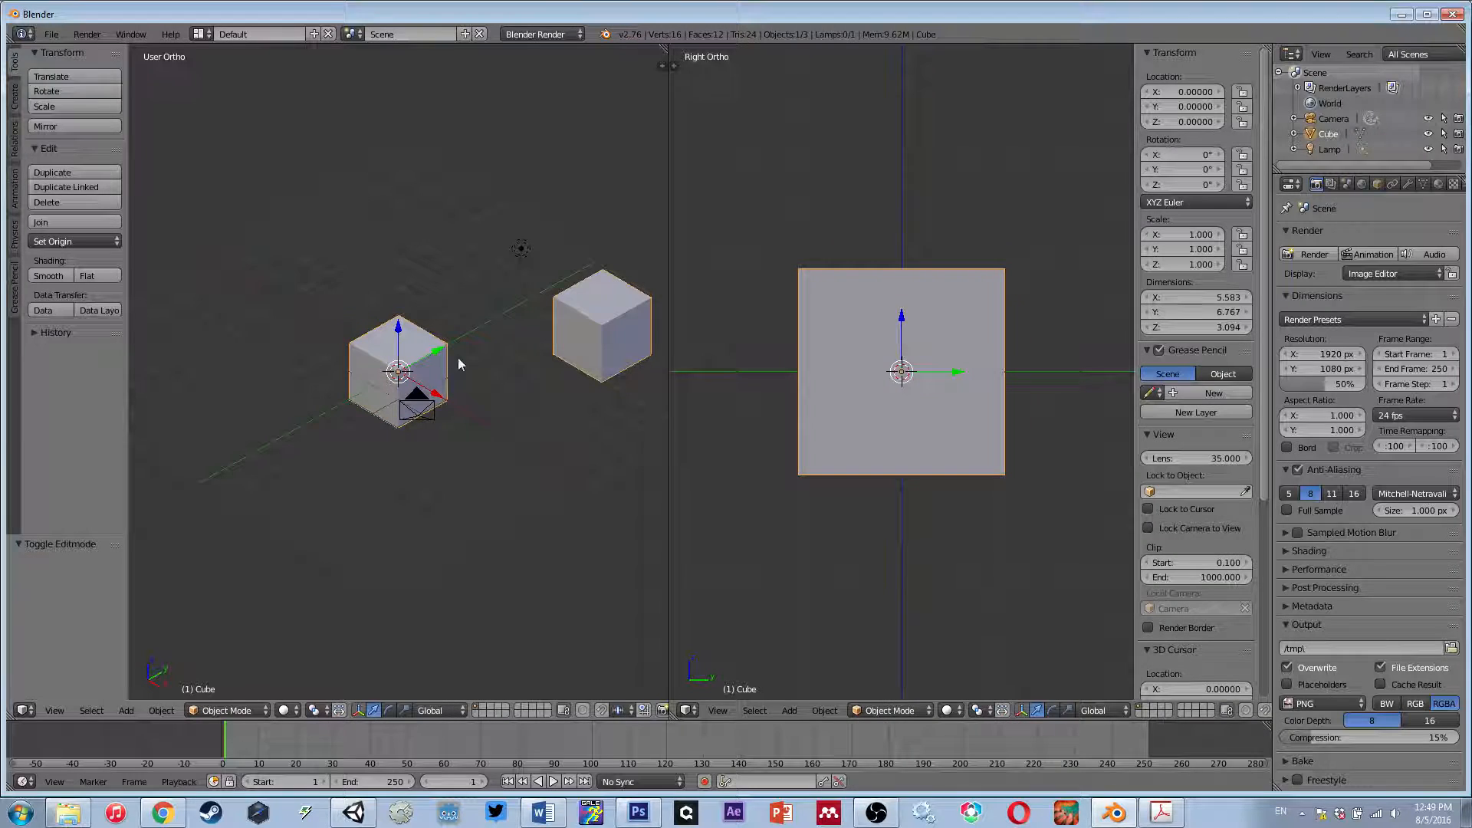
pyautogui.press('a')
pyautogui.keyDown('shift'); pyautogui.moveTo(474, 394); pyautogui.dragTo(379, 406, button='middle'); pyautogui.keyUp('shift')
pyautogui.scroll(1, 380, 400)
pyautogui.scroll(2, 381, 407)
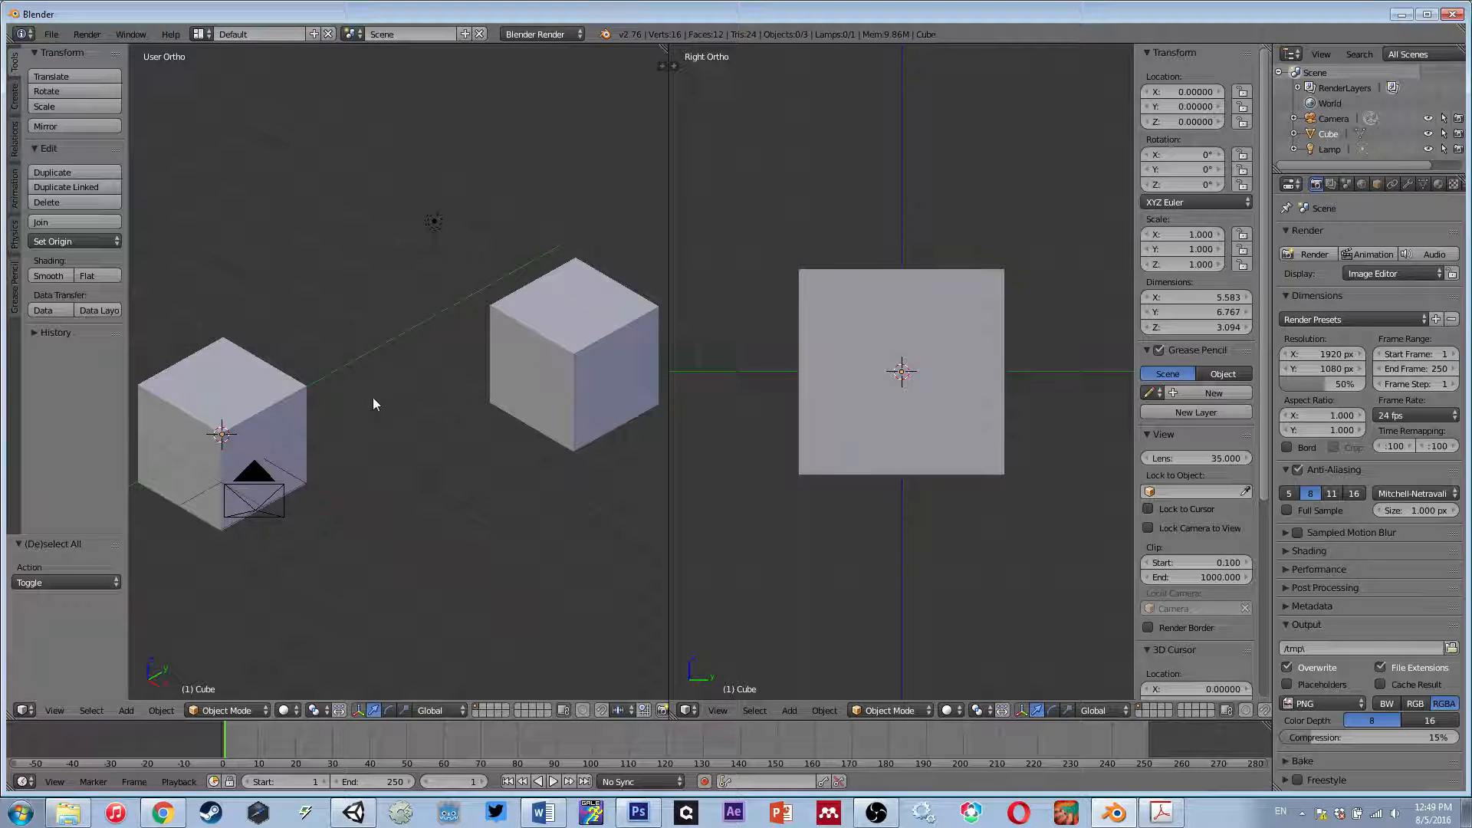
# - Enter Edit Mode on the two-cube object, clear its mesh selection and return to Object Mode
pyautogui.rightClick(269, 403)
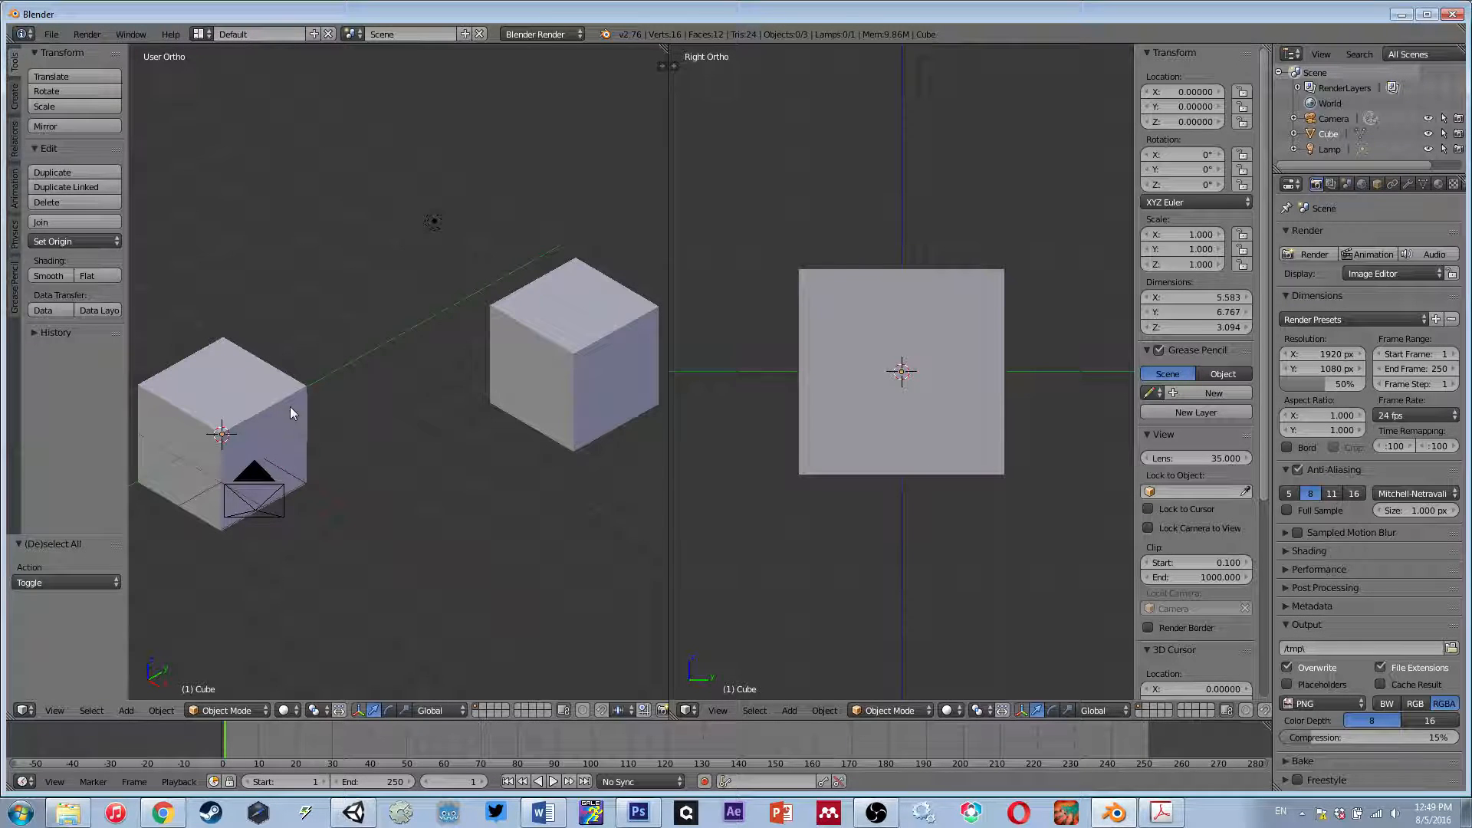
pyautogui.press('Tab')
pyautogui.press('a')
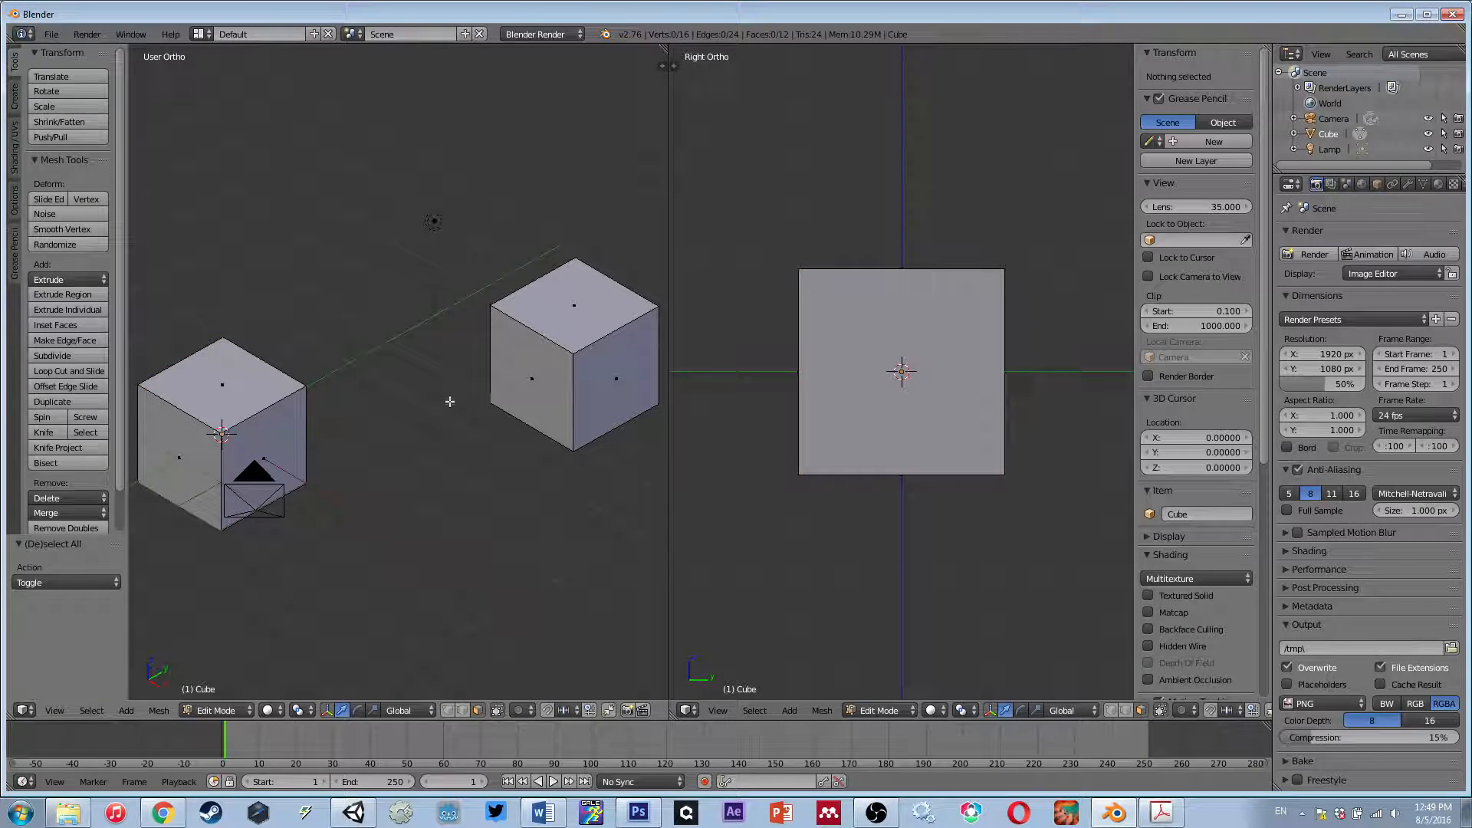
pyautogui.press('Tab')
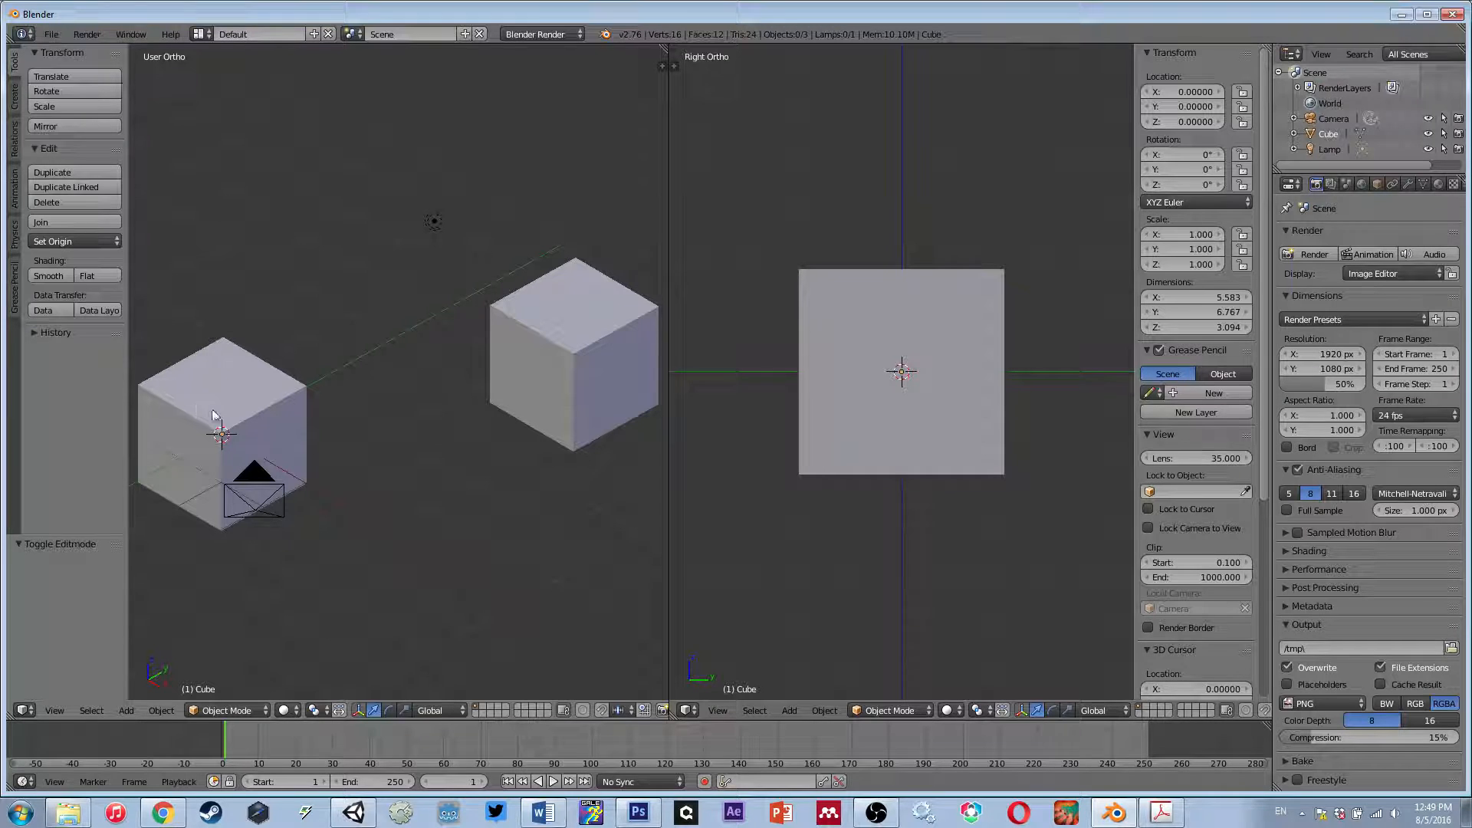
# - Try moving the lamp and the camera as separate objects, cancelling both moves
pyautogui.rightClick(434, 222)
pyautogui.press('g')
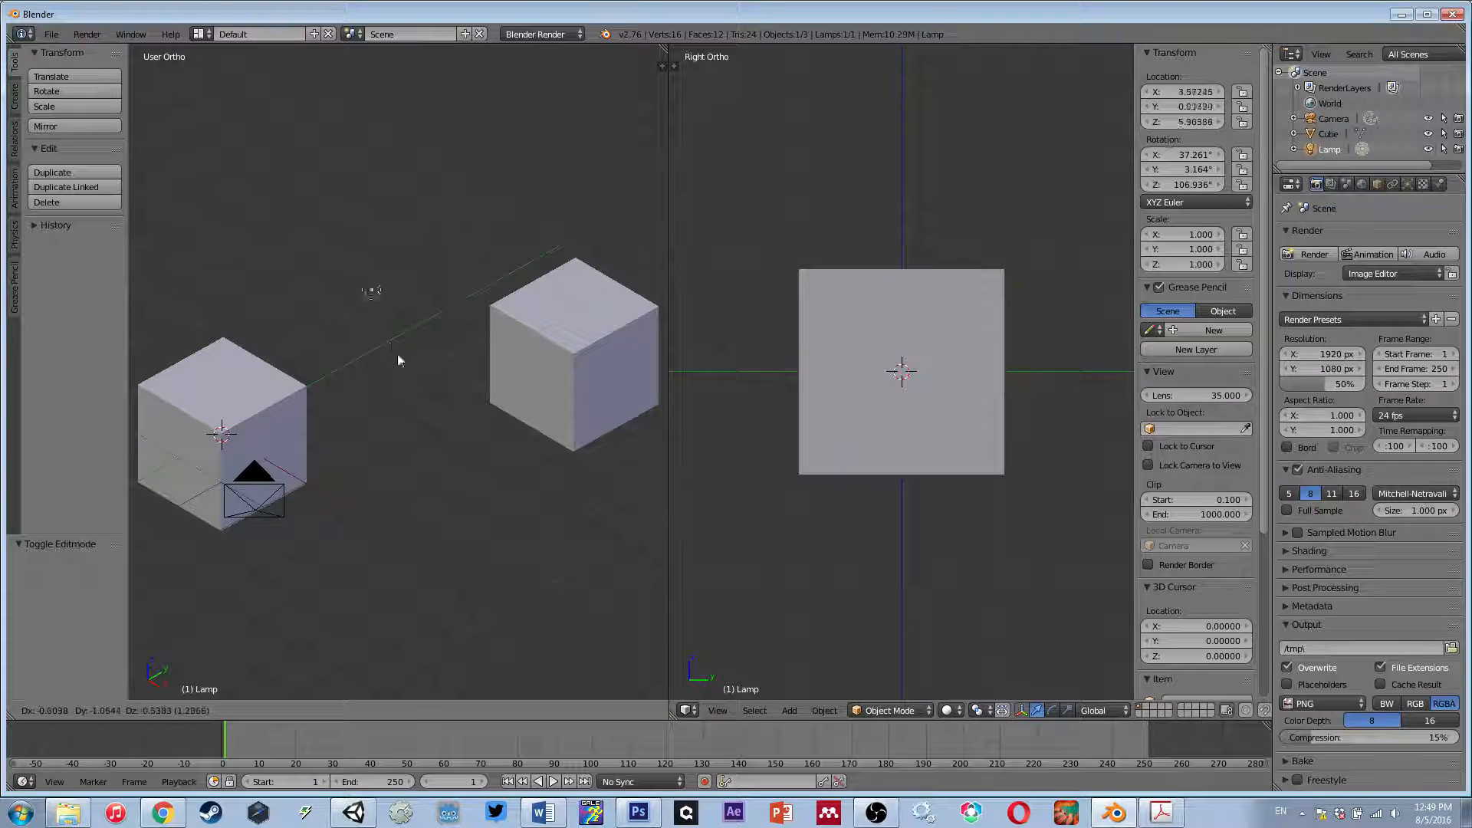
pyautogui.rightClick(388, 338)
pyautogui.rightClick(255, 512)
pyautogui.press('g')
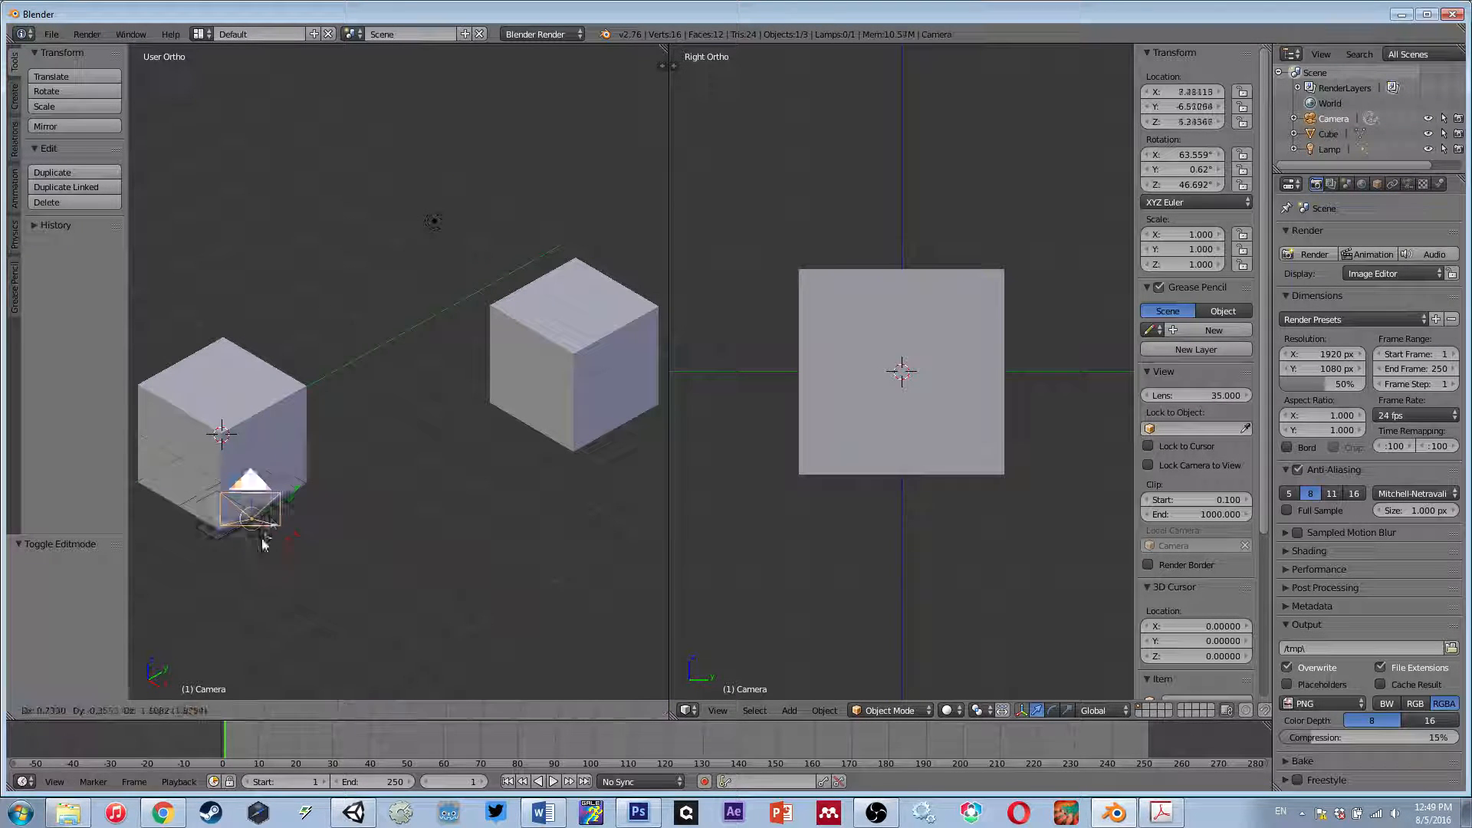
pyautogui.rightClick(313, 568)
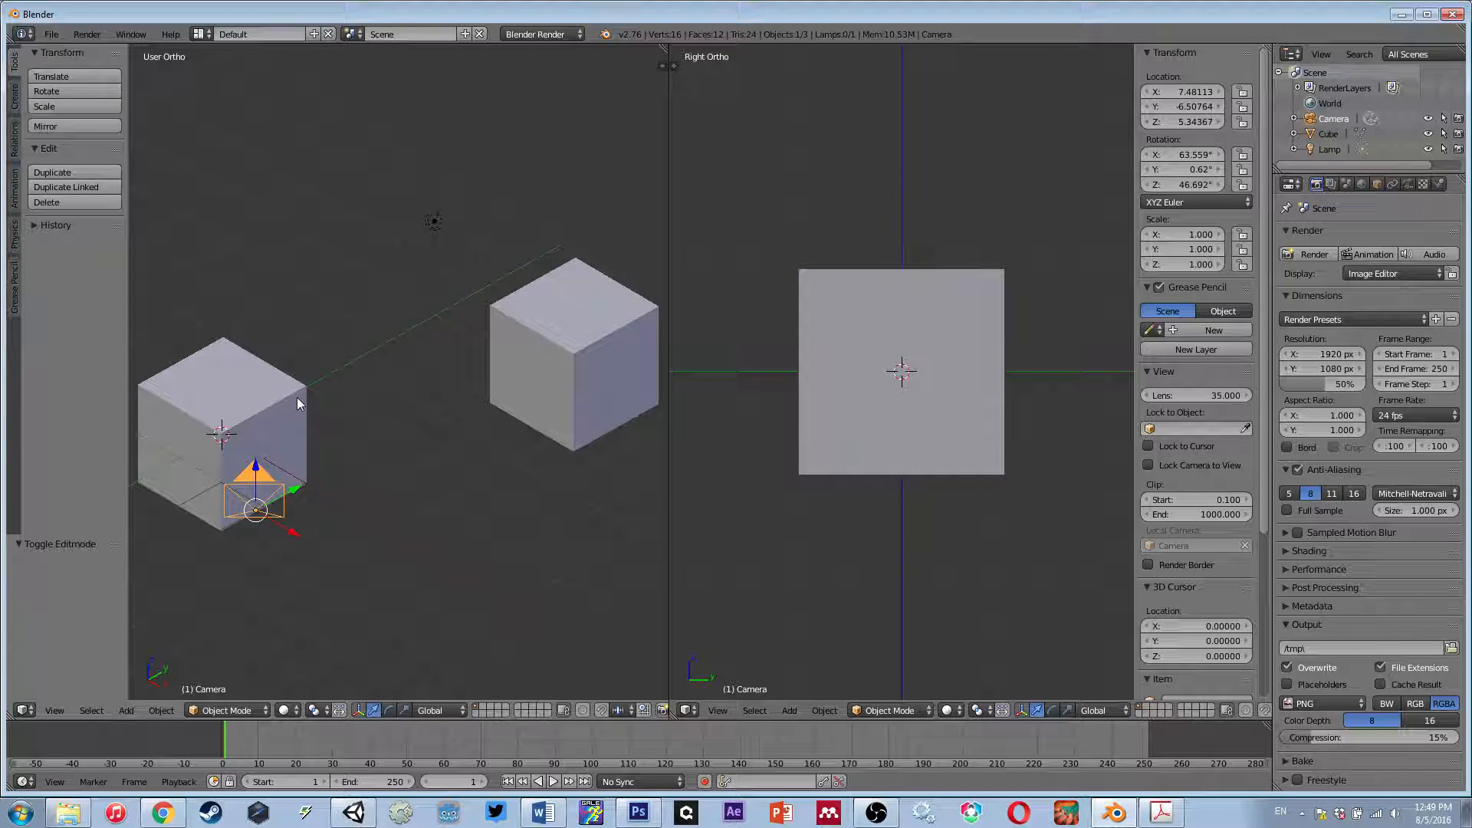
# - Select the two-cube object, enter Edit Mode, and select and deselect its whole mesh
pyautogui.rightClick(273, 398)
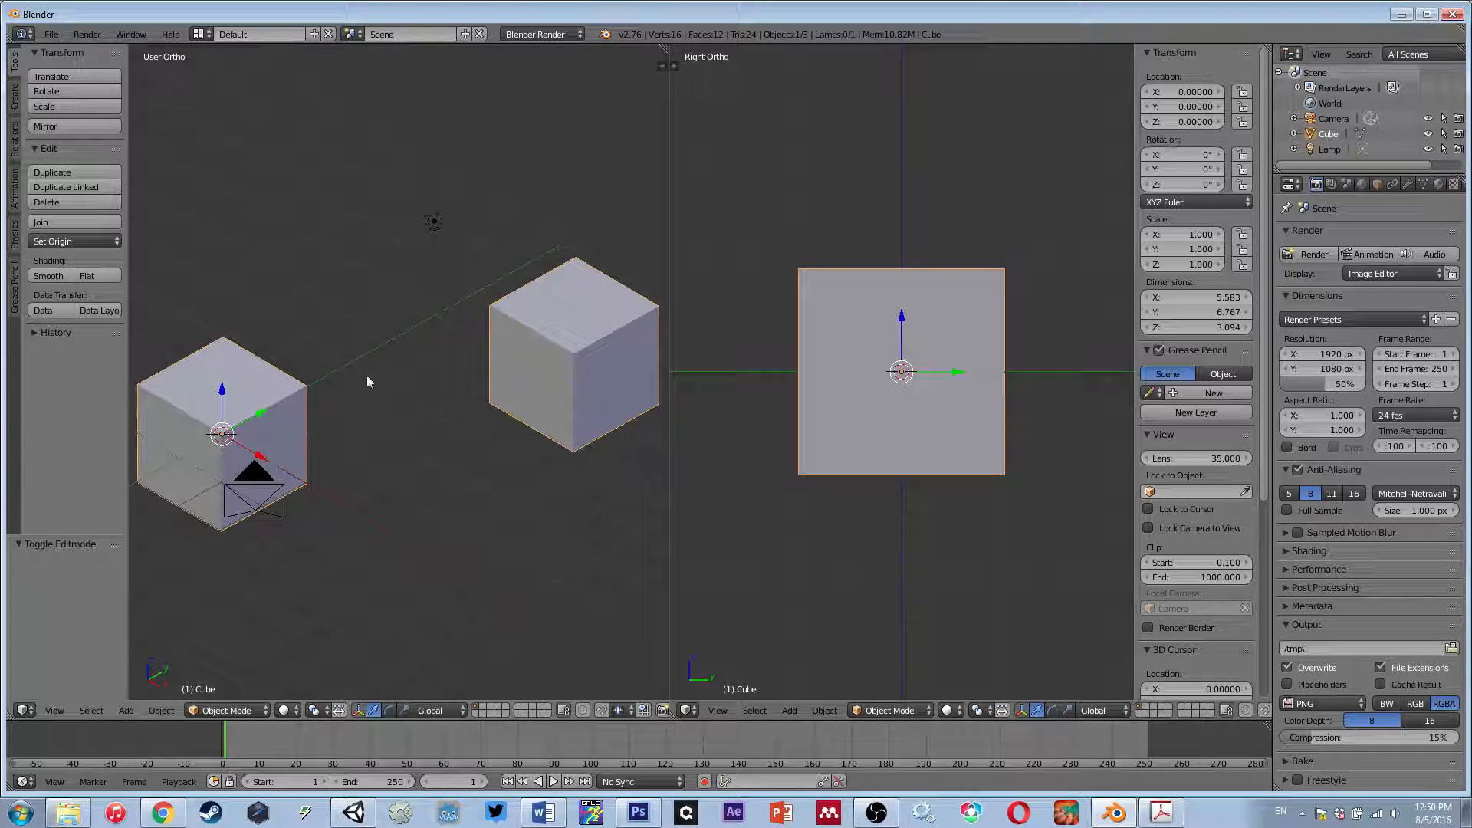
pyautogui.press('Tab')
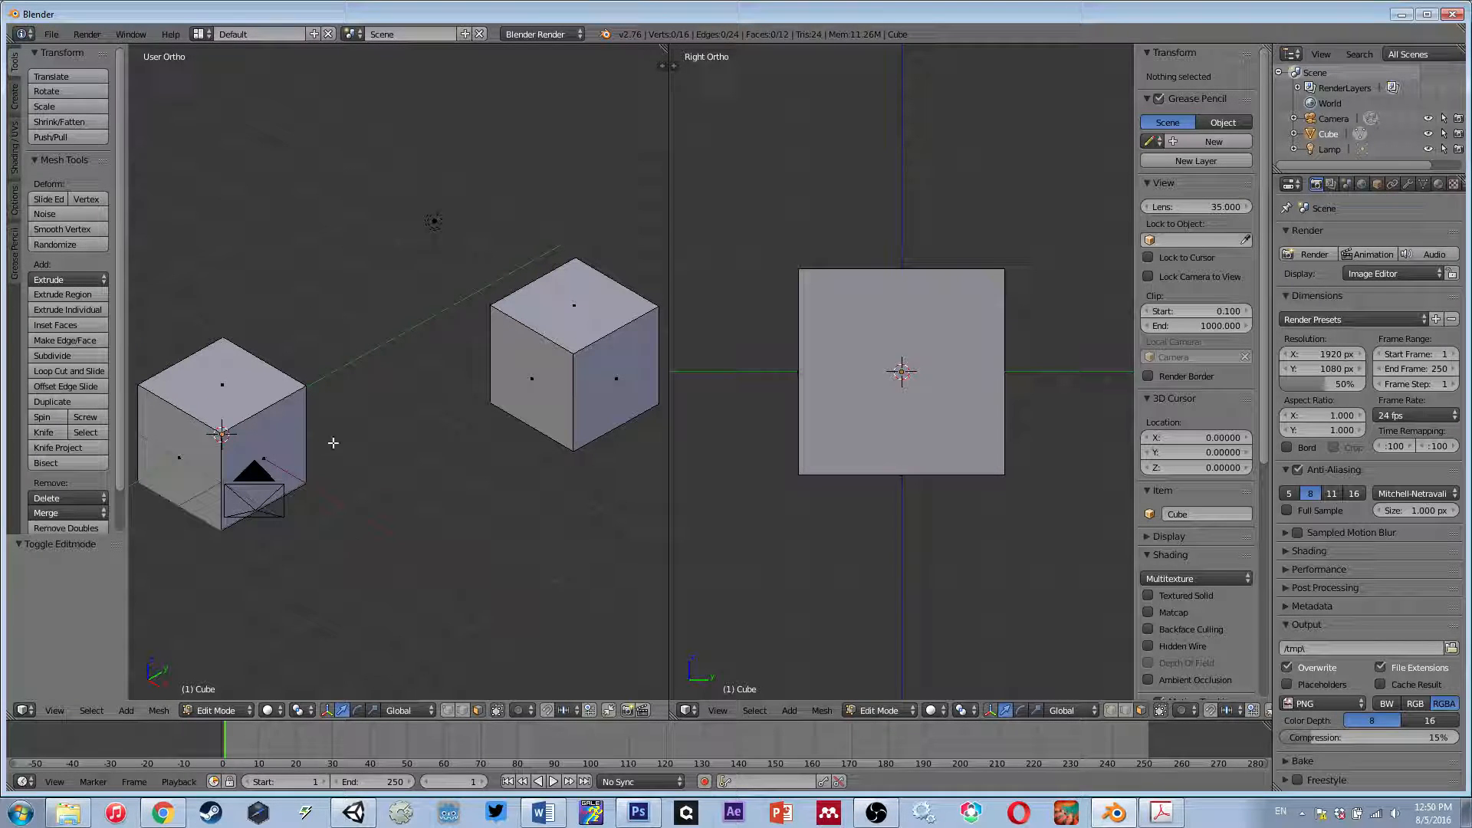
pyautogui.press('a')
pyautogui.press('a')
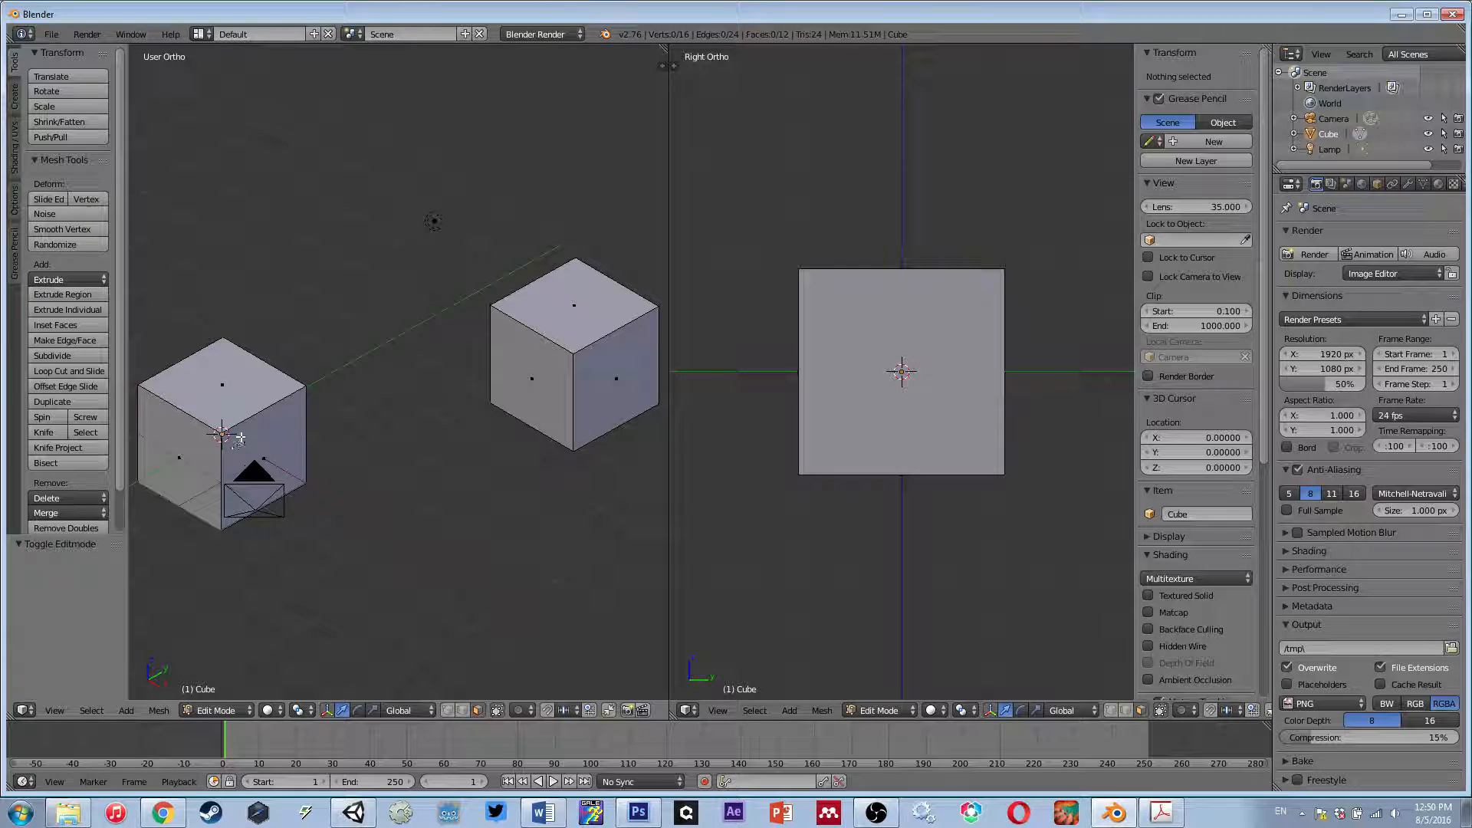
# - Select the linked geometry of each cube in turn, inverting the selection once and clearing it between picks
pyautogui.press('l')
pyautogui.press('a')
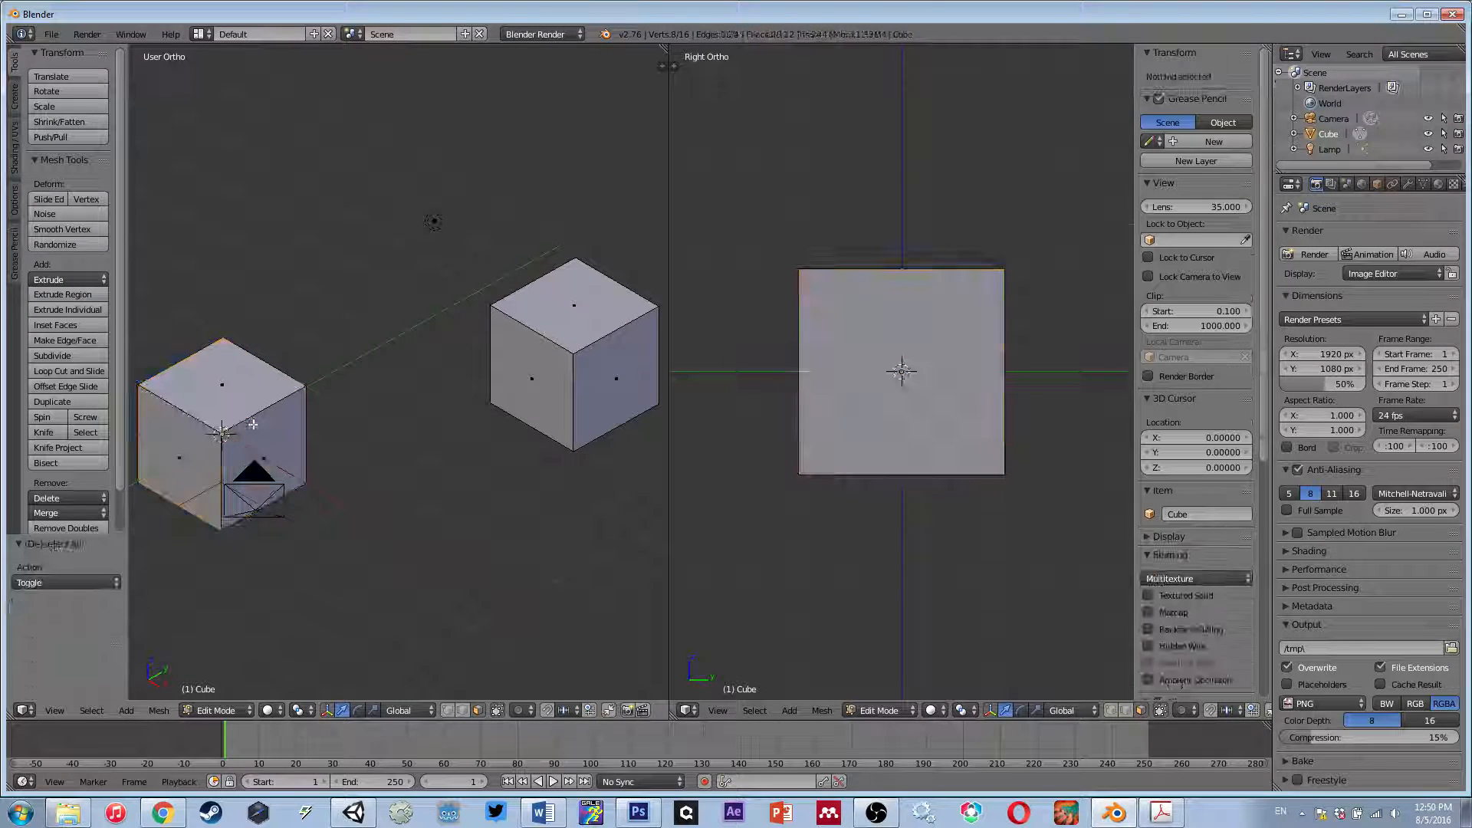
pyautogui.press('l')
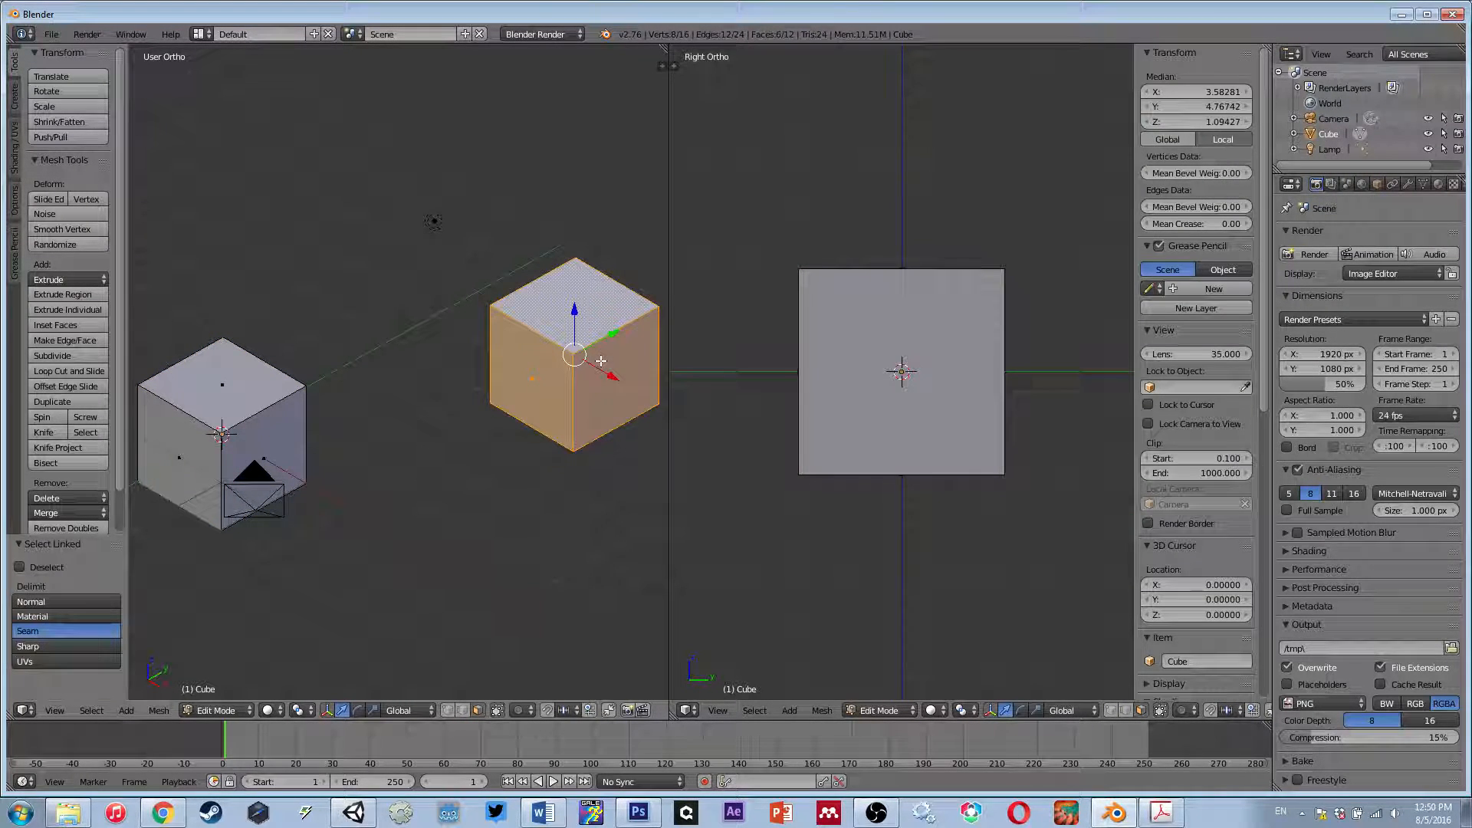
pyautogui.hotkey('ctrl', 'i')
pyautogui.press('a')
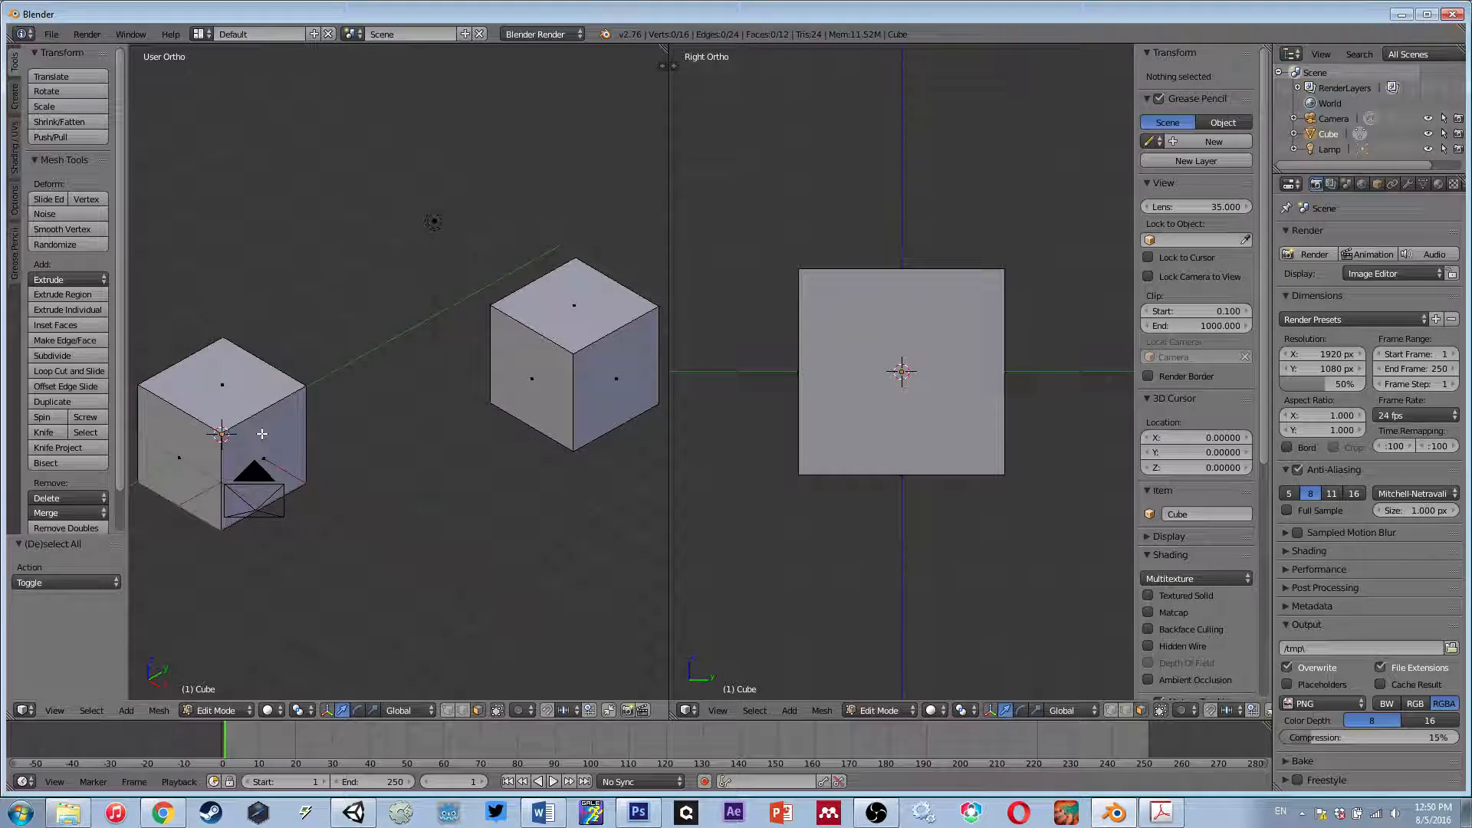
pyautogui.press('l')
pyautogui.press('a')
pyautogui.press('l')
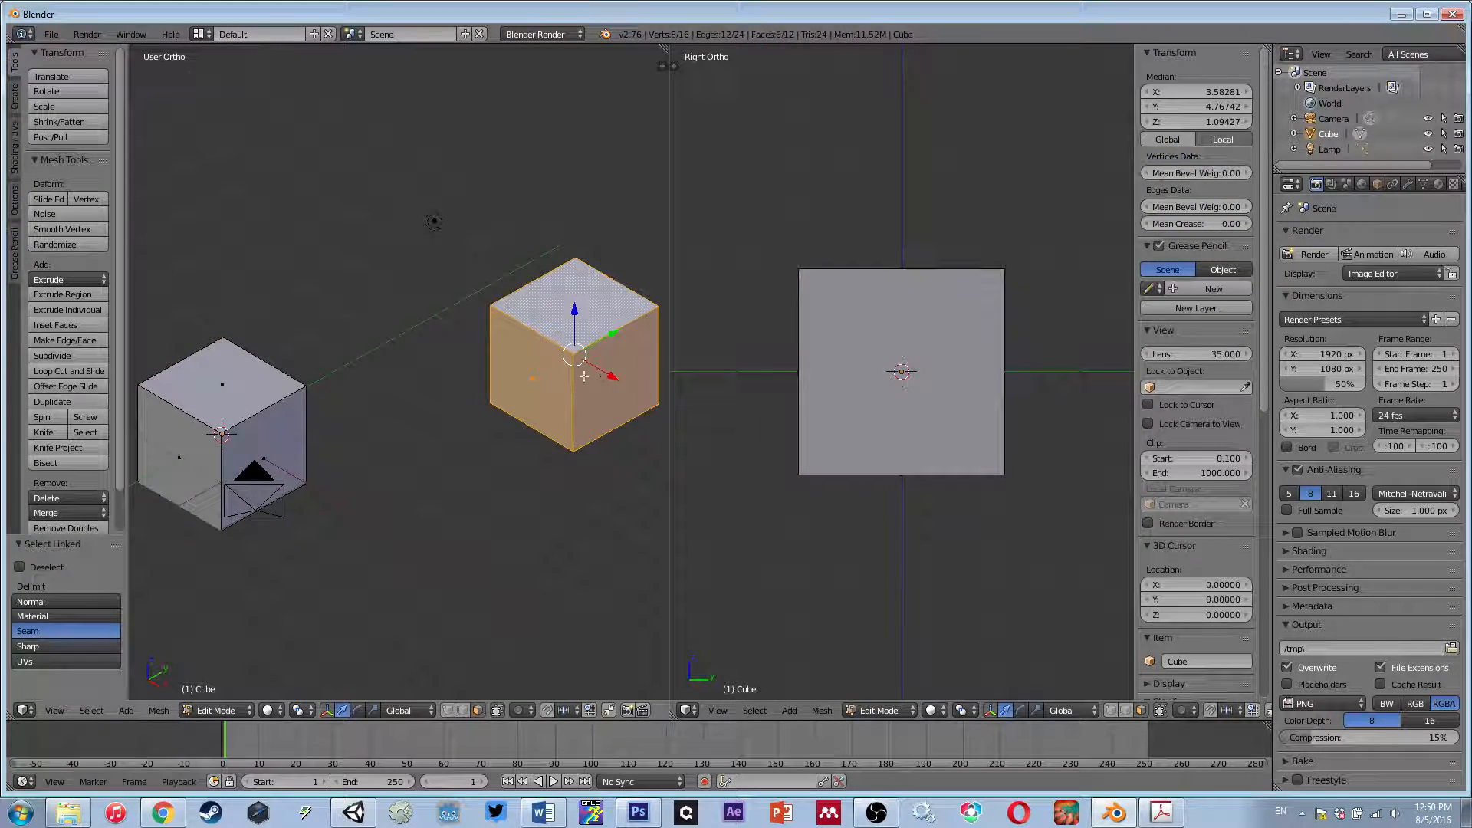
pyautogui.press('a')
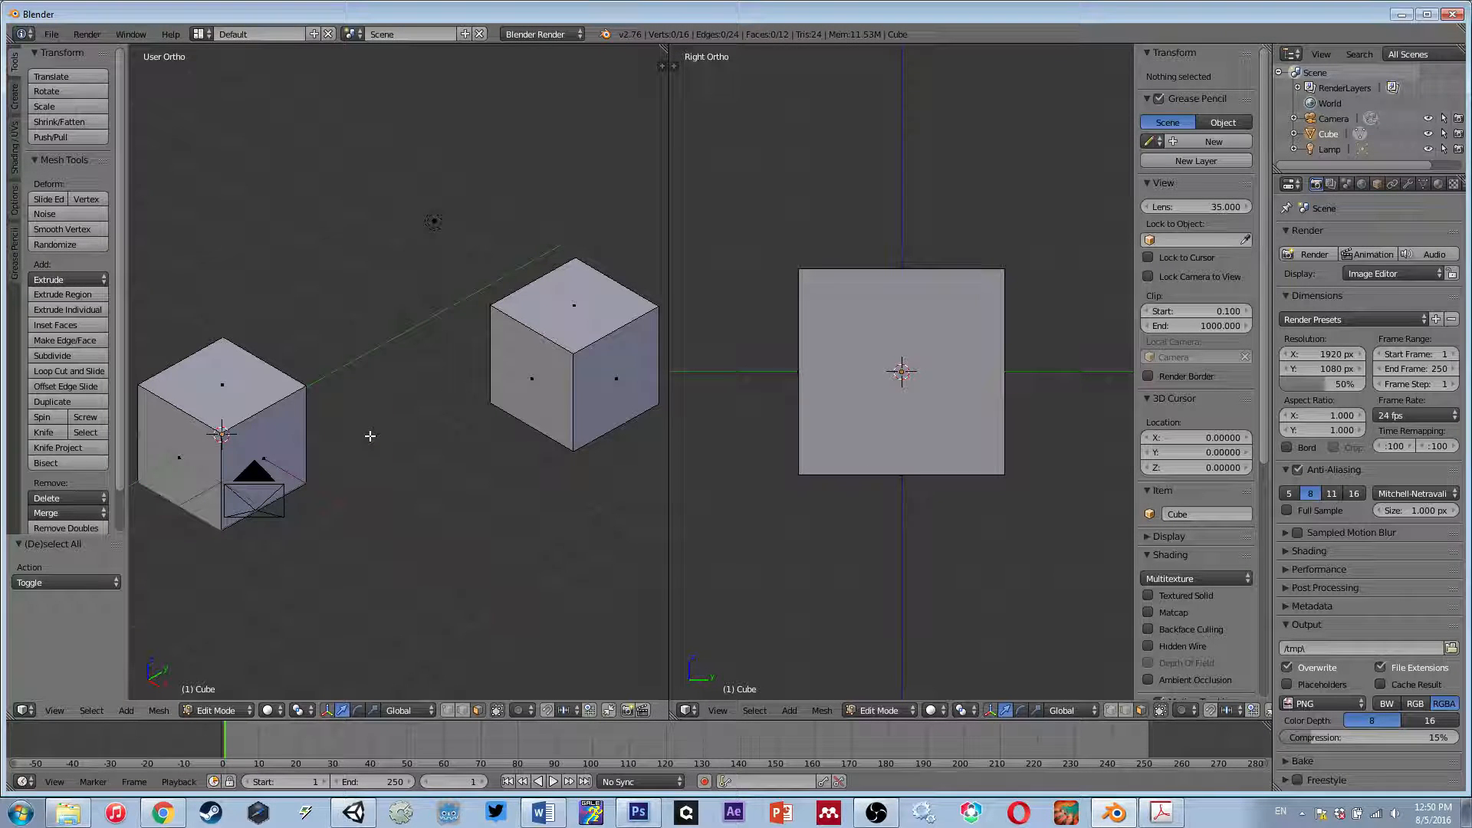
# - Add a Monkey mesh inside the two-cube object and move it into the space between the cubes
pyautogui.hotkey('shift', 'a')
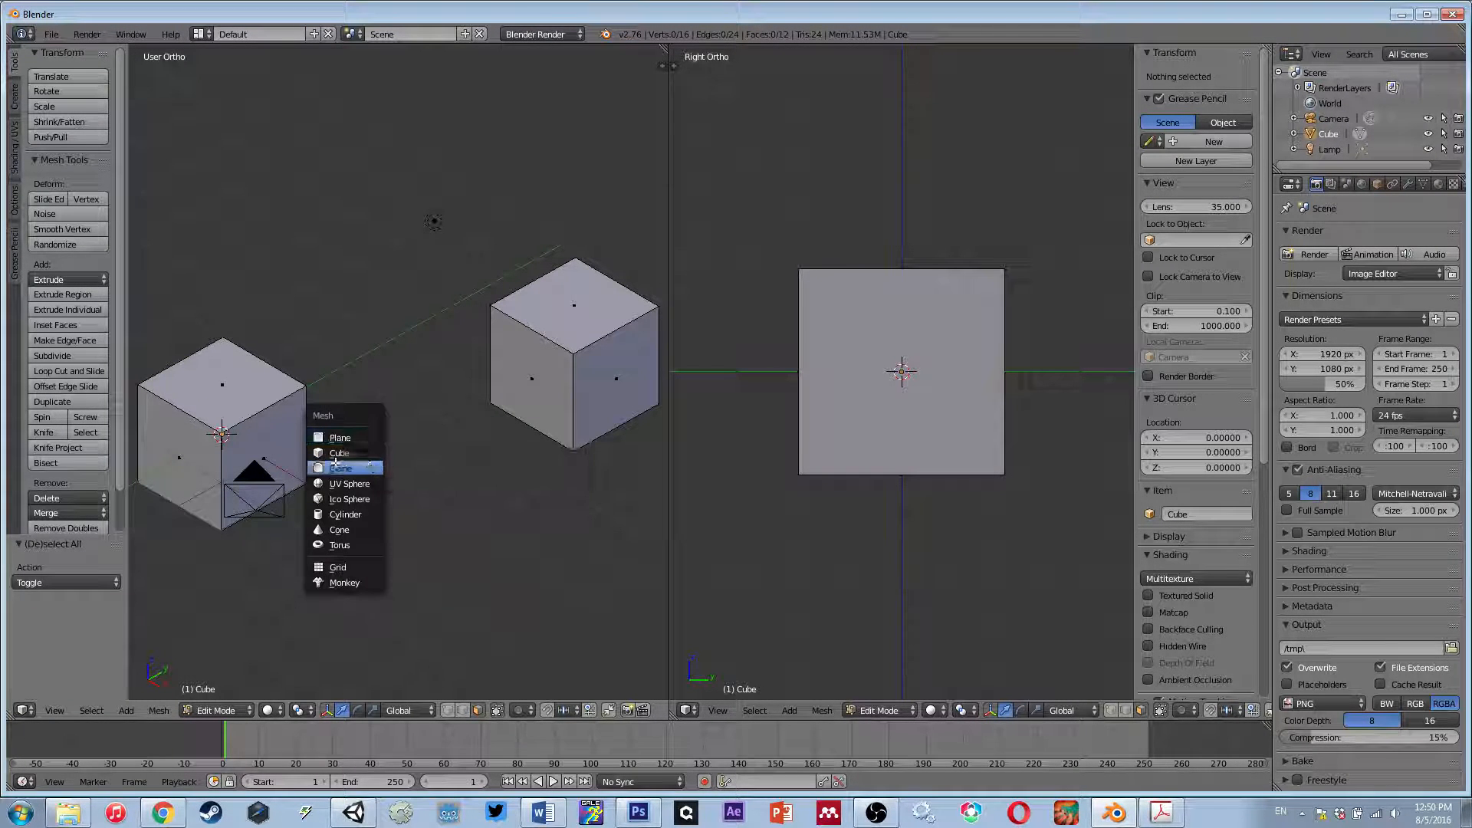
pyautogui.click(330, 581)
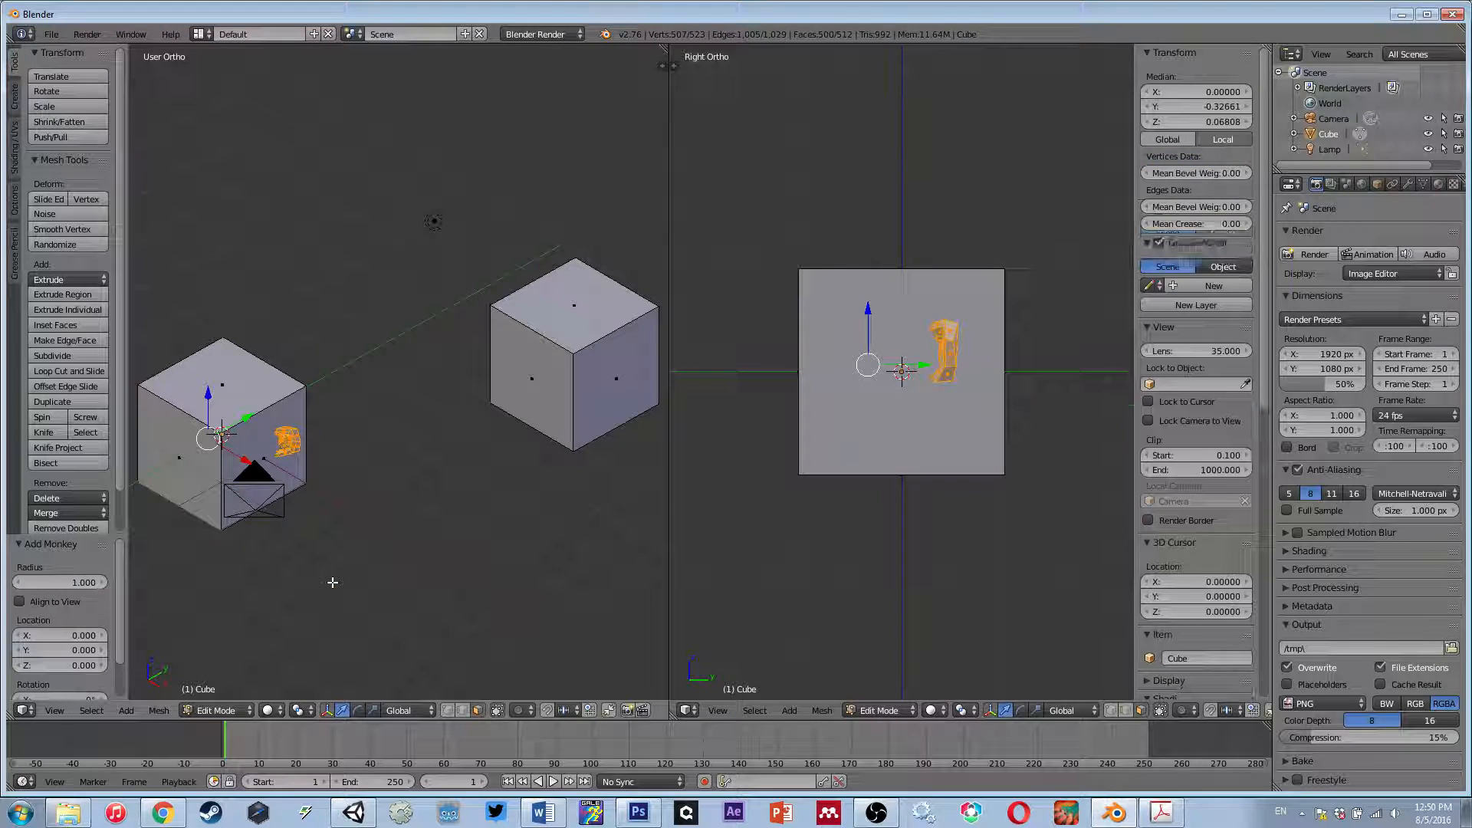
pyautogui.press('g')
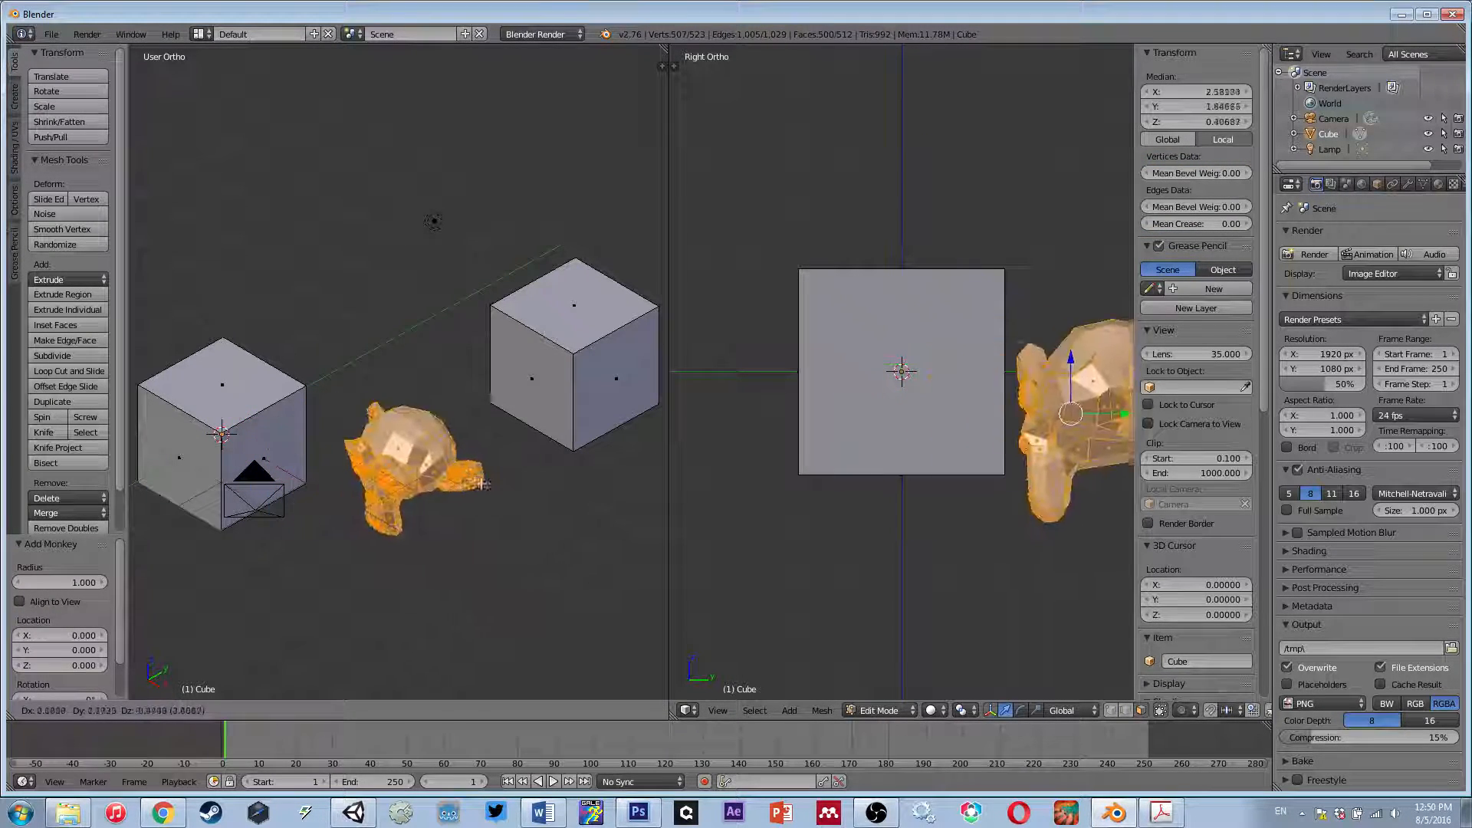
pyautogui.click(502, 457)
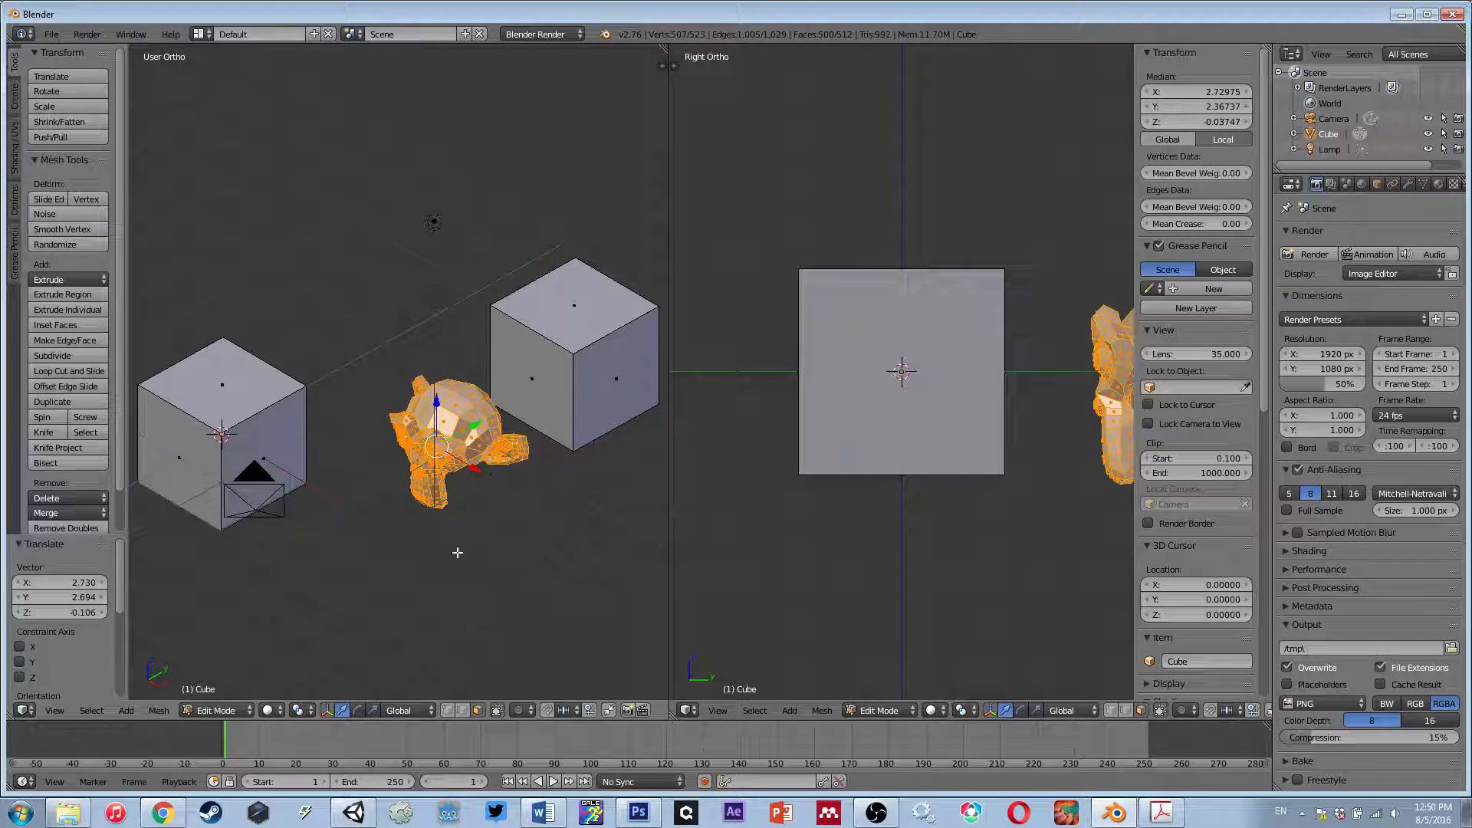
# - Return to Object Mode, deselect everything and select the combined cubes-and-monkey object
pyautogui.press('Tab')
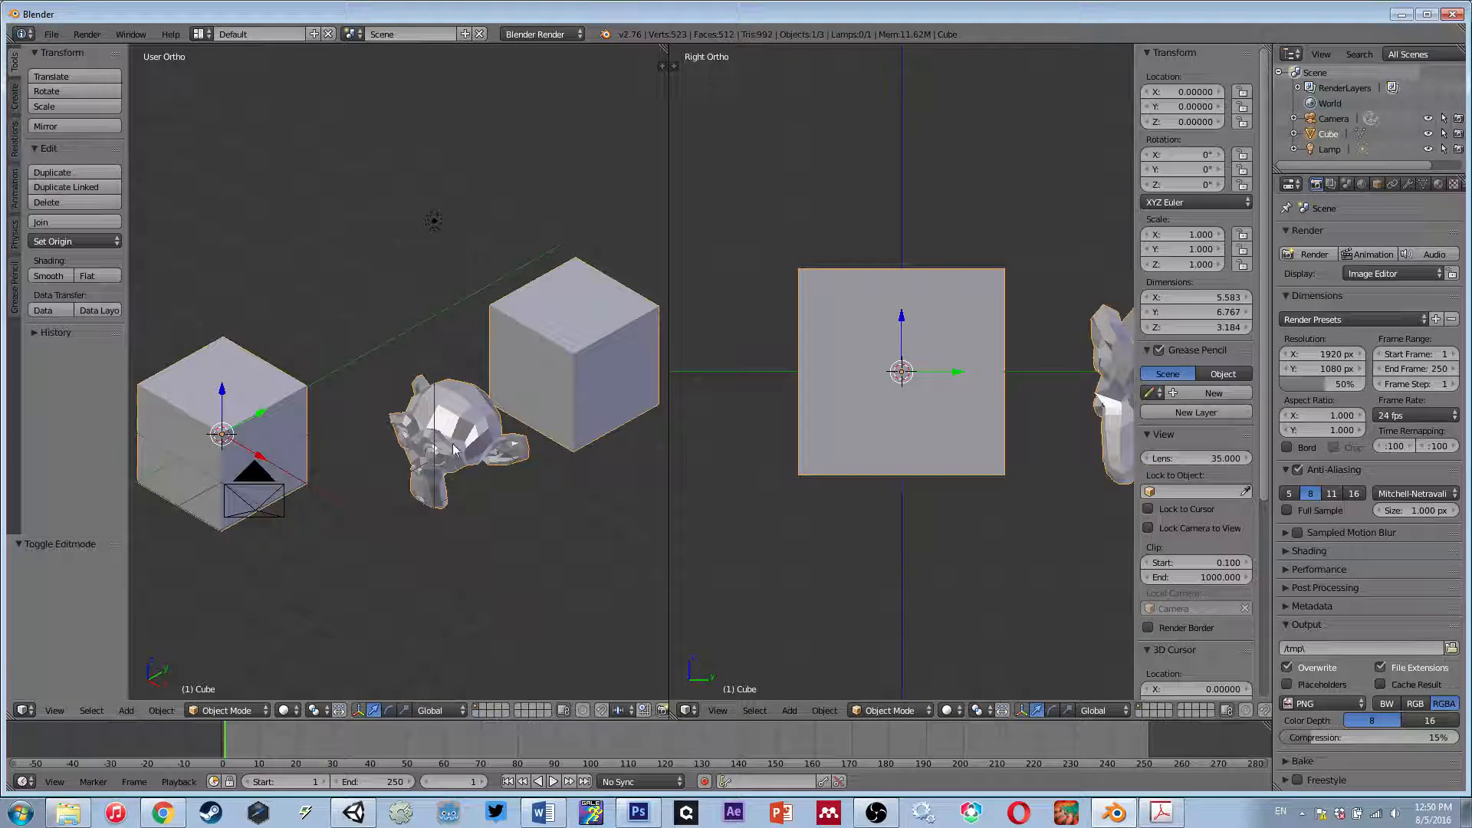
pyautogui.press('a')
pyautogui.scroll(-4, 447, 524)
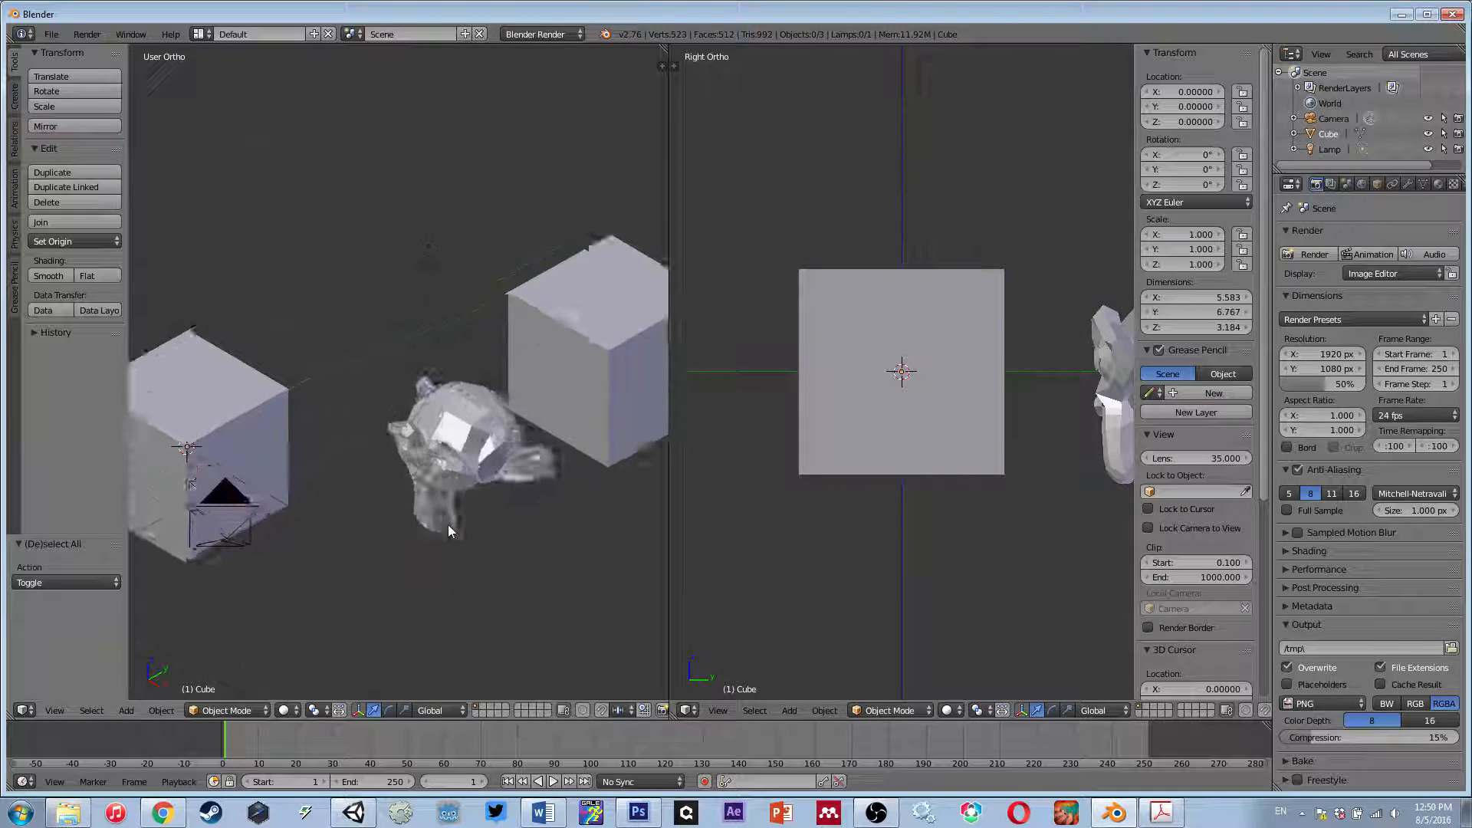
pyautogui.rightClick(447, 403)
pyautogui.scroll(3, 452, 429)
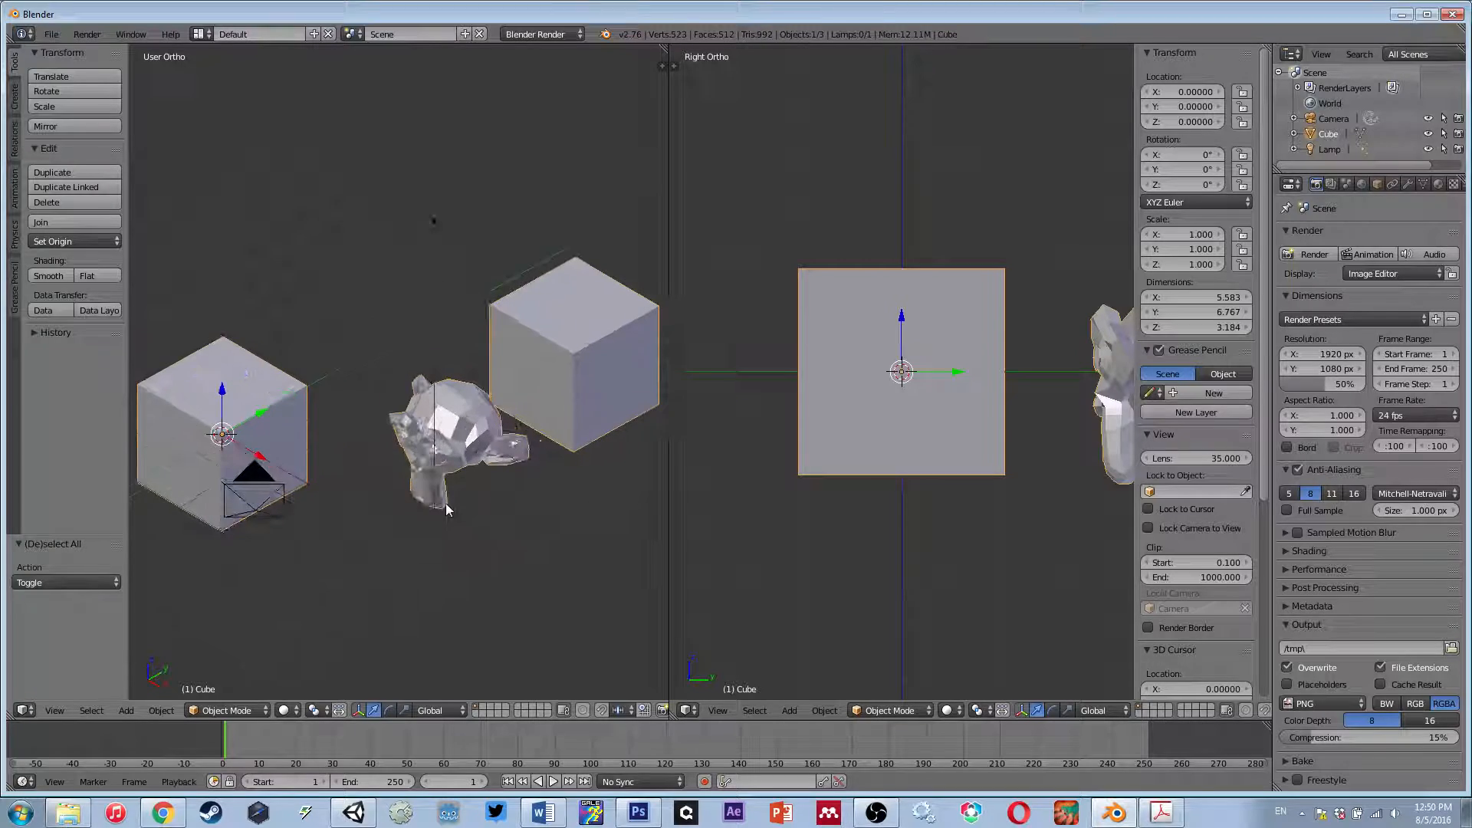
# - Enter Edit Mode on the combined object and clear its mesh selection
pyautogui.moveTo(492, 475); pyautogui.dragTo(399, 449, button='middle')
pyautogui.scroll(1, 363, 522)
pyautogui.scroll(-2, 365, 525)
pyautogui.scroll(1, 426, 458)
pyautogui.press('Tab')
pyautogui.press('a')
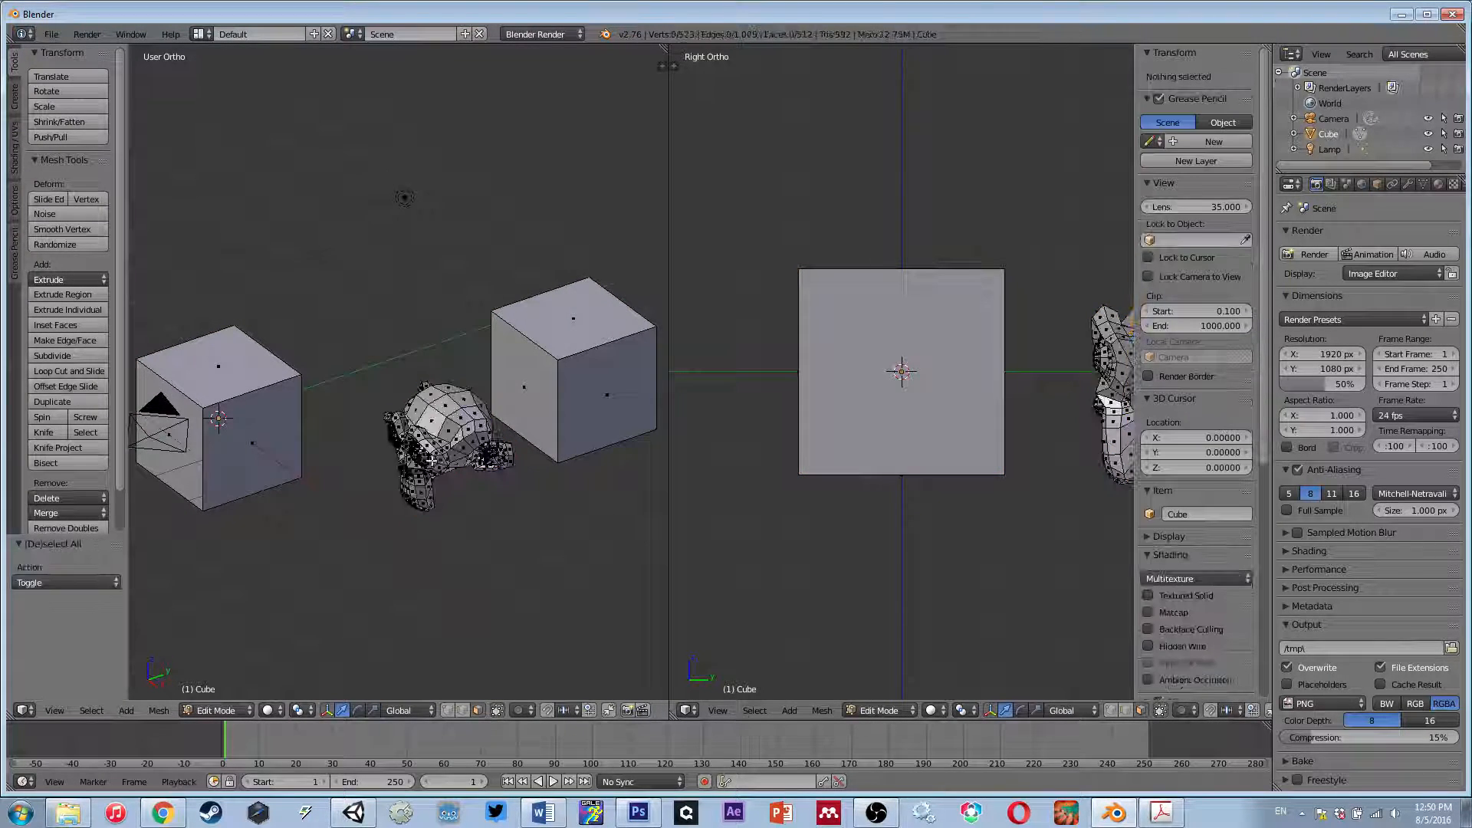
# - Select a single face on the monkey's forehead and move it away from the head
pyautogui.scroll(3, 419, 447)
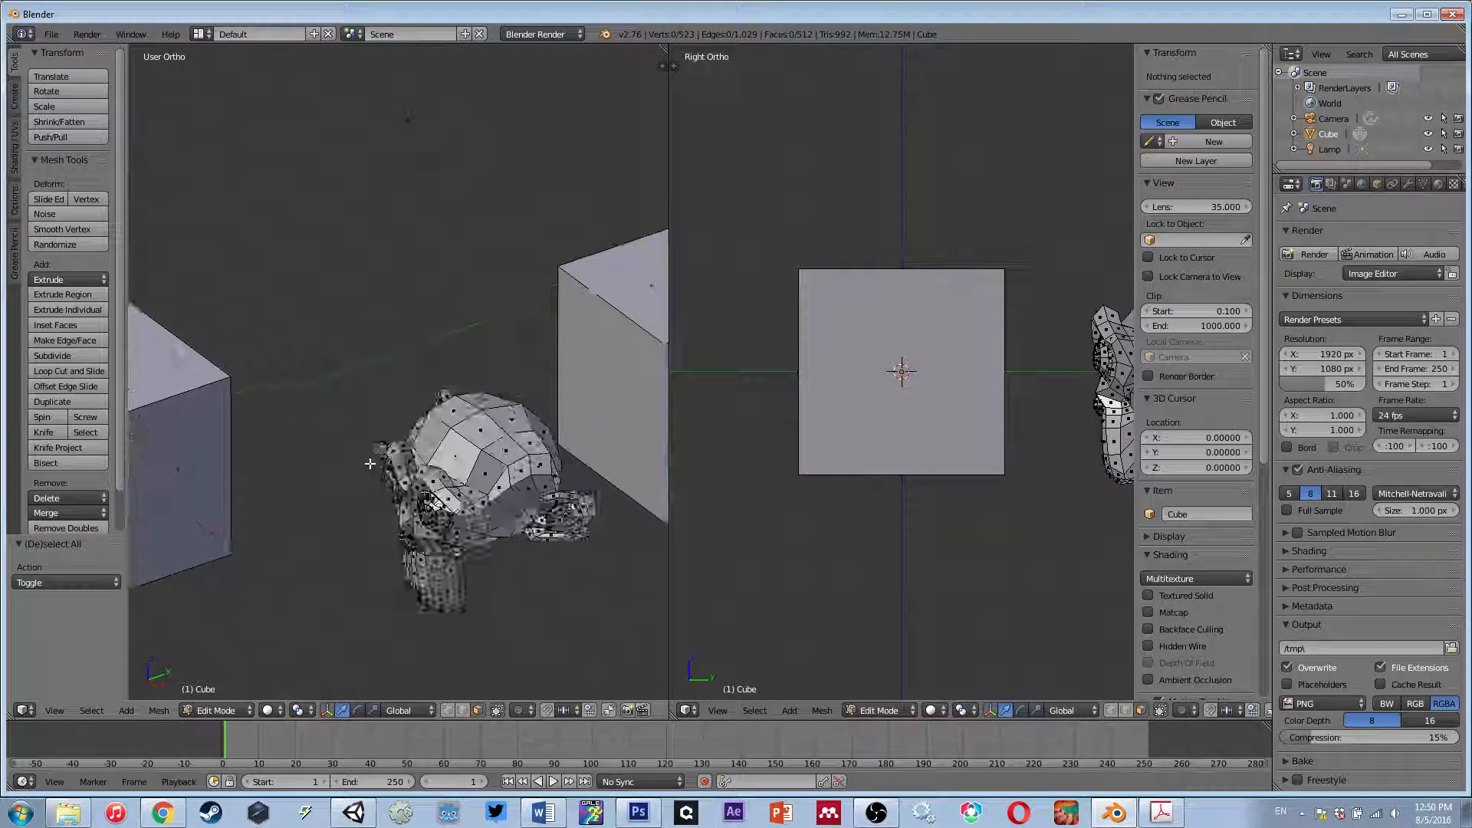
pyautogui.scroll(-5, 383, 456)
pyautogui.moveTo(315, 470); pyautogui.dragTo(383, 429, button='middle')
pyautogui.scroll(5, 368, 455)
pyautogui.scroll(-4, 368, 455)
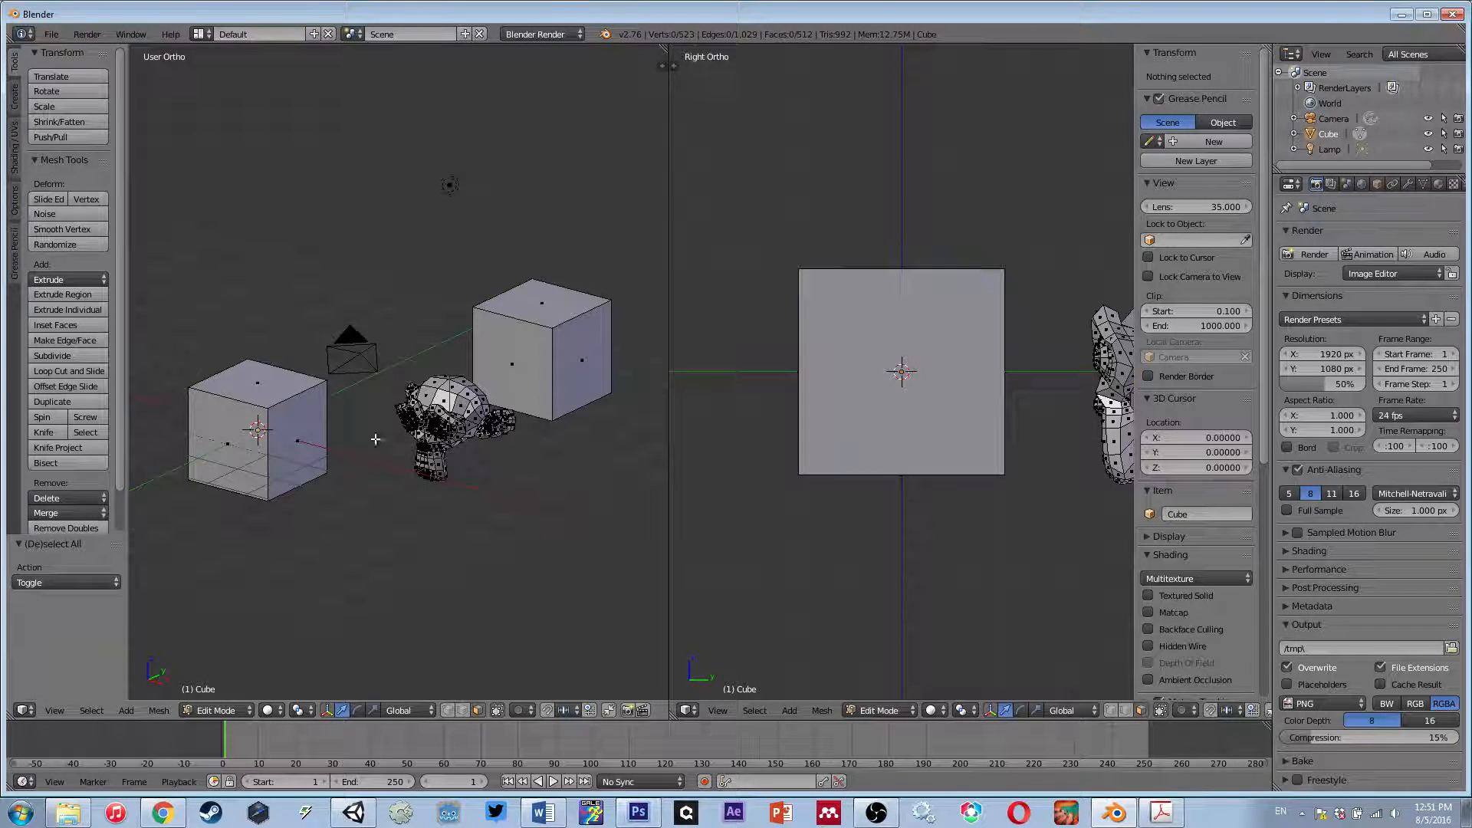
pyautogui.rightClick(445, 402)
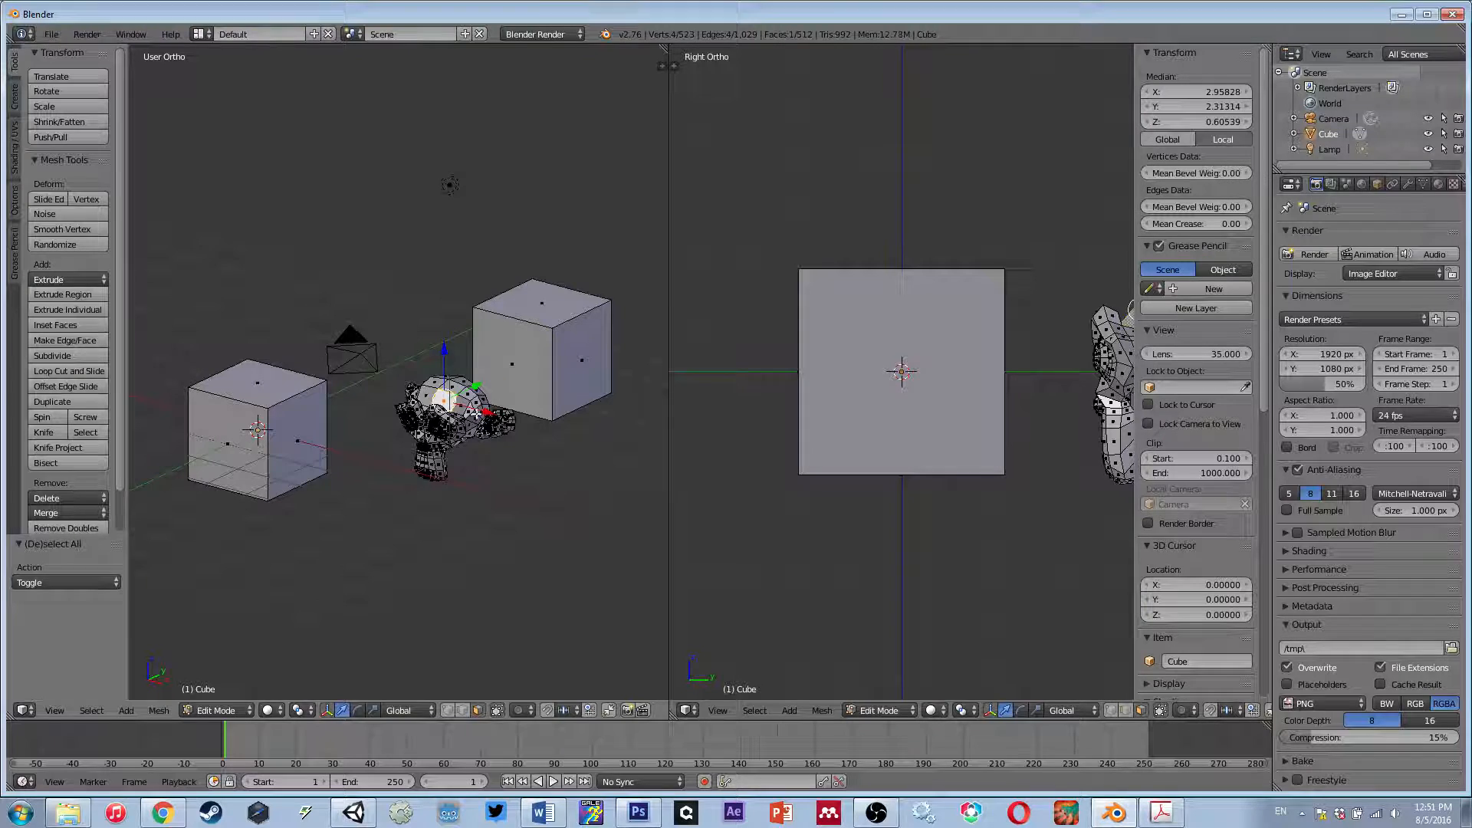
pyautogui.press('g')
pyautogui.click(486, 398)
# - Try moving one side face of the second cube, and undo the face moves
pyautogui.rightClick(526, 363)
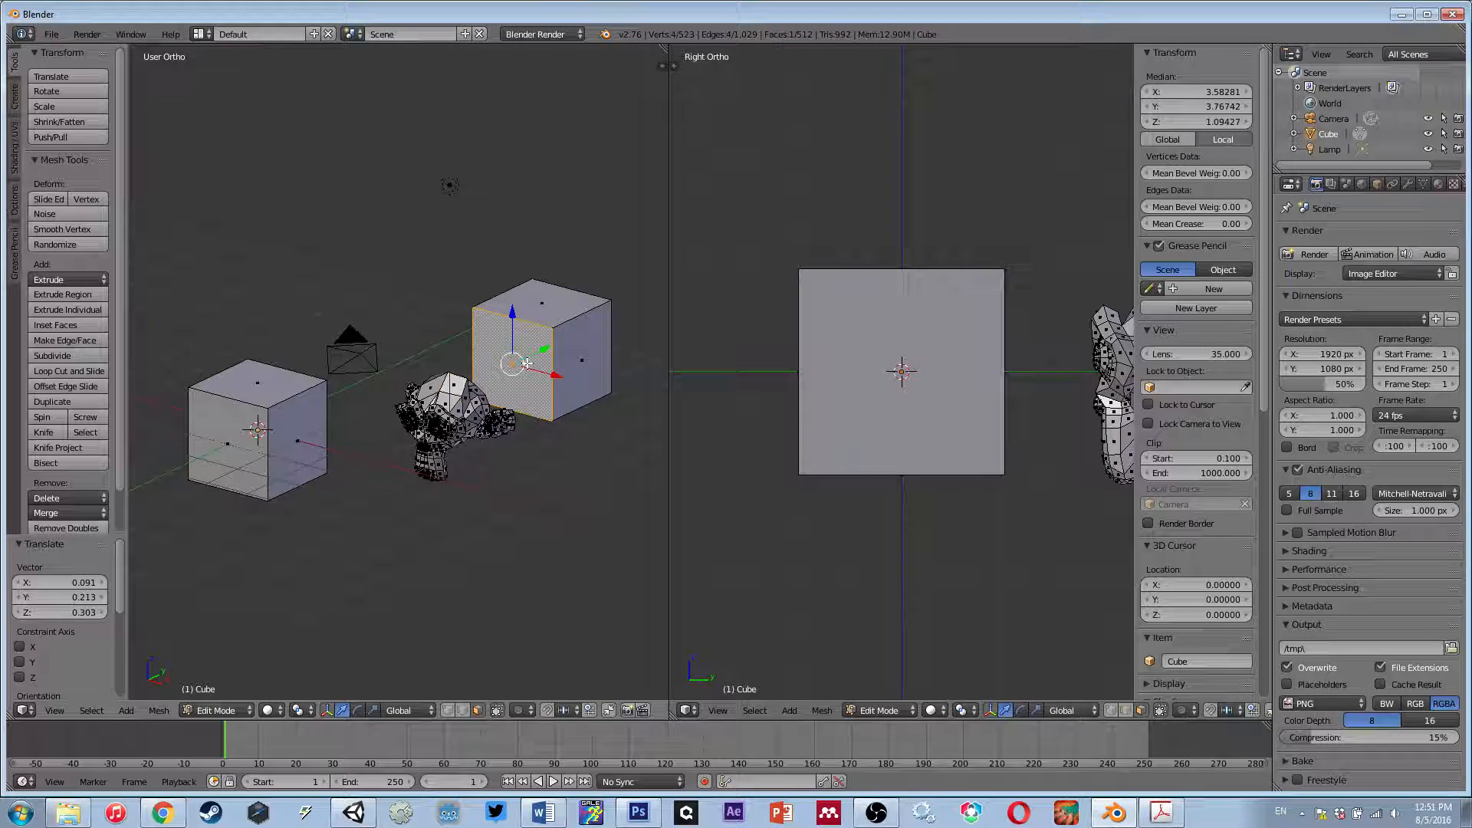
pyautogui.press('g')
pyautogui.click(501, 375)
pyautogui.hotkey('ctrl', 'z')
pyautogui.hotkey('ctrl', 'z')
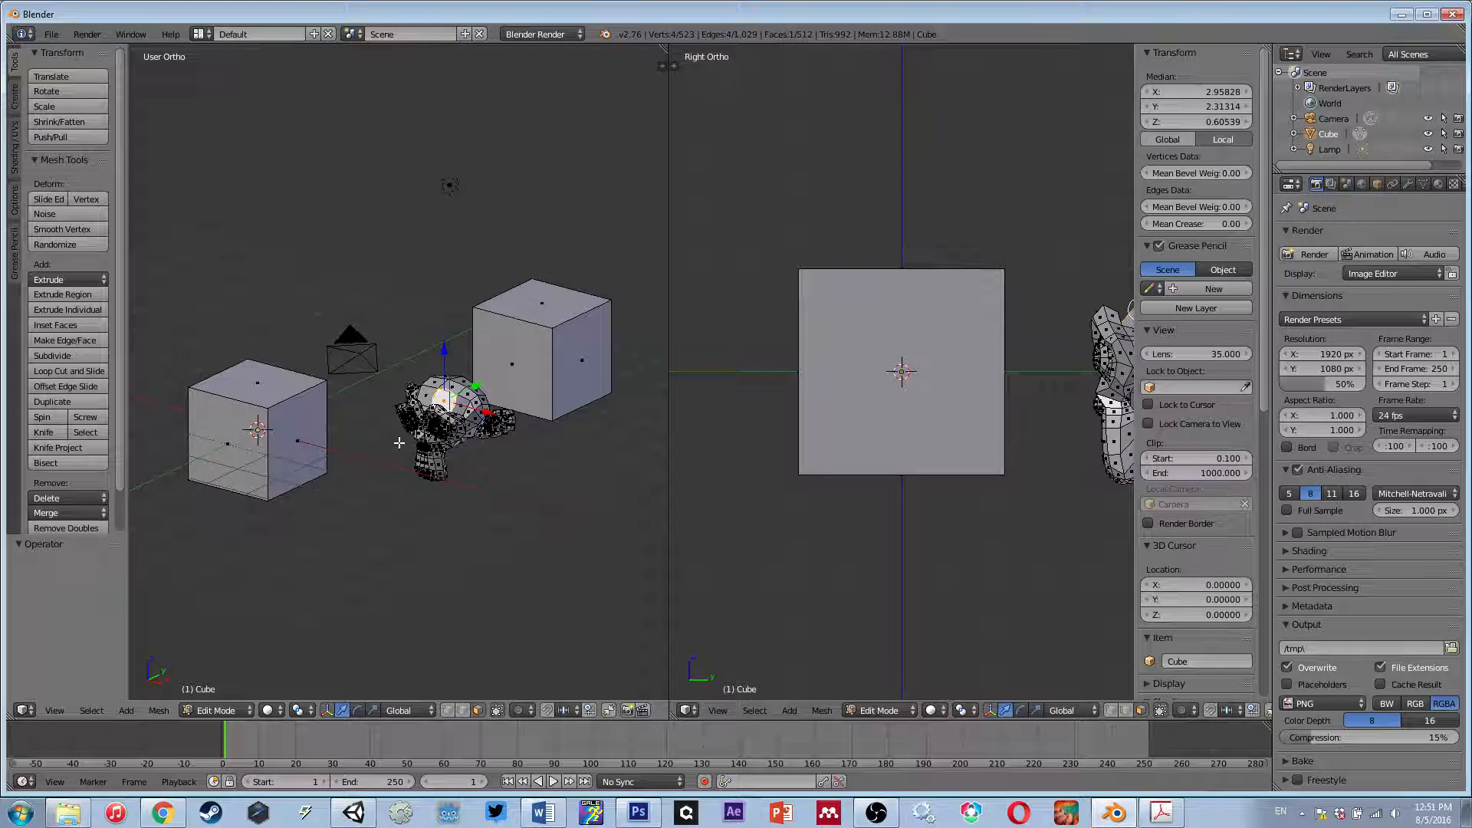
# - Select the linked geometry of the second cube and the monkey, including both eyes, and delete its vertices
pyautogui.press('a')
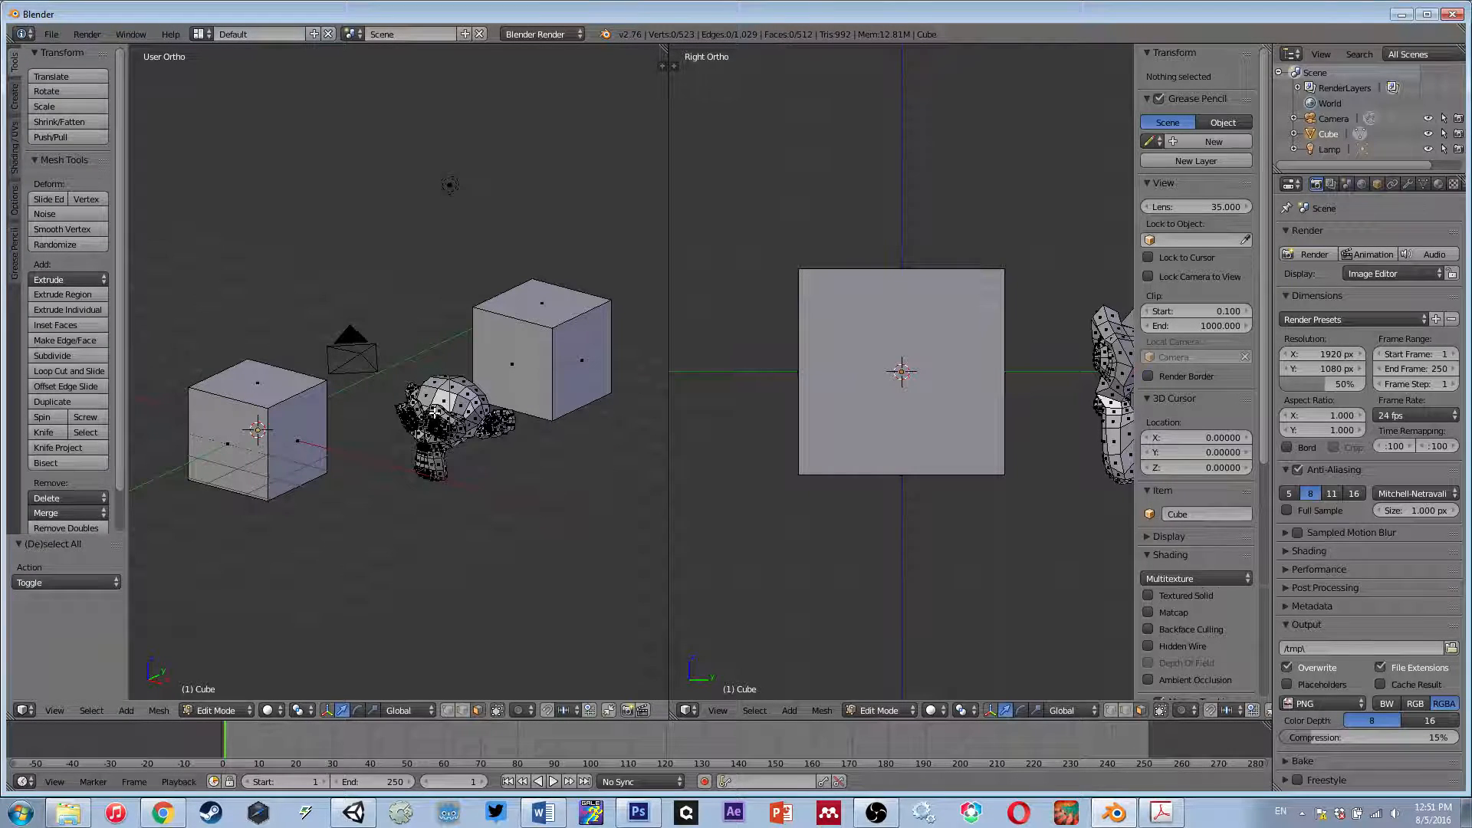
pyautogui.press('l')
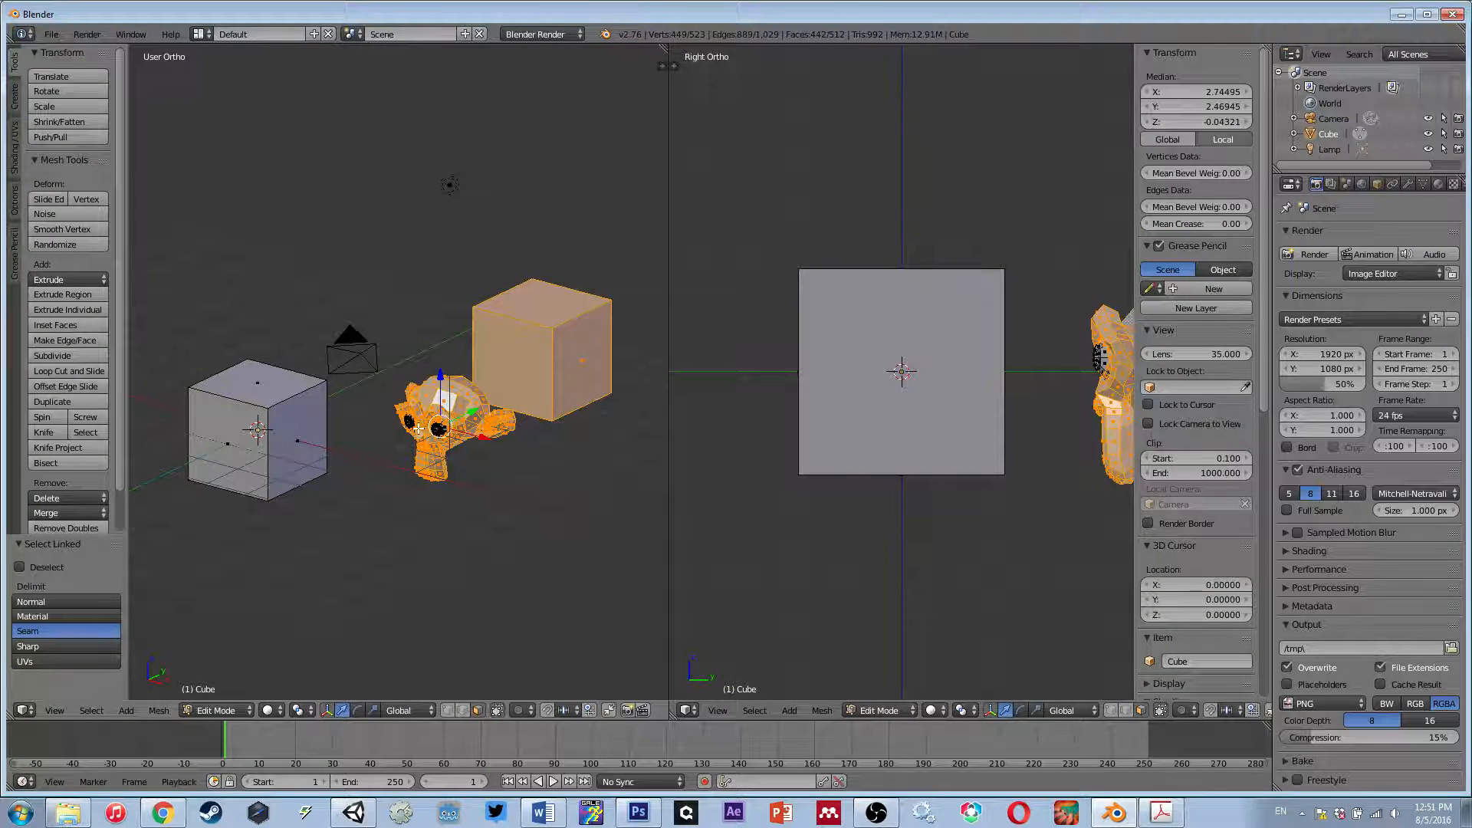
pyautogui.scroll(4, 437, 429)
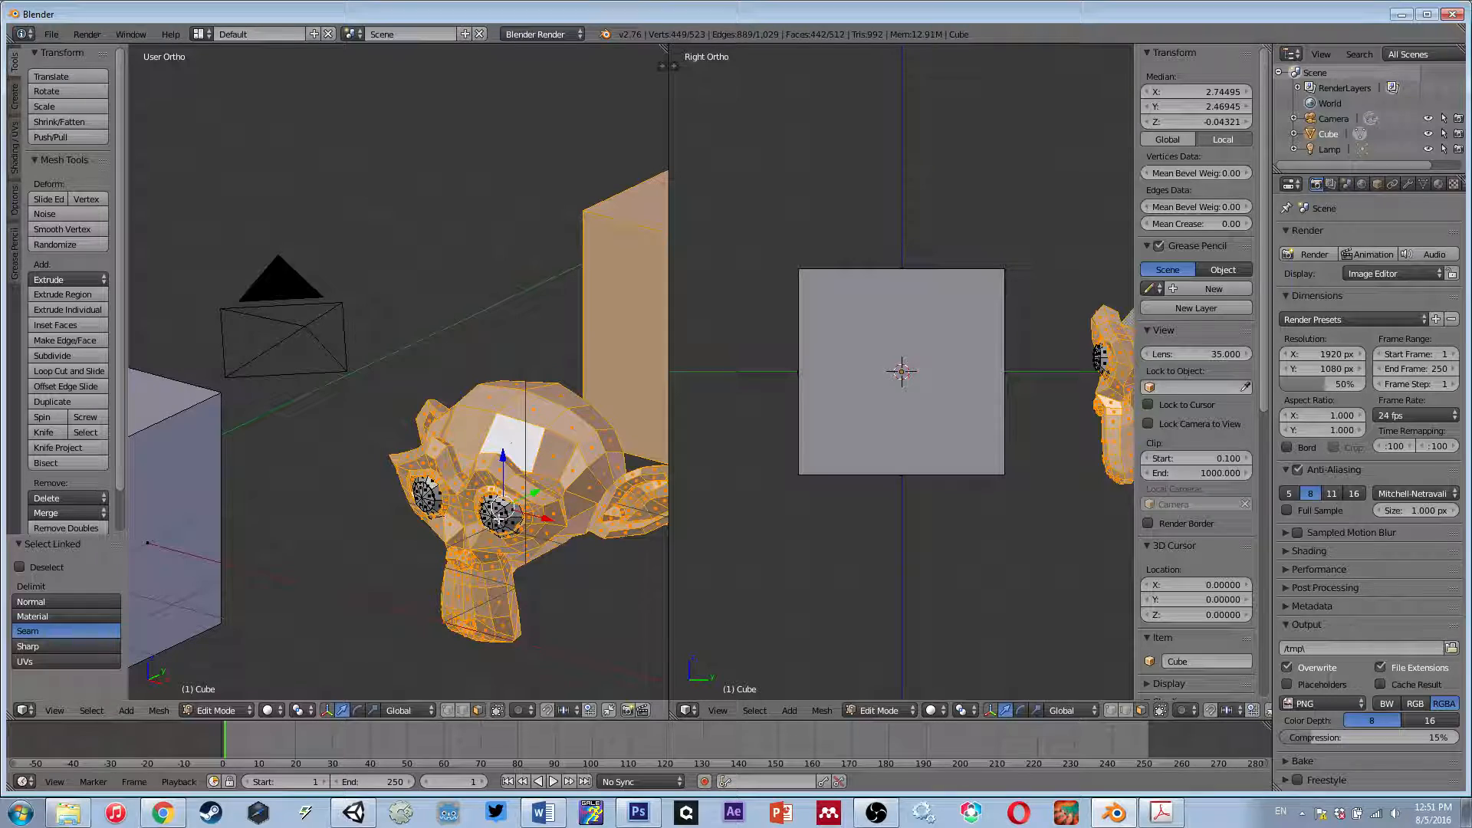
pyautogui.press('l')
pyautogui.press('l')
pyautogui.scroll(-5, 458, 473)
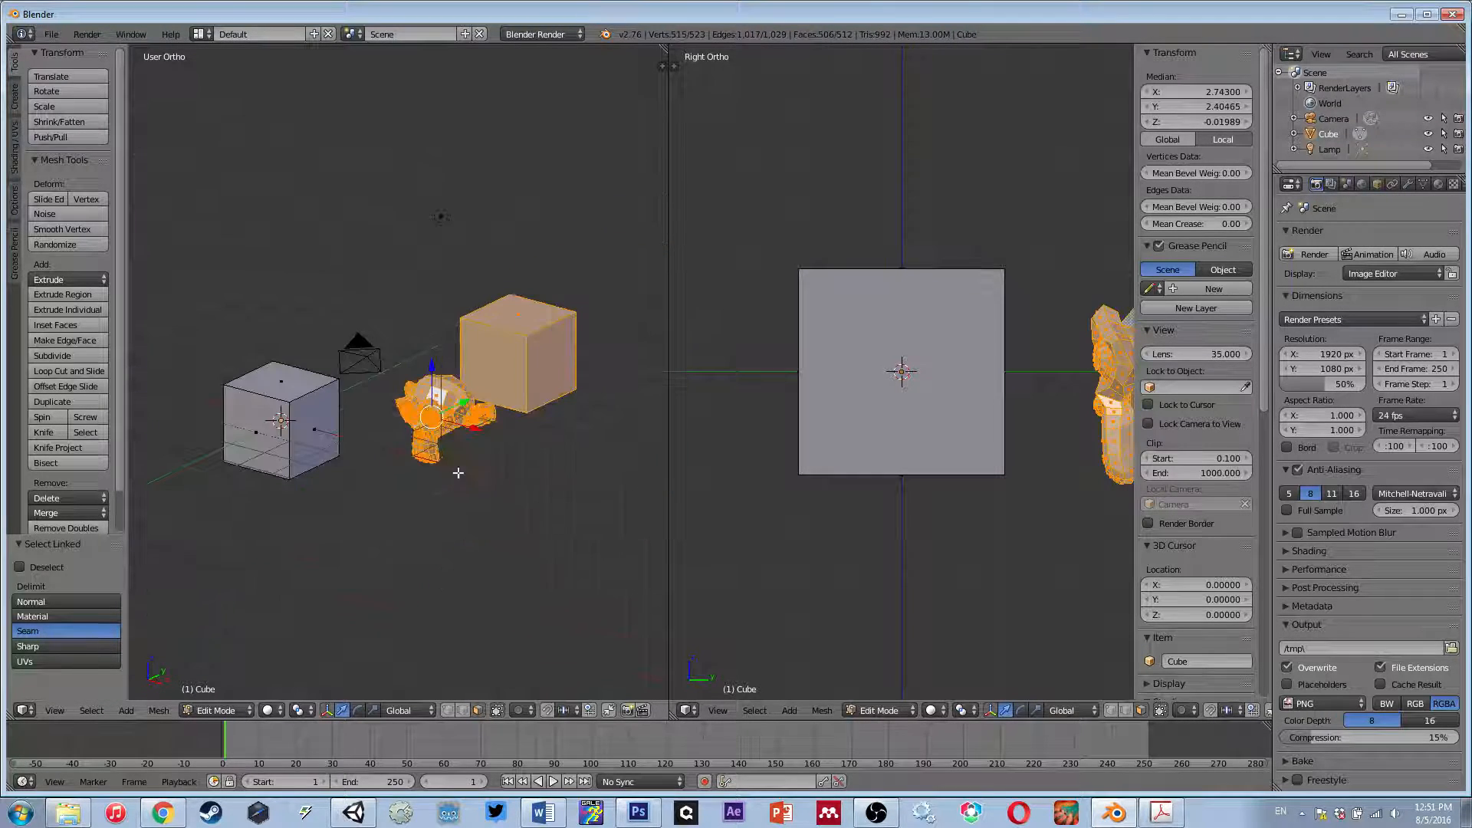
pyautogui.press('x')
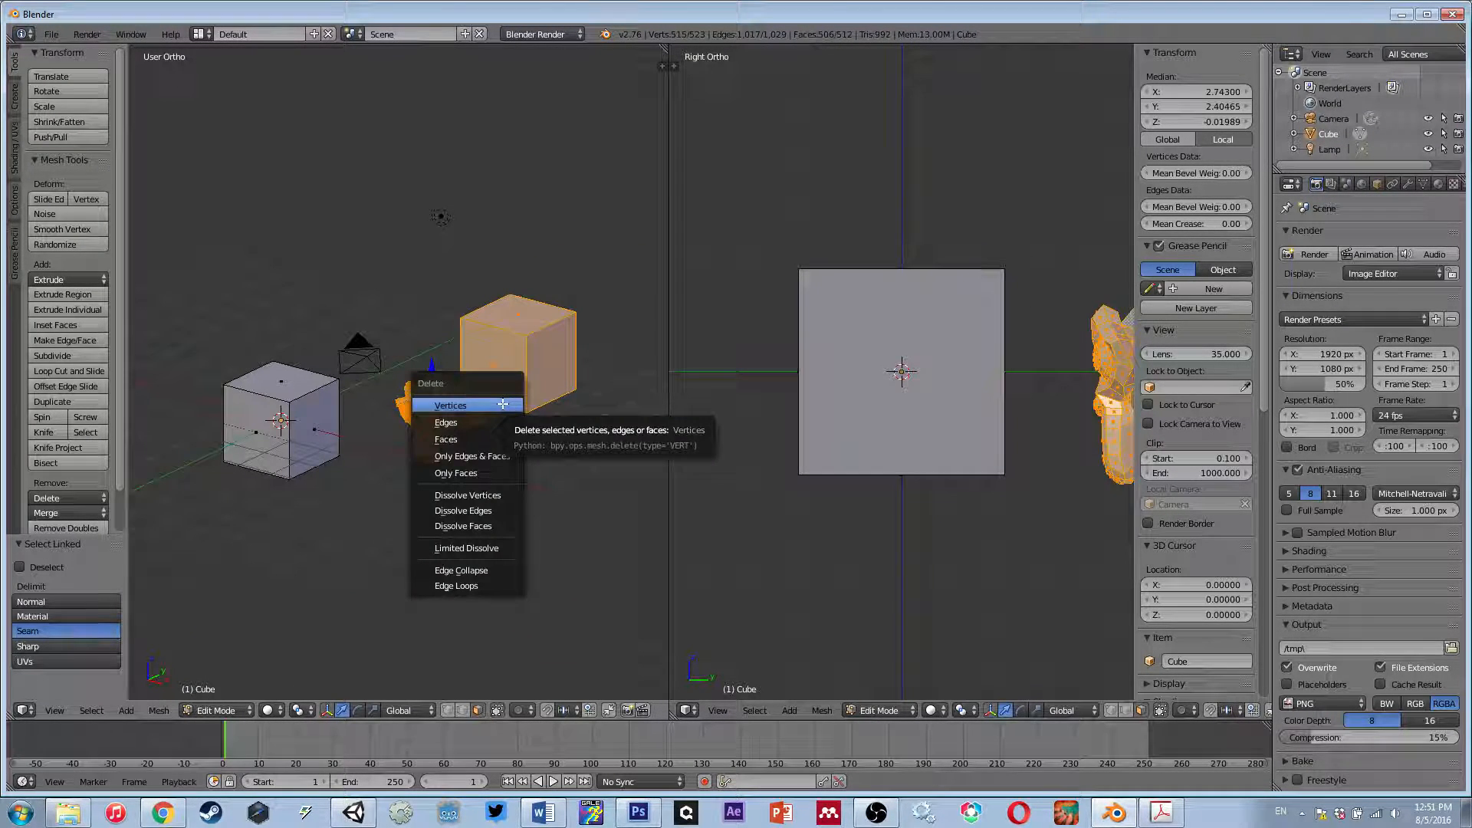
pyautogui.click(453, 407)
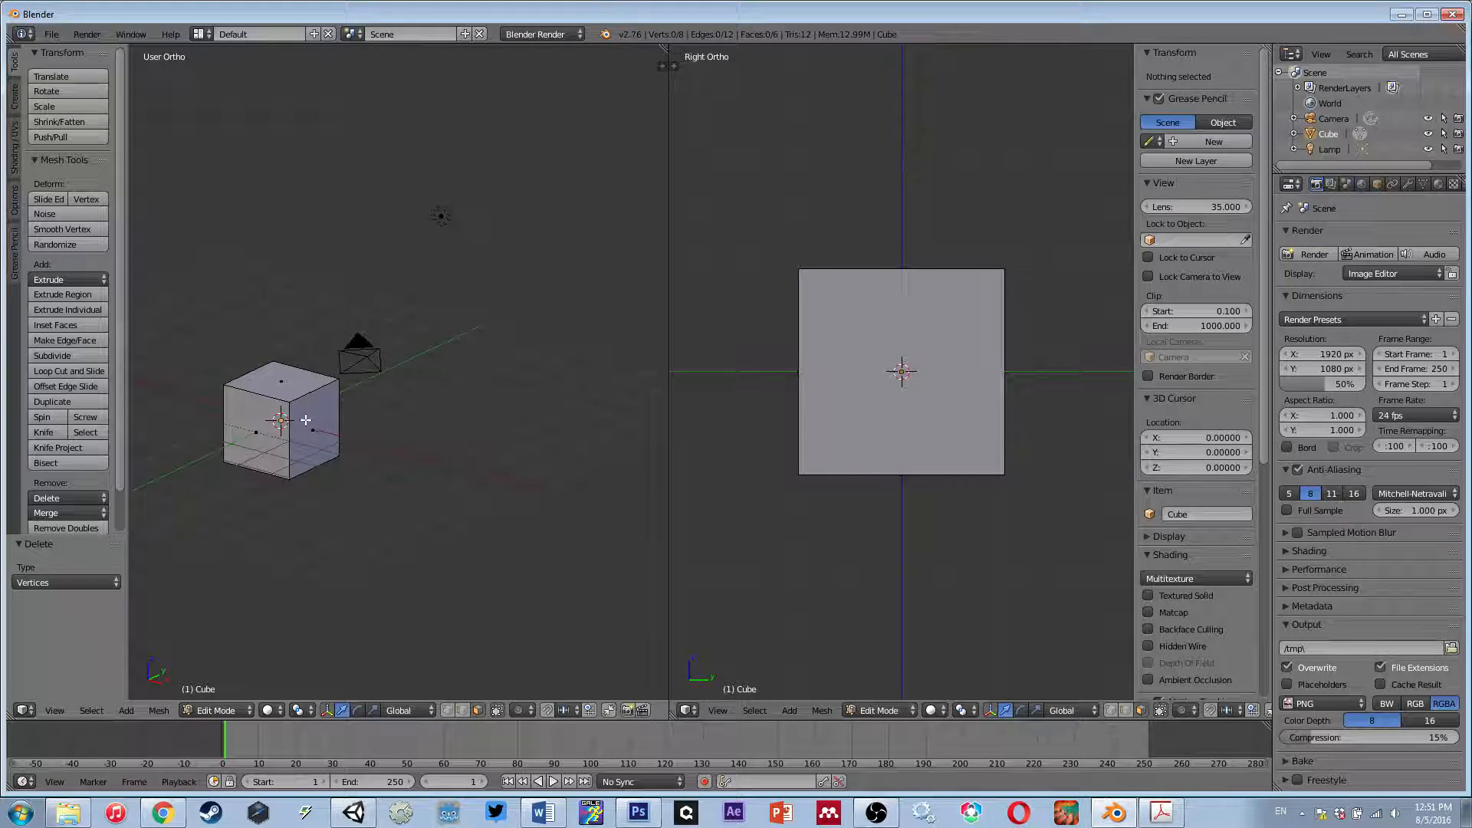
# - Center the view on the remaining cube and return to Object Mode
pyautogui.keyDown('shift'); pyautogui.moveTo(313, 416); pyautogui.dragTo(466, 391, button='middle'); pyautogui.keyUp('shift')
pyautogui.scroll(6, 441, 380)
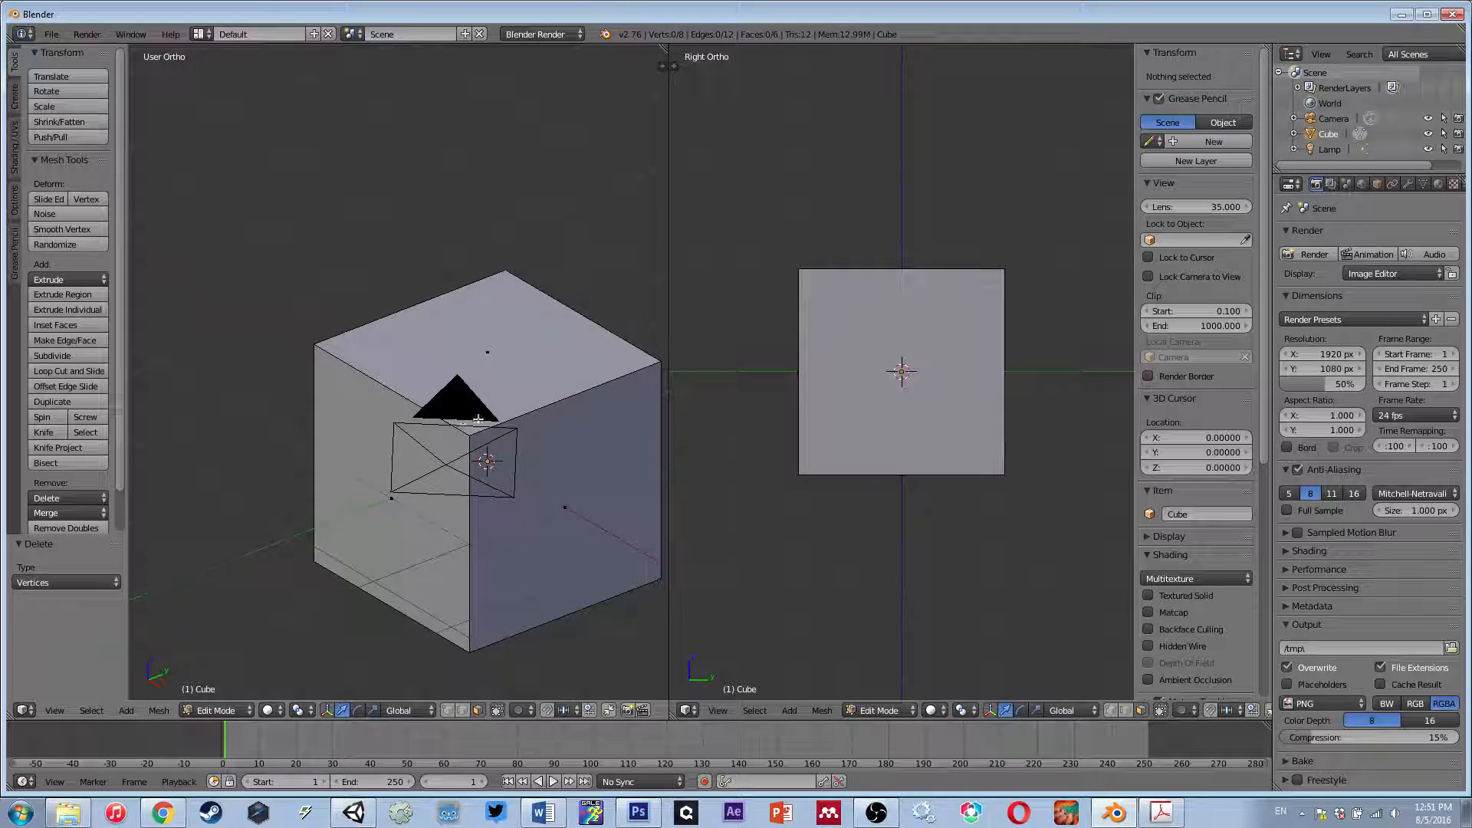
pyautogui.scroll(1, 410, 377)
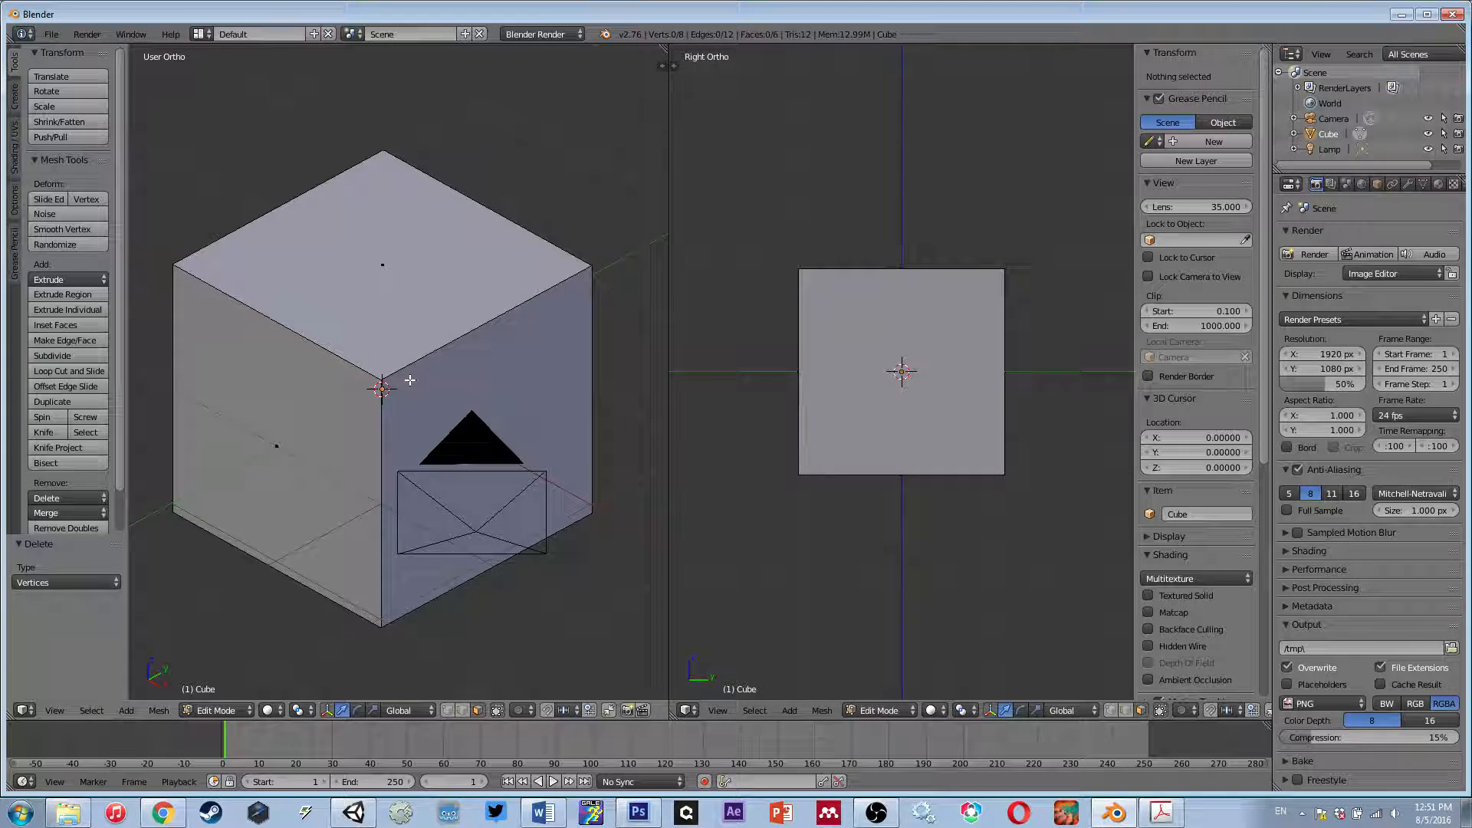
pyautogui.keyDown('shift'); pyautogui.moveTo(410, 378); pyautogui.dragTo(434, 394, button='middle'); pyautogui.keyUp('shift')
pyautogui.press('Tab')
pyautogui.scroll(-3, 466, 383)
pyautogui.scroll(2, 443, 398)
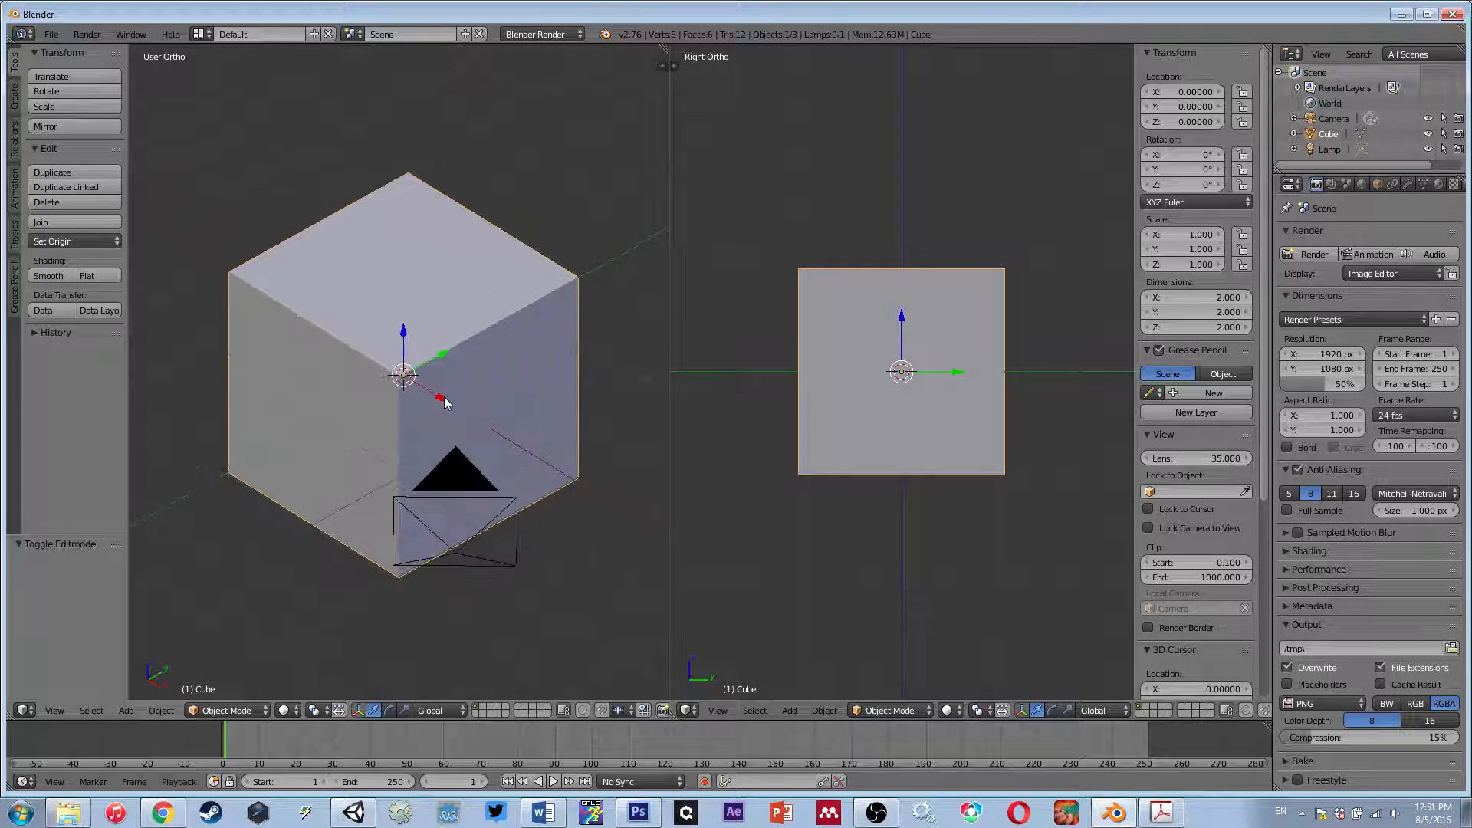
# - Try rotating the cube about the global Z axis
pyautogui.moveTo(425, 333); pyautogui.dragTo(426, 331, button='middle')
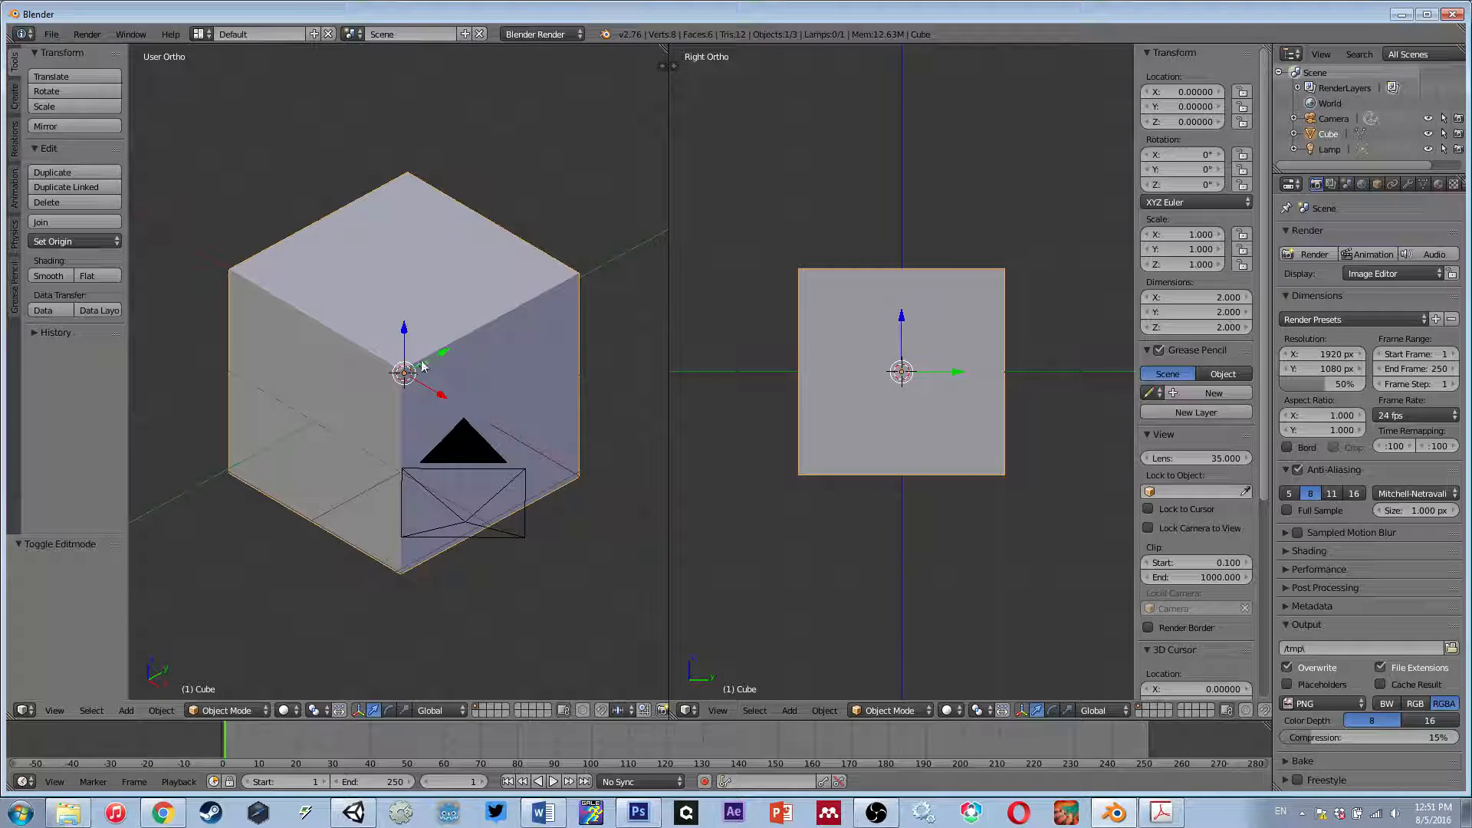
pyautogui.moveTo(425, 368); pyautogui.dragTo(609, 289, button='middle')
pyautogui.moveTo(377, 330); pyautogui.dragTo(453, 359, button='middle')
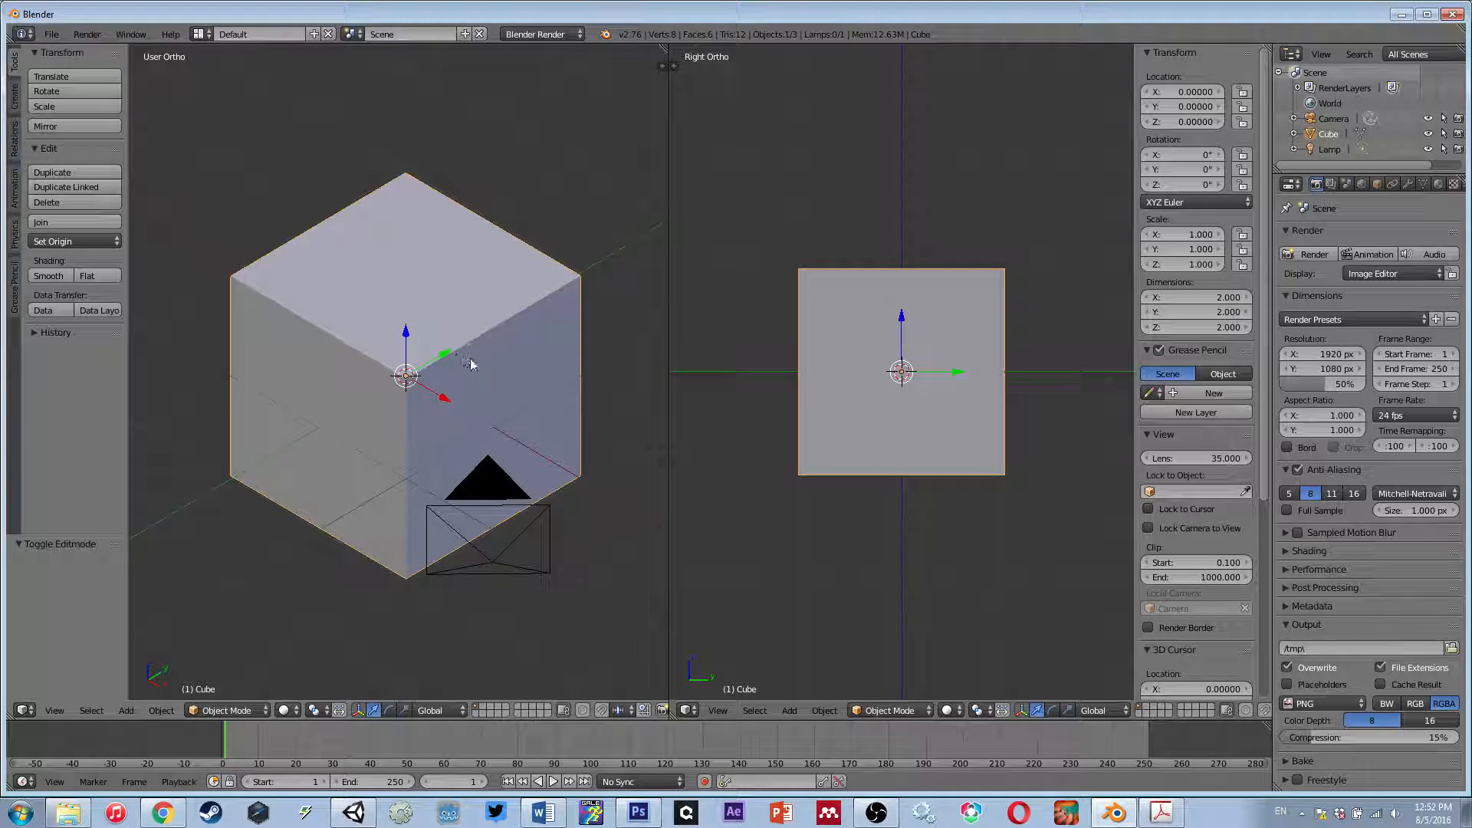
pyautogui.press('r')
pyautogui.press('z')
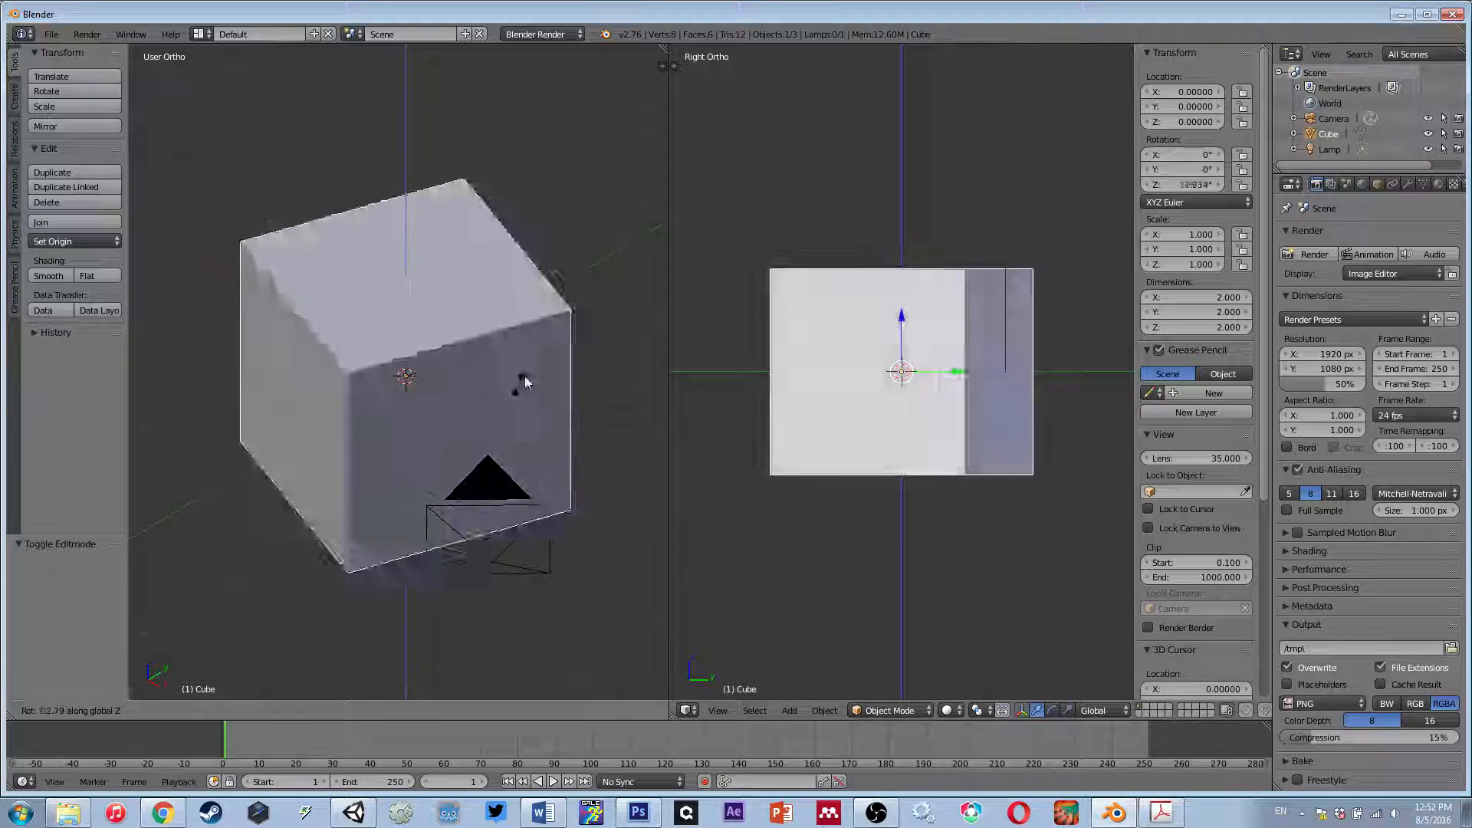
pyautogui.press('Escape')
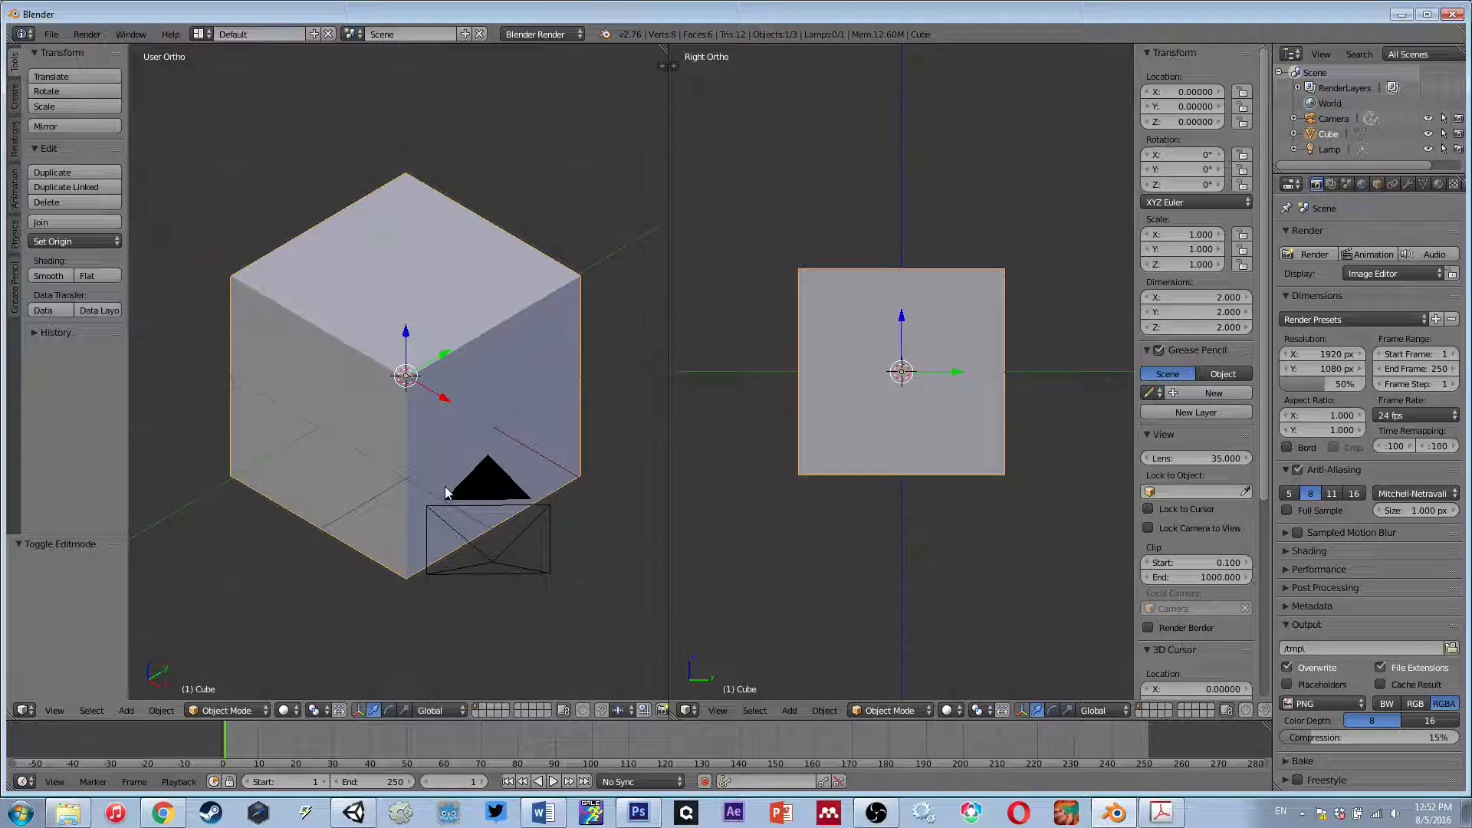
pyautogui.moveTo(377, 524); pyautogui.dragTo(370, 452, button='middle')
pyautogui.scroll(-5, 380, 514)
pyautogui.scroll(4, 369, 452)
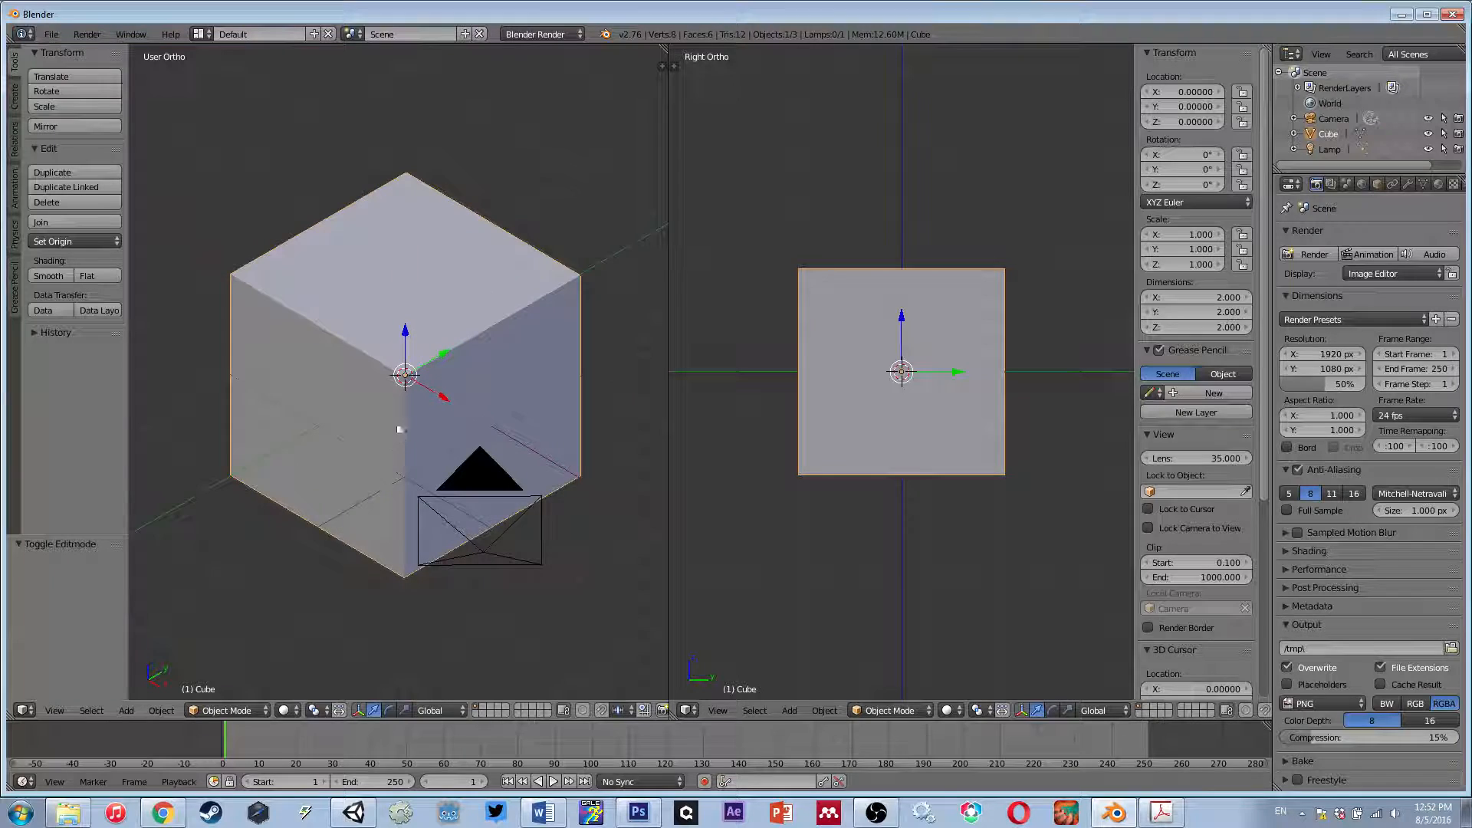
pyautogui.moveTo(403, 412)
pyautogui.mouseDown(button='middle')
pyautogui.moveTo(440, 428)
pyautogui.moveTo(359, 370)
pyautogui.moveTo(394, 466)
pyautogui.moveTo(405, 412)
pyautogui.mouseUp(button='middle')
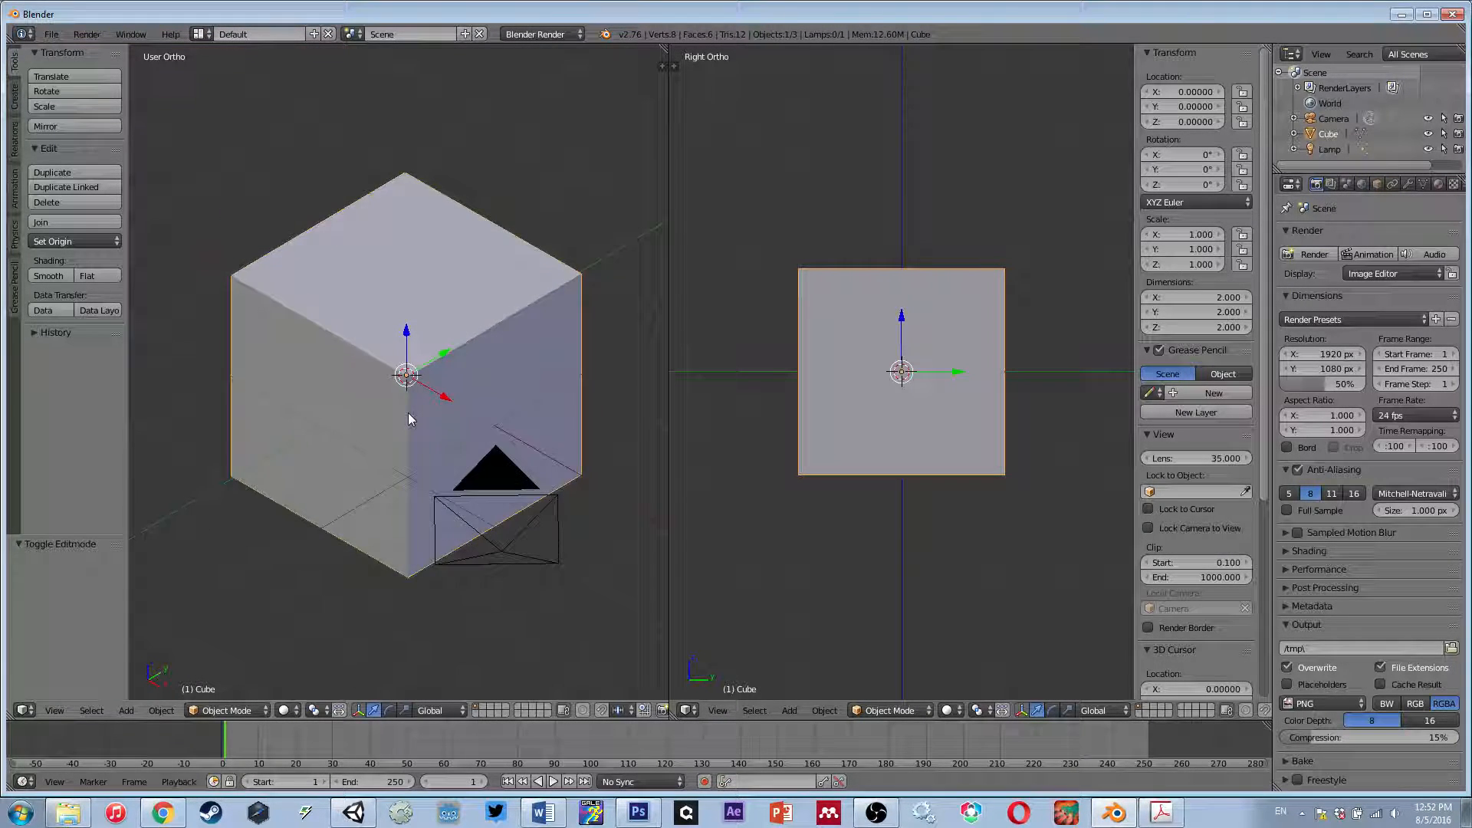
pyautogui.scroll(-8, 408, 418)
pyautogui.scroll(12, 417, 417)
pyautogui.scroll(-12, 408, 407)
pyautogui.scroll(12, 421, 410)
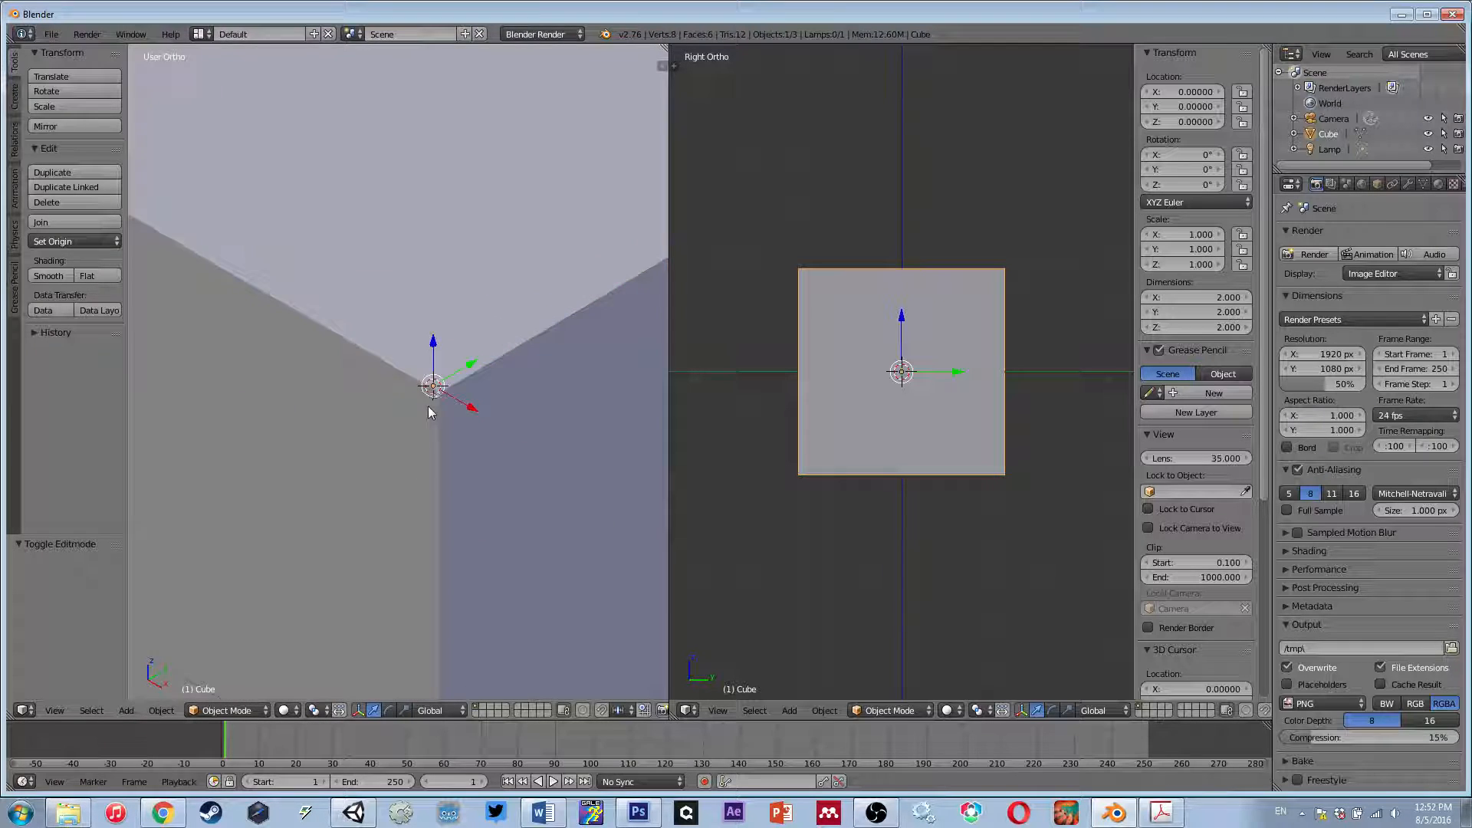
pyautogui.scroll(-10, 427, 407)
pyautogui.scroll(5, 407, 394)
pyautogui.scroll(-5, 406, 401)
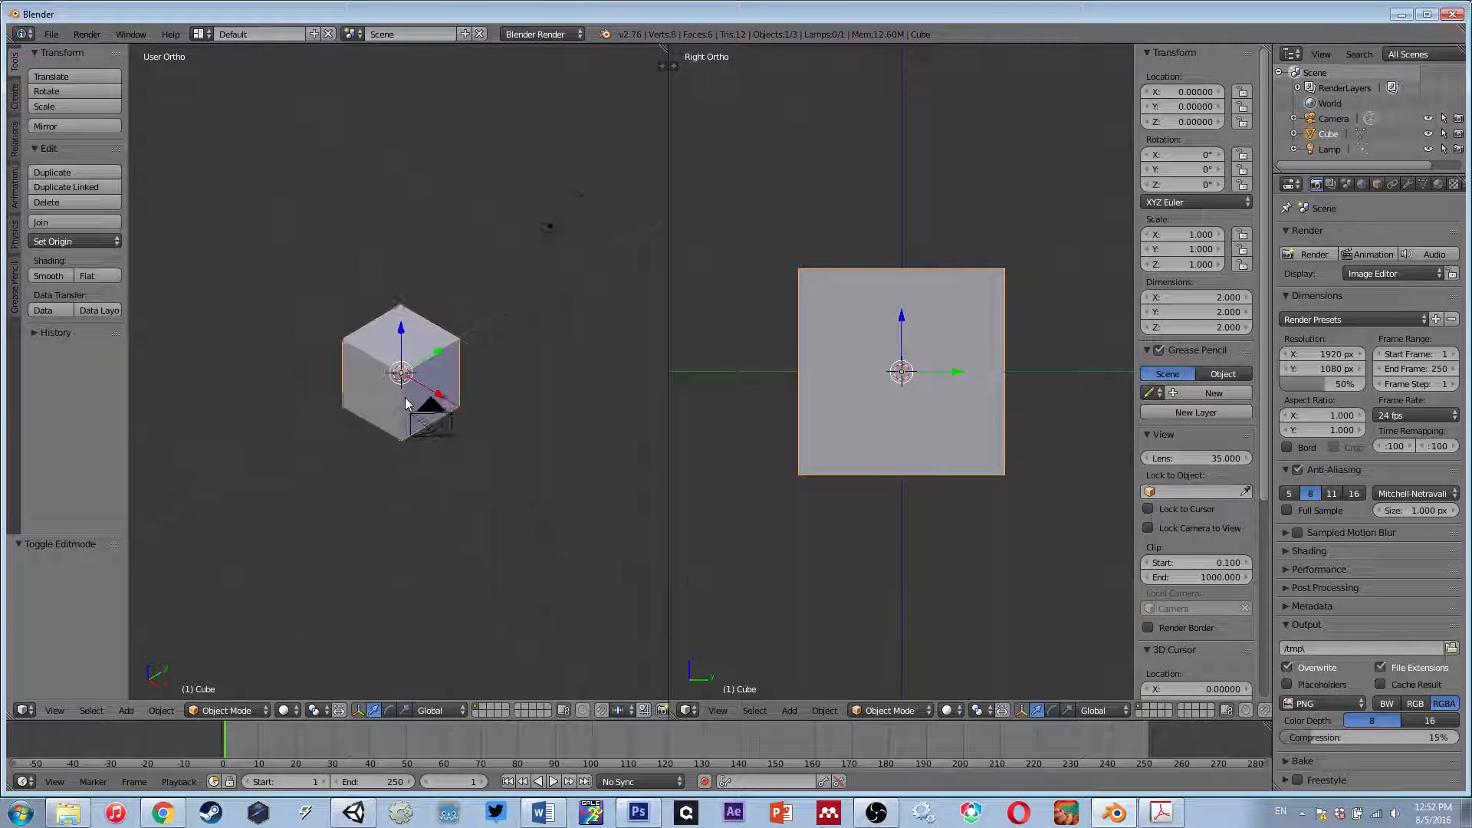
# - Examine the cube from several angles and distances in the user view, recentering the view on it
pyautogui.scroll(8, 407, 402)
pyautogui.scroll(-5, 407, 405)
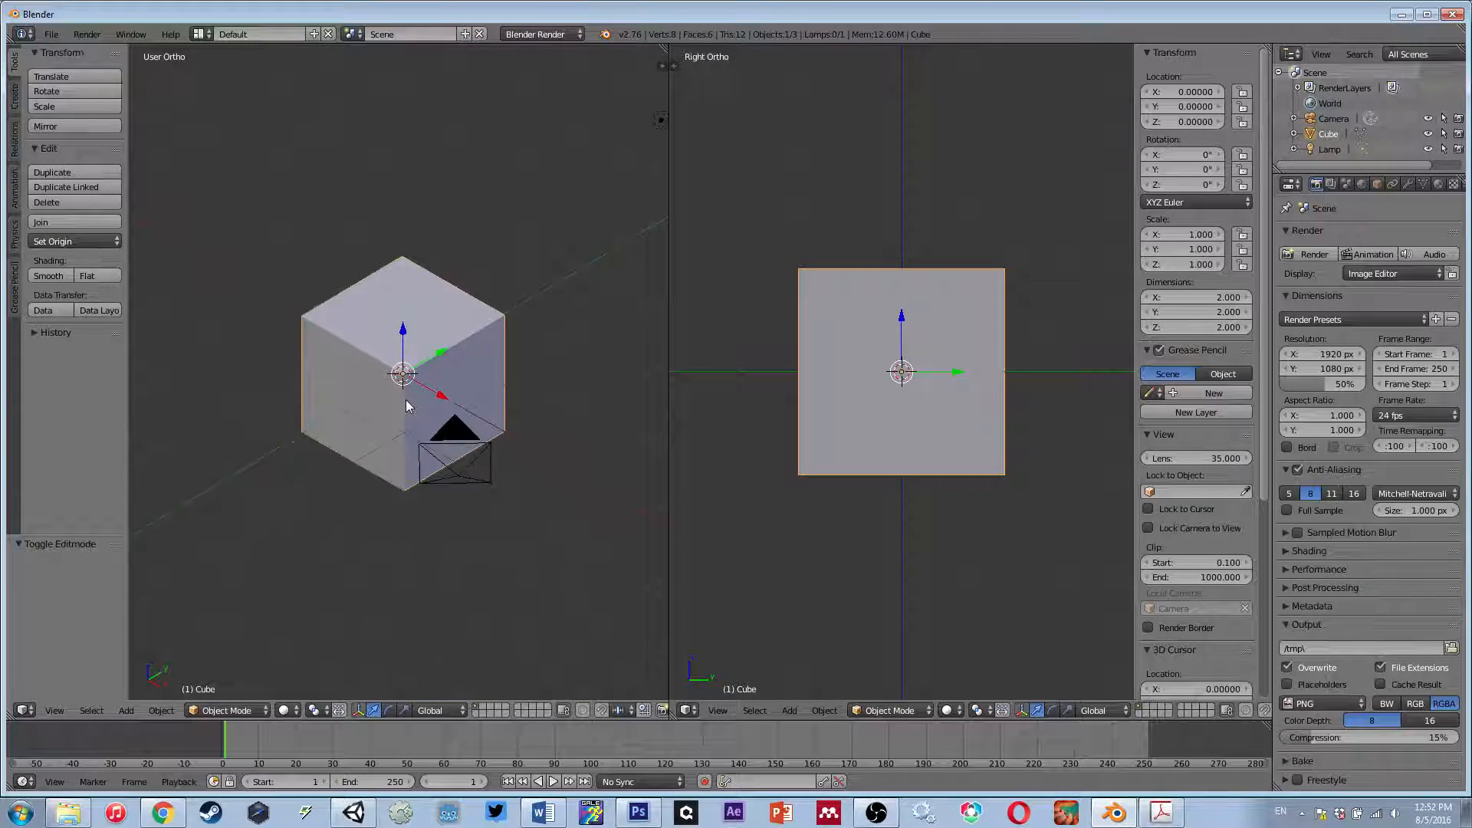
pyautogui.scroll(3, 408, 406)
pyautogui.moveTo(427, 432); pyautogui.dragTo(187, 470, button='middle')
pyautogui.scroll(-6, 381, 416)
pyautogui.scroll(2, 421, 424)
pyautogui.keyDown('shift'); pyautogui.moveTo(448, 391); pyautogui.dragTo(296, 421, button='middle'); pyautogui.keyUp('shift')
pyautogui.press('KP_Decimal')
pyautogui.keyDown('shift'); pyautogui.moveTo(294, 278); pyautogui.dragTo(328, 323, button='middle'); pyautogui.keyUp('shift')
pyautogui.scroll(4, 353, 371)
pyautogui.scroll(-1, 329, 324)
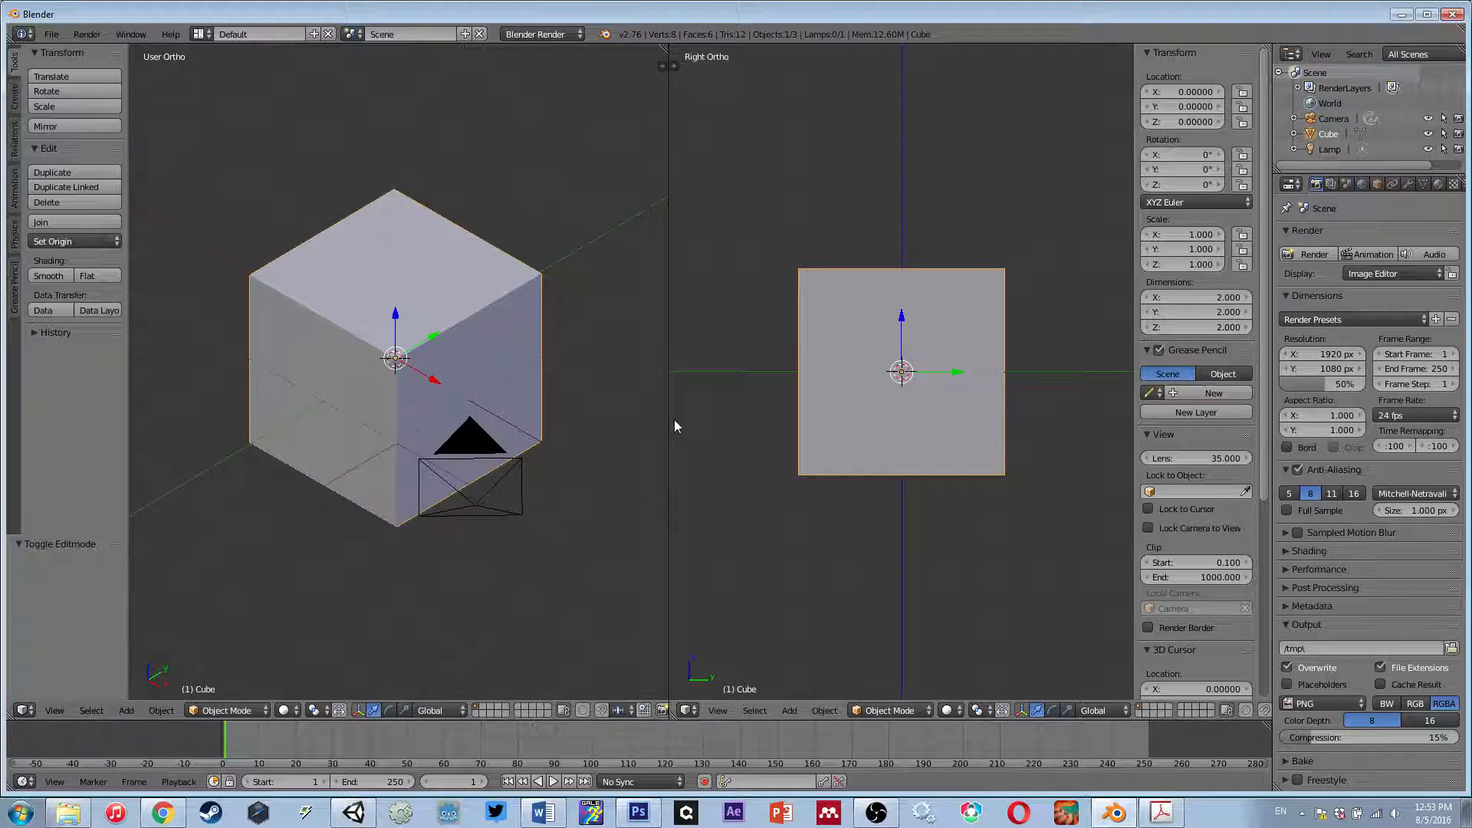
pyautogui.moveTo(518, 486); pyautogui.dragTo(418, 429, button='middle')
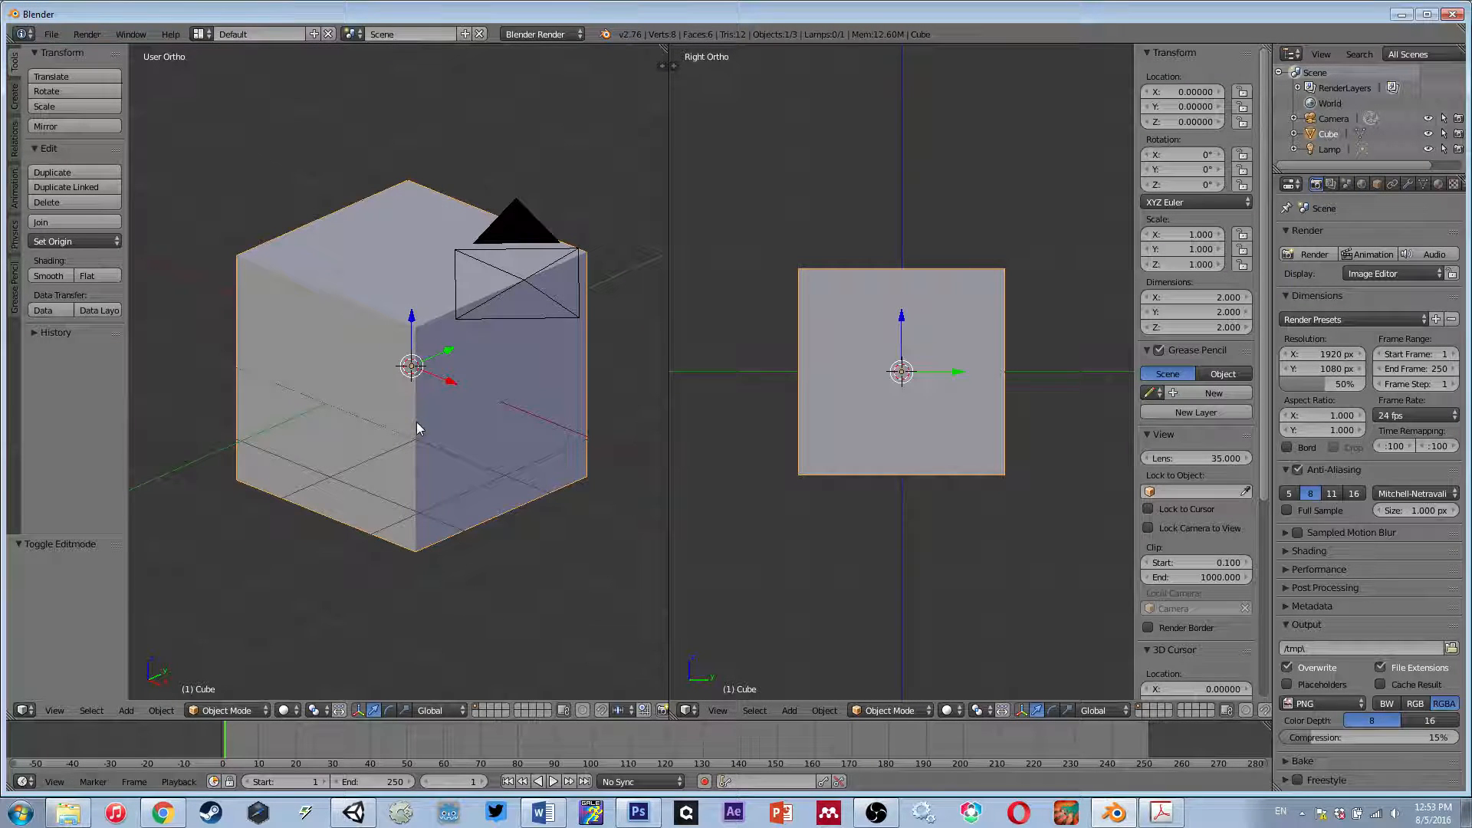
# - Show the cube in the front orthographic view and center it in the viewport
pyautogui.press('KP_1')
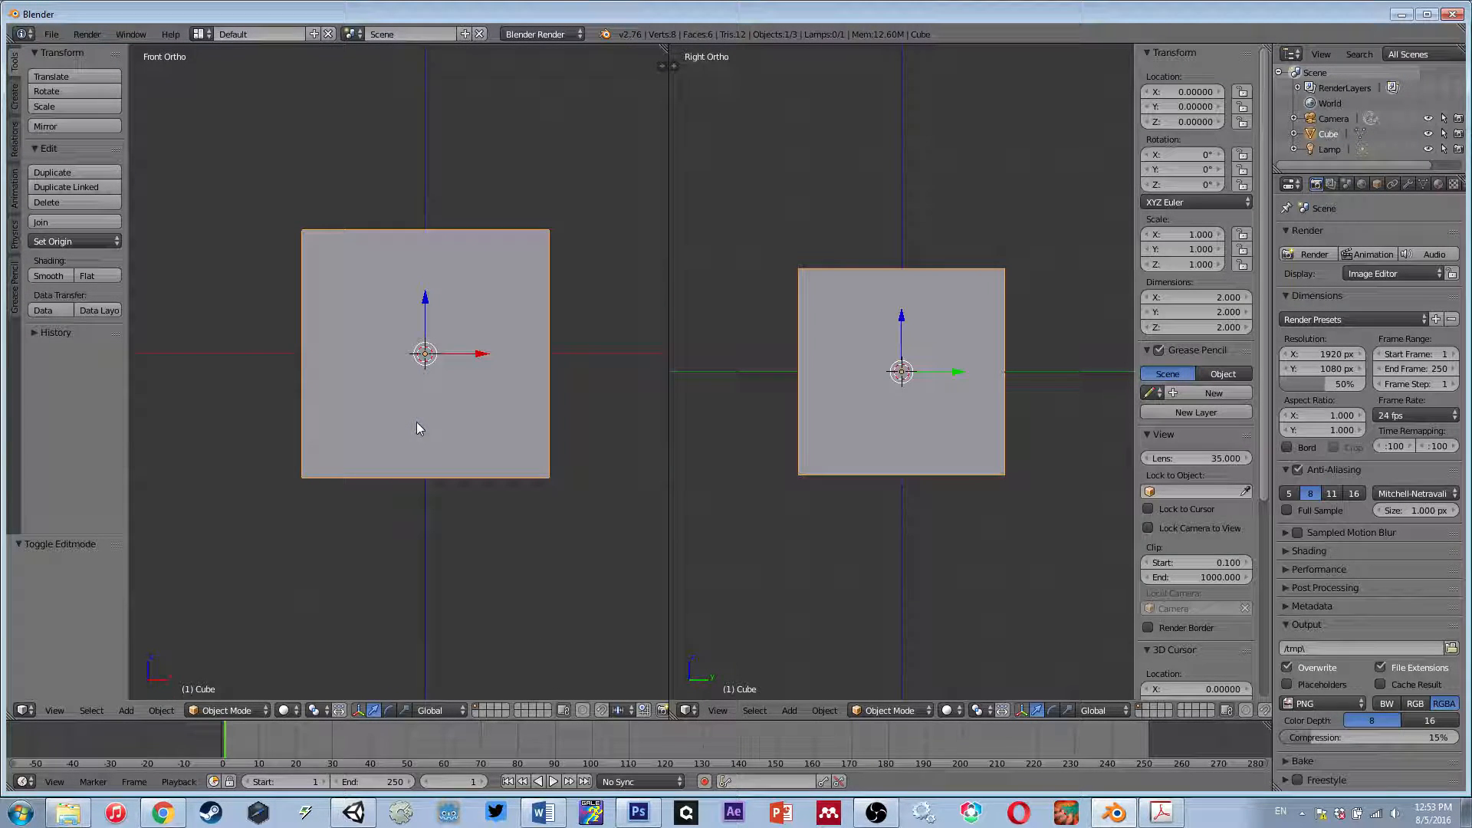
pyautogui.keyDown('shift'); pyautogui.moveTo(448, 416); pyautogui.dragTo(431, 431, button='middle'); pyautogui.keyUp('shift')
pyautogui.scroll(1, 433, 428)
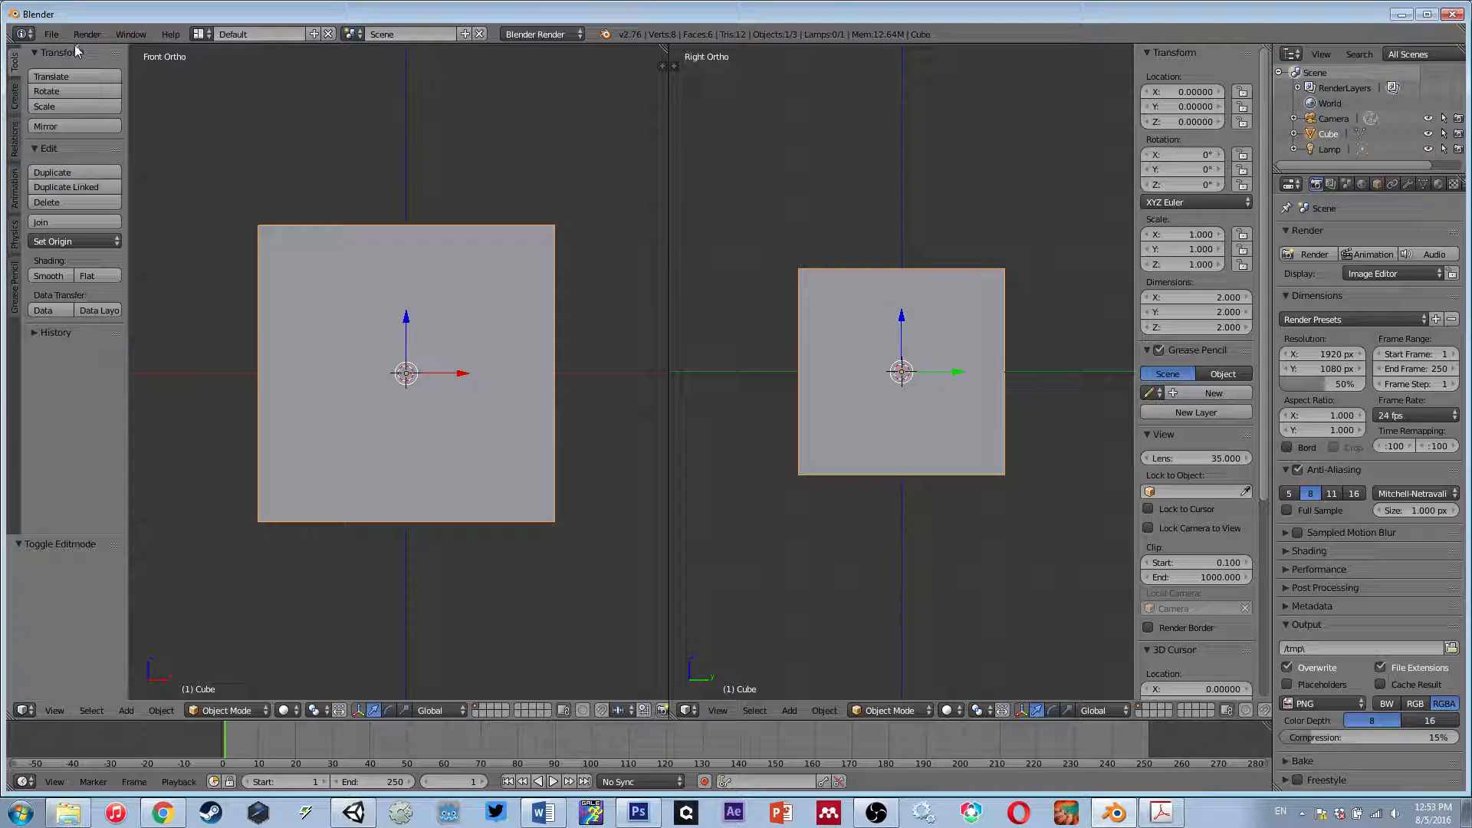
# - Enlarge the Info editor area, change it to the User Preferences editor and show the Input settings
pyautogui.moveTo(76, 44); pyautogui.dragTo(46, 154)
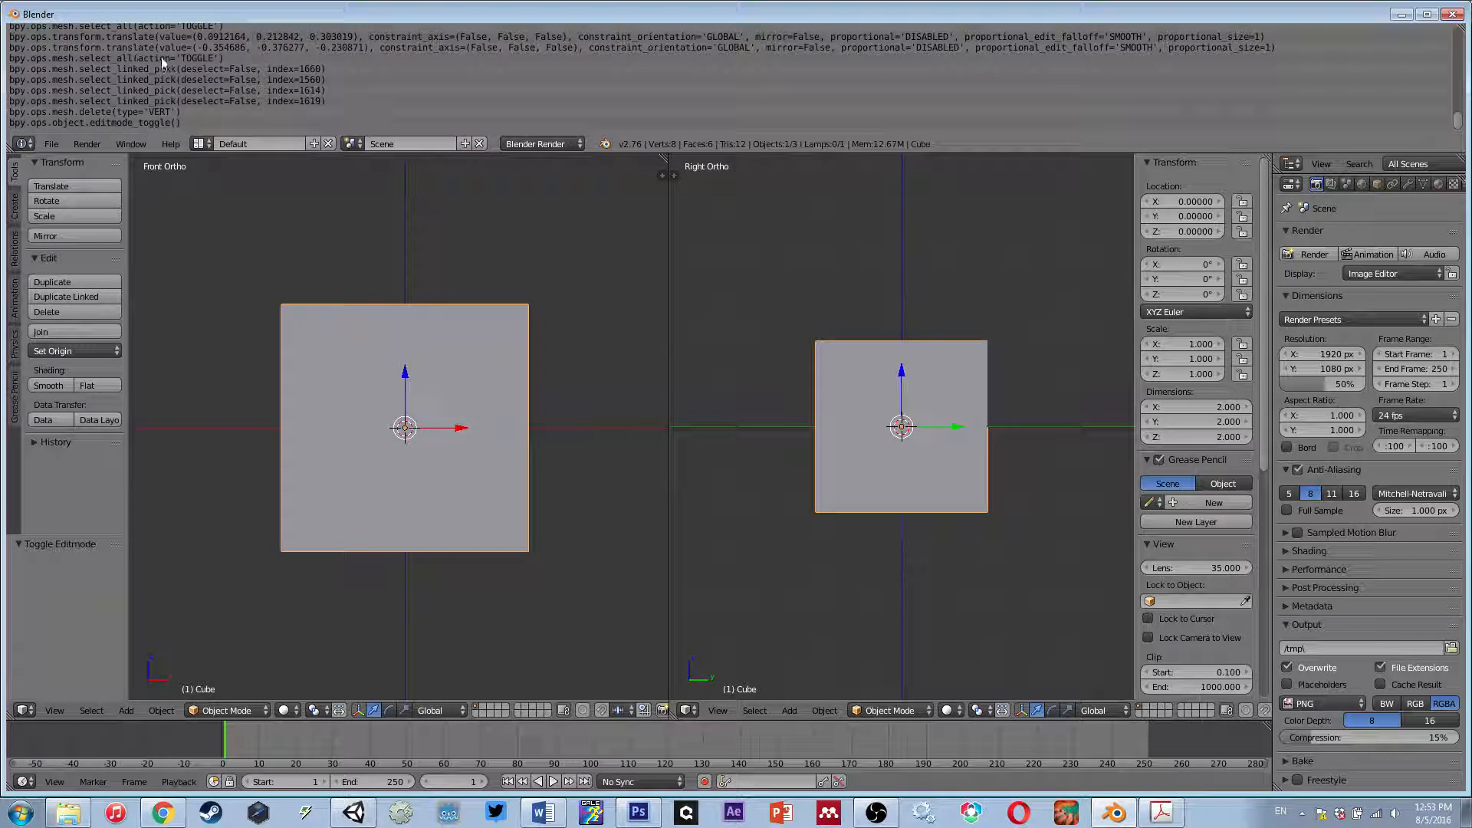
pyautogui.click(25, 145)
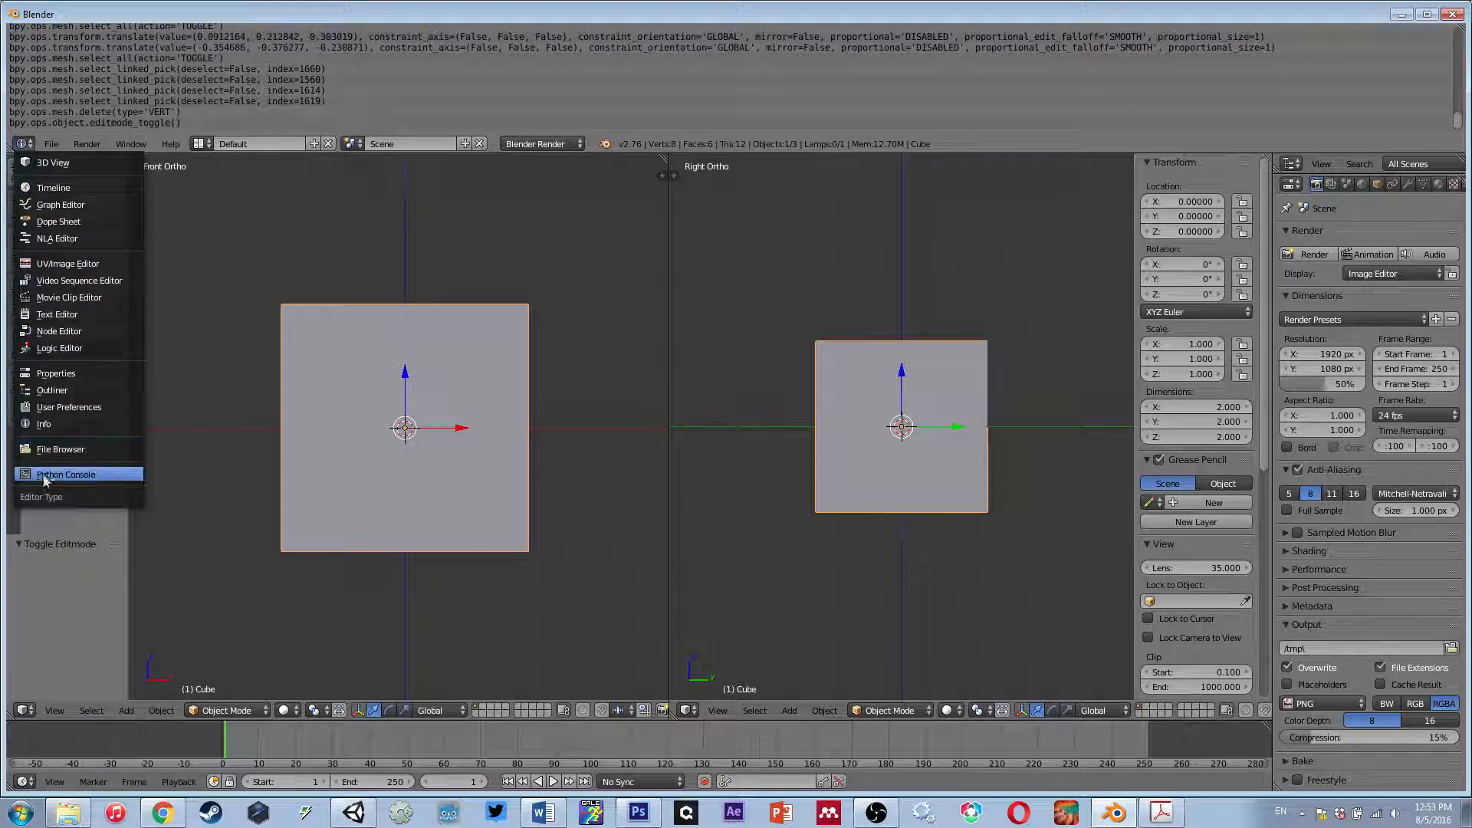
pyautogui.click(55, 409)
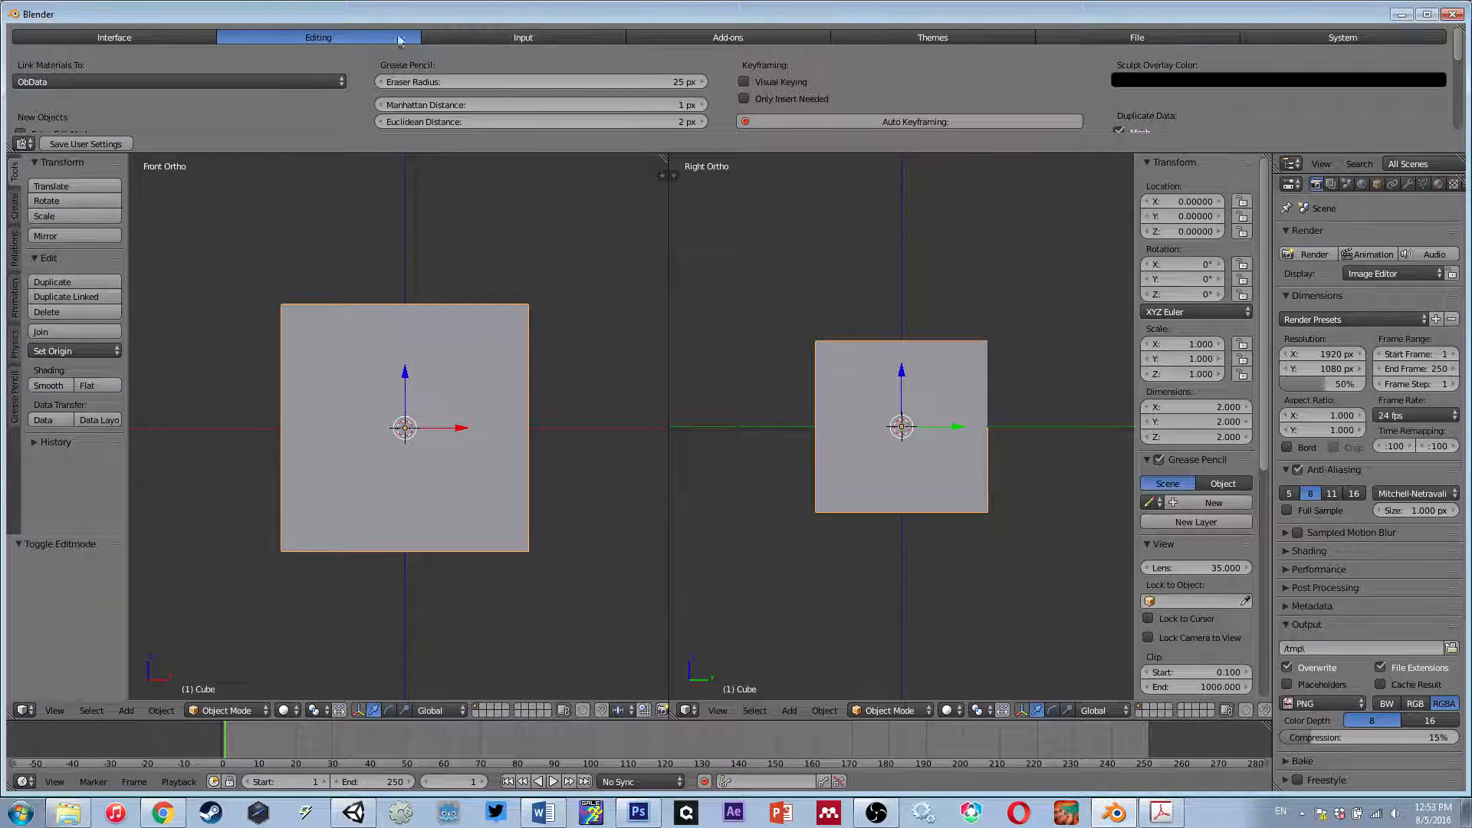
pyautogui.click(481, 34)
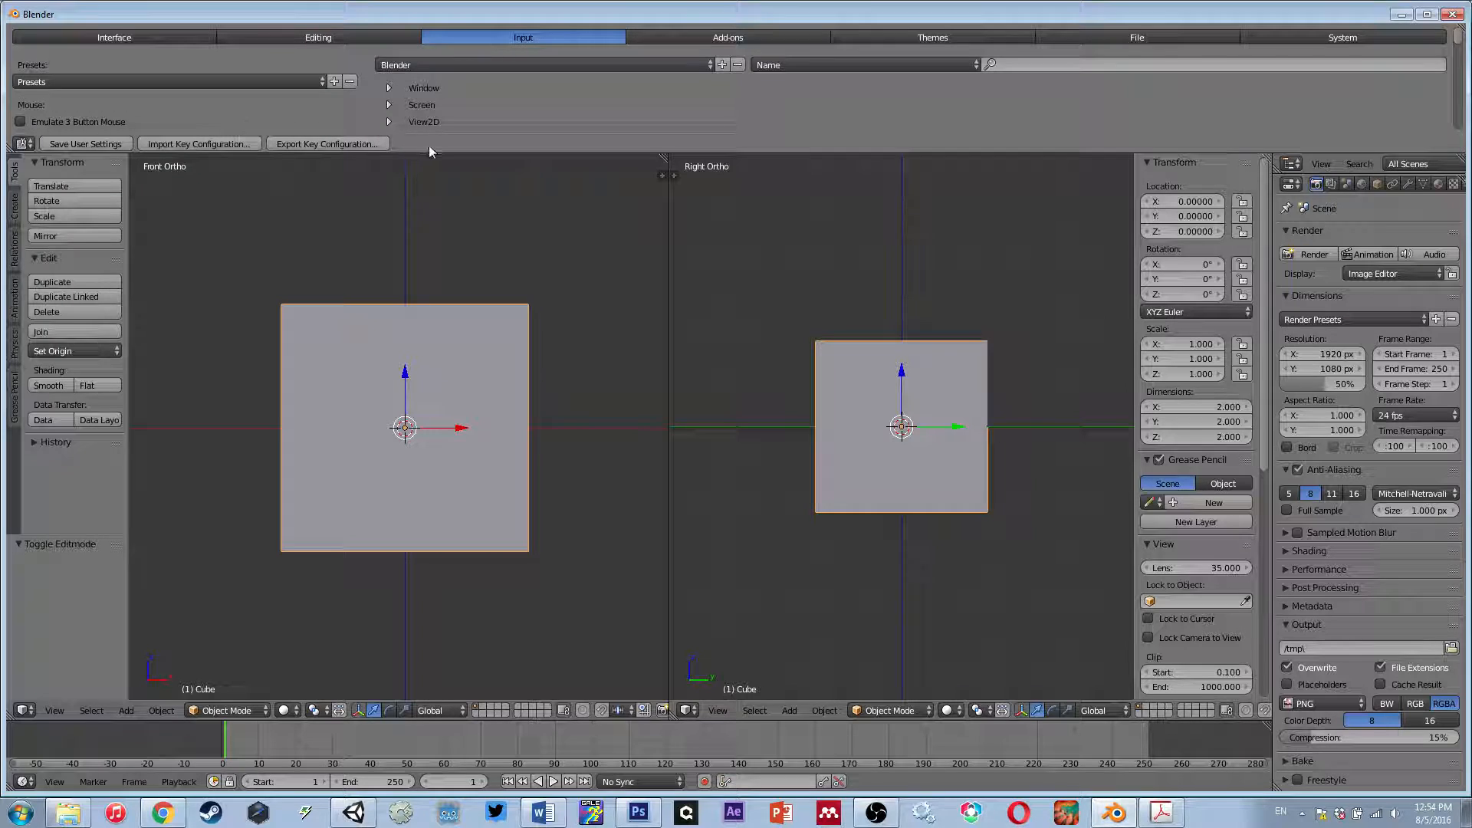
# - Locate the Emulate Numpad option in the Input preferences
pyautogui.scroll(-5, 475, 113)
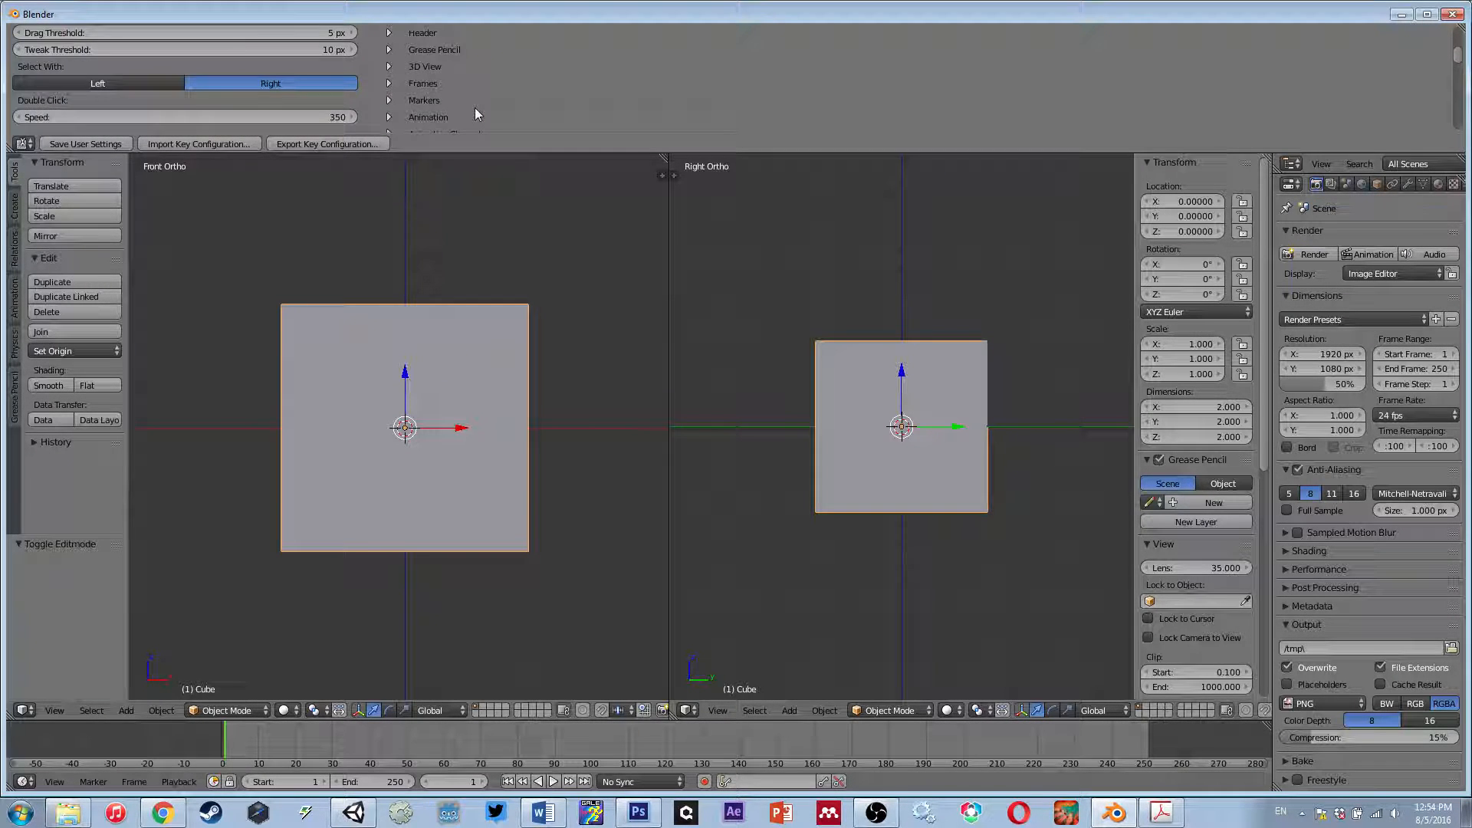
pyautogui.scroll(-1, 475, 114)
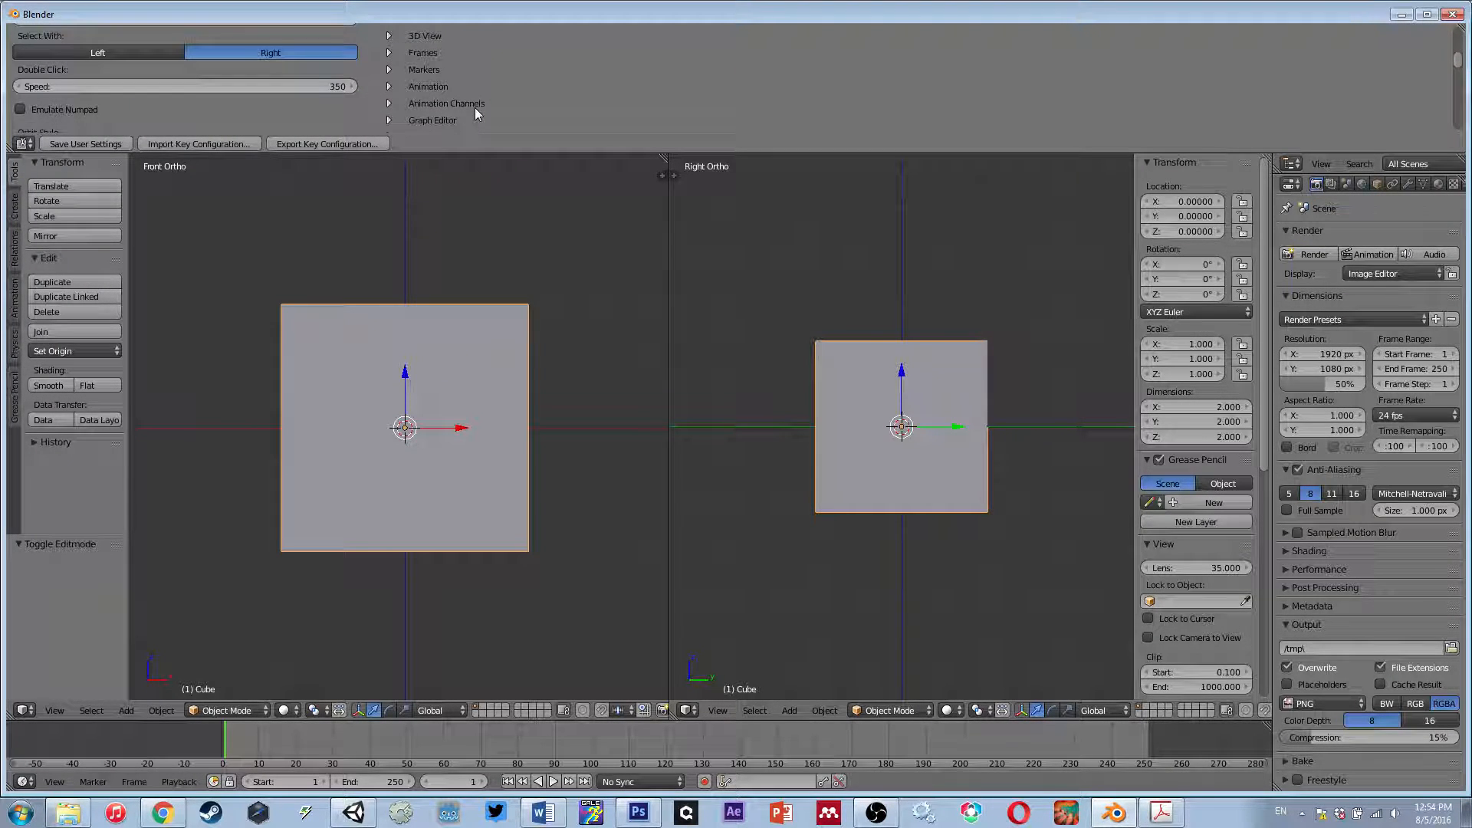
pyautogui.click(21, 111)
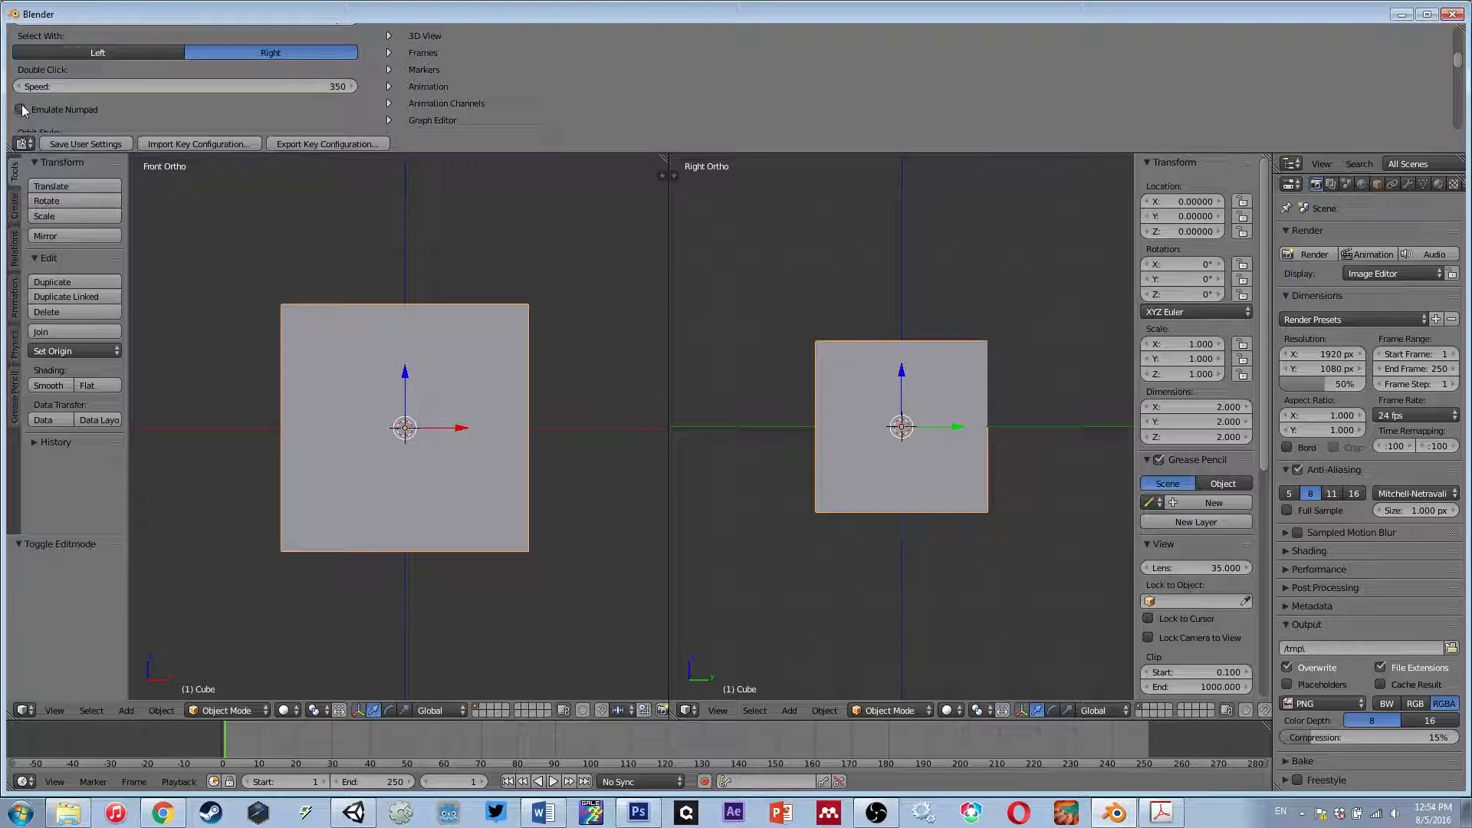
# - Point out the User Preferences entry among the editor types and find the Emulate Numpad option in the Input settings again
pyautogui.click(23, 144)
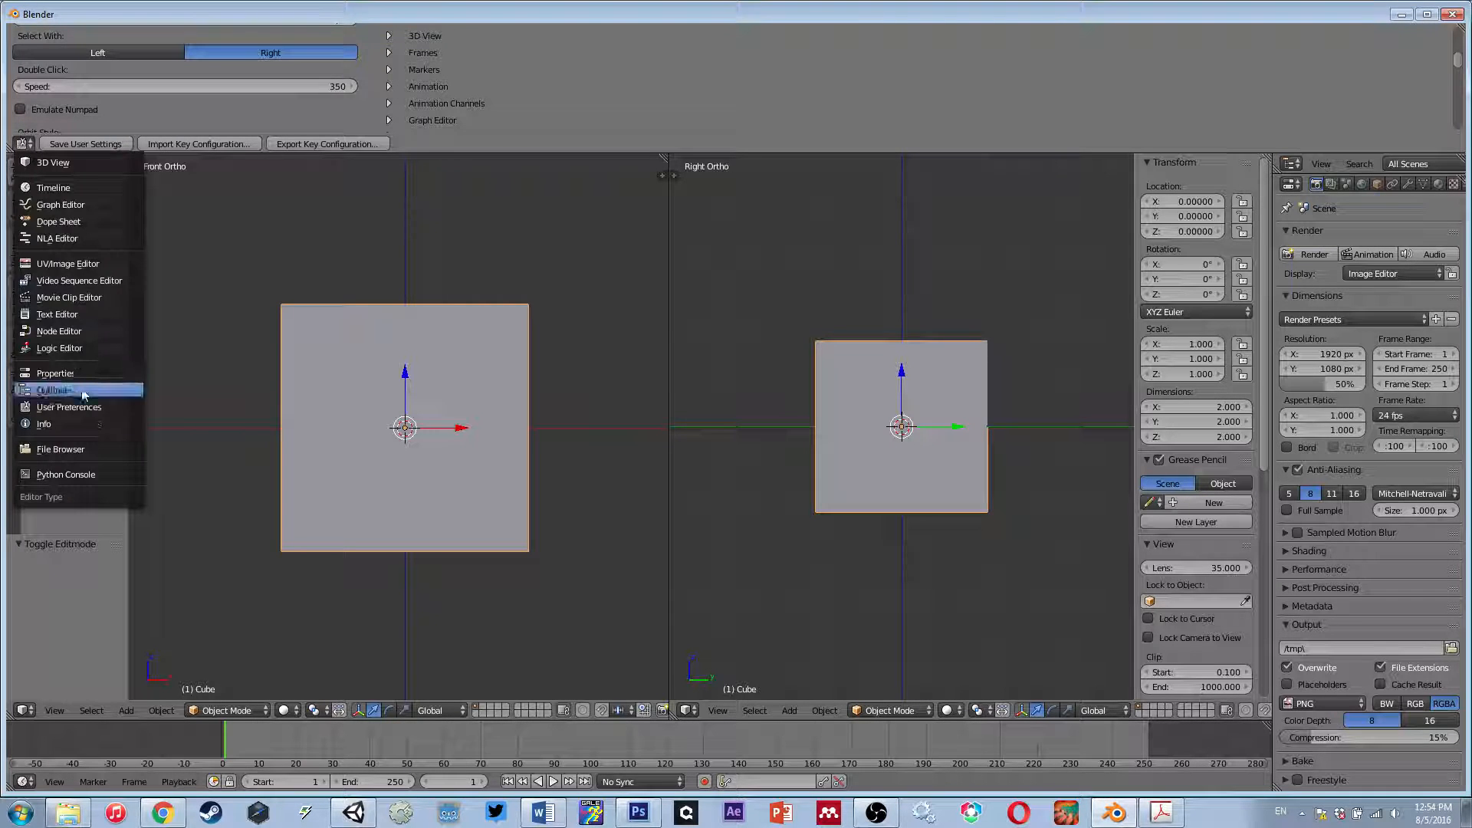
pyautogui.click(23, 143)
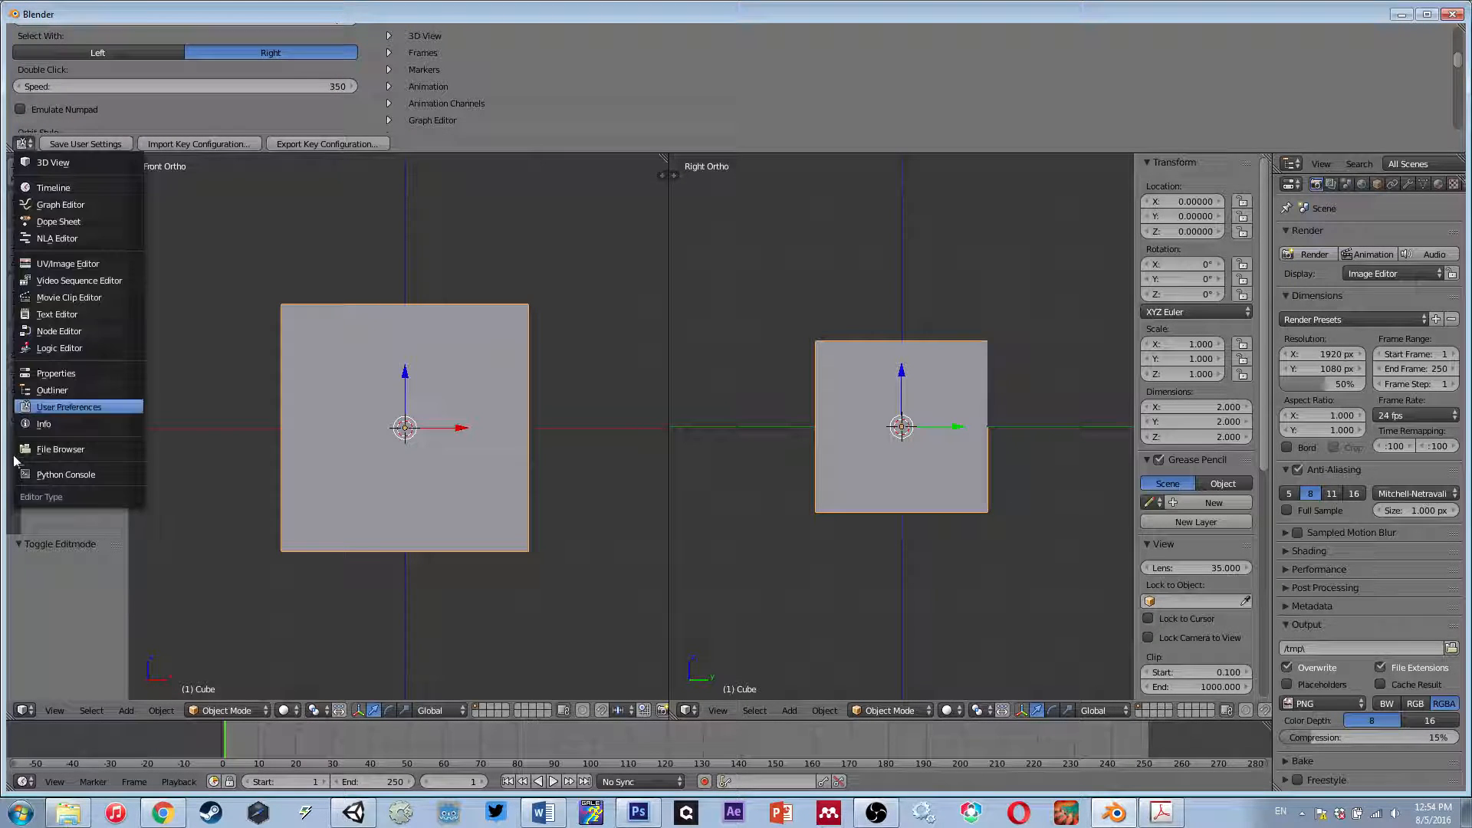
pyautogui.click(25, 145)
pyautogui.click(47, 409)
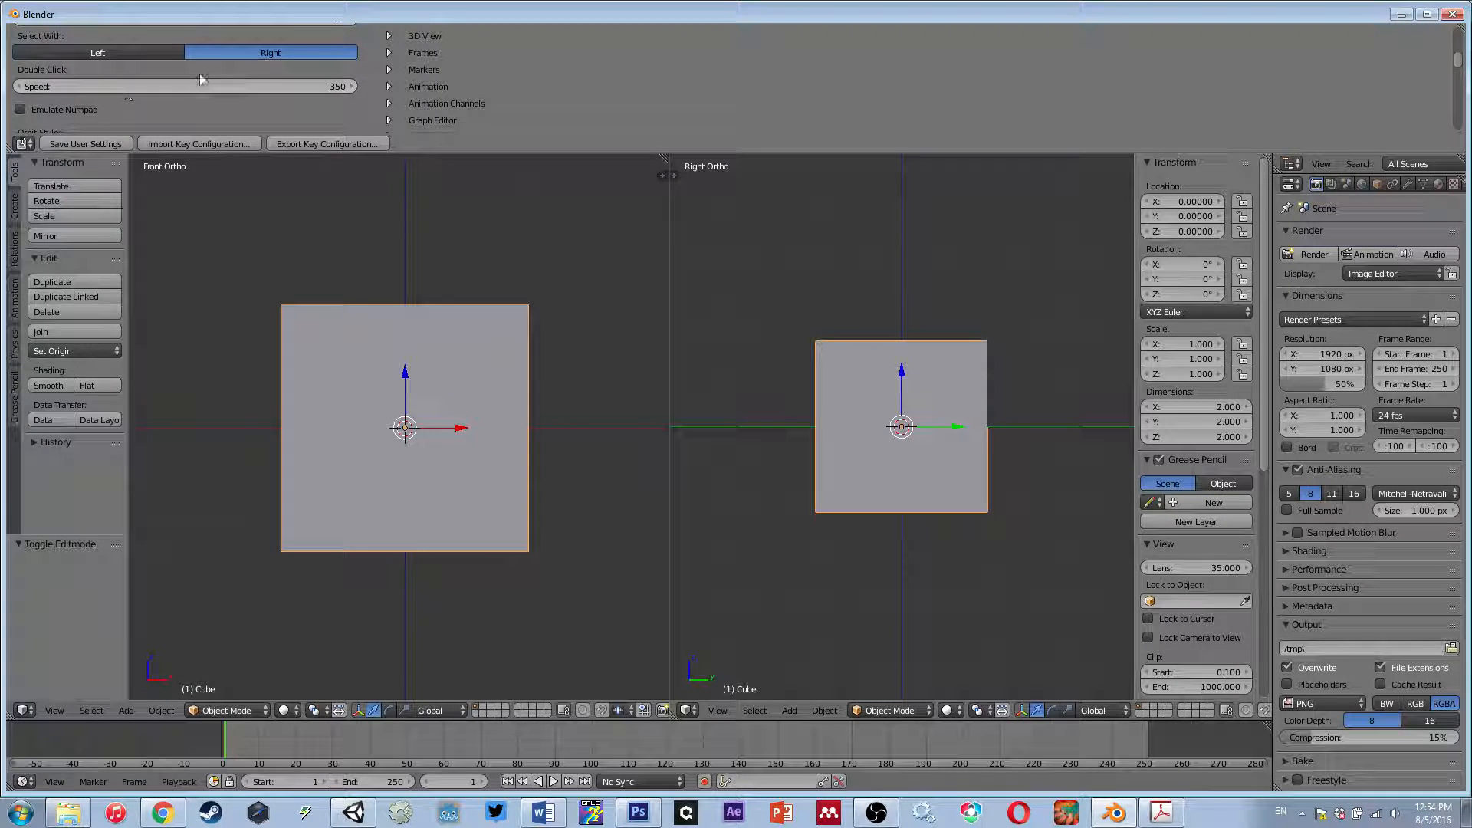
pyautogui.scroll(5, 575, 76)
pyautogui.scroll(-8, 491, 87)
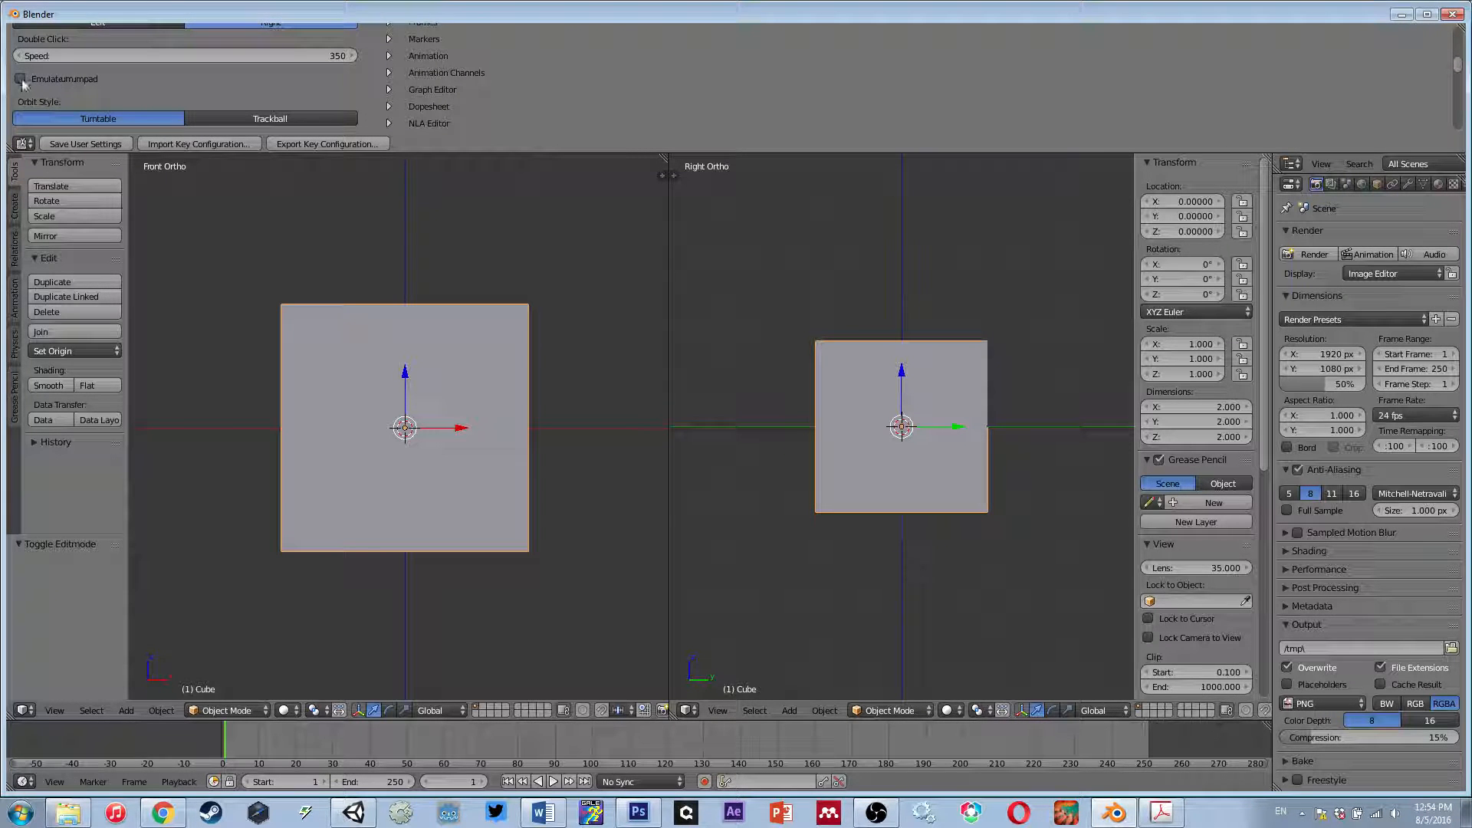
# - Collapse the User Preferences area back to its header
pyautogui.moveTo(460, 151); pyautogui.dragTo(476, 69)
pyautogui.scroll(1, 533, 396)
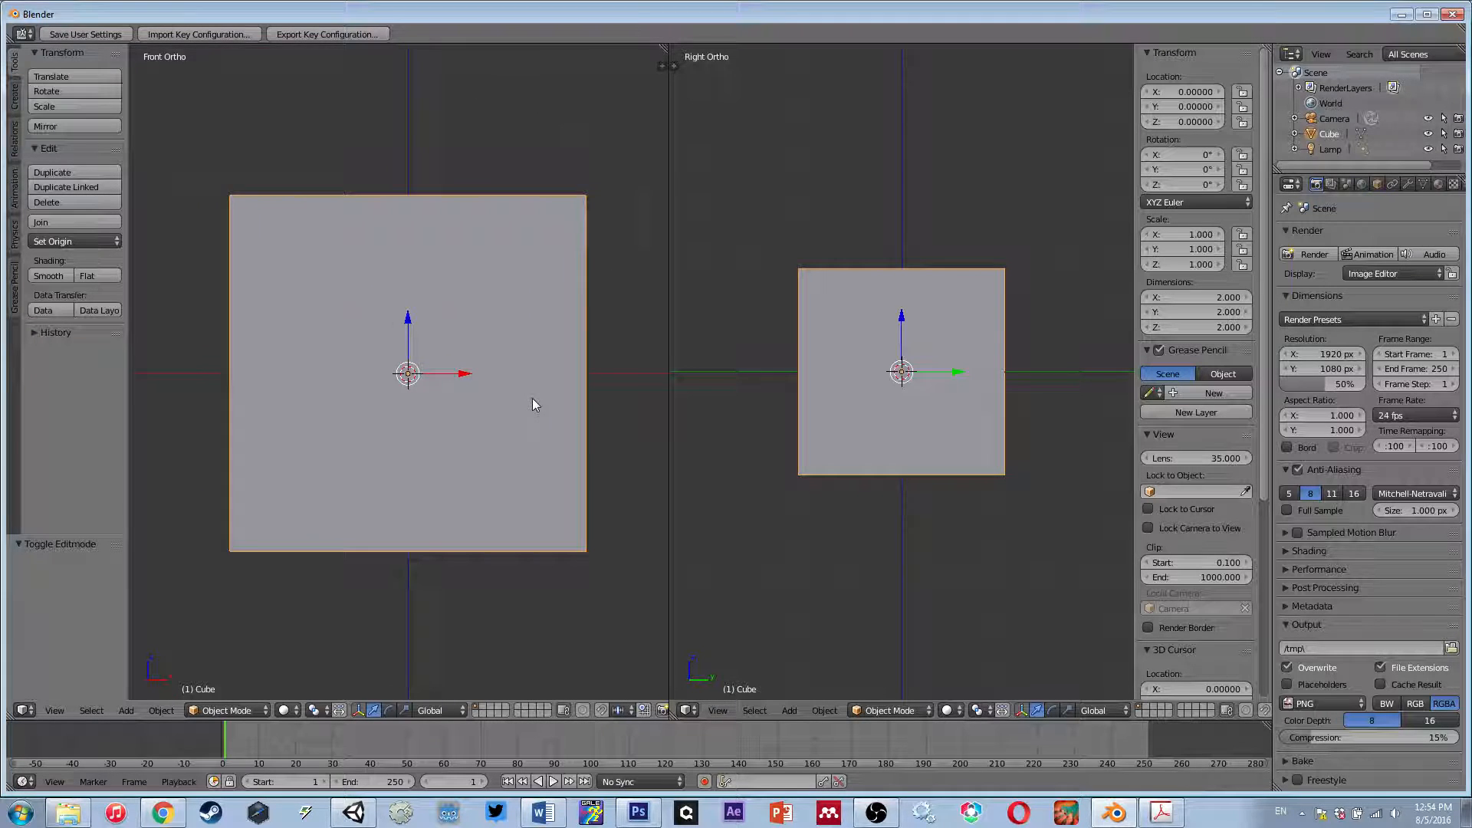
pyautogui.scroll(-3, 532, 398)
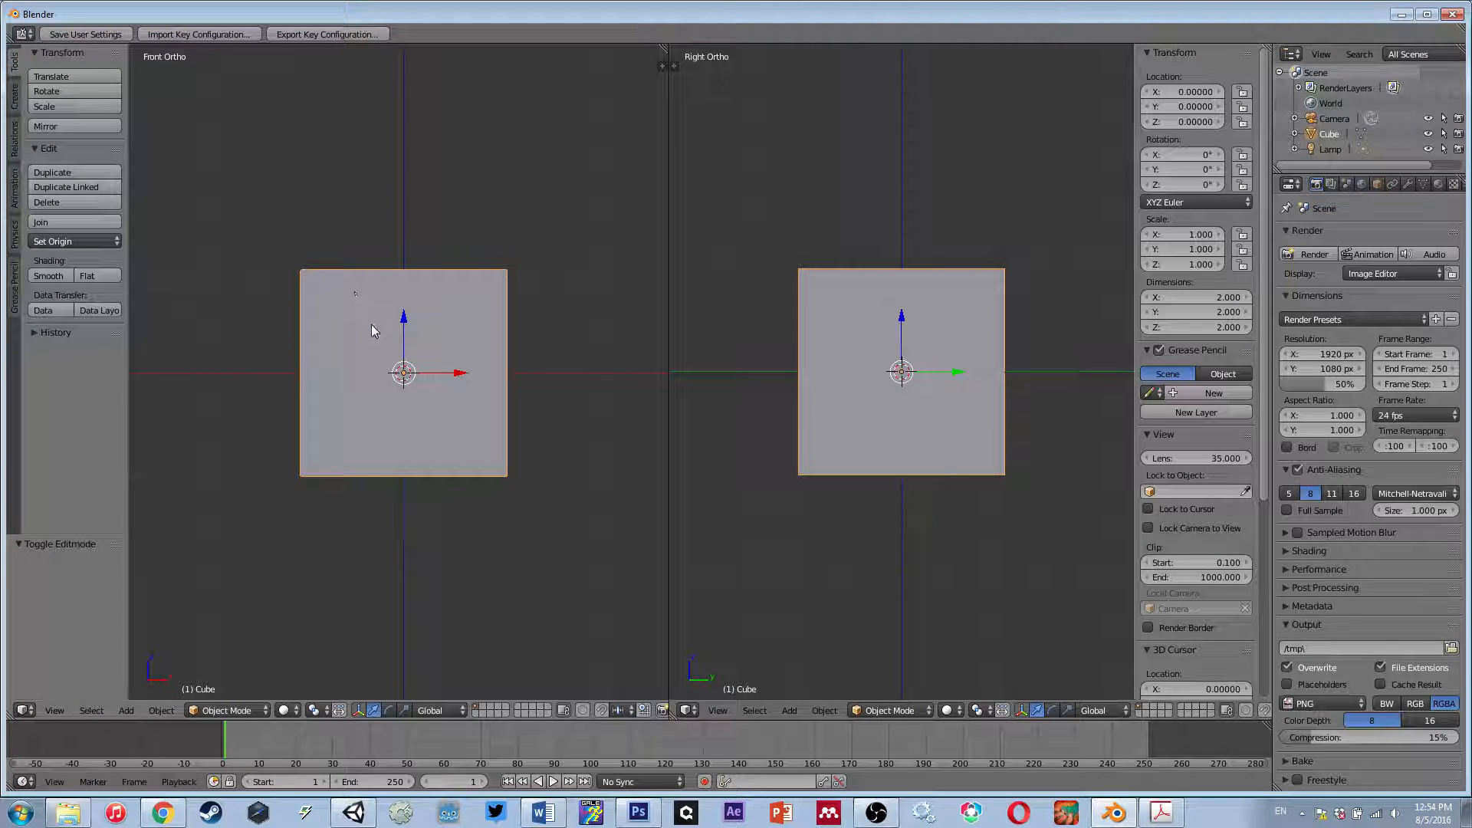
pyautogui.scroll(1, 375, 327)
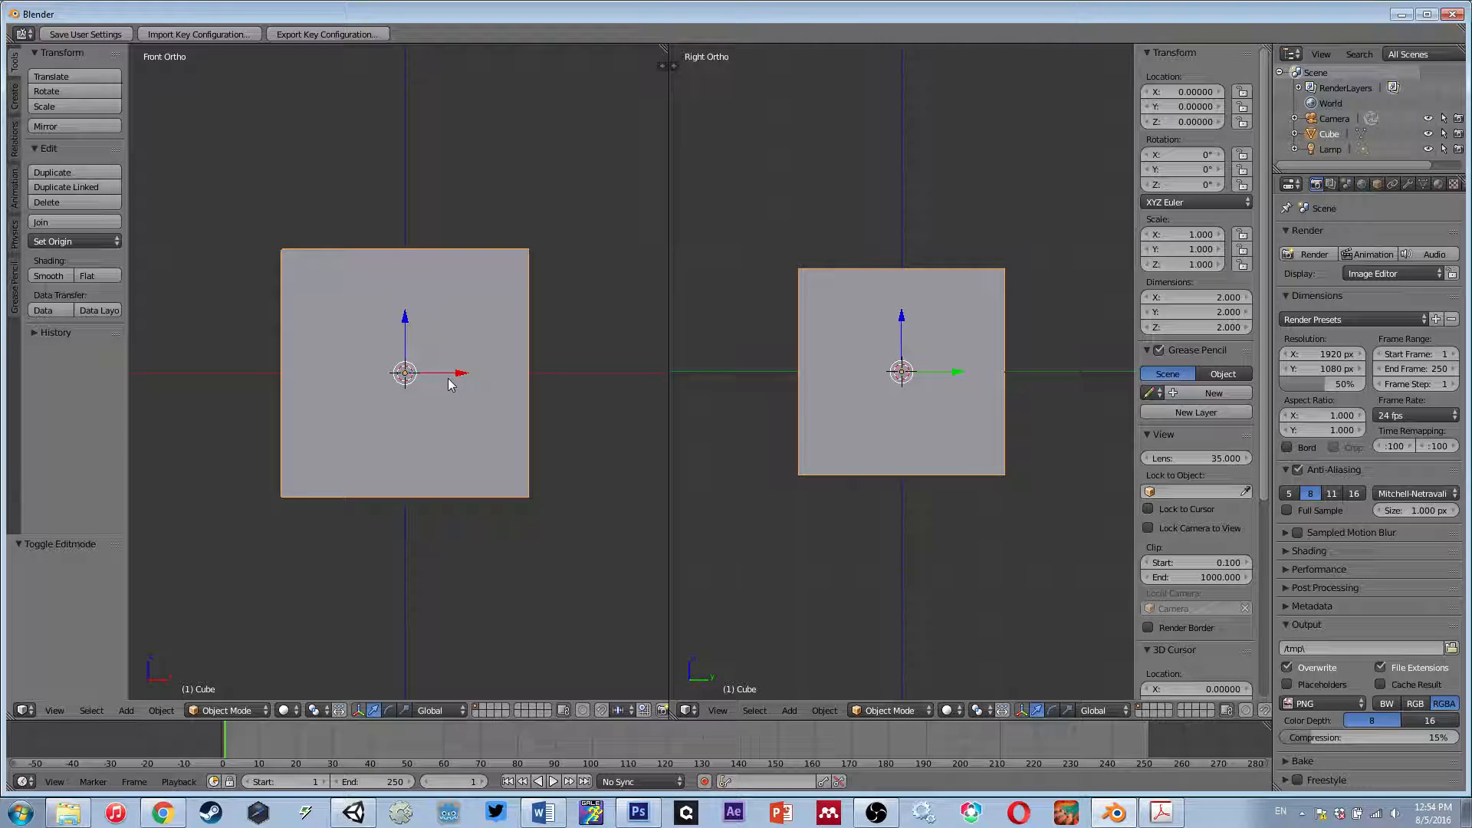
# - Orbit away from the front view, and view the cube from the front, right and top in turn
pyautogui.moveTo(457, 368); pyautogui.dragTo(395, 340, button='middle')
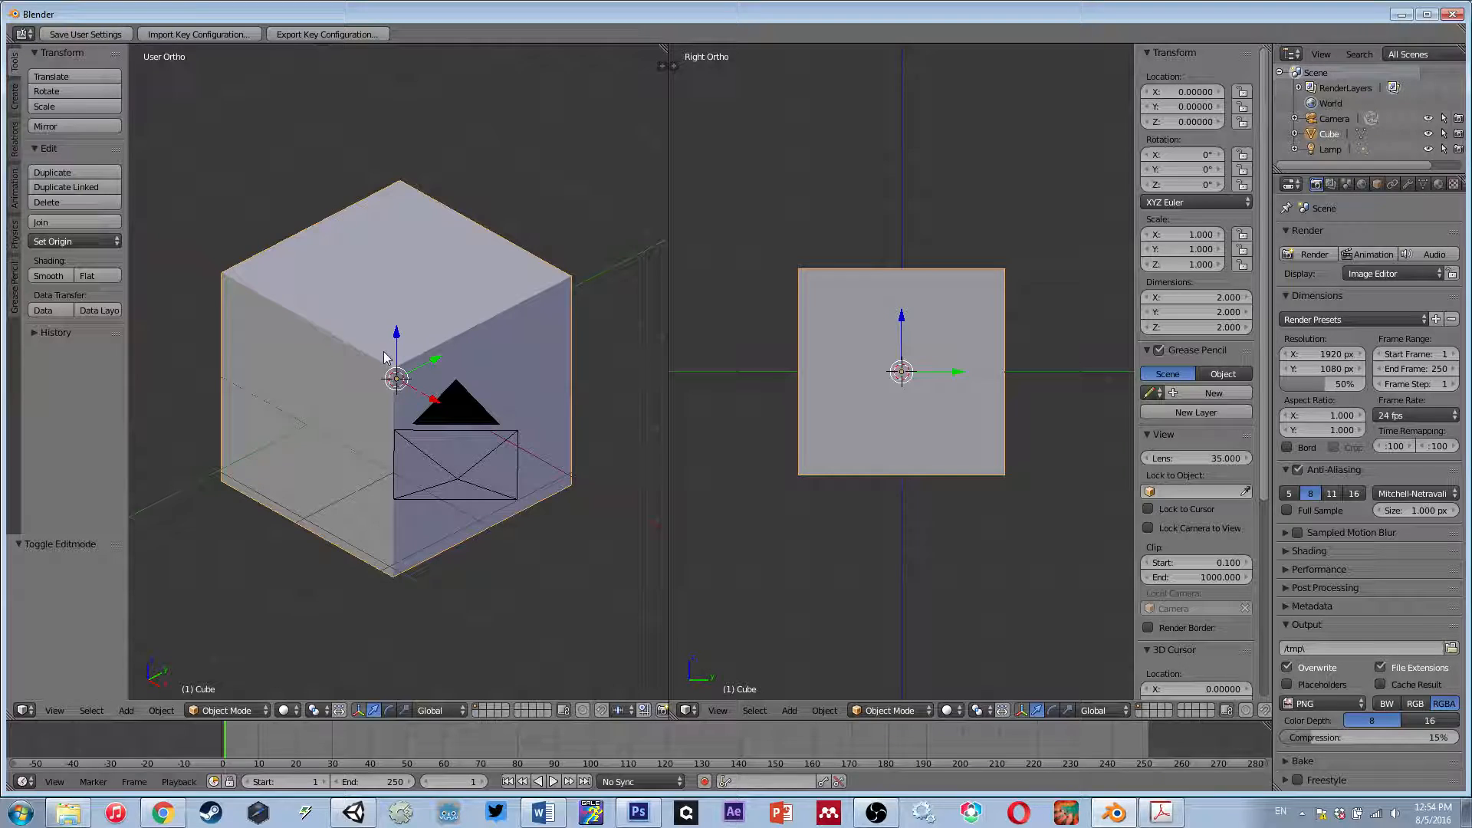
pyautogui.press('KP_1')
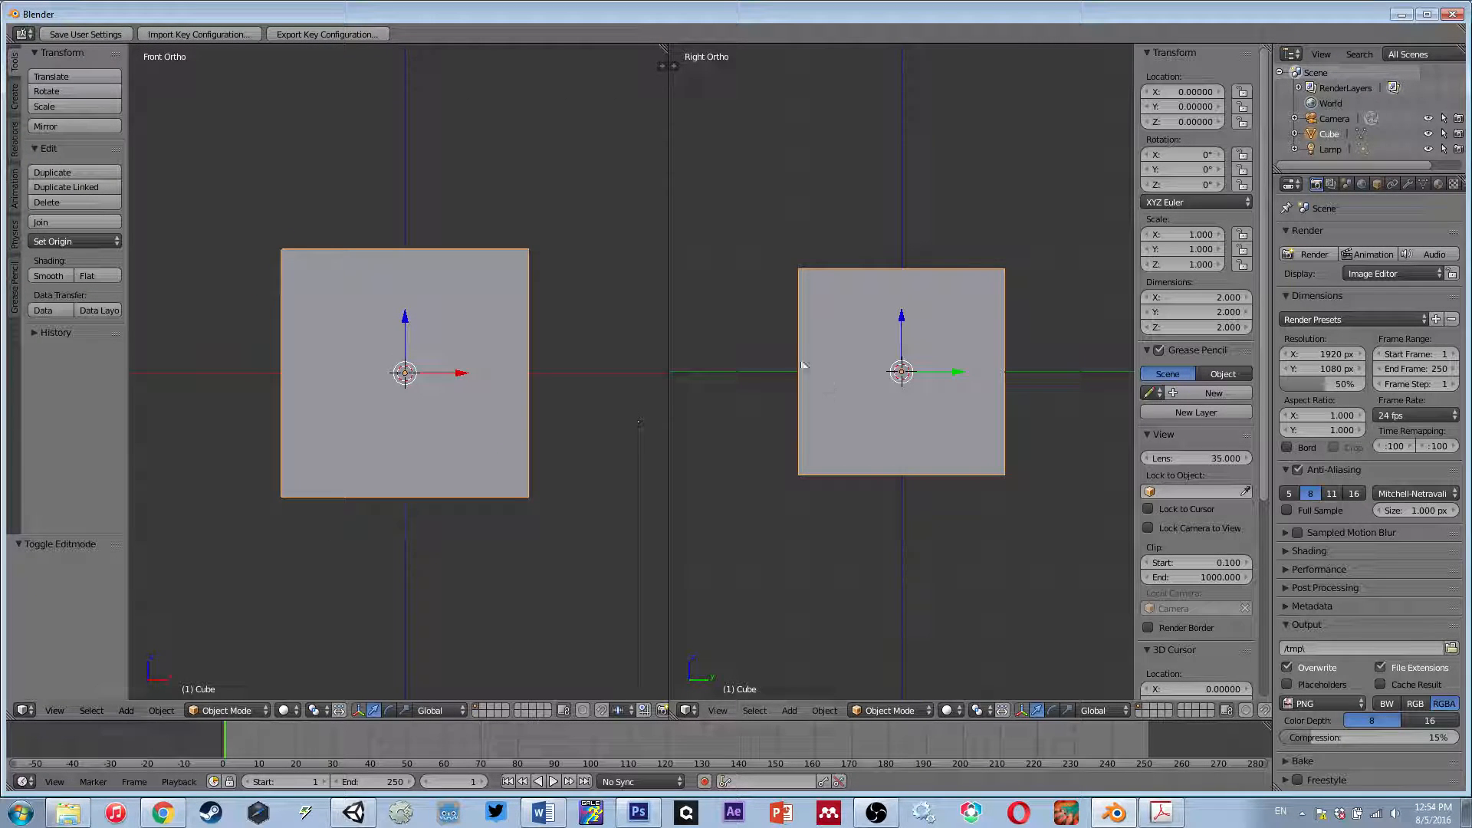
pyautogui.press('KP_3')
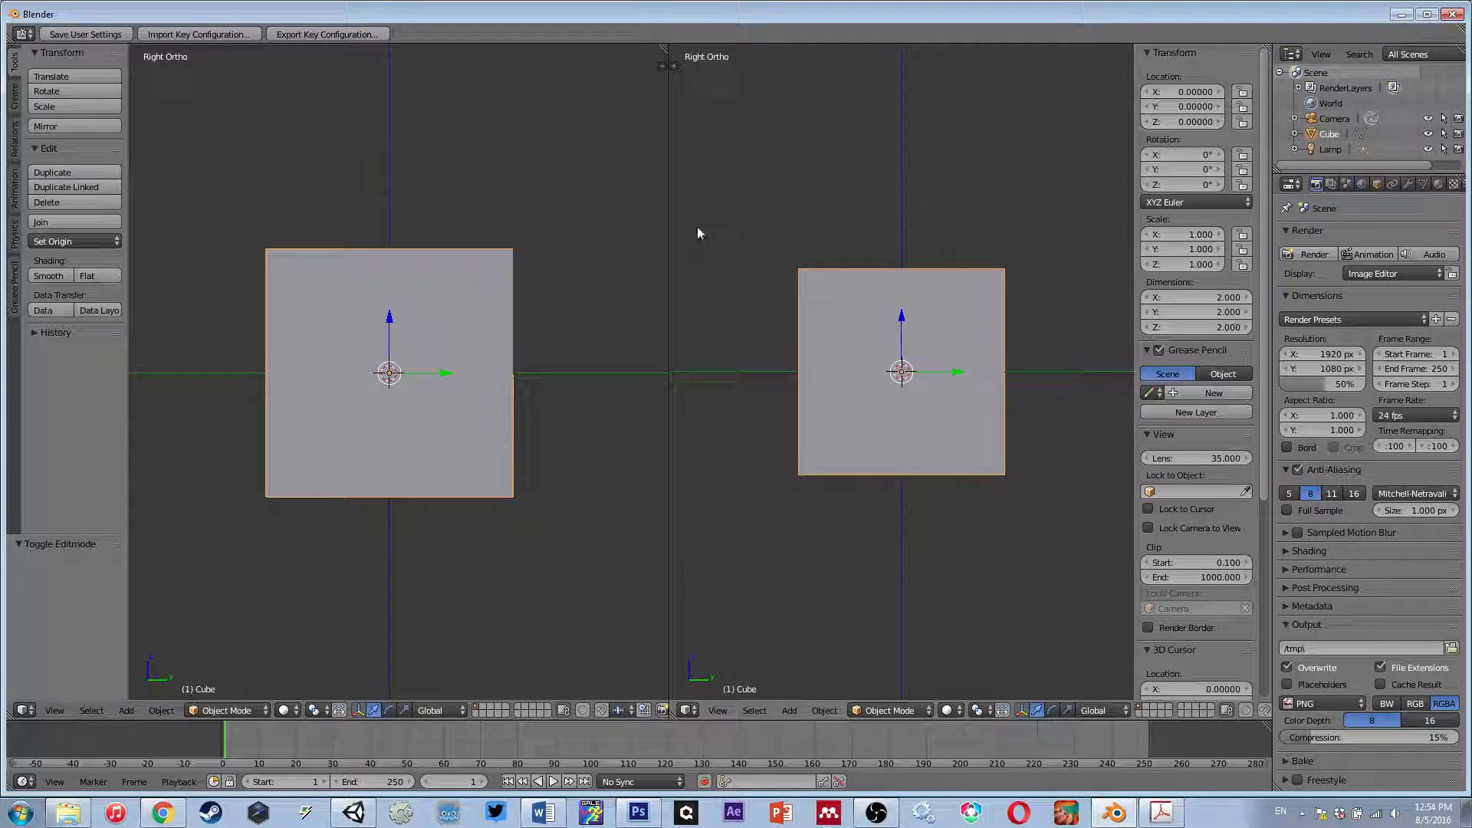
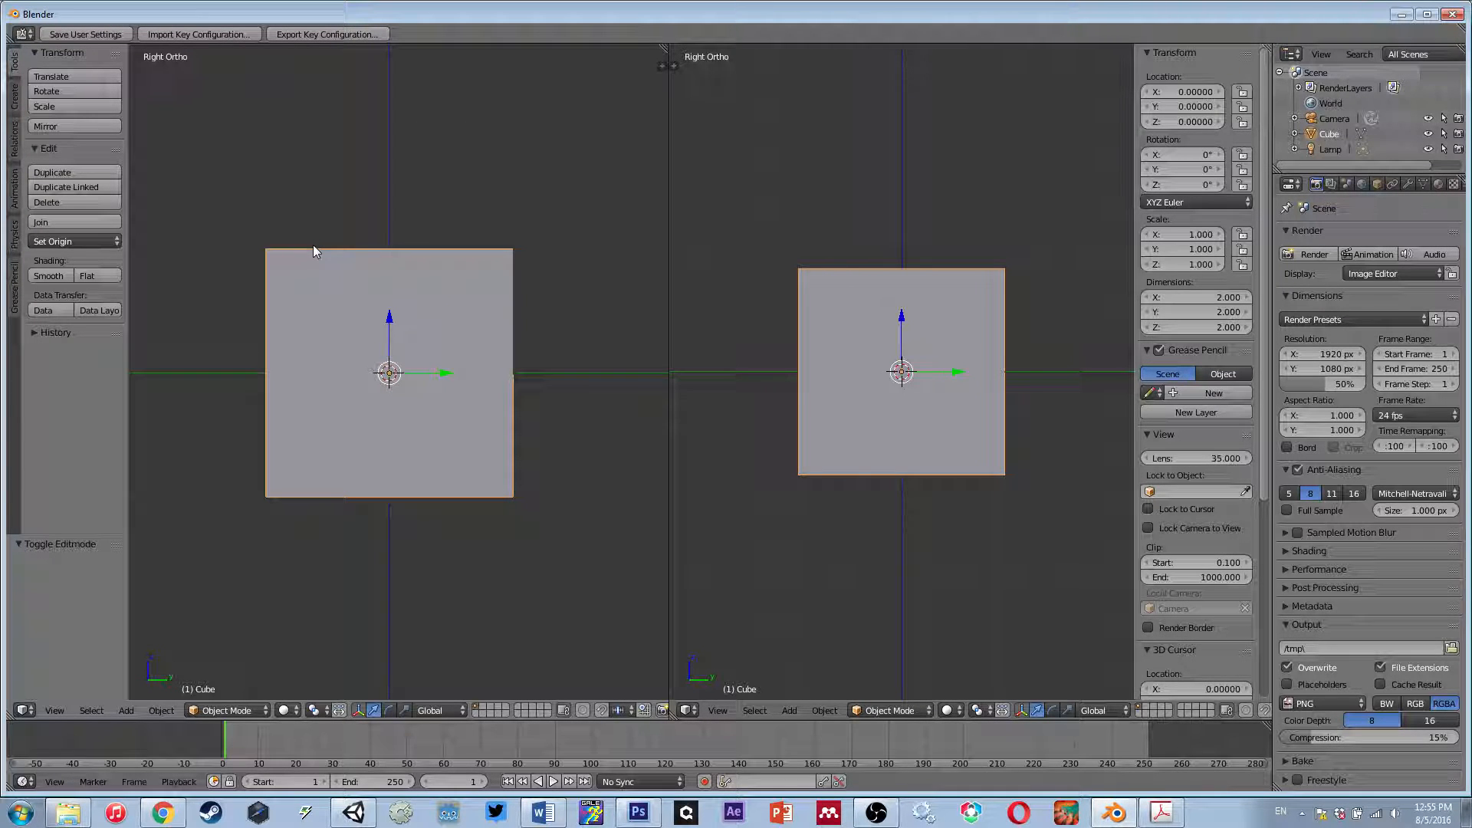
pyautogui.press('KP_7')
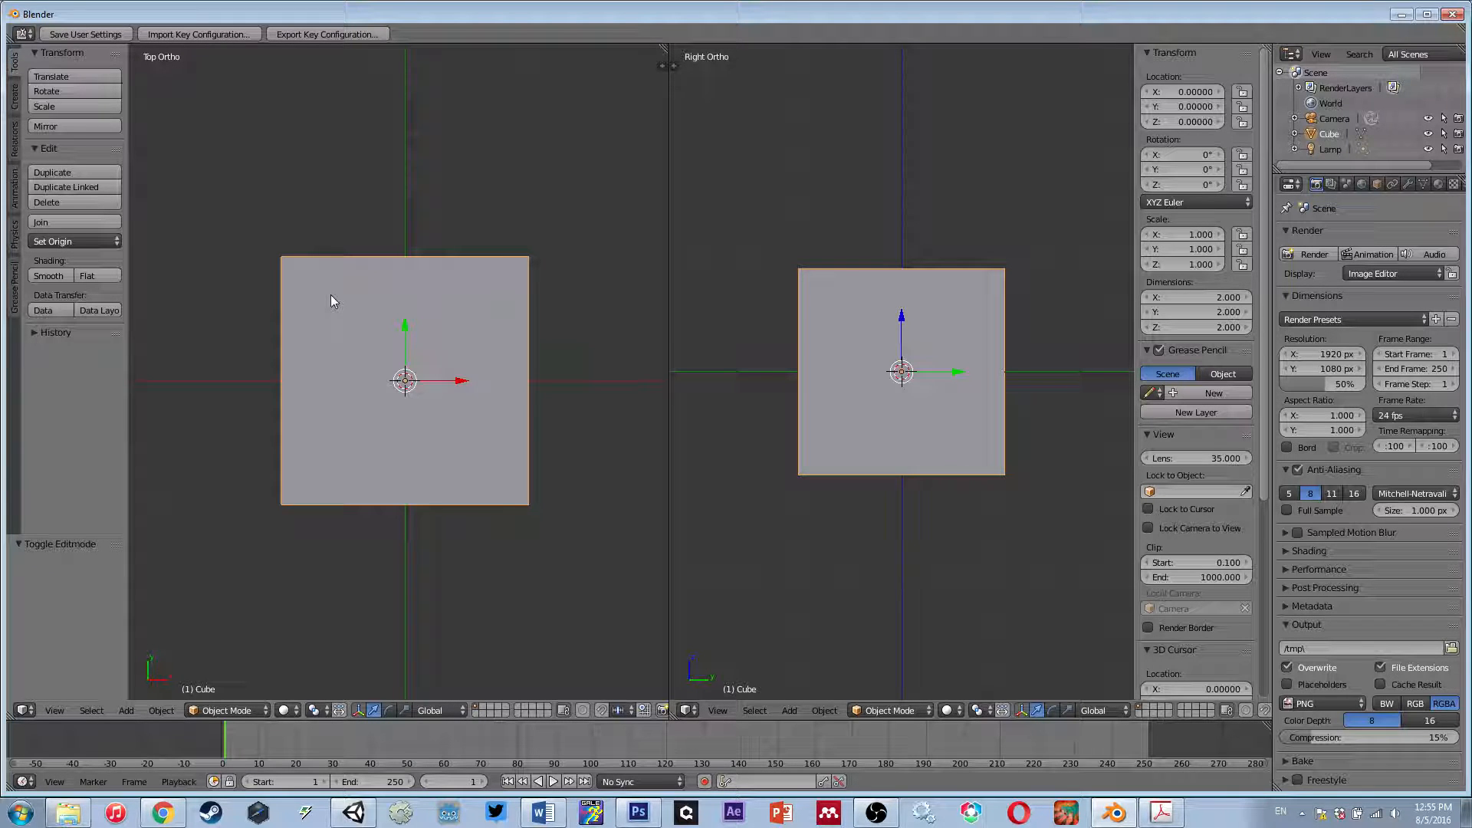
# - Switch the viewport to perspective projection and examine the cube from an angle at different distances
pyautogui.scroll(2, 445, 407)
pyautogui.scroll(-7, 444, 408)
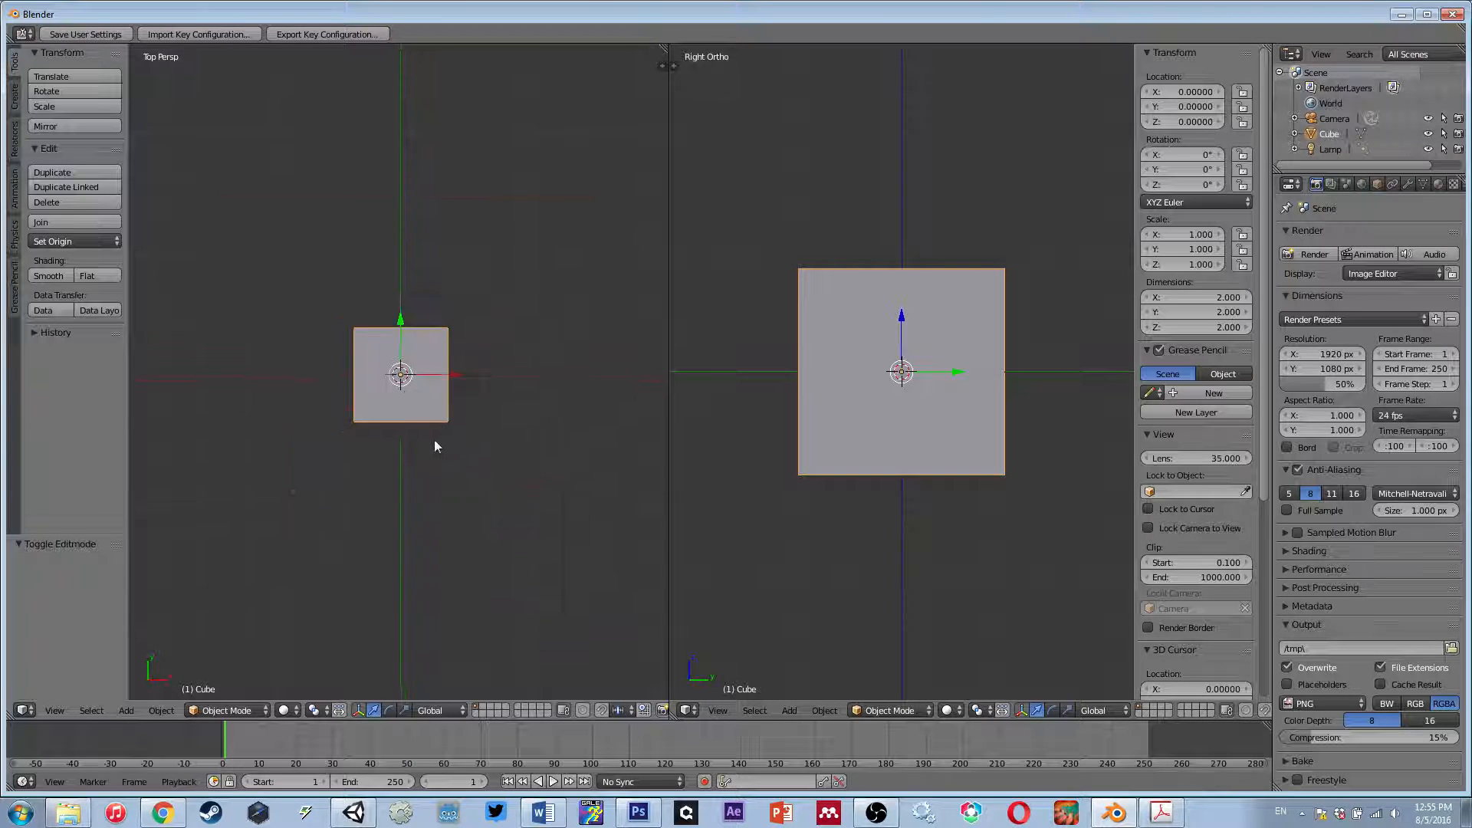
pyautogui.moveTo(434, 439); pyautogui.dragTo(374, 440, button='middle')
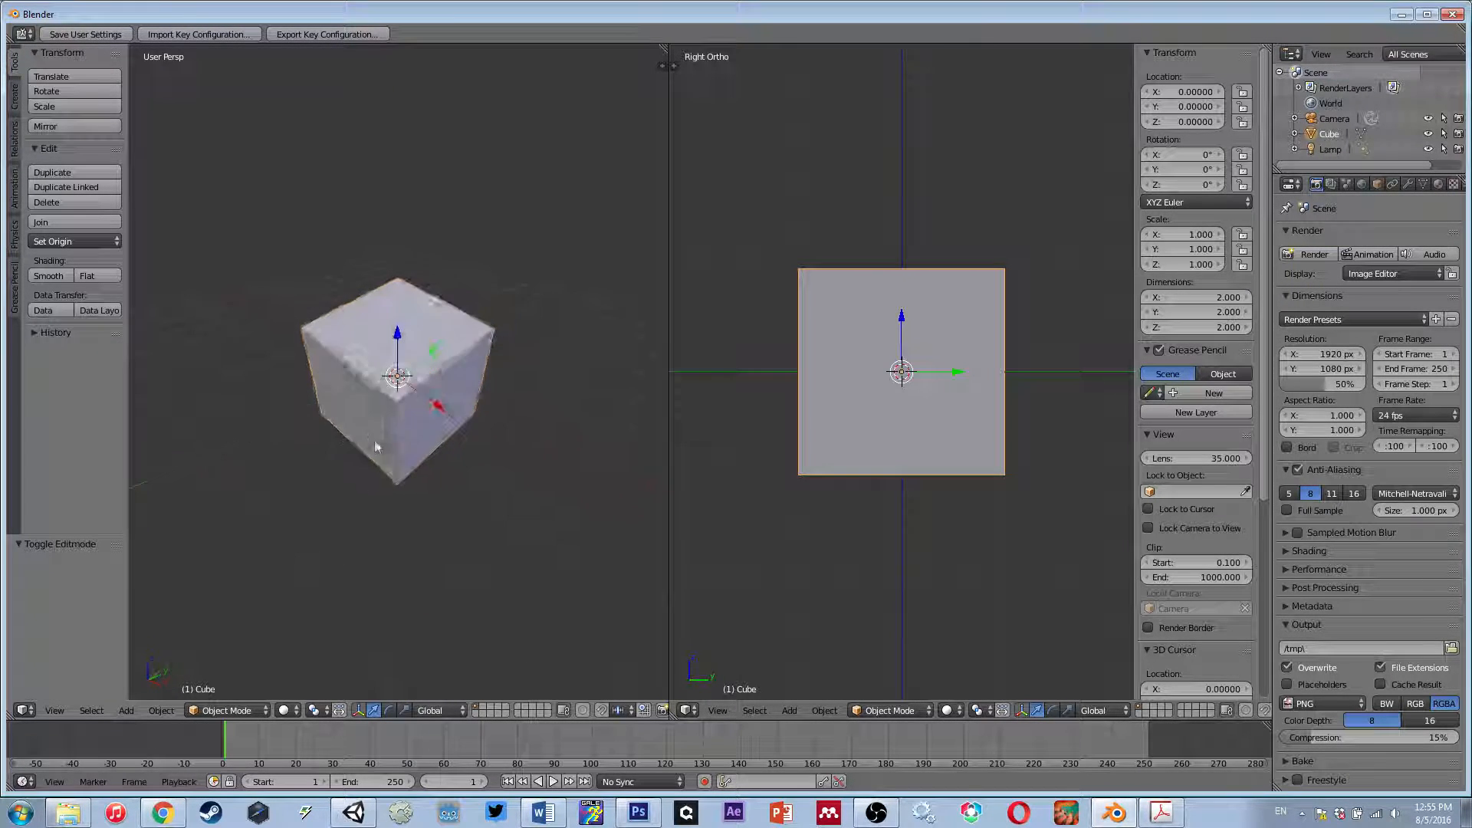
pyautogui.scroll(2, 374, 440)
pyautogui.scroll(-2, 373, 445)
pyautogui.scroll(-4, 372, 443)
pyautogui.scroll(7, 368, 422)
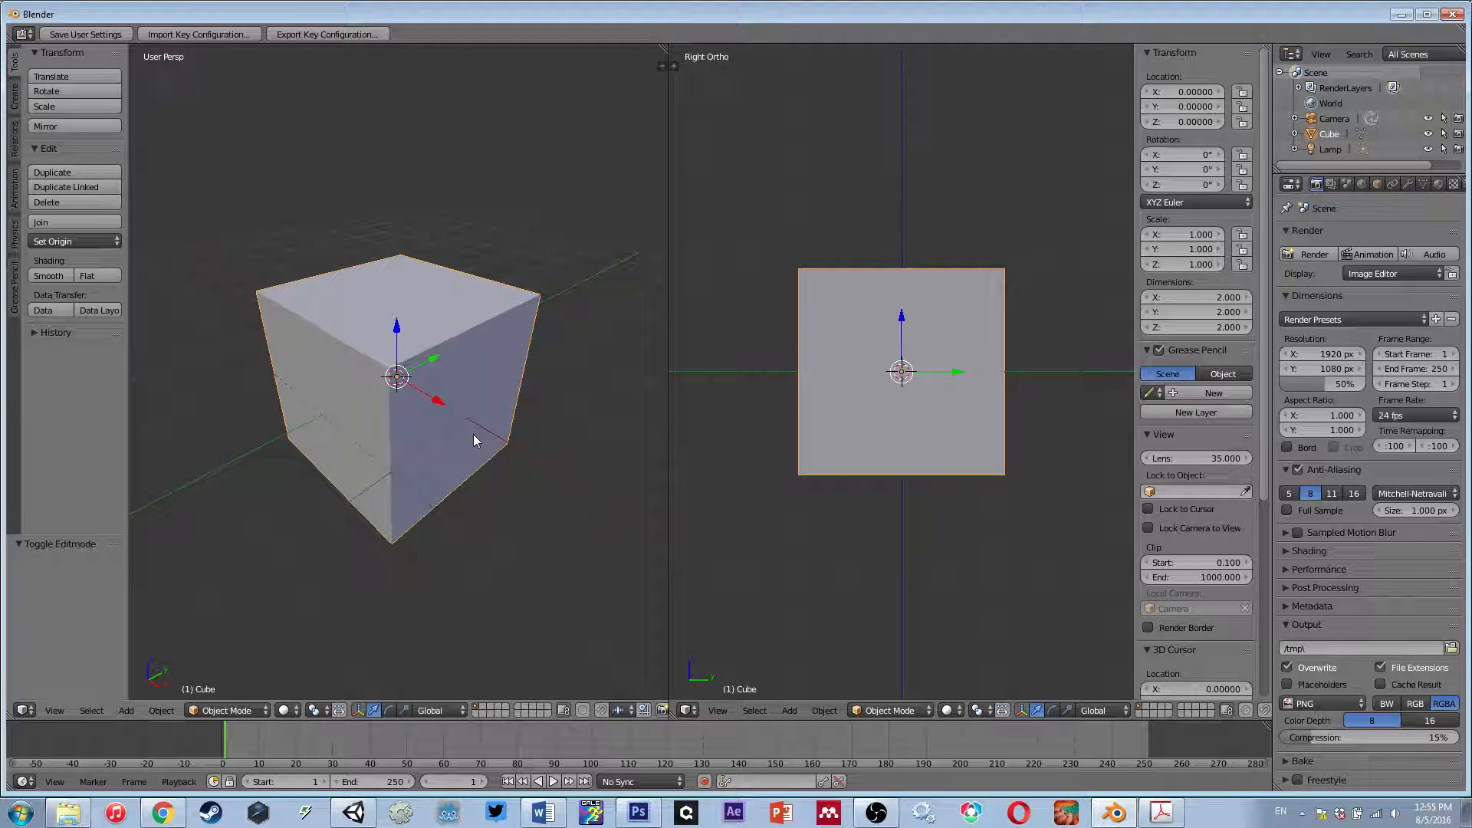
# - Compare perspective and orthographic projection by toggling between them repeatedly, ending in orthographic
pyautogui.press('KP_5')
pyautogui.press('KP_5')
pyautogui.press('KP_5')
pyautogui.press('KP_5')
pyautogui.press('KP_5')
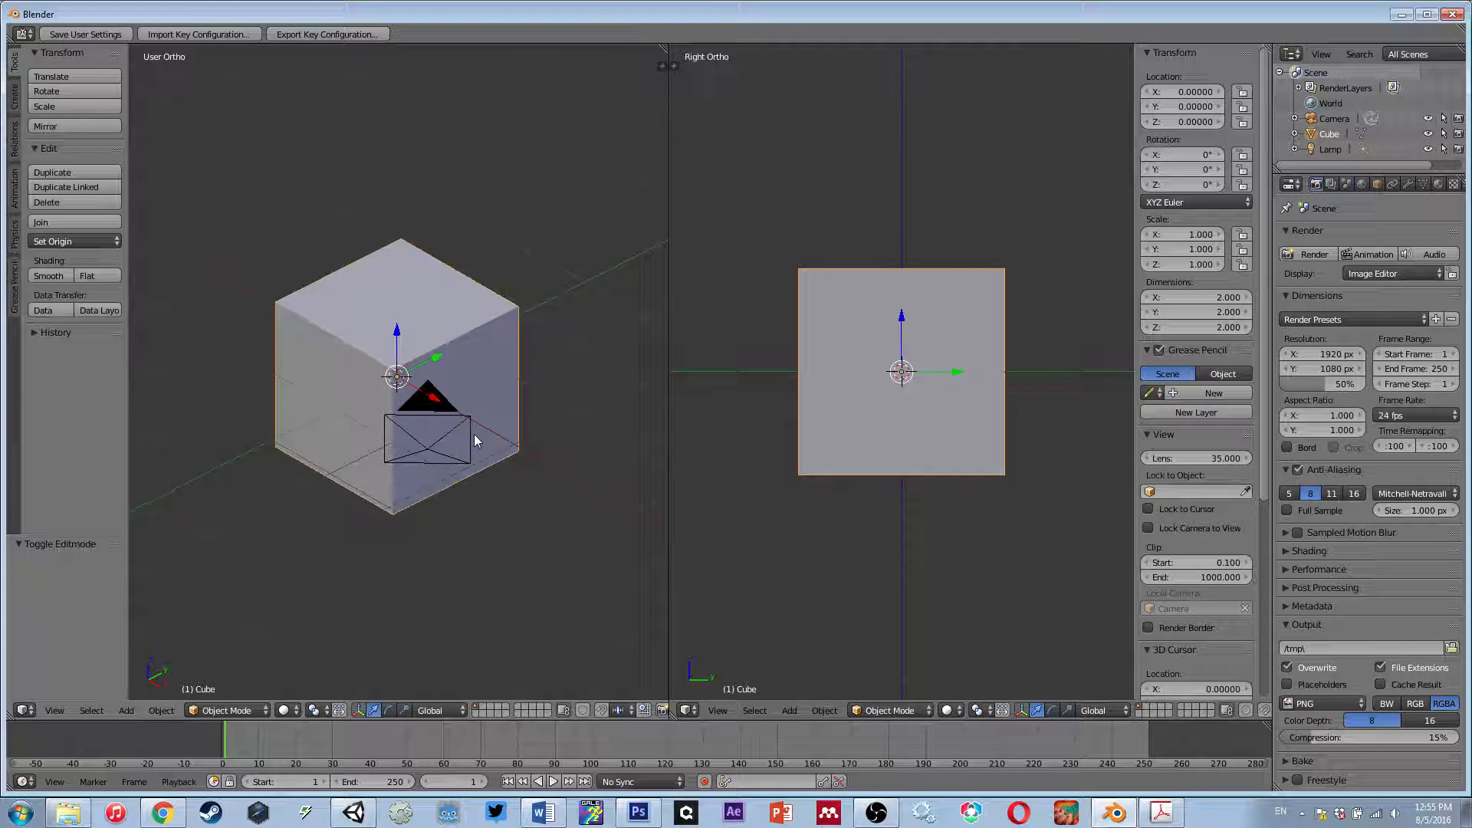
pyautogui.press('KP_5')
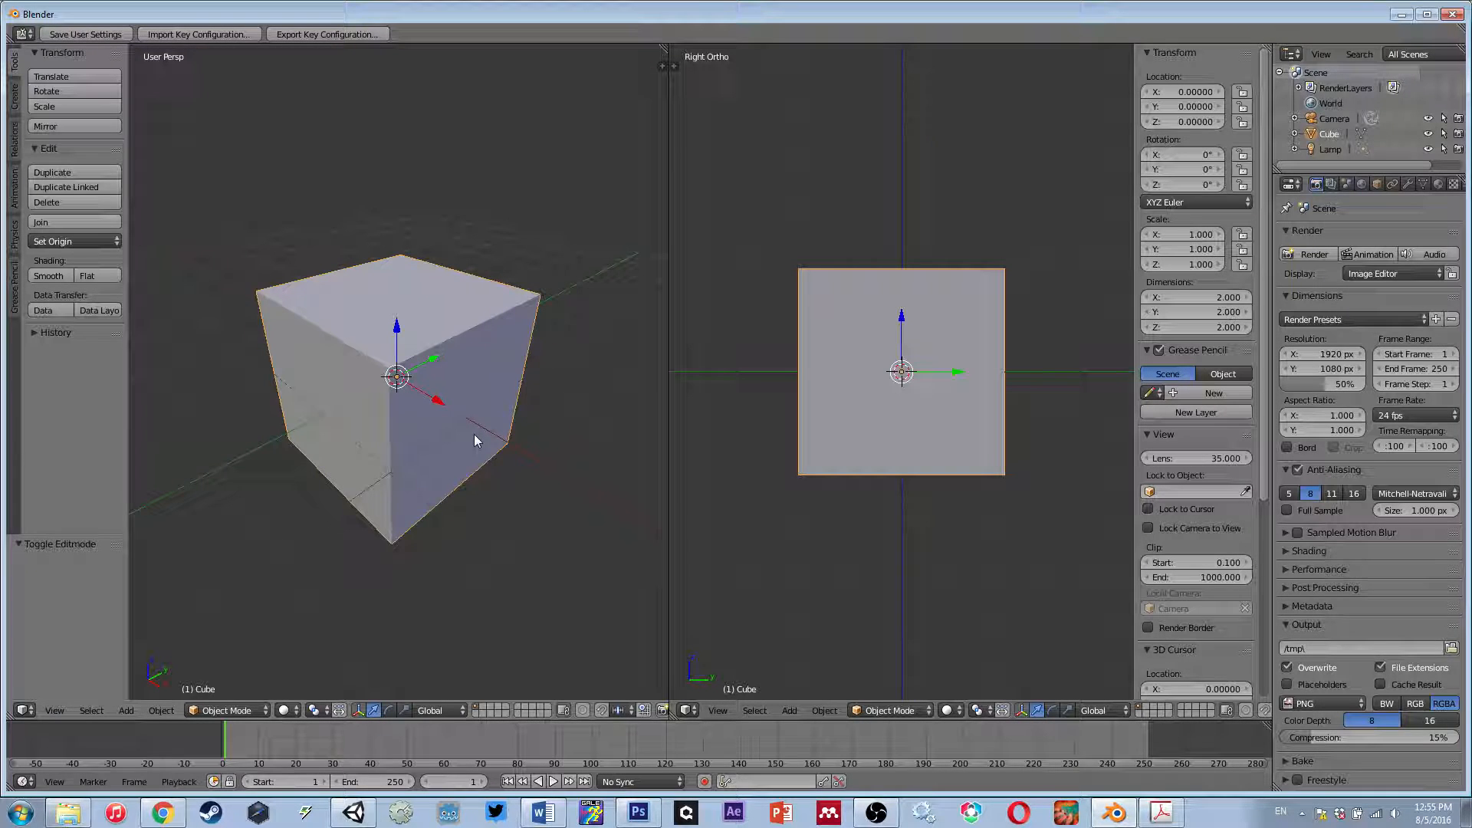
pyautogui.press('KP_5')
# - View the cube from the front, back, left and bottom in turn
pyautogui.press('KP_1')
pyautogui.scroll(2, 447, 385)
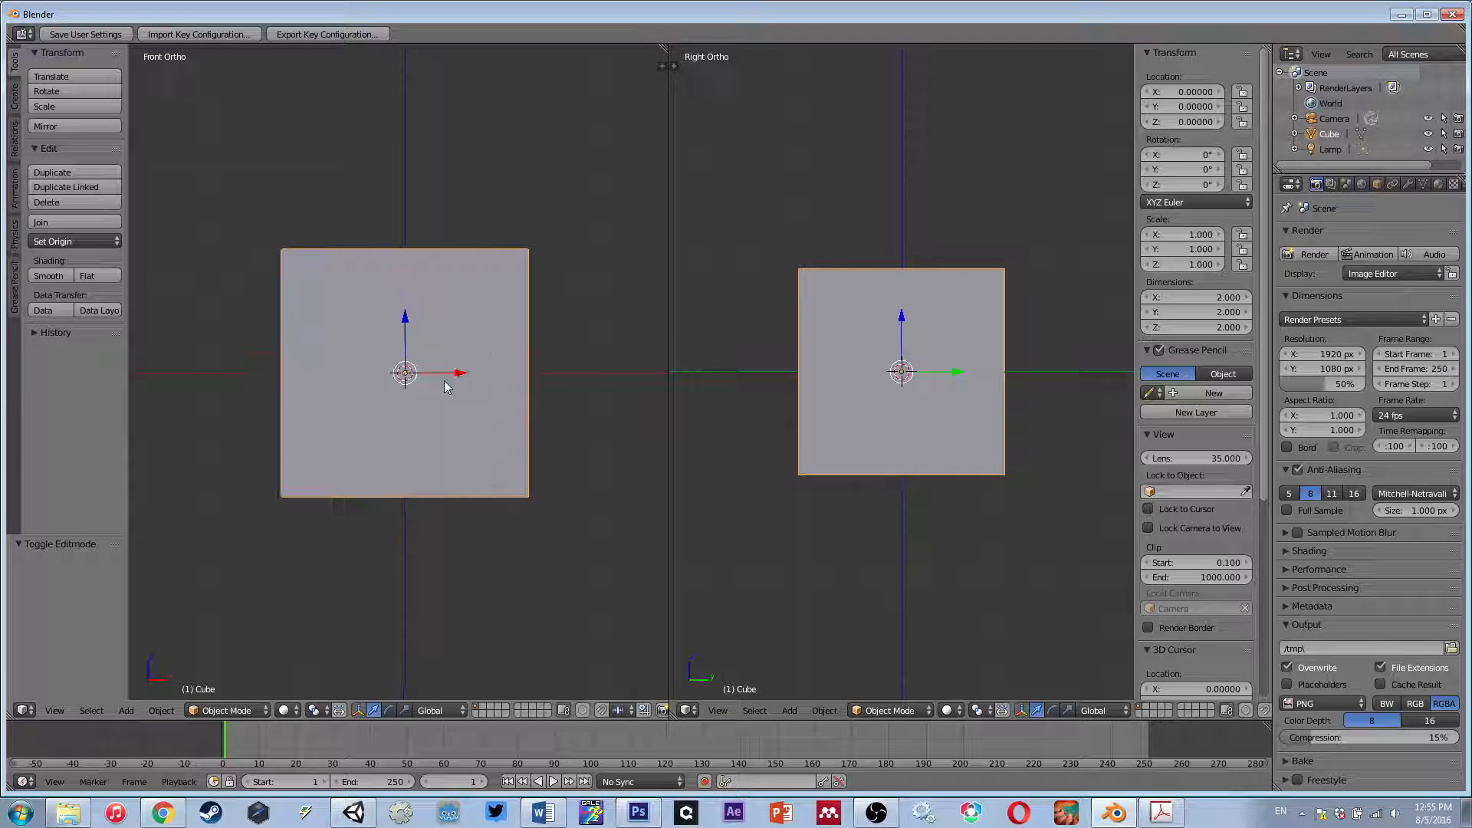
pyautogui.press('ctrl+KP_1')
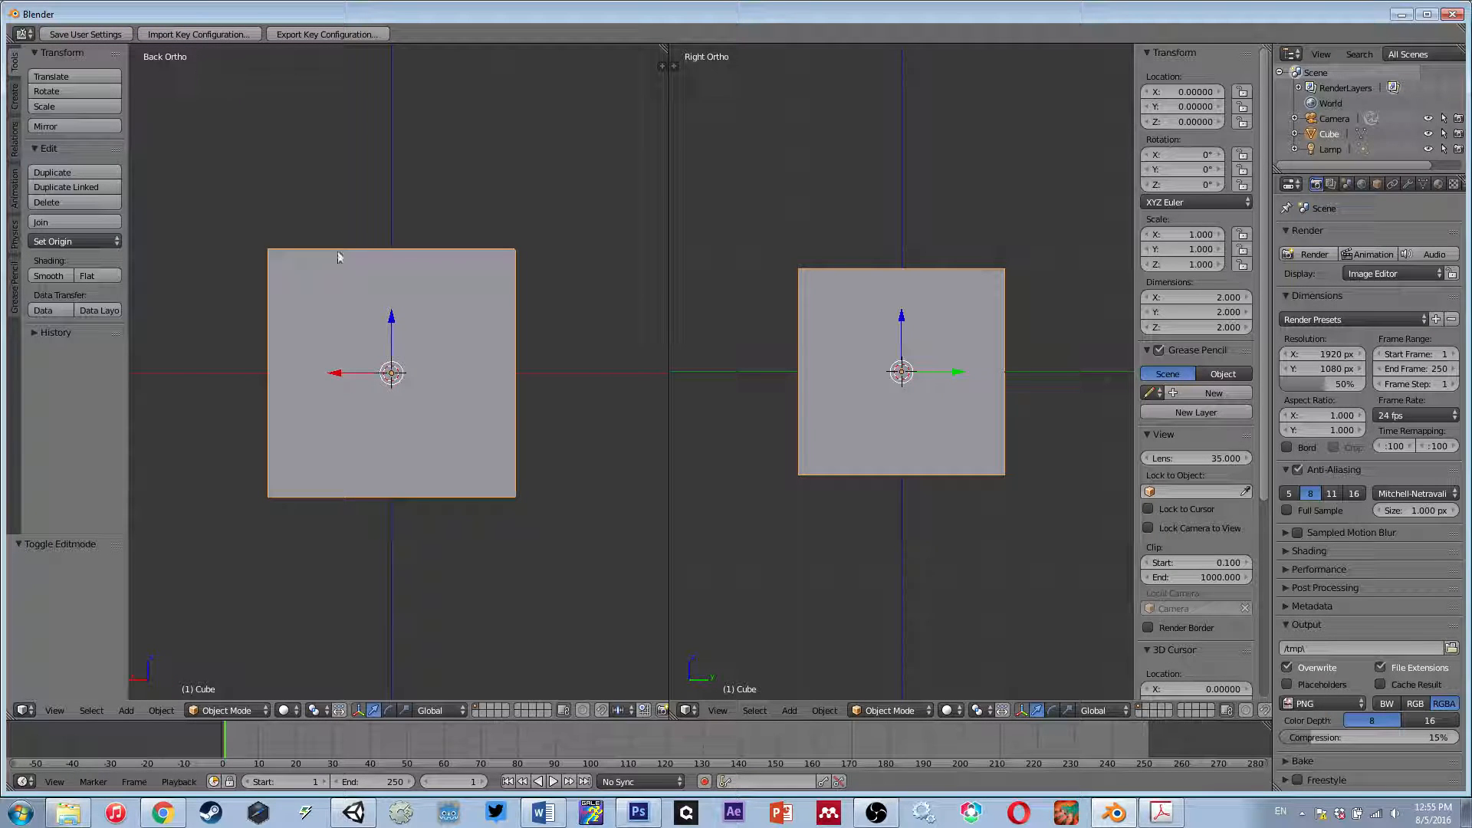
pyautogui.press('ctrl+KP_3')
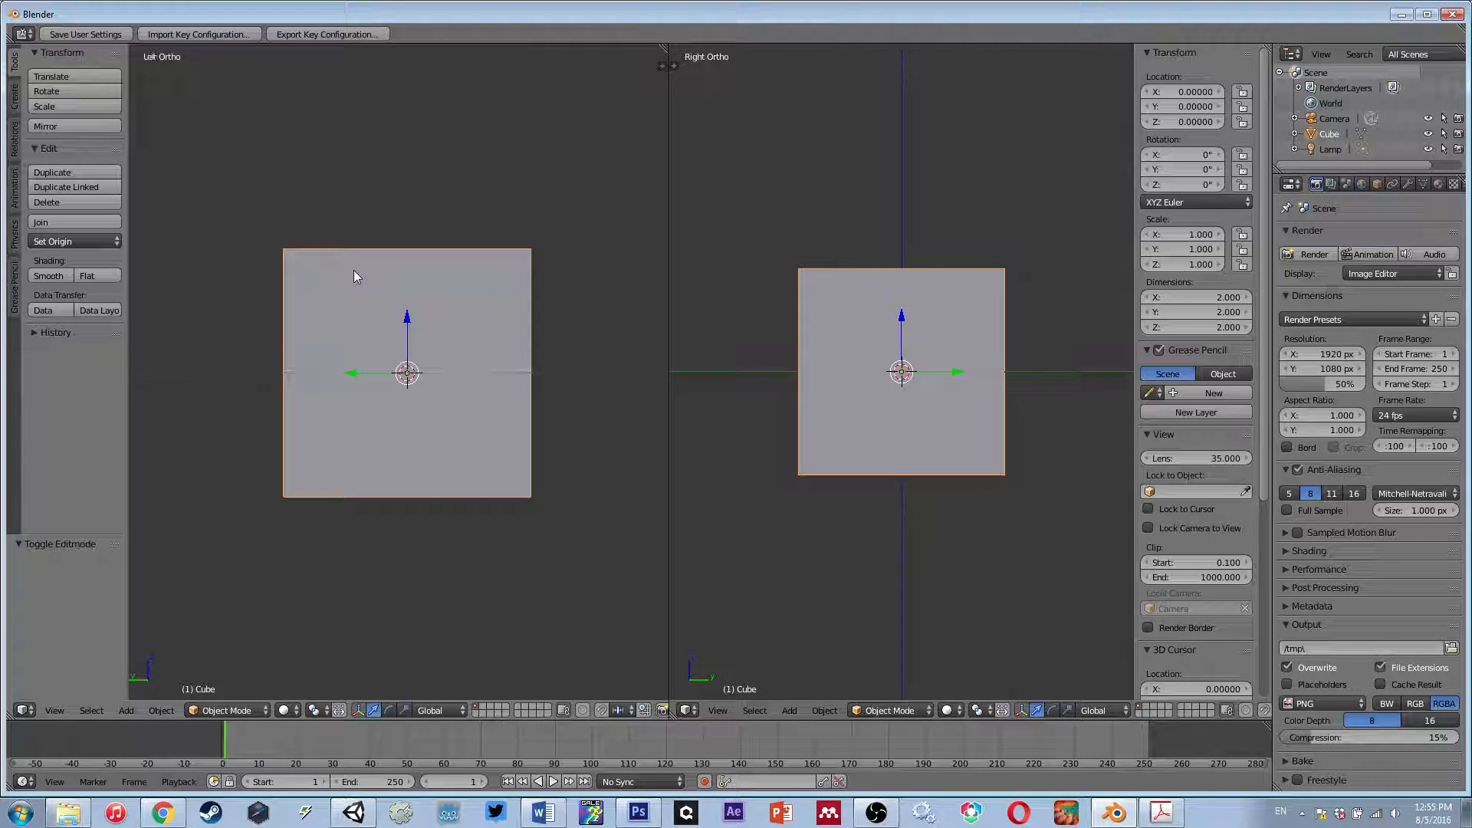
pyautogui.press('ctrl+KP_7')
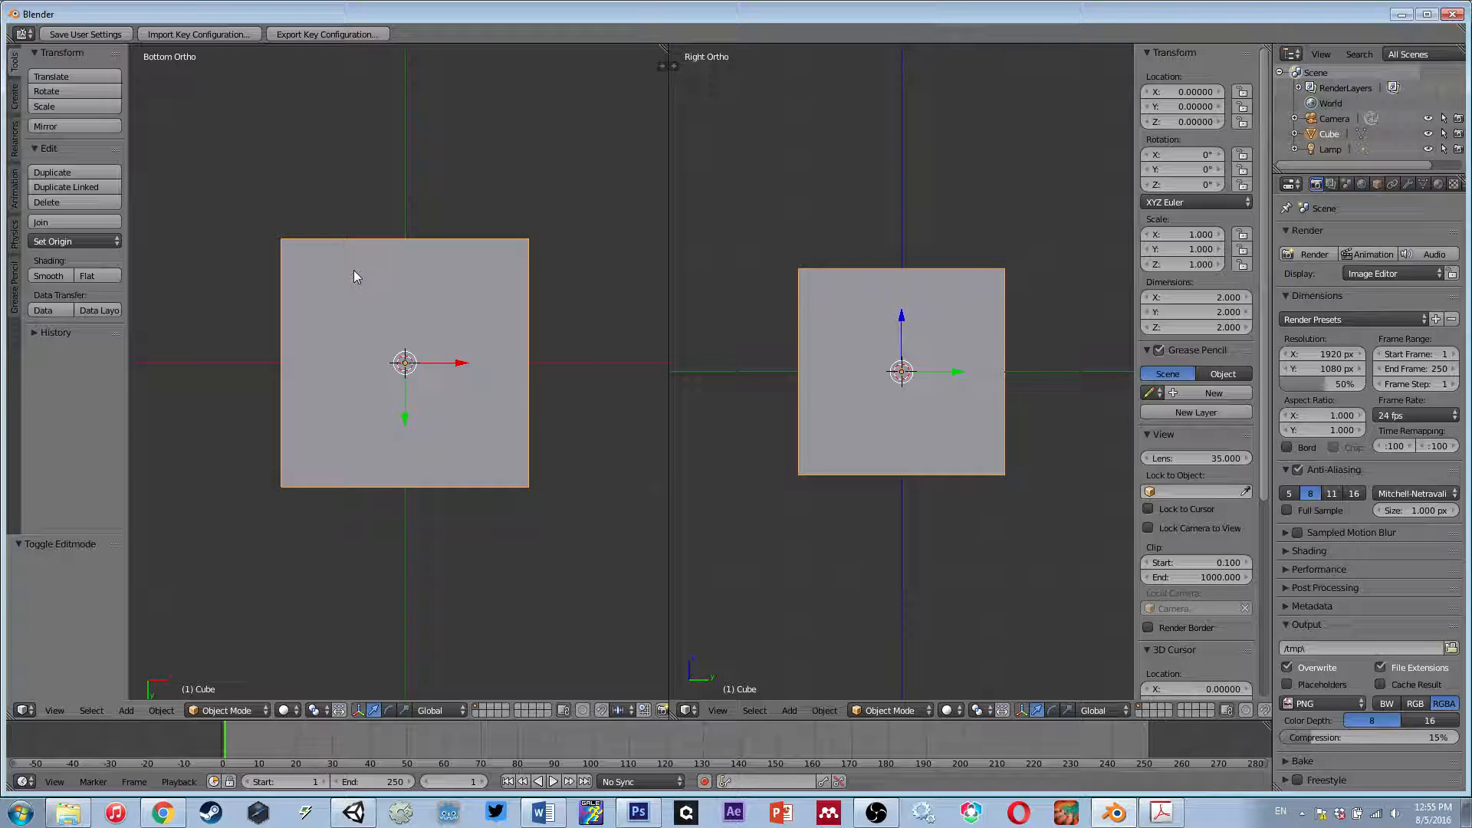
# - Rotate the view upward around the cube in repeated fixed increments, starting from the bottom view
pyautogui.press('KP_8')
pyautogui.press('KP_8')
pyautogui.press('KP_8')
pyautogui.press('KP_8')
pyautogui.press('KP_8')
pyautogui.press('KP_8')
pyautogui.press('KP_8')
pyautogui.press('KP_8')
pyautogui.press('KP_8')
pyautogui.press('KP_8')
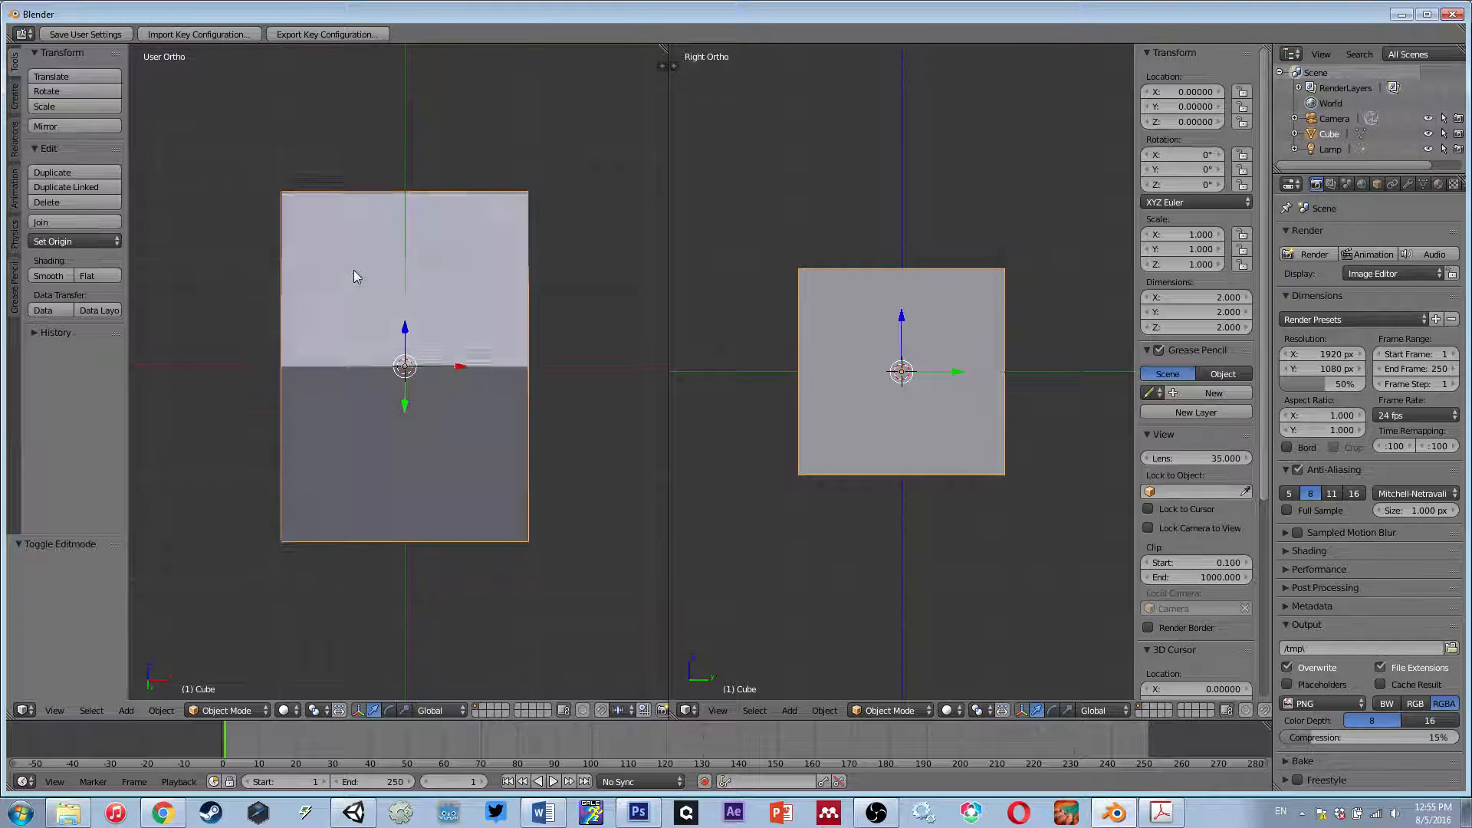
pyautogui.press('KP_8')
pyautogui.press('KP_8')
pyautogui.press('KP_8')
pyautogui.press('KP_8')
pyautogui.press('KP_8')
pyautogui.press('KP_8')
pyautogui.press('KP_8')
pyautogui.press('KP_8')
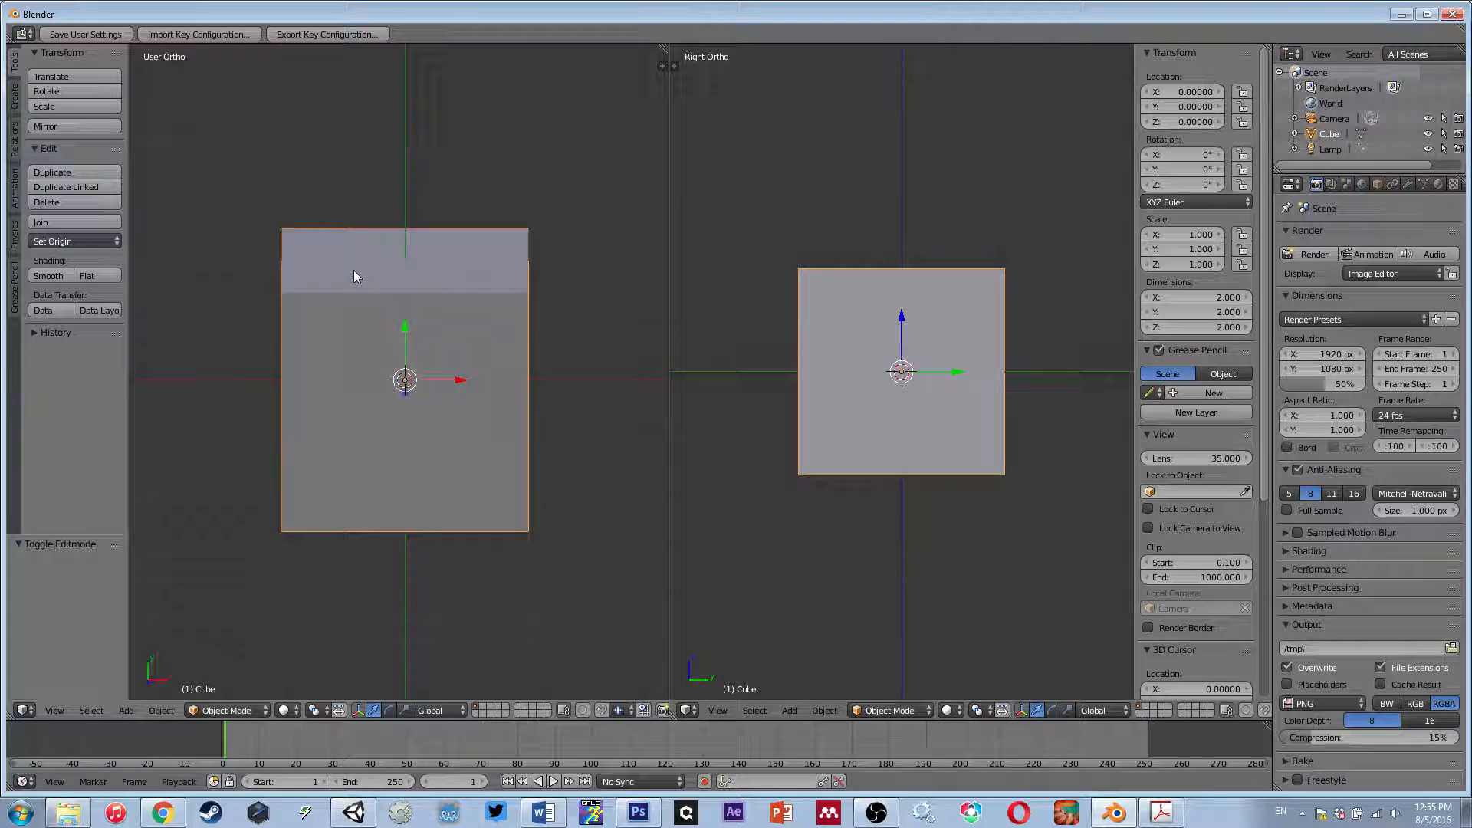
# - Continue stepping the view vertically around the cube to see it from above and below
pyautogui.press('KP_8')
pyautogui.press('KP_8')
pyautogui.press('KP_8')
pyautogui.press('KP_8')
pyautogui.press('KP_8')
pyautogui.press('KP_8')
pyautogui.press('KP_8')
pyautogui.press('KP_8')
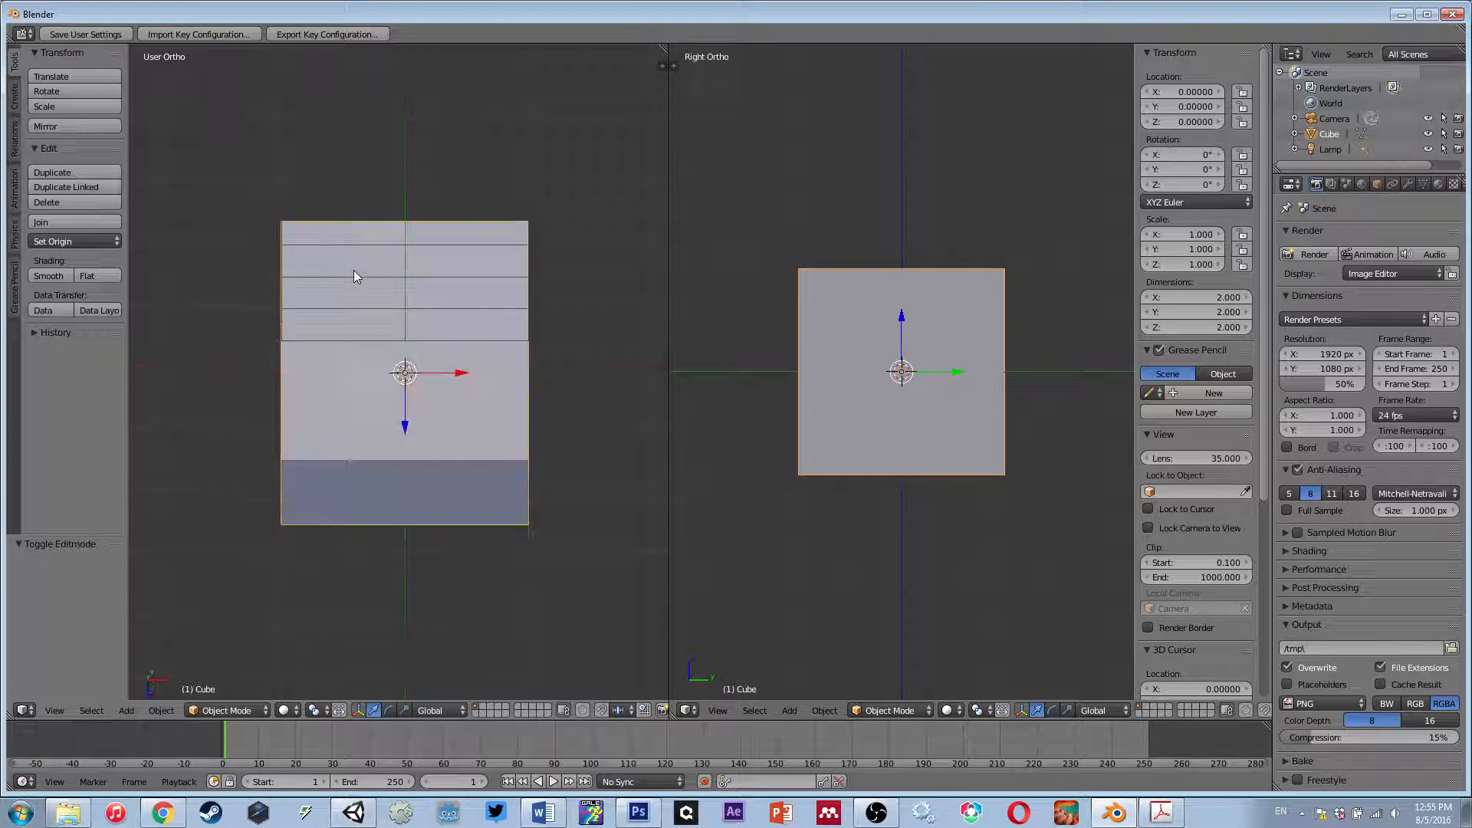
pyautogui.press('KP_8')
pyautogui.press('KP_8')
pyautogui.press('KP_8')
pyautogui.press('KP_8')
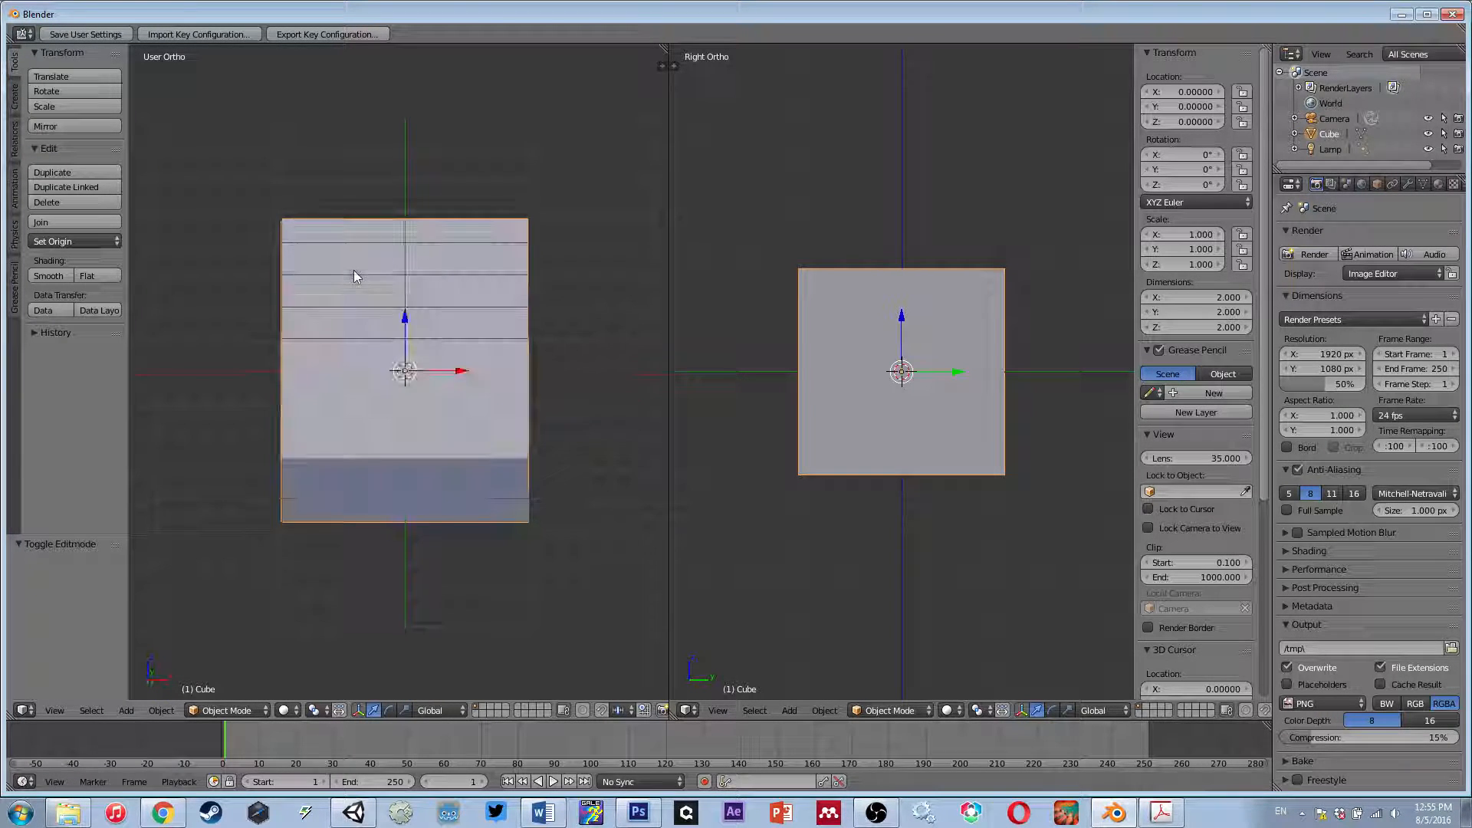
# - Step the view sideways around the cube in repeated fixed increments, ending with a free orbit to an angled view from above
pyautogui.press('KP_6')
pyautogui.press('KP_6')
pyautogui.press('KP_6')
pyautogui.press('KP_6')
pyautogui.press('KP_6')
pyautogui.press('KP_6')
pyautogui.press('KP_6')
pyautogui.press('KP_6')
pyautogui.press('KP_6')
pyautogui.press('KP_6')
pyautogui.press('KP_6')
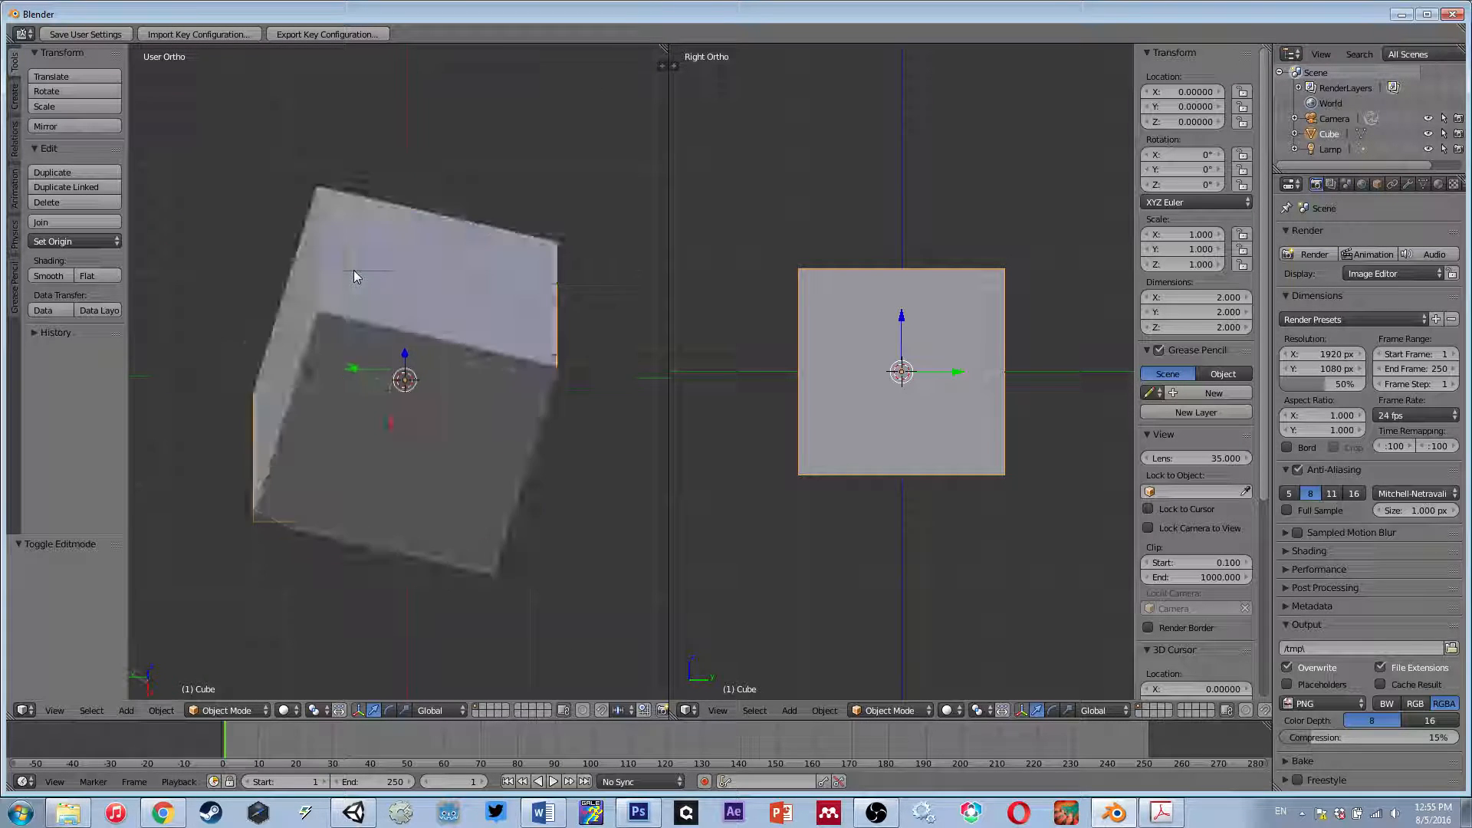
pyautogui.press('KP_6')
pyautogui.press('KP_6')
pyautogui.press('KP_6')
pyautogui.press('KP_6')
pyautogui.press('KP_6')
pyautogui.press('KP_6')
pyautogui.press('KP_6')
pyautogui.press('KP_6')
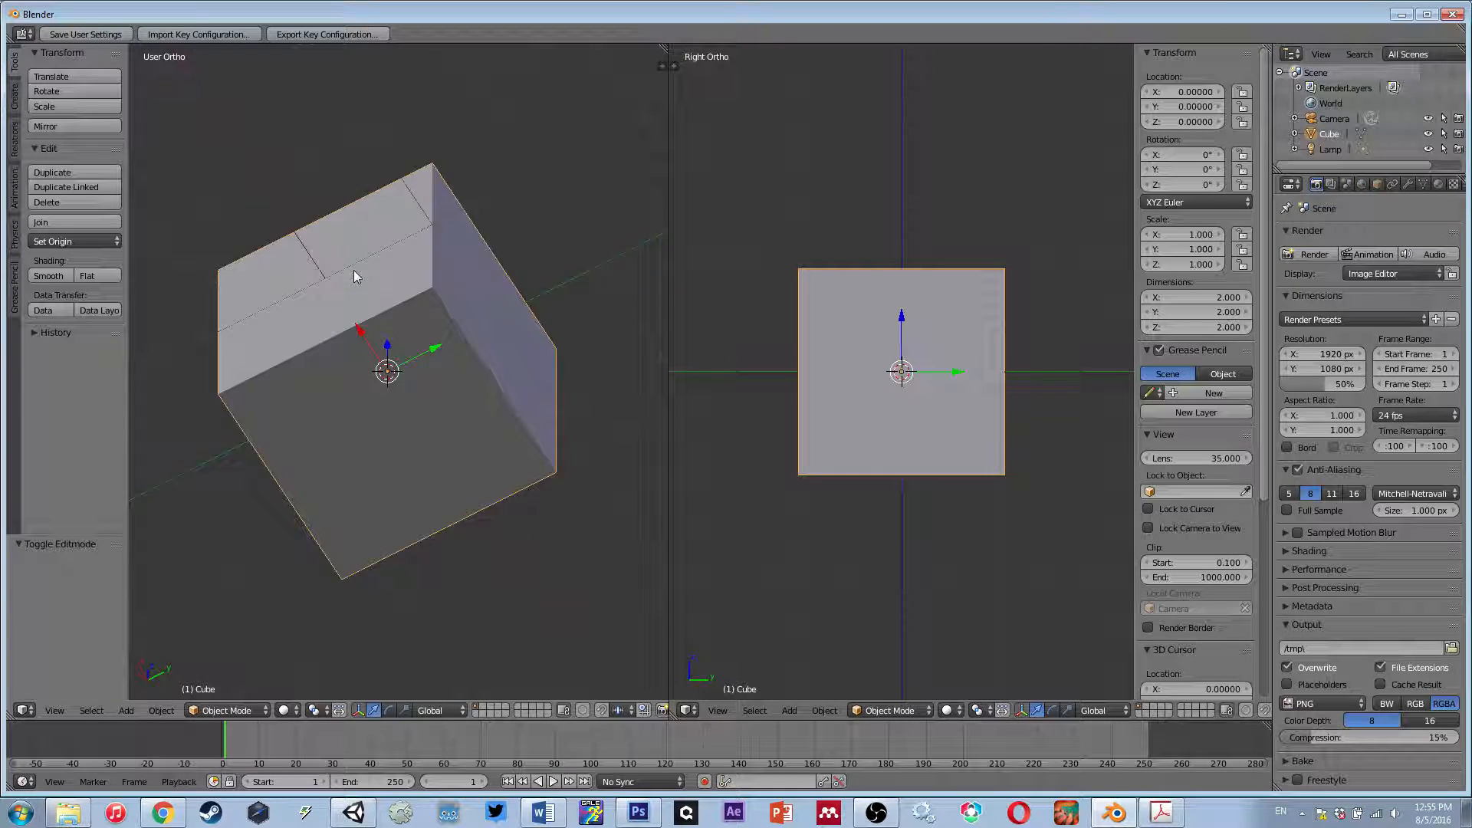
pyautogui.press('KP_6')
pyautogui.press('KP_6')
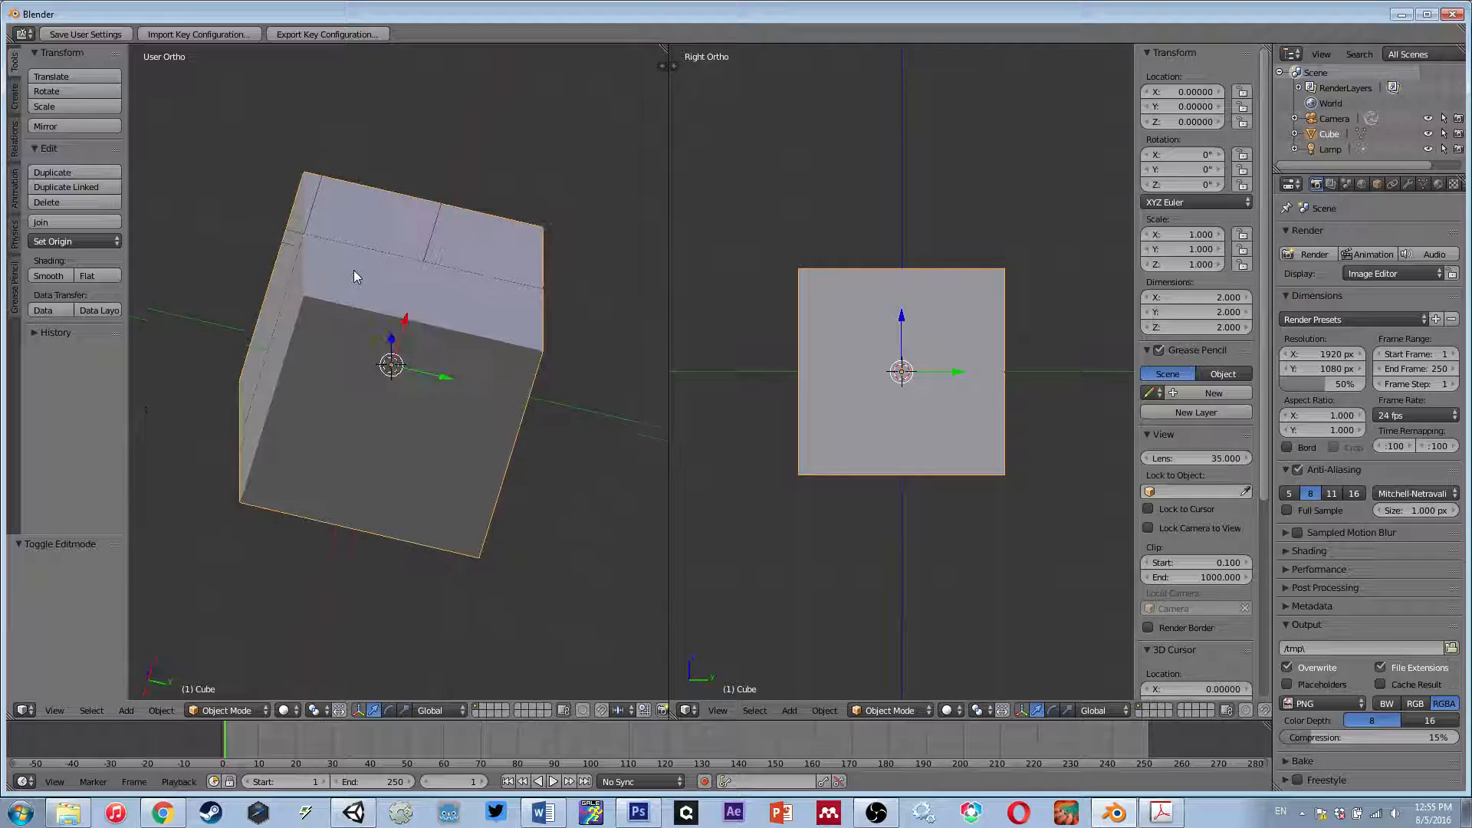
pyautogui.press('KP_6')
pyautogui.press('KP_6')
pyautogui.press('KP_6')
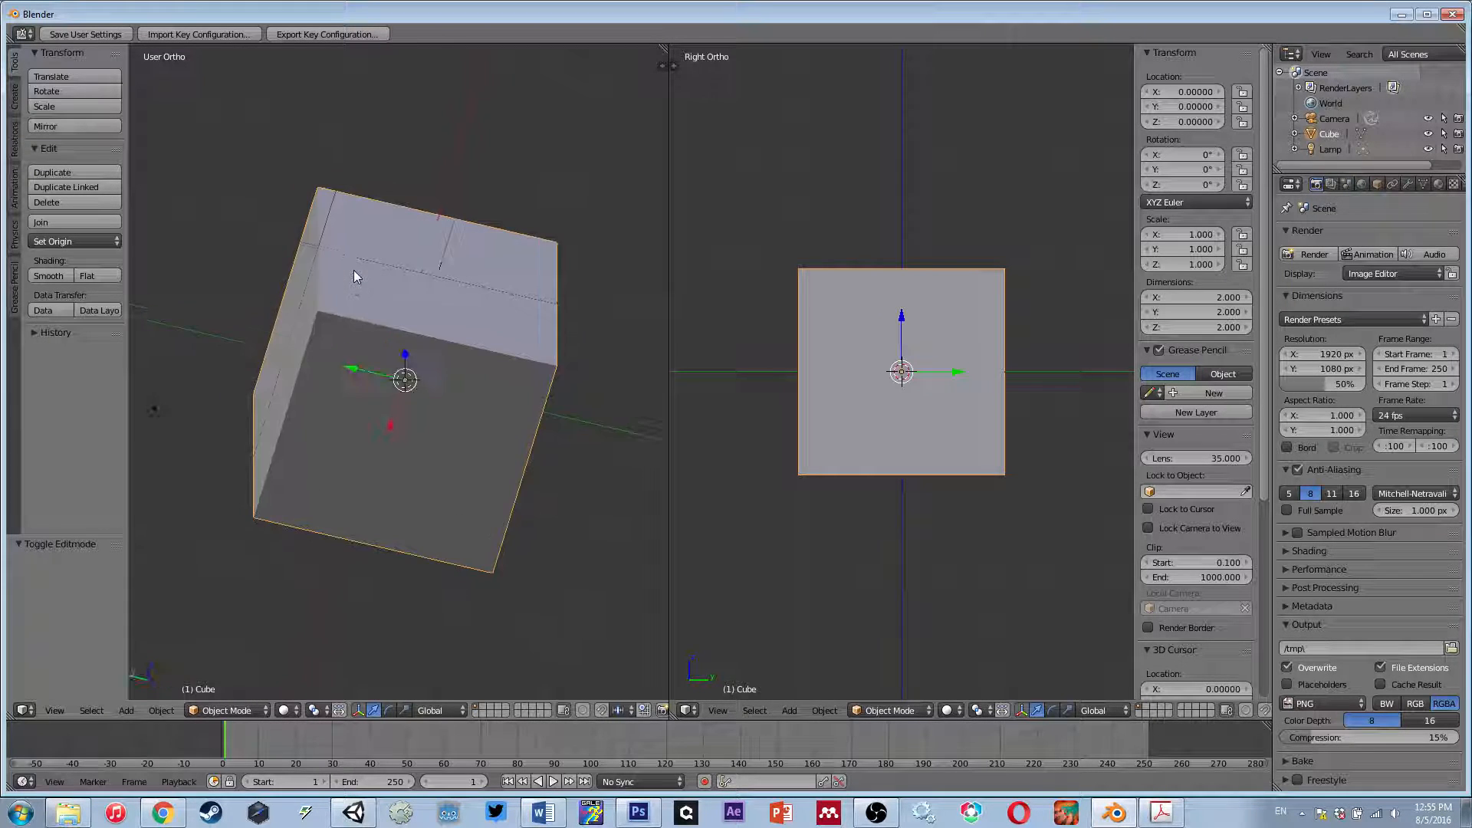
pyautogui.press('KP_6')
pyautogui.press('KP_6')
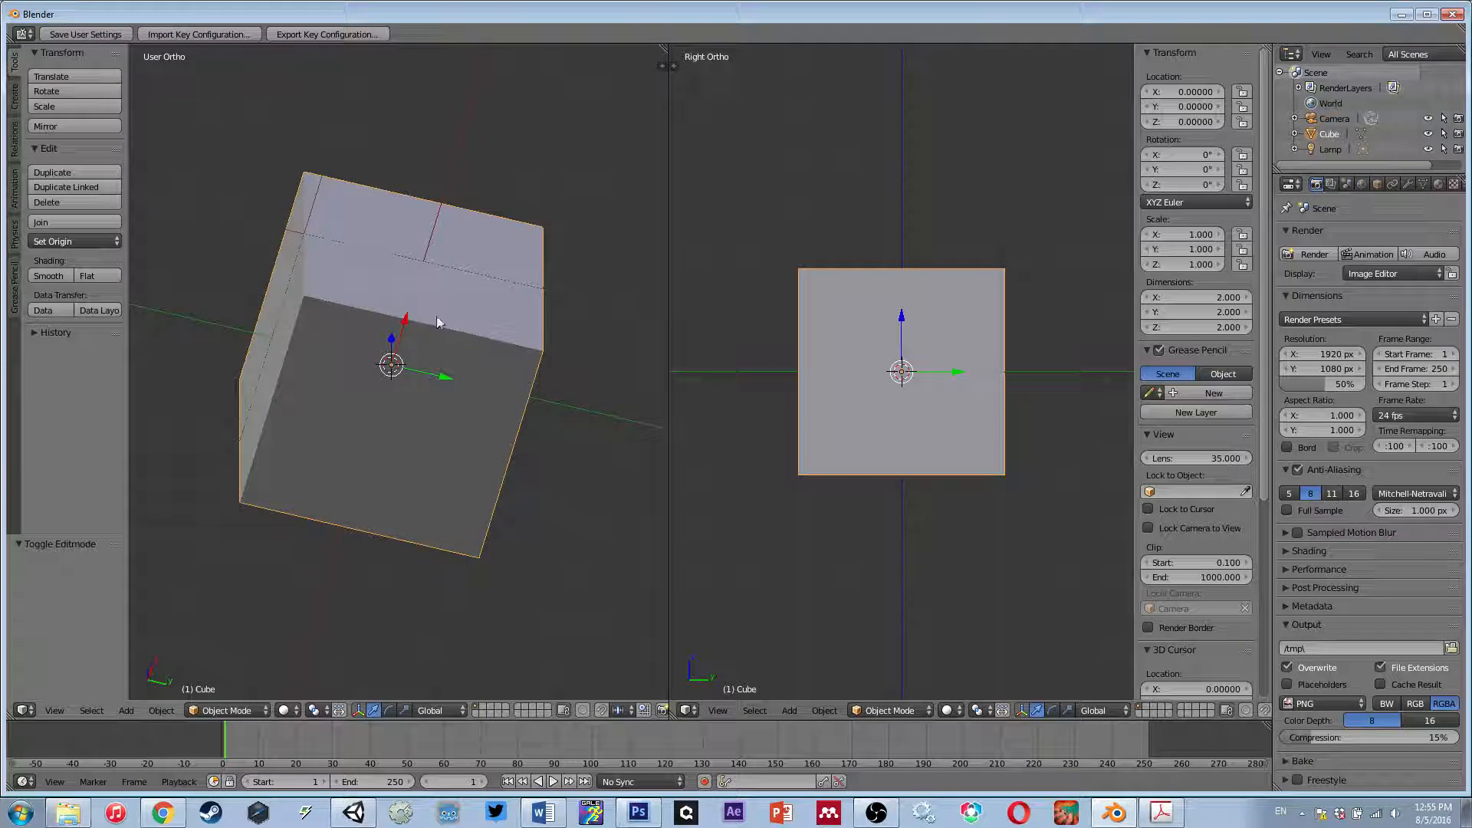
pyautogui.moveTo(353, 270); pyautogui.dragTo(347, 477, button='middle')
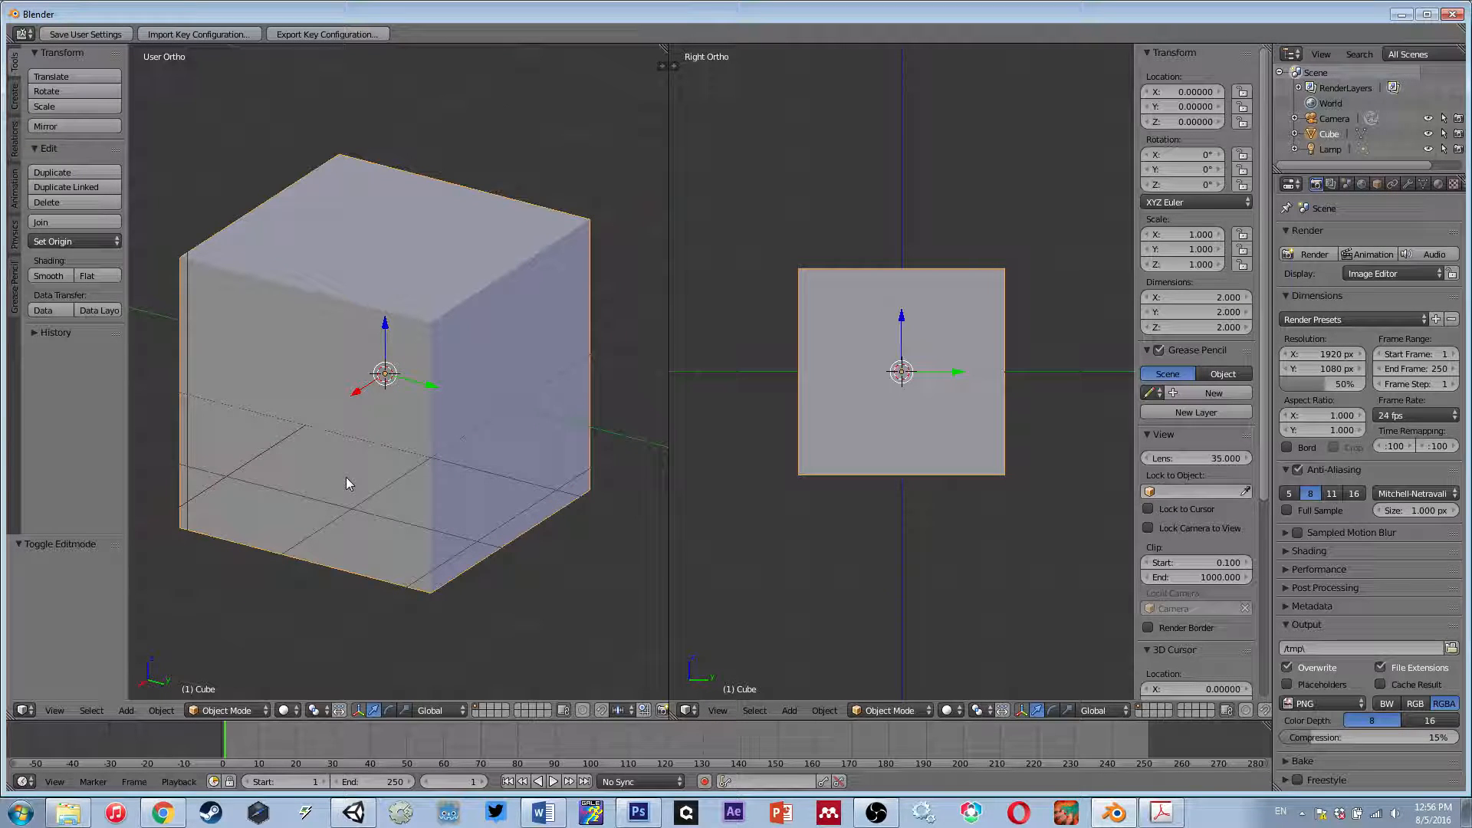
# - Look through the scene camera in the first viewport and orbit the side-view viewport until the camera object shows beside the cube
pyautogui.press('KP_0')
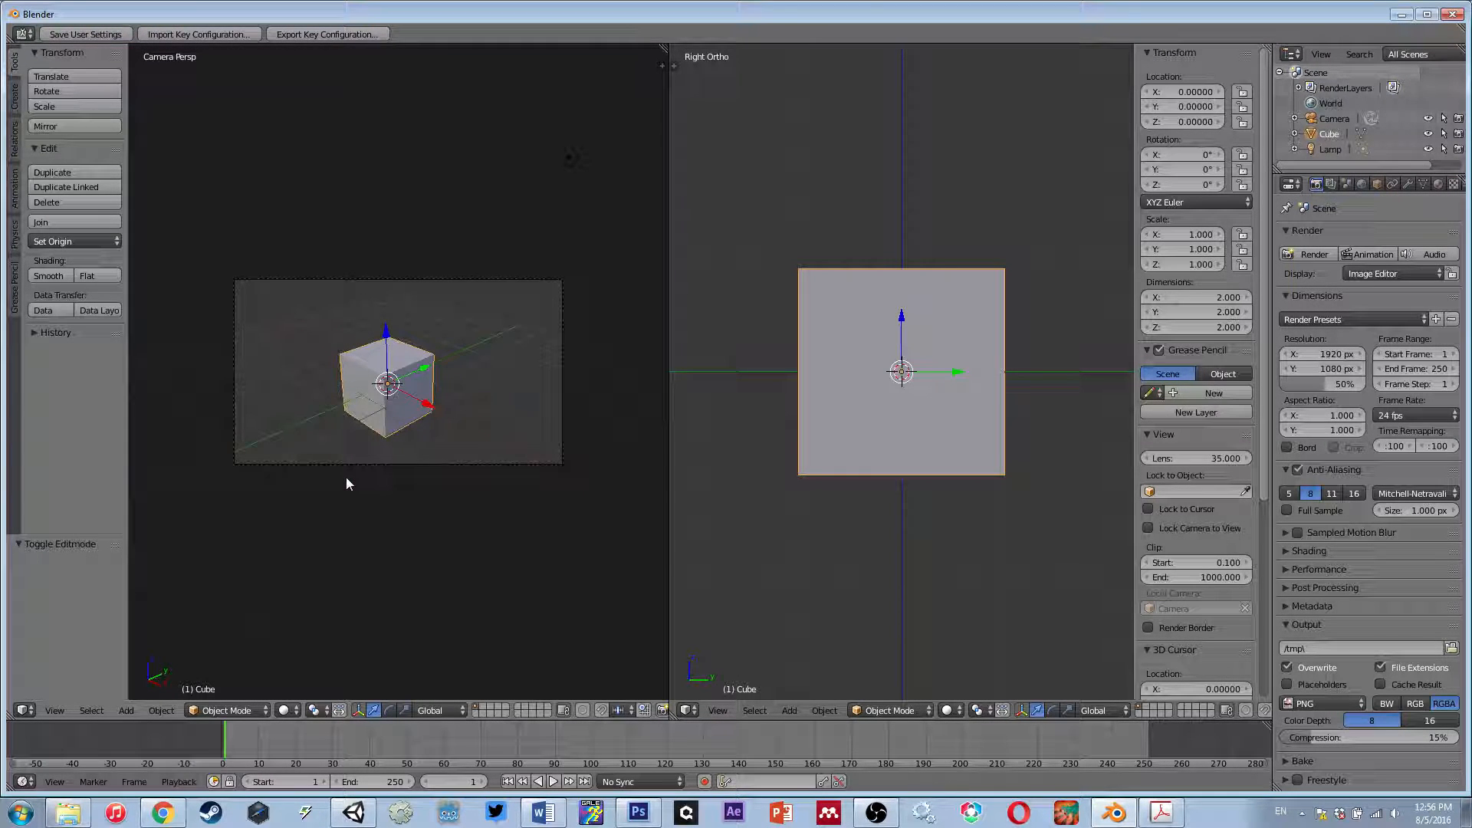
pyautogui.press('Home')
pyautogui.scroll(-1, 347, 477)
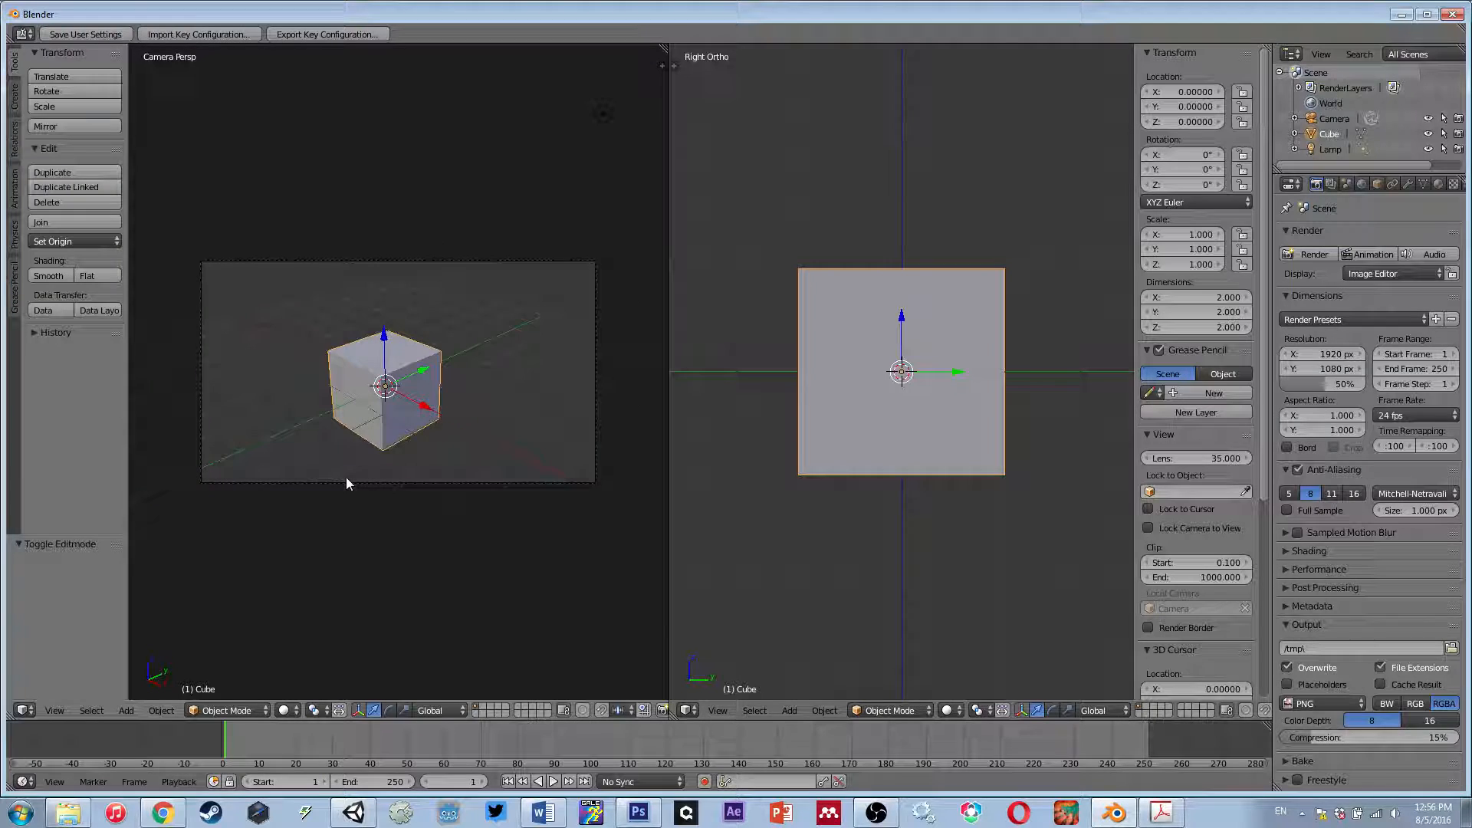
pyautogui.scroll(-4, 933, 466)
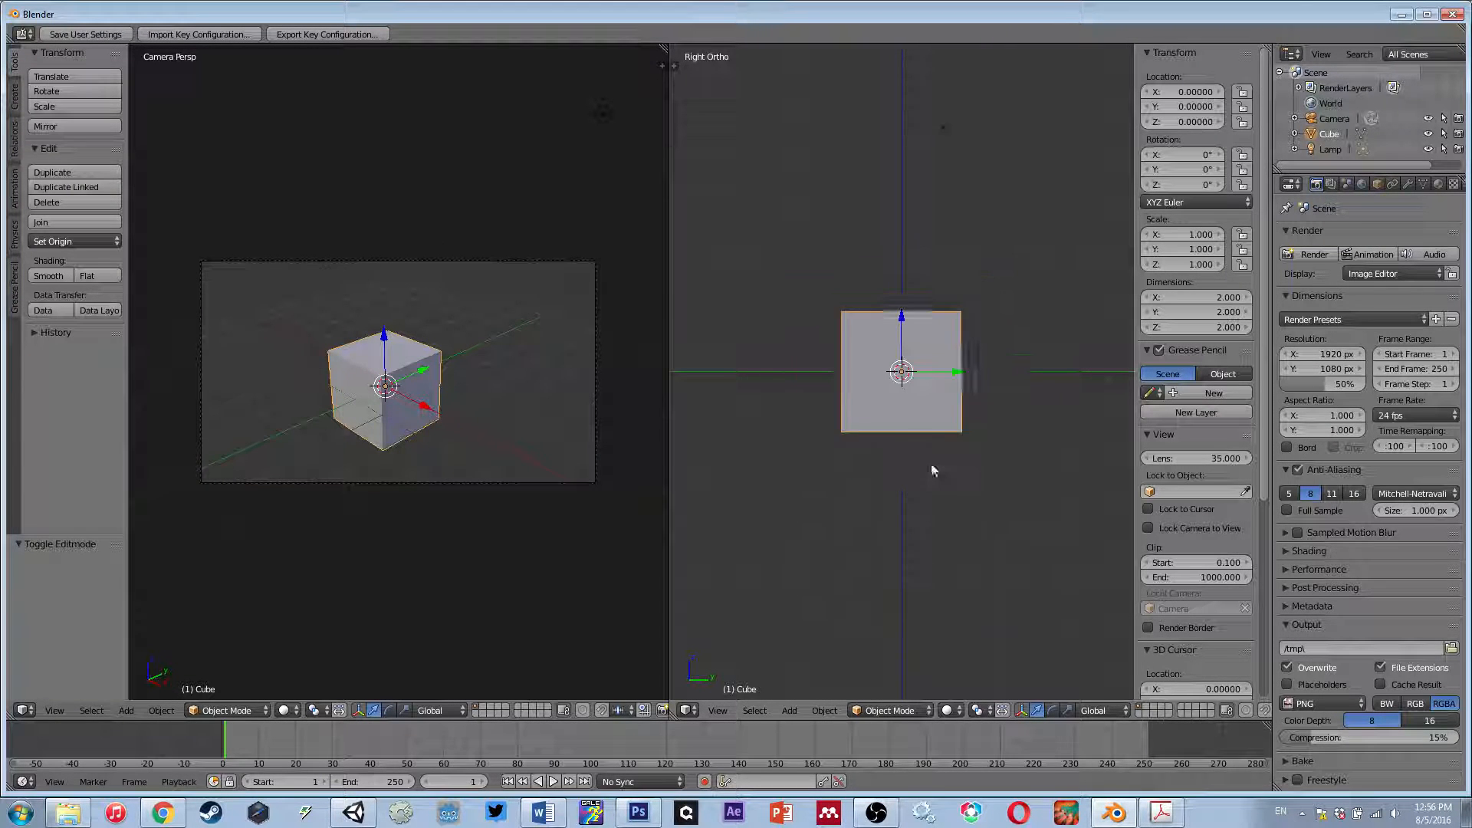
pyautogui.moveTo(933, 466); pyautogui.dragTo(1037, 466, button='middle')
pyautogui.scroll(2, 1037, 466)
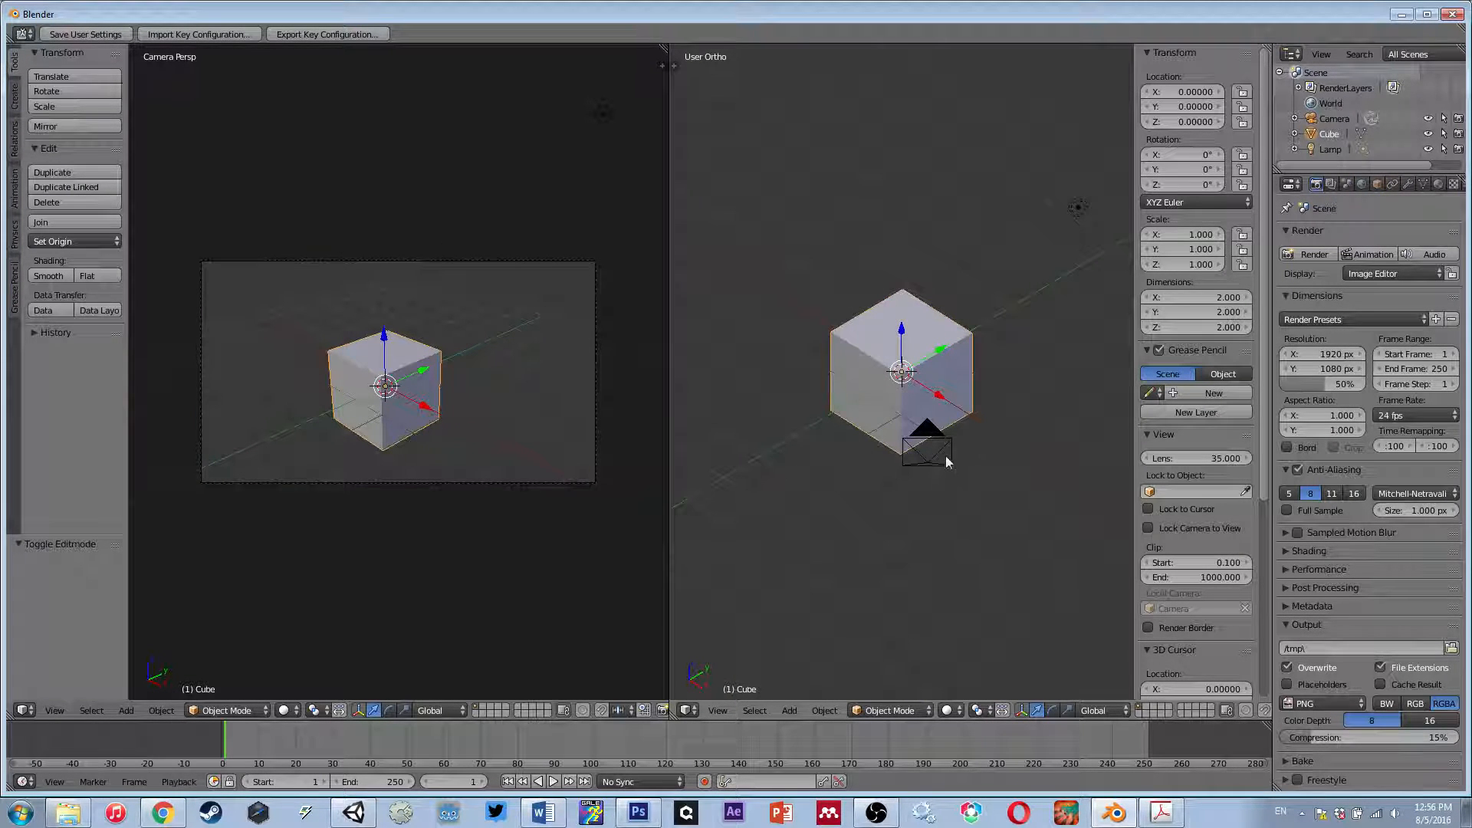
# - Select the camera and try moving it sideways to examine the effect on the camera view
pyautogui.rightClick(948, 459)
pyautogui.scroll(3, 998, 529)
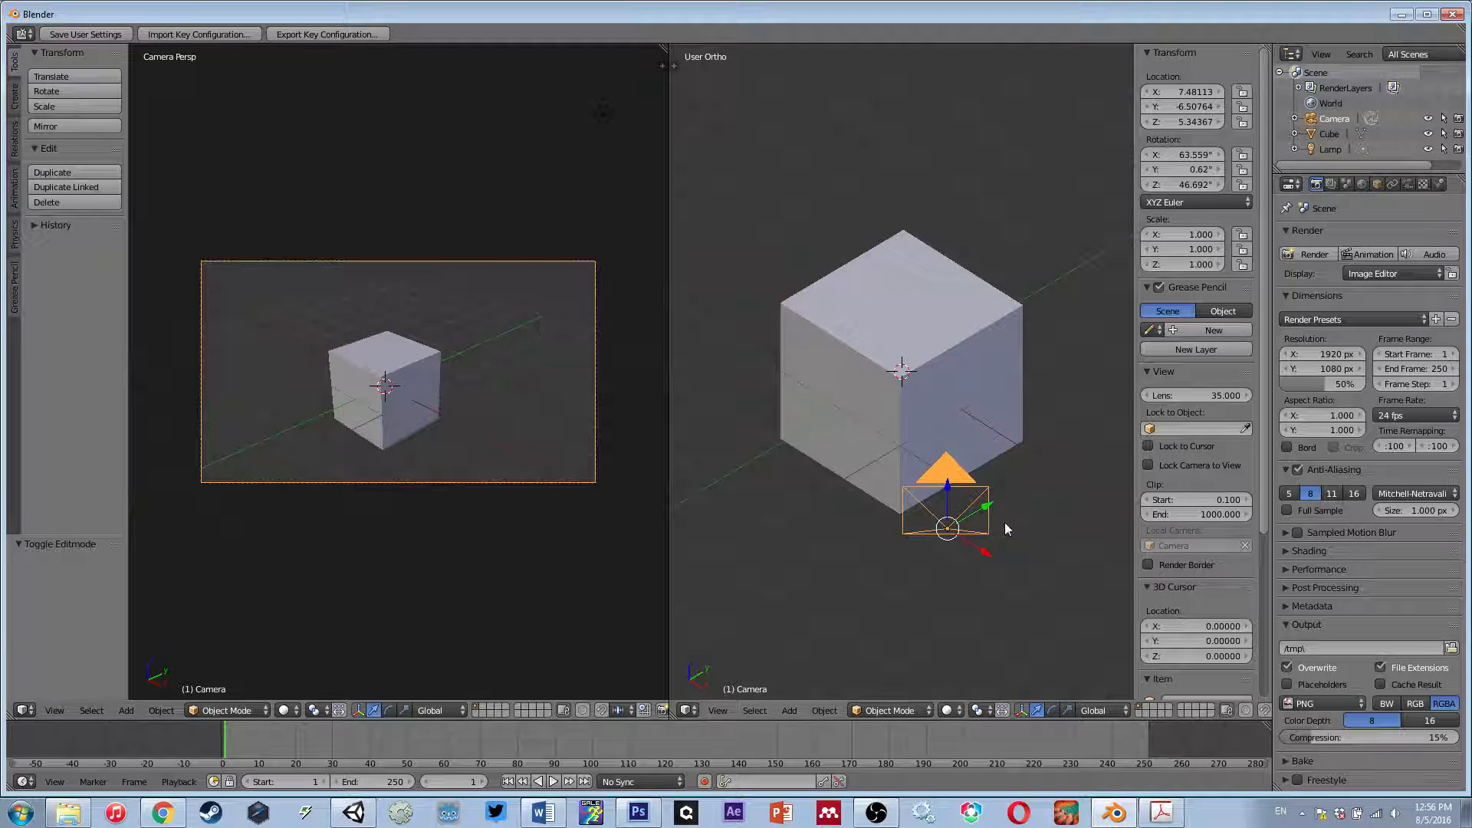
pyautogui.press('g')
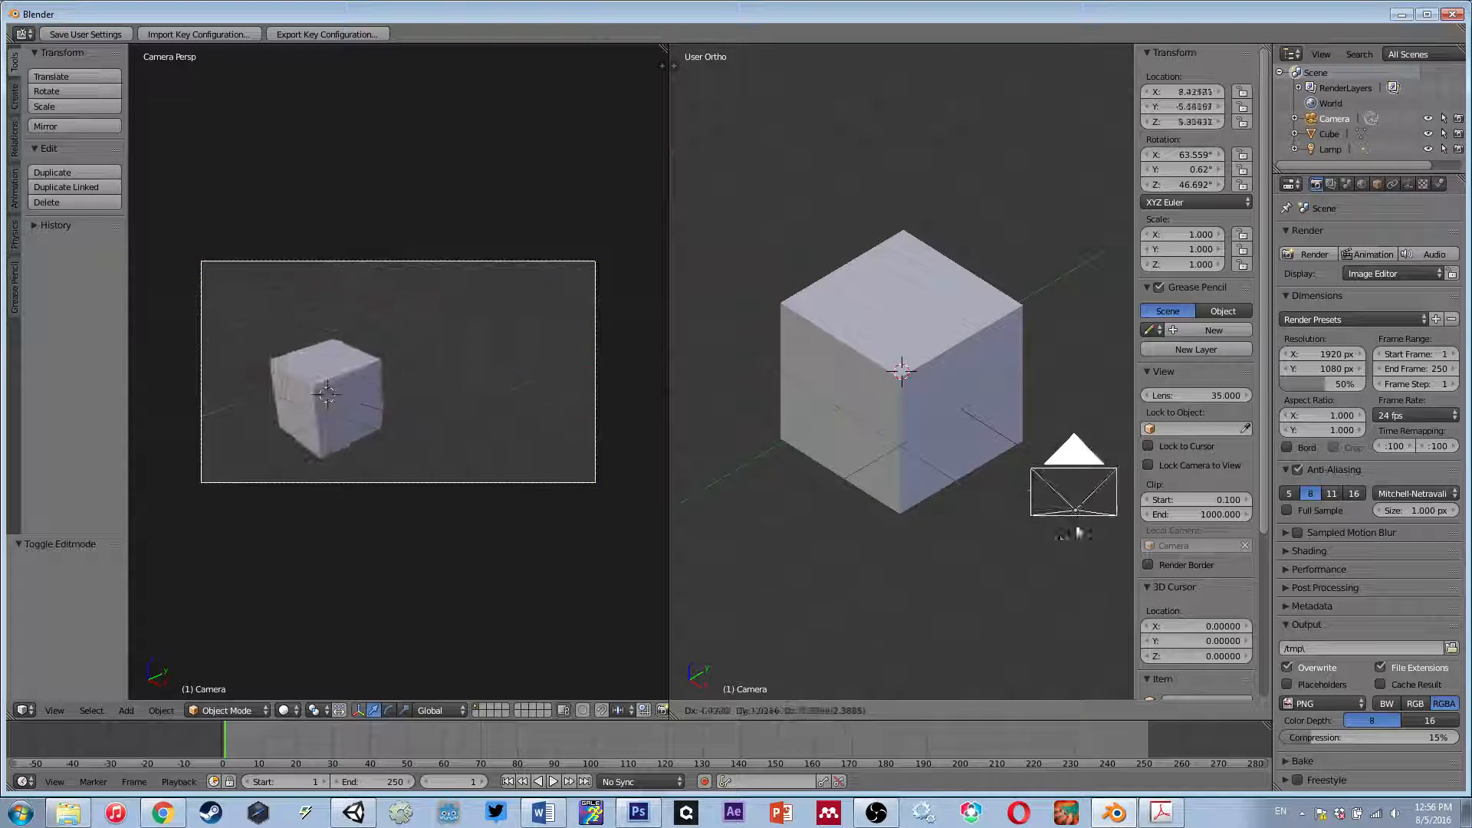
pyautogui.click(949, 529)
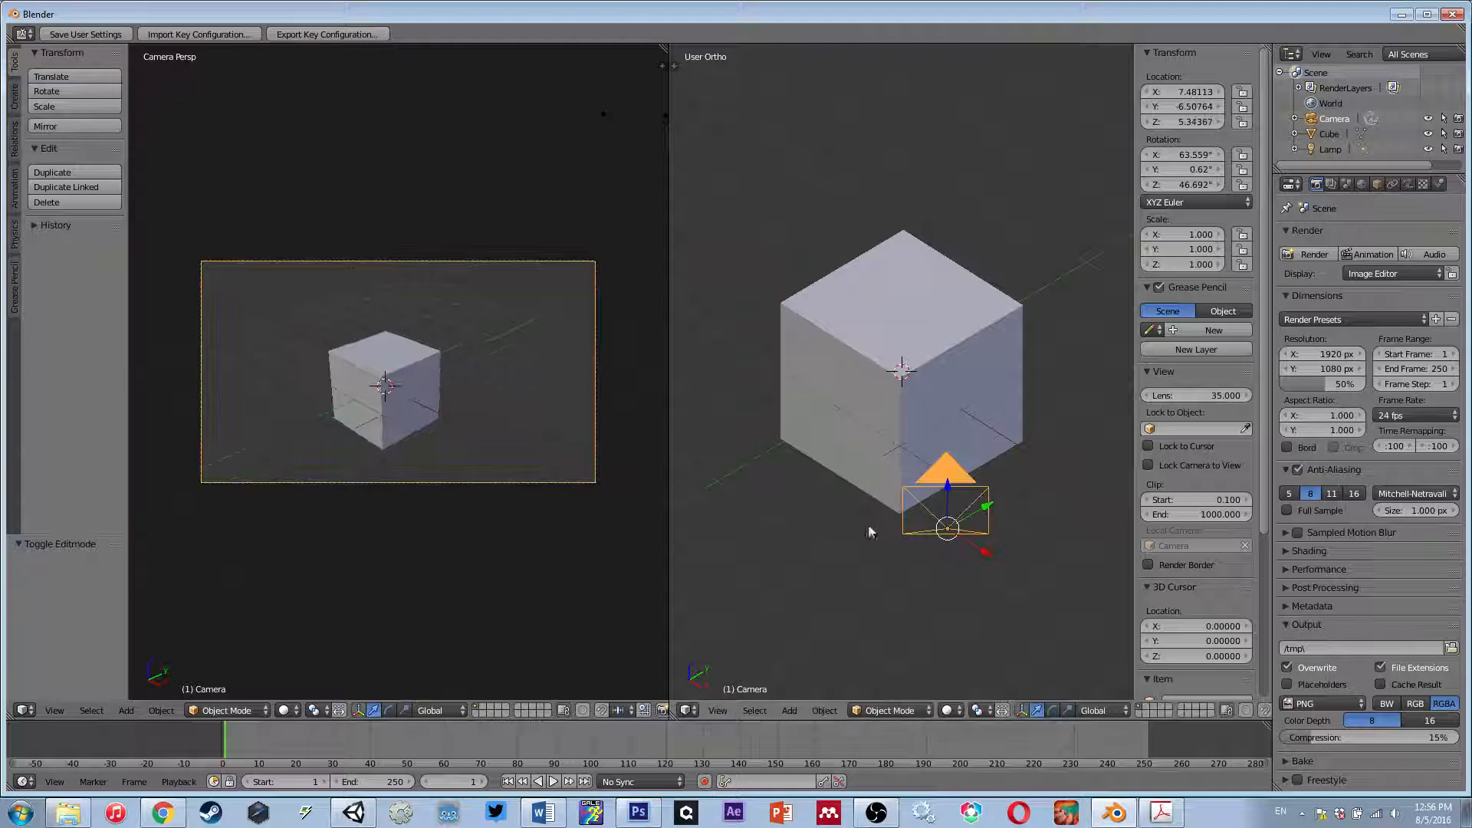
# - Leave the camera view and set the two viewports to front and right orthographic views, framed closely on the cube
pyautogui.press('KP_0')
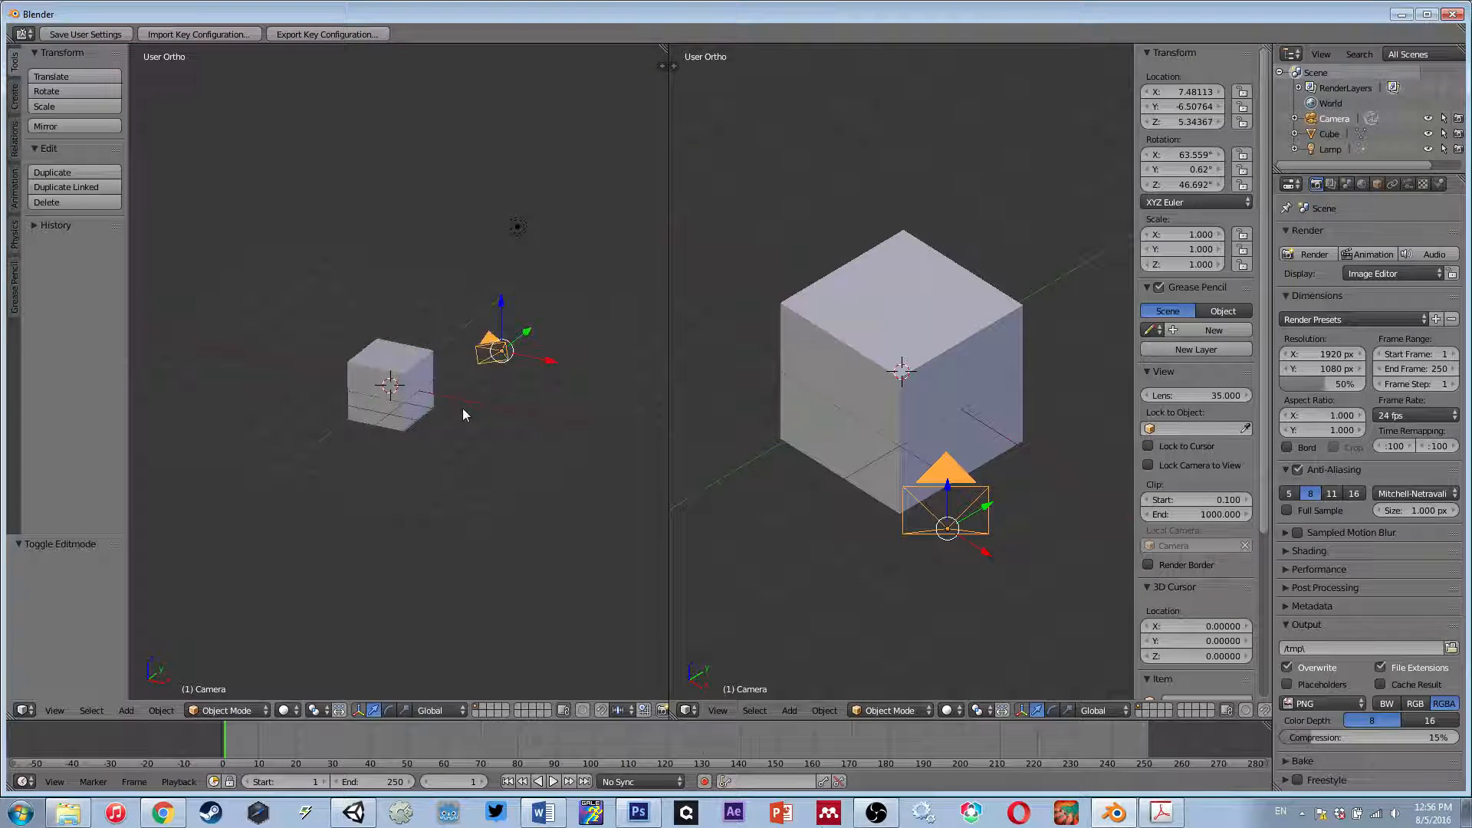
pyautogui.press('KP_1')
pyautogui.scroll(2, 897, 427)
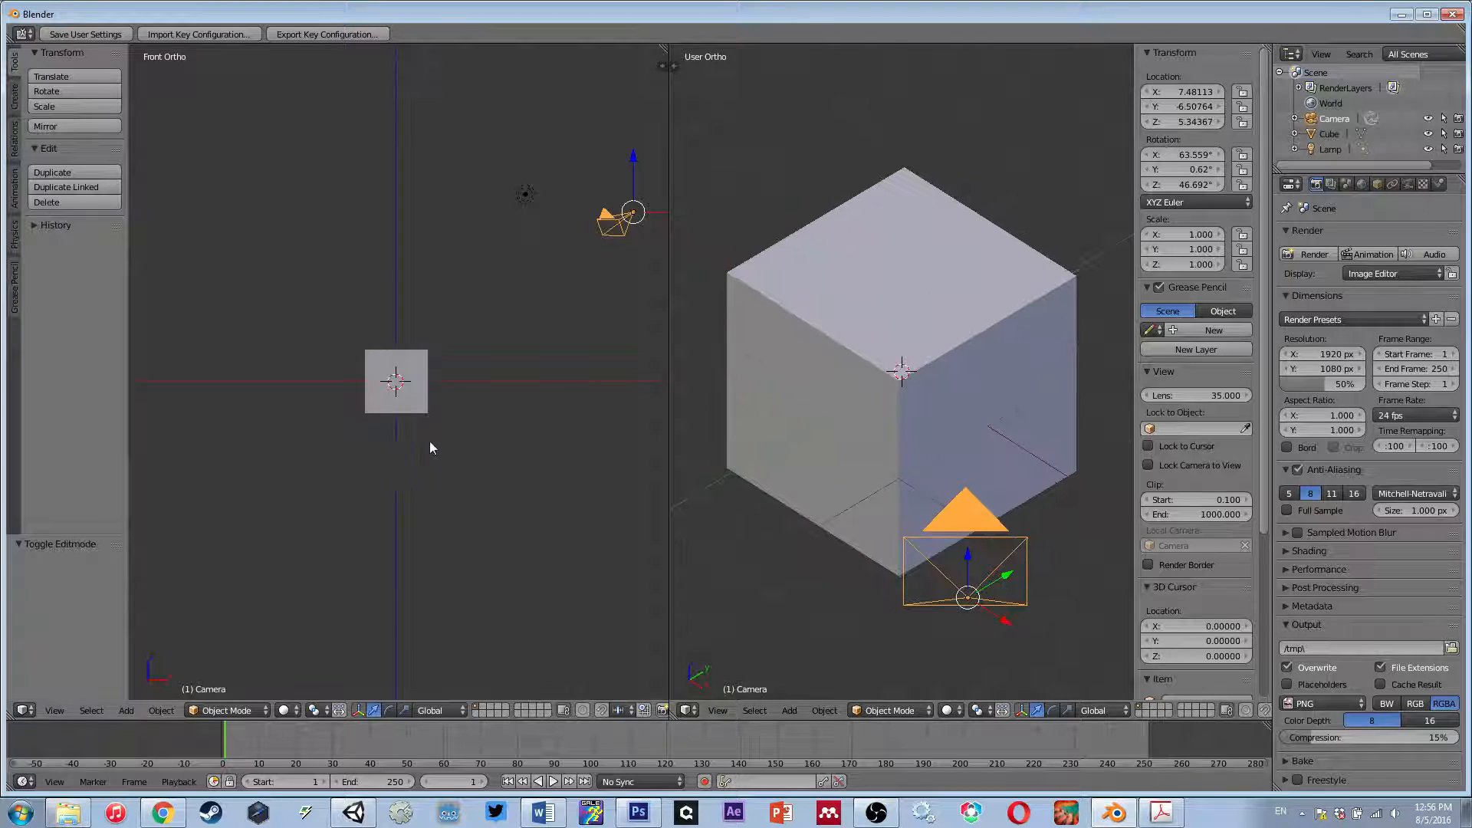
pyautogui.scroll(4, 430, 440)
pyautogui.press('KP_3')
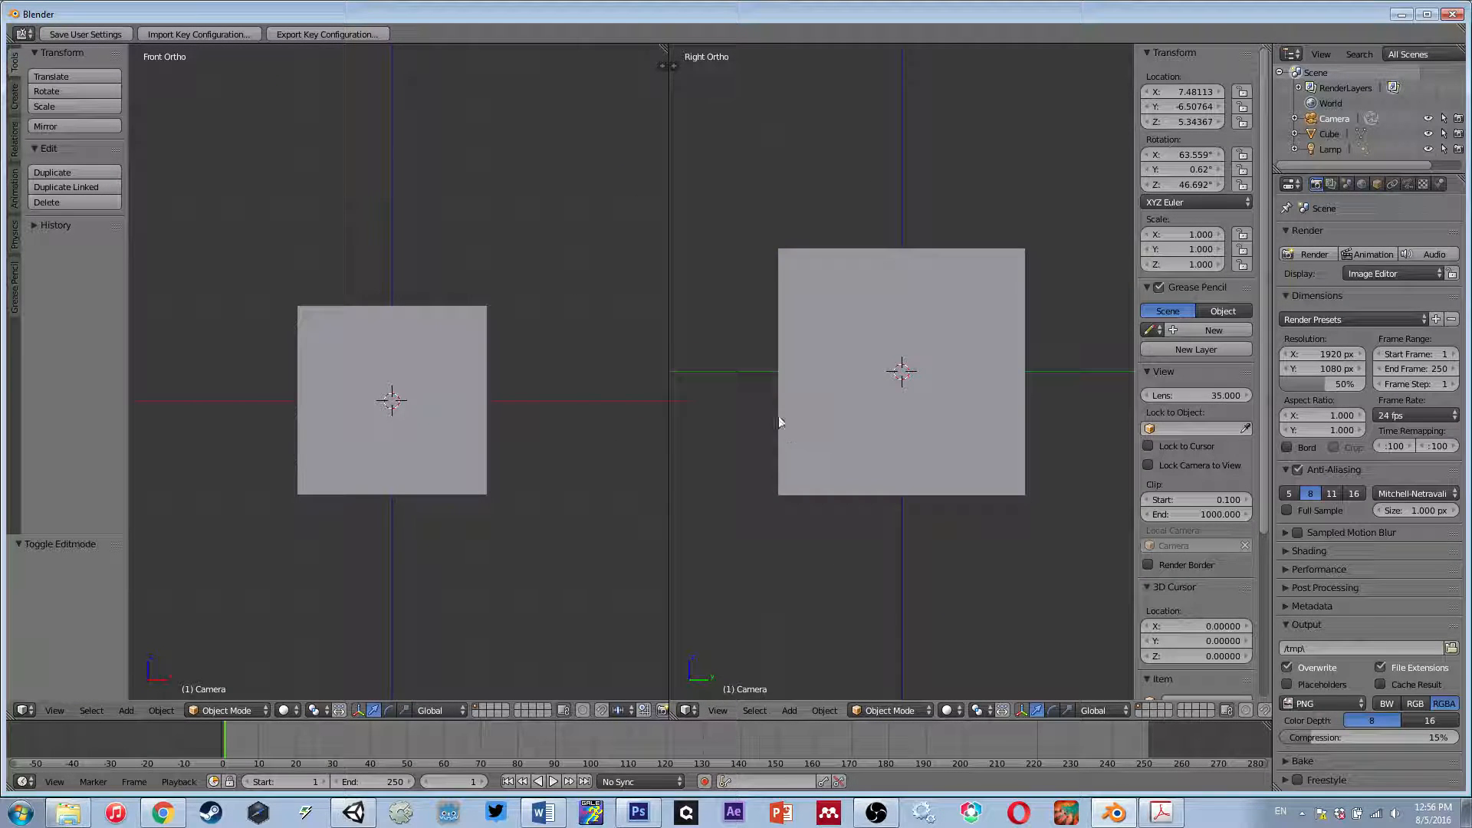
pyautogui.scroll(2, 431, 456)
pyautogui.keyDown('shift'); pyautogui.moveTo(435, 516); pyautogui.dragTo(440, 459, button='middle'); pyautogui.keyUp('shift')
pyautogui.scroll(-1, 426, 487)
pyautogui.scroll(-1, 437, 461)
pyautogui.scroll(2, 438, 462)
pyautogui.scroll(-1, 443, 454)
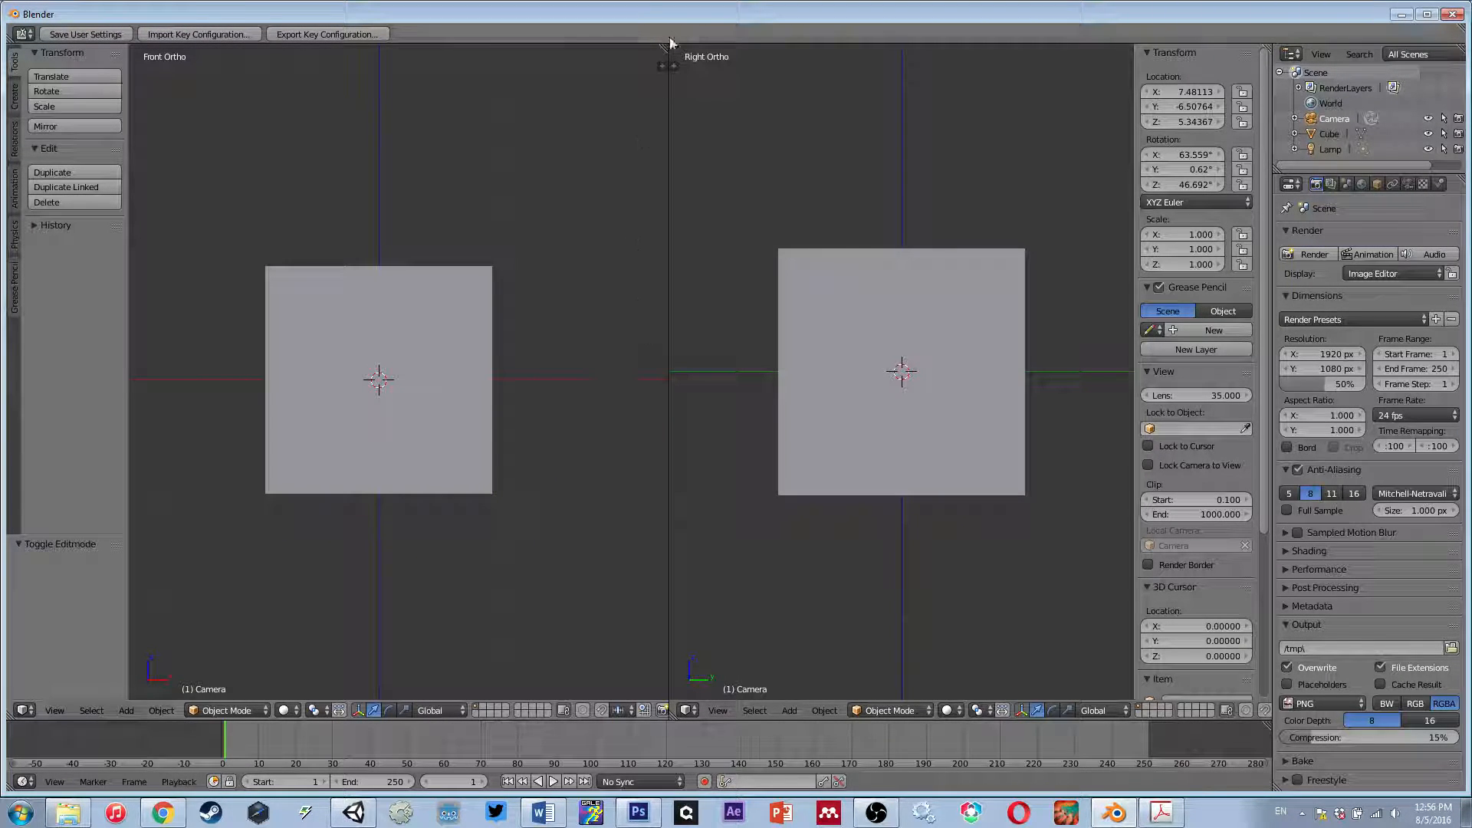
# - Join the two 3D viewports into one and switch it to an angled perspective view of the whole scene
pyautogui.moveTo(664, 44); pyautogui.dragTo(759, 107)
pyautogui.scroll(-4, 615, 469)
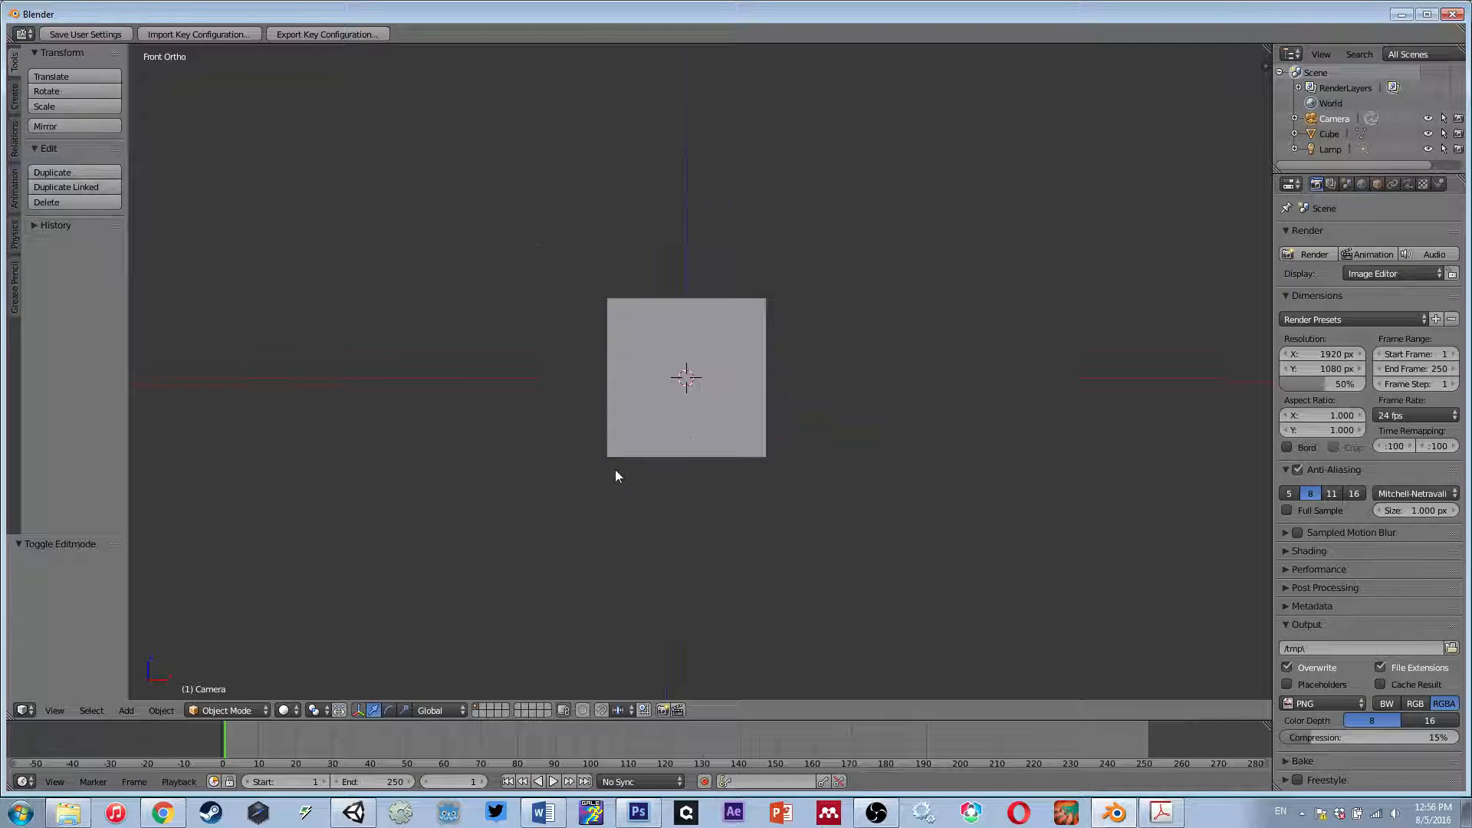
pyautogui.press('KP_5')
pyautogui.moveTo(615, 476); pyautogui.dragTo(696, 536, button='middle')
pyautogui.scroll(-6, 696, 516)
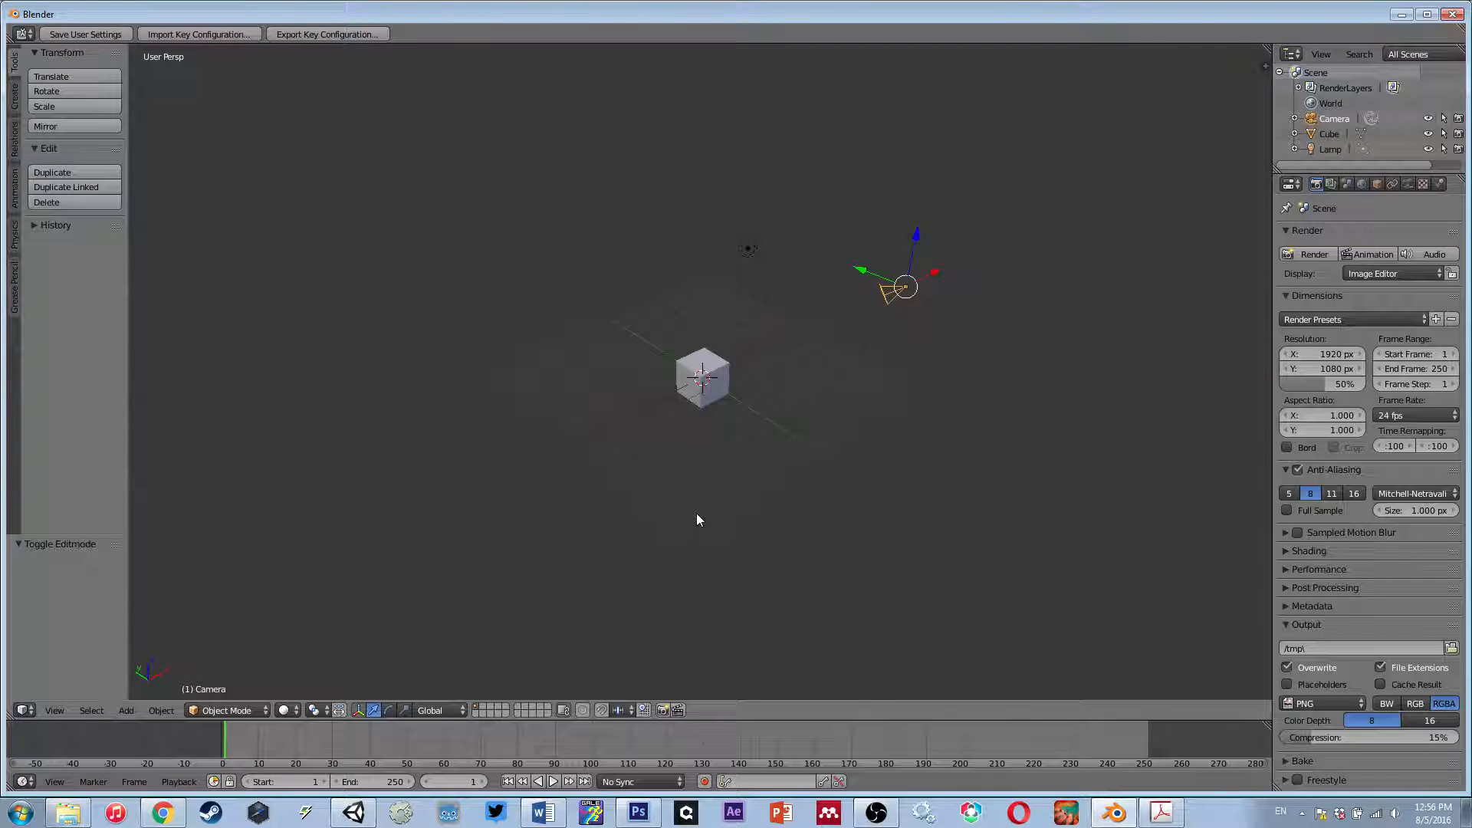
# - Deselect all objects in the scene
pyautogui.scroll(1, 696, 517)
pyautogui.press('a')
pyautogui.scroll(2, 700, 419)
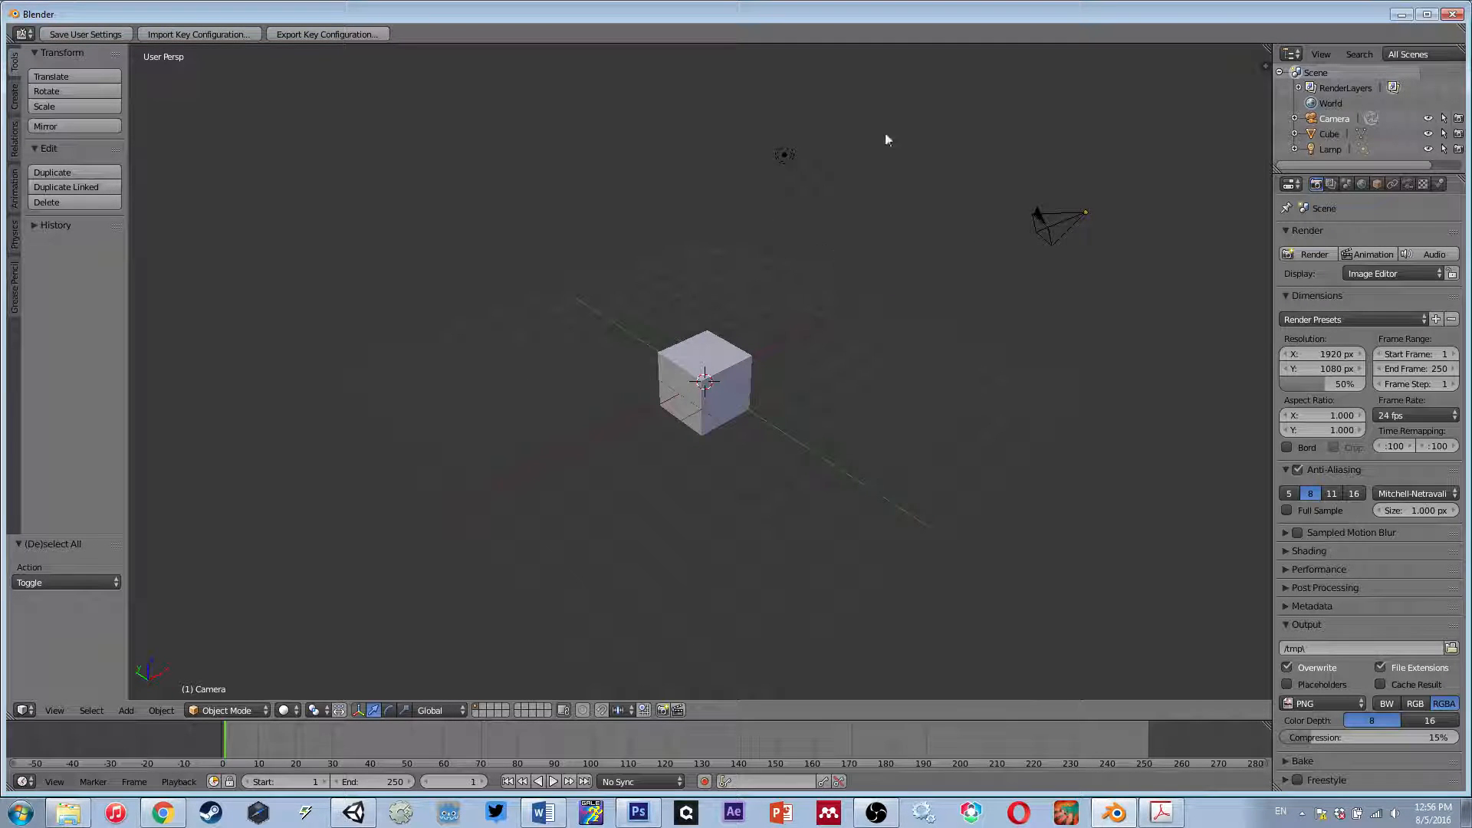
pyautogui.scroll(1, 711, 422)
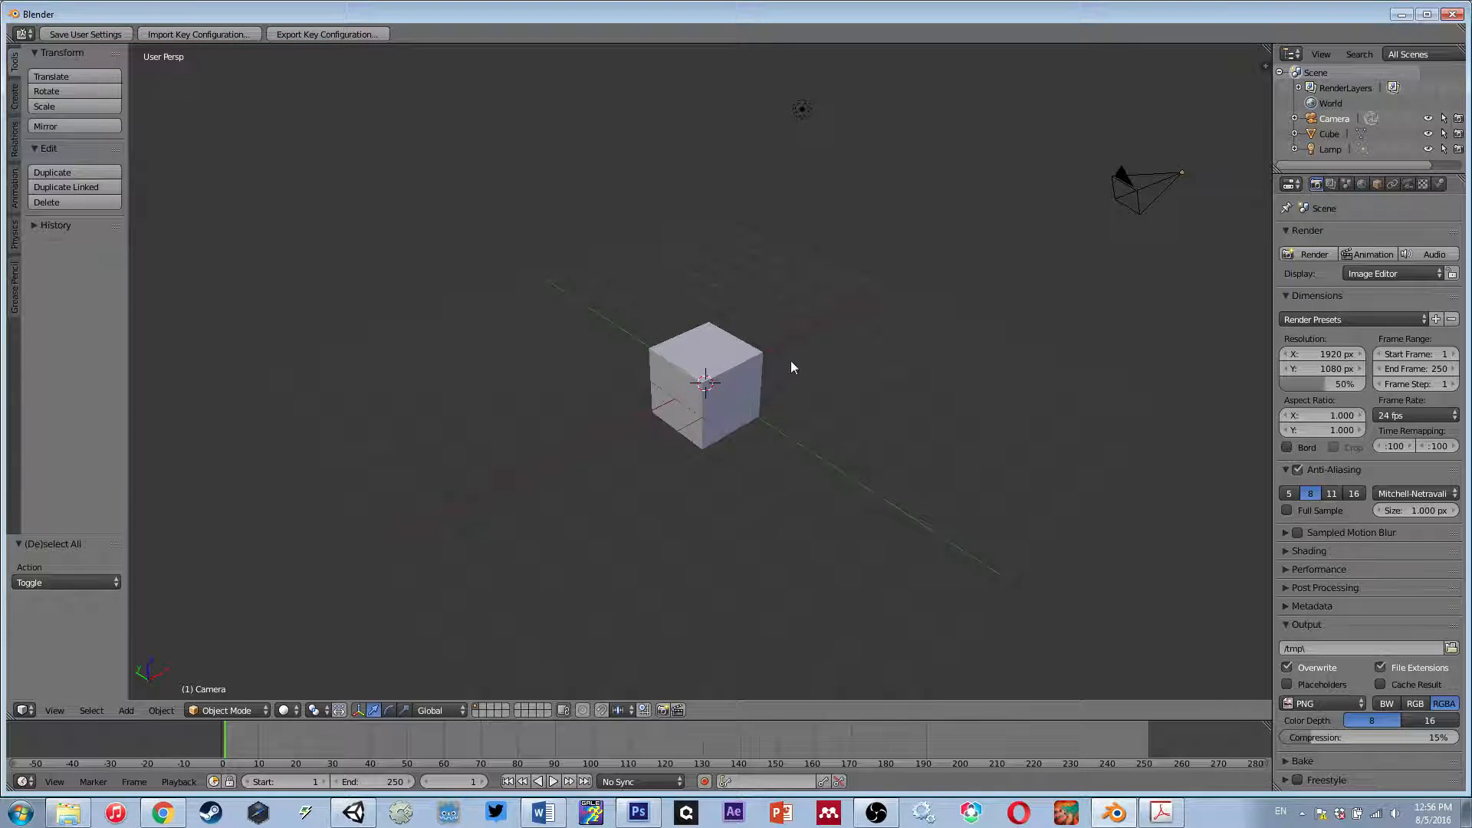
pyautogui.moveTo(792, 367); pyautogui.dragTo(805, 369, button='middle')
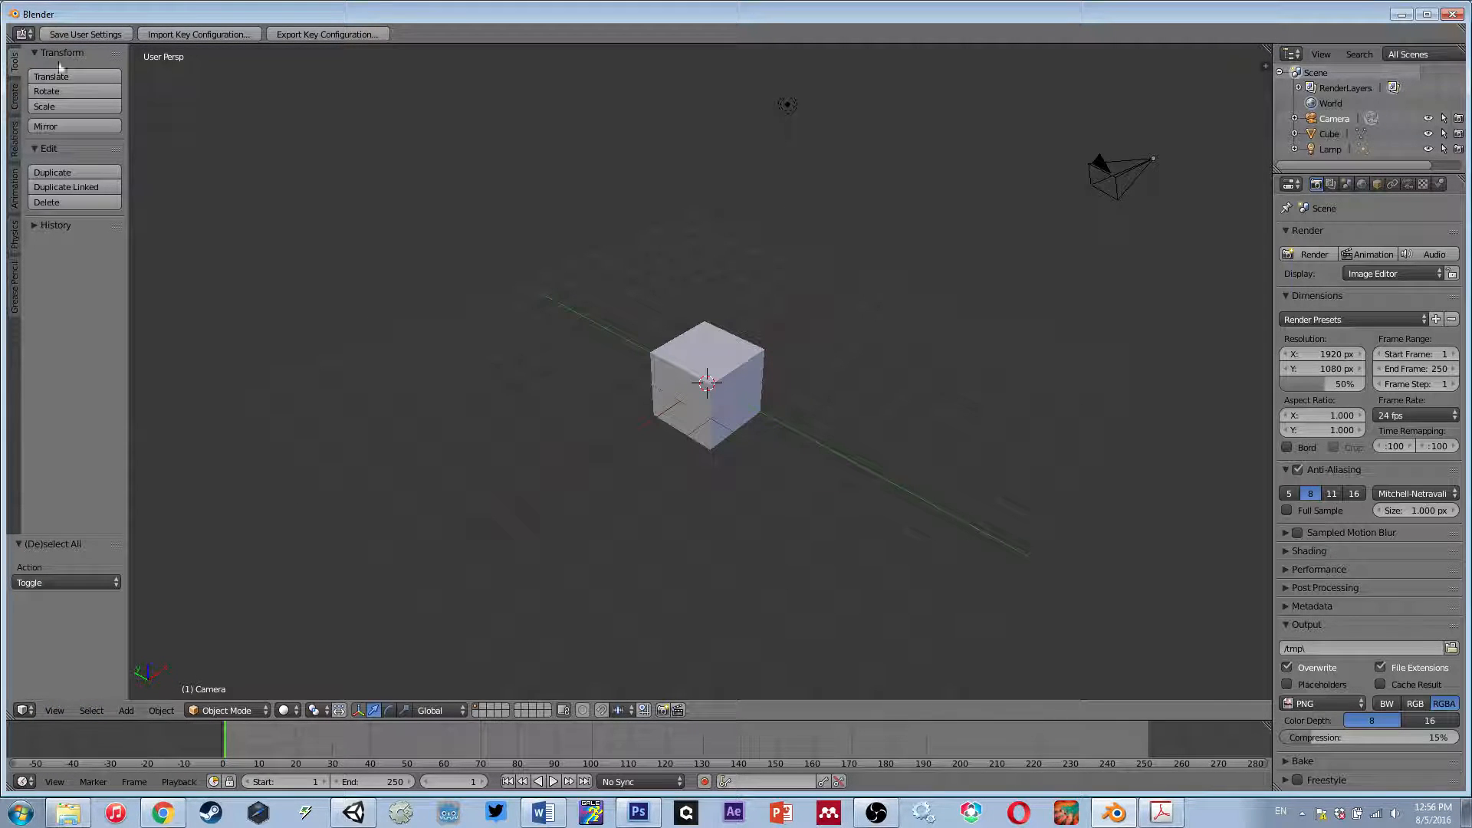
# - Switch the User Preferences header area to the Info editor
pyautogui.click(23, 34)
pyautogui.click(40, 320)
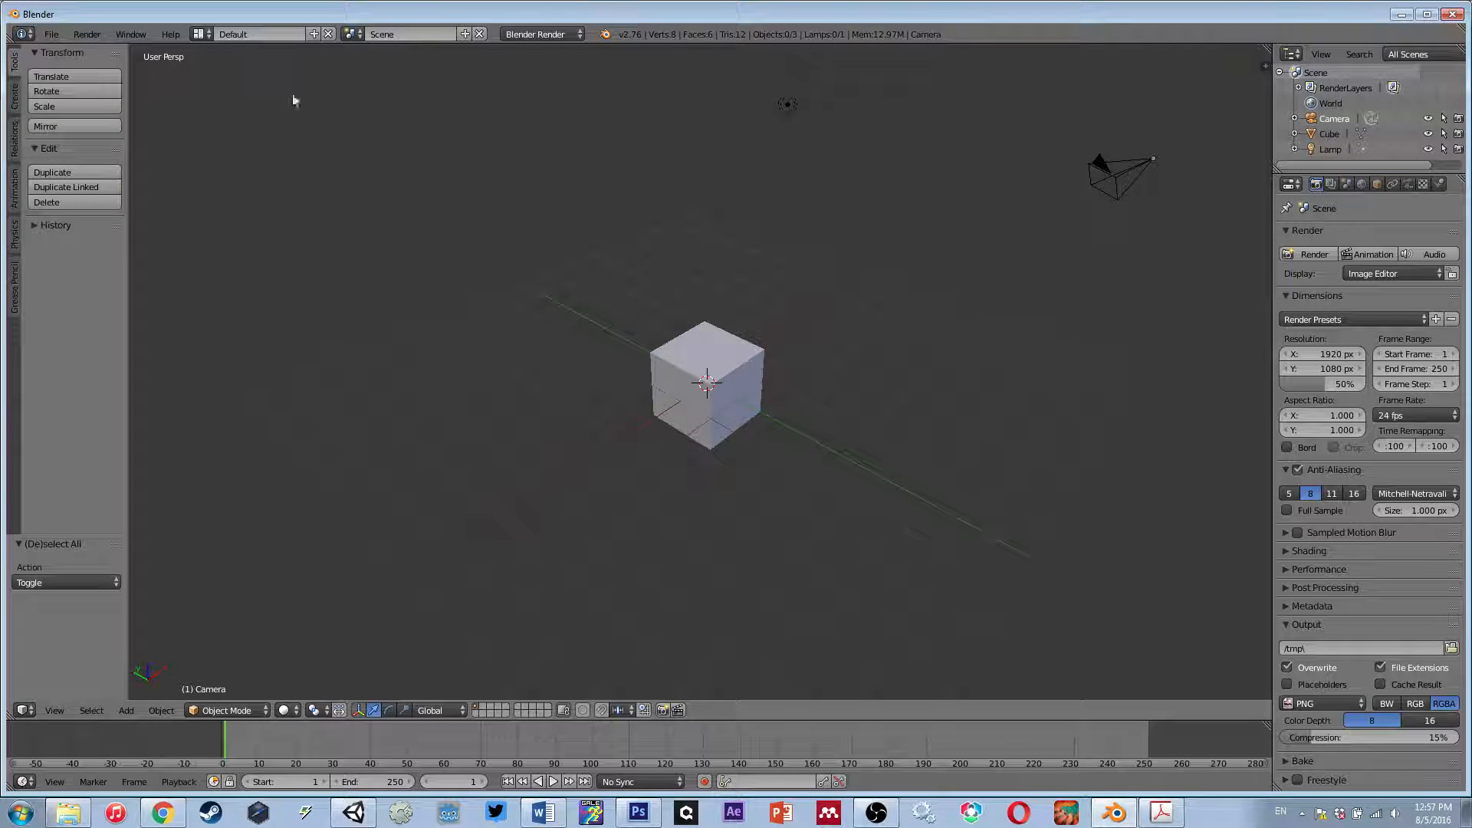
pyautogui.click(25, 710)
pyautogui.press('a')
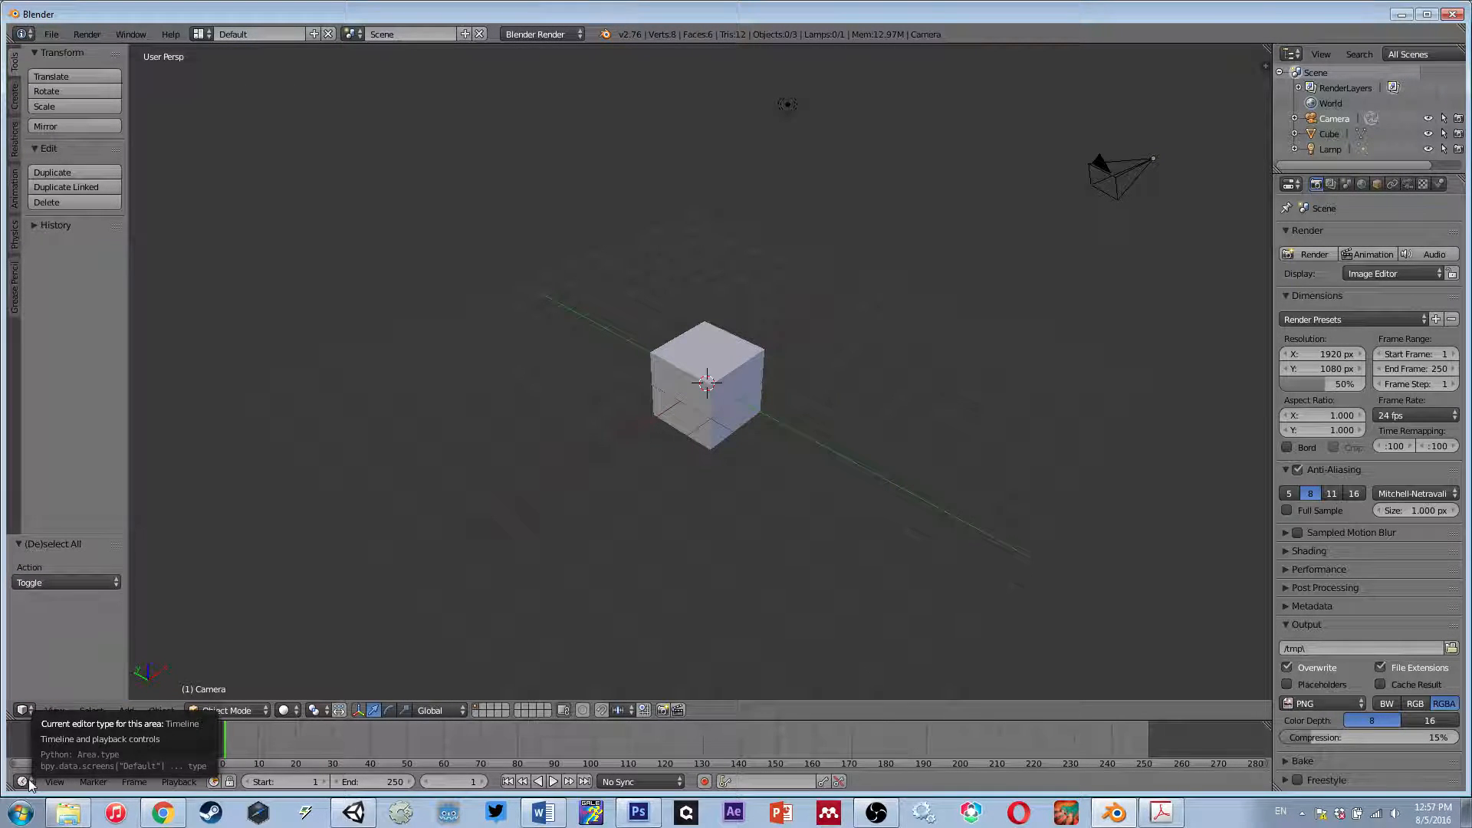
pyautogui.click(1291, 185)
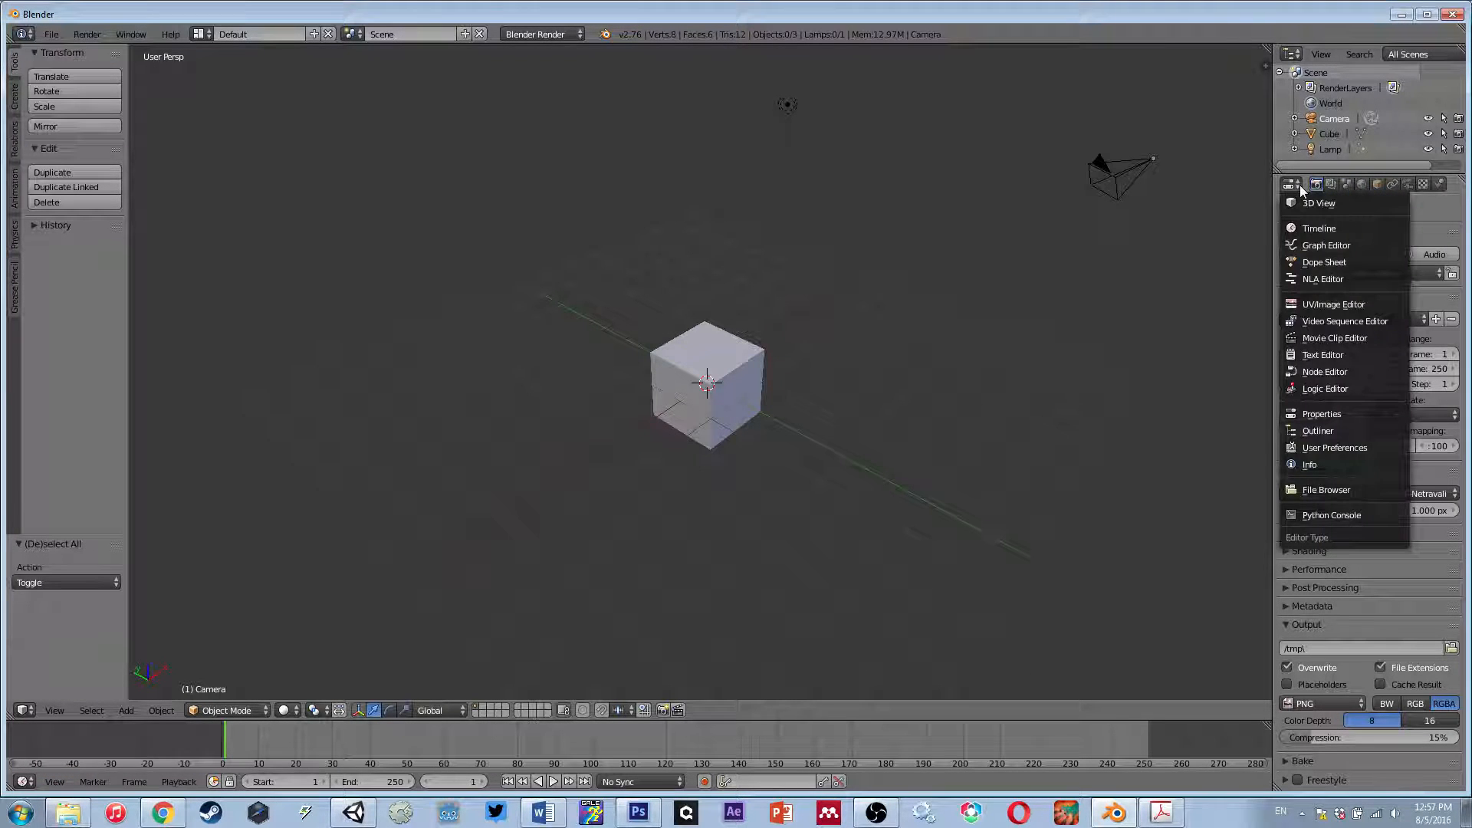
pyautogui.click(1335, 414)
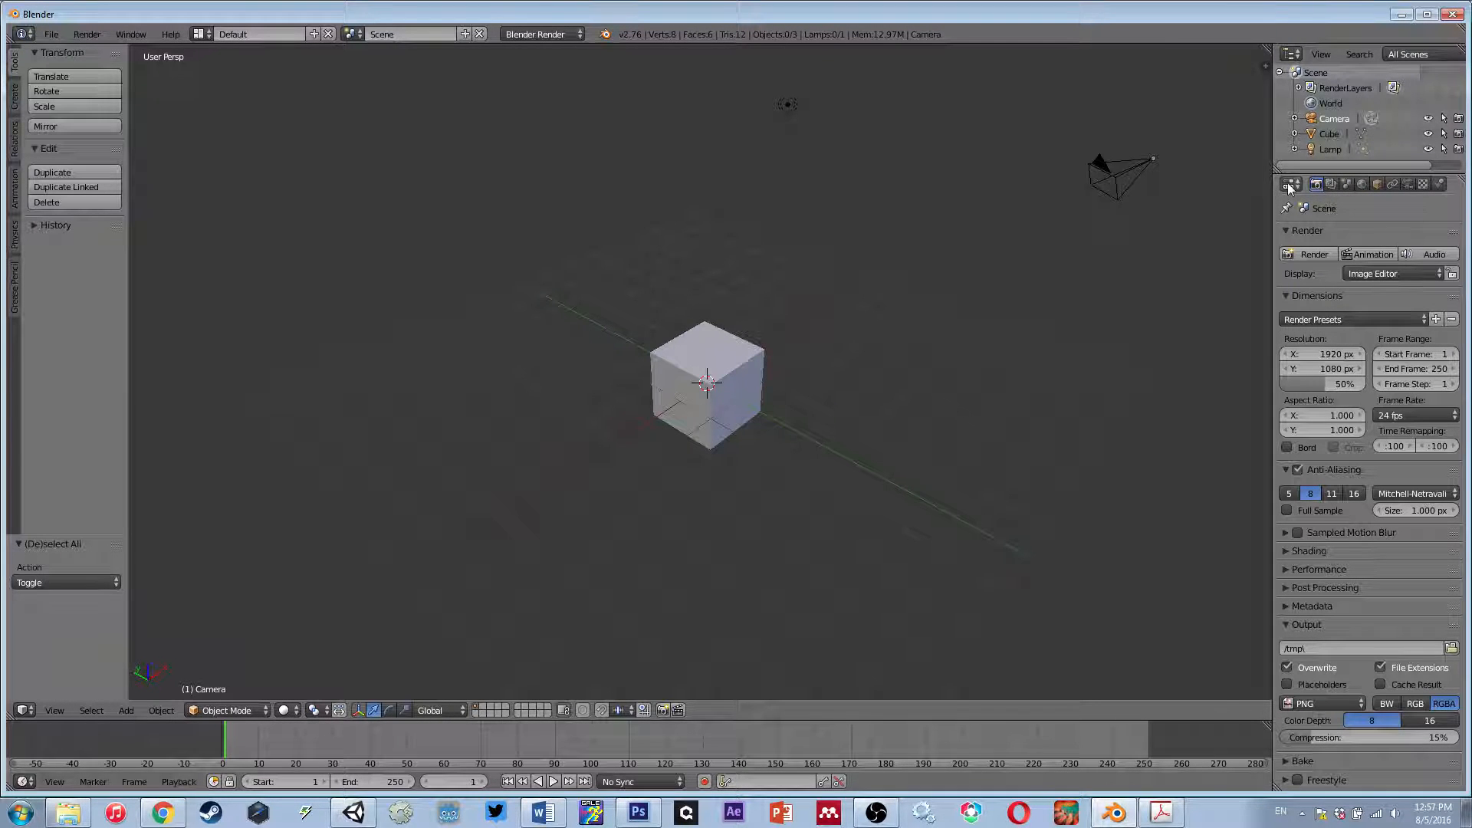
pyautogui.click(1291, 54)
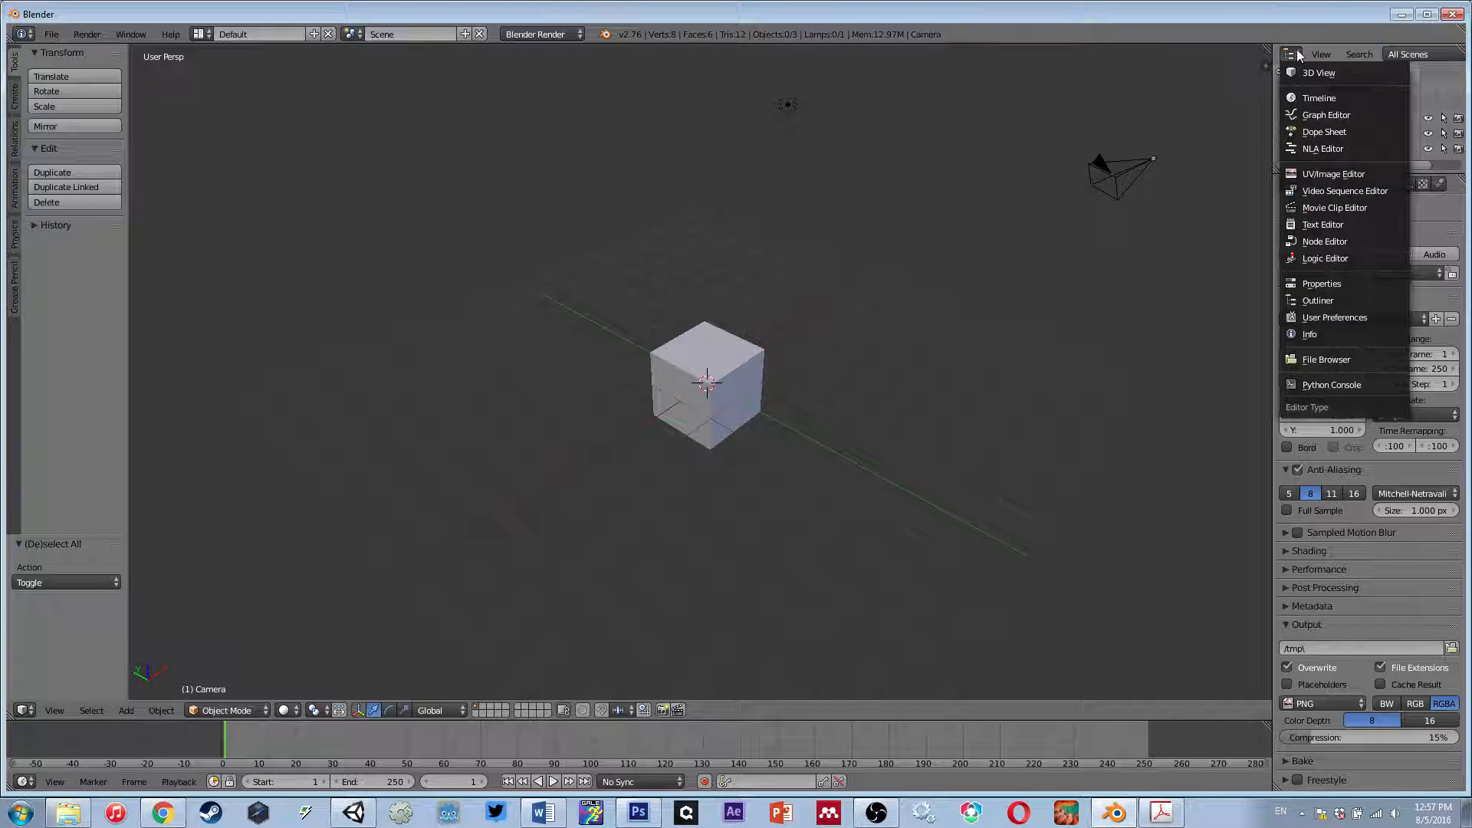
pyautogui.click(1433, 226)
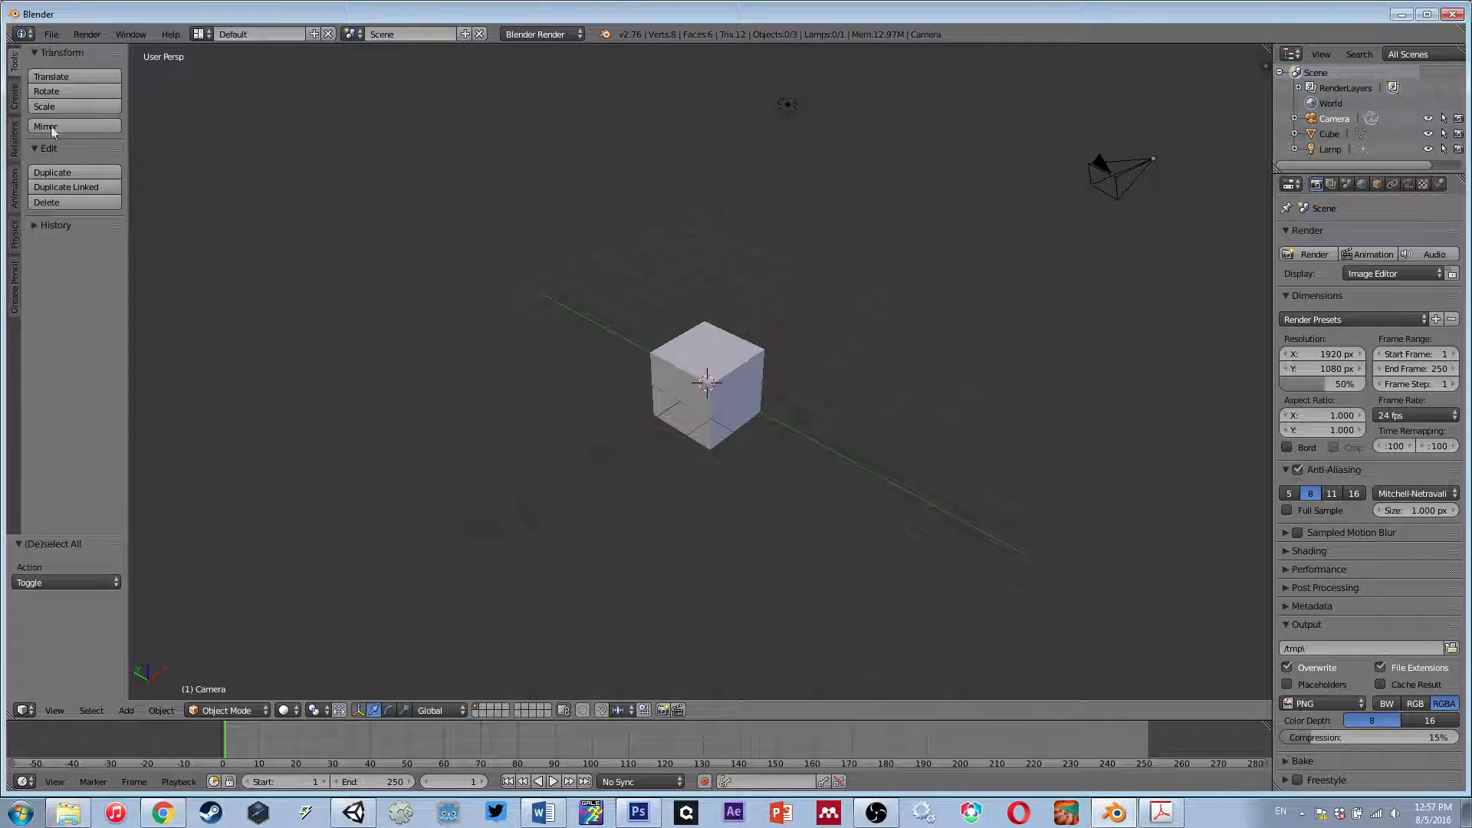
# - Hide the tool shelf of the 3D viewport and show it again
pyautogui.press('t')
pyautogui.press('t')
pyautogui.click(24, 710)
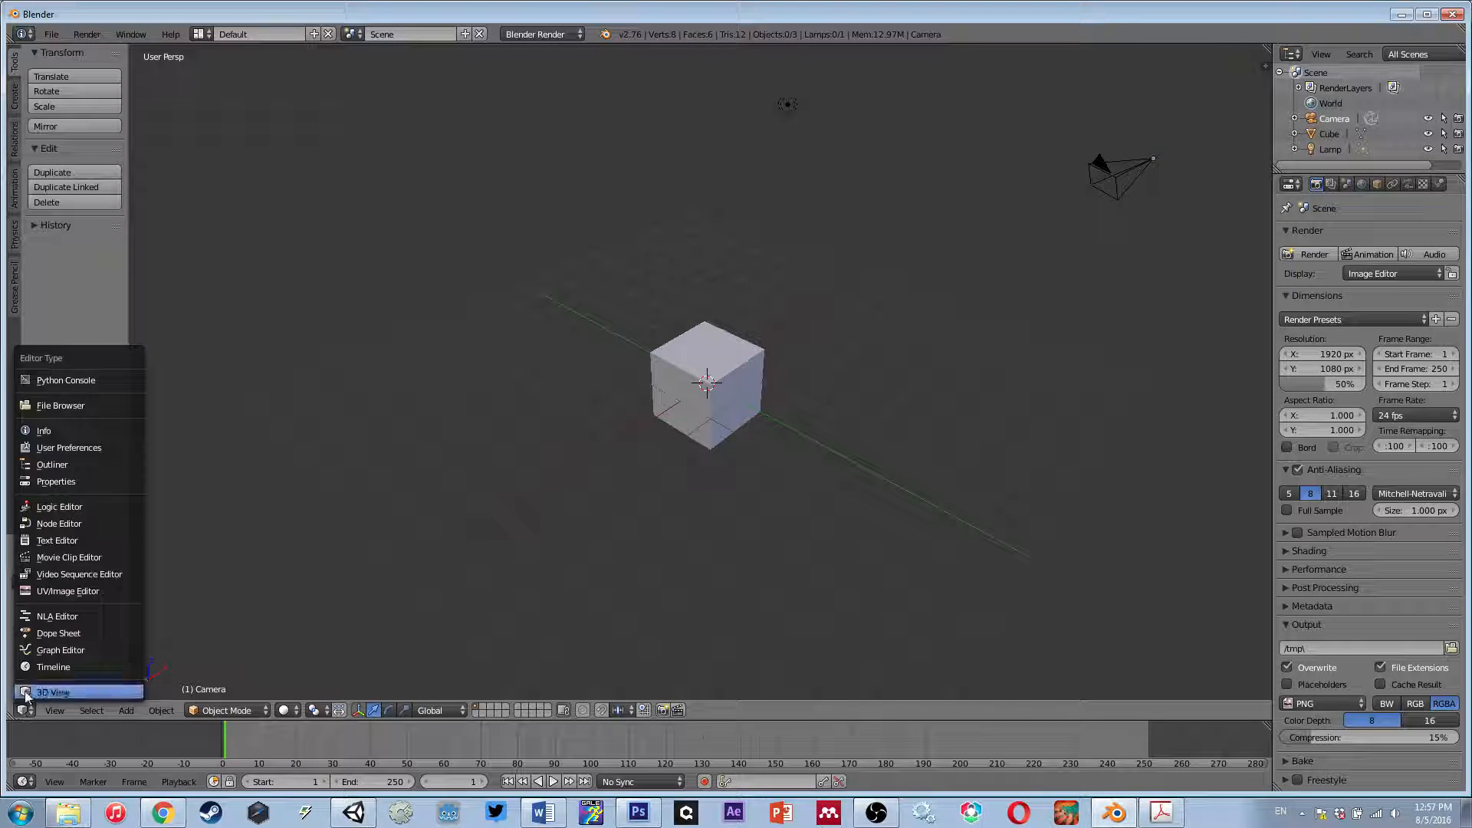
pyautogui.press('t')
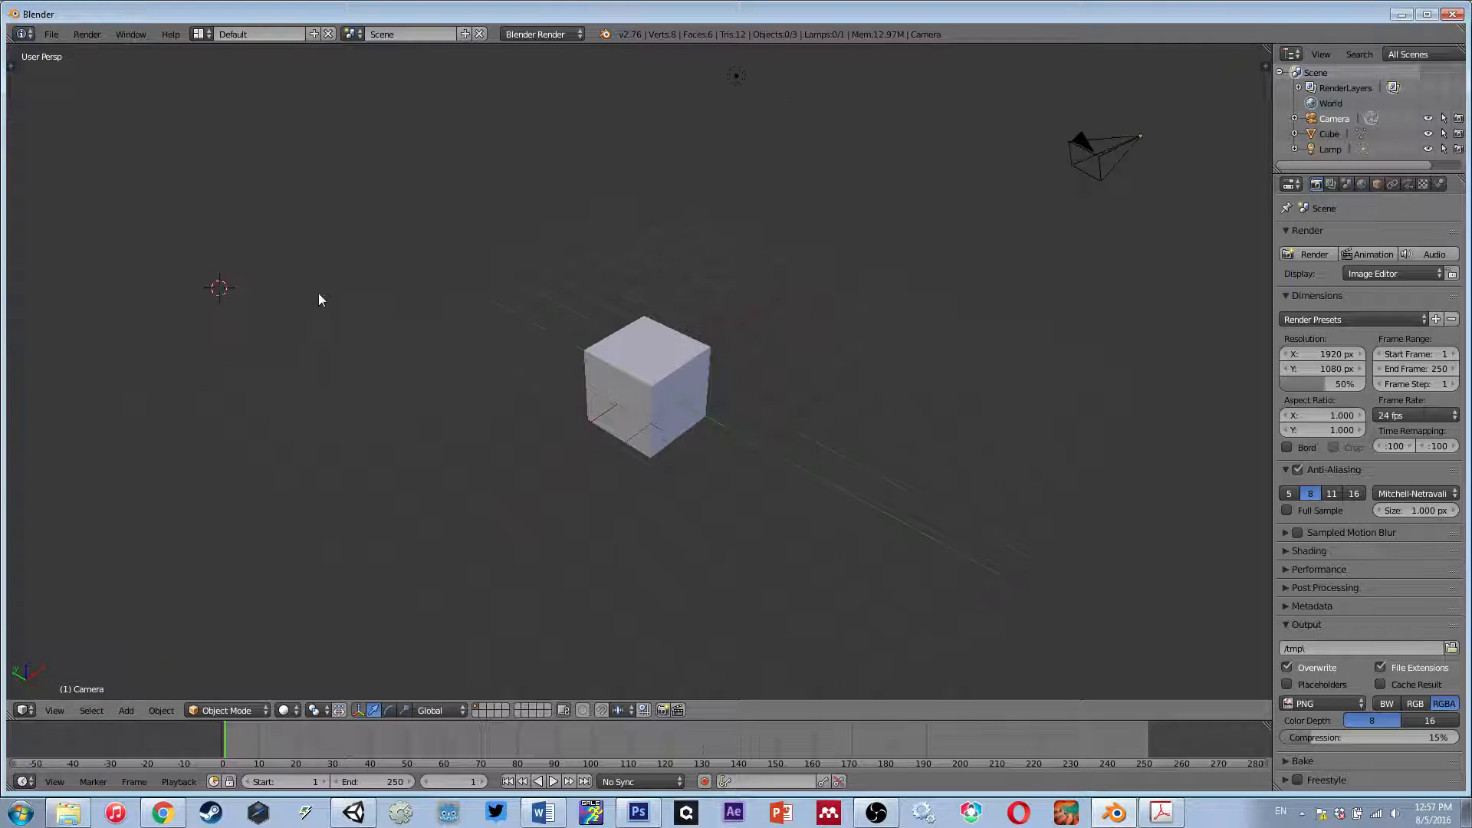
pyautogui.click(320, 299)
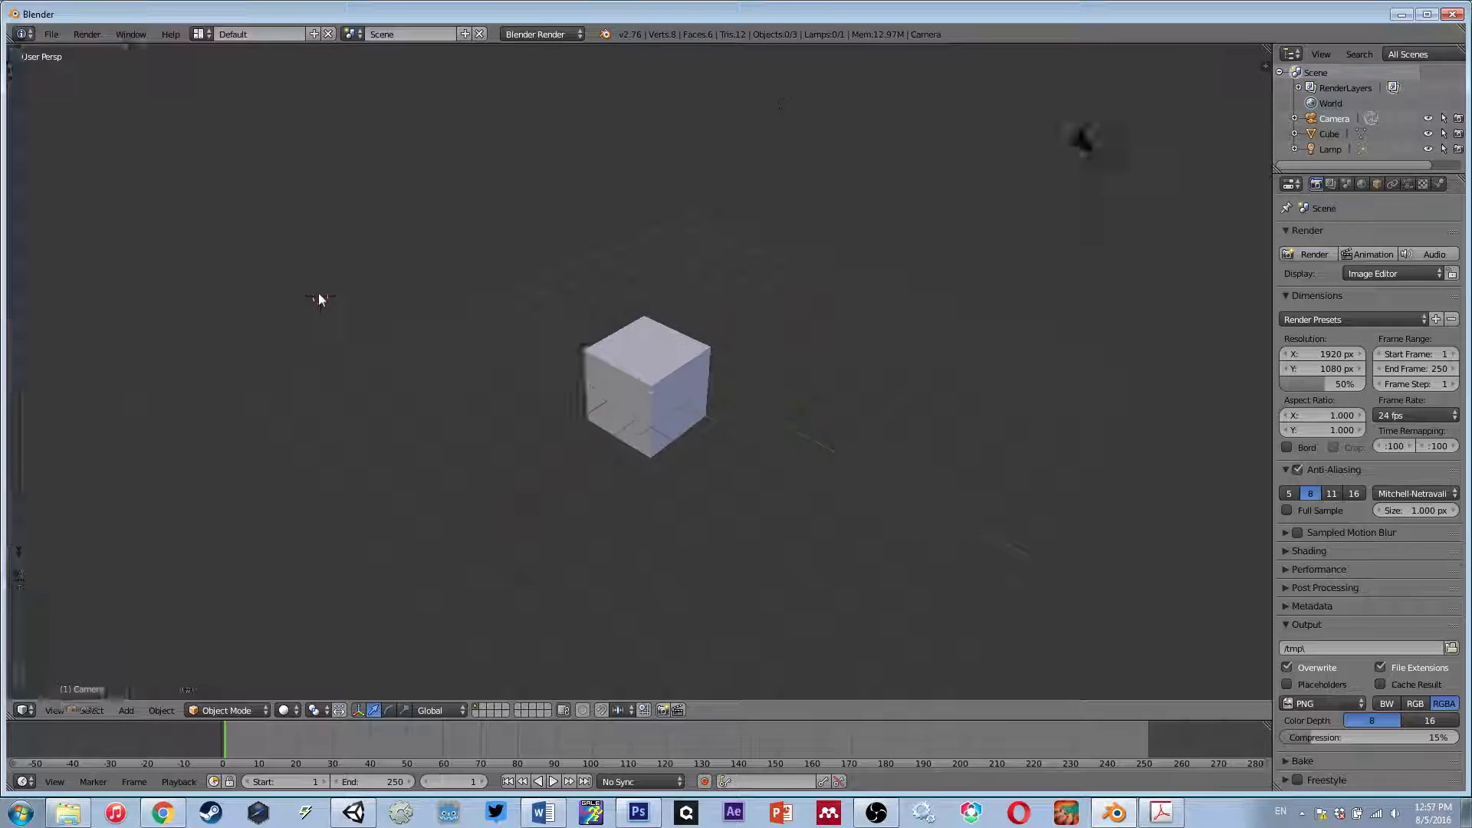
pyautogui.click(647, 384)
pyautogui.press('t')
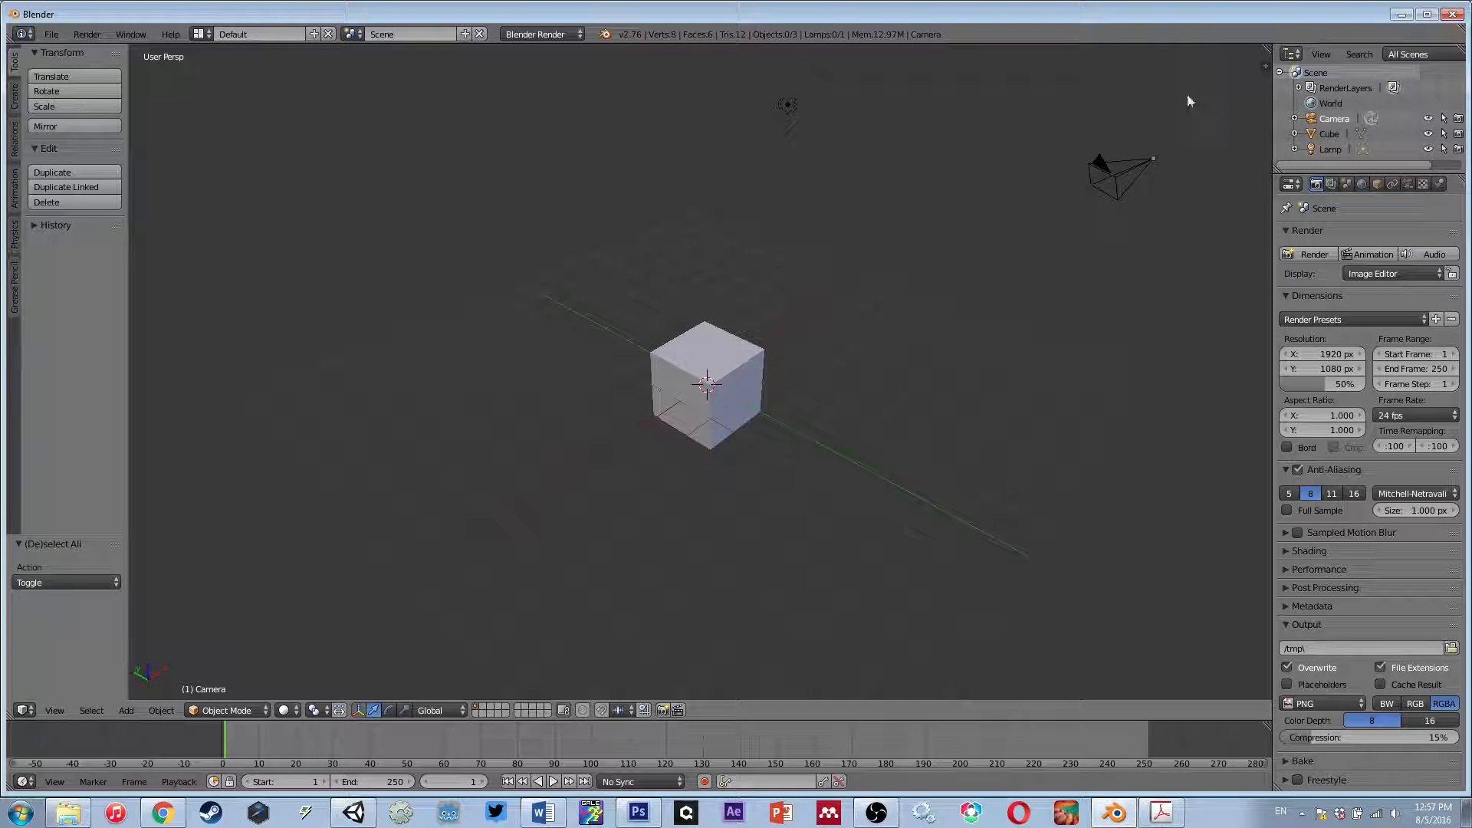
pyautogui.click(24, 709)
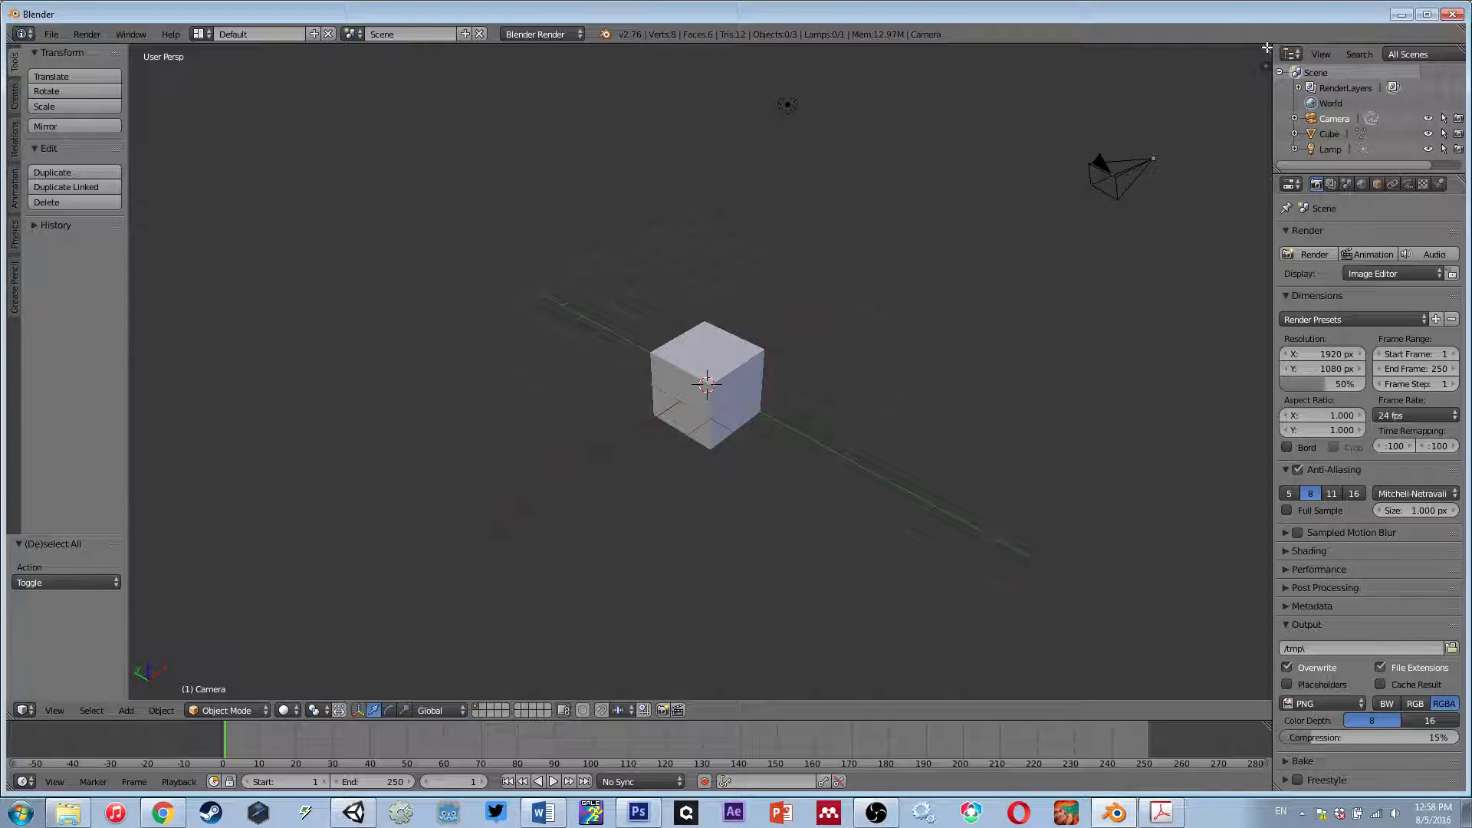
# - Split the 3D viewport into two side-by-side views, hide the new view's tool shelf and shift the divider to even them out
pyautogui.moveTo(1267, 47); pyautogui.dragTo(627, 62)
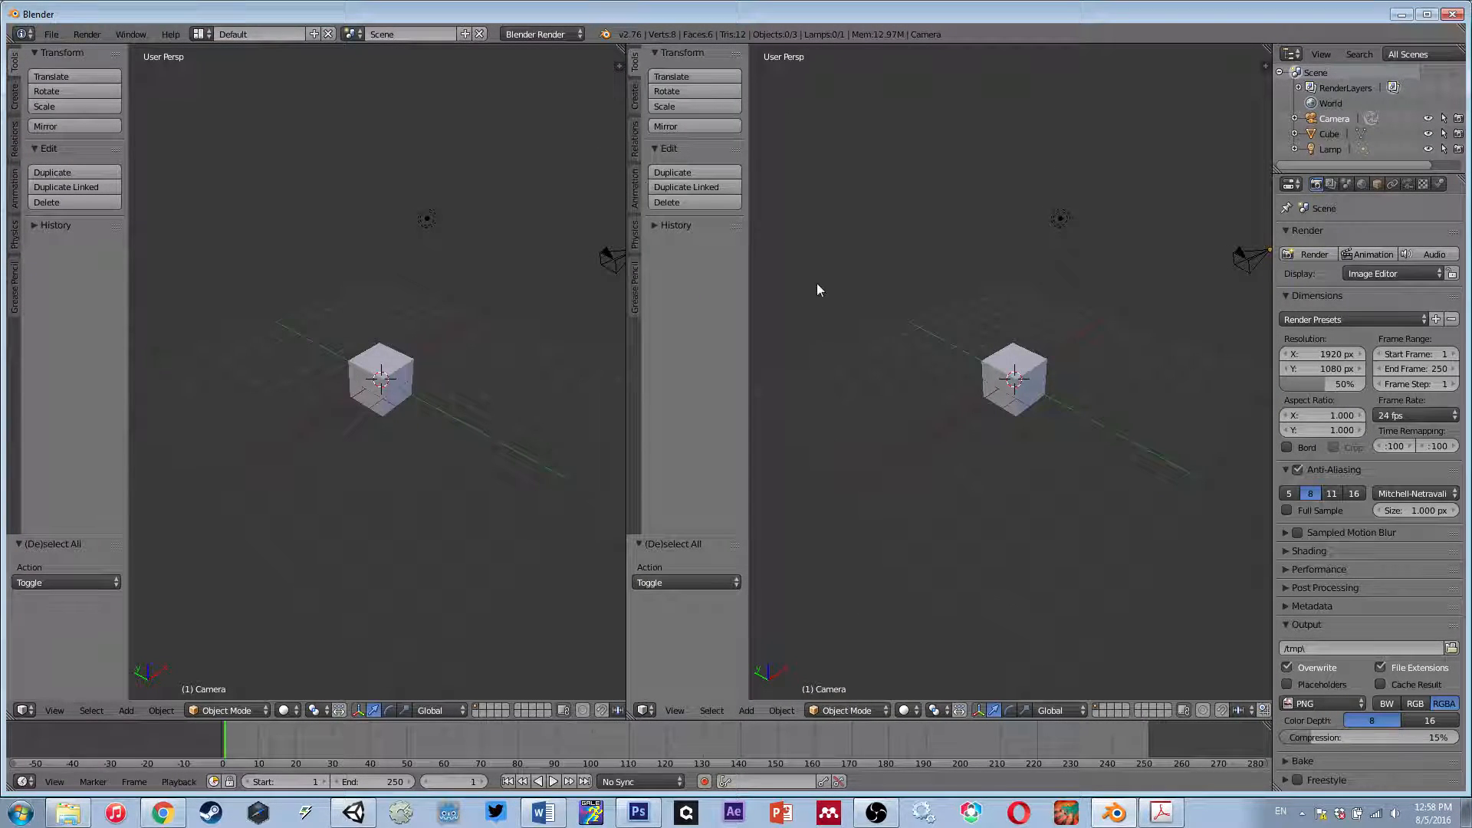
pyautogui.press('t')
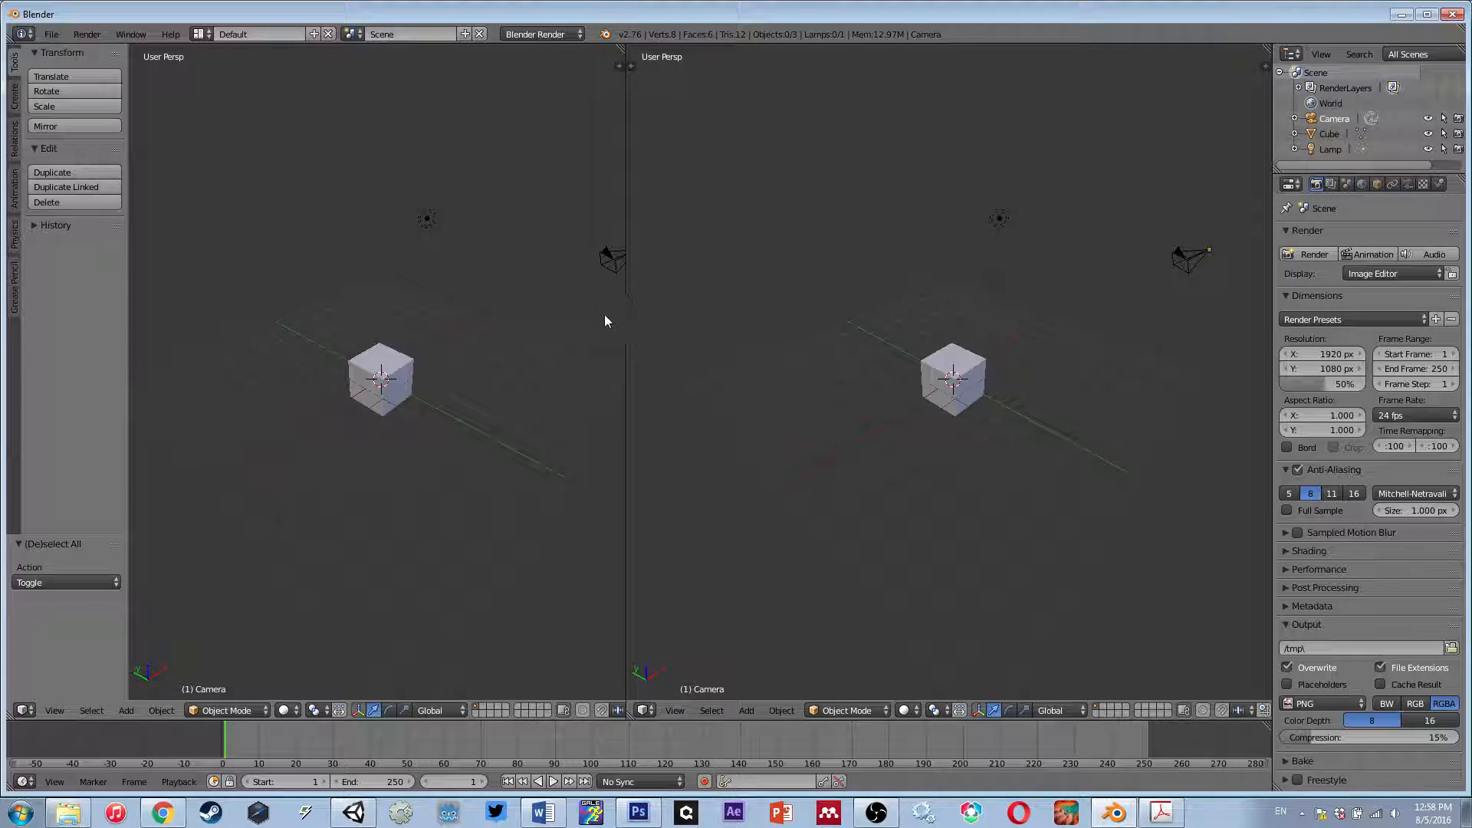
pyautogui.moveTo(627, 330); pyautogui.dragTo(664, 332)
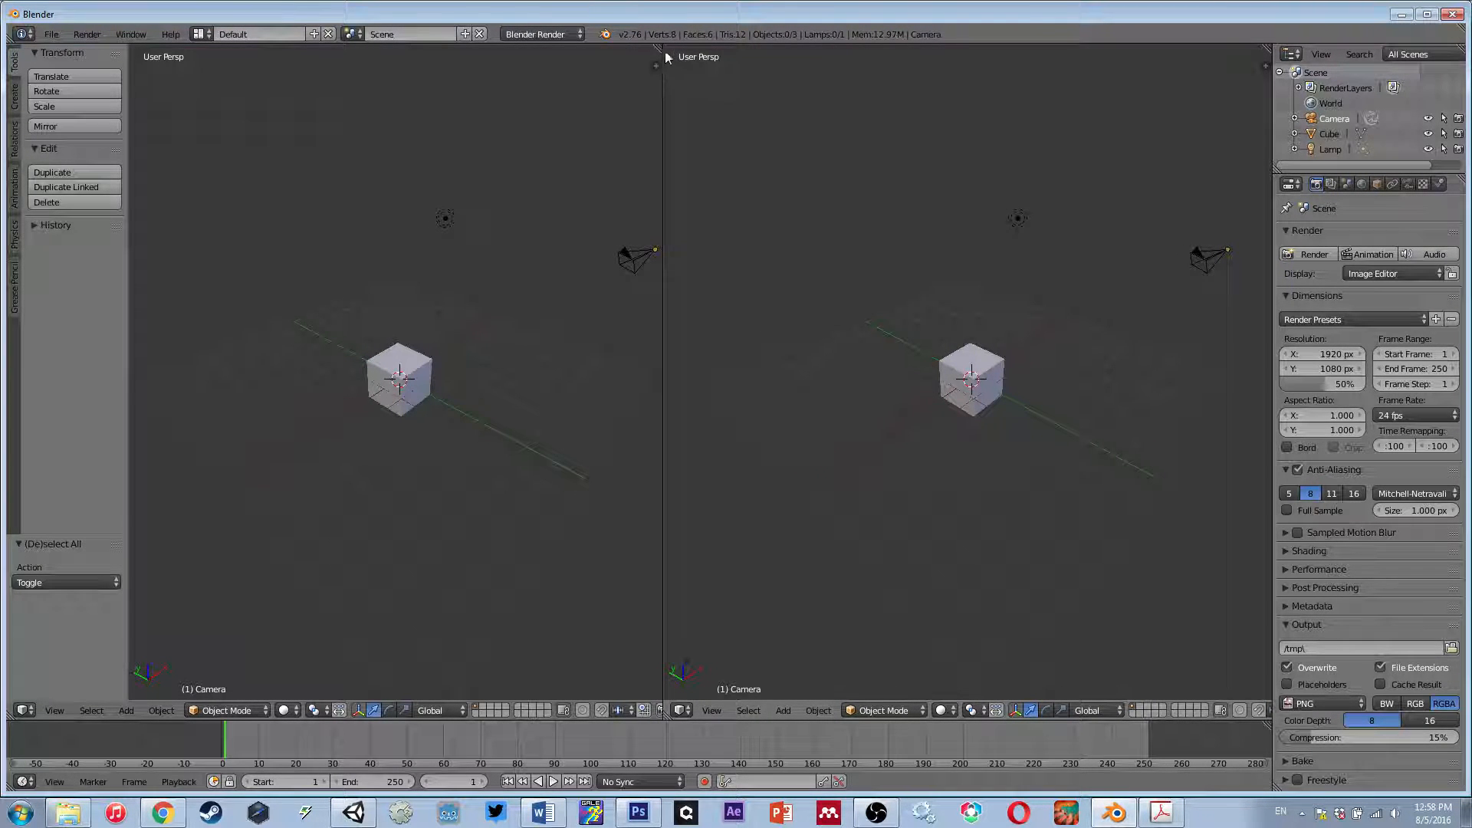
# - Split the viewport that shows the tool shelf into three smaller areas and join them back into one
pyautogui.moveTo(655, 66); pyautogui.dragTo(558, 376)
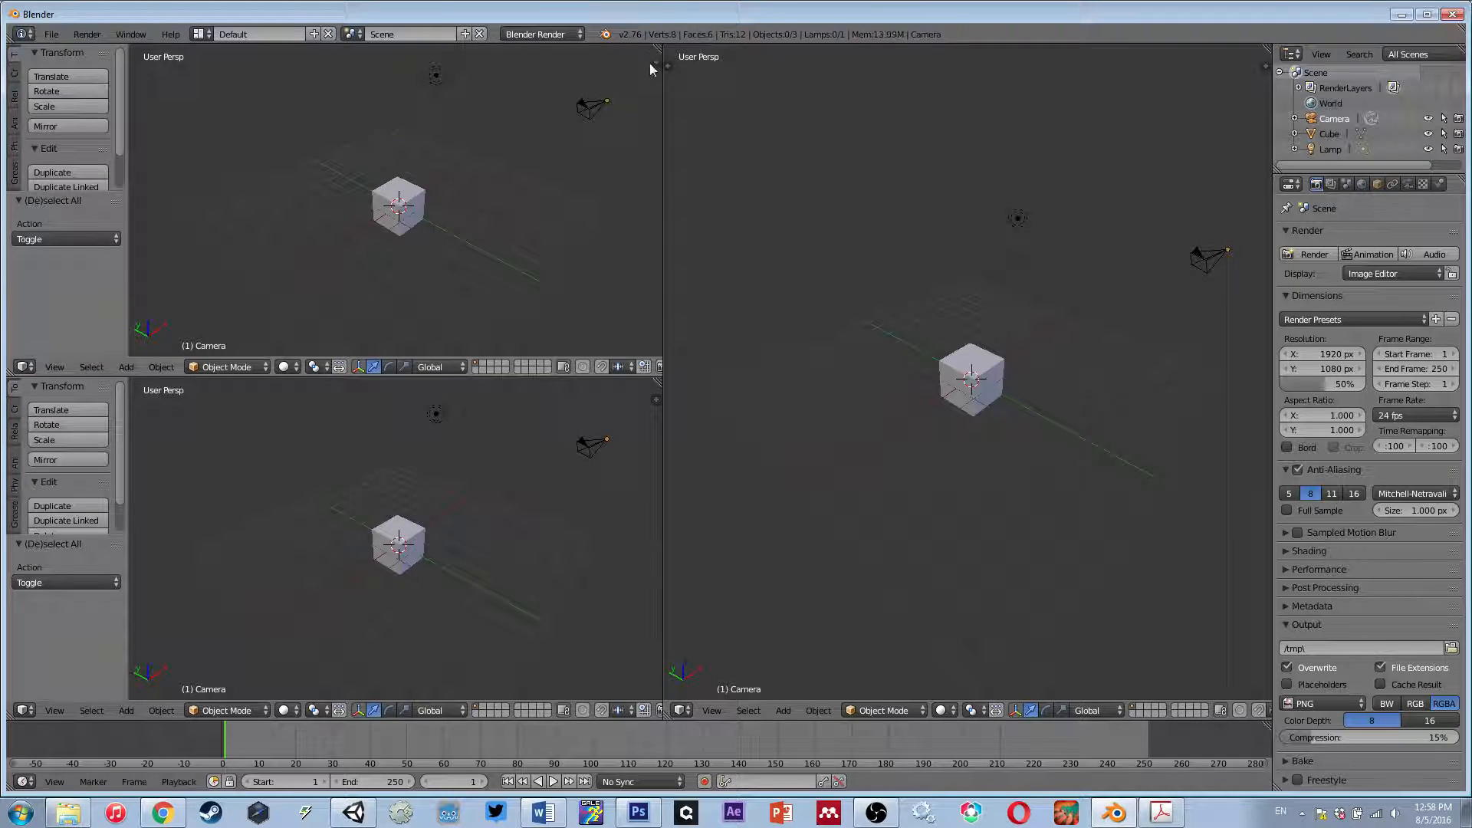
pyautogui.moveTo(655, 48); pyautogui.dragTo(384, 35)
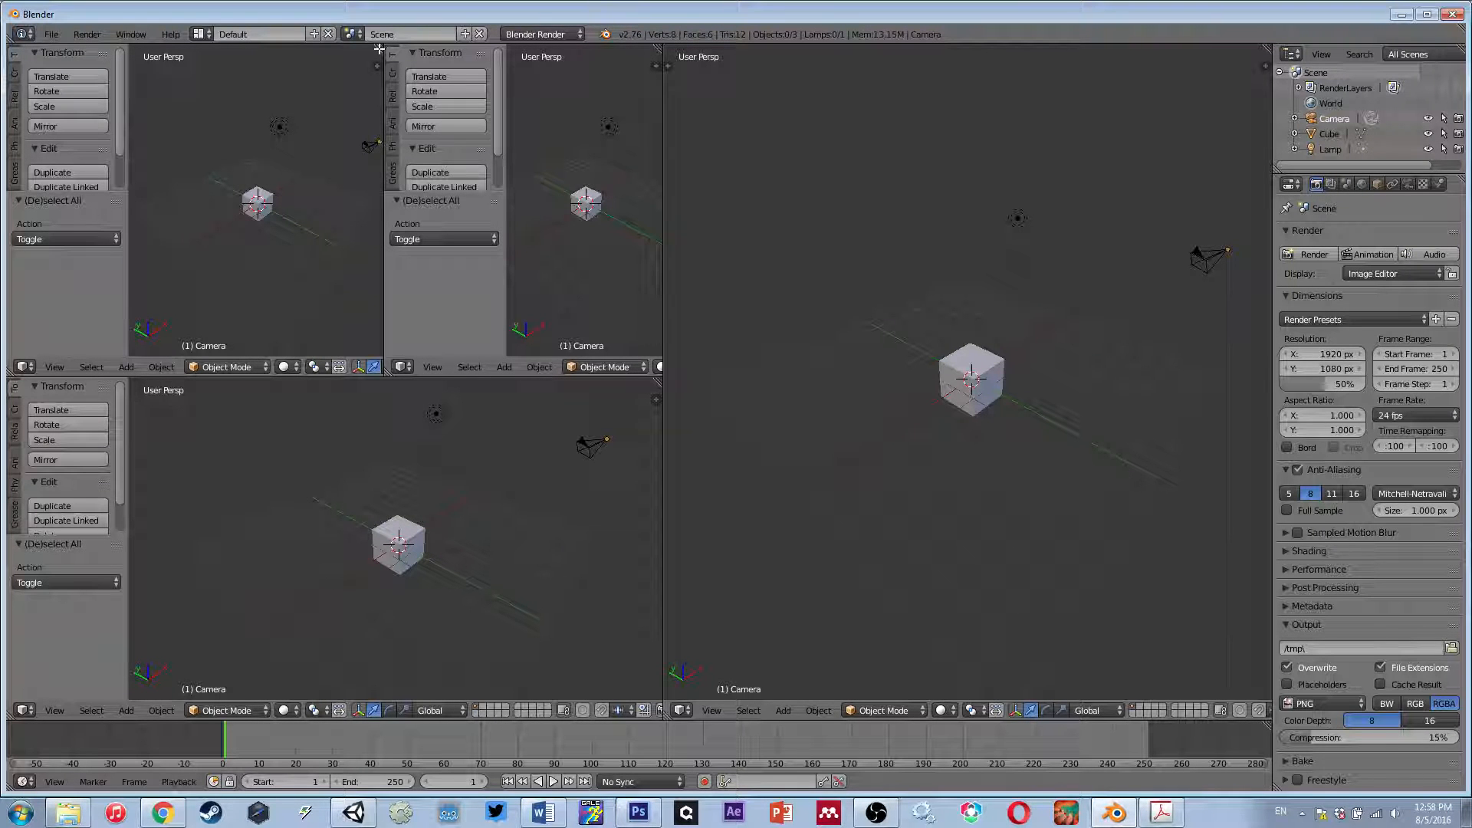
pyautogui.moveTo(379, 49); pyautogui.dragTo(579, 106)
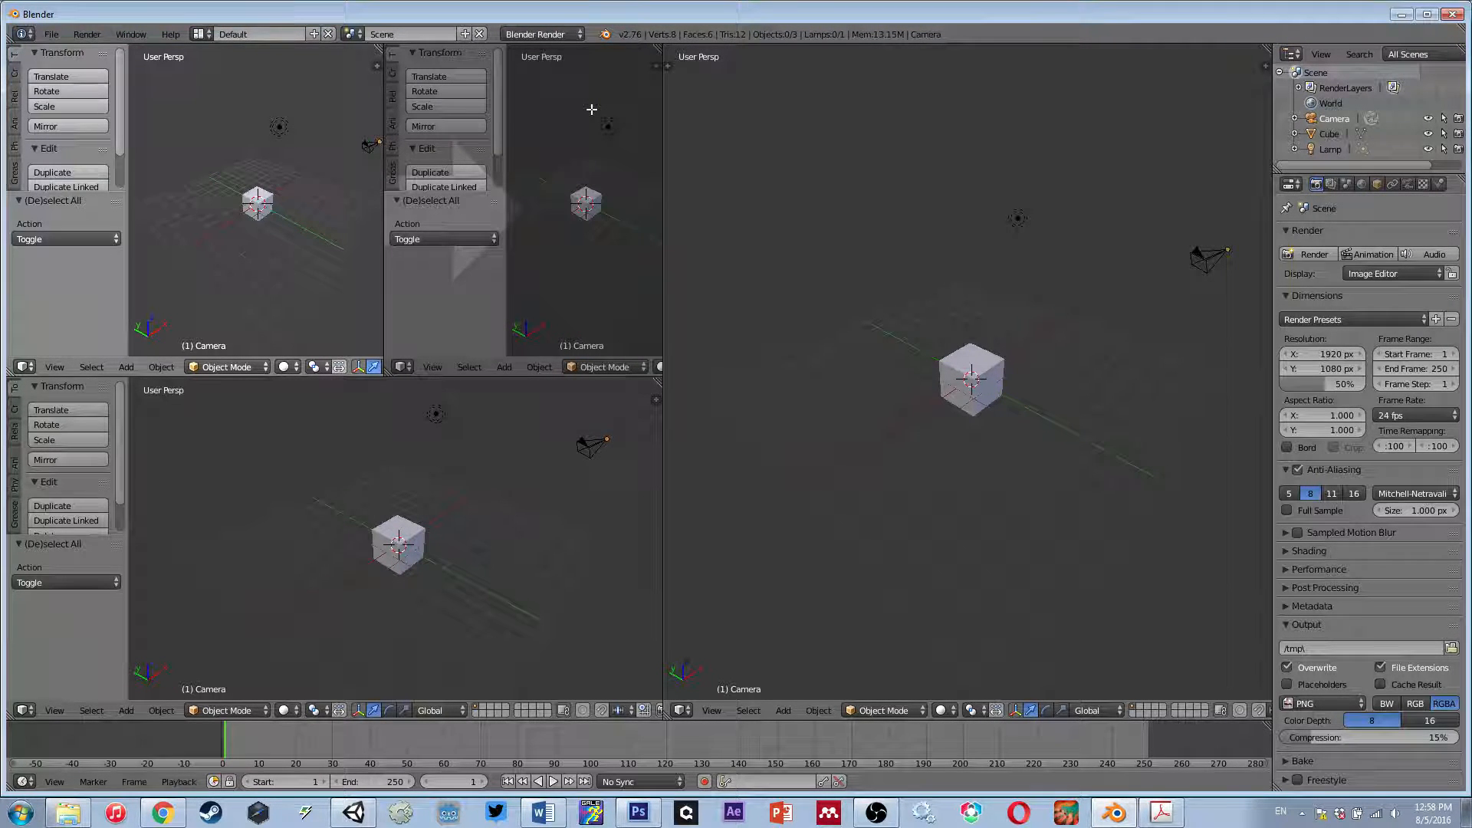
pyautogui.moveTo(591, 109); pyautogui.dragTo(592, 111)
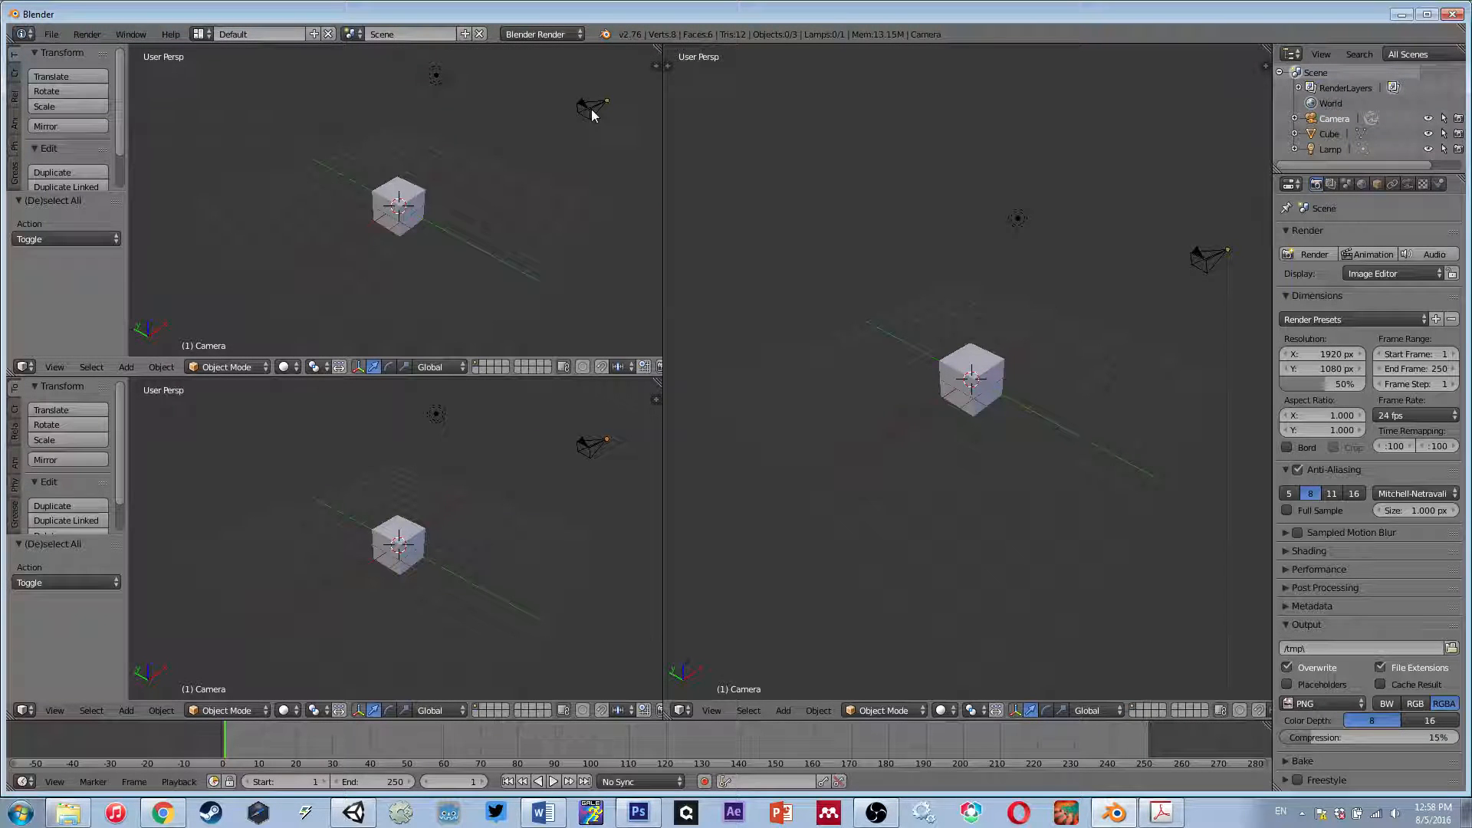
pyautogui.moveTo(655, 382); pyautogui.dragTo(652, 287)
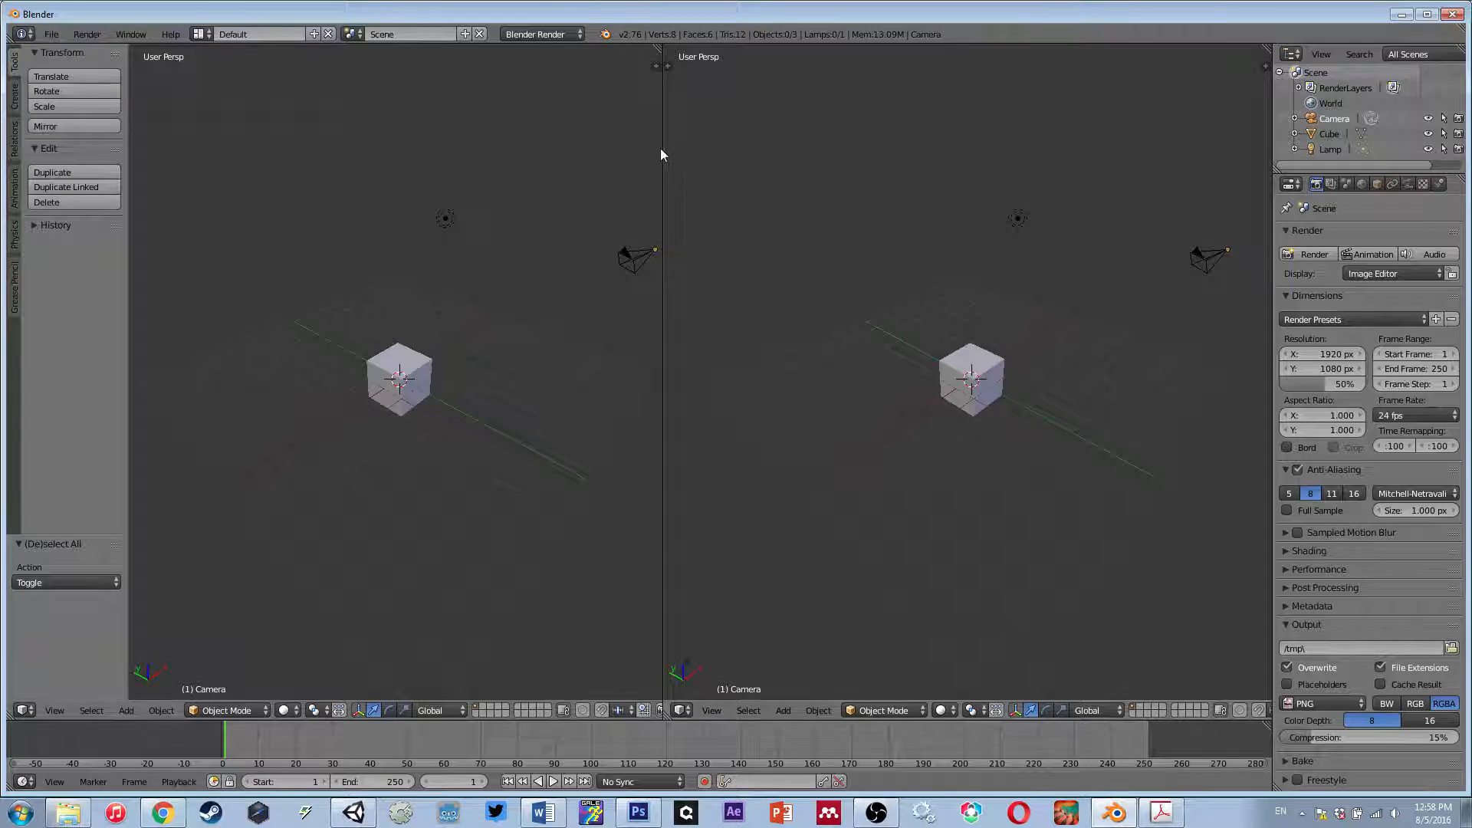
# - Even out the two viewports and set them to orthographic, with the tool-shelf viewport in front view and the other in right view
pyautogui.moveTo(661, 156); pyautogui.dragTo(693, 170)
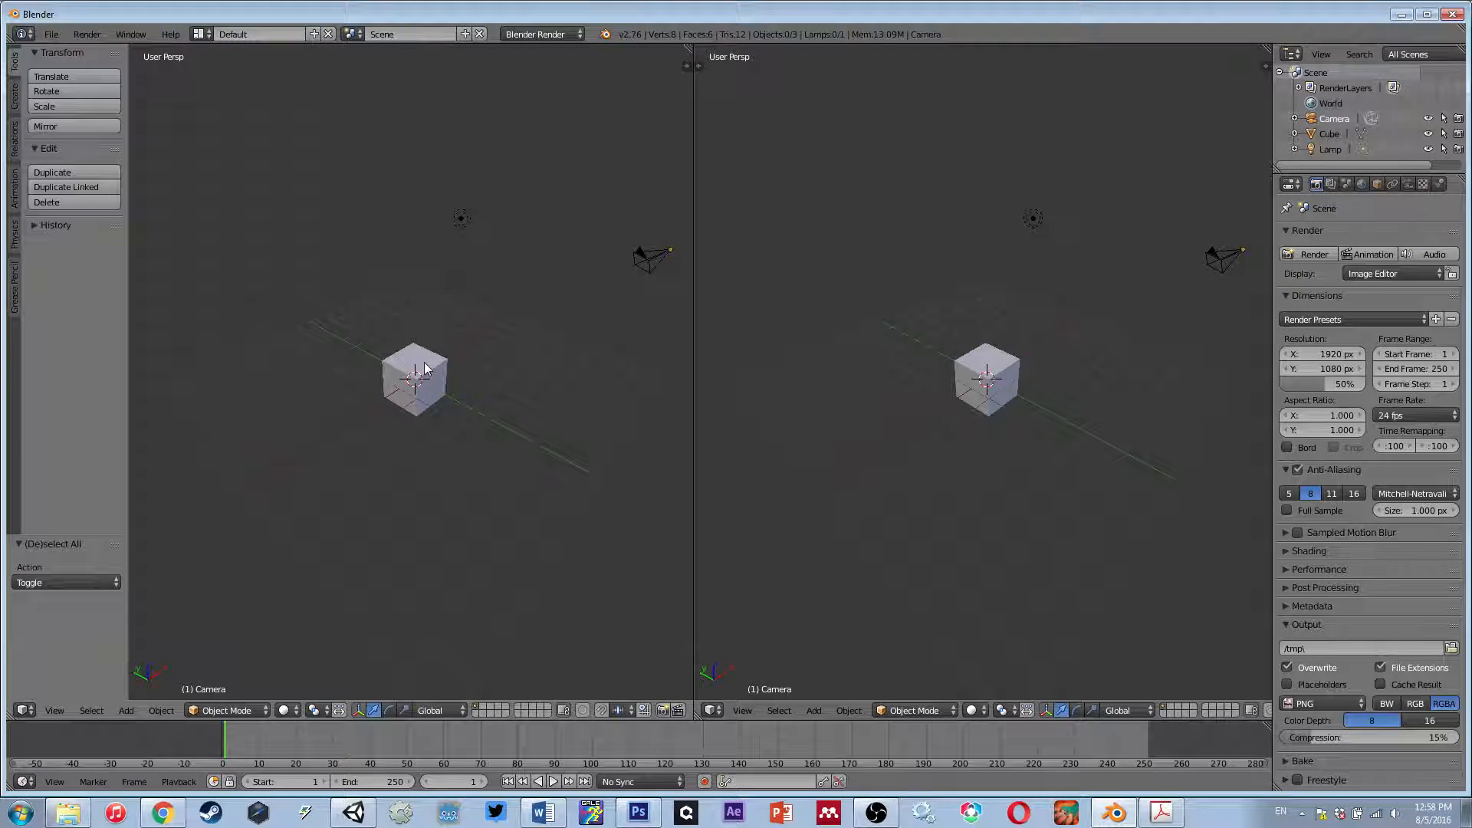
pyautogui.moveTo(427, 368); pyautogui.dragTo(431, 410, button='middle')
pyautogui.scroll(5, 1034, 460)
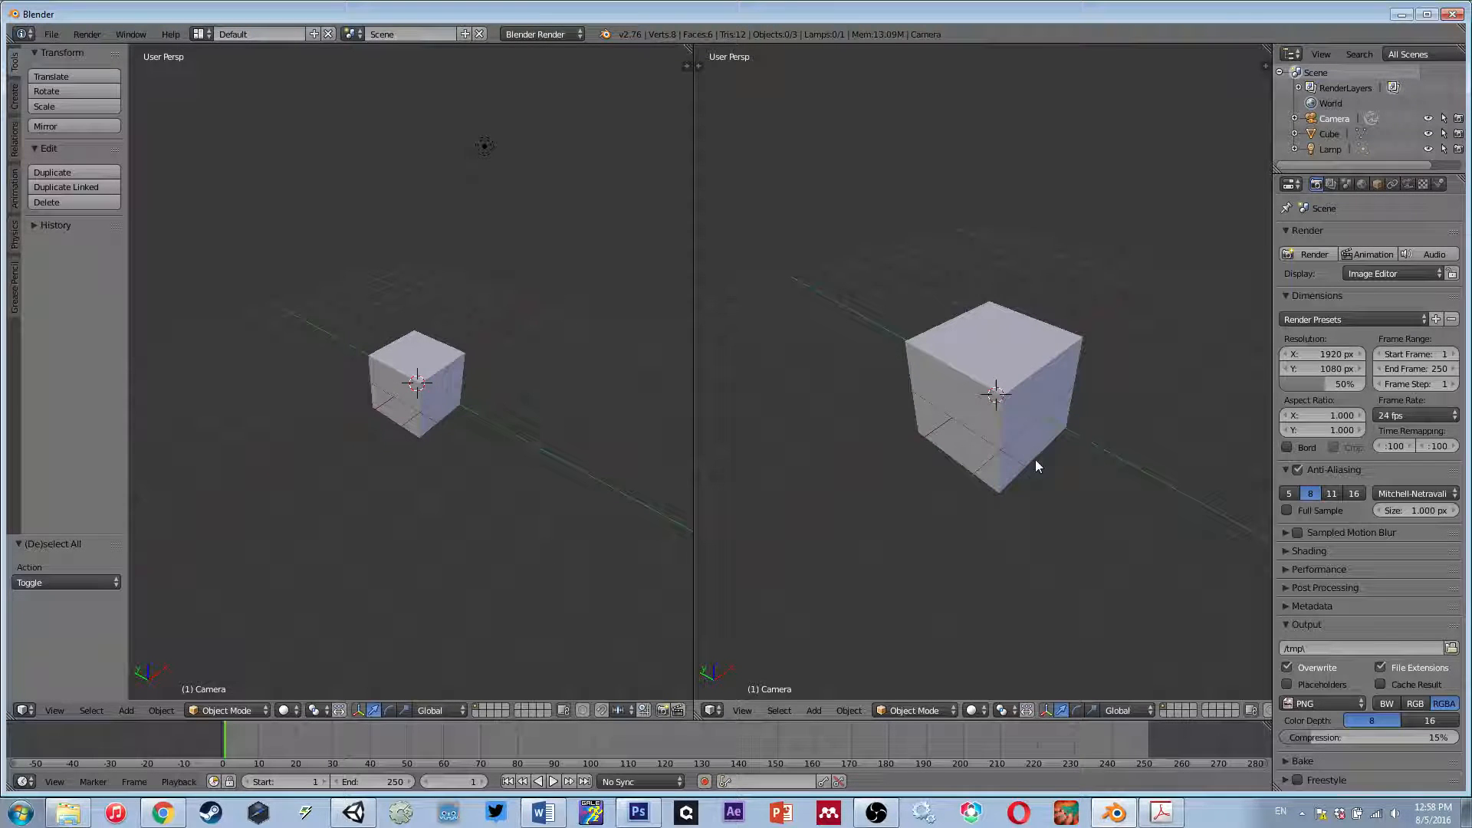
pyautogui.scroll(4, 547, 438)
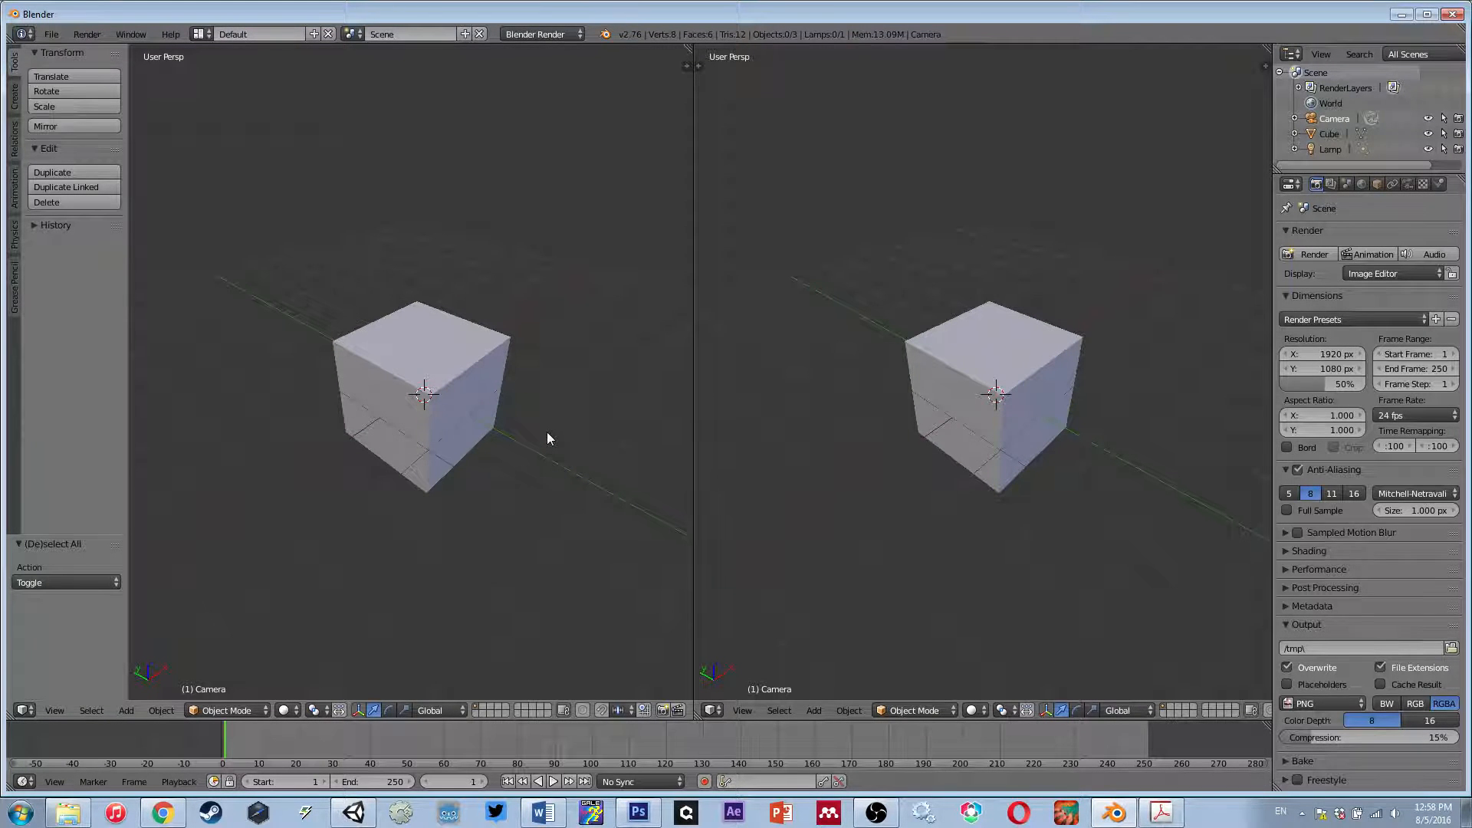
pyautogui.press('KP_5')
pyautogui.press('KP_5')
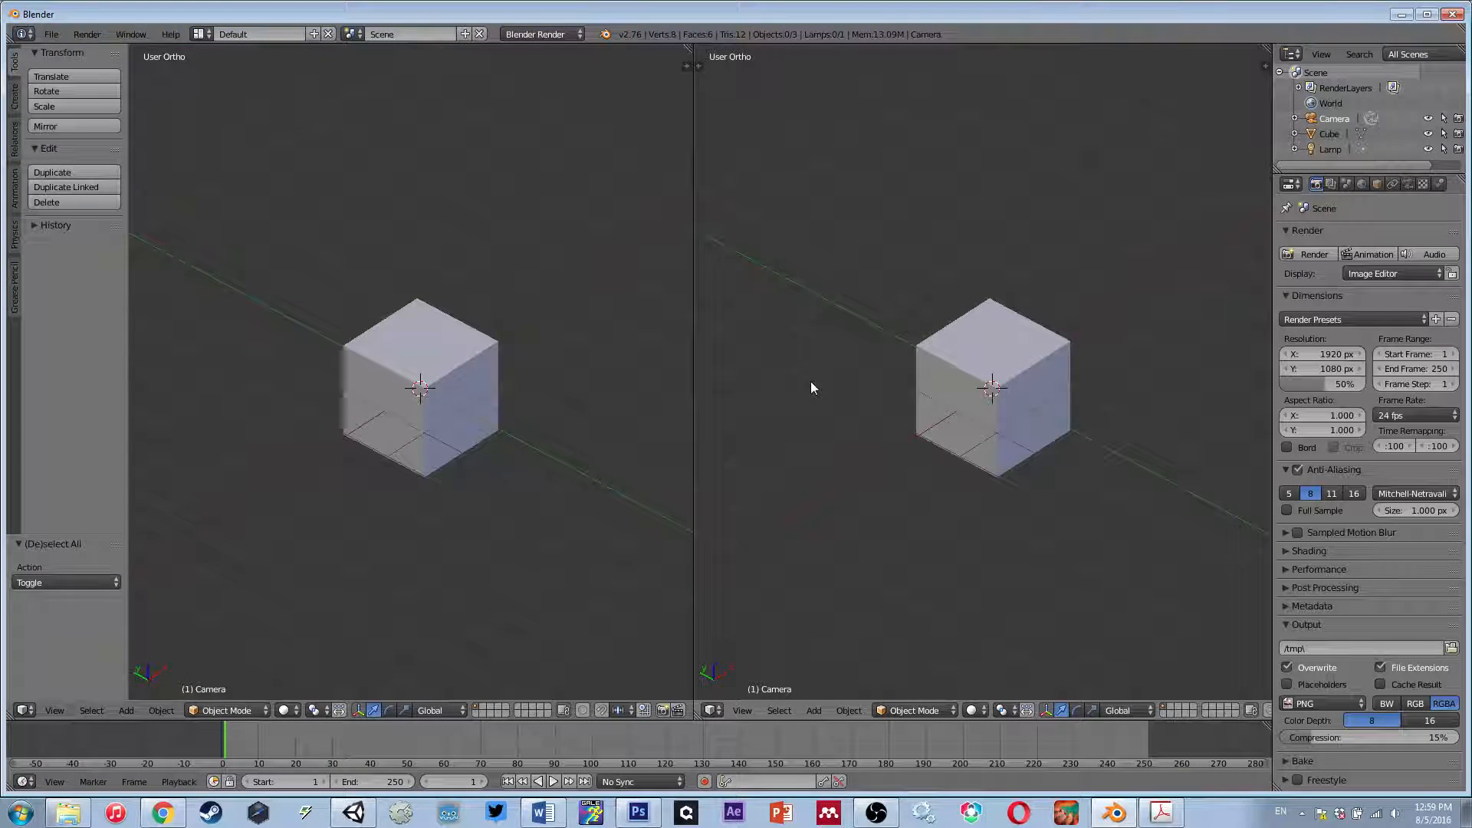
pyautogui.press('KP_3')
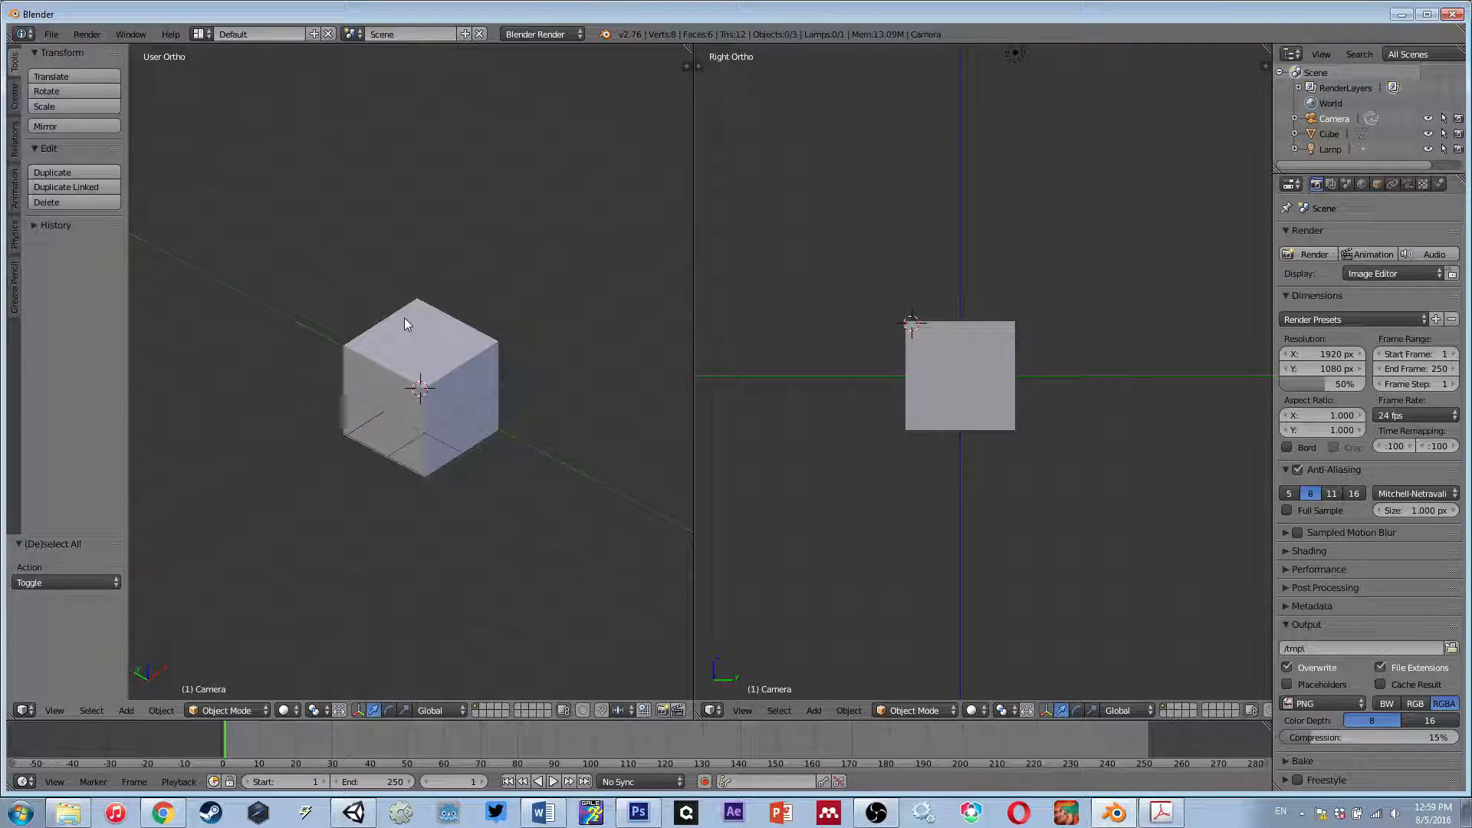
pyautogui.press('KP_1')
pyautogui.scroll(4, 405, 324)
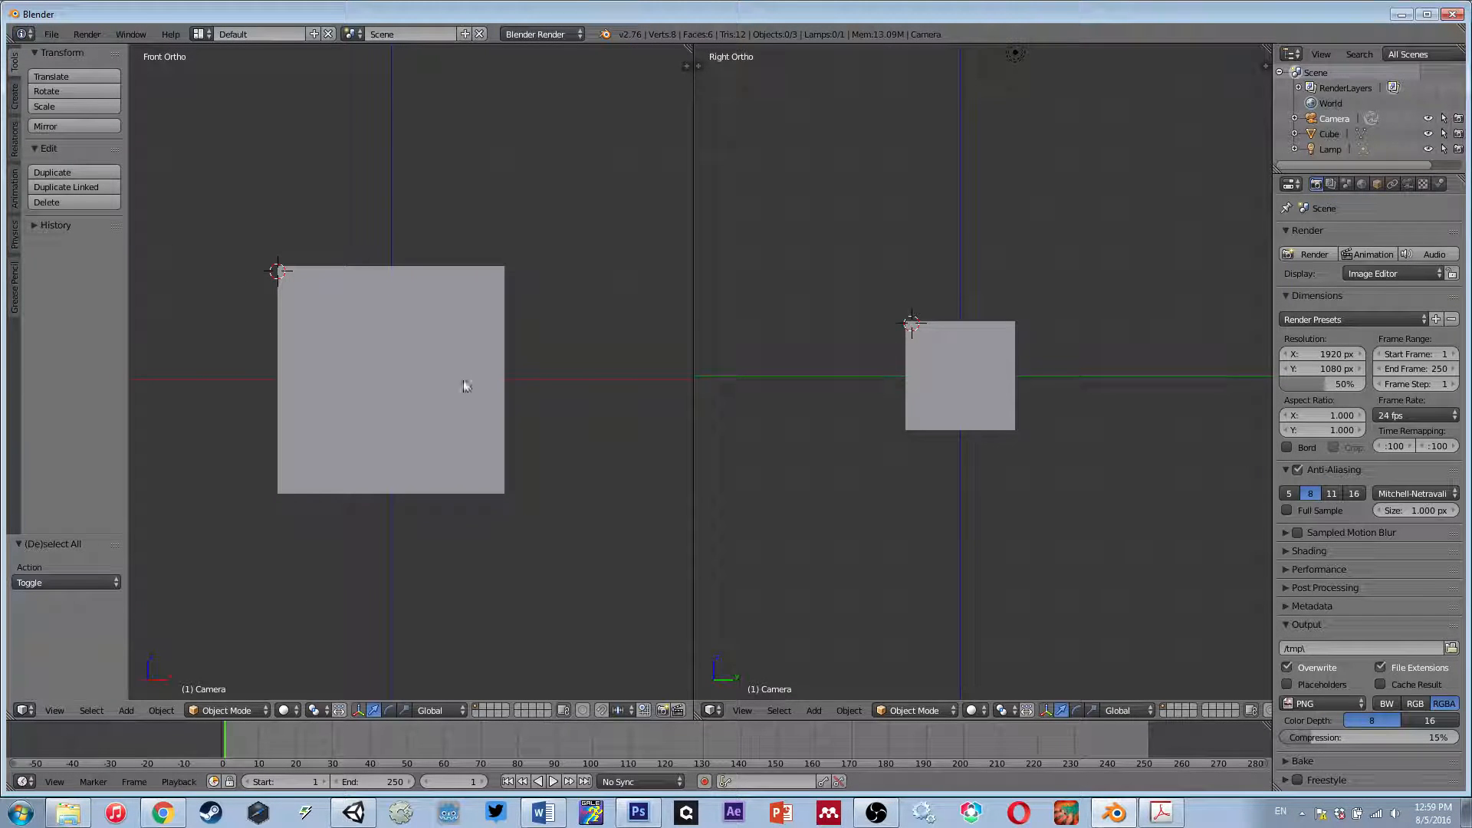
# - Place the 3D cursor at the cube's centre using the front view and the right view
pyautogui.click(387, 378)
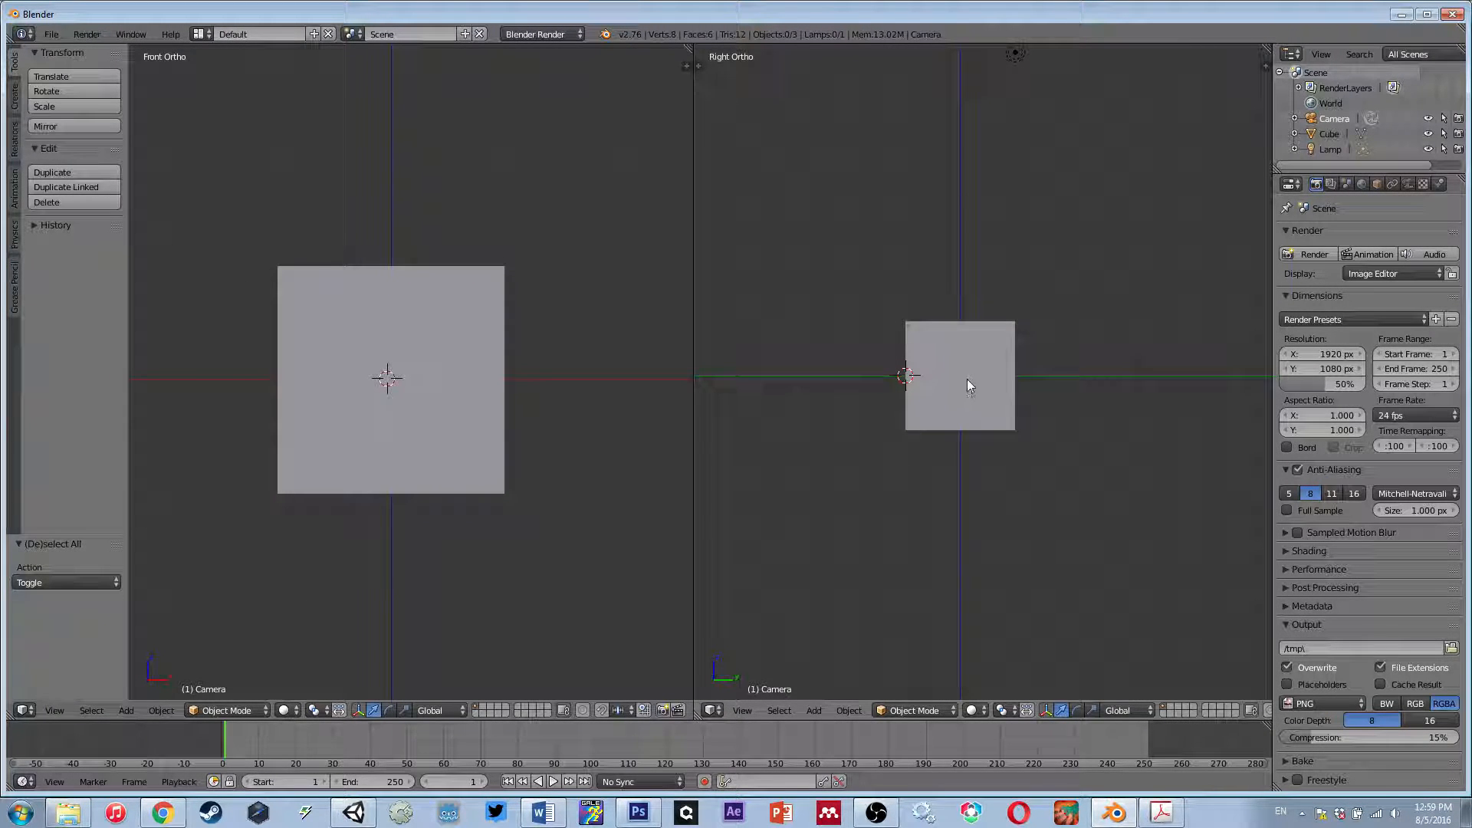
pyautogui.click(959, 374)
# - Place the 3D cursor at various points around the cube in the right view, finishing above the cube just beyond its vertical axis
pyautogui.click(933, 343)
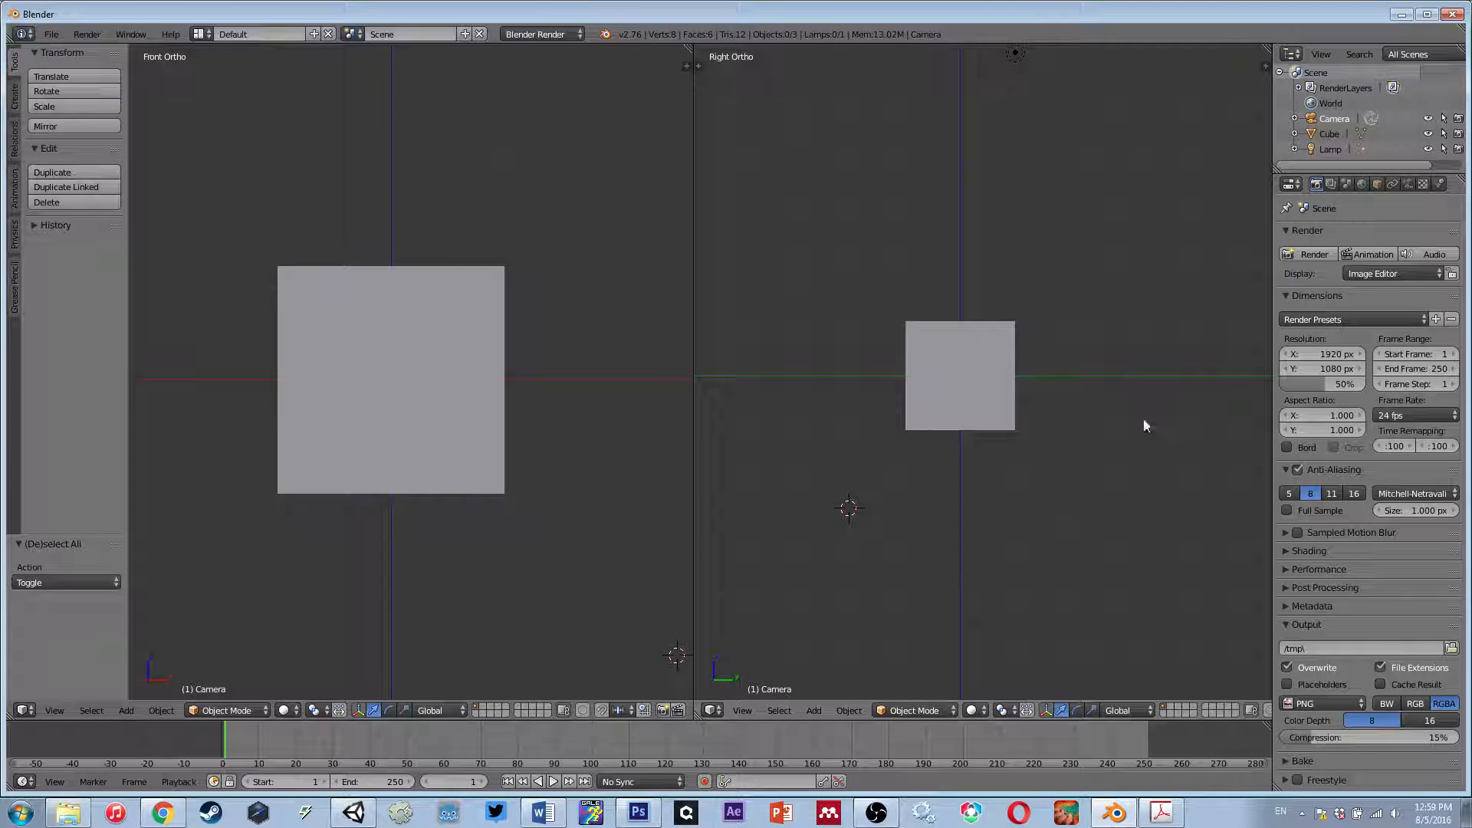
pyautogui.click(864, 348)
pyautogui.click(1084, 460)
pyautogui.click(894, 332)
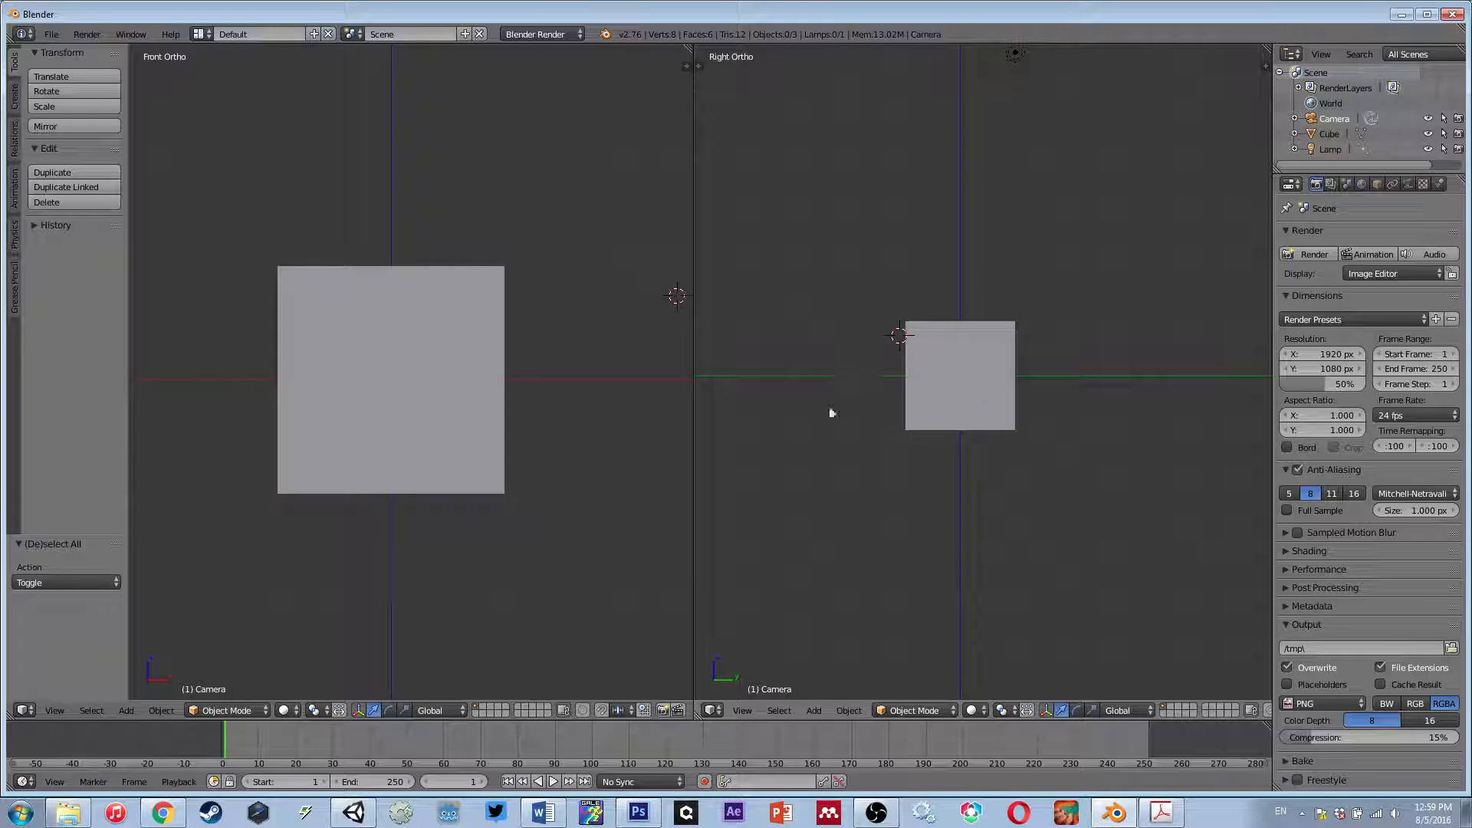
pyautogui.click(1163, 469)
pyautogui.click(874, 240)
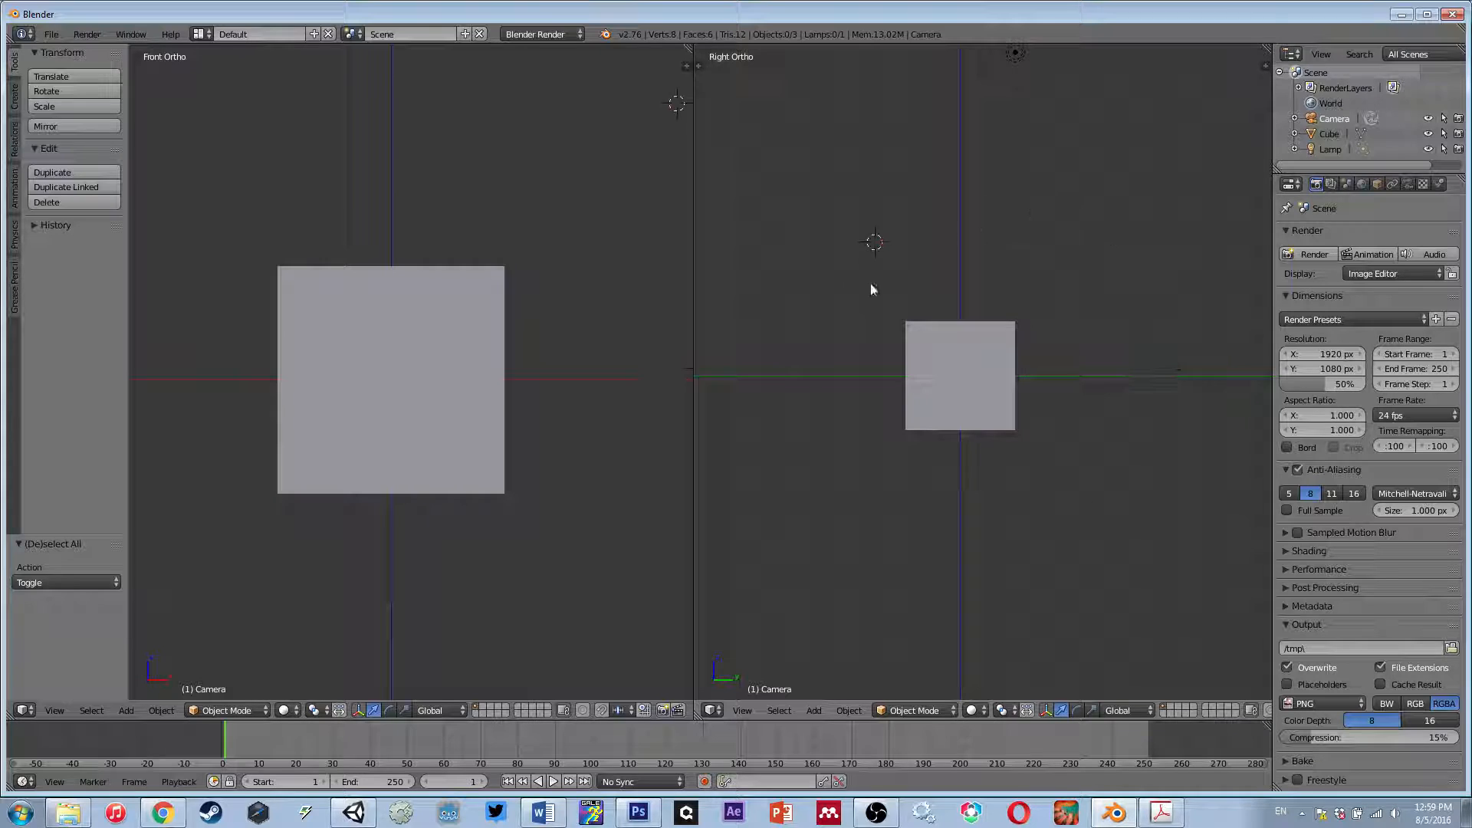
pyautogui.click(1107, 179)
pyautogui.click(818, 482)
pyautogui.click(809, 228)
pyautogui.click(1168, 181)
pyautogui.click(1114, 353)
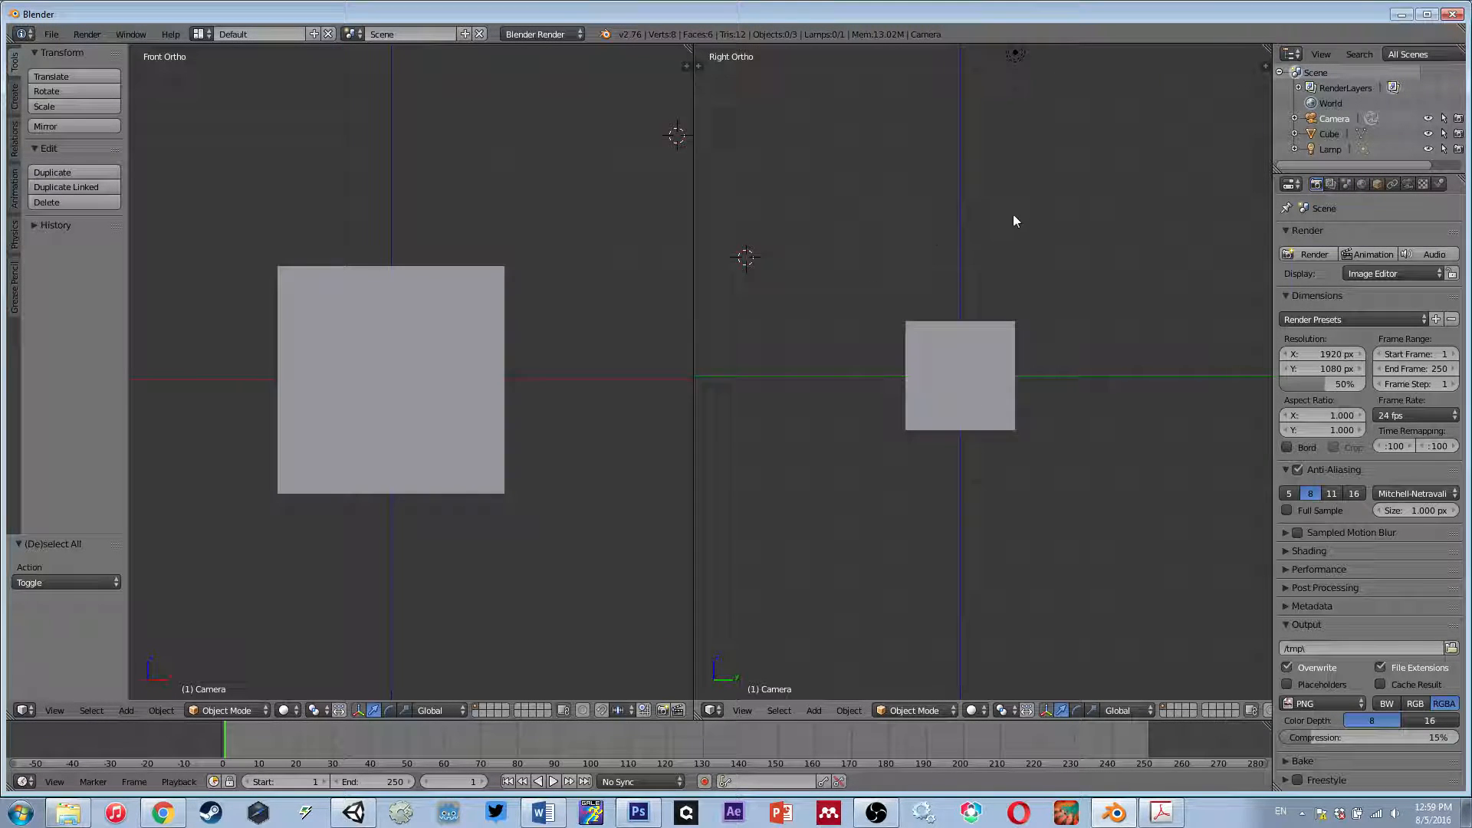
pyautogui.click(1025, 213)
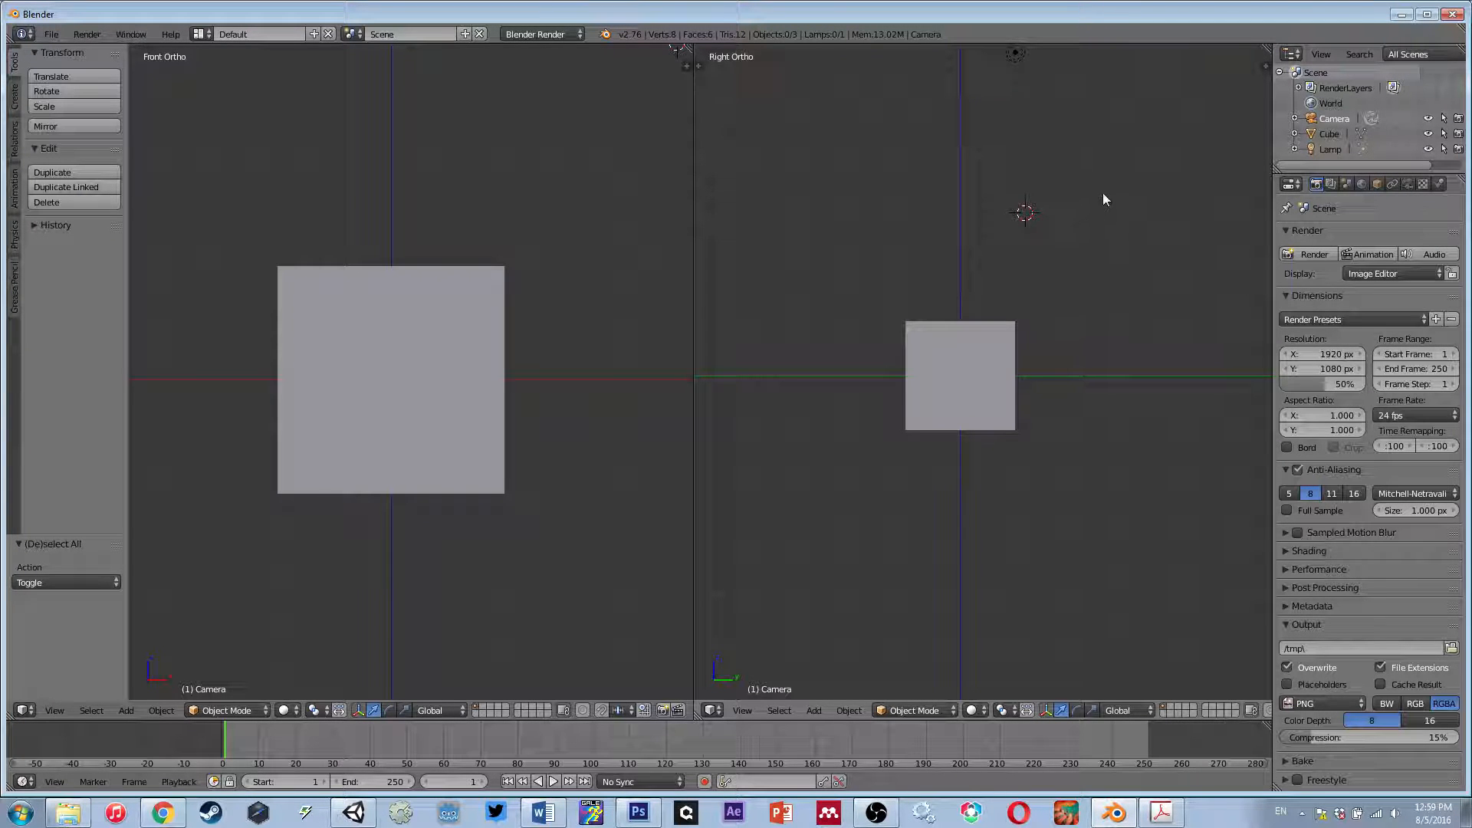
pyautogui.keyDown('shift'); pyautogui.moveTo(453, 357); pyautogui.dragTo(498, 342, button='middle'); pyautogui.keyUp('shift')
pyautogui.scroll(1, 1055, 241)
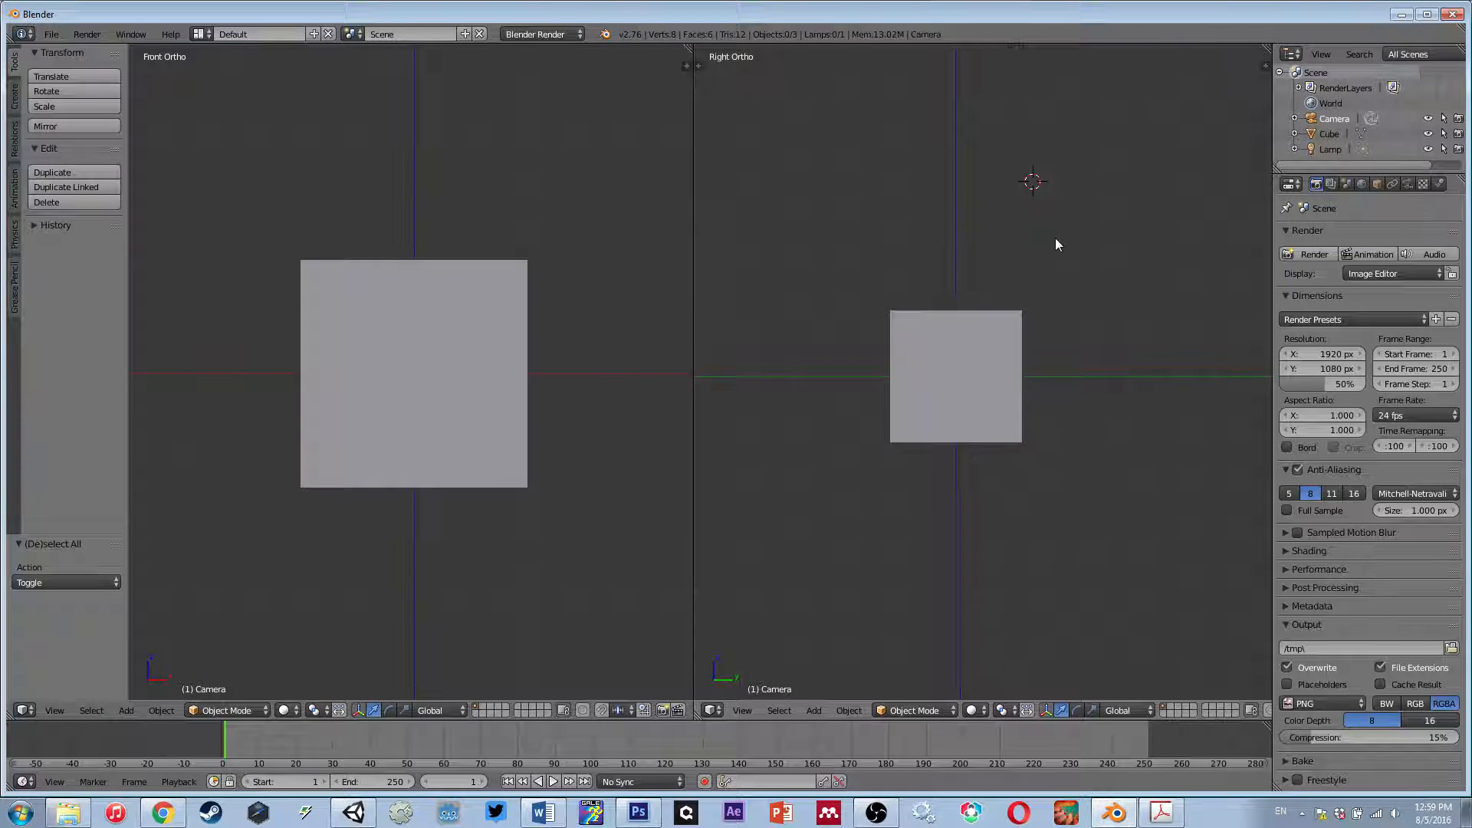
# - Add a Monkey mesh at the 3D cursor above the cube
pyautogui.scroll(-2, 1055, 238)
pyautogui.keyDown('shift'); pyautogui.moveTo(1052, 236); pyautogui.dragTo(1051, 274, button='middle'); pyautogui.keyUp('shift')
pyautogui.scroll(2, 1052, 274)
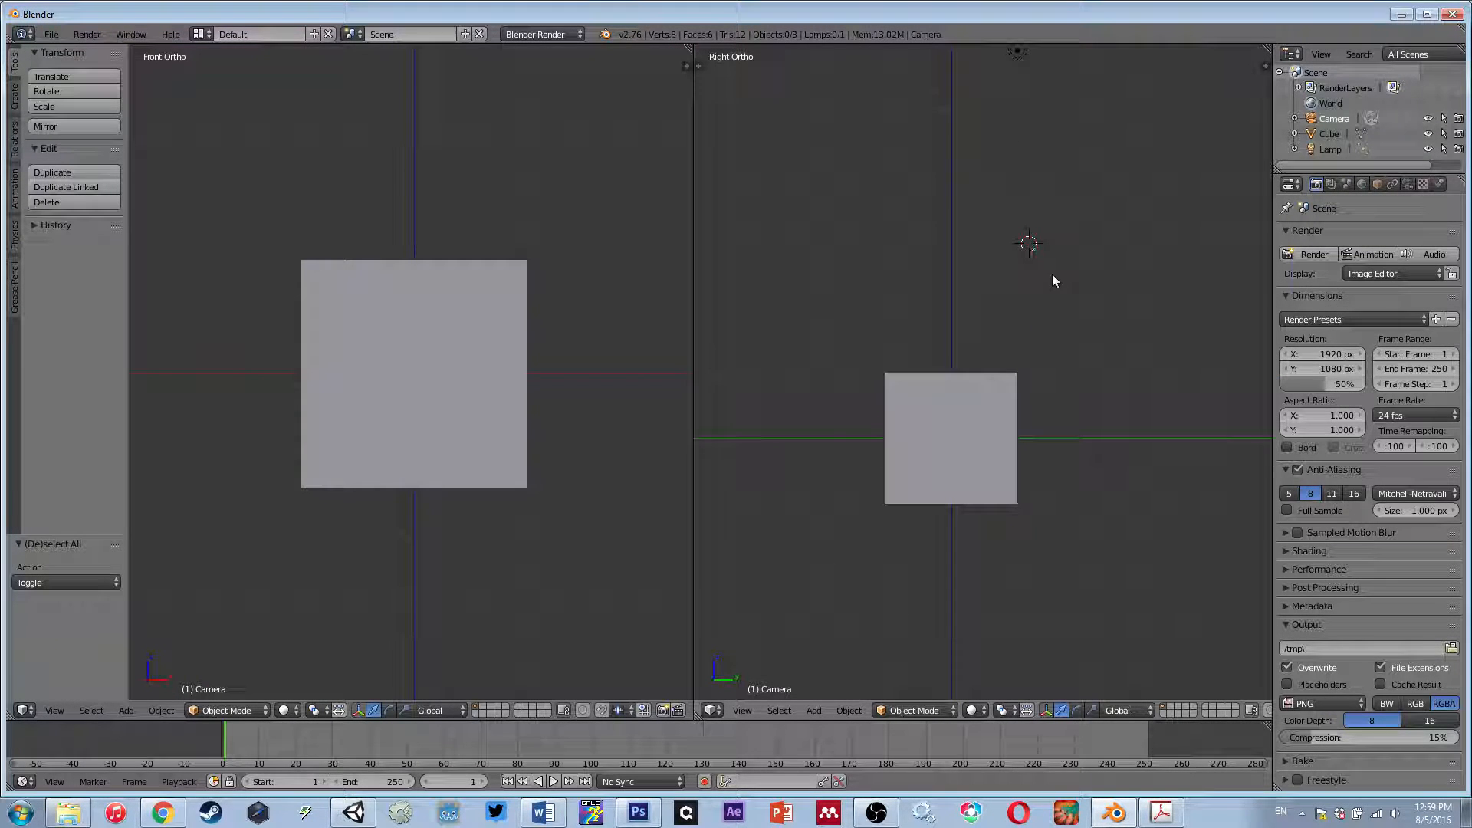
pyautogui.scroll(2, 1051, 273)
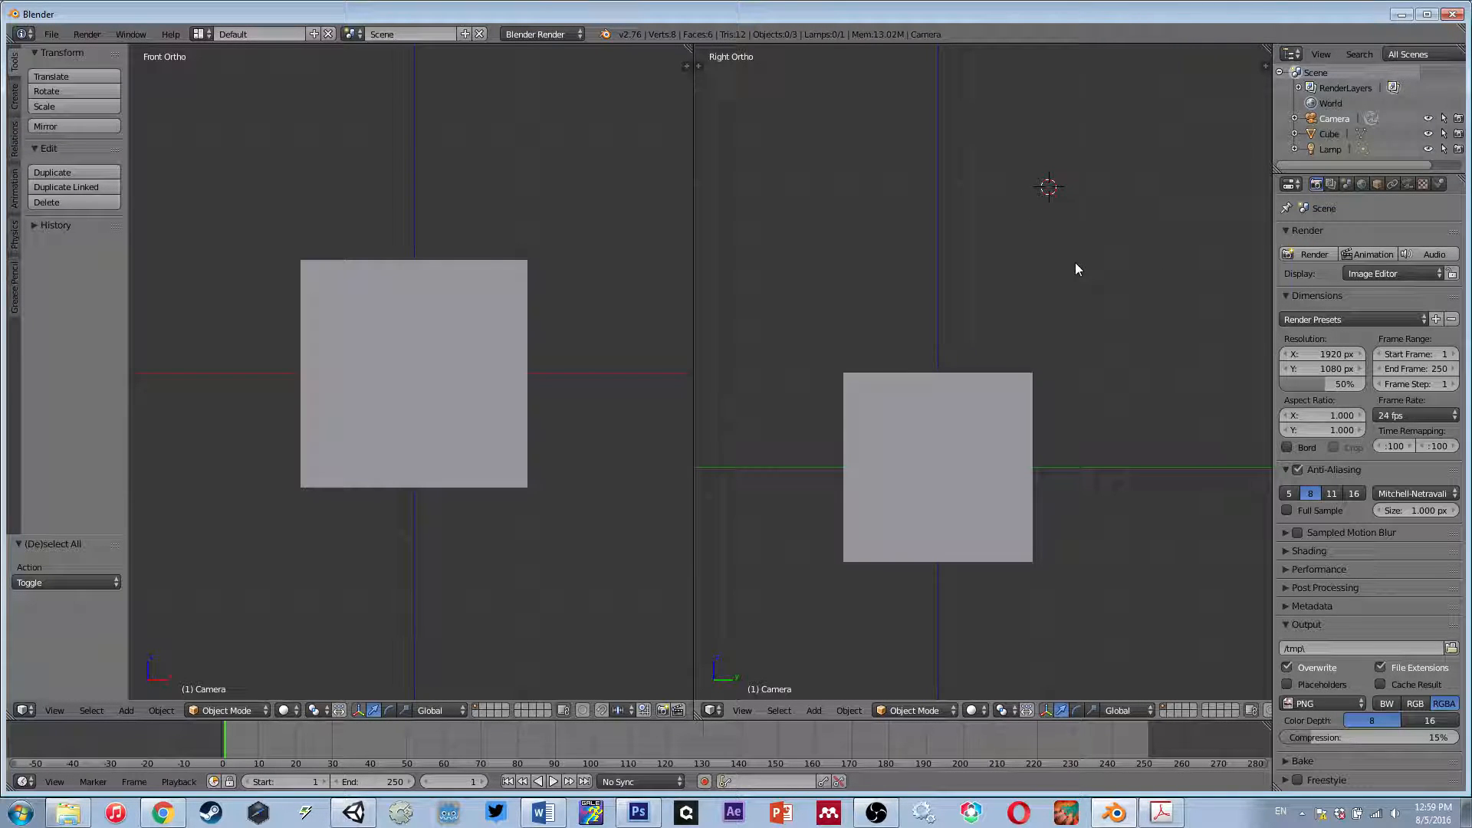
pyautogui.hotkey('shift', 'a')
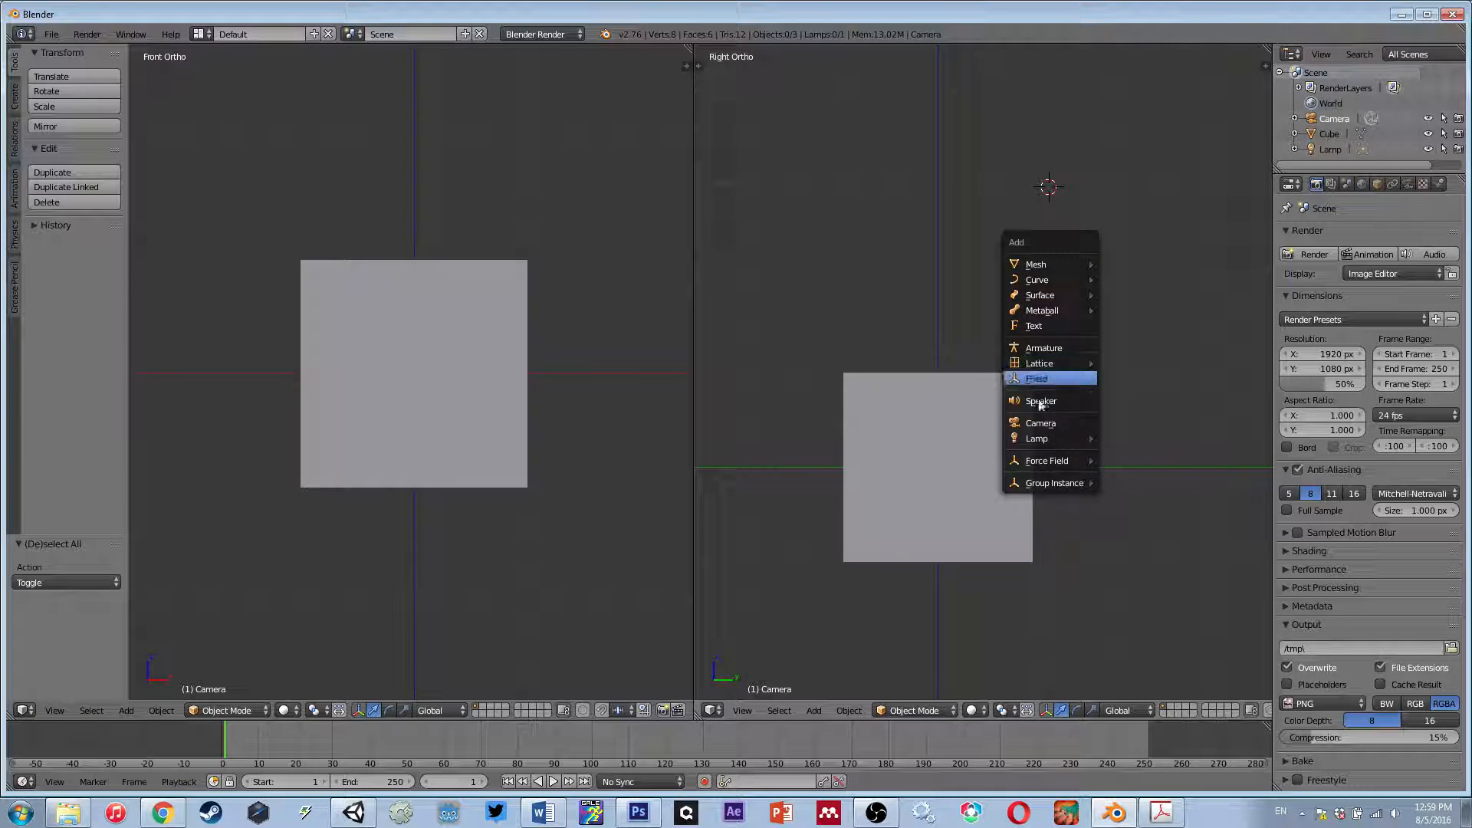
pyautogui.moveTo(1043, 270)
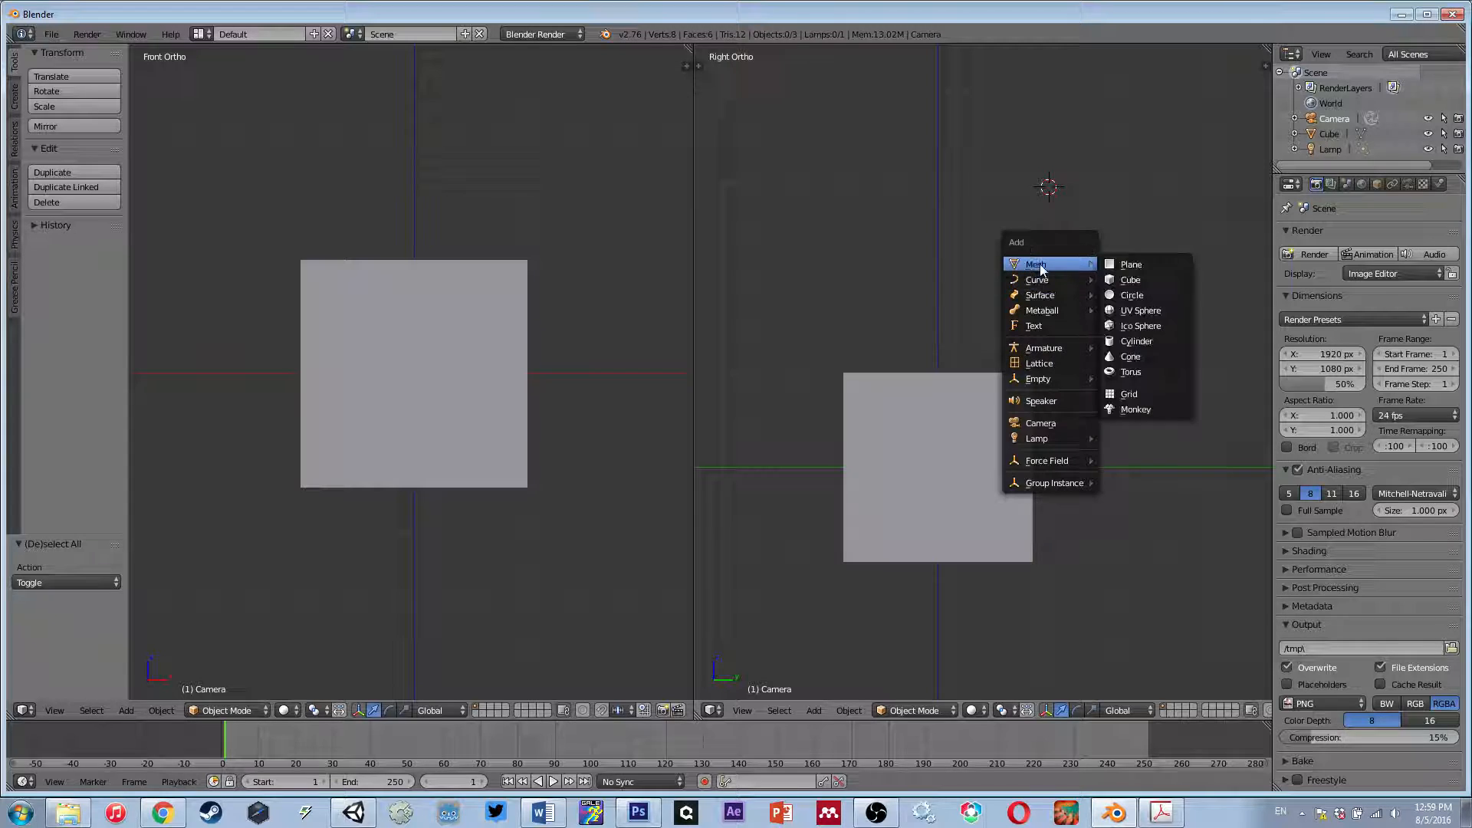
pyautogui.click(1134, 409)
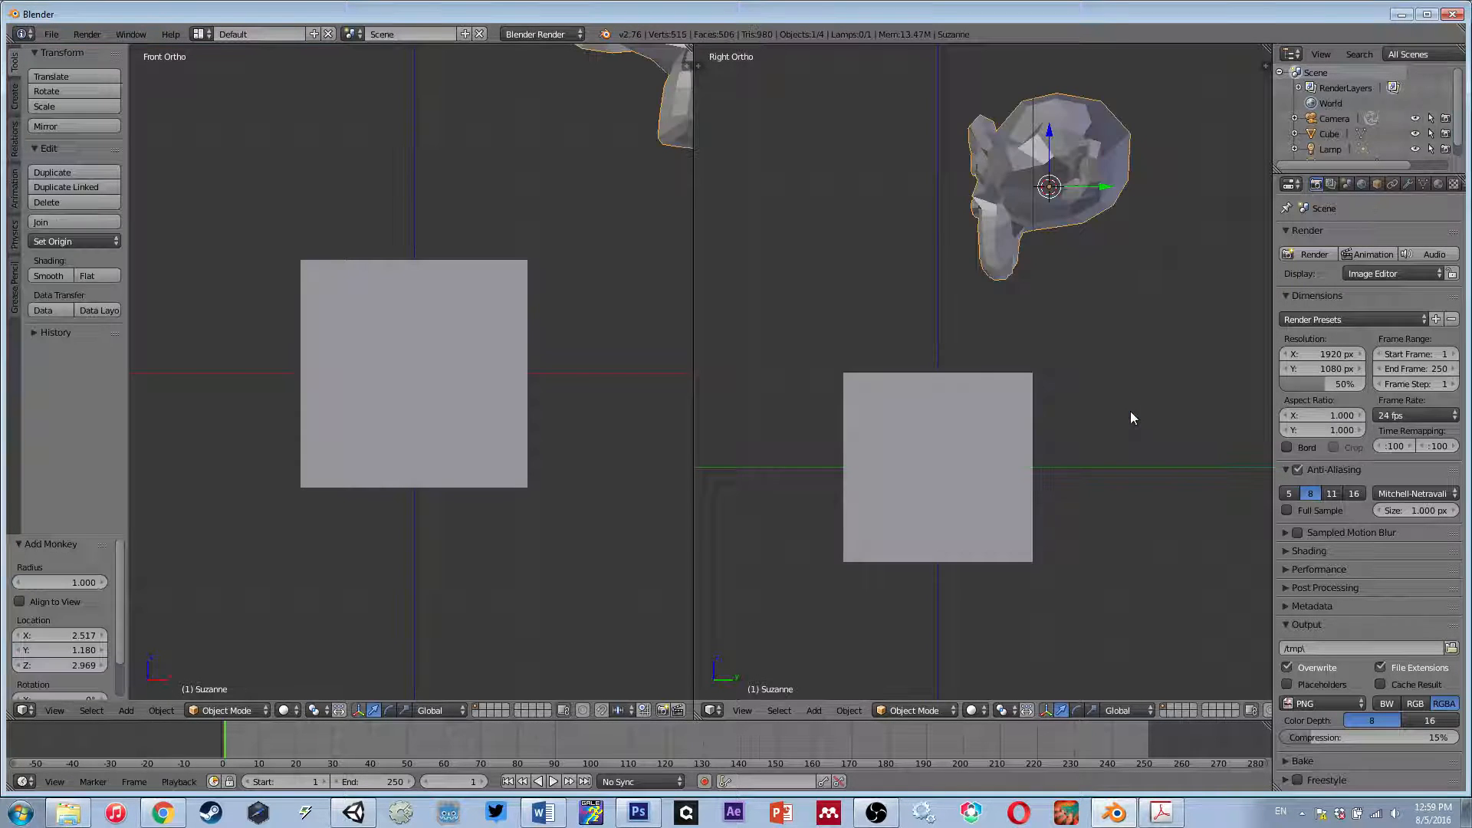
# - Rotate the monkey head about 59 degrees around the global Z axis
pyautogui.scroll(-1, 1039, 223)
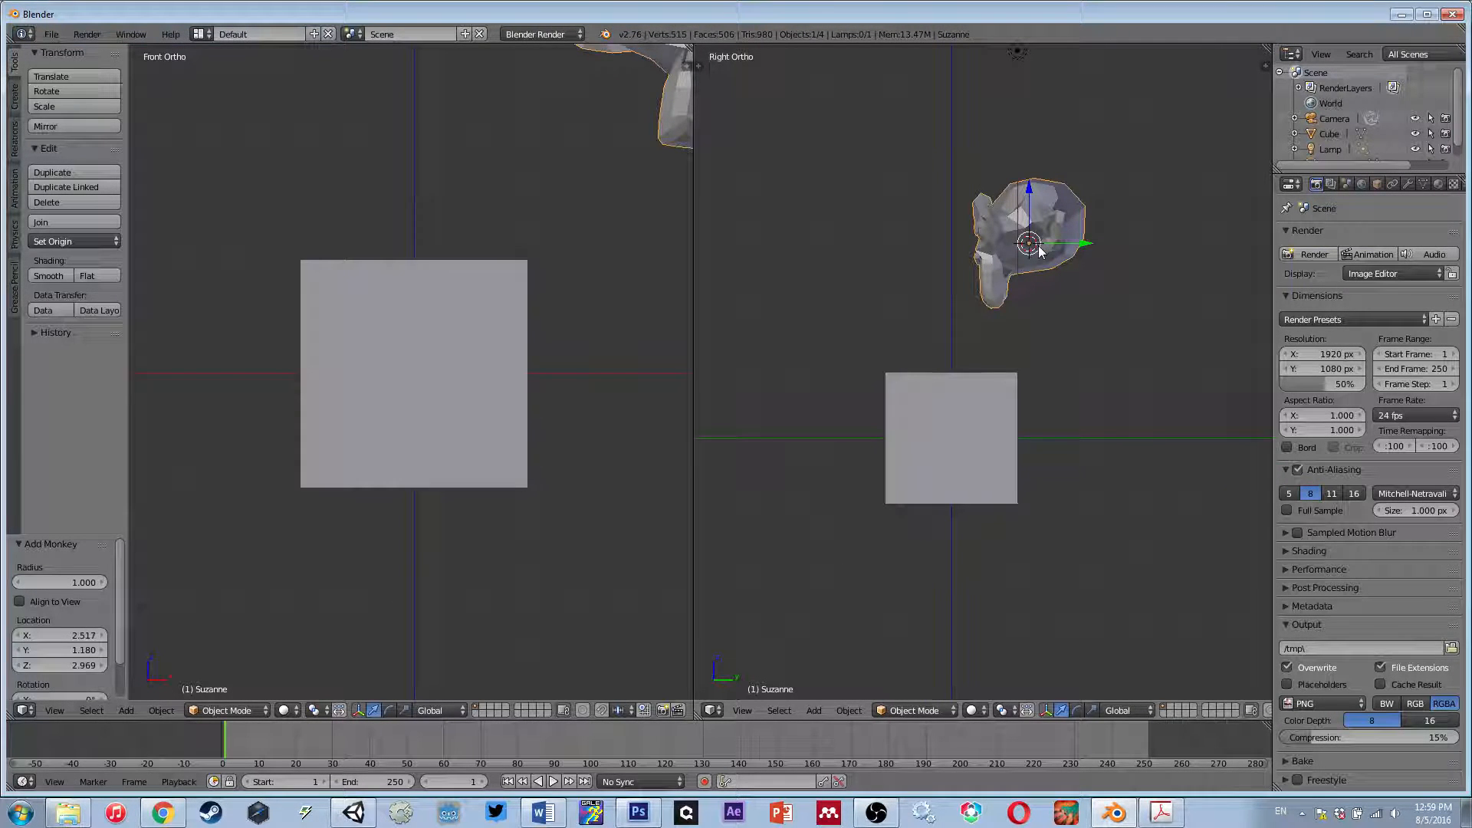
pyautogui.press('r')
pyautogui.press('z')
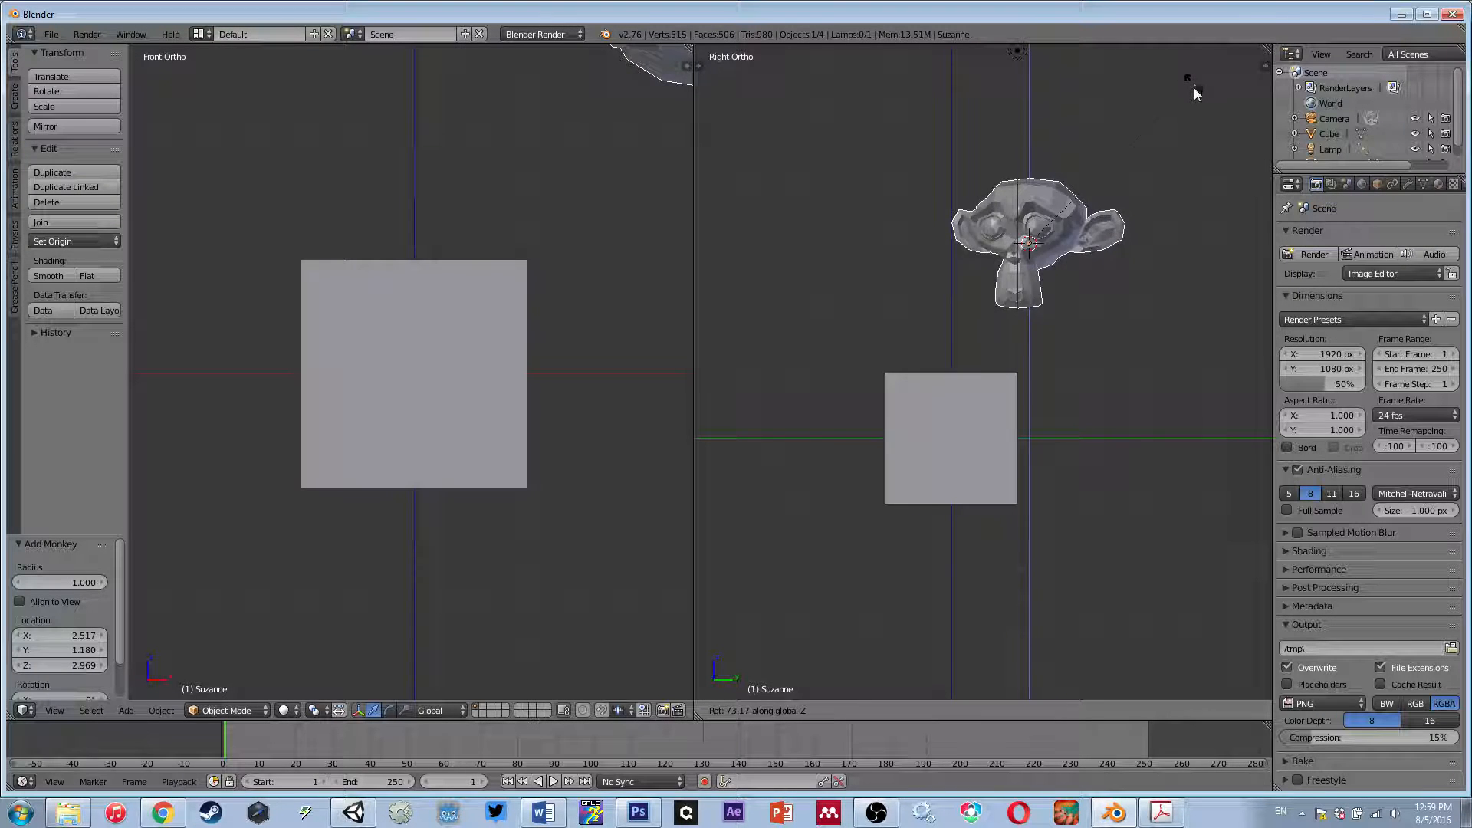
pyautogui.click(1199, 150)
pyautogui.scroll(3, 1120, 240)
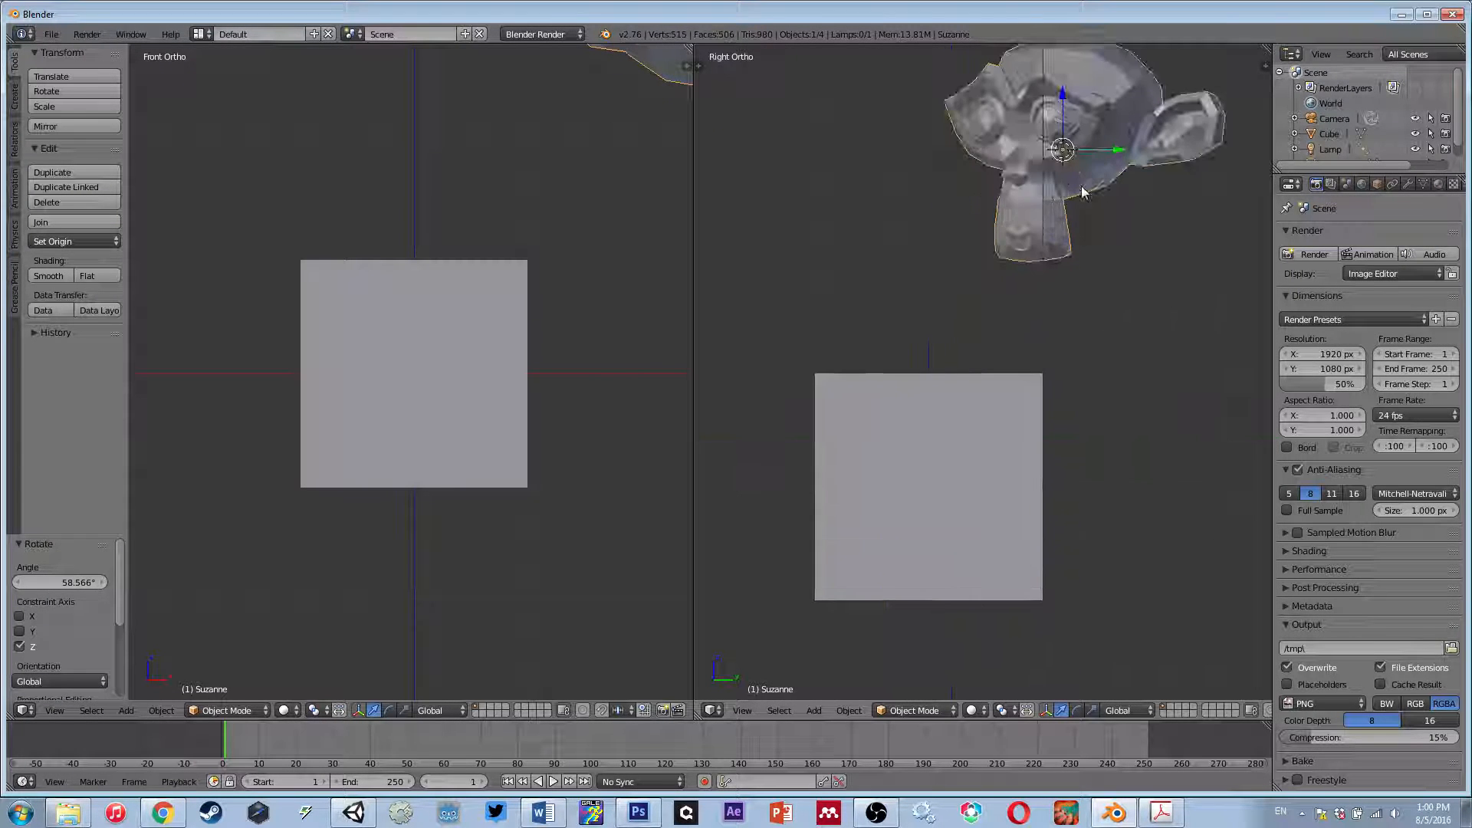
pyautogui.scroll(-2, 1083, 191)
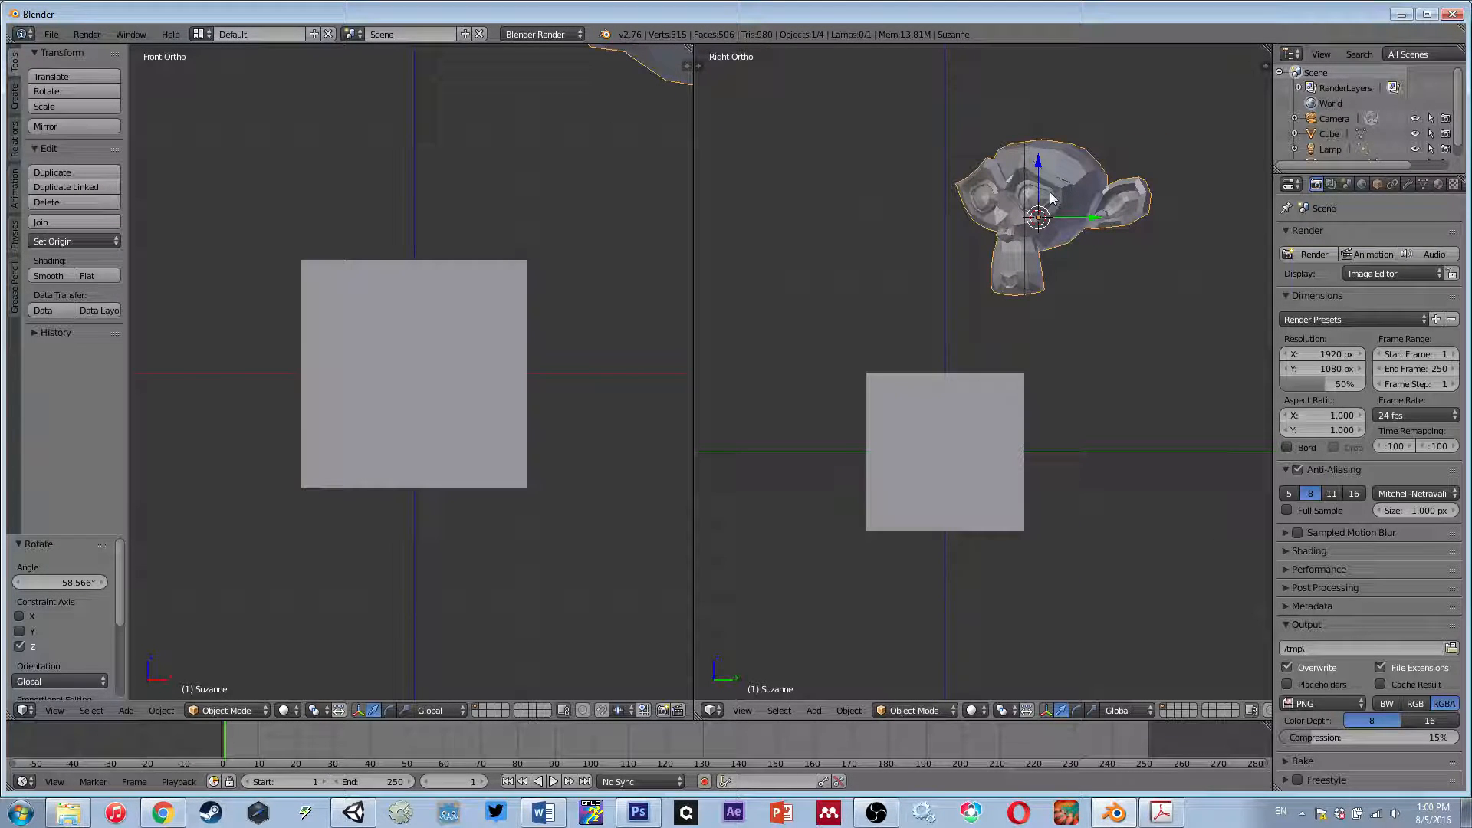
pyautogui.scroll(-3, 407, 176)
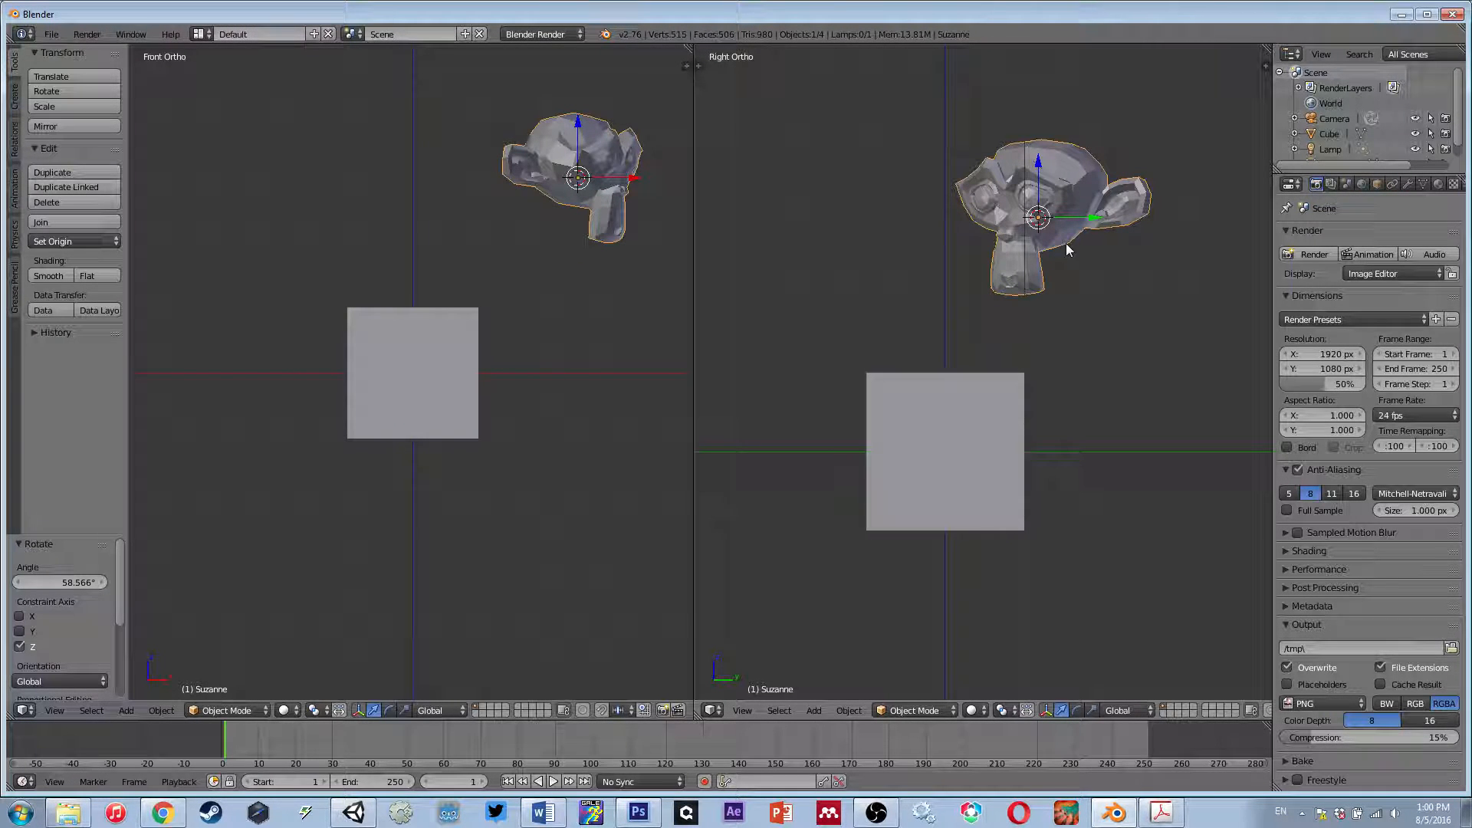
pyautogui.scroll(1, 1067, 251)
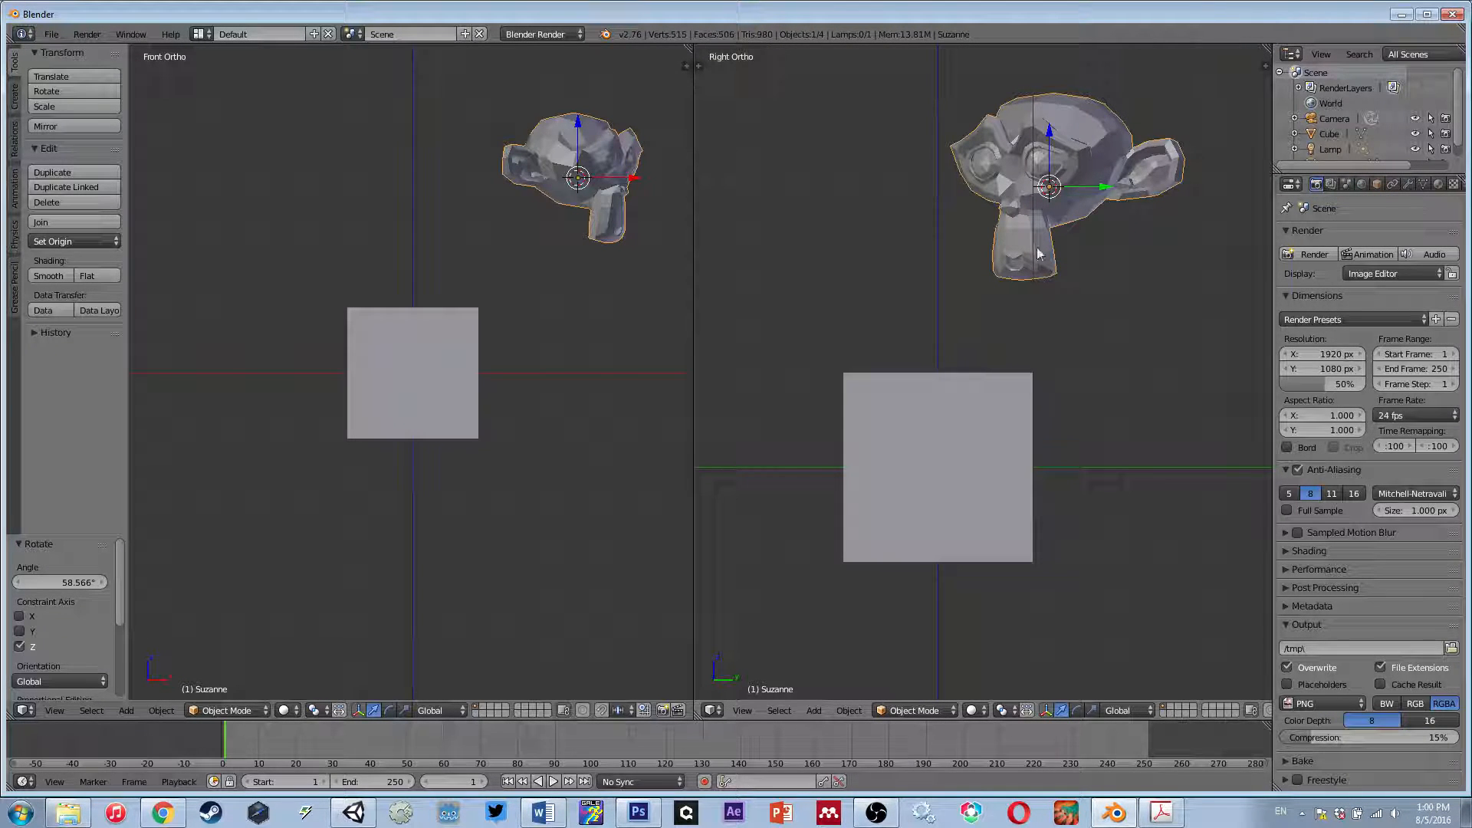
# - Switch the selection to the cube and back to the monkey head
pyautogui.rightClick(970, 430)
pyautogui.hotkey('ctrl', 'z')
pyautogui.rightClick(951, 406)
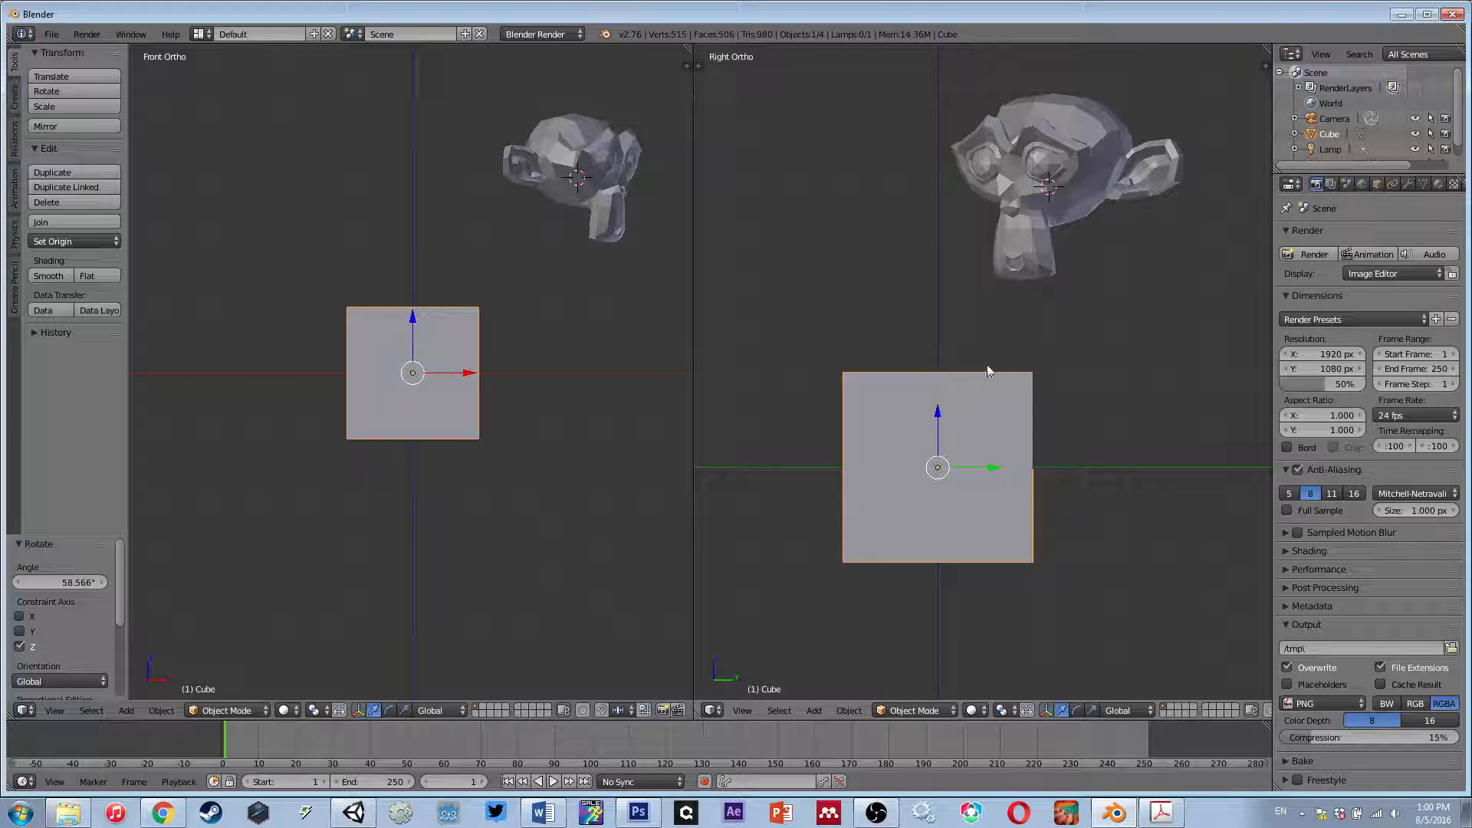
pyautogui.rightClick(1076, 176)
pyautogui.hotkey('shift', 'a')
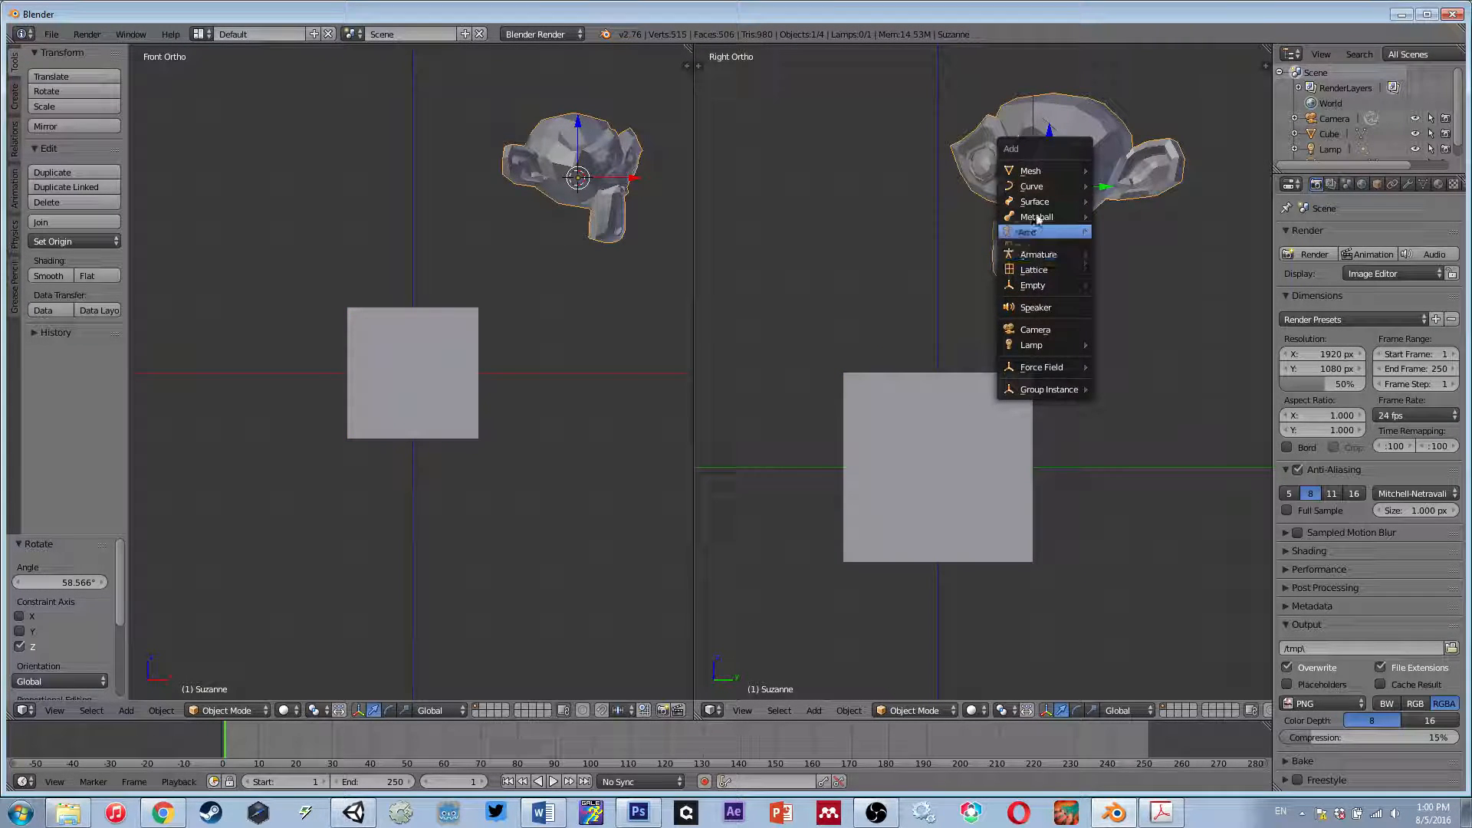
pyautogui.moveTo(1043, 255)
pyautogui.moveTo(1036, 172)
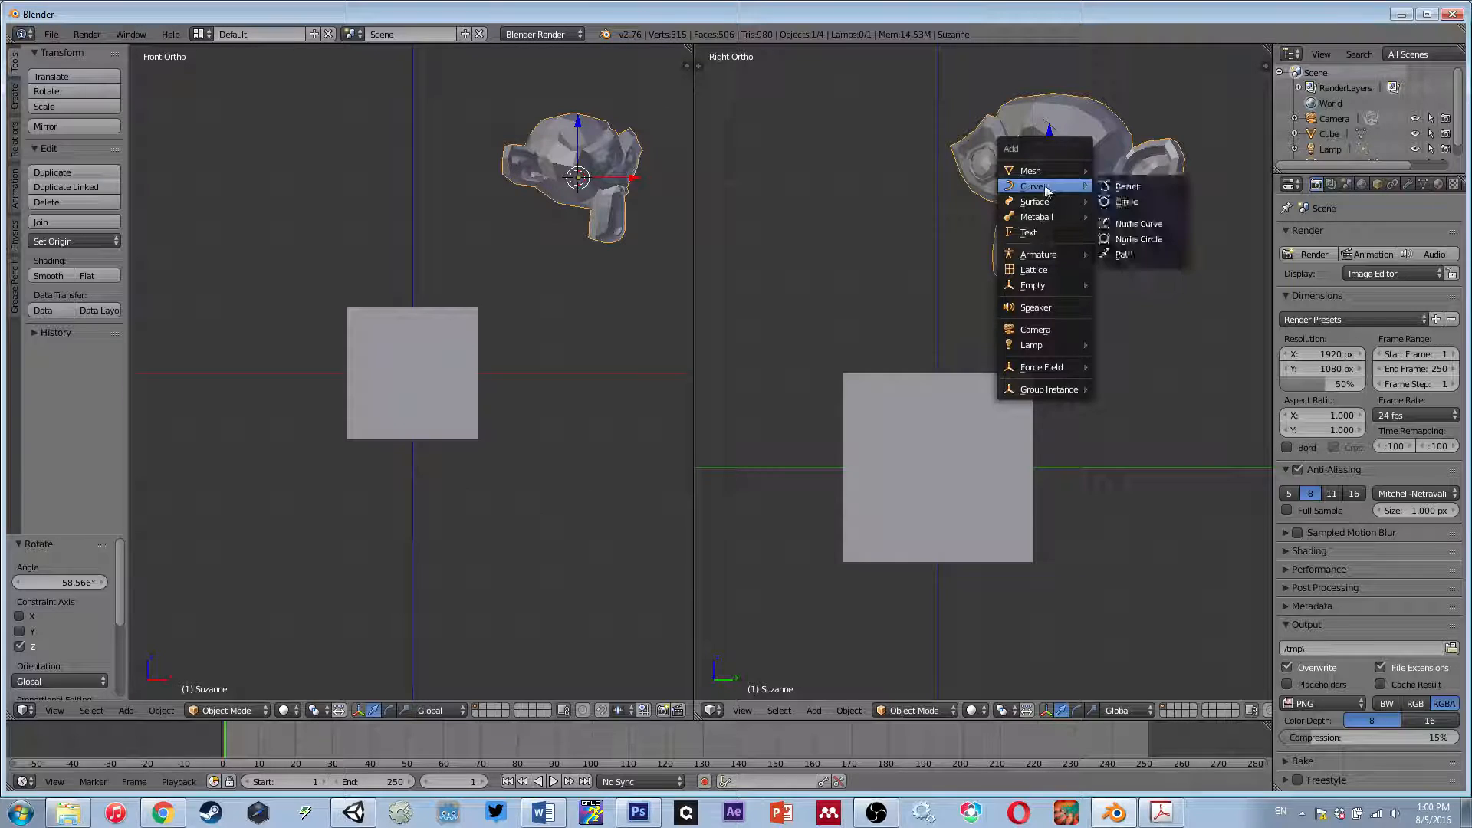
pyautogui.moveTo(1038, 222)
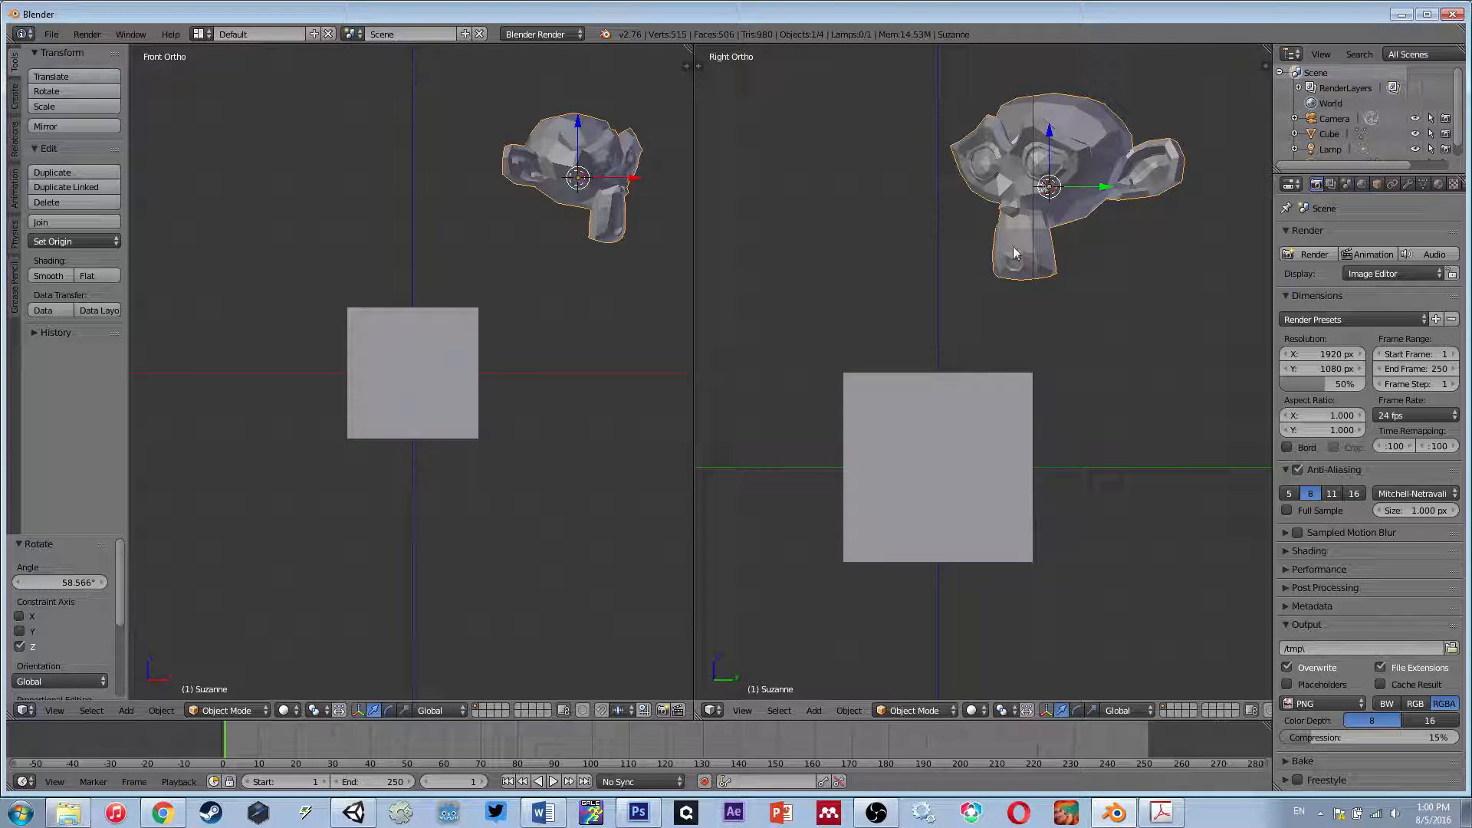
# - Alternate the selection repeatedly between the cube and the monkey head, finishing with the cube selected
pyautogui.rightClick(985, 442)
pyautogui.rightClick(1049, 190)
pyautogui.rightClick(983, 451)
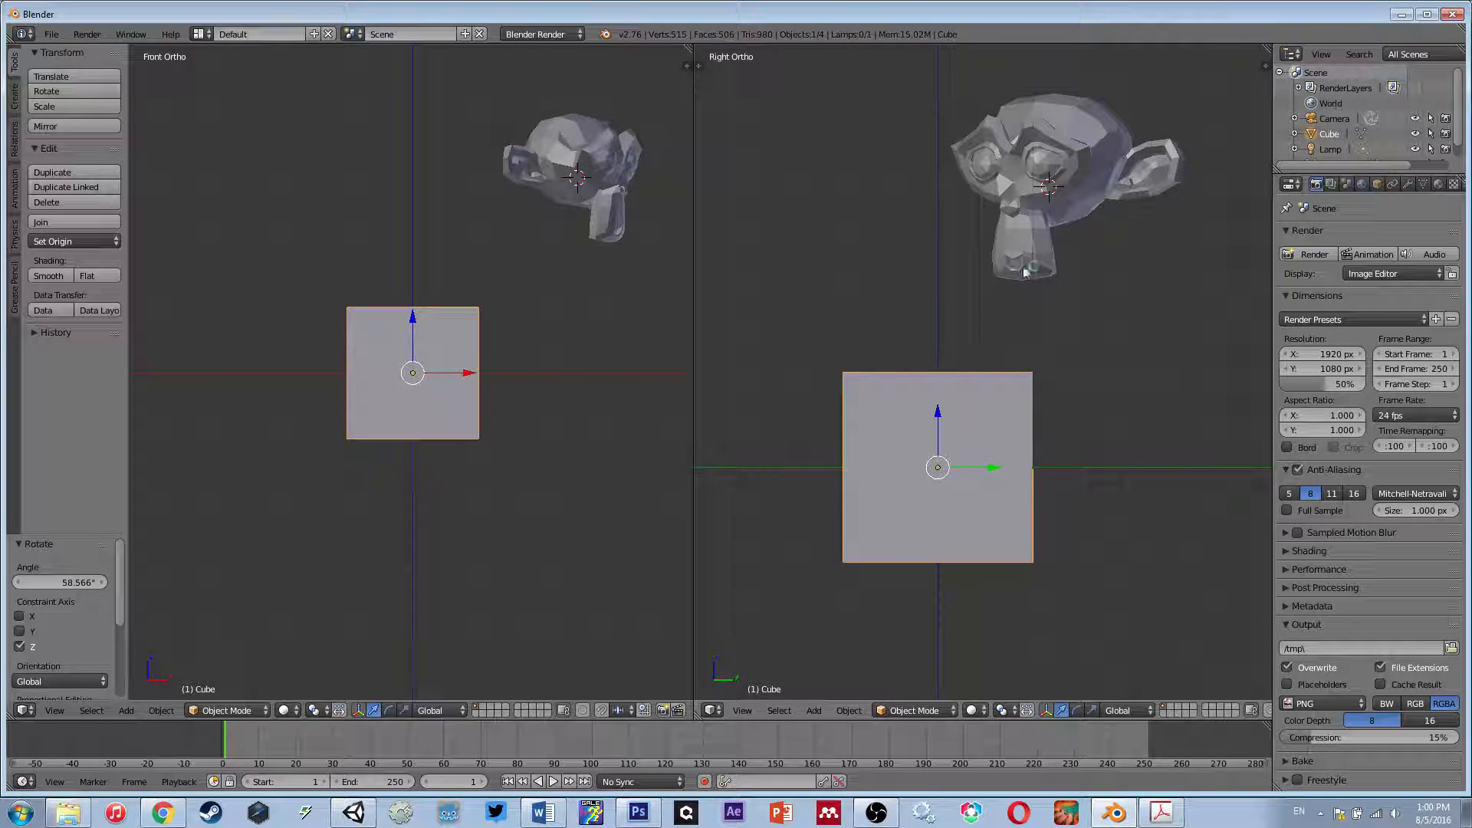
pyautogui.rightClick(1023, 257)
pyautogui.rightClick(972, 424)
pyautogui.rightClick(1020, 246)
pyautogui.rightClick(966, 422)
pyautogui.rightClick(1017, 260)
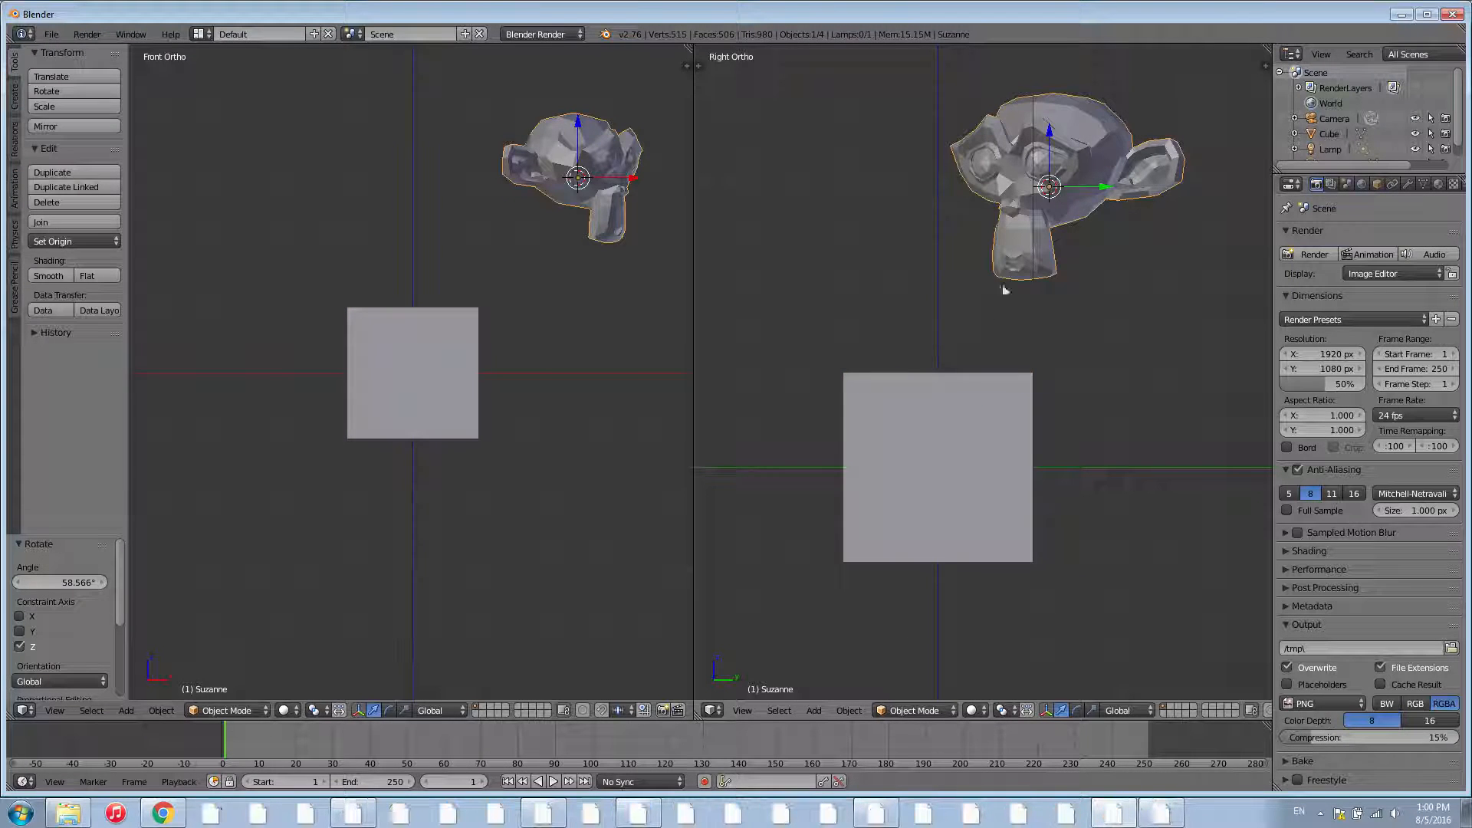
pyautogui.rightClick(967, 418)
pyautogui.rightClick(1017, 277)
pyautogui.rightClick(968, 411)
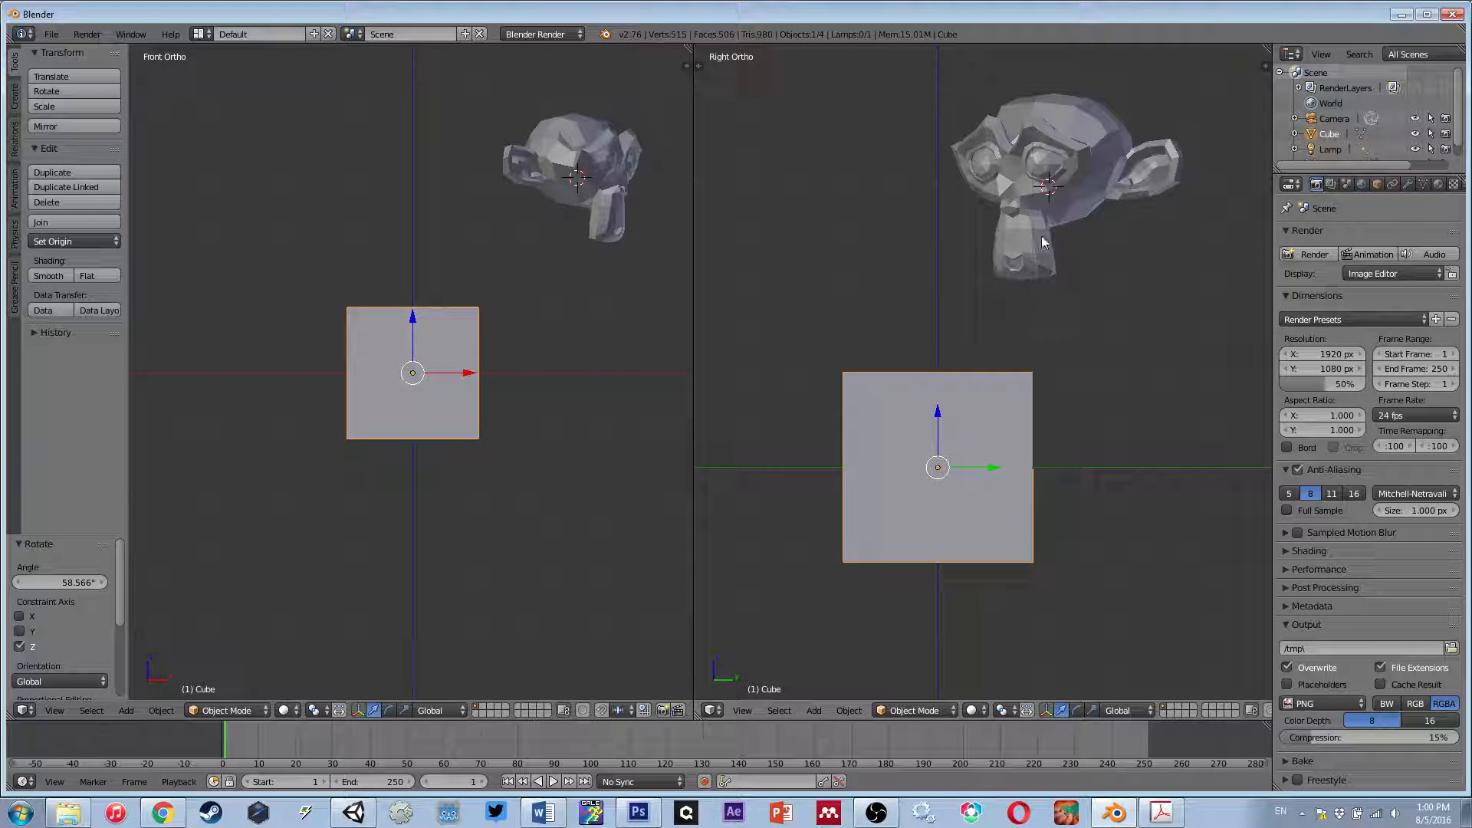
# - Expand the cube's entry in the Outliner and open its mesh data in Edit Mode
pyautogui.click(1295, 134)
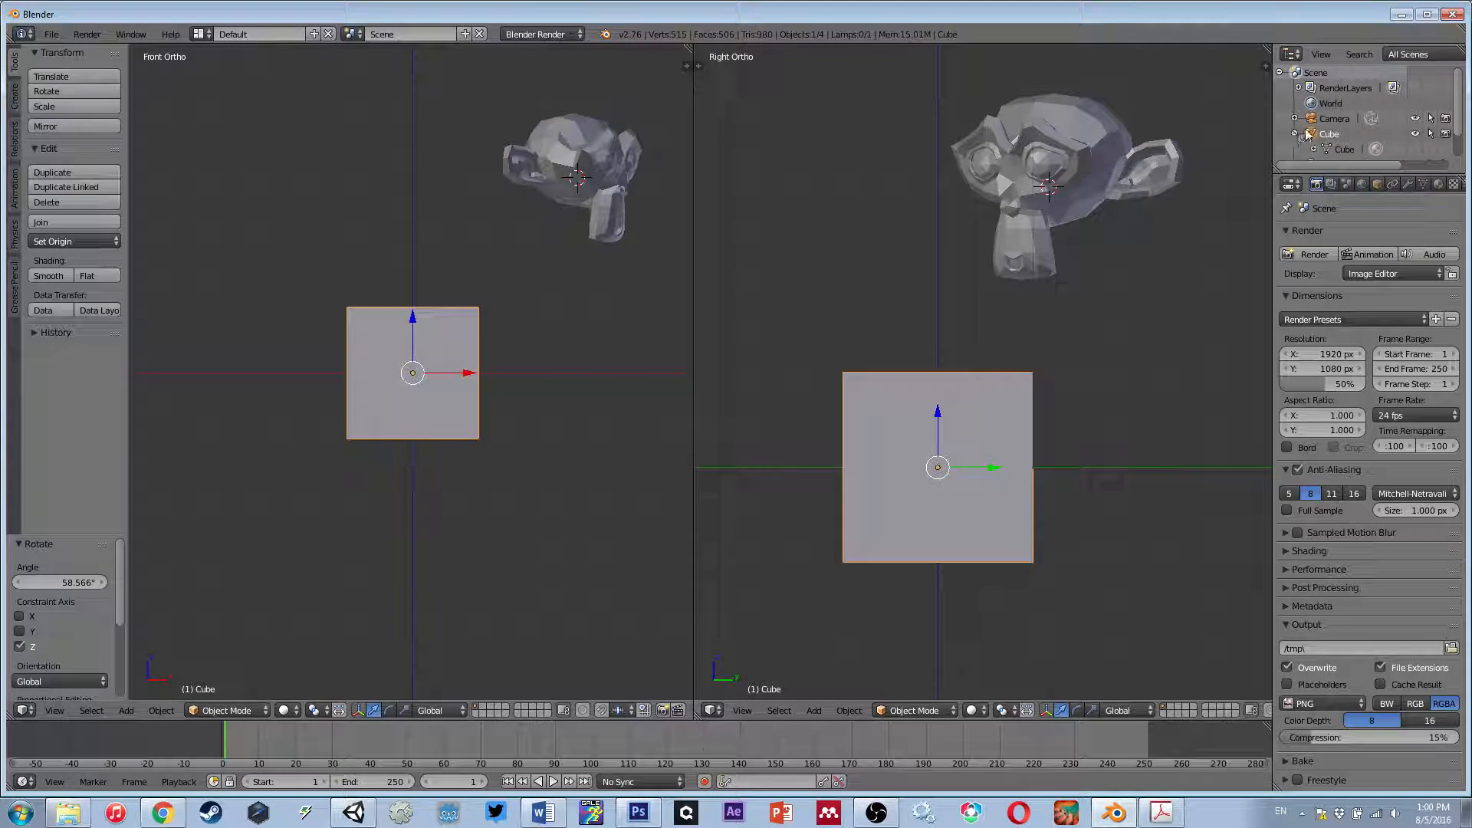
pyautogui.scroll(-2, 1309, 134)
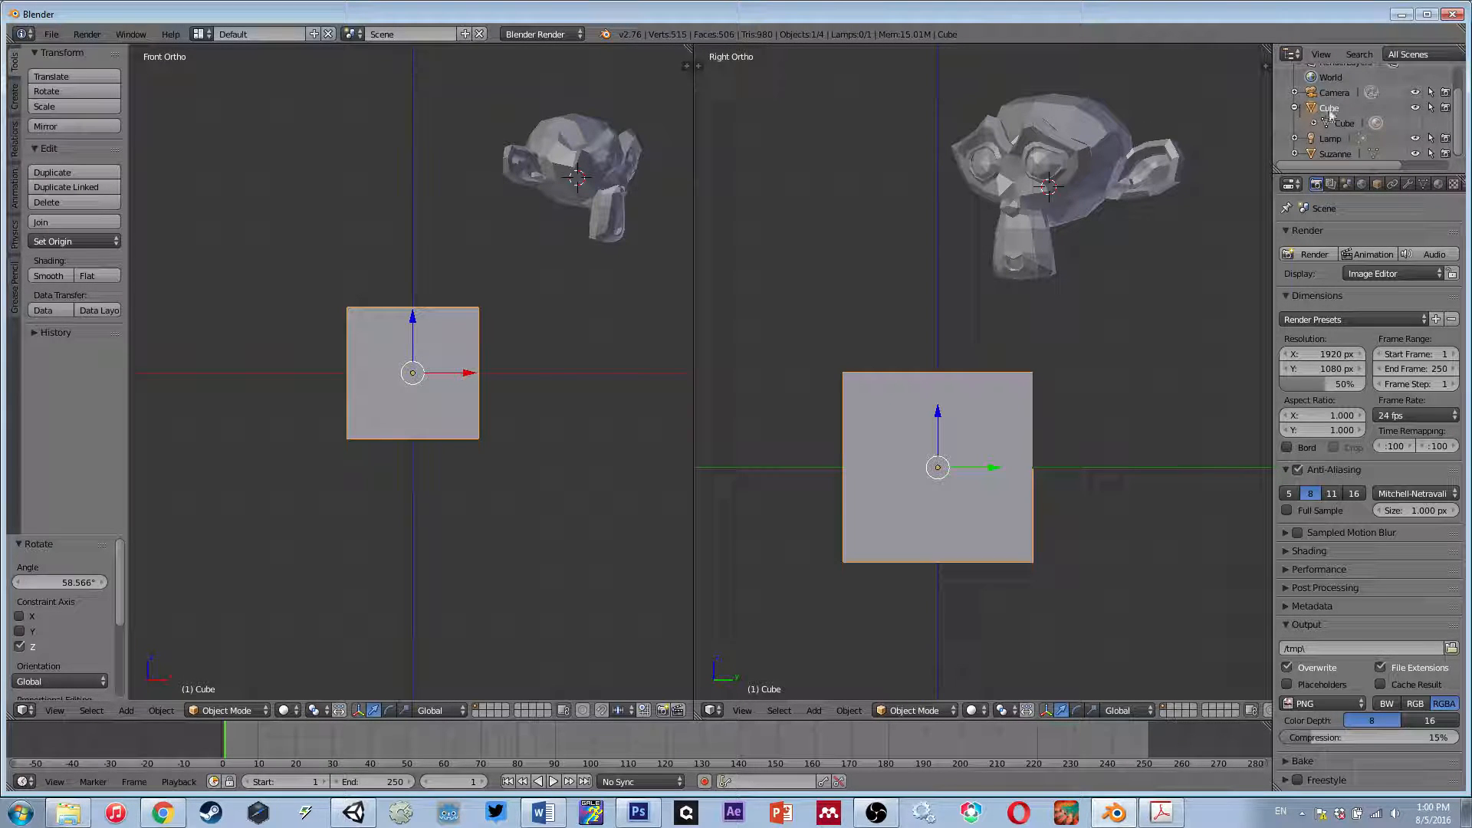
pyautogui.scroll(2, 1357, 108)
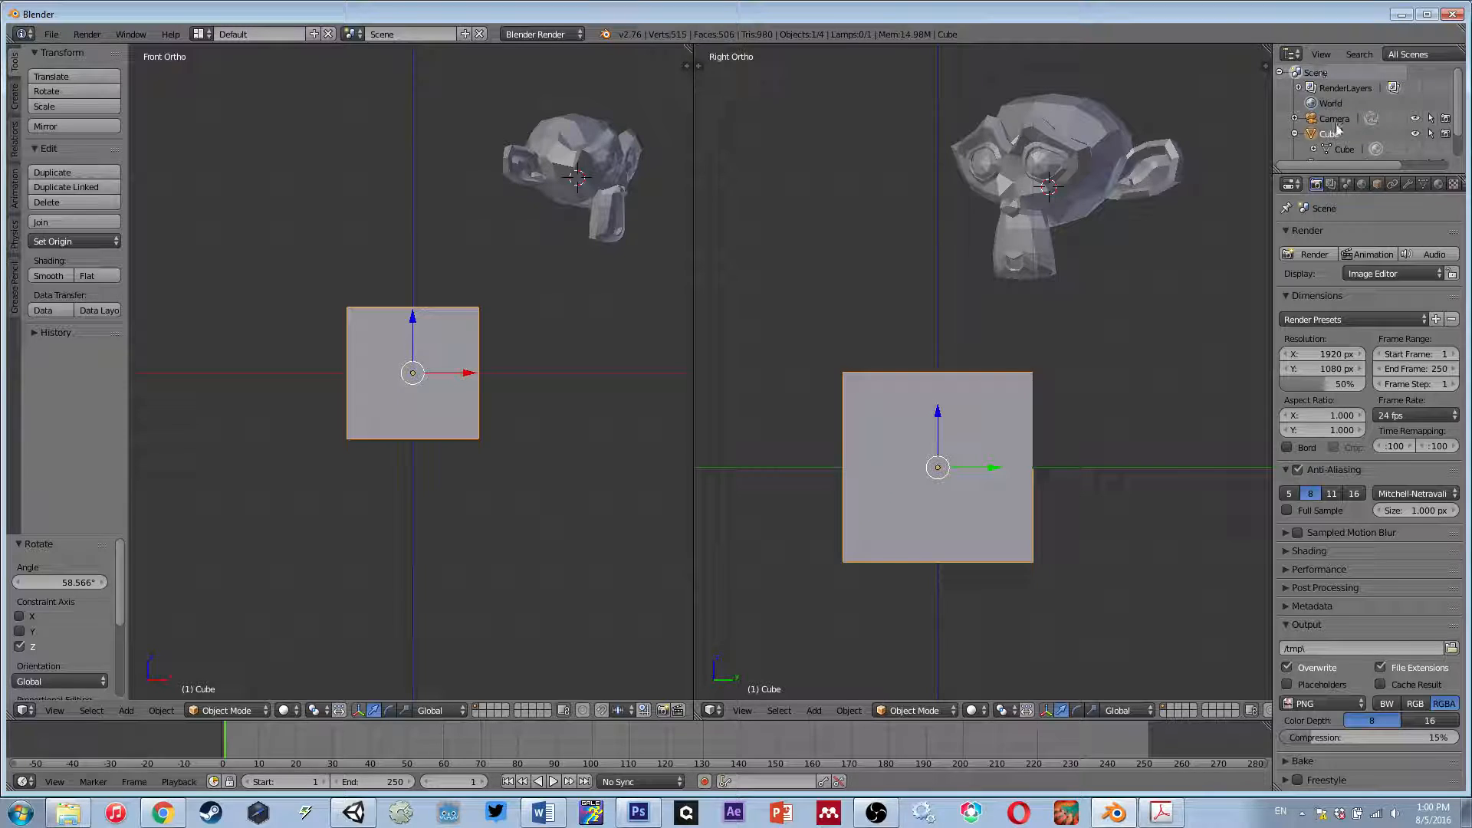
pyautogui.scroll(-2, 1330, 126)
pyautogui.scroll(2, 1332, 128)
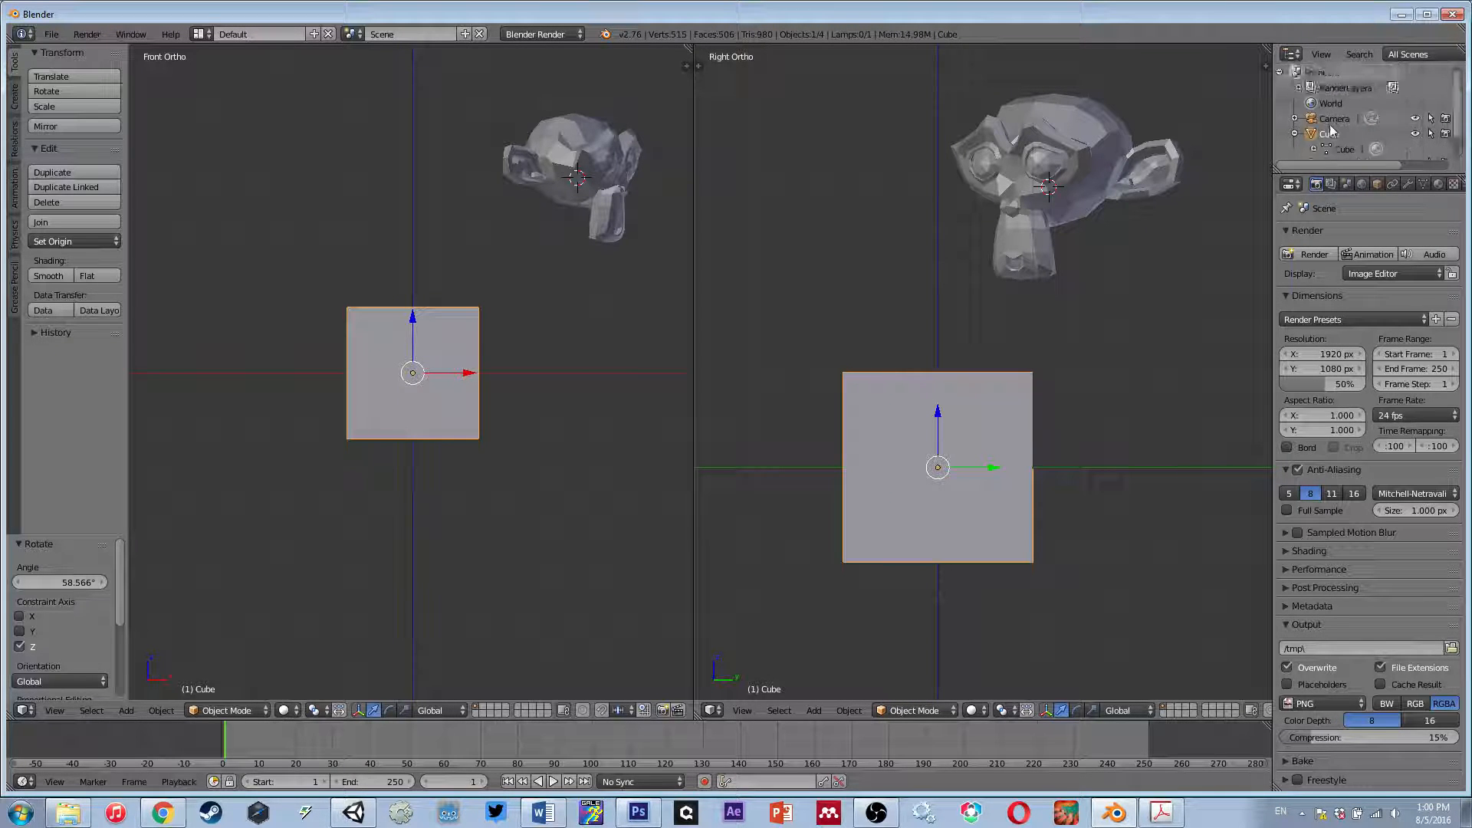
pyautogui.scroll(-2, 1331, 126)
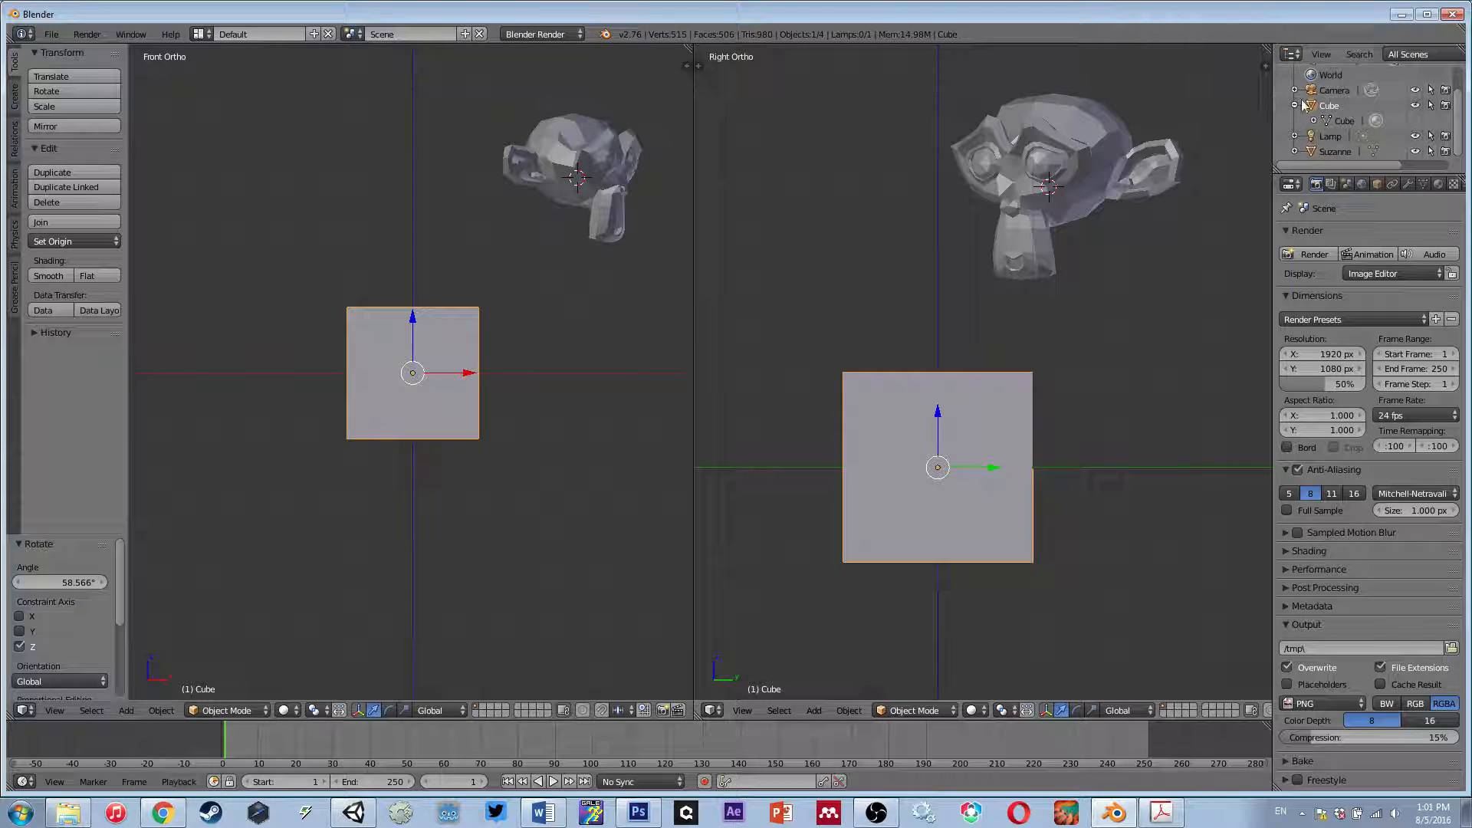
pyautogui.click(1342, 122)
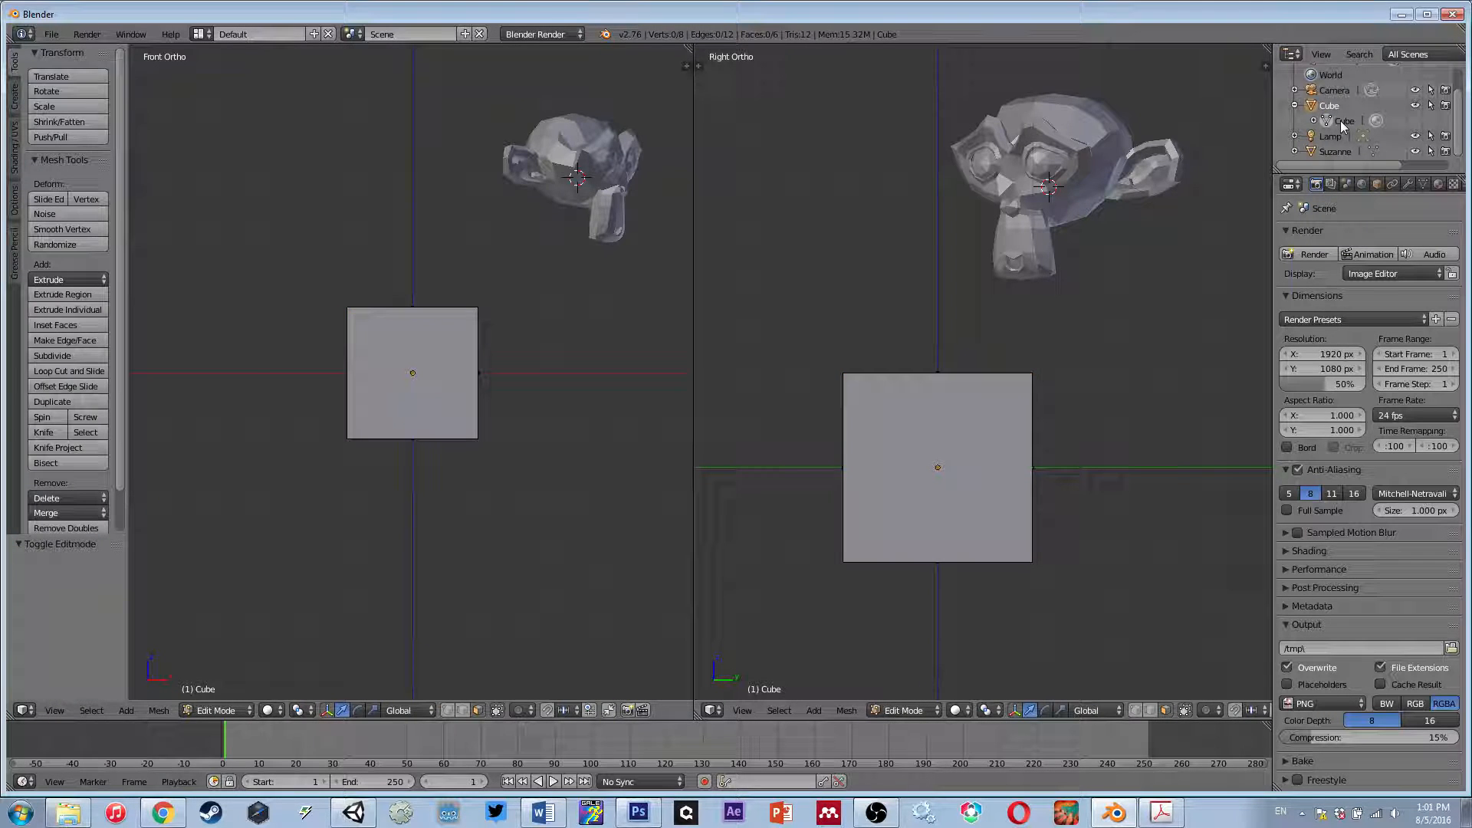
# - Expand the Suzanne entry in the Outliner and switch Edit Mode to the monkey head's mesh data
pyautogui.click(1295, 151)
pyautogui.scroll(-1, 1331, 142)
pyautogui.click(1350, 151)
pyautogui.click(1350, 150)
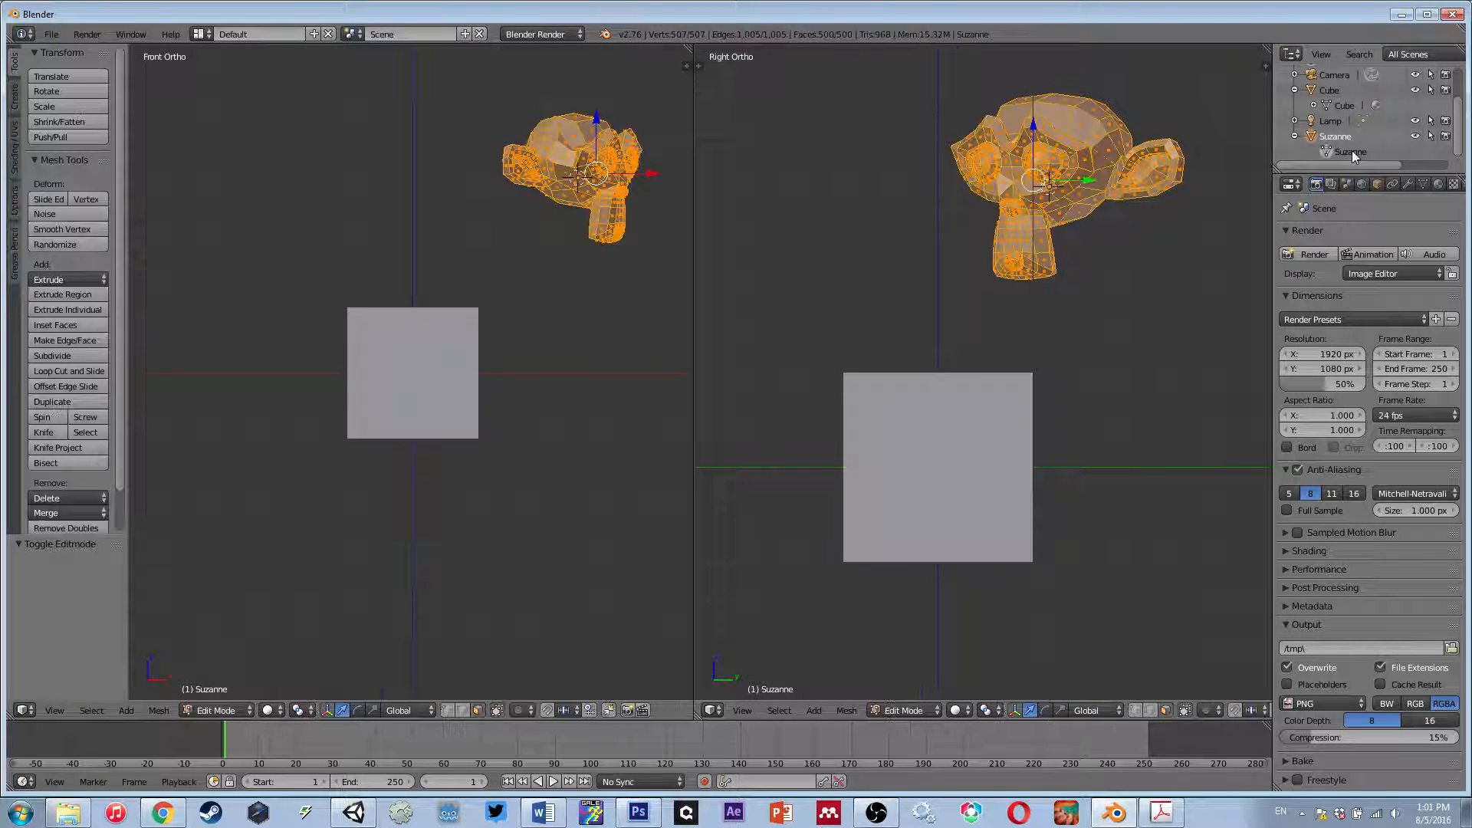
# - Collapse the cube's Outliner entry and return to Object Mode with all objects deselected
pyautogui.scroll(3, 1341, 153)
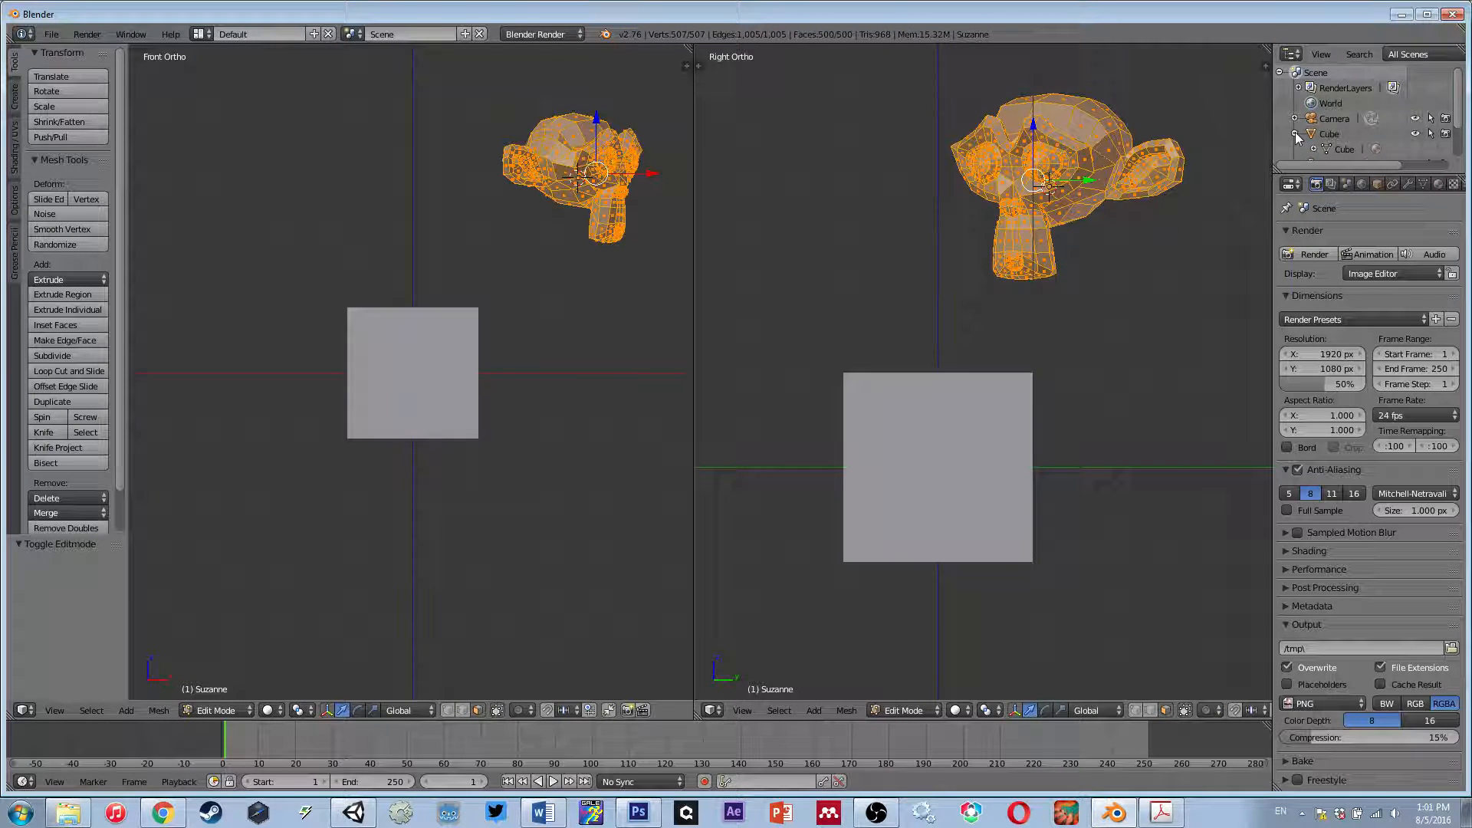
pyautogui.click(1295, 133)
pyautogui.scroll(-2, 1298, 137)
pyautogui.scroll(2, 1295, 138)
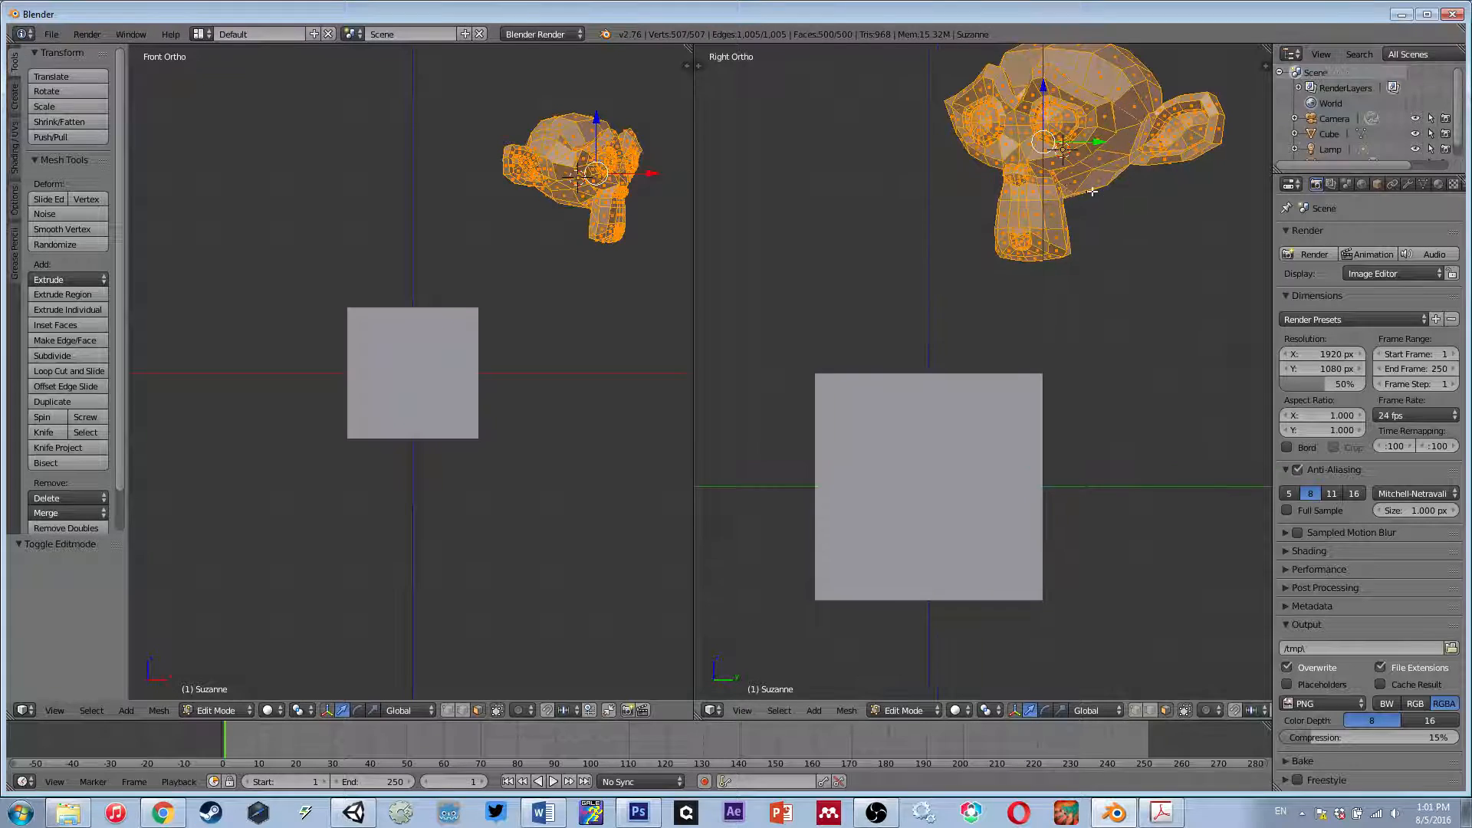
pyautogui.press('Tab')
pyautogui.press('a')
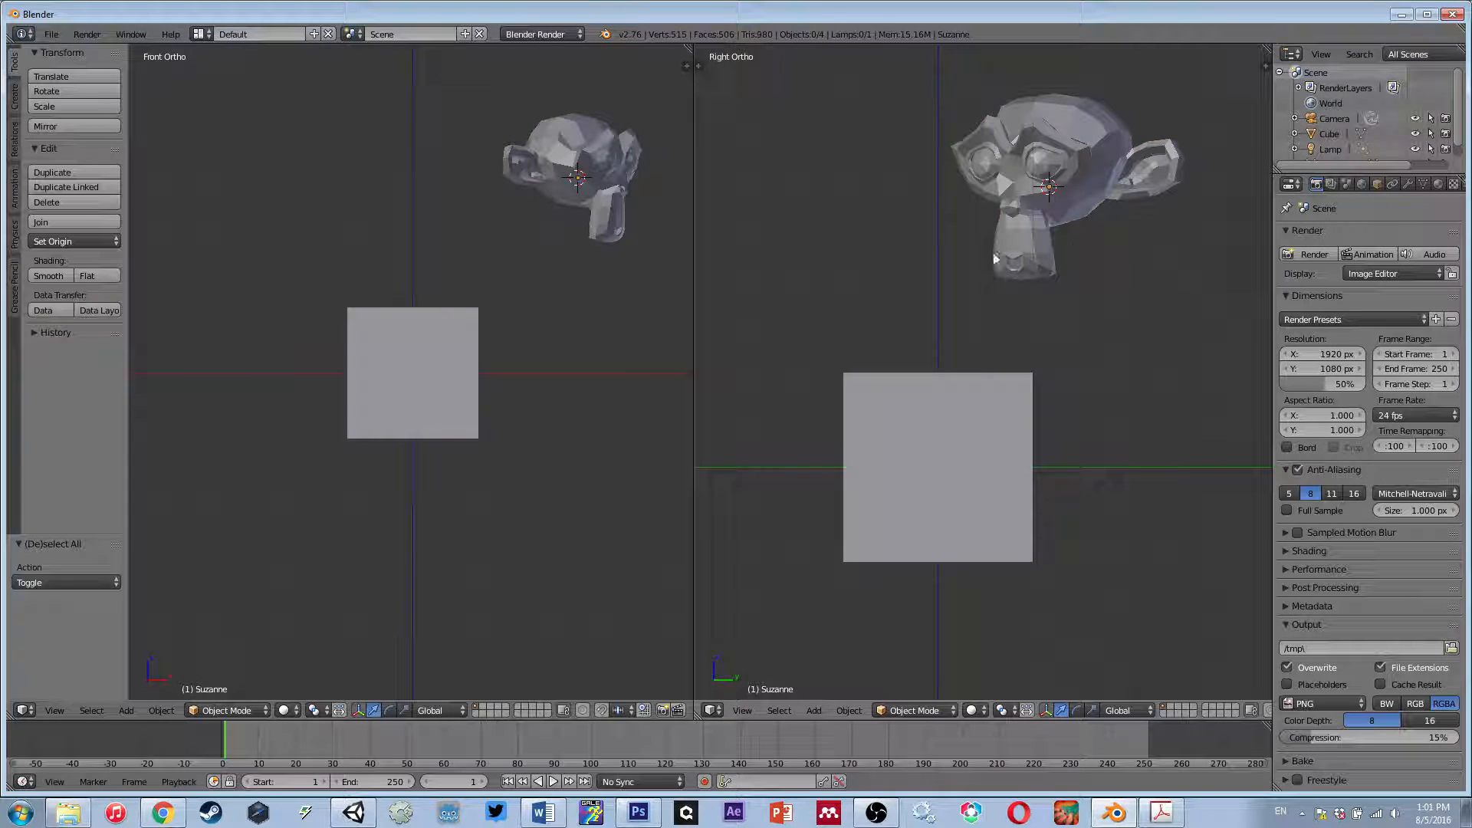
# - Select and delete the monkey head
pyautogui.rightClick(1028, 265)
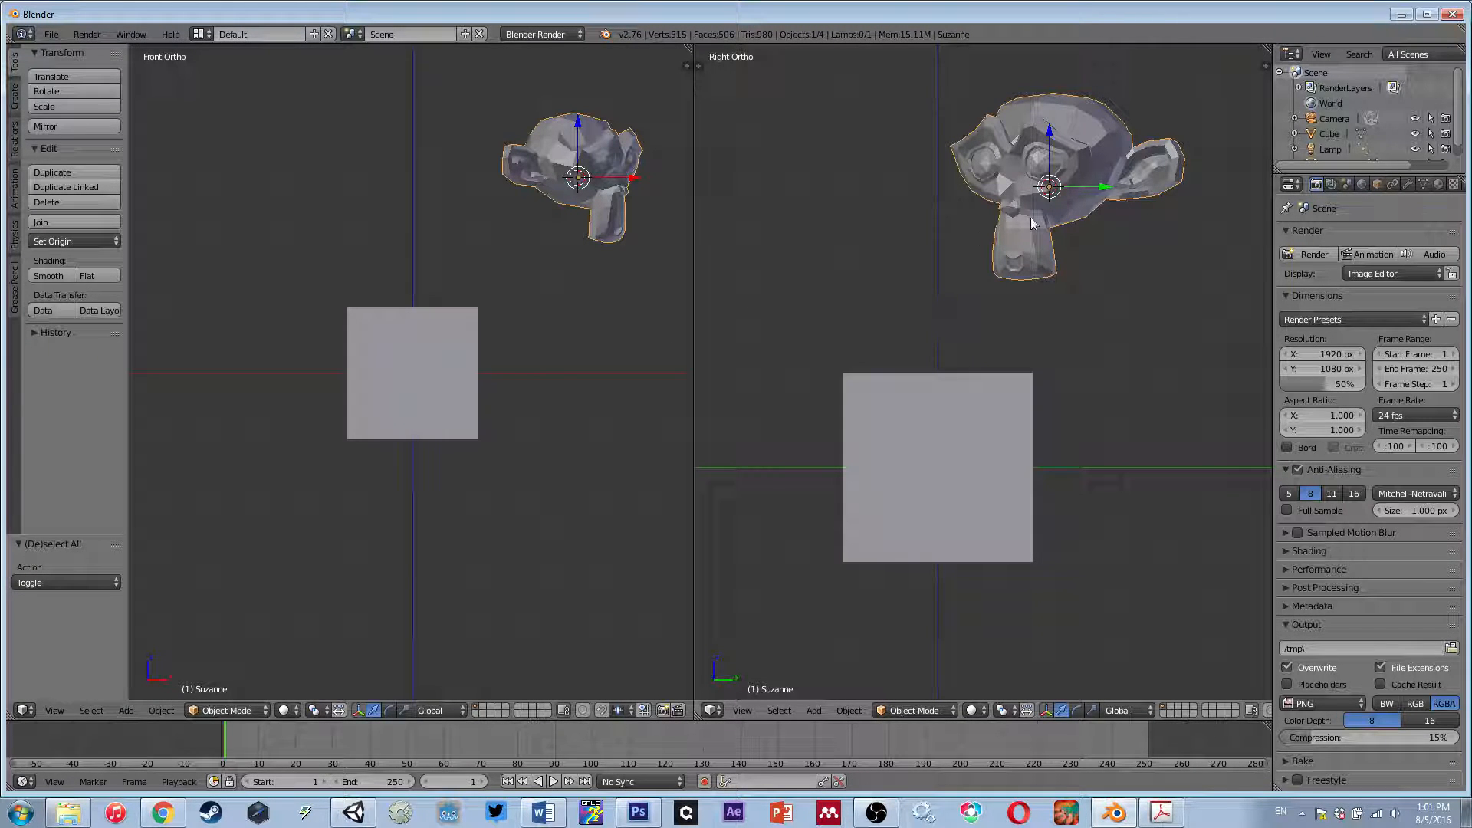
pyautogui.press('x')
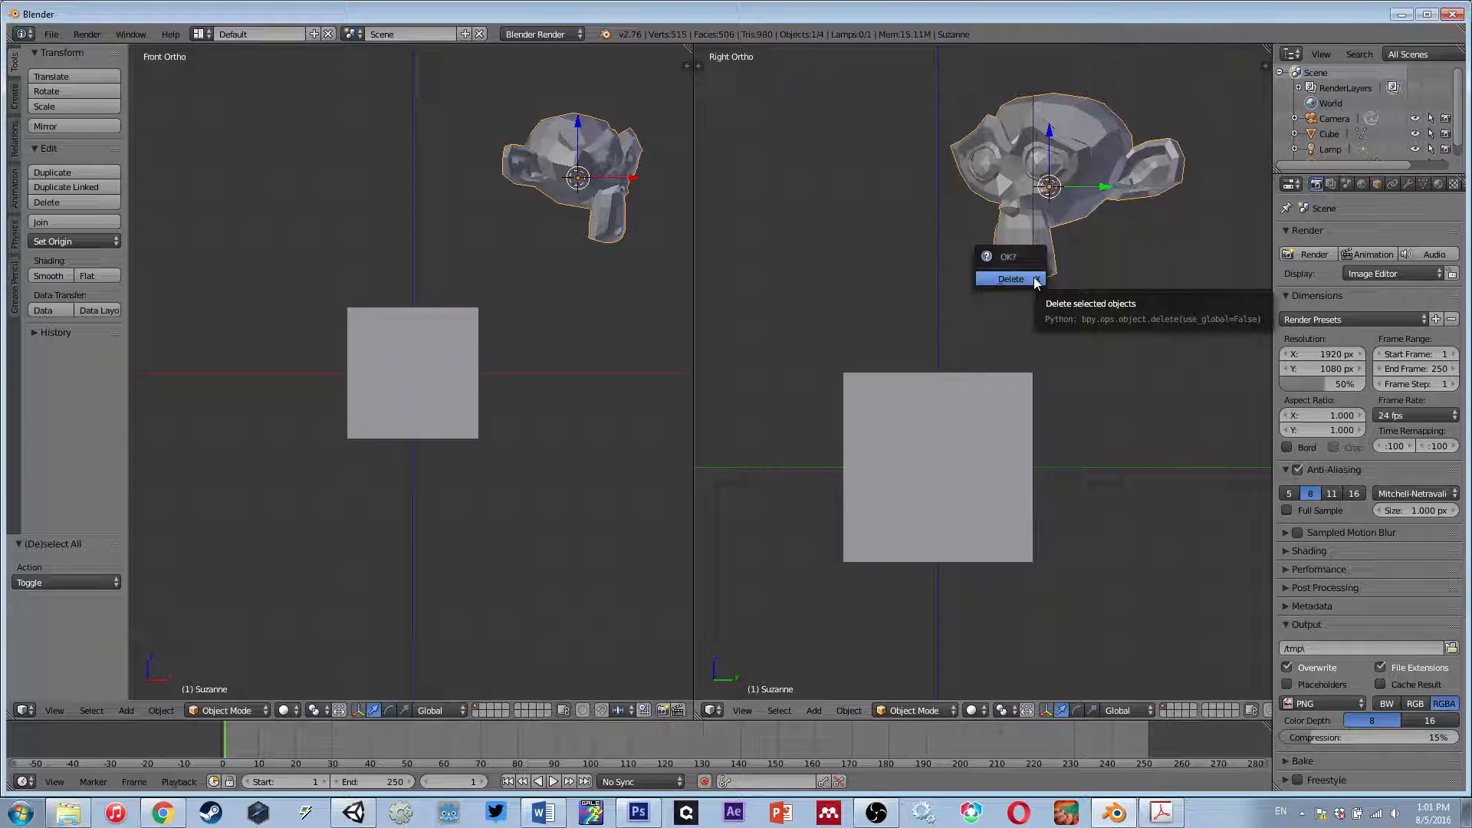
pyautogui.click(1033, 279)
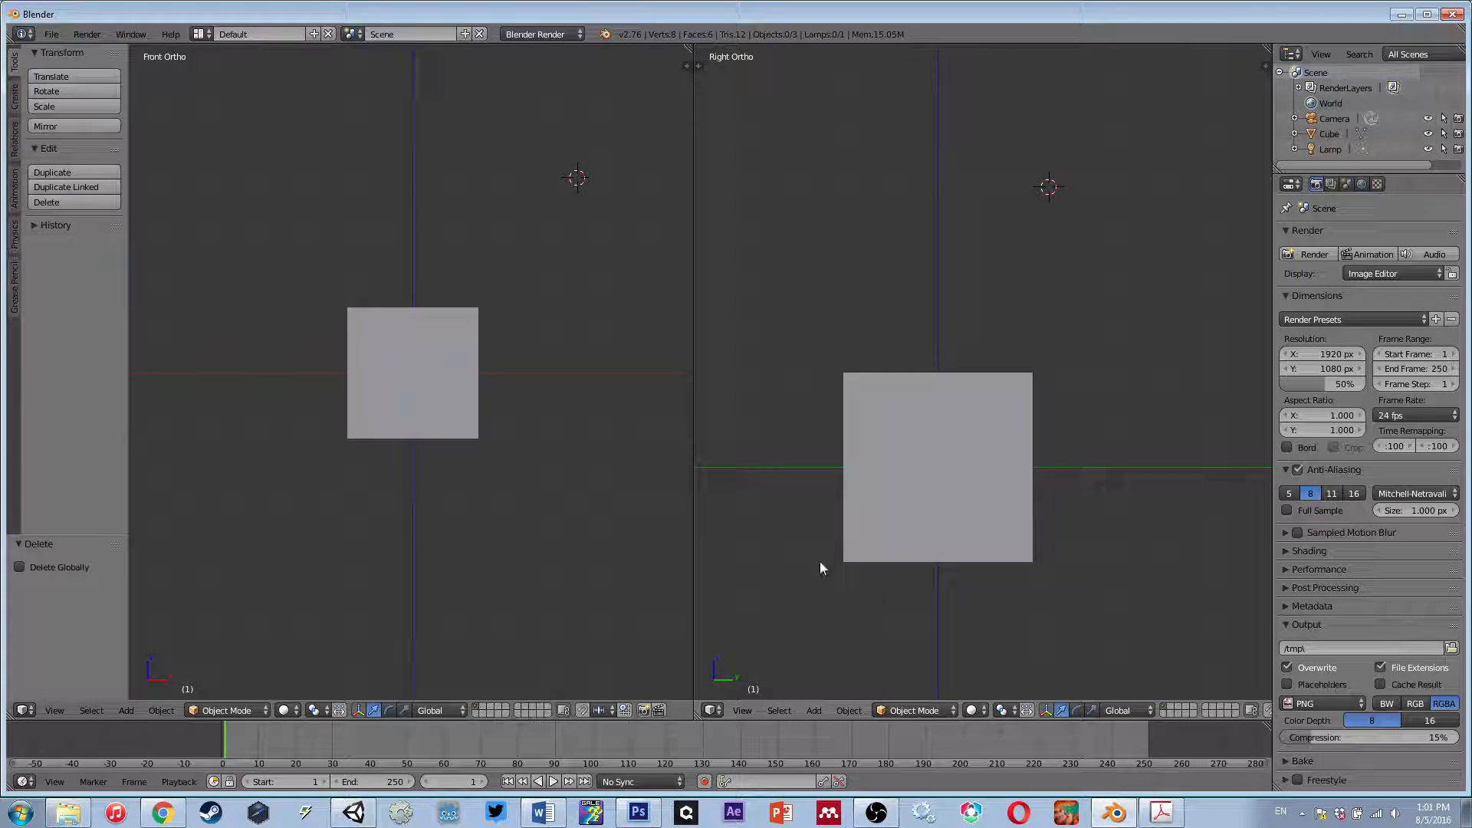
# - Compare the positions of the cube and the 3D cursor in the front and right views
pyautogui.keyDown('shift'); pyautogui.moveTo(938, 463); pyautogui.dragTo(993, 394, button='middle'); pyautogui.keyUp('shift')
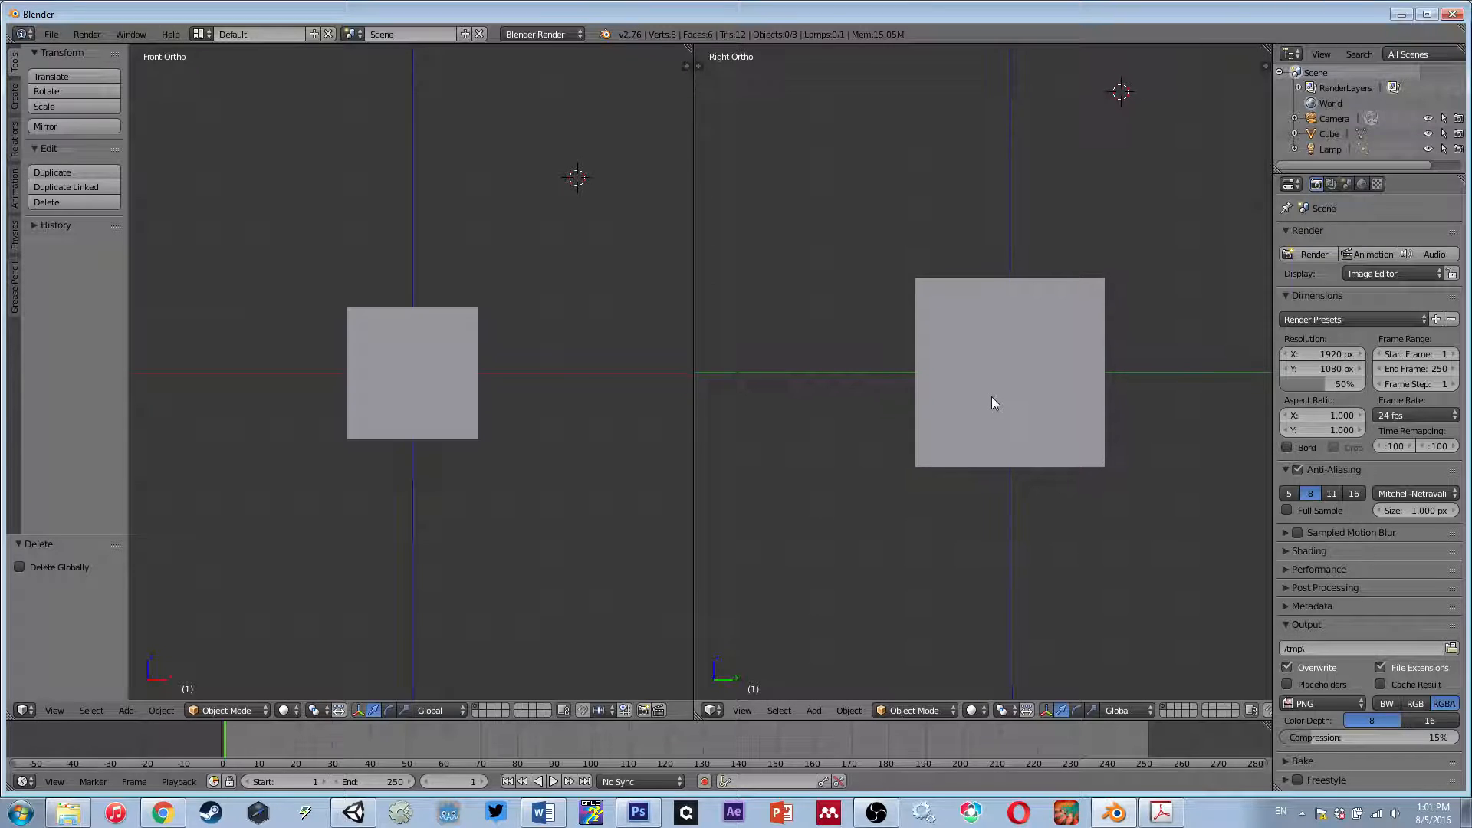
pyautogui.scroll(-2, 991, 397)
pyautogui.scroll(1, 991, 397)
pyautogui.scroll(1, 992, 397)
pyautogui.scroll(2, 626, 420)
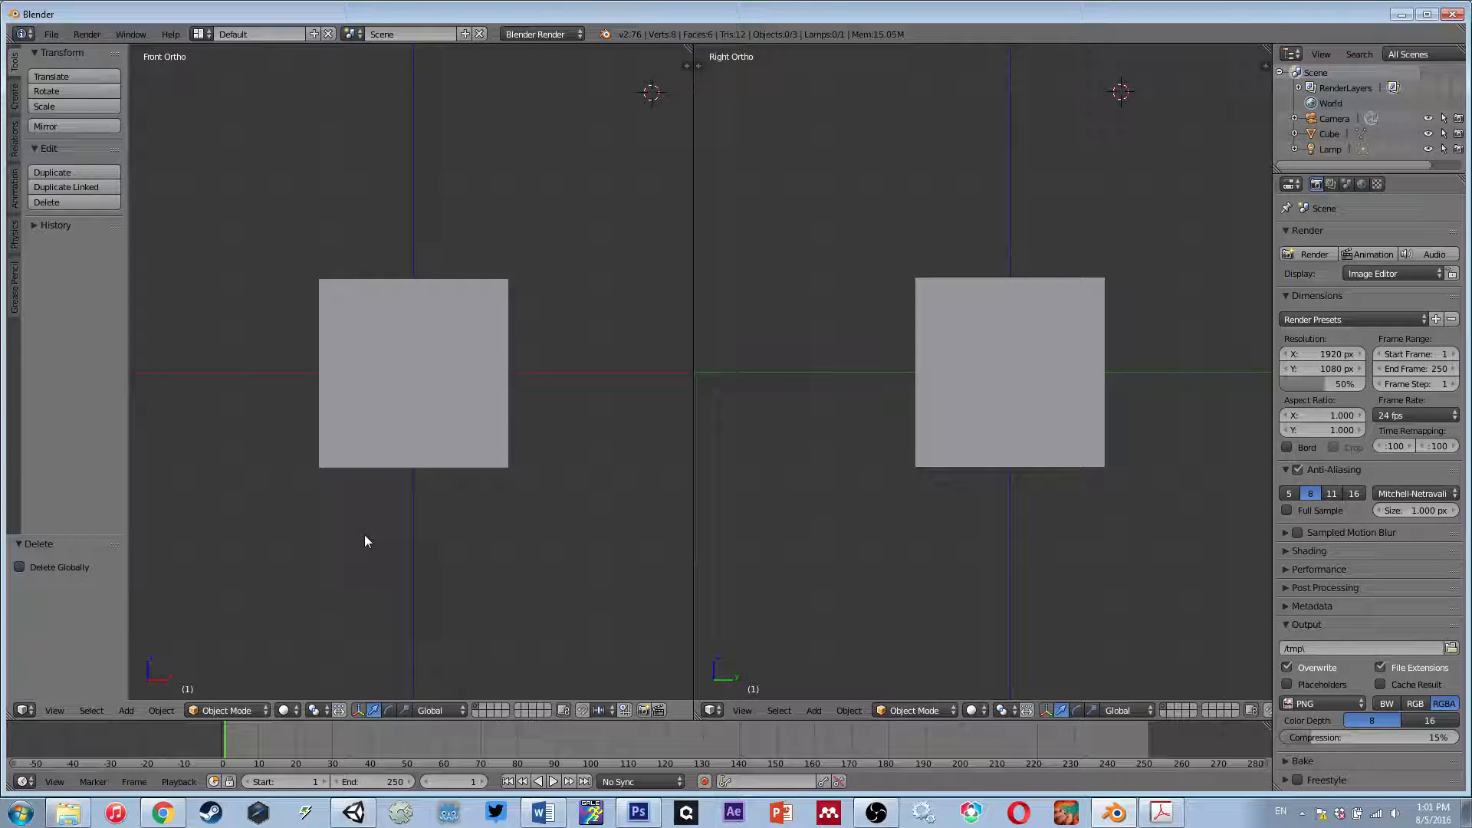
pyautogui.scroll(1, 400, 354)
pyautogui.scroll(-1, 401, 358)
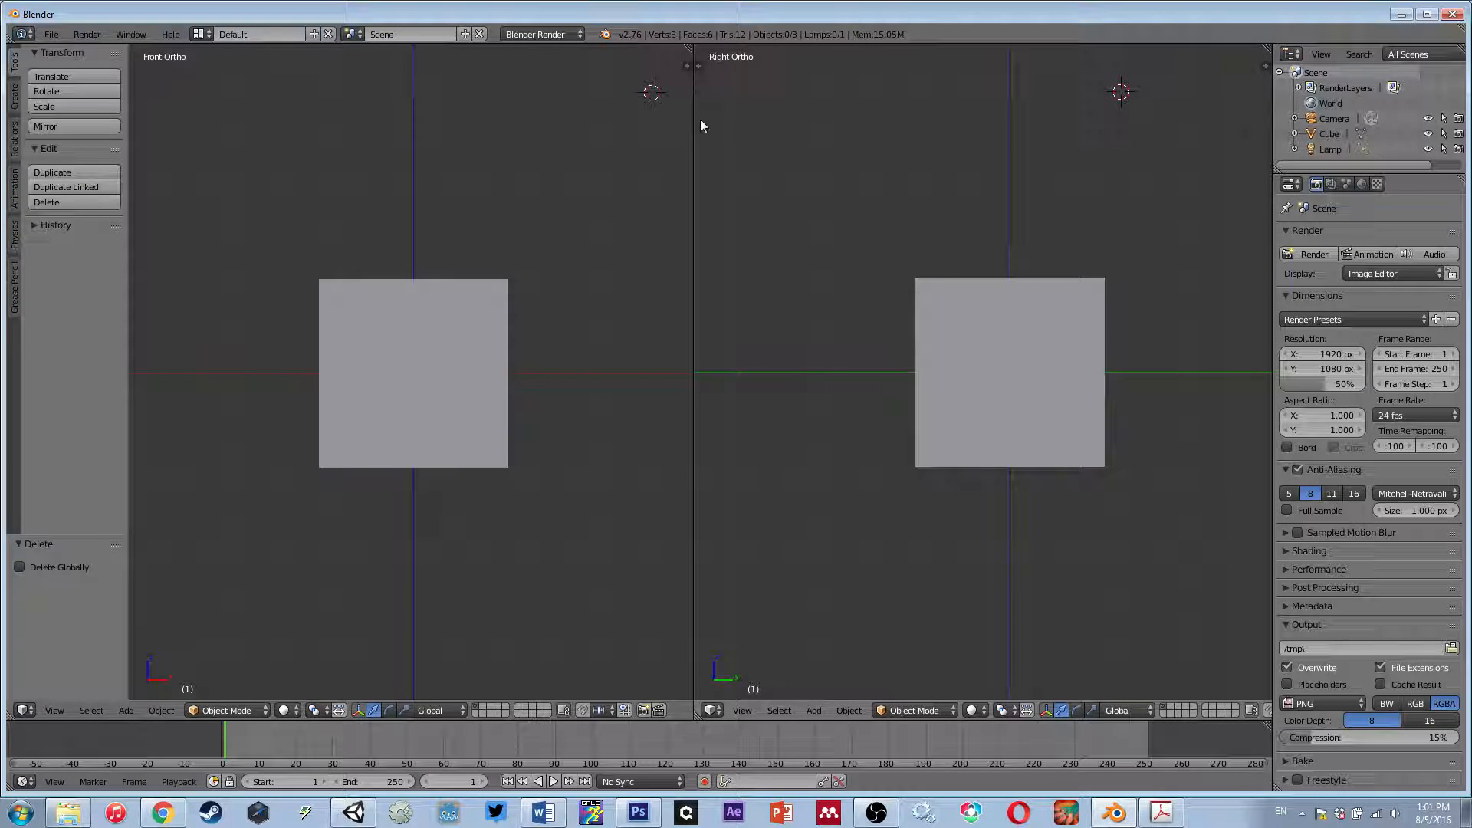
pyautogui.scroll(1, 437, 388)
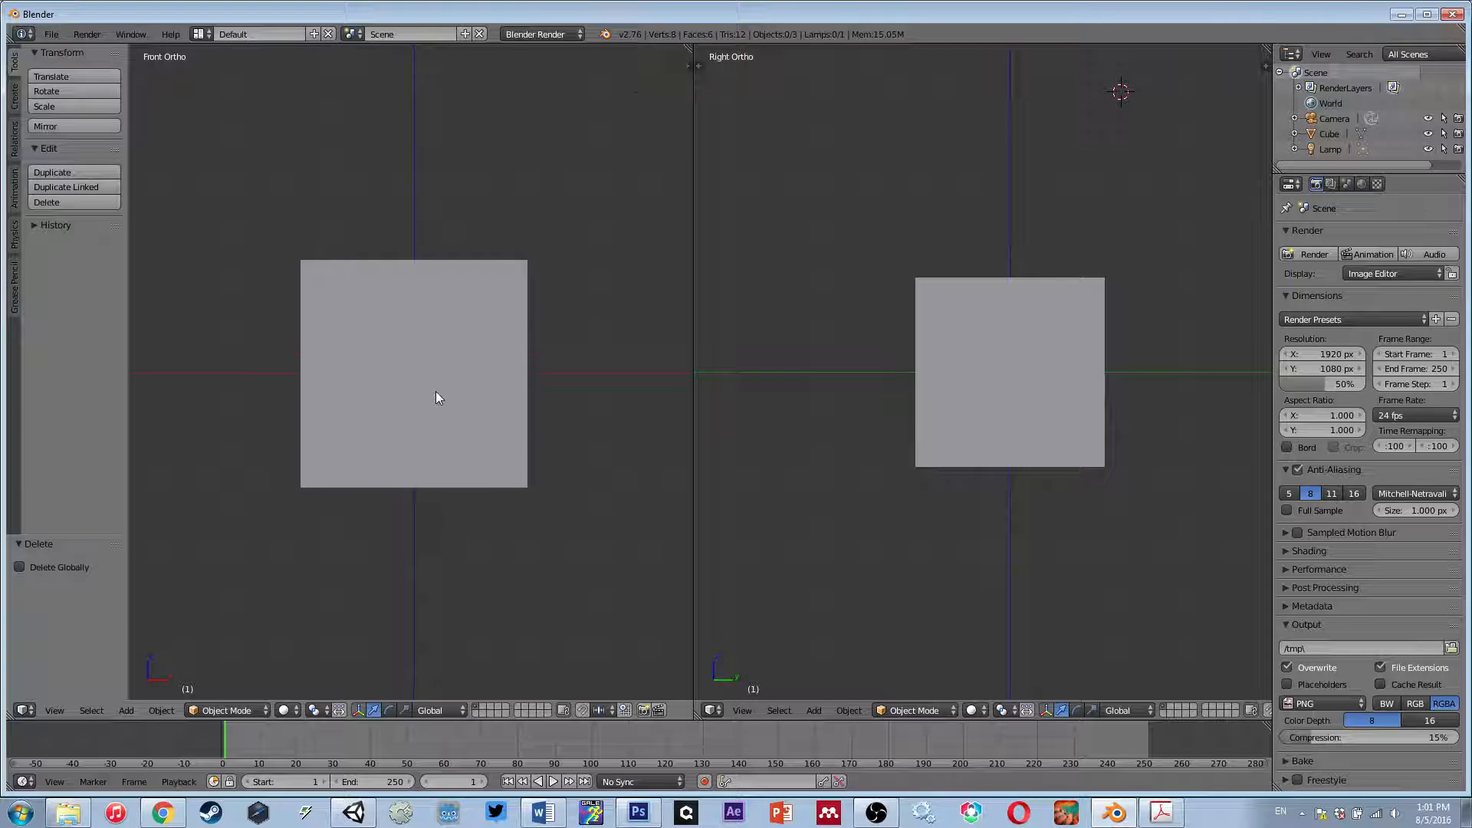
# - Switch to Unity and examine the finished crate model from several angles and distances
pyautogui.scroll(1, 946, 421)
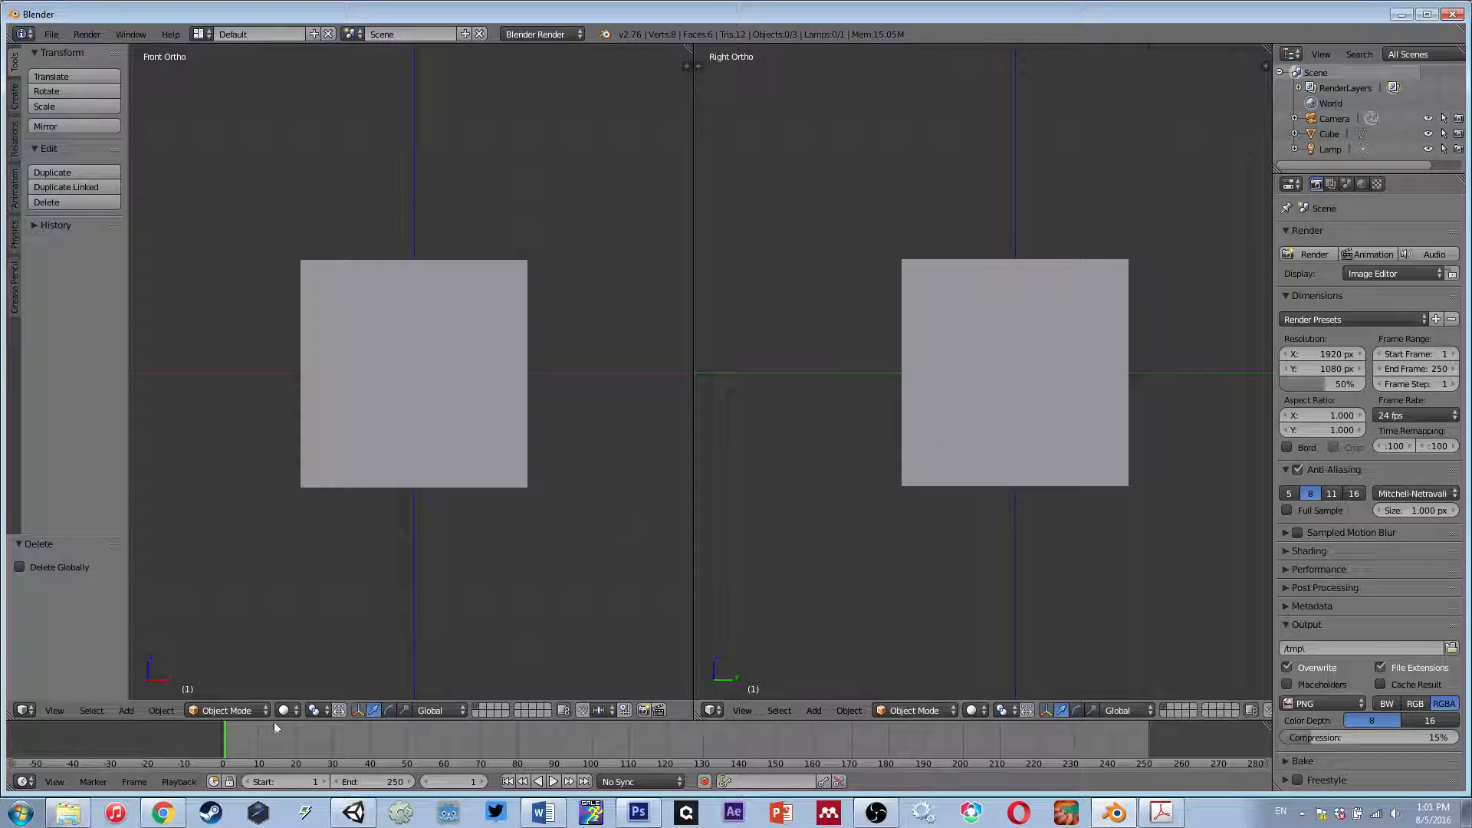
pyautogui.click(354, 812)
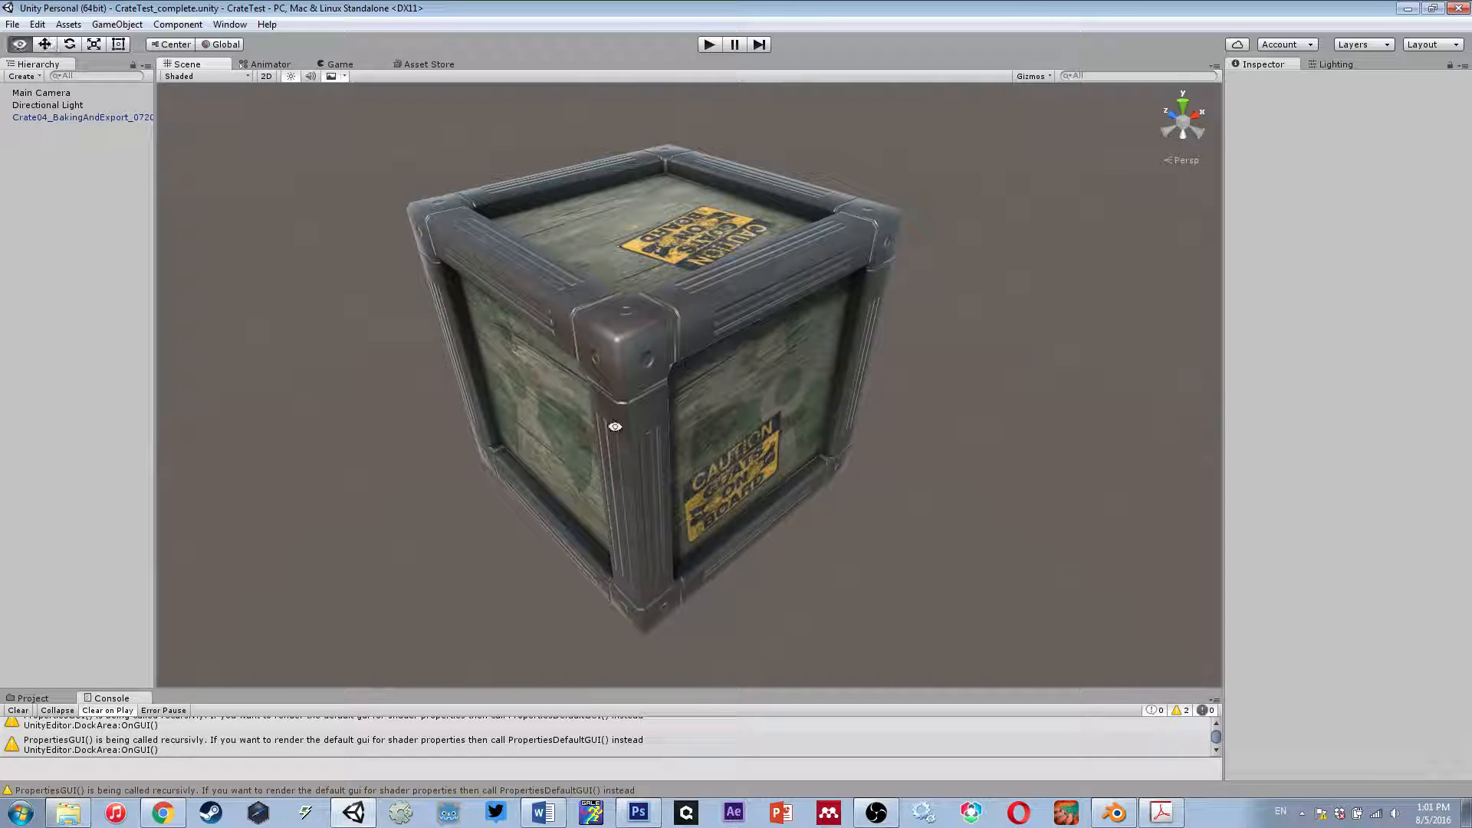
pyautogui.moveTo(616, 427)
pyautogui.keyDown('alt'); pyautogui.mouseDown()
pyautogui.moveTo(815, 384)
pyautogui.moveTo(551, 468)
pyautogui.moveTo(756, 394)
pyautogui.moveTo(585, 453)
pyautogui.moveTo(611, 450)
pyautogui.moveTo(522, 416)
pyautogui.moveTo(476, 417)
pyautogui.moveTo(634, 407)
pyautogui.moveTo(626, 308)
pyautogui.moveTo(624, 421)
pyautogui.moveTo(700, 375)
pyautogui.moveTo(601, 371)
pyautogui.moveTo(720, 421)
pyautogui.moveTo(613, 404)
pyautogui.mouseUp(); pyautogui.keyUp('alt')
pyautogui.scroll(-3, 633, 416)
pyautogui.scroll(3, 637, 425)
pyautogui.keyDown('alt'); pyautogui.moveTo(642, 413); pyautogui.dragTo(665, 382); pyautogui.keyUp('alt')
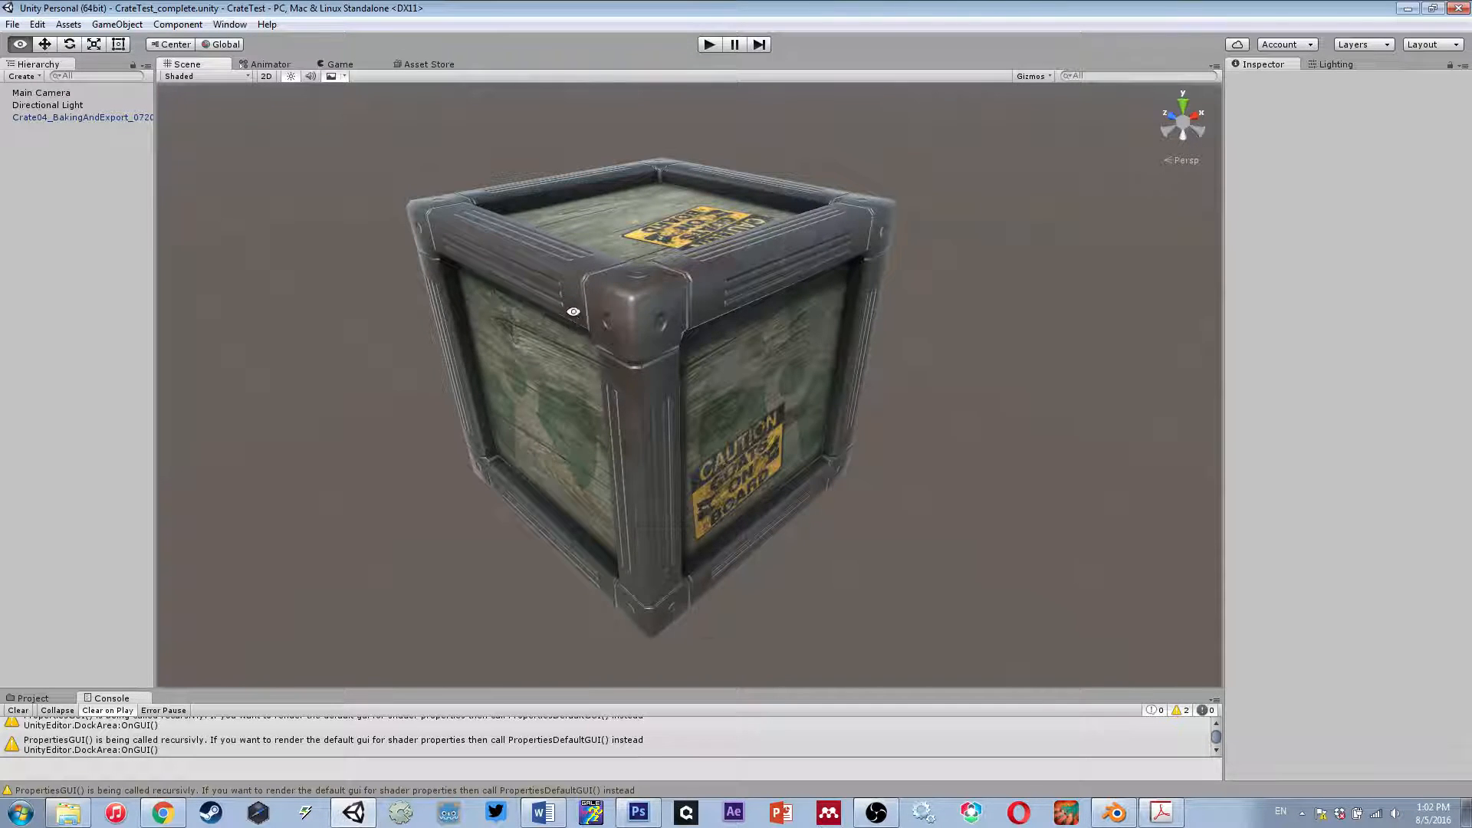
pyautogui.keyDown('alt'); pyautogui.moveTo(575, 316); pyautogui.dragTo(650, 344); pyautogui.keyUp('alt')
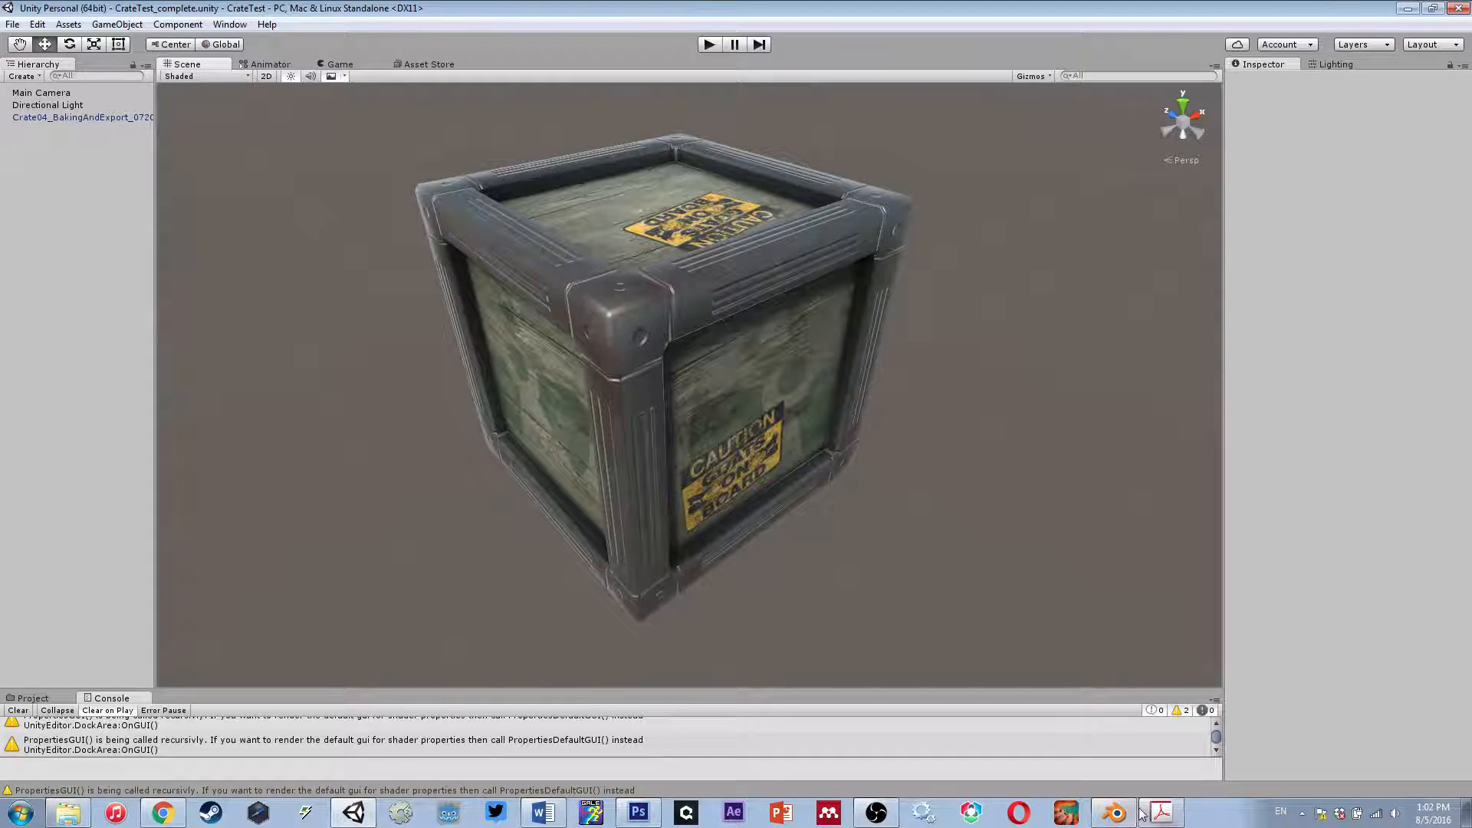
# - Switch back to Blender, view the plain cube at an angle and compare it with the crate in Unity
pyautogui.click(1114, 812)
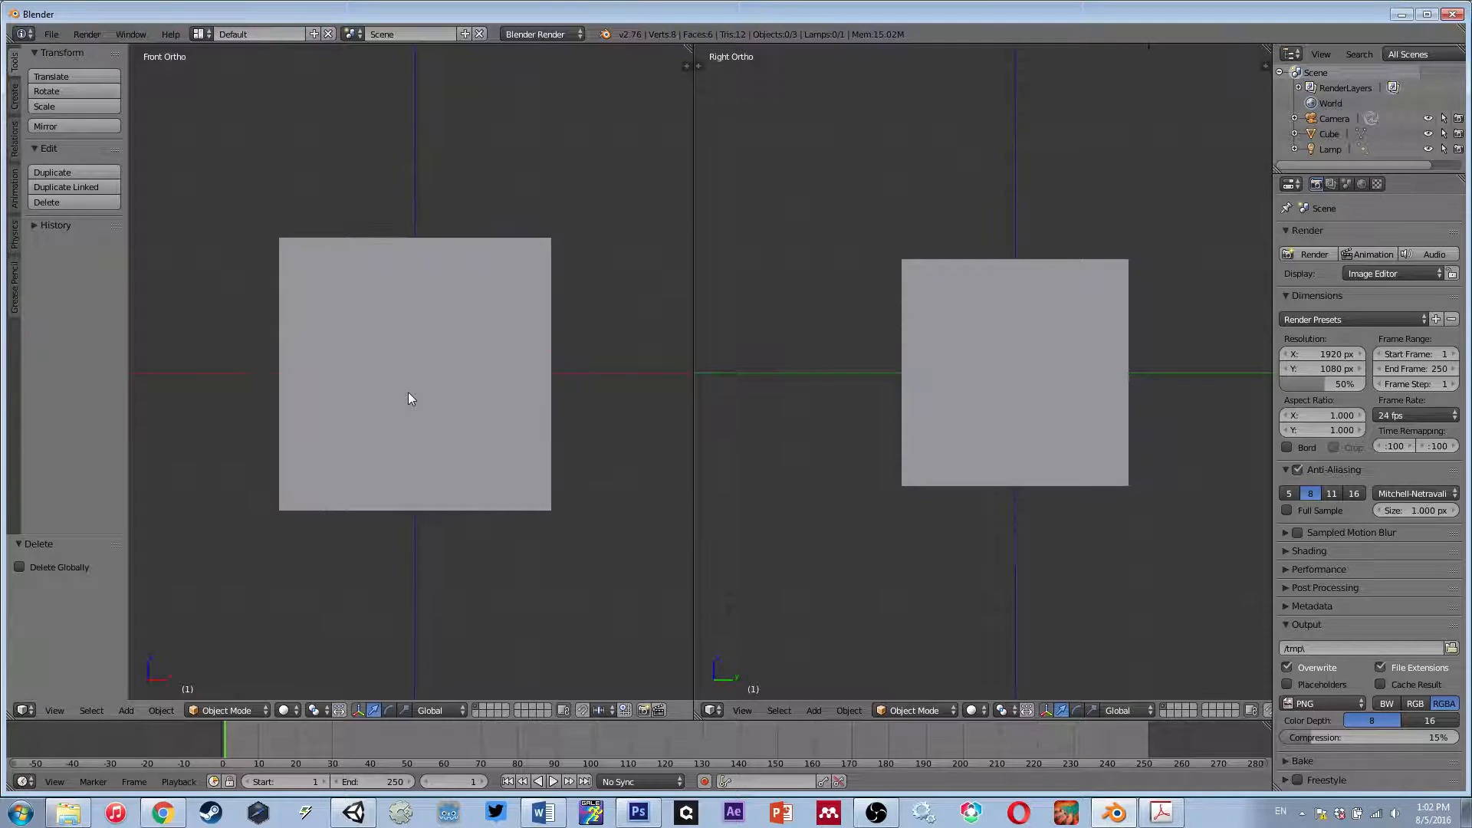
pyautogui.scroll(-1, 408, 398)
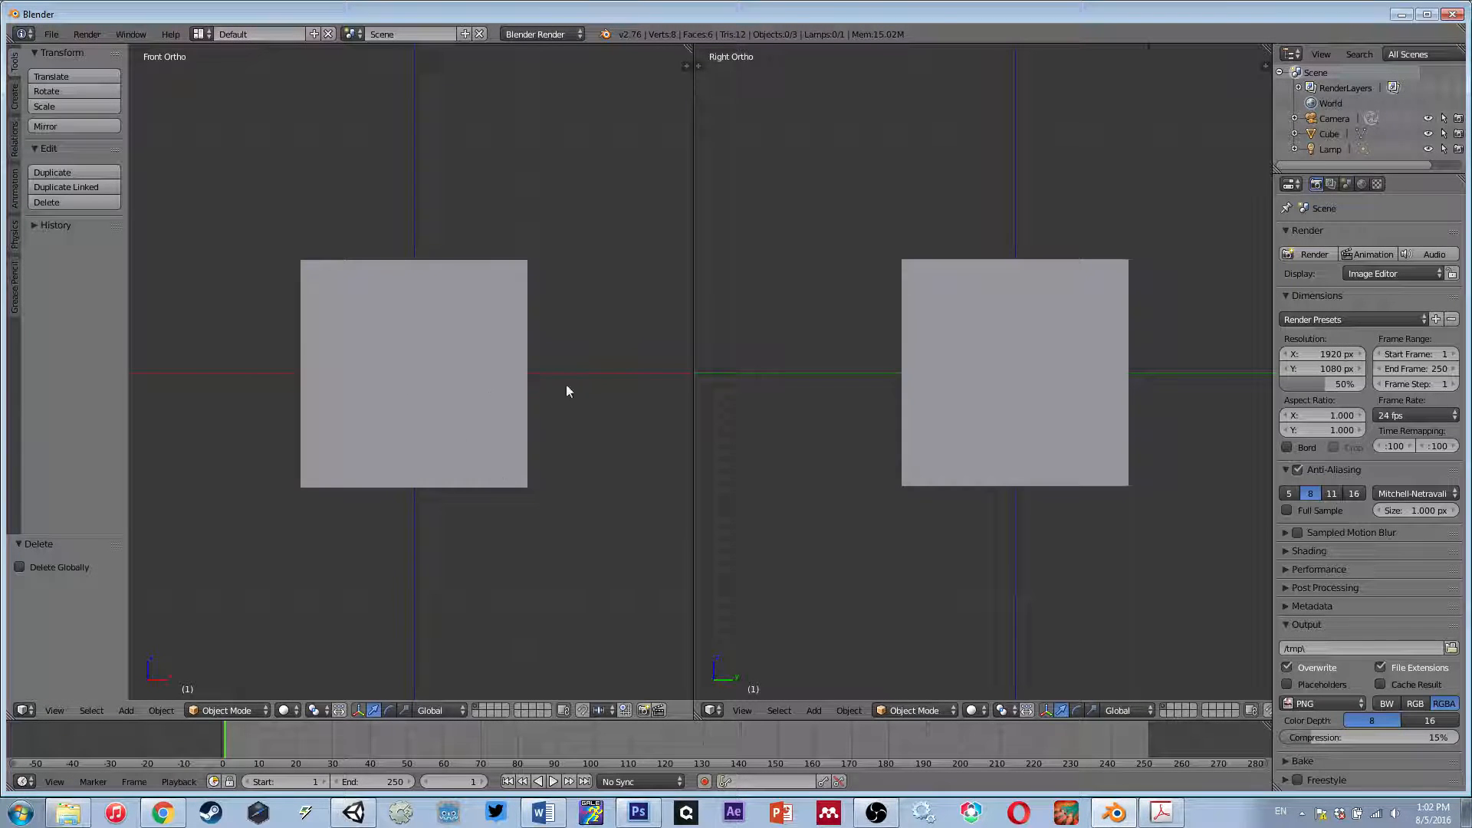
pyautogui.scroll(1, 493, 424)
pyautogui.moveTo(493, 424); pyautogui.dragTo(442, 436, button='middle')
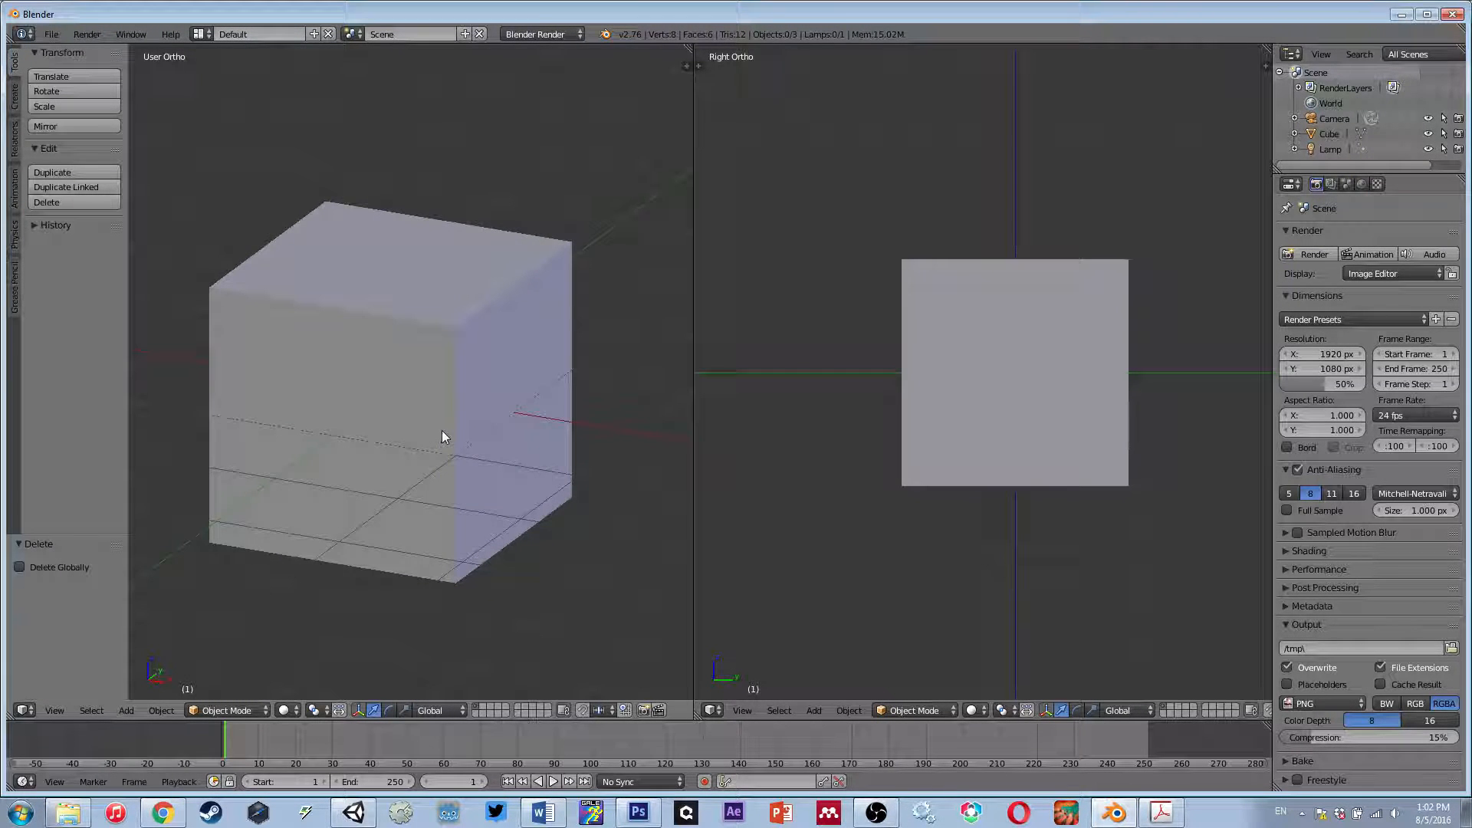
pyautogui.click(354, 811)
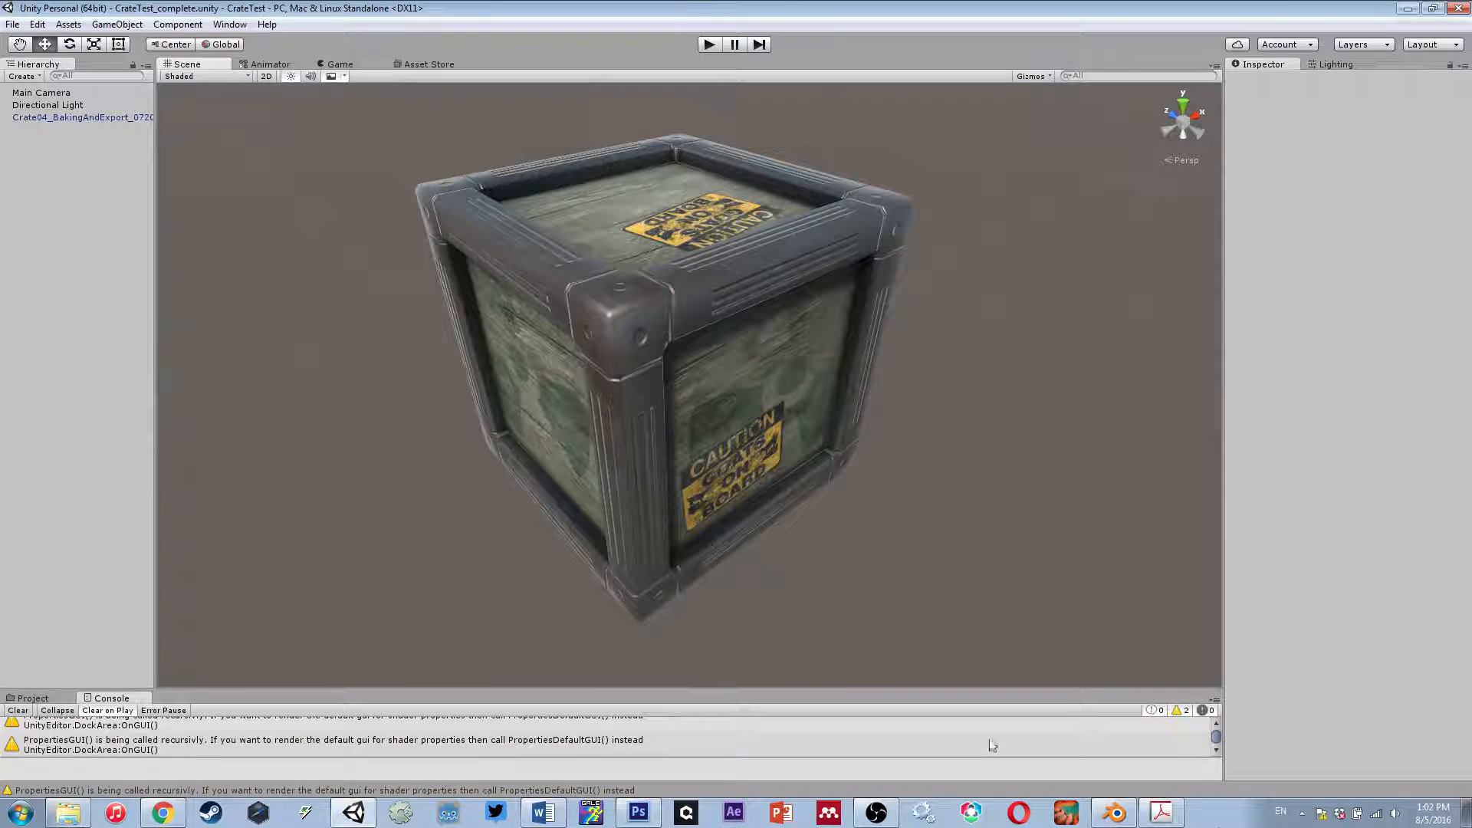
# - Return to Blender, select the cube and enter Edit Mode with the front and right orthographic views displayed
pyautogui.click(1114, 812)
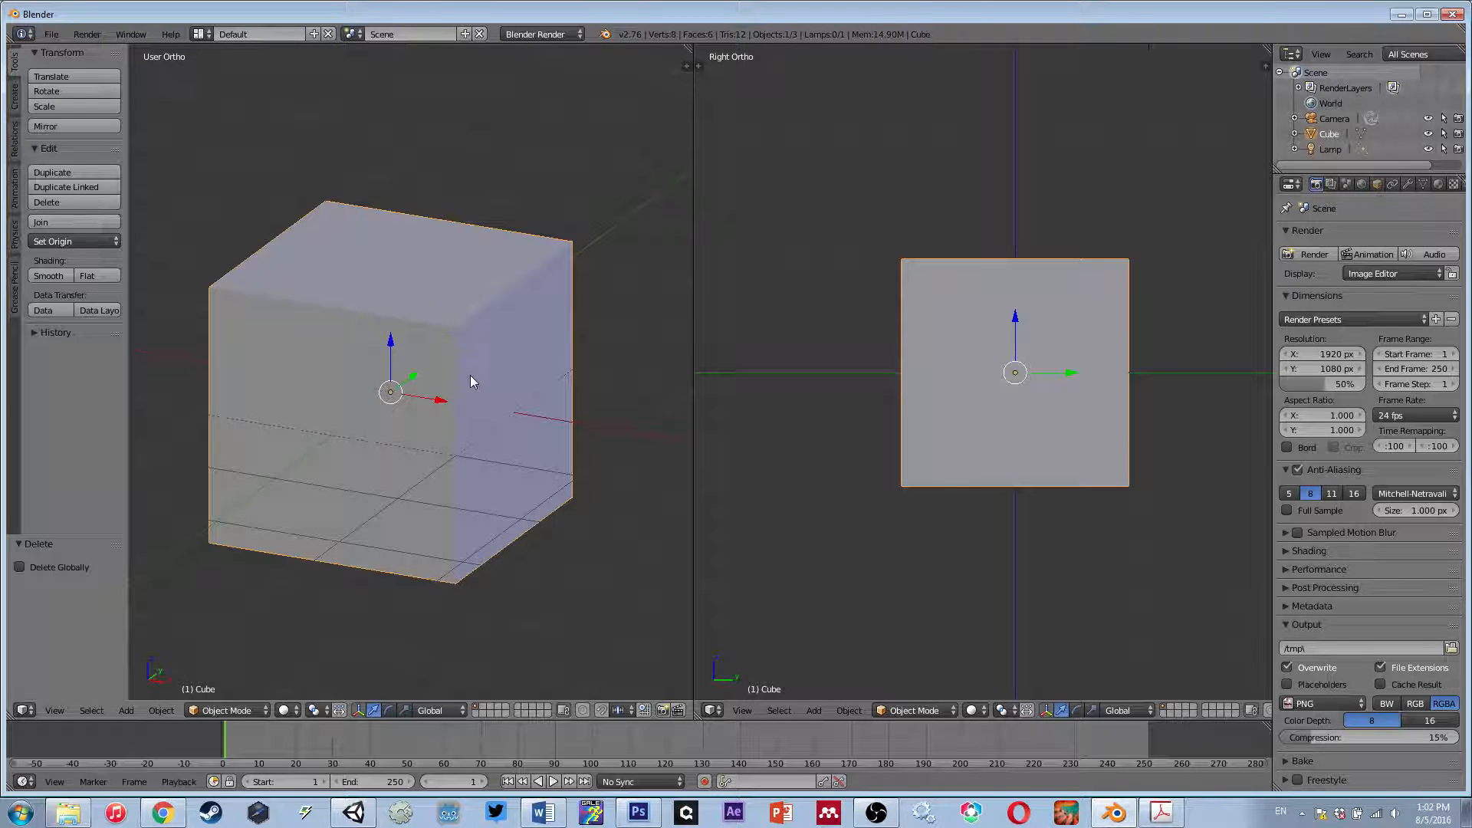
pyautogui.press('Tab')
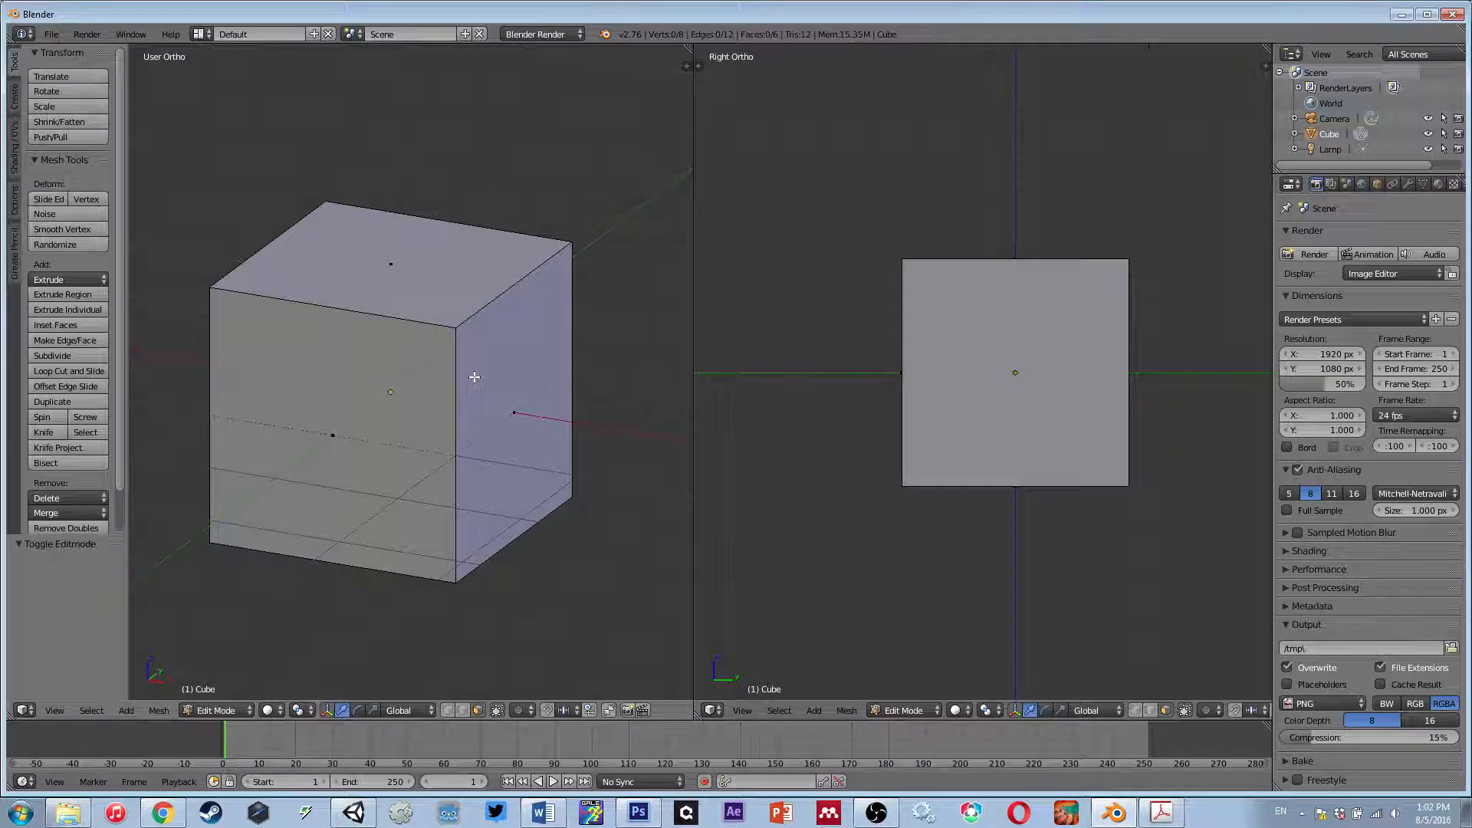
pyautogui.press('KP_1')
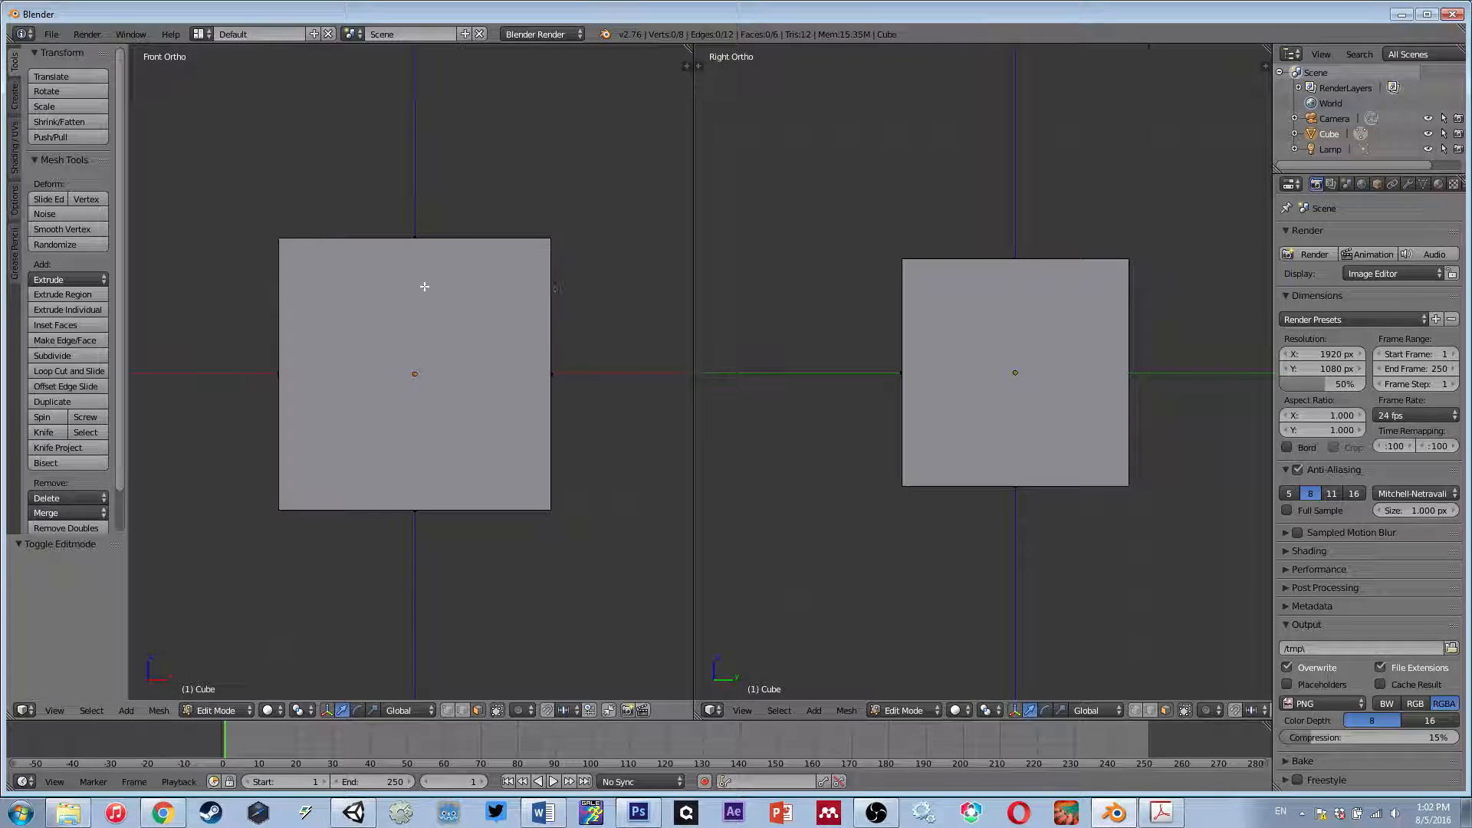
pyautogui.scroll(1, 952, 415)
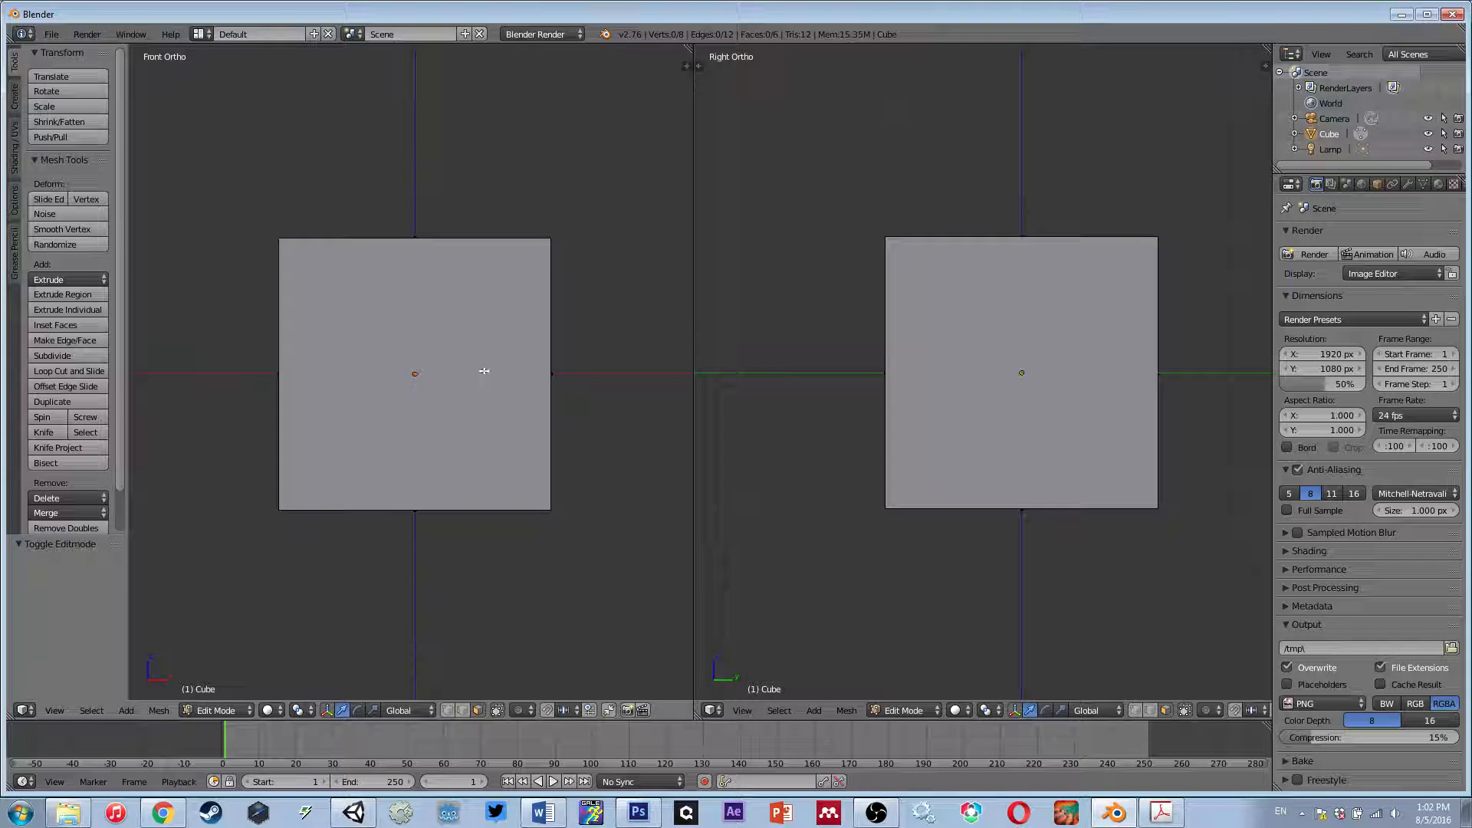
# - View the cube at an angle and select its visible faces one after another, ending with the top face
pyautogui.moveTo(578, 354); pyautogui.dragTo(382, 411, button='middle')
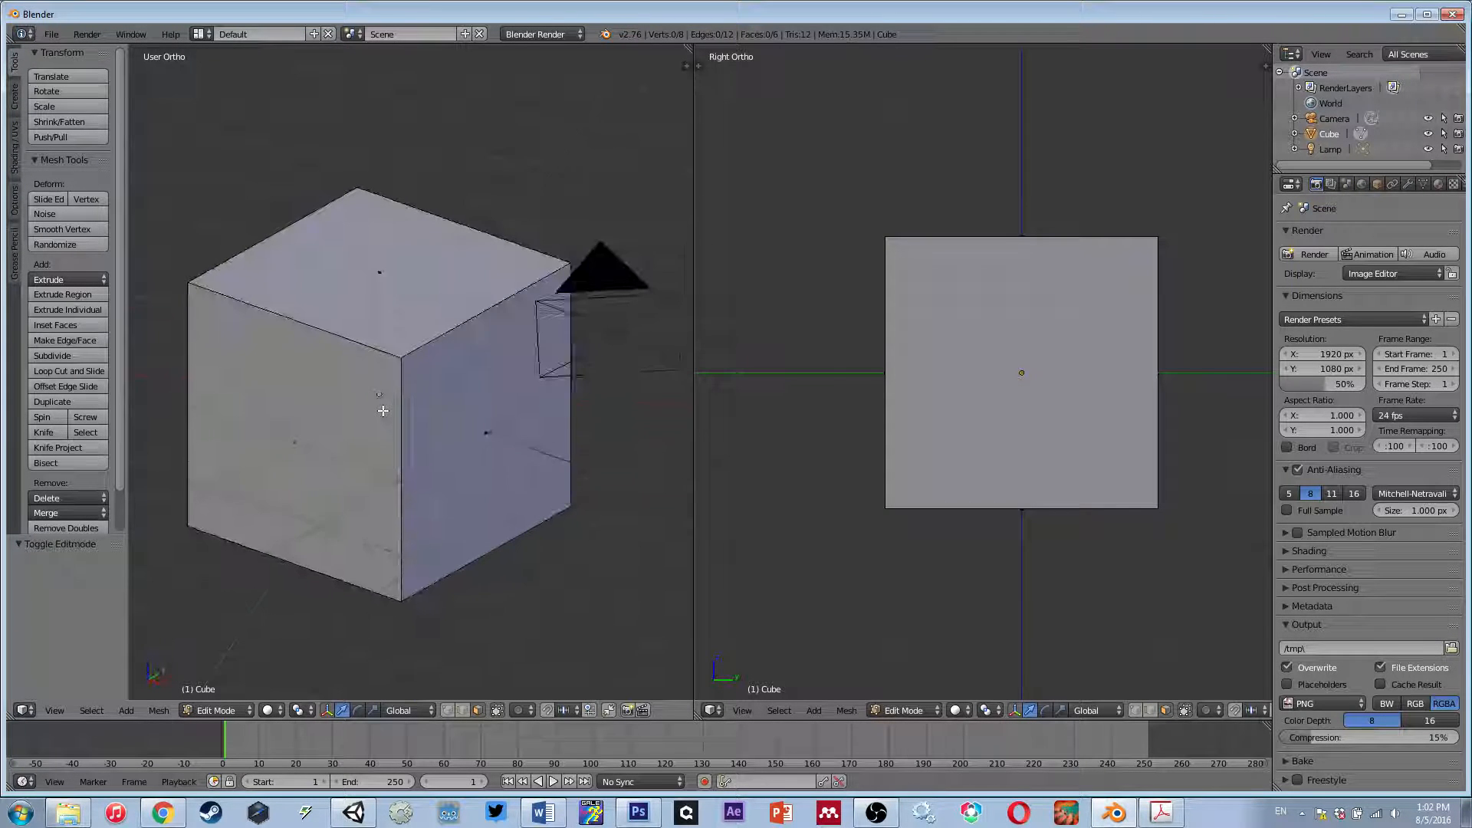
pyautogui.rightClick(381, 411)
pyautogui.rightClick(427, 449)
pyautogui.rightClick(337, 325)
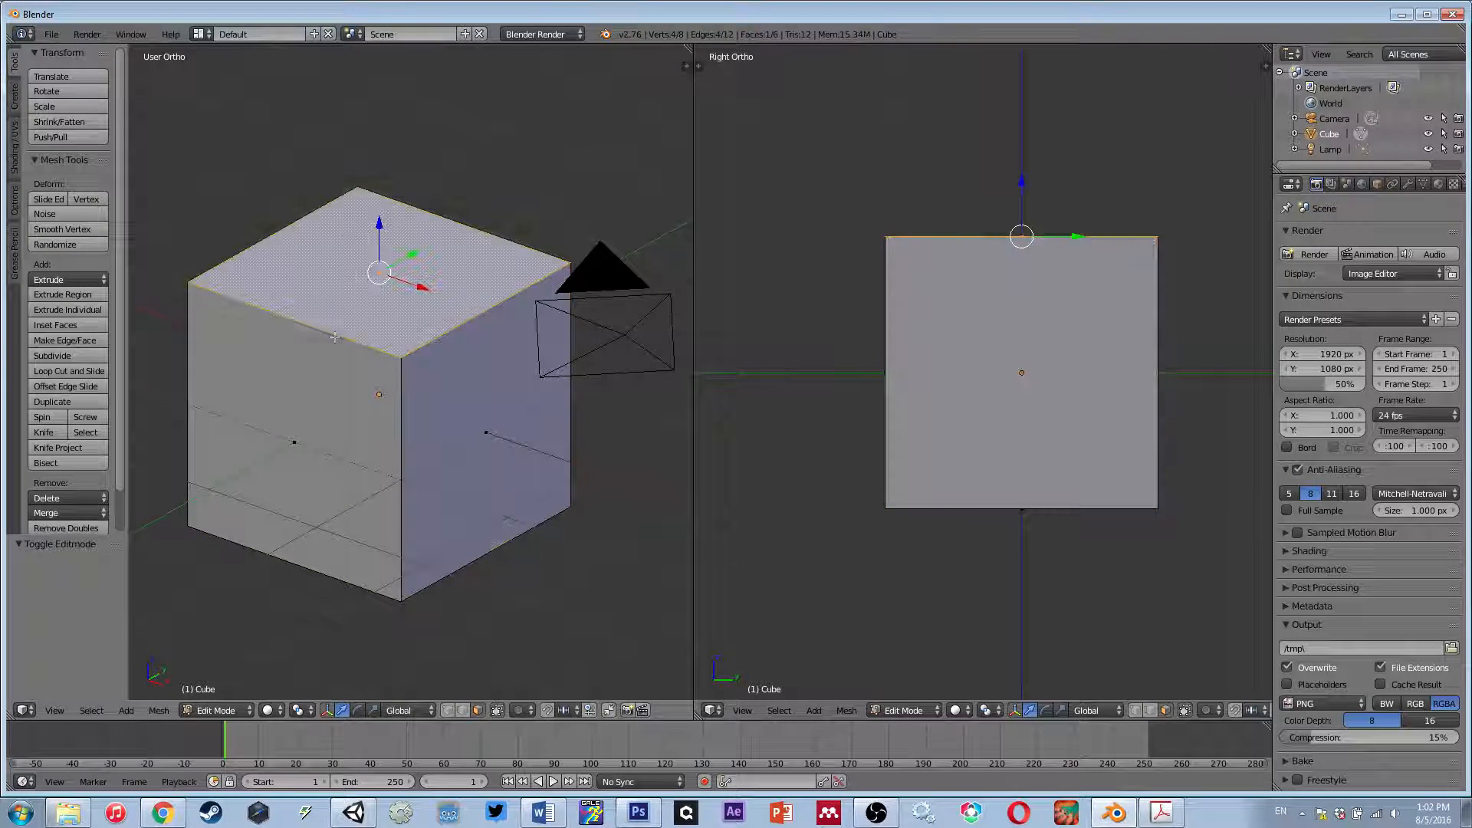
pyautogui.rightClick(357, 435)
pyautogui.rightClick(455, 447)
pyautogui.rightClick(405, 319)
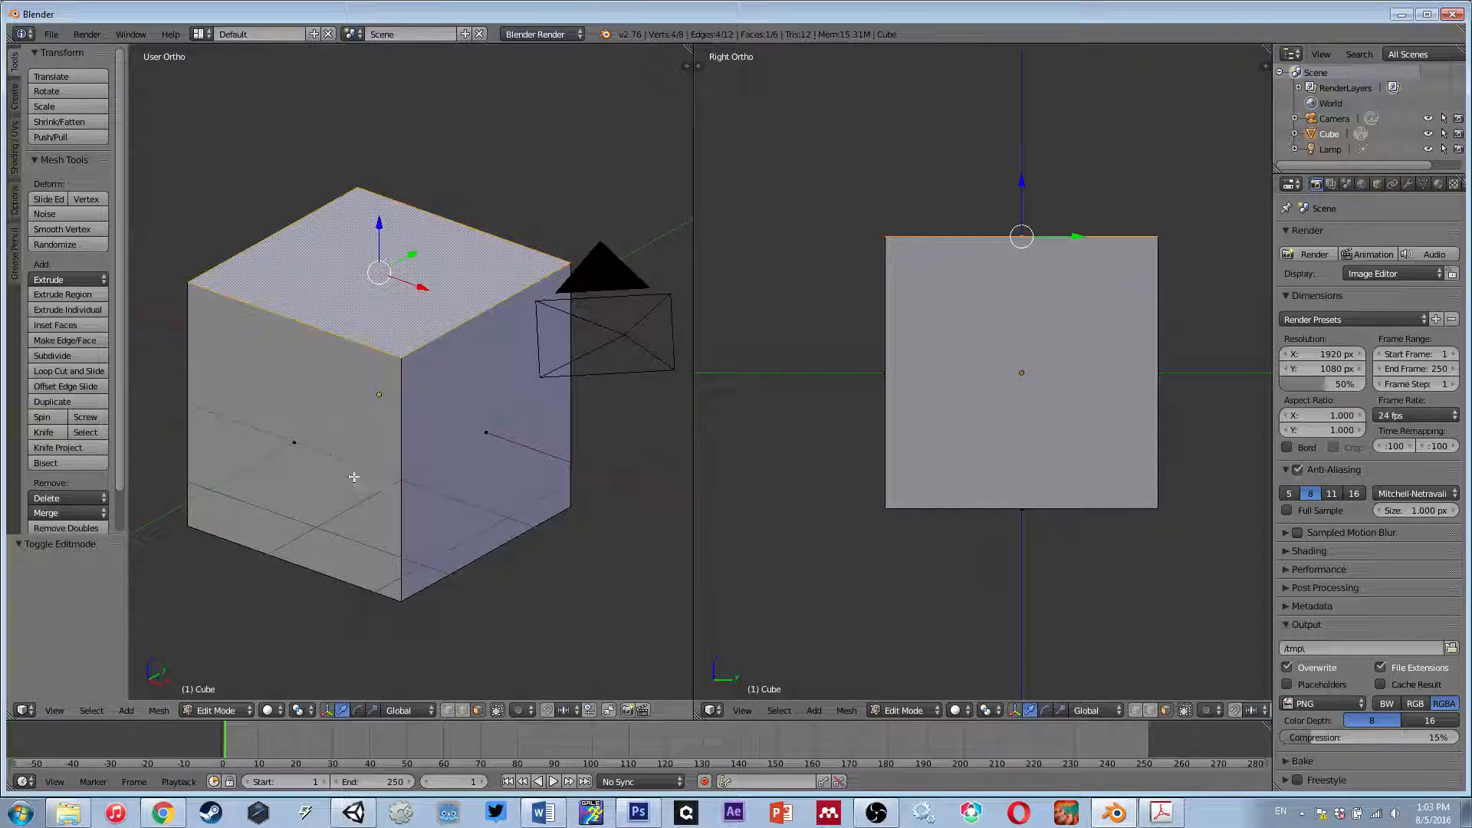
# - Try moving the cube's front face freely and likewise its top face, cancelling each move
pyautogui.rightClick(354, 477)
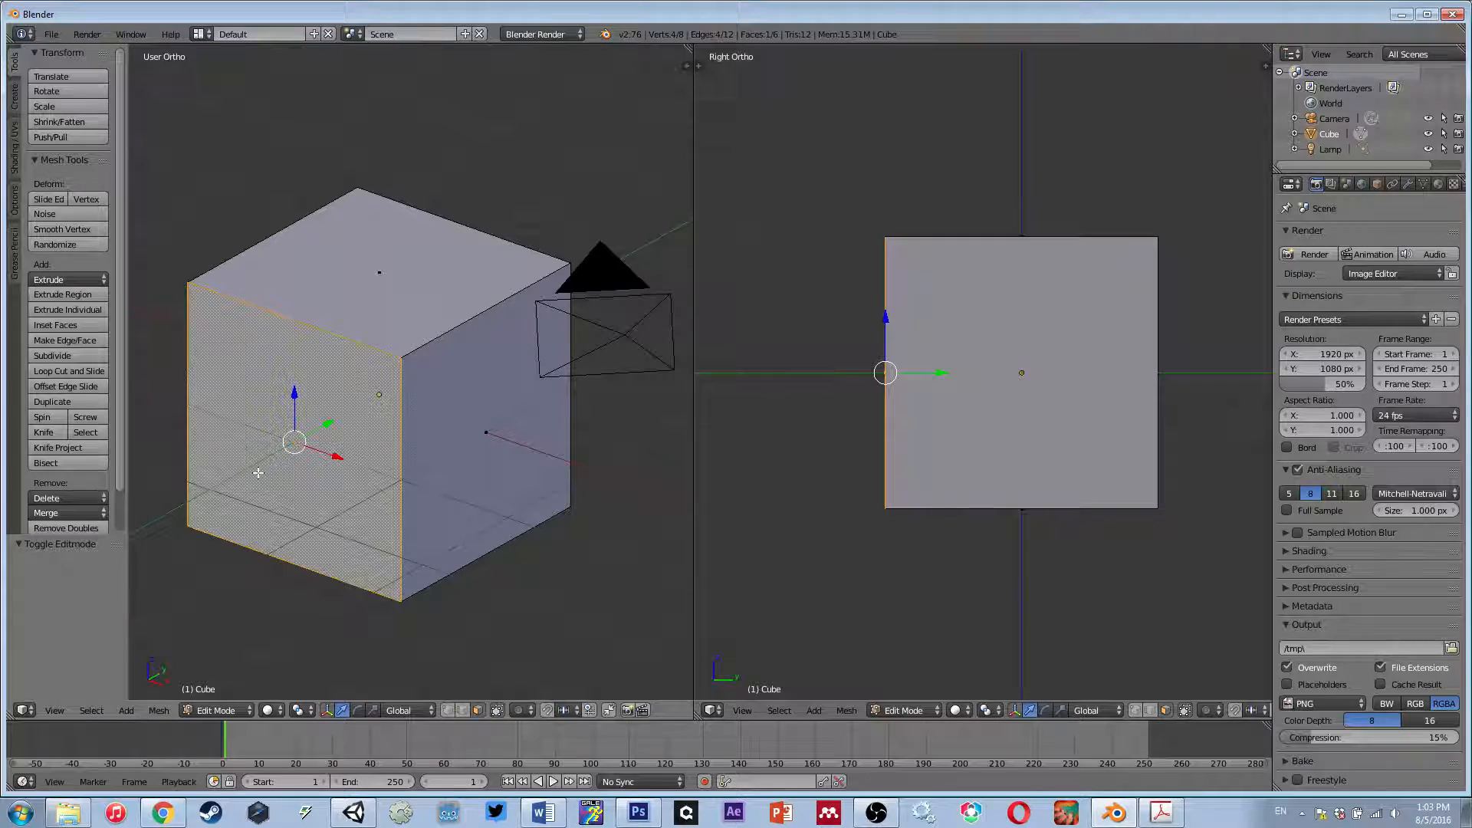
pyautogui.press('g')
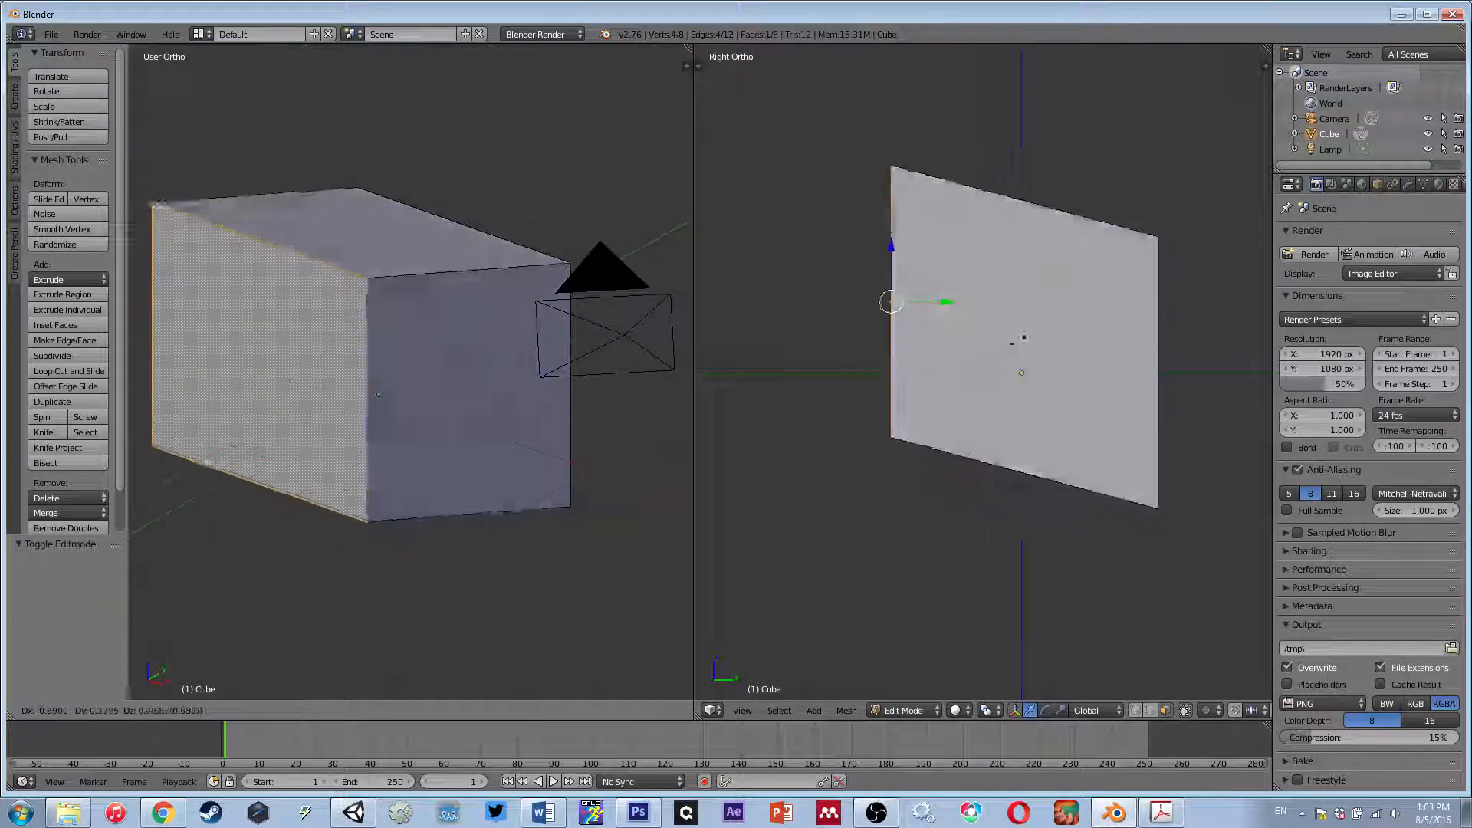
pyautogui.press('Escape')
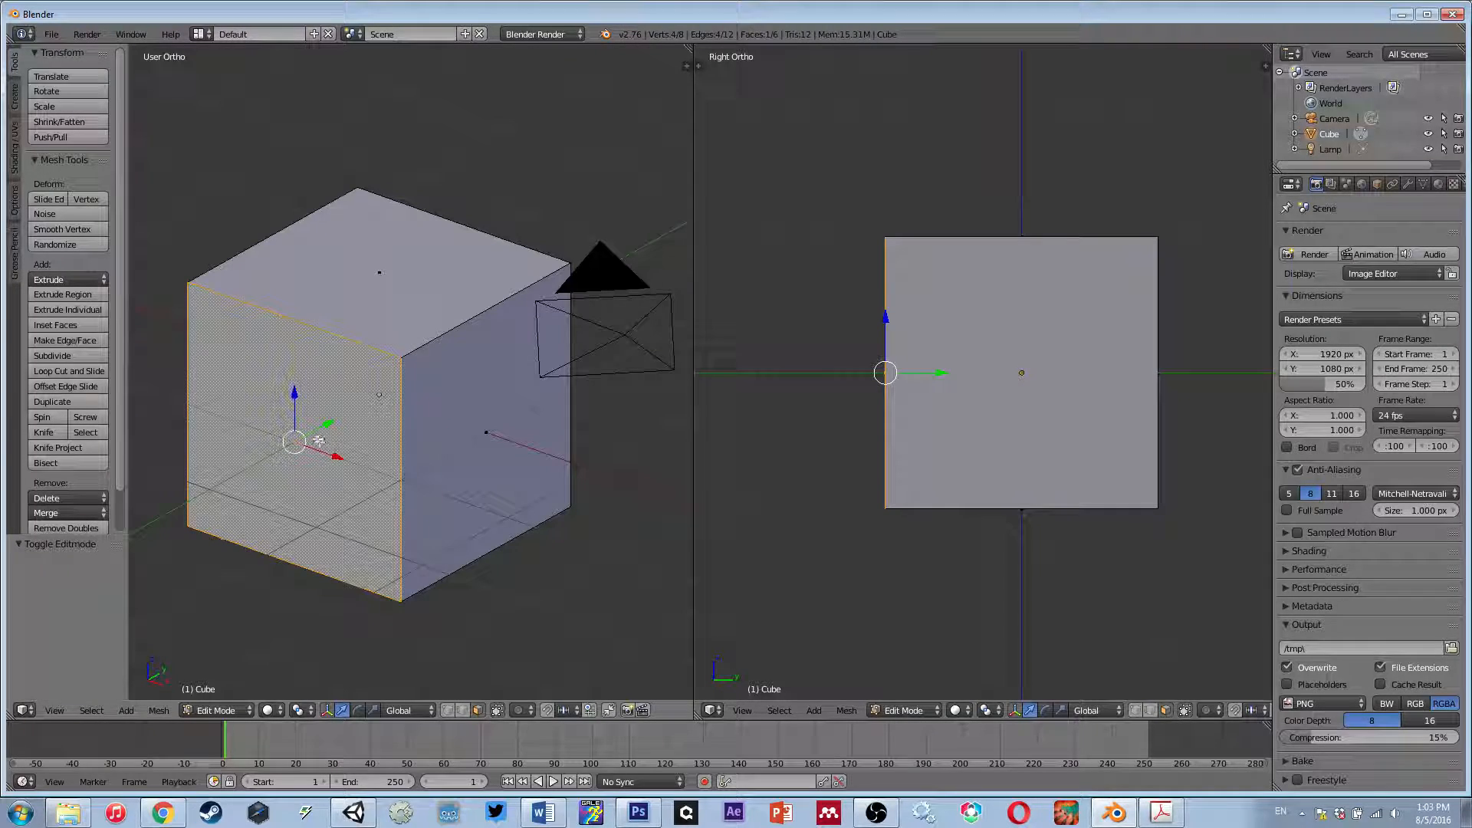
pyautogui.rightClick(383, 279)
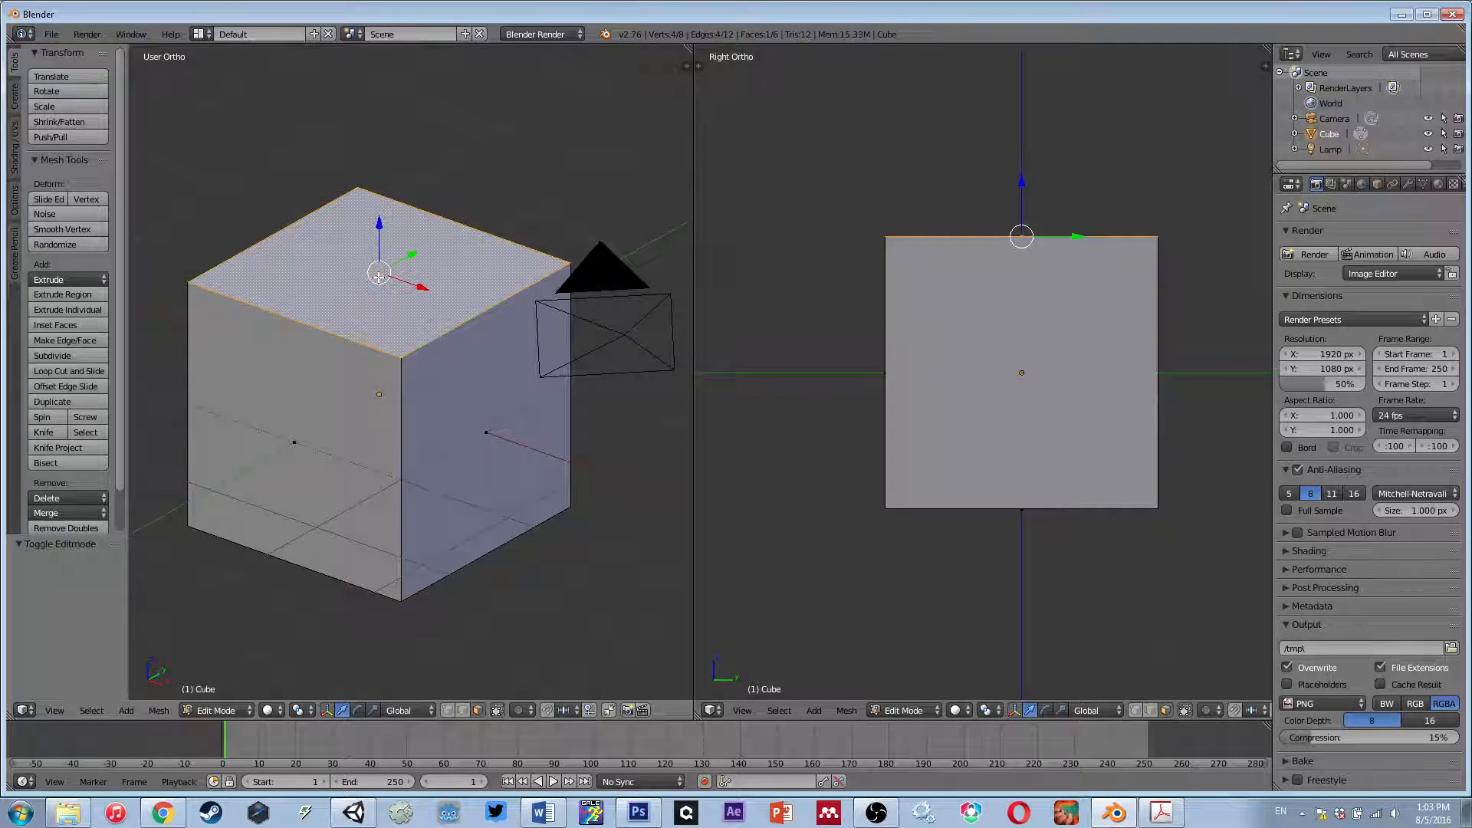
pyautogui.press('g')
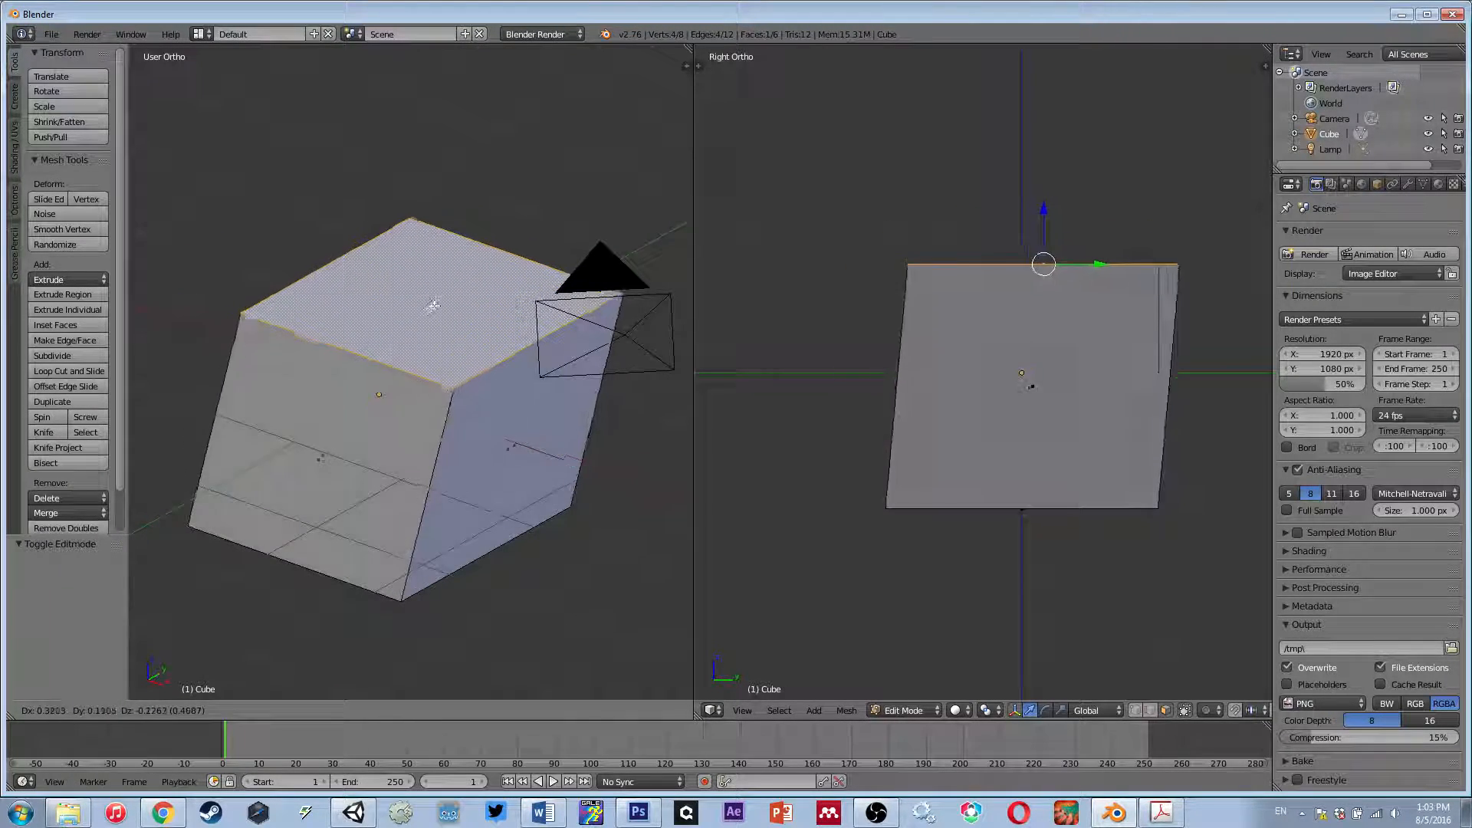
pyautogui.rightClick(435, 304)
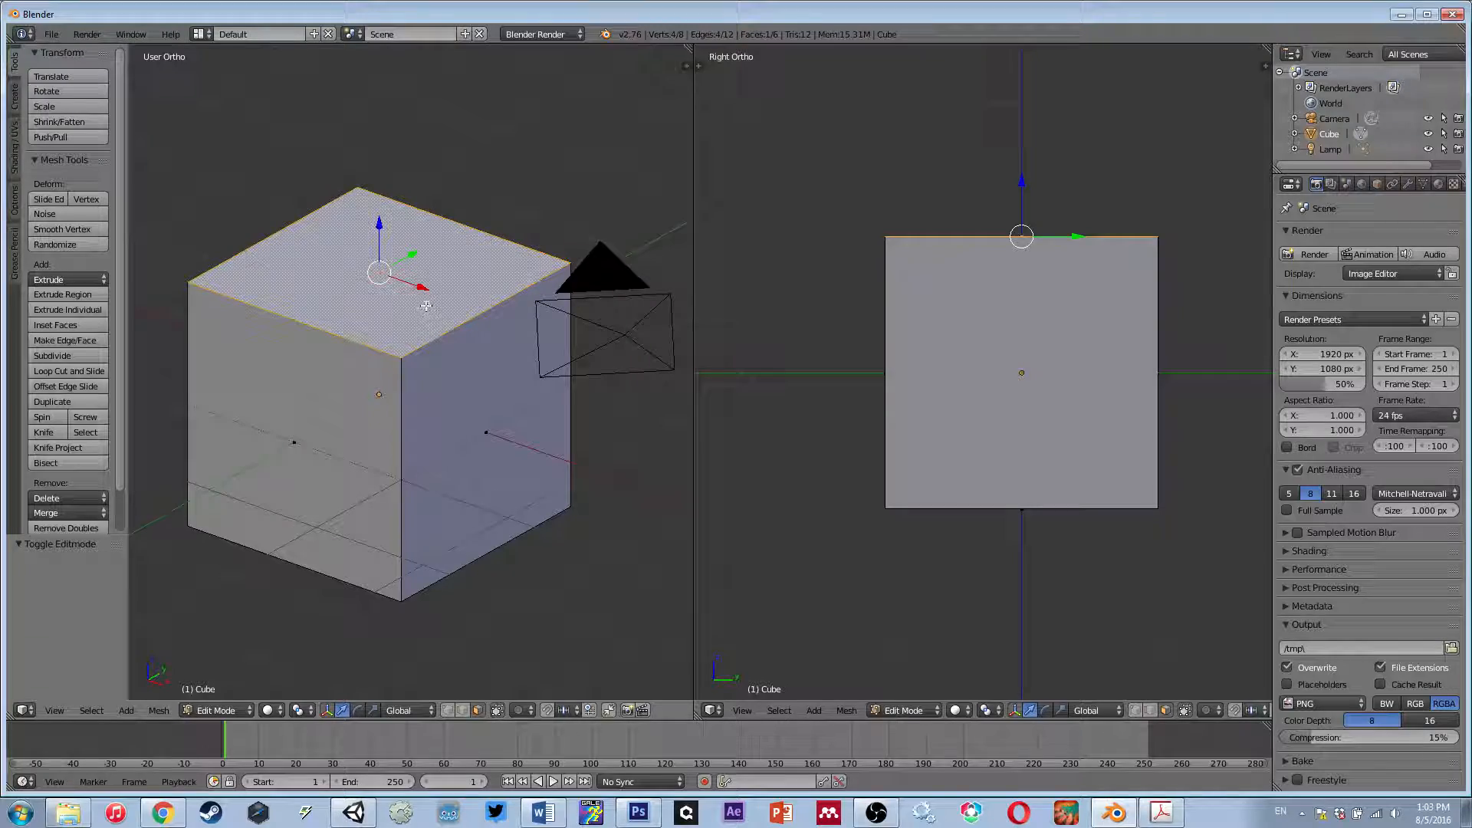
# - Move the cube's right side face freely by about X -0.523, Y -0.816, Z -0.630 and undo the move
pyautogui.rightClick(421, 435)
pyautogui.press('g')
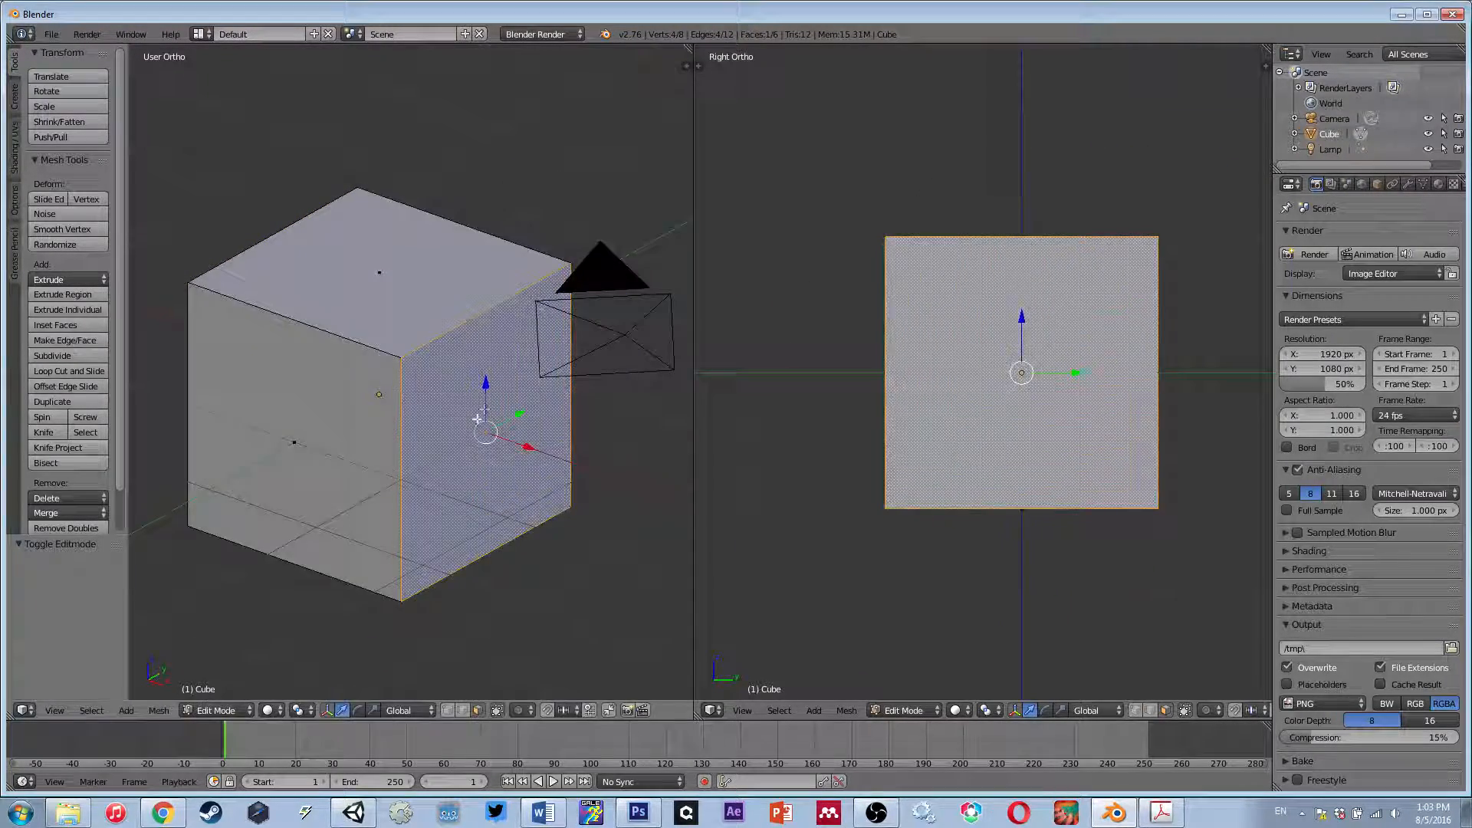
pyautogui.click(357, 499)
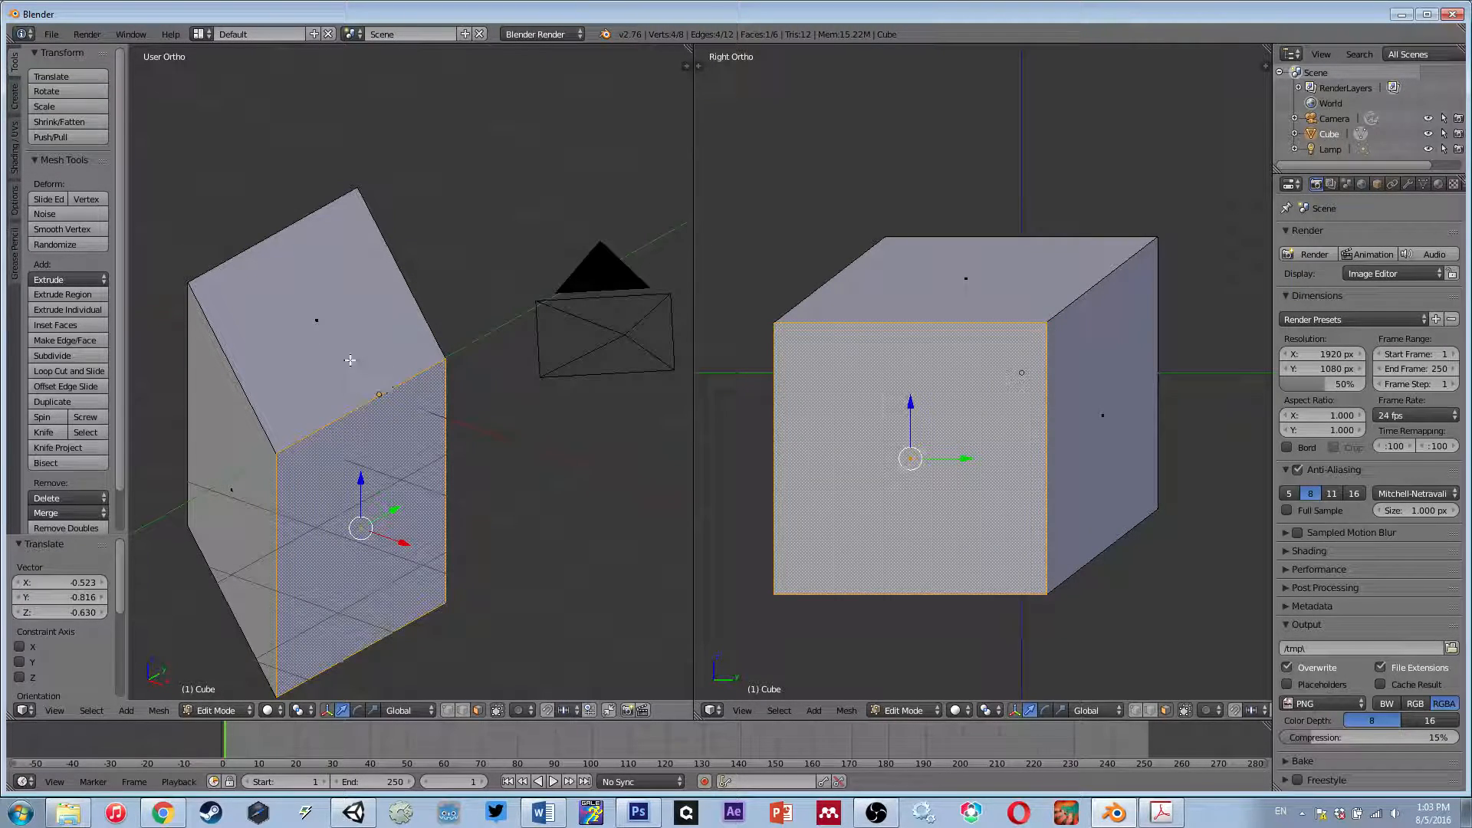
pyautogui.hotkey('ctrl', 'z')
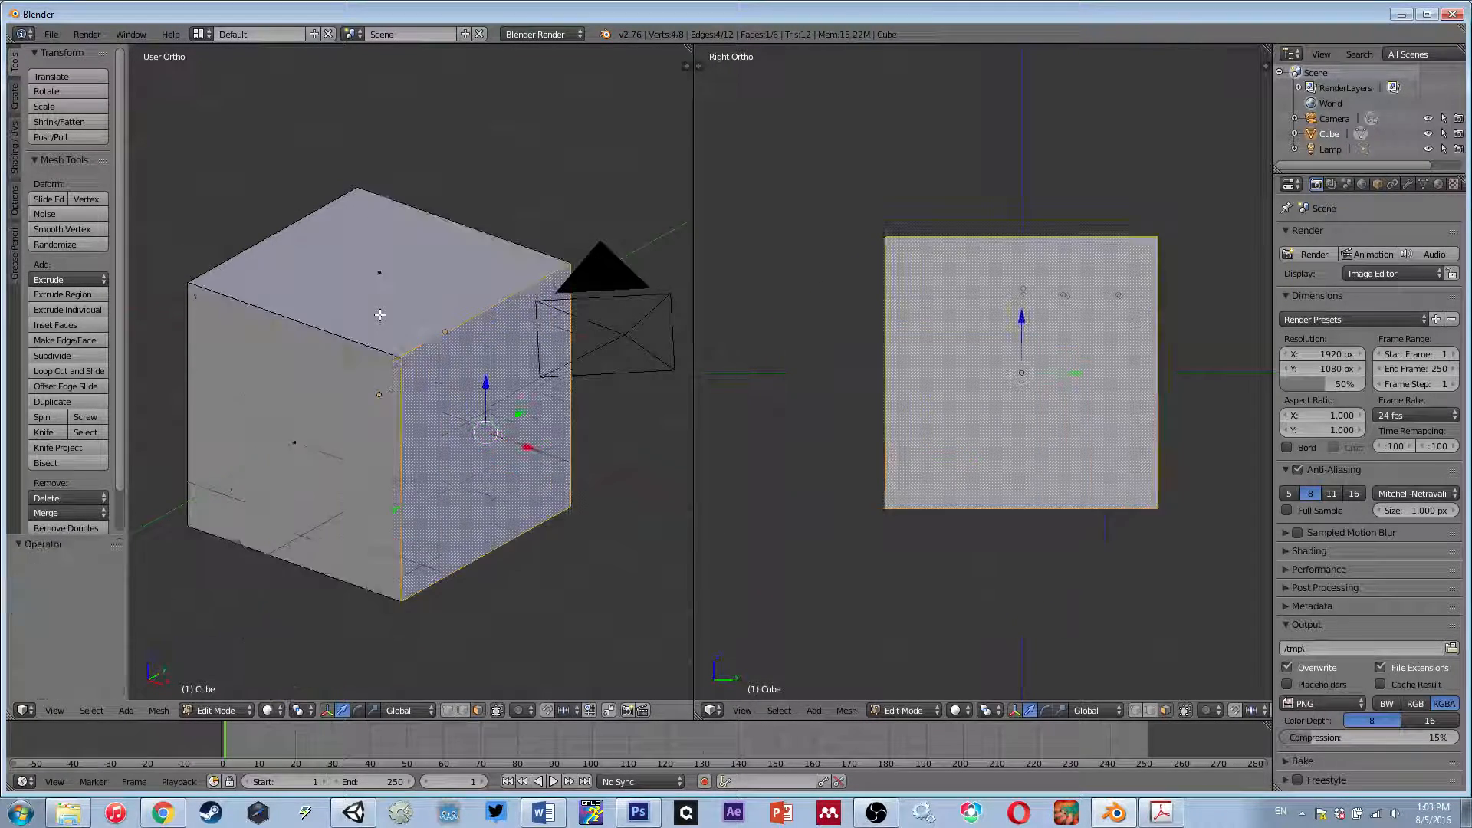
# - Deselect all of the cube's faces and restore the front orthographic view
pyautogui.press('a')
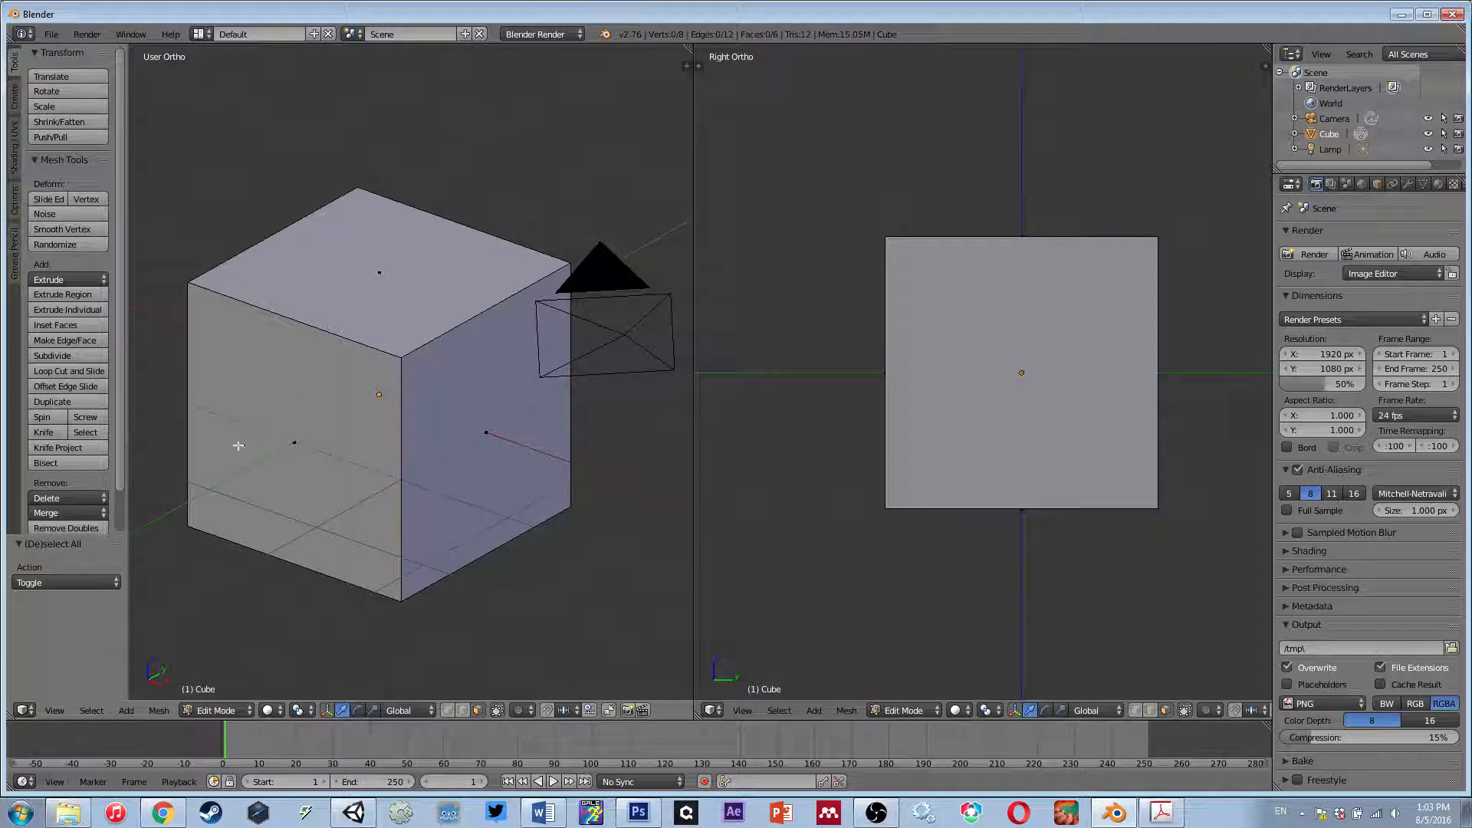
pyautogui.moveTo(326, 475); pyautogui.dragTo(384, 476, button='middle')
pyautogui.press('KP_1')
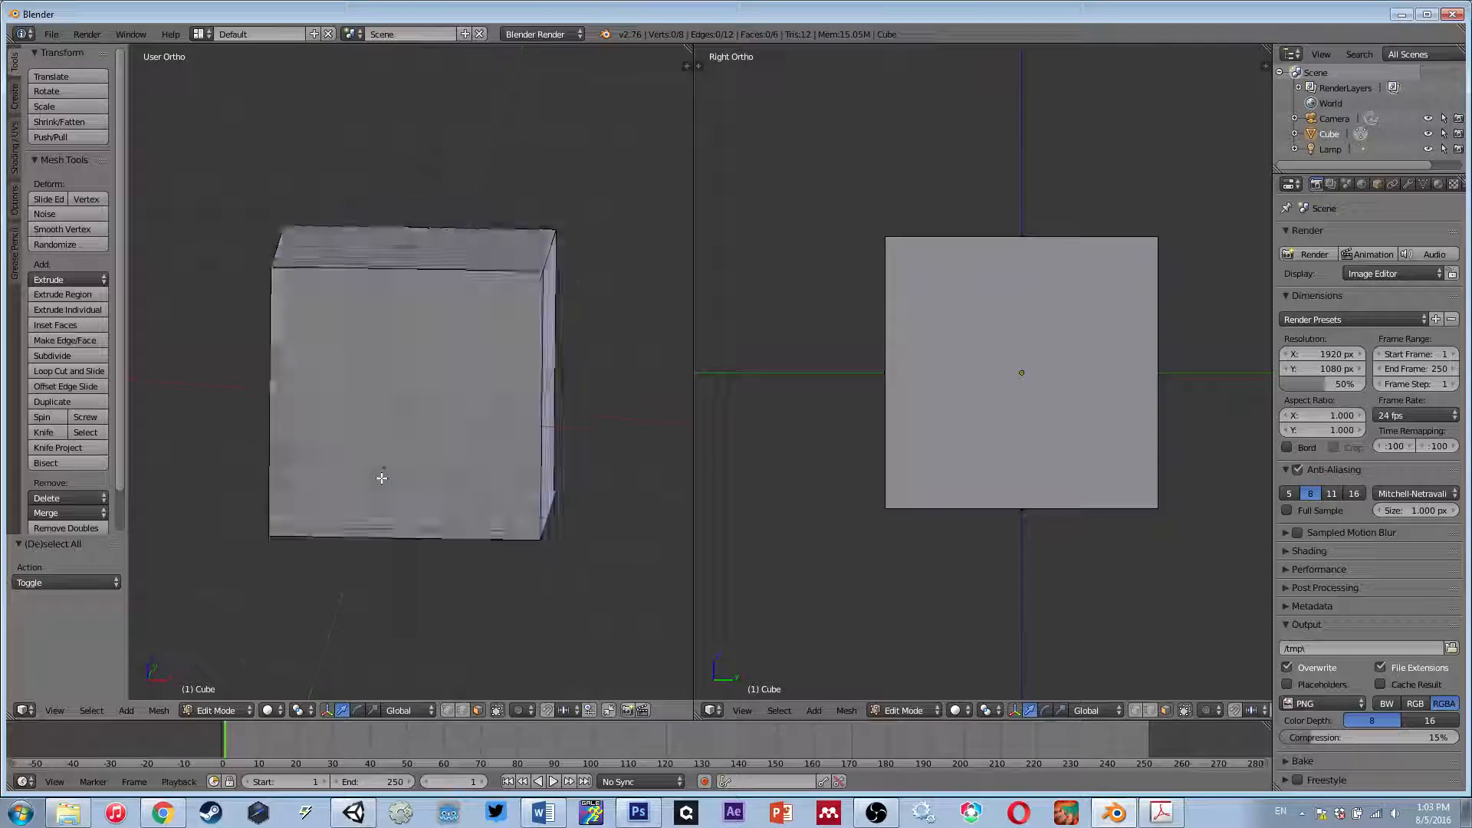
pyautogui.scroll(1, 401, 427)
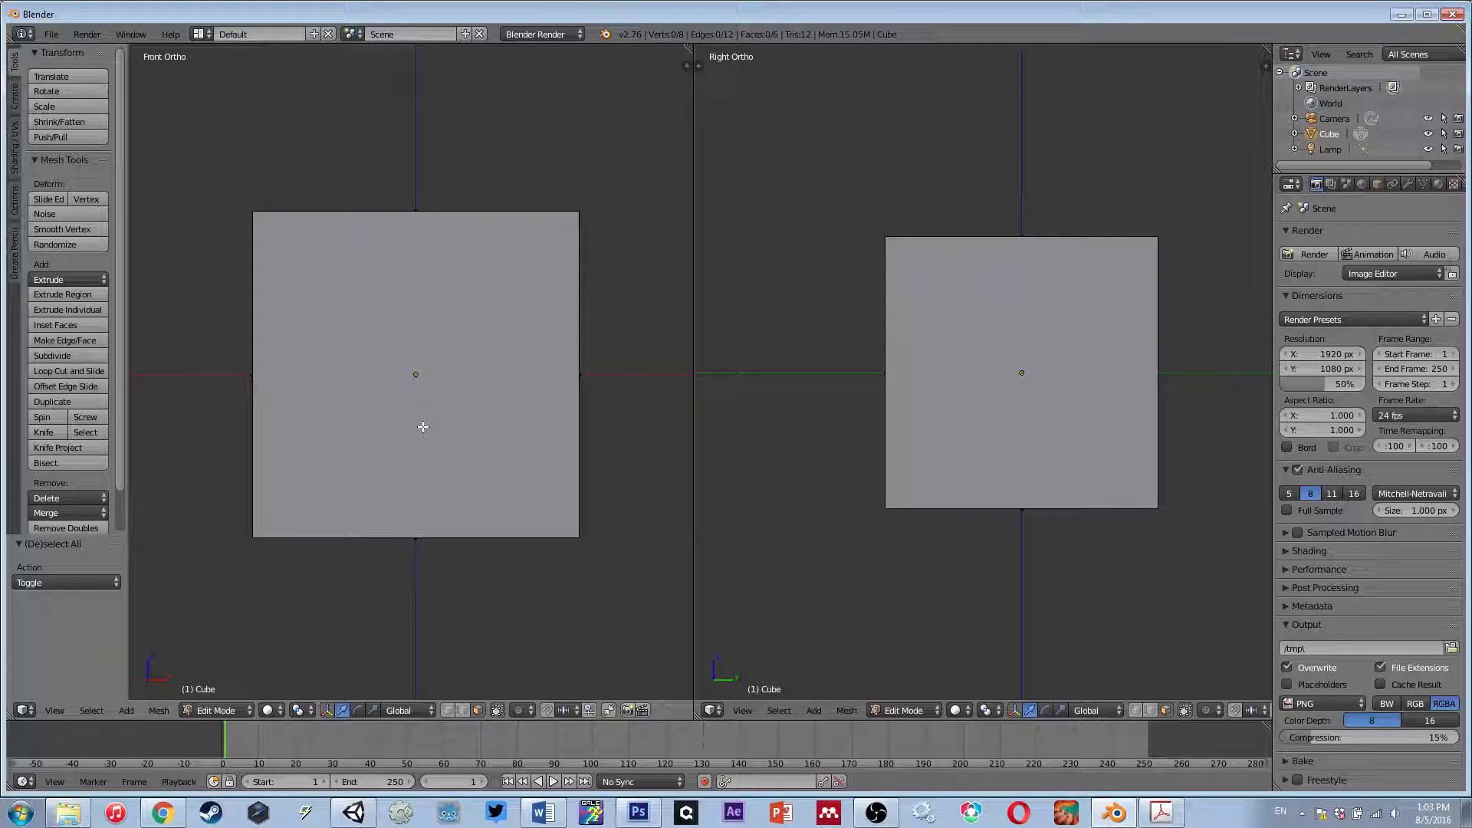
pyautogui.scroll(-1, 424, 427)
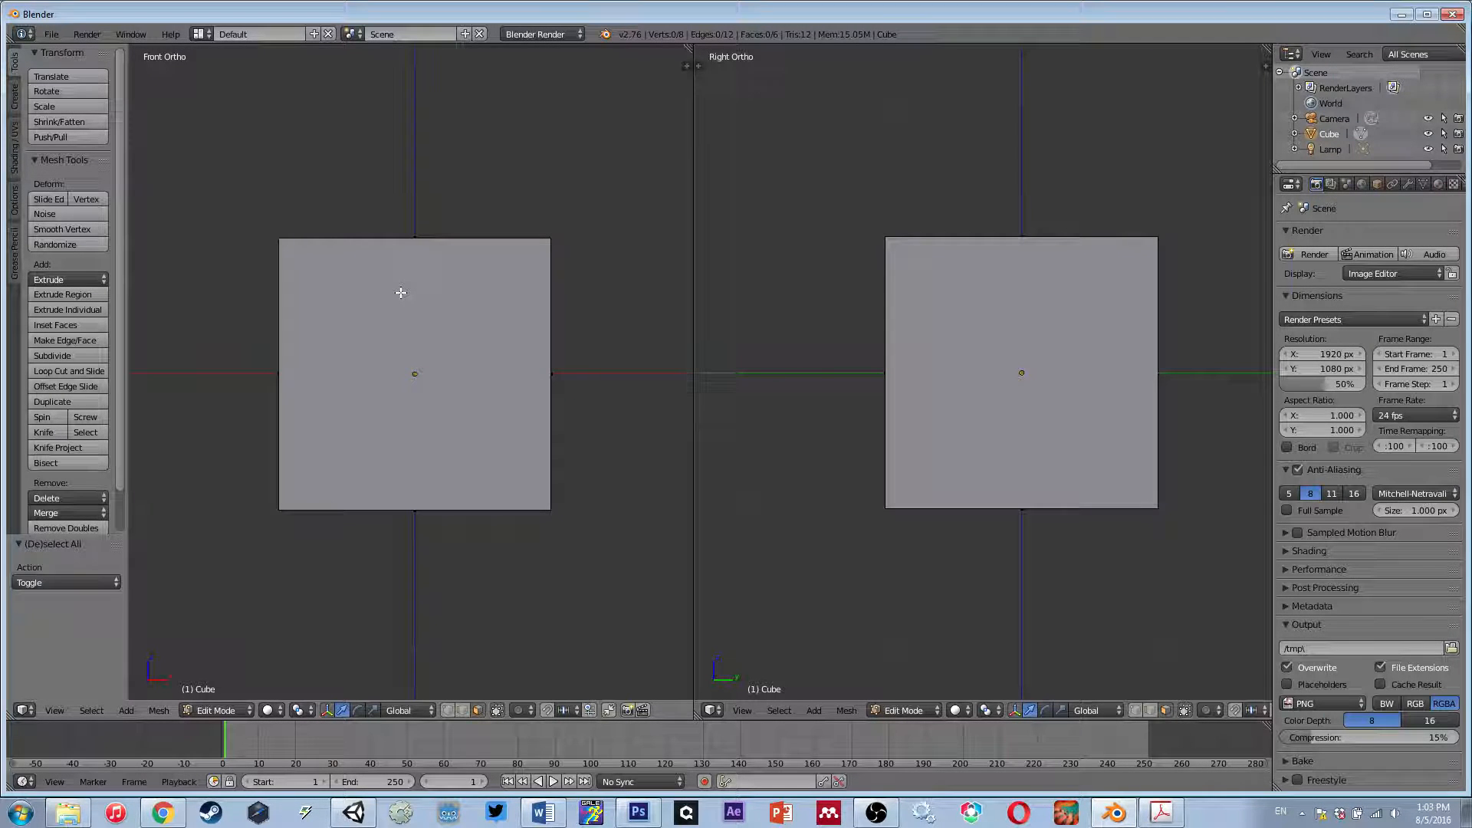
# - Toggle between solid and wireframe shading and leave the cube as a wireframe seen at an angle
pyautogui.press('z')
pyautogui.press('z')
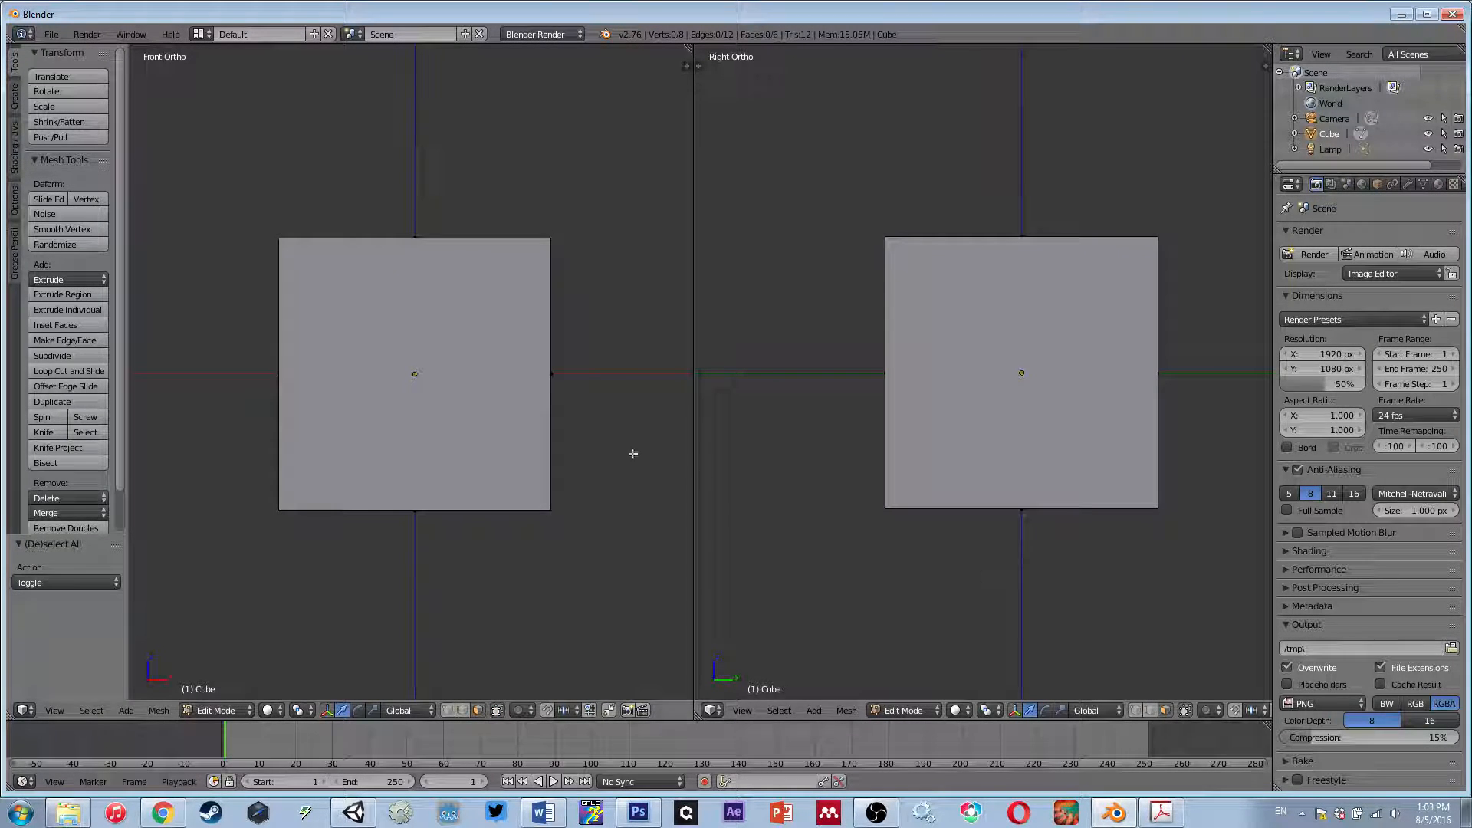
pyautogui.press('z')
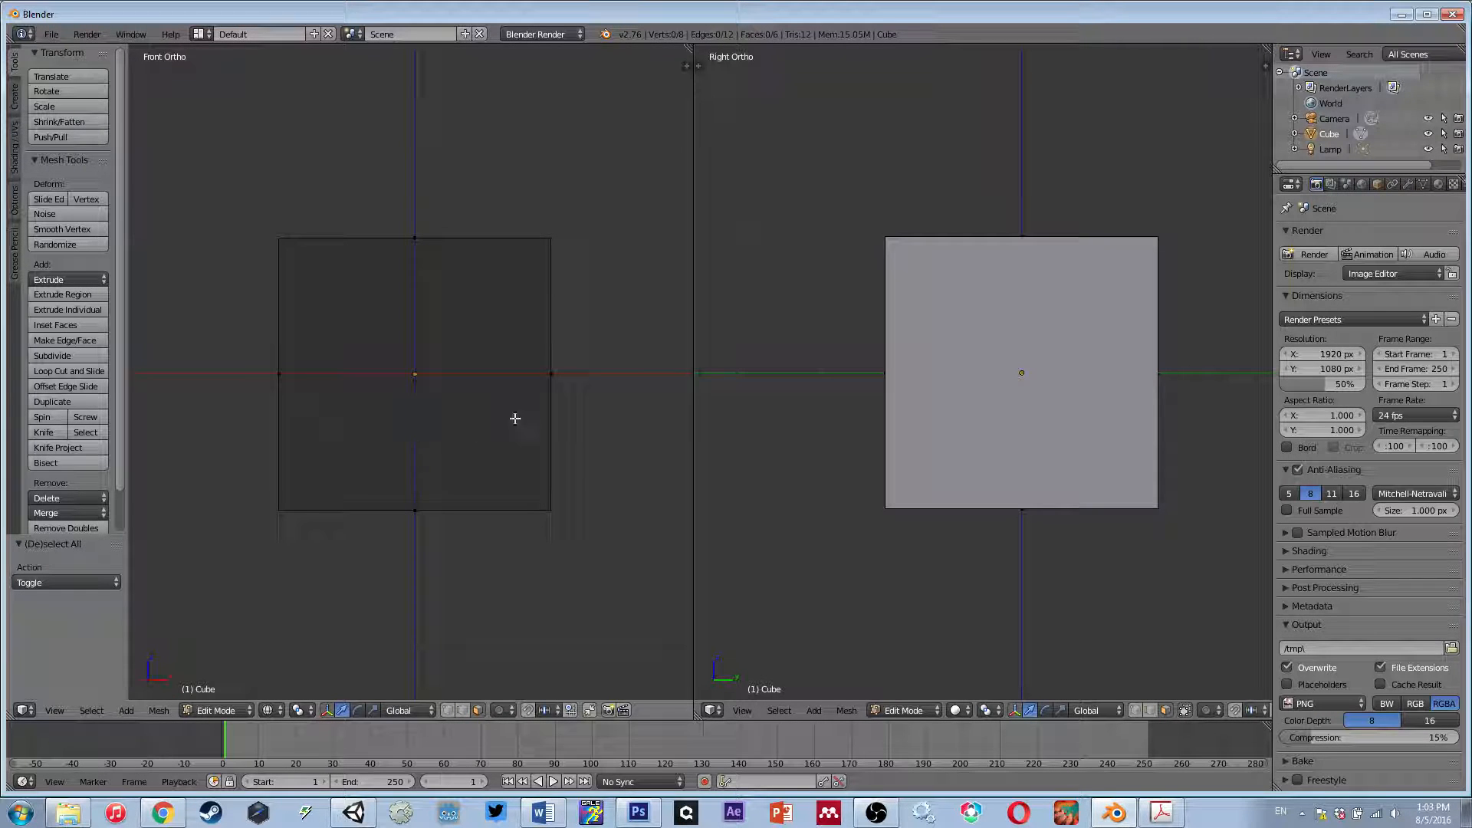
pyautogui.moveTo(516, 417)
pyautogui.mouseDown(button='middle')
pyautogui.moveTo(467, 470)
pyautogui.moveTo(416, 477)
pyautogui.moveTo(476, 417)
pyautogui.moveTo(398, 506)
pyautogui.moveTo(470, 444)
pyautogui.moveTo(432, 480)
pyautogui.moveTo(486, 355)
pyautogui.moveTo(423, 393)
pyautogui.mouseUp(button='middle')
pyautogui.press('z')
pyautogui.press('z')
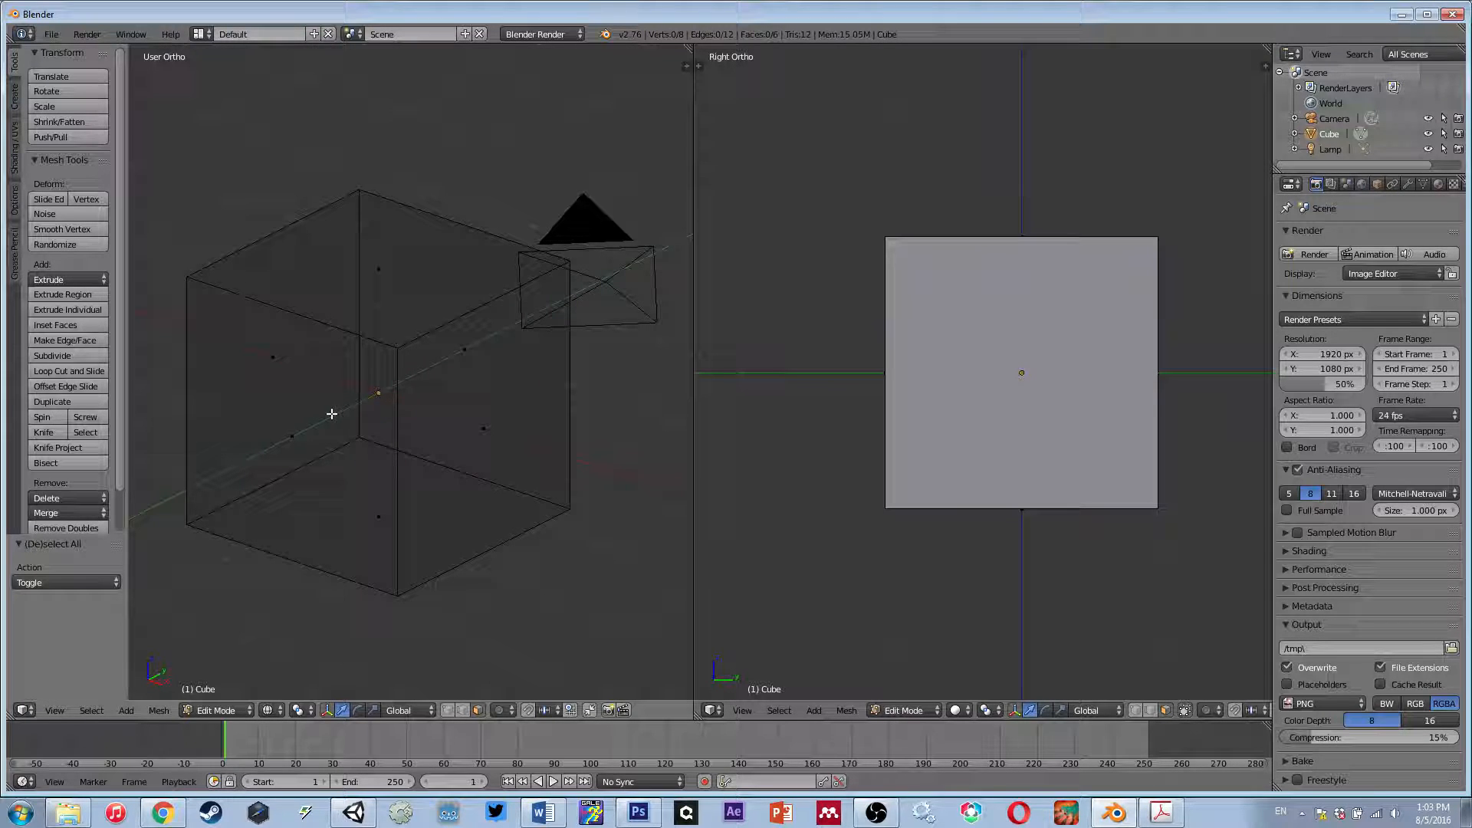
# - Select the cube's visible and hidden faces in turn through the wireframe, including the bottom, ending with the rear face
pyautogui.rightClick(456, 366)
pyautogui.rightClick(374, 513)
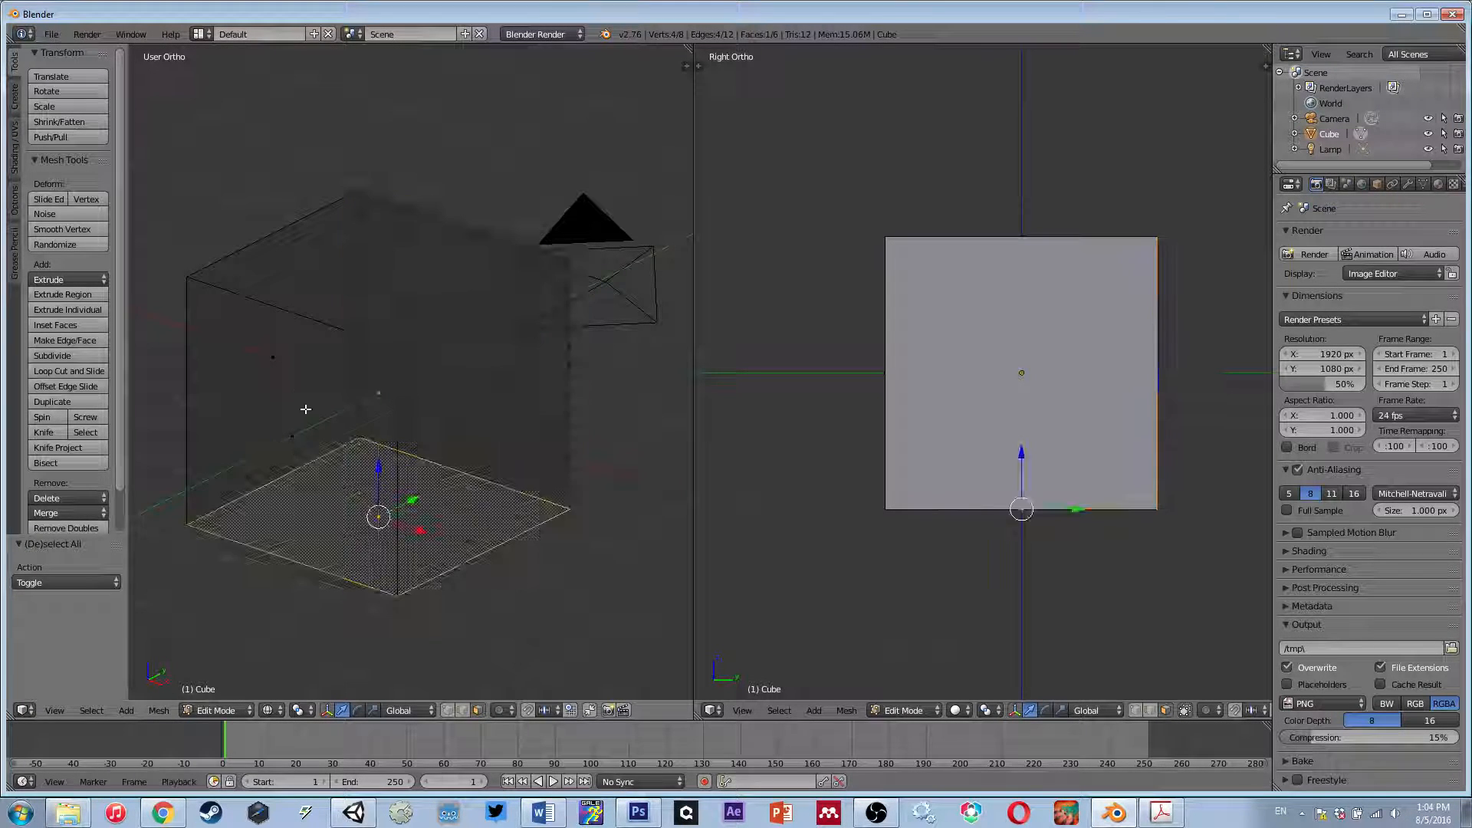
pyautogui.rightClick(276, 360)
pyautogui.rightClick(469, 351)
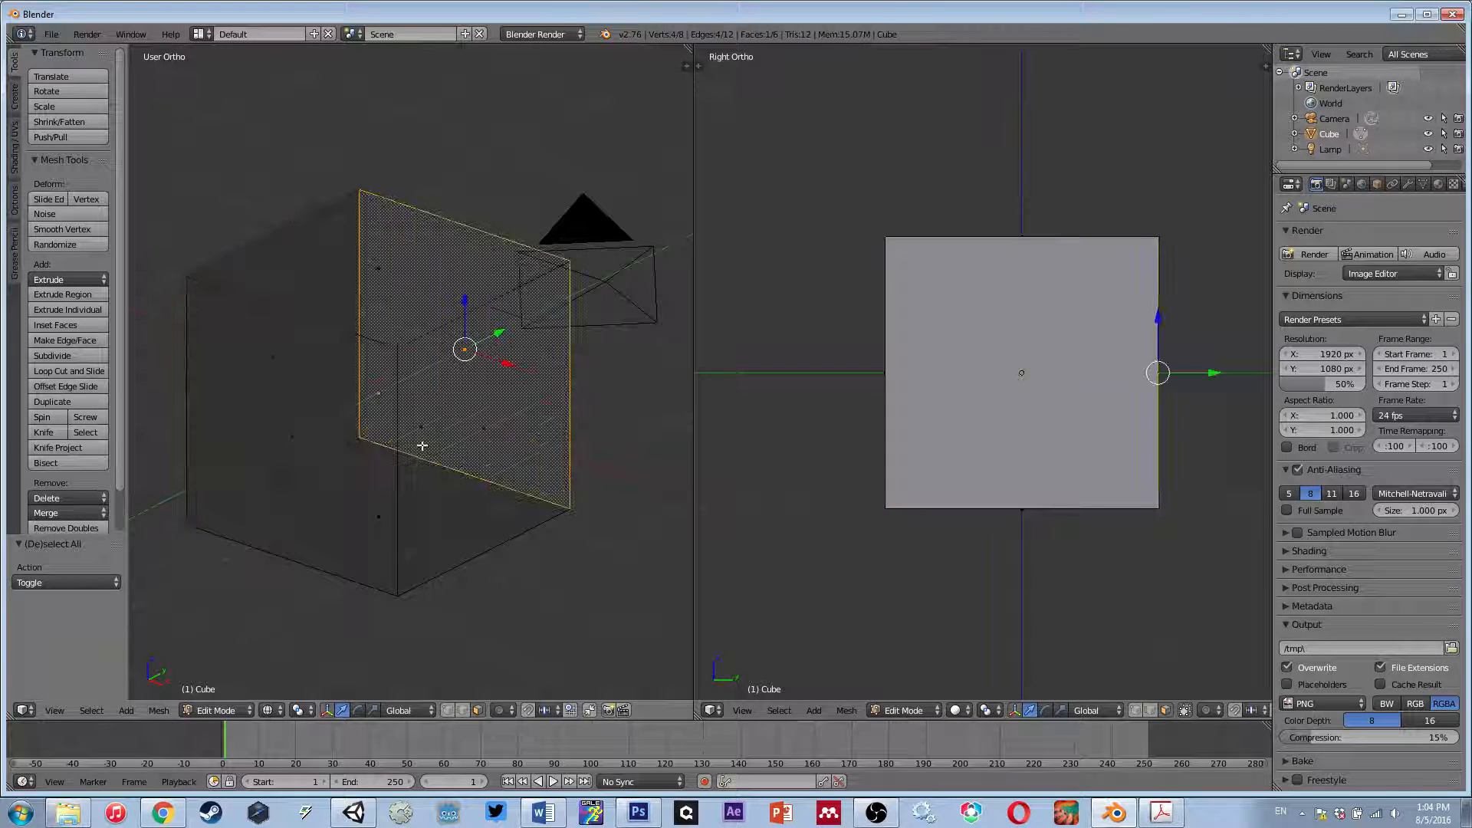
pyautogui.rightClick(401, 272)
pyautogui.rightClick(288, 408)
pyautogui.rightClick(471, 366)
pyautogui.rightClick(362, 529)
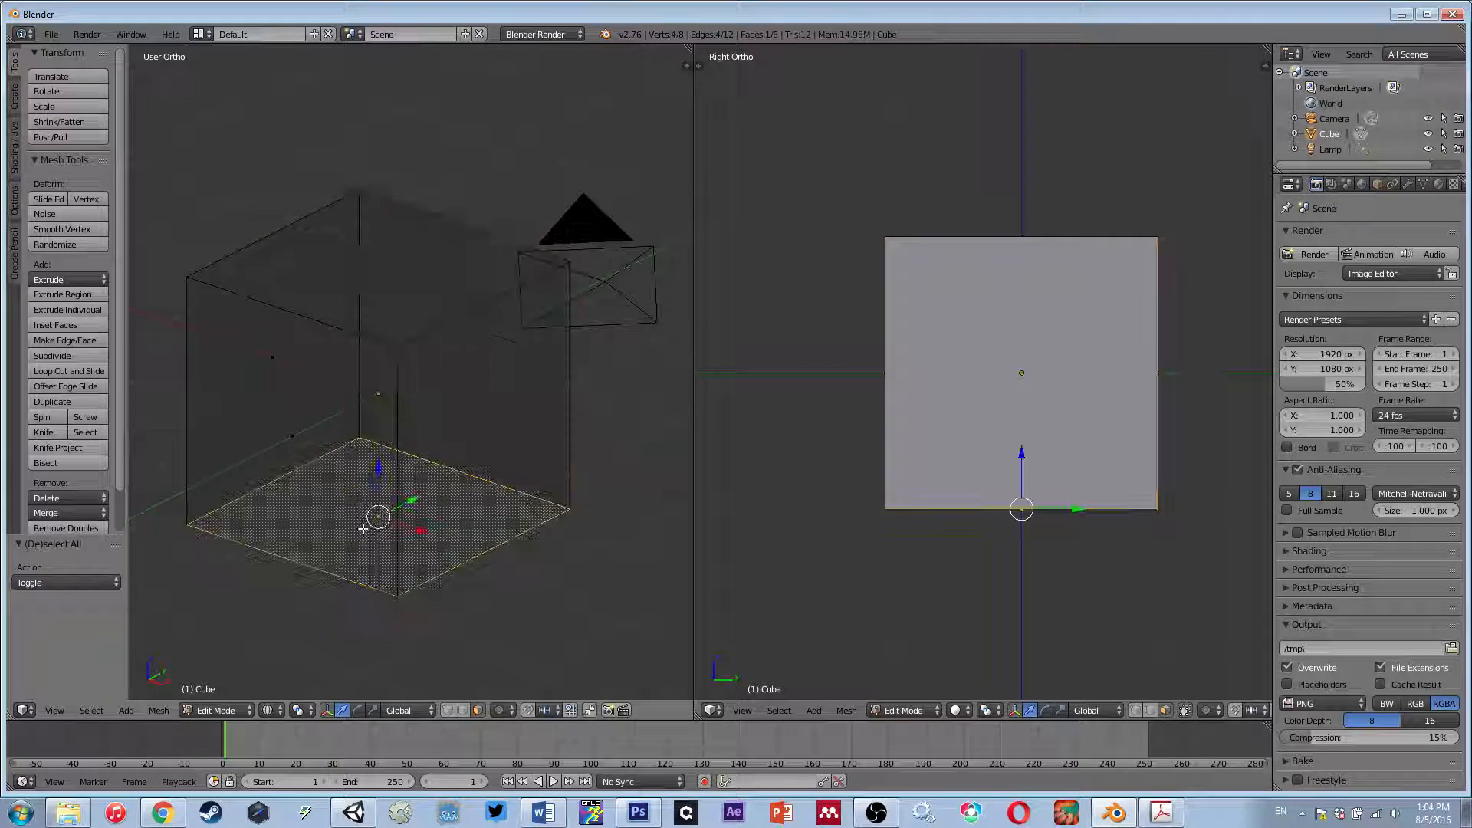
pyautogui.rightClick(279, 361)
pyautogui.rightClick(460, 361)
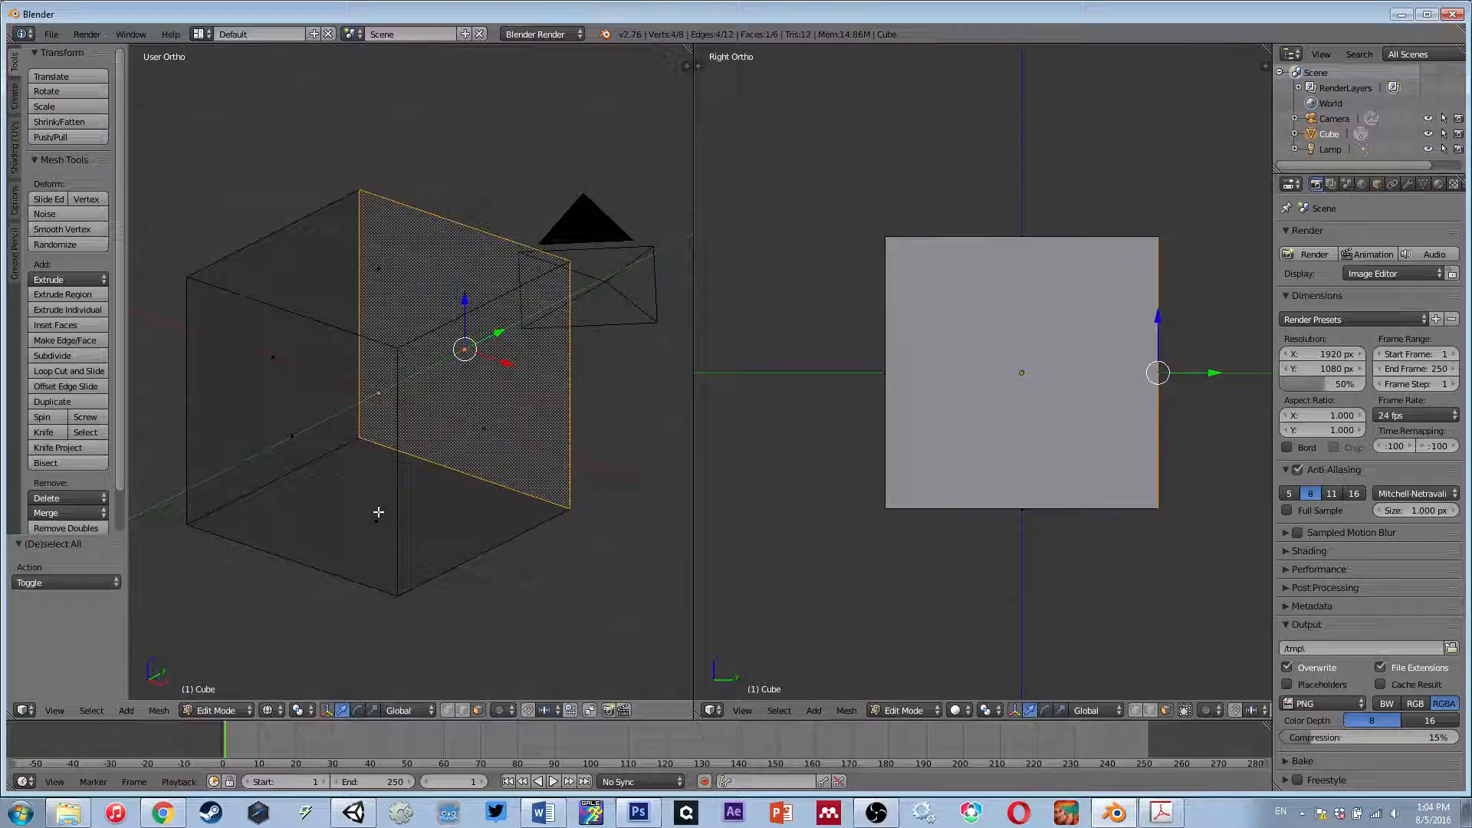
# - Select the cube's bottom, hidden left and rear faces in turn through the wireframe, going round them twice
pyautogui.rightClick(378, 512)
pyautogui.rightClick(289, 352)
pyautogui.rightClick(476, 361)
pyautogui.rightClick(378, 527)
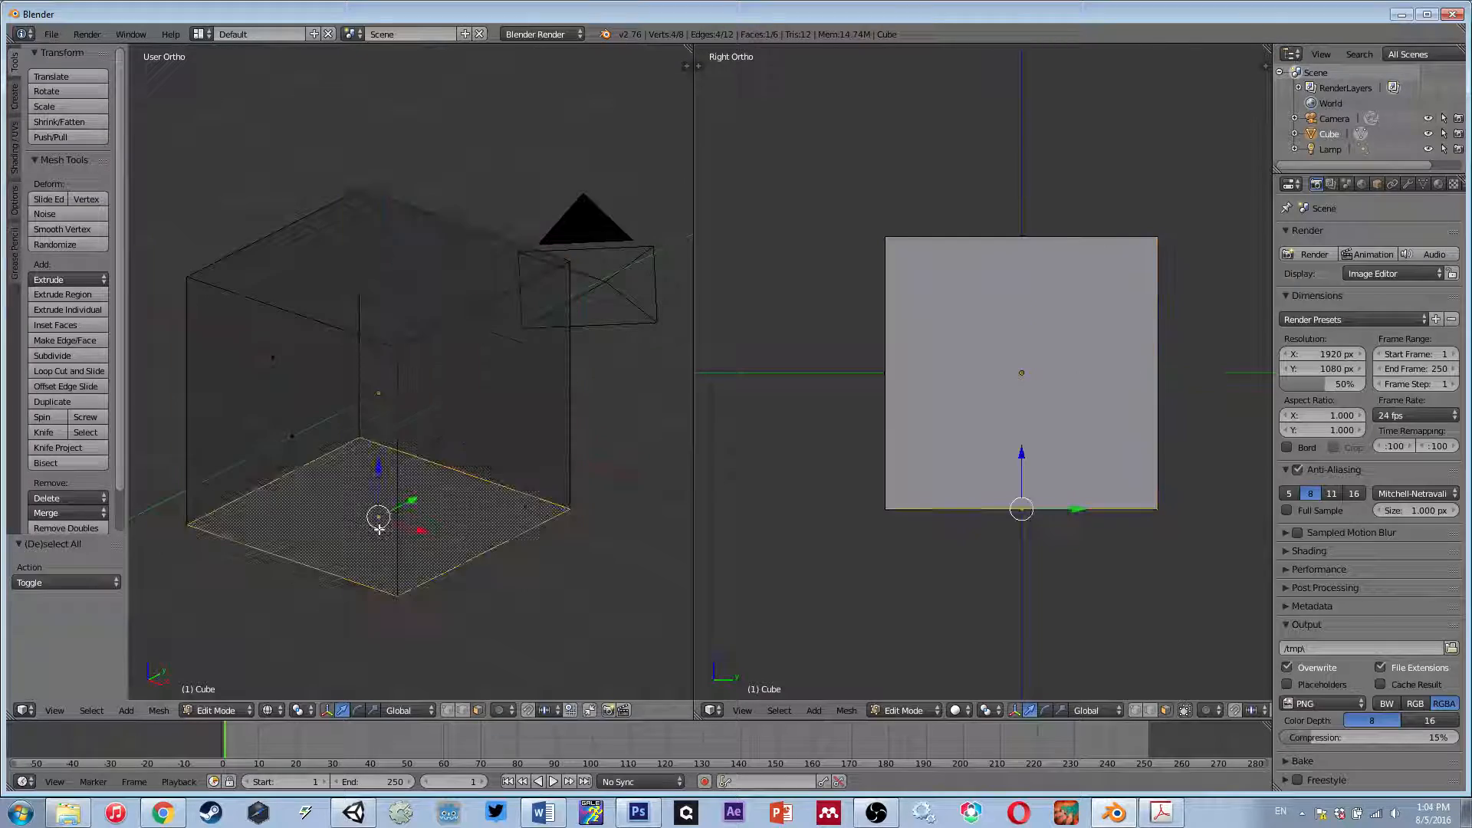
pyautogui.rightClick(280, 350)
pyautogui.rightClick(450, 364)
# - Try moving the bottom face freely by about X -0.587, Y -0.038, Z 0.753, and pick the cube's hidden faces again
pyautogui.moveTo(364, 503); pyautogui.dragTo(307, 399, button='right')
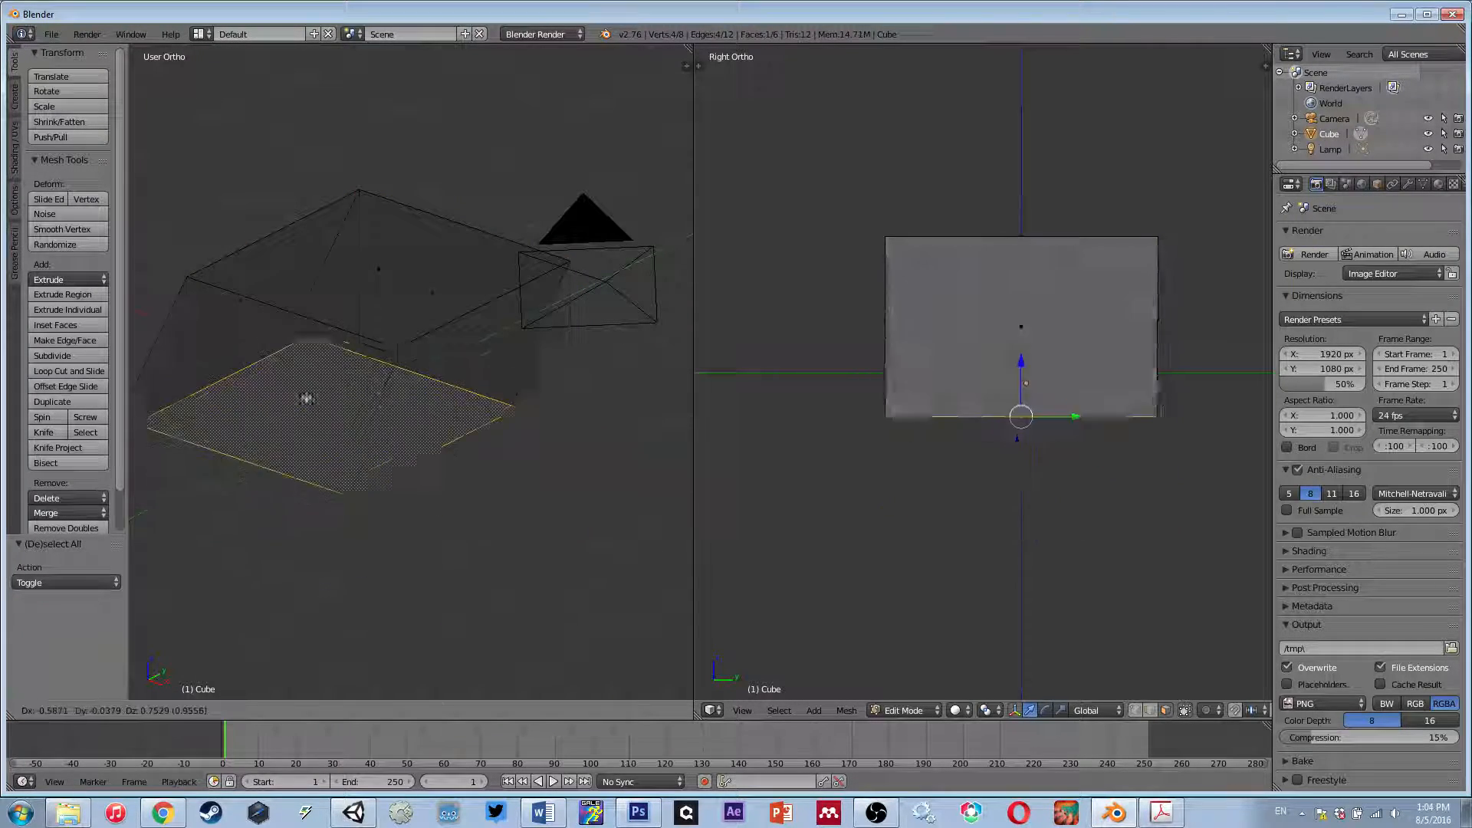
pyautogui.rightClick(305, 431)
pyautogui.rightClick(295, 385)
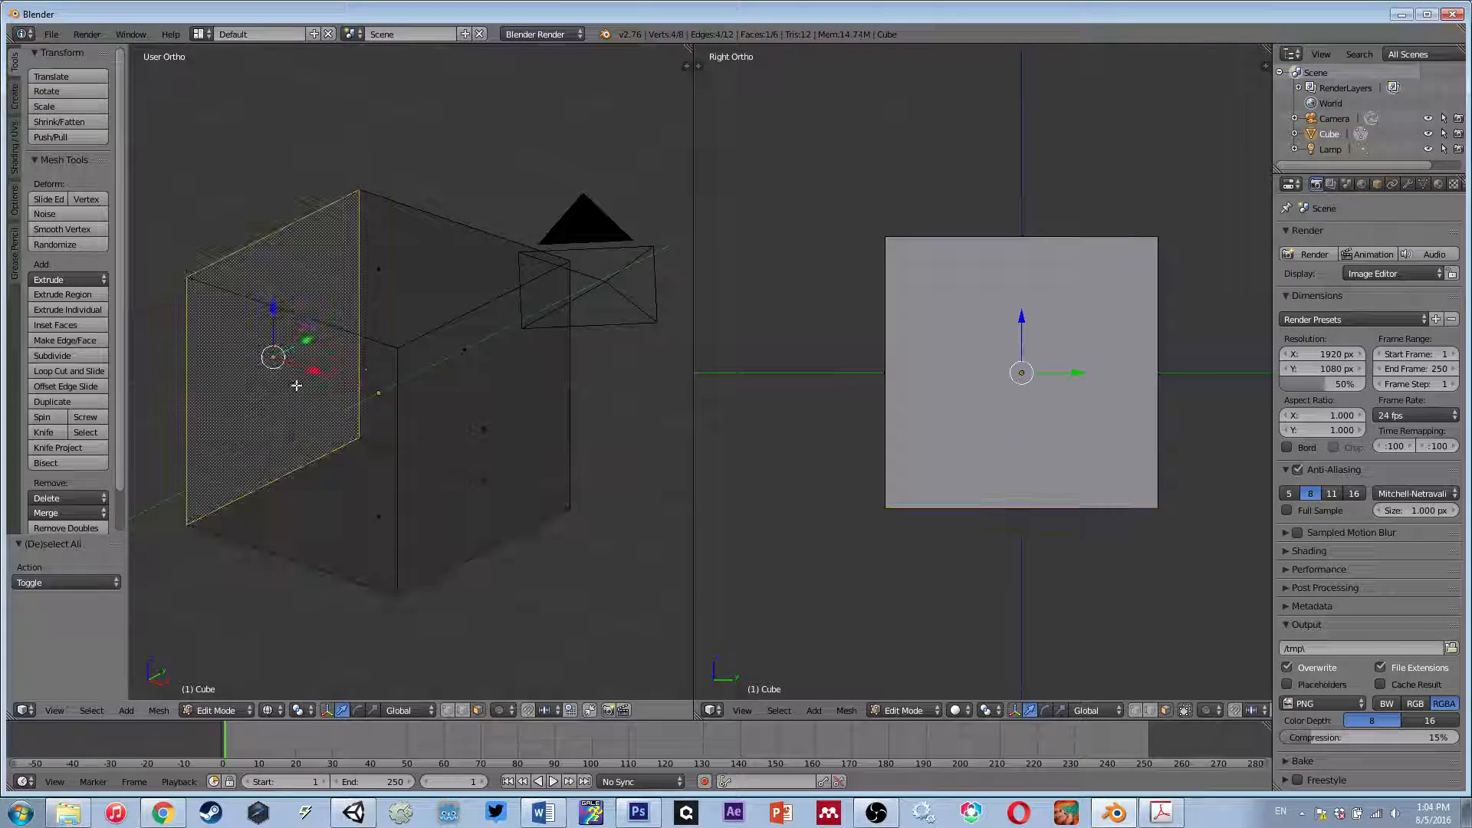
pyautogui.rightClick(442, 359)
# - Toggle repeatedly between wireframe and solid shading, leave the cube solid, and deselect all of its faces
pyautogui.press('z')
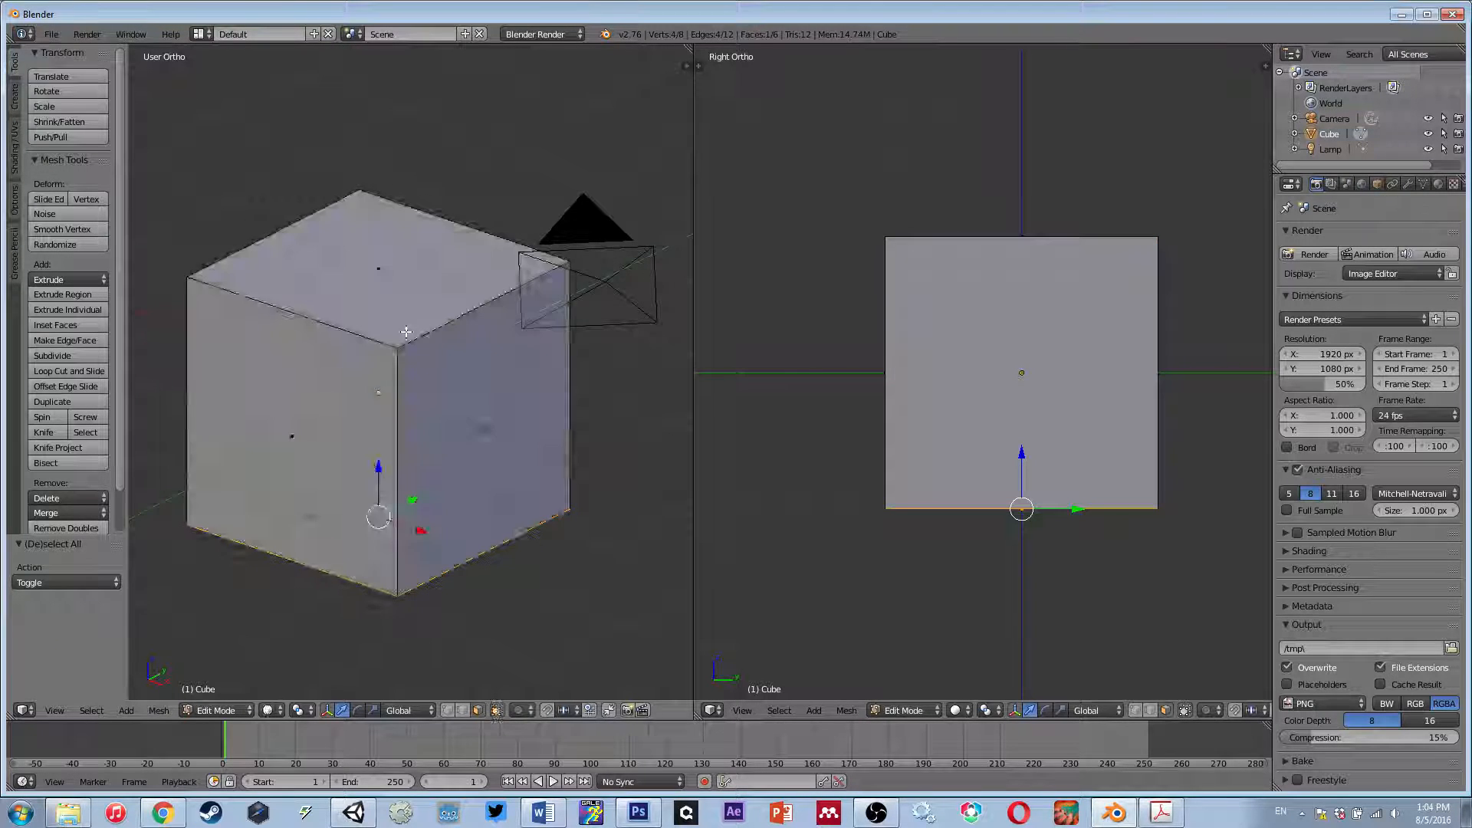
pyautogui.press('z')
pyautogui.press('z')
pyautogui.press('z')
pyautogui.press('z')
pyautogui.press('z')
pyautogui.press('z')
pyautogui.press('z')
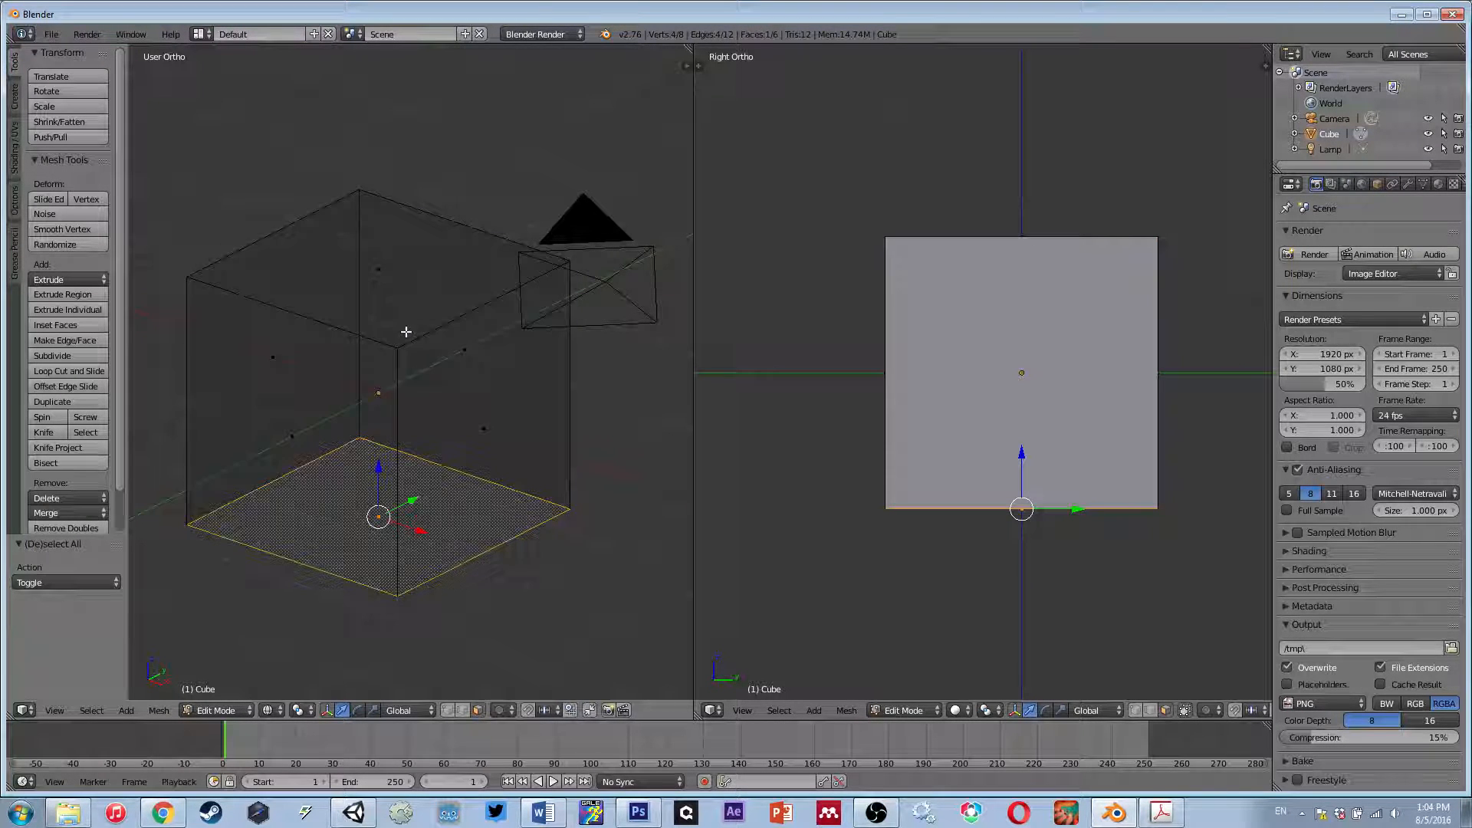
pyautogui.press('z')
pyautogui.press('a')
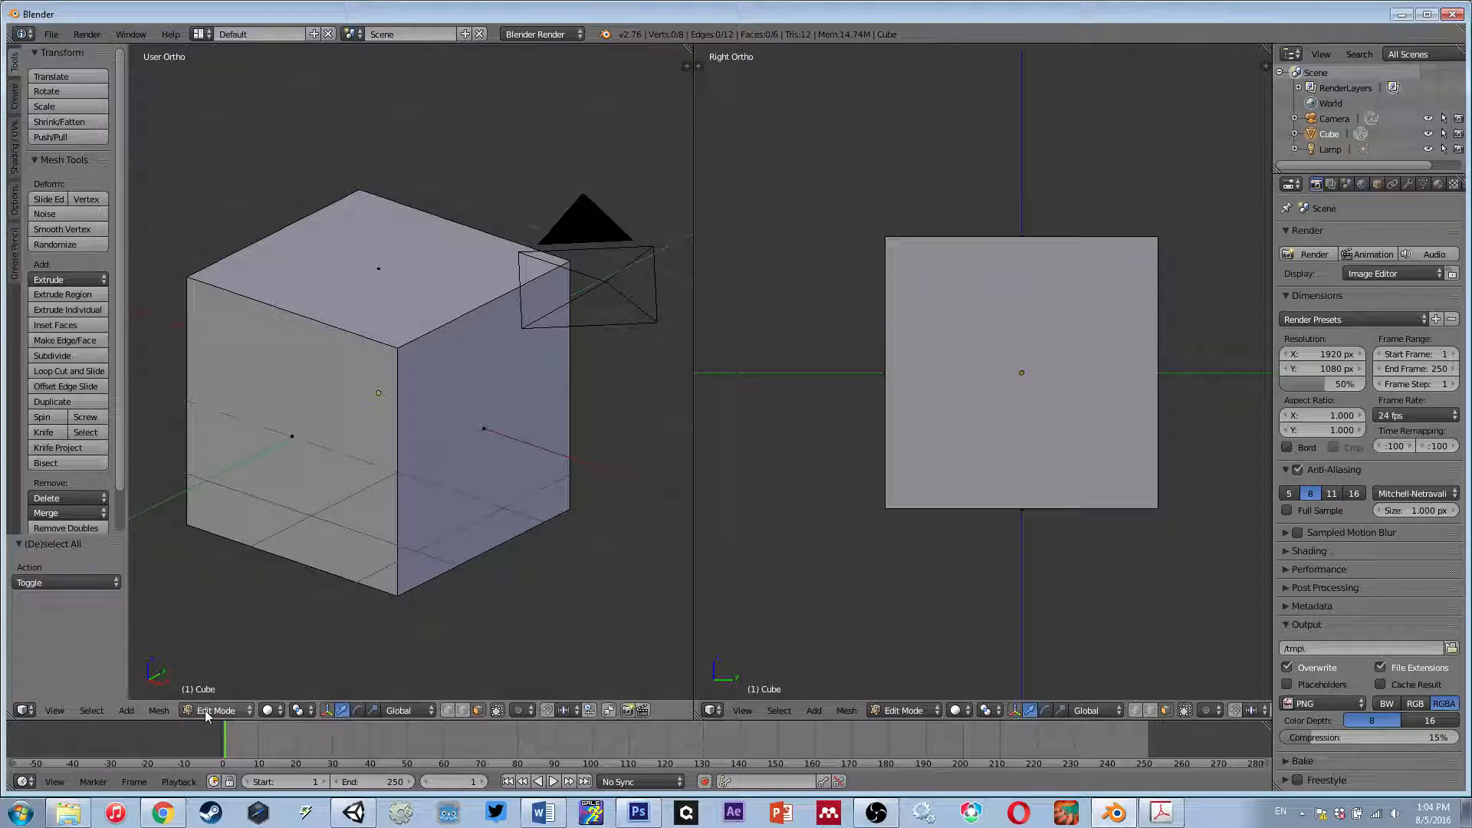
# - Review the available interaction modes, then switch the cube to Object Mode and back to Edit Mode
pyautogui.click(240, 711)
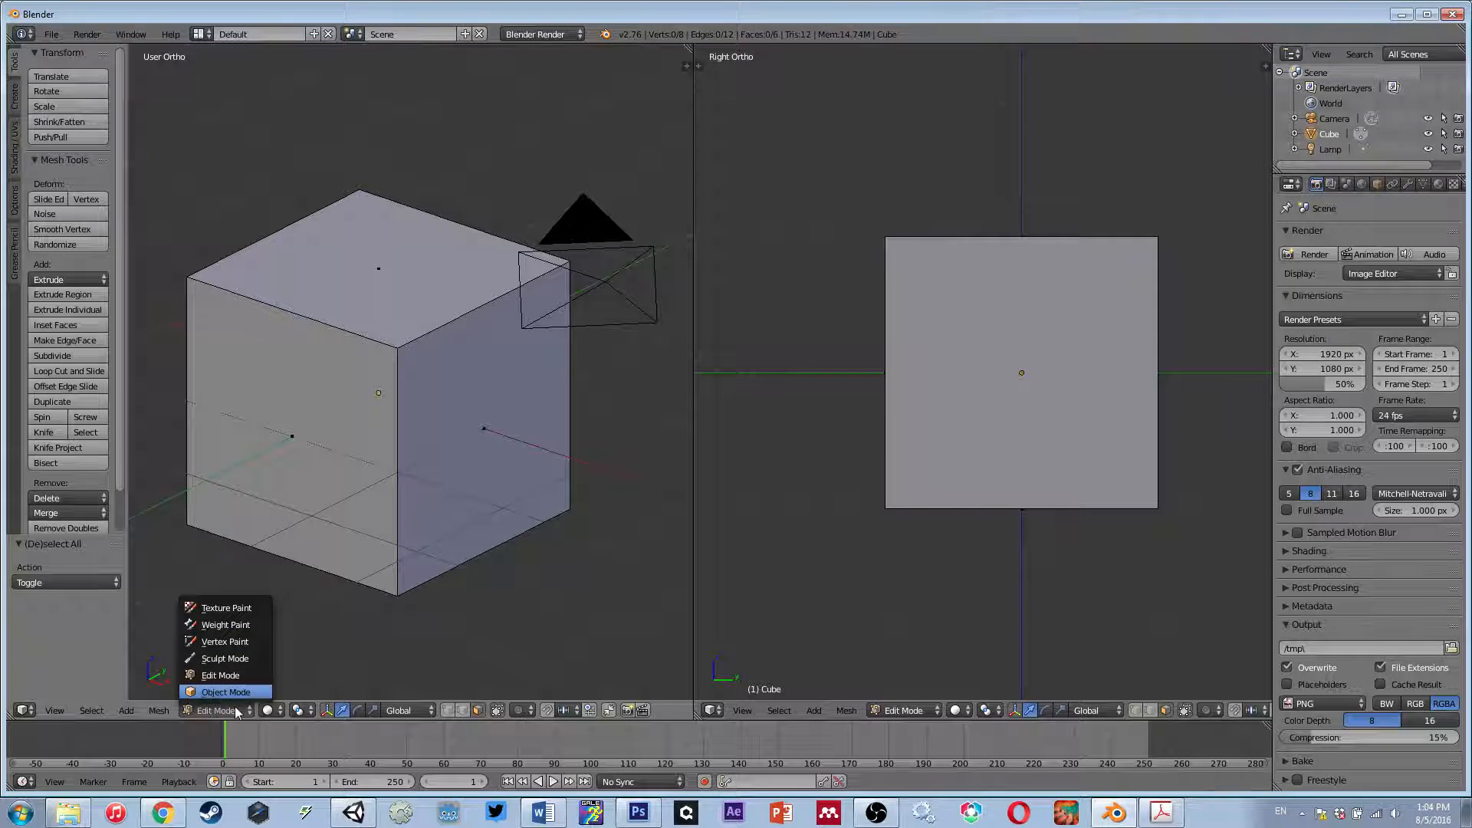
pyautogui.click(233, 711)
pyautogui.click(233, 708)
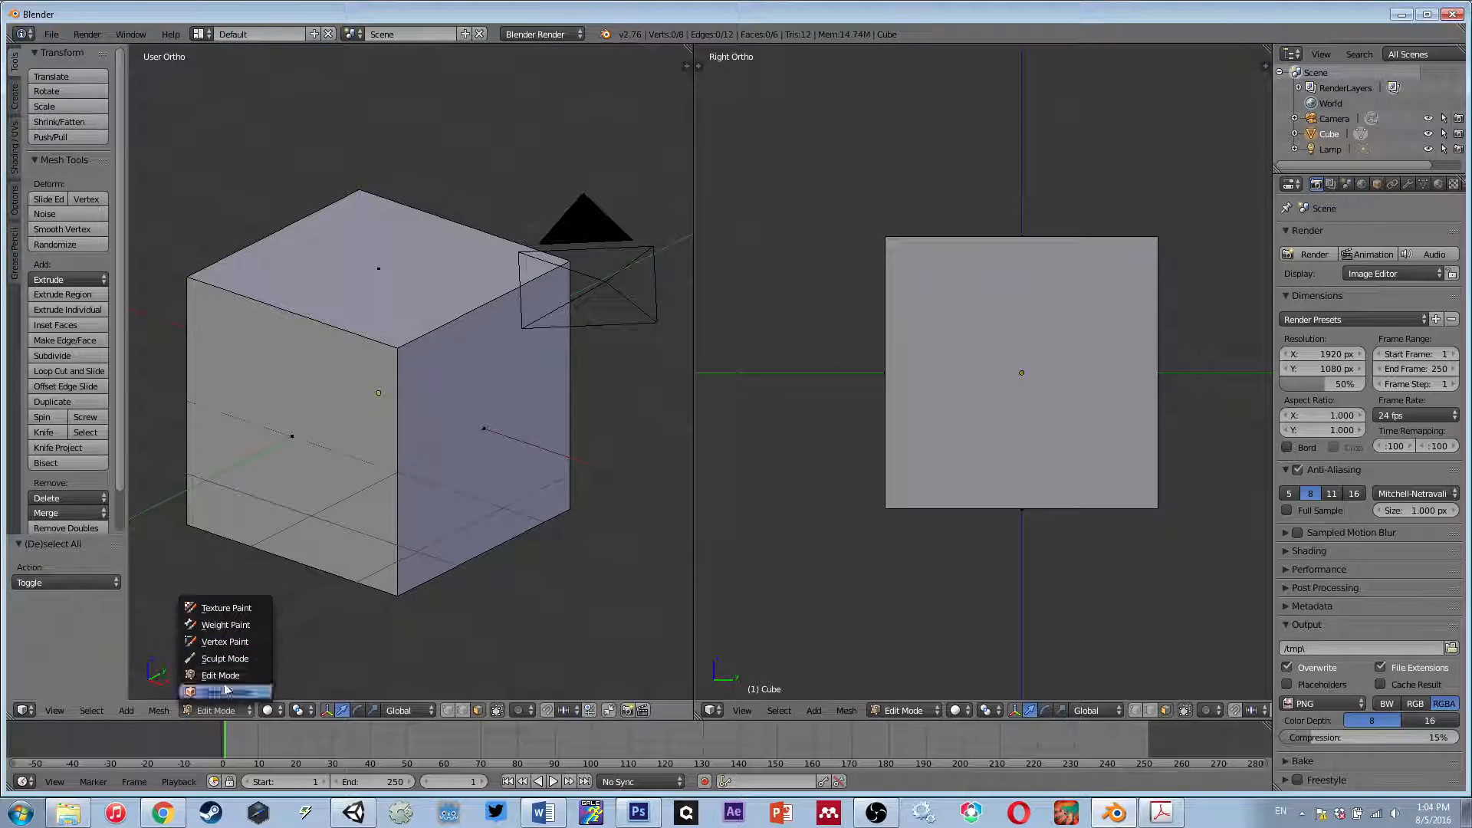
pyautogui.click(220, 677)
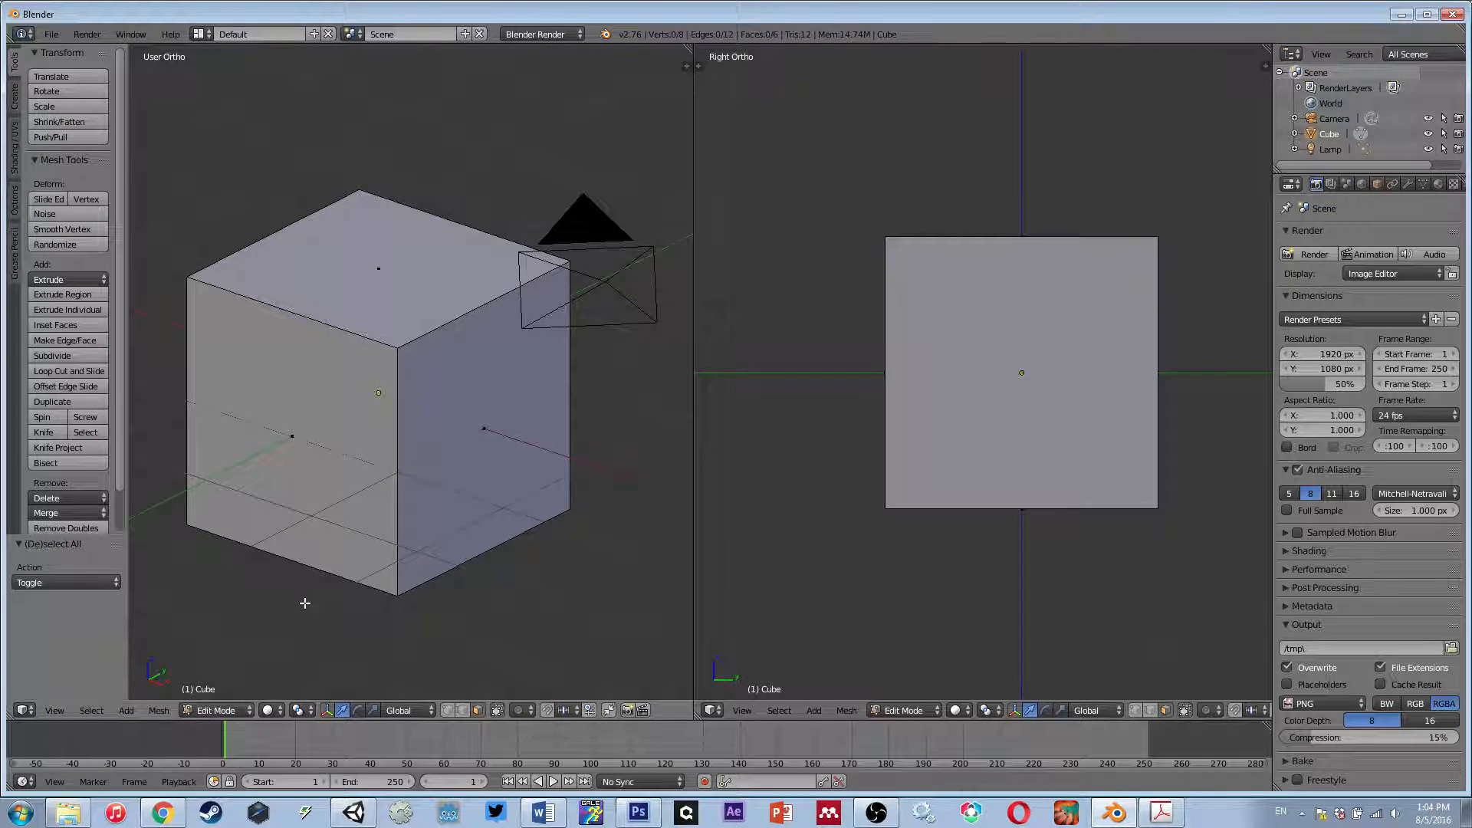
pyautogui.press('Tab')
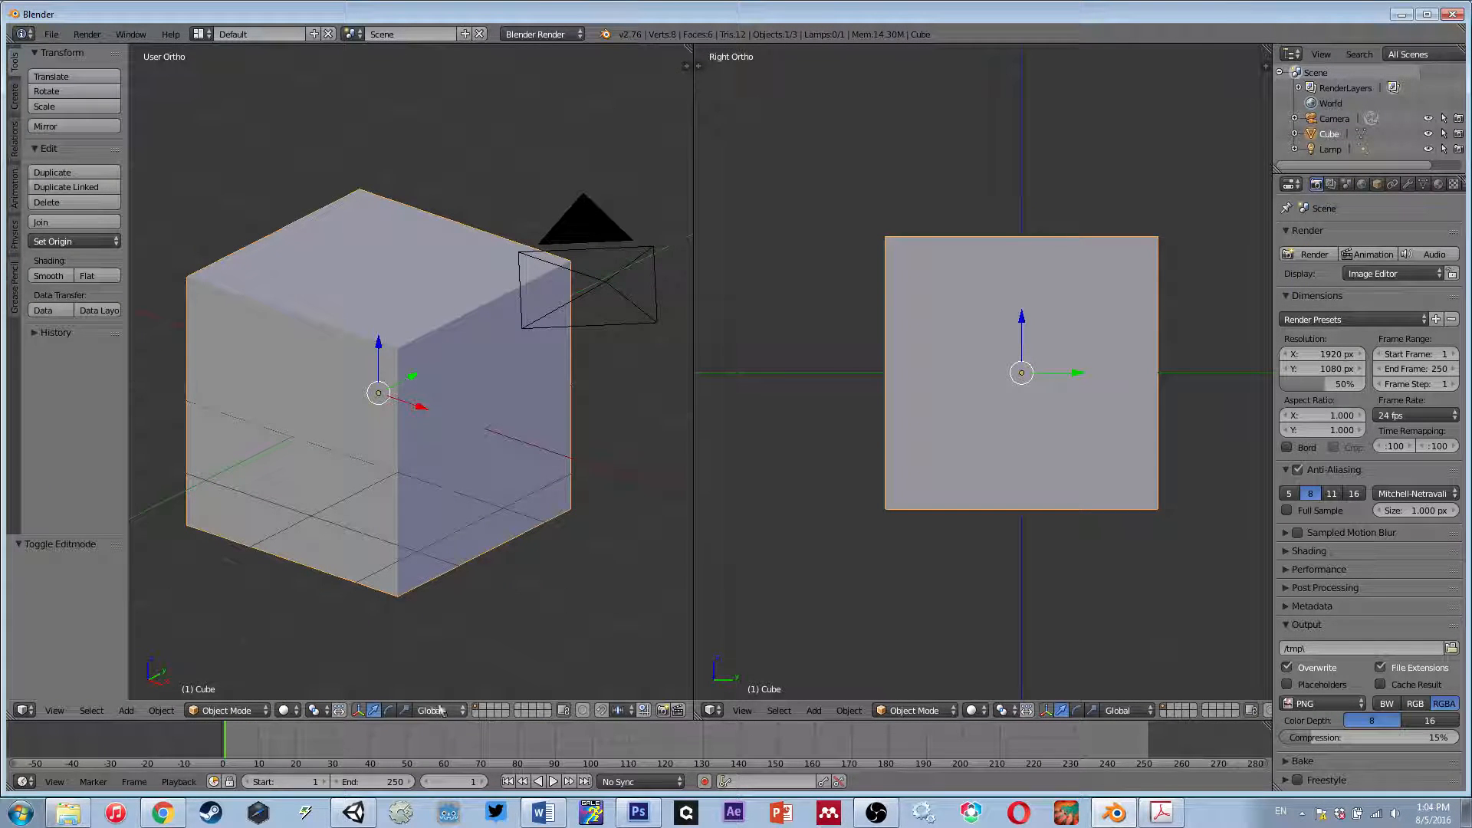
pyautogui.click(260, 714)
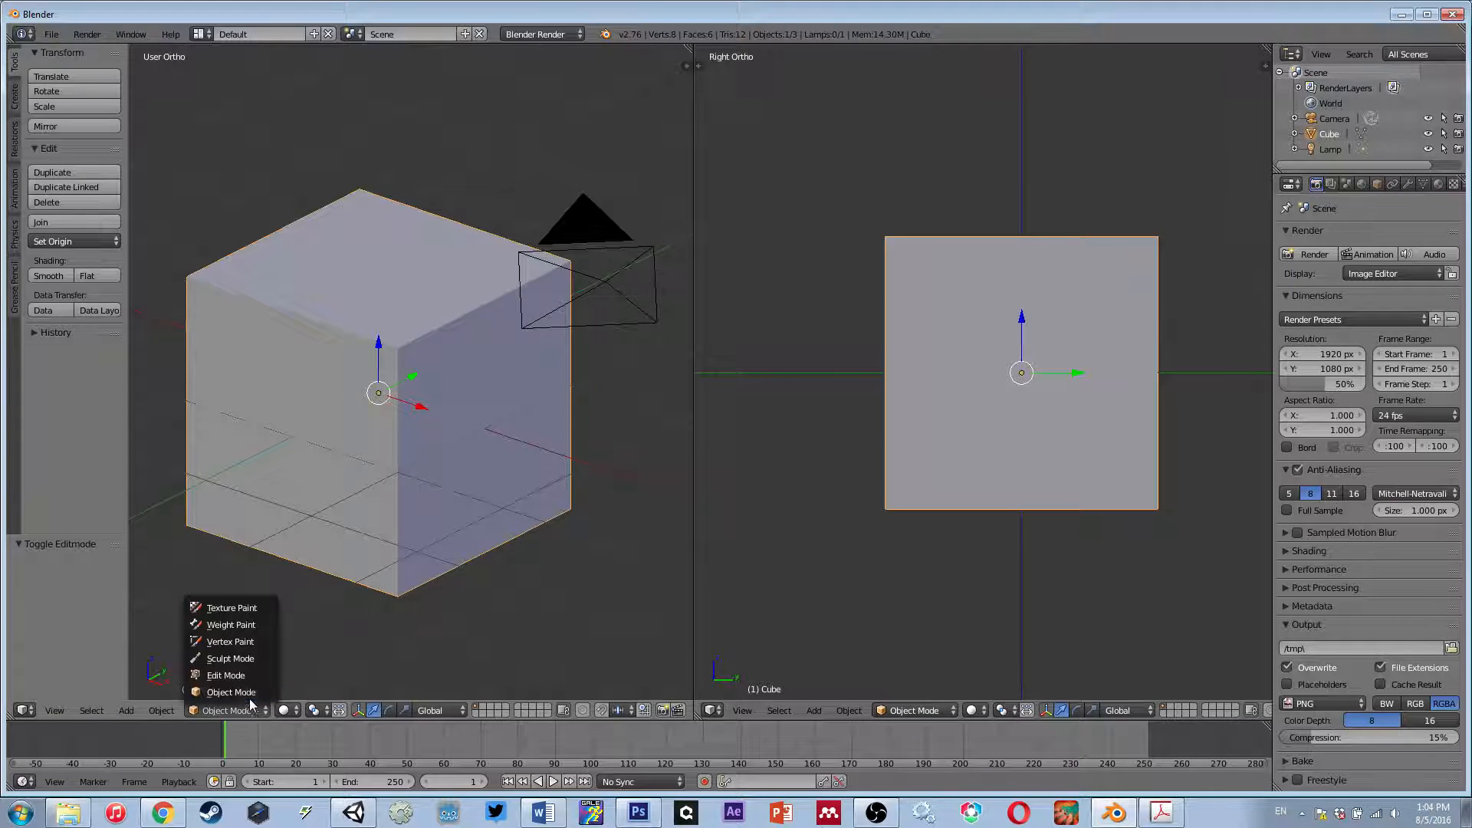
pyautogui.click(222, 676)
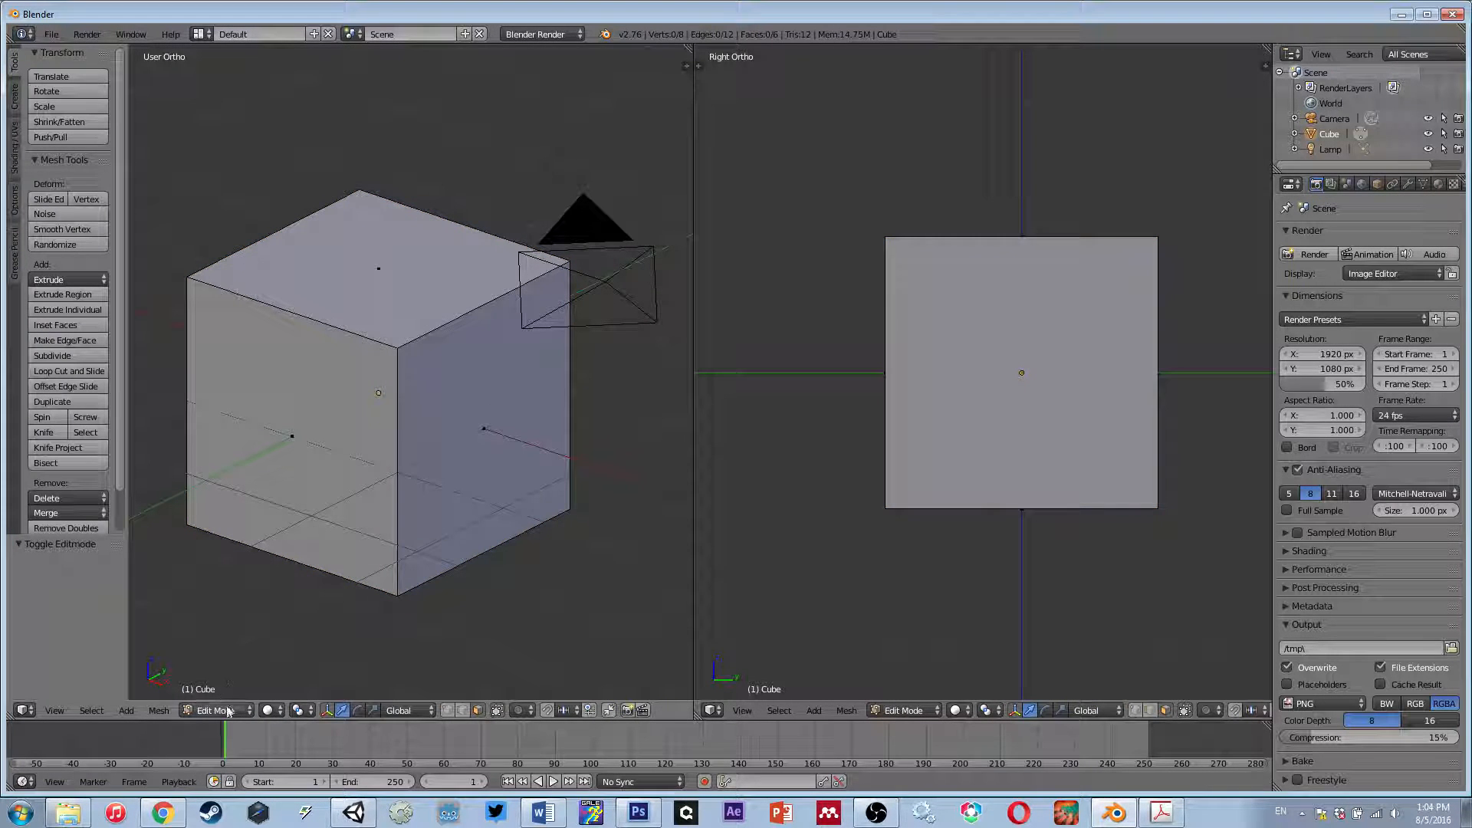
# - Preview the cube with Texture viewport shading, then set the viewport shading to Wireframe
pyautogui.click(275, 710)
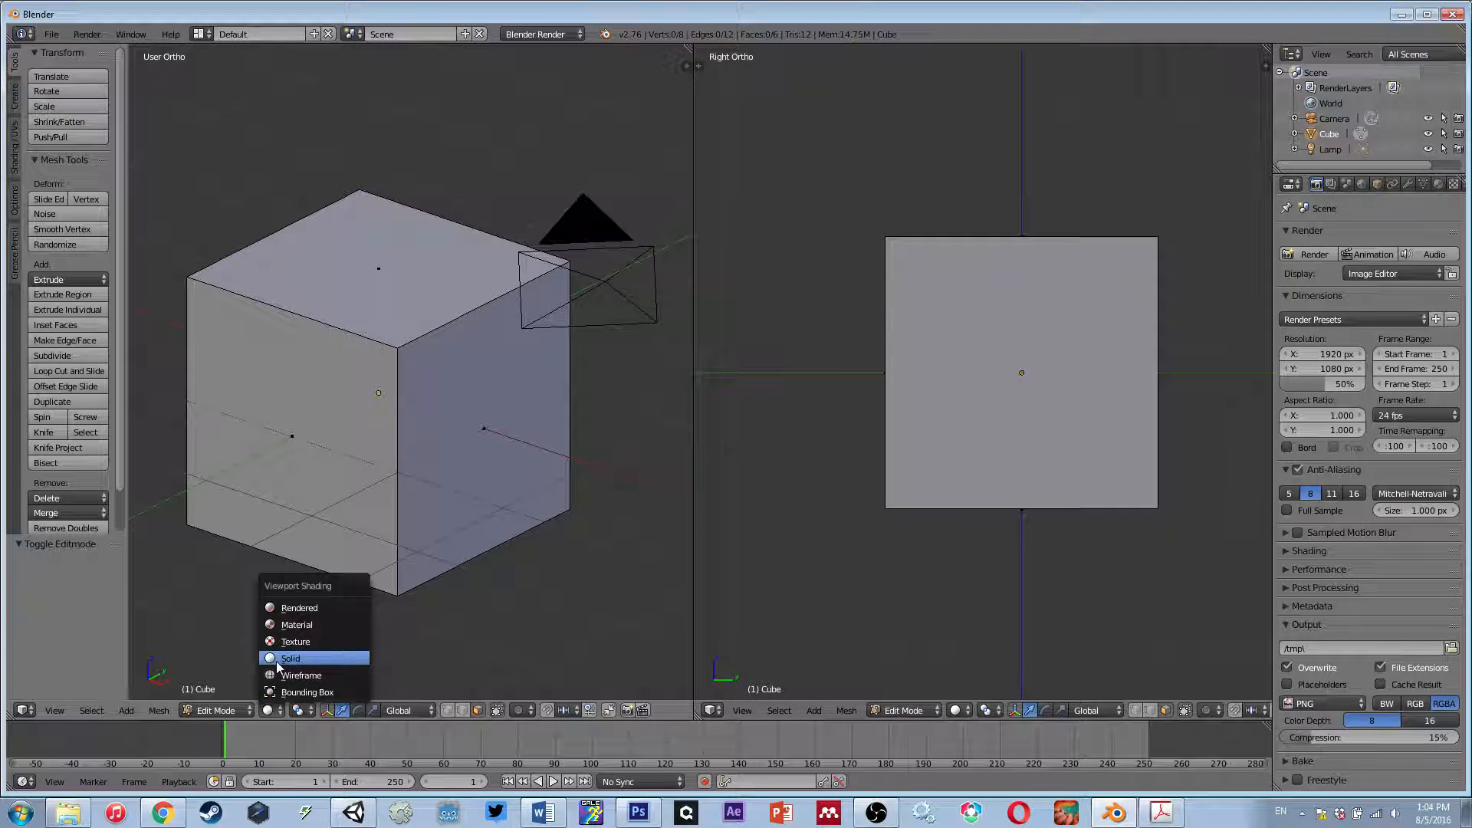
pyautogui.click(285, 642)
pyautogui.click(270, 710)
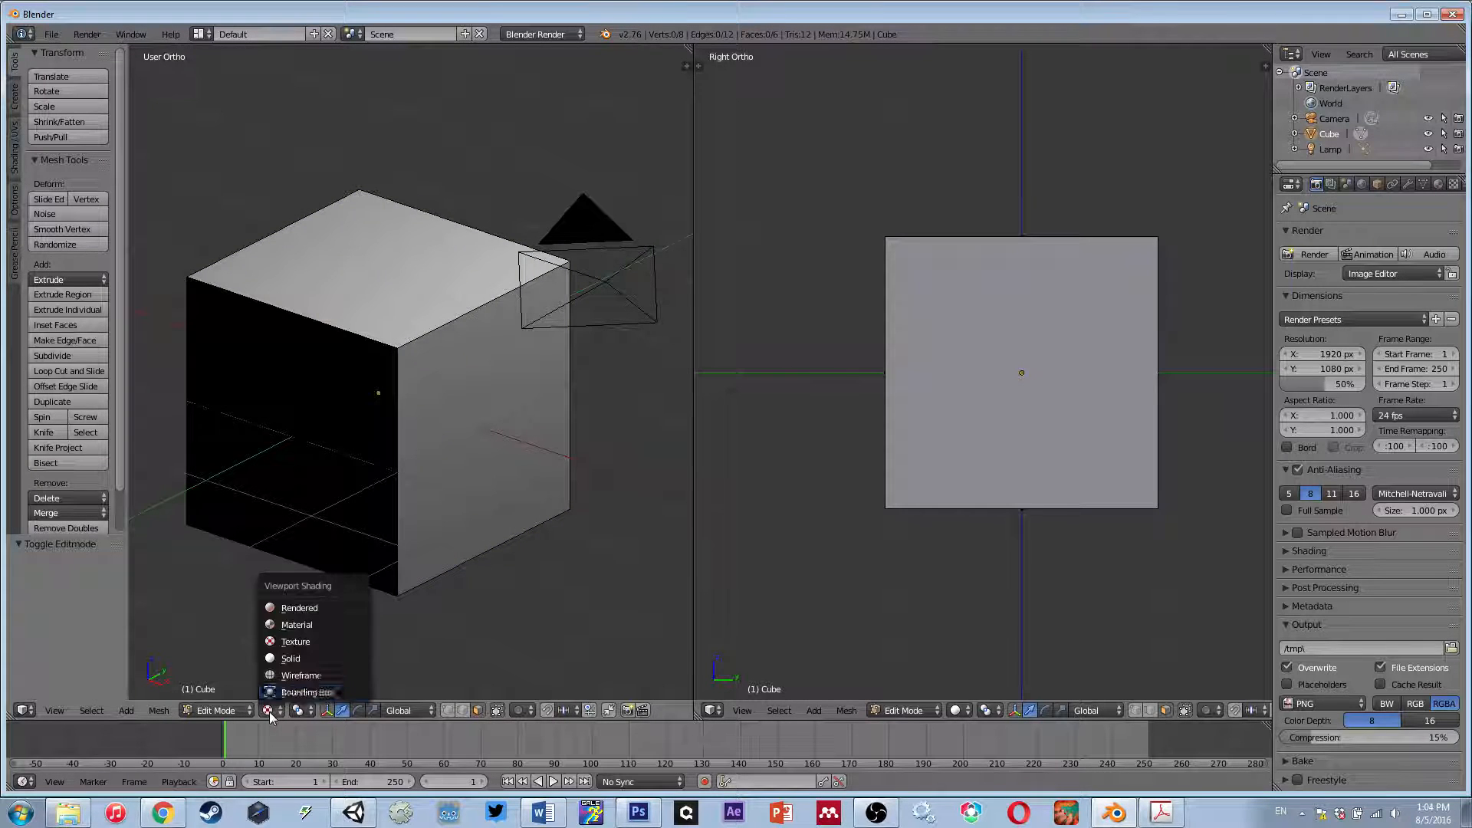
pyautogui.click(297, 675)
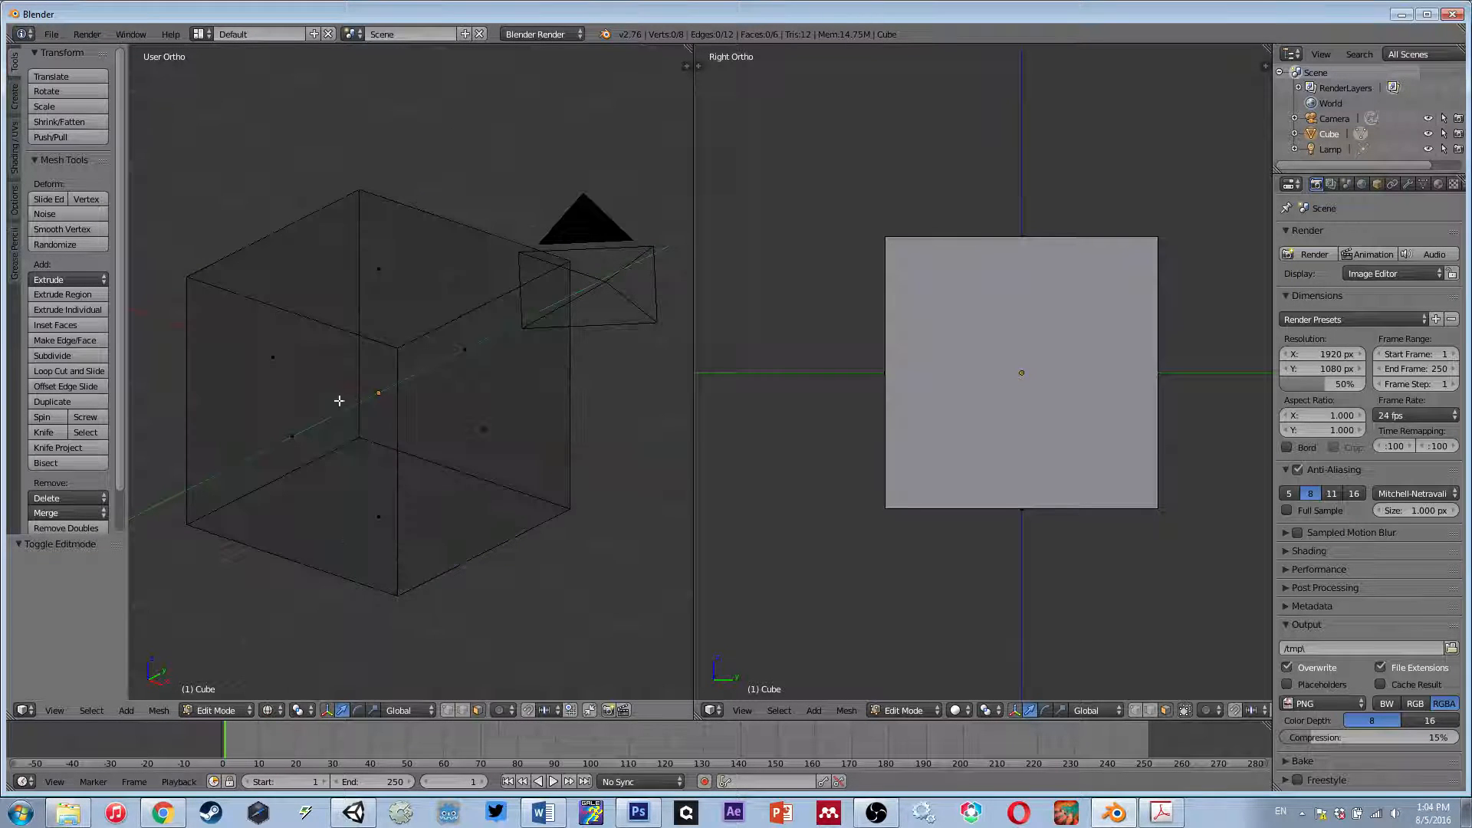
pyautogui.click(270, 710)
pyautogui.click(239, 711)
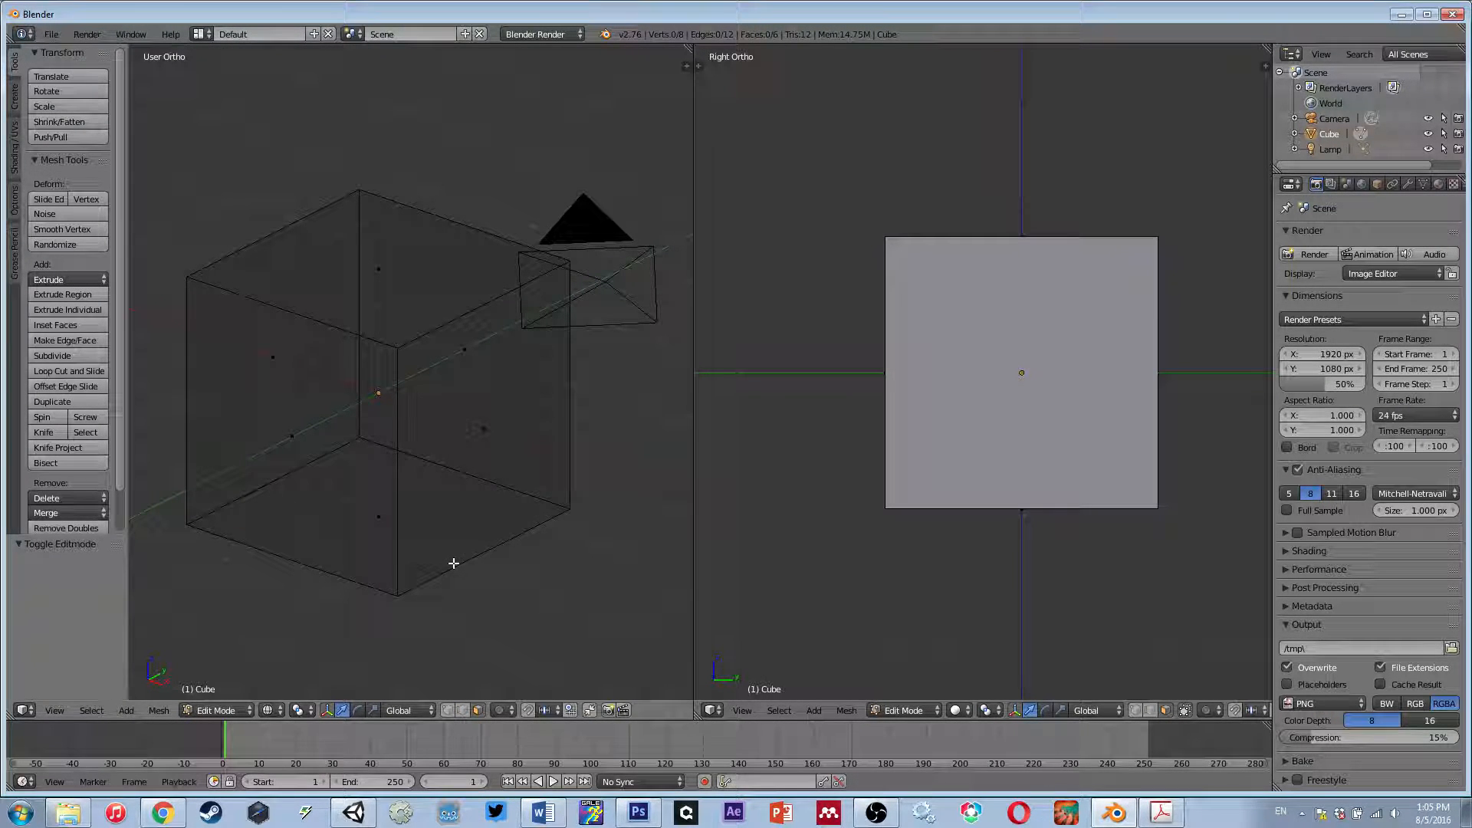
# - Set the mesh select mode to Face and select the wireframe cube's faces one after another, ending with the bottom face
pyautogui.hotkey('ctrl', 'Tab')
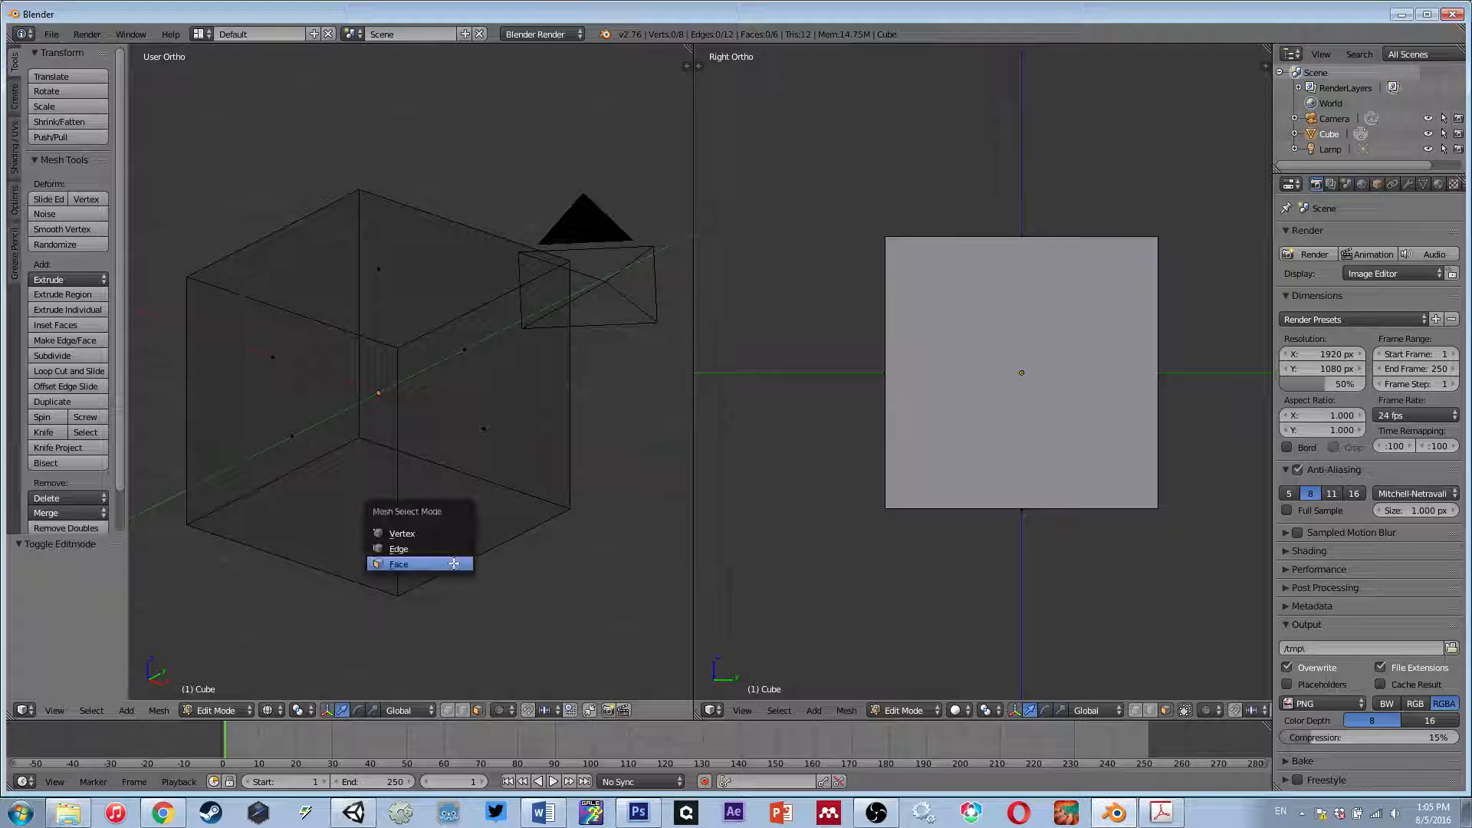
pyautogui.click(399, 566)
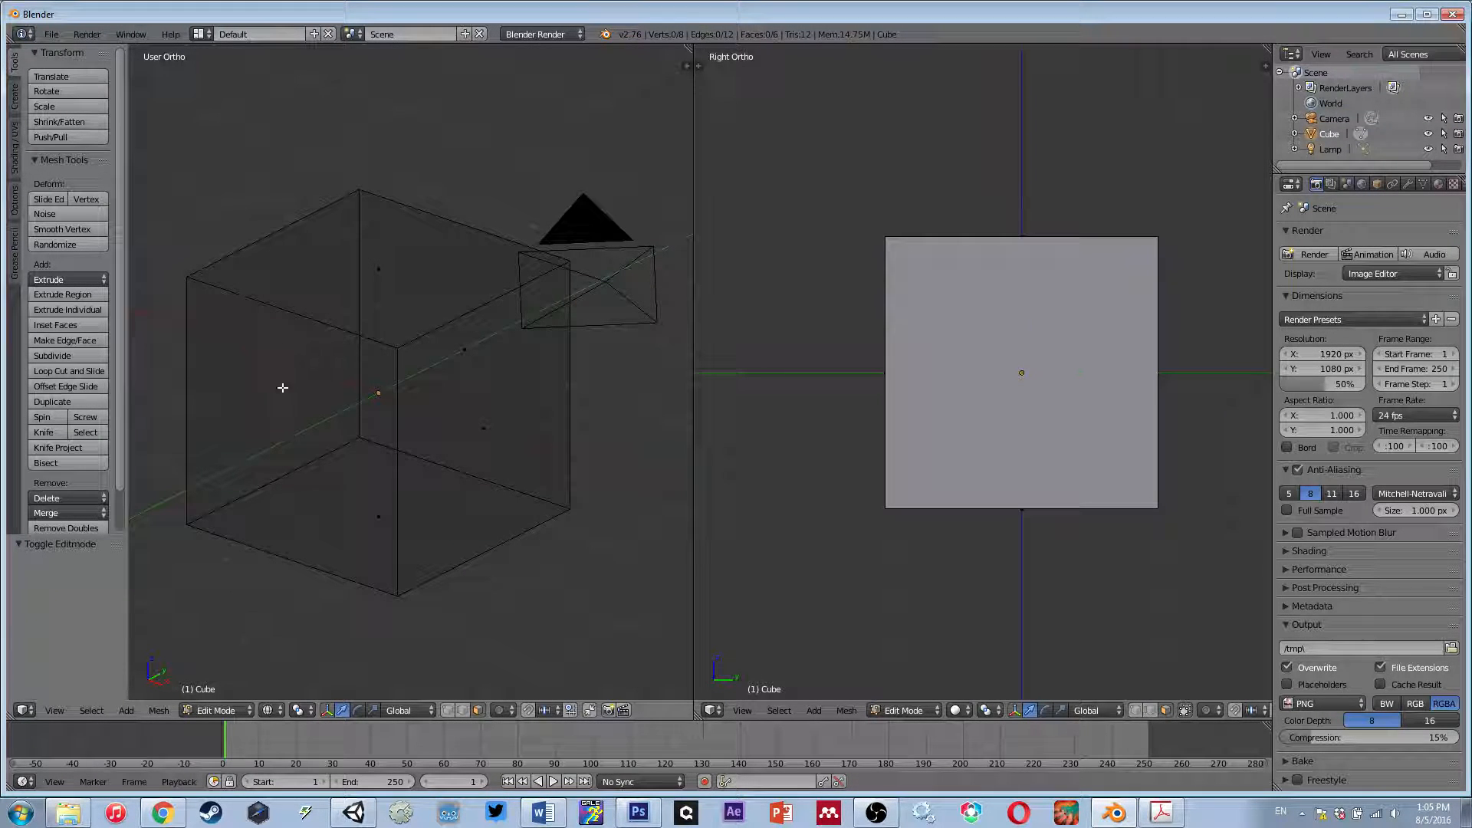
pyautogui.rightClick(279, 355)
pyautogui.rightClick(295, 440)
pyautogui.rightClick(467, 436)
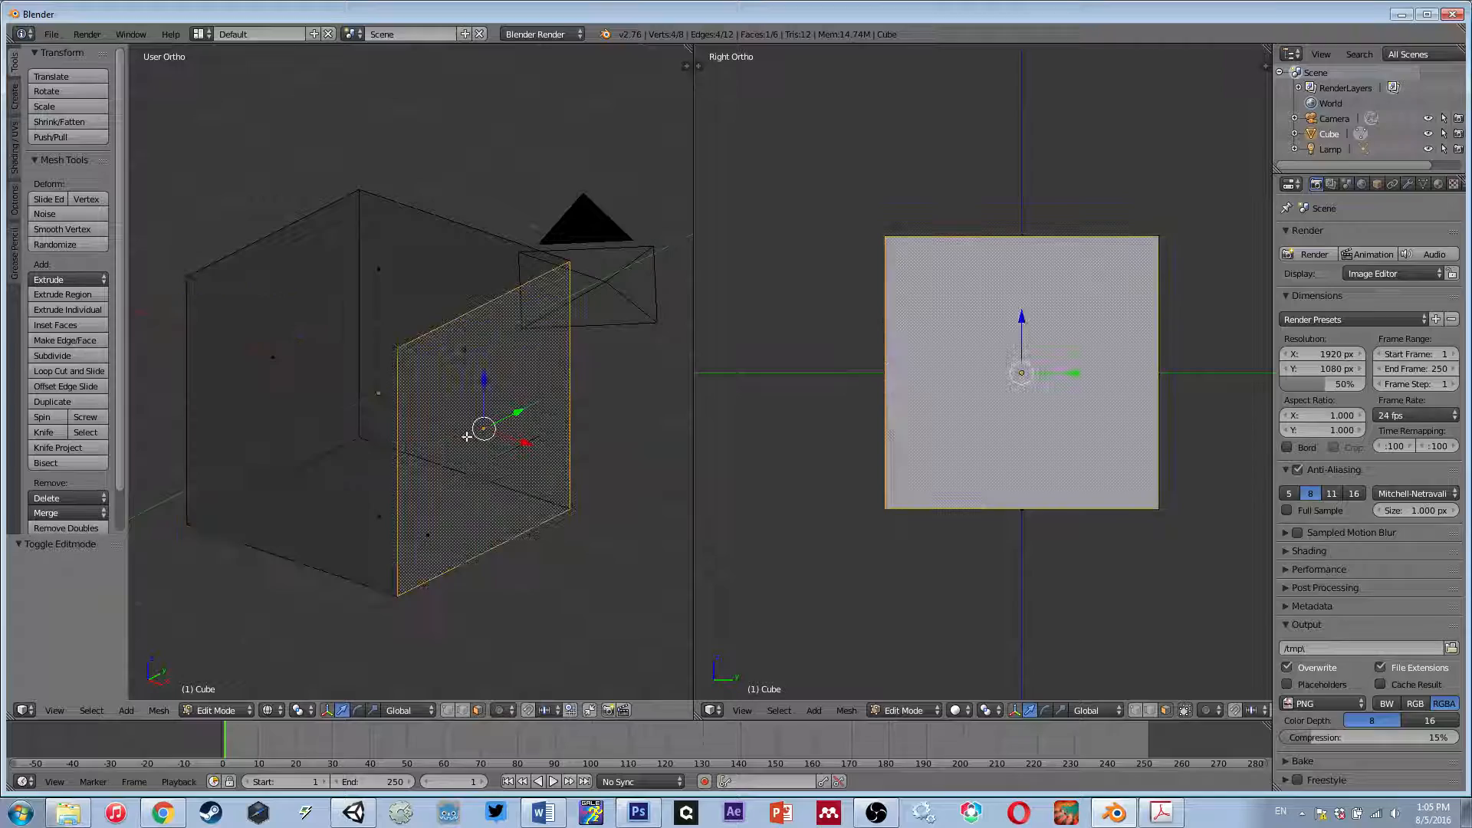
pyautogui.rightClick(470, 335)
pyautogui.rightClick(398, 276)
pyautogui.rightClick(378, 509)
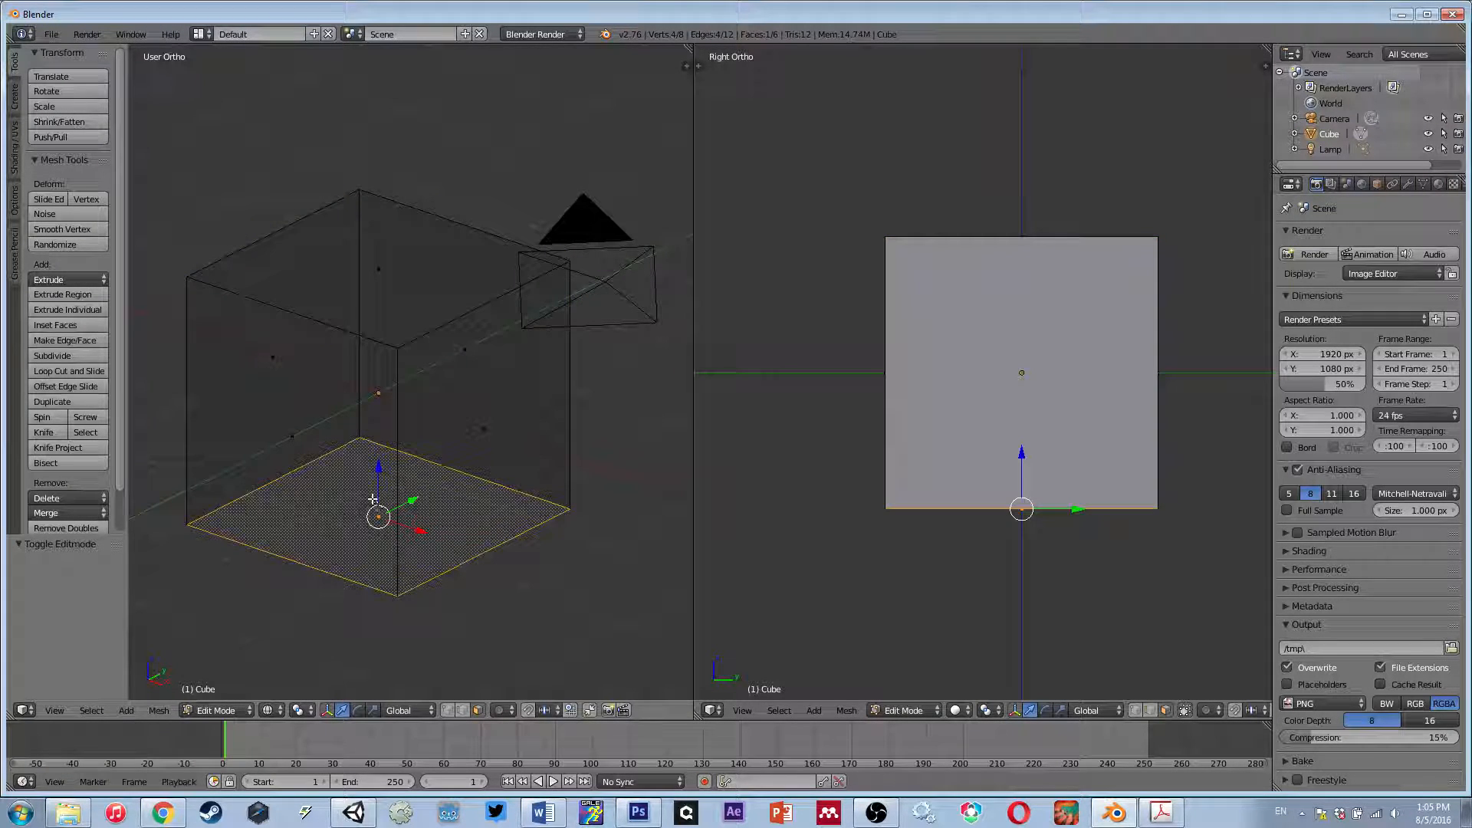
# - Return to solid shading in the front orthographic view with the cube centred and all of its faces deselected
pyautogui.press('z')
pyautogui.keyDown('shift'); pyautogui.moveTo(348, 425); pyautogui.dragTo(398, 418, button='middle'); pyautogui.keyUp('shift')
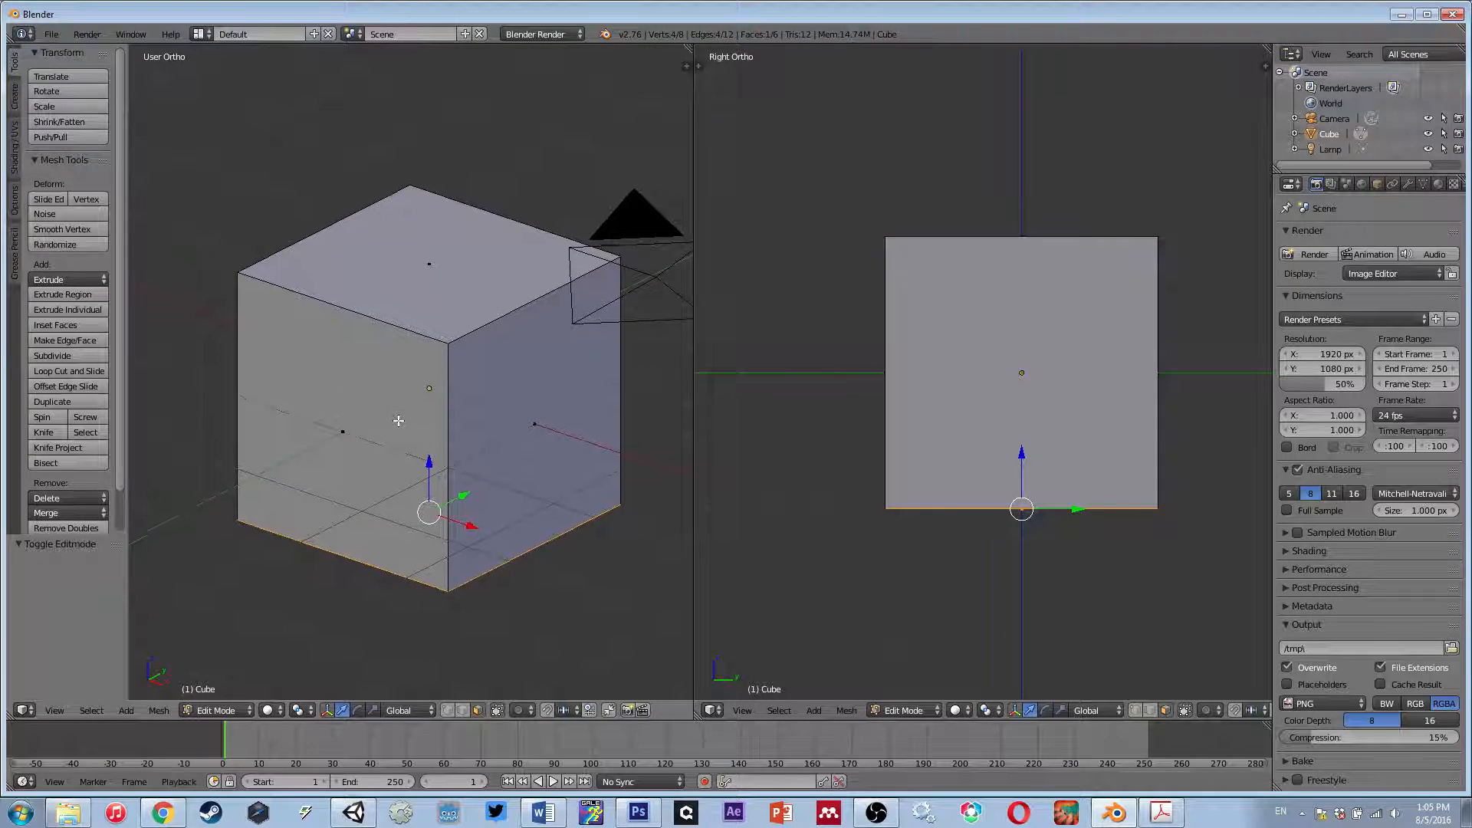
pyautogui.press('KP_1')
pyautogui.keyDown('shift'); pyautogui.moveTo(505, 384); pyautogui.dragTo(449, 394, button='middle'); pyautogui.keyUp('shift')
pyautogui.press('a')
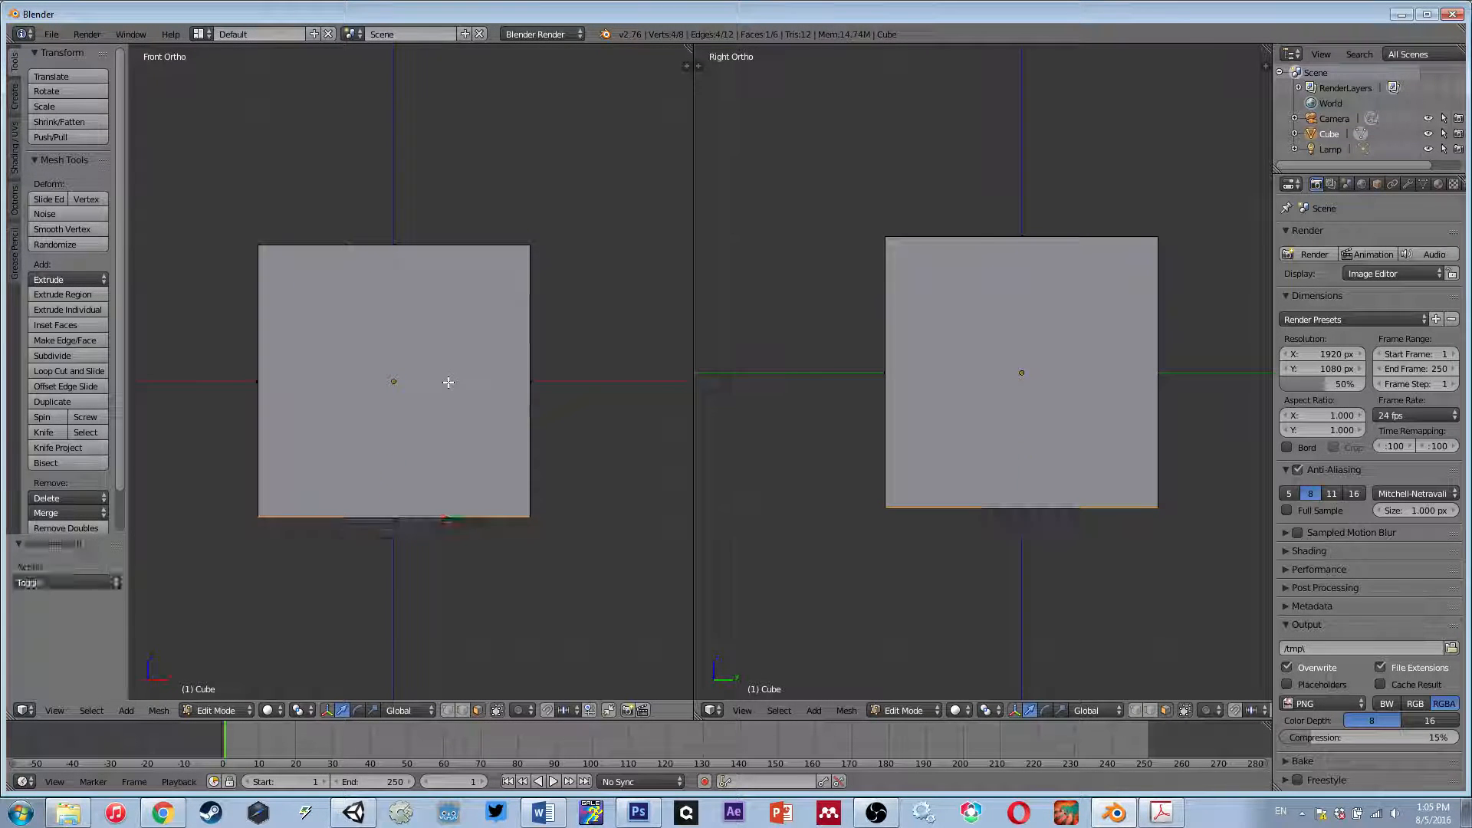
pyautogui.keyDown('shift'); pyautogui.moveTo(368, 376); pyautogui.dragTo(378, 372, button='middle'); pyautogui.keyUp('shift')
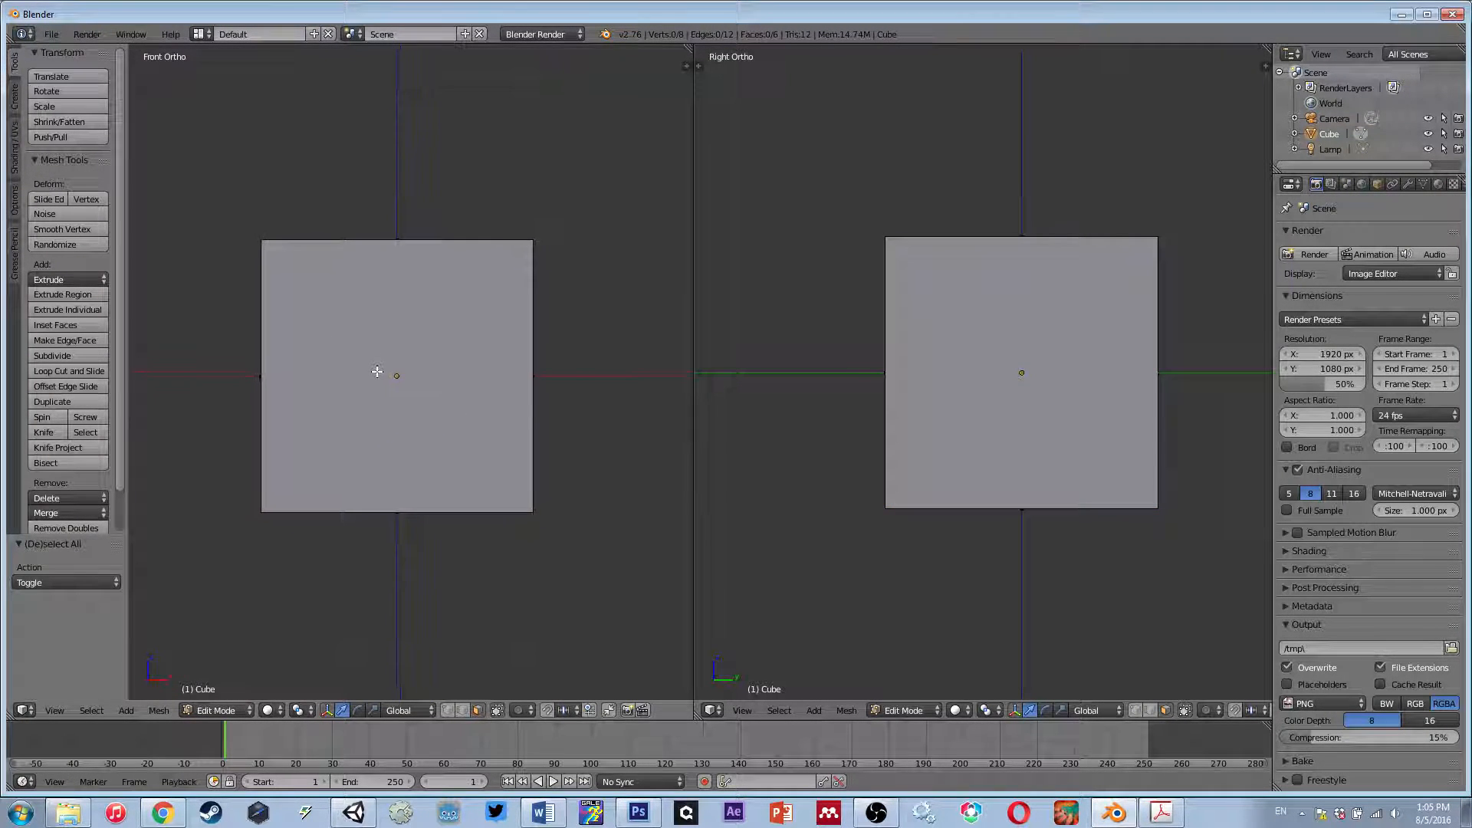
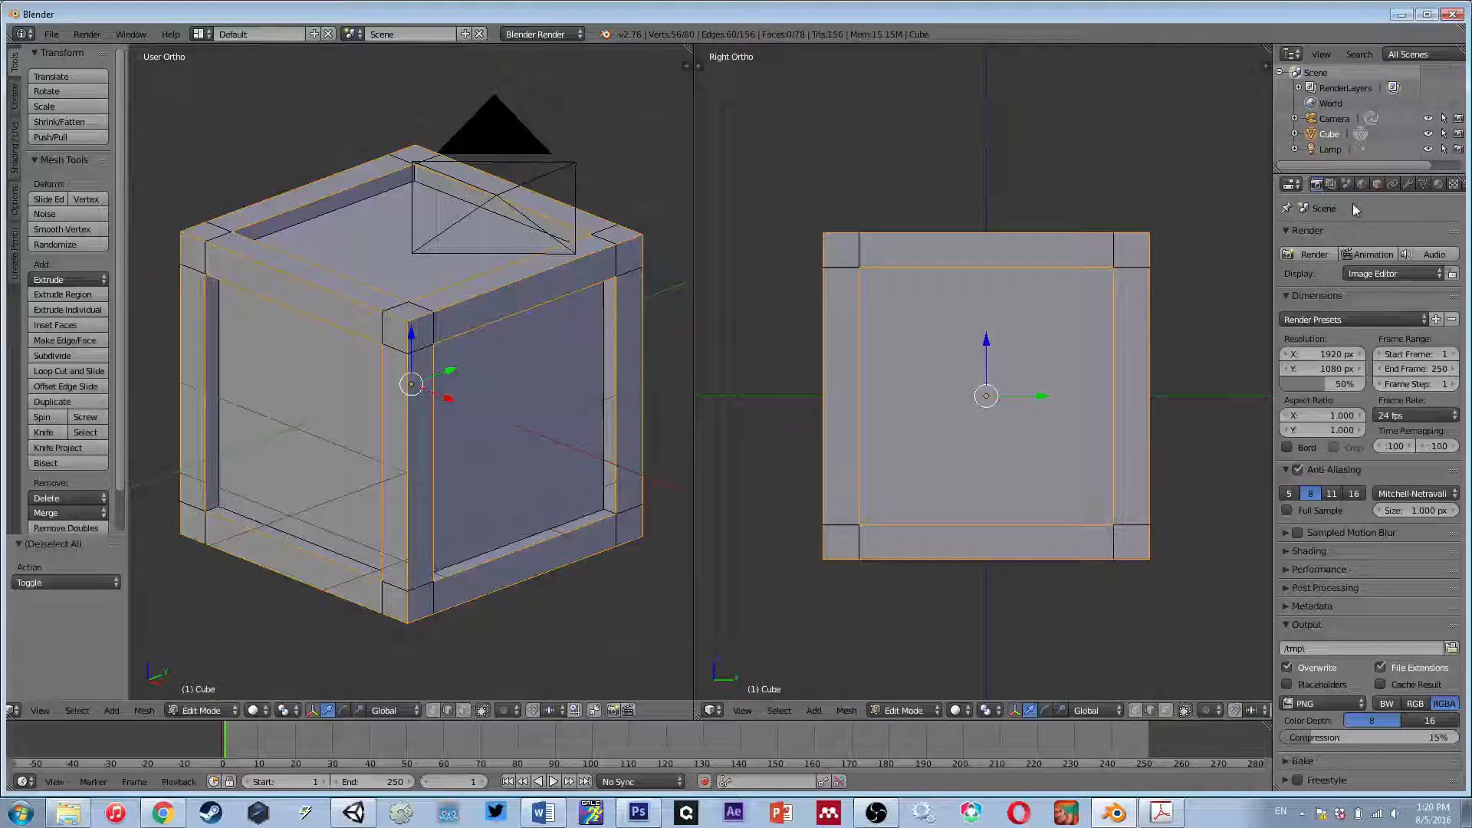
# - Set the scene's render frame rate to 30 fps
pyautogui.click(1384, 420)
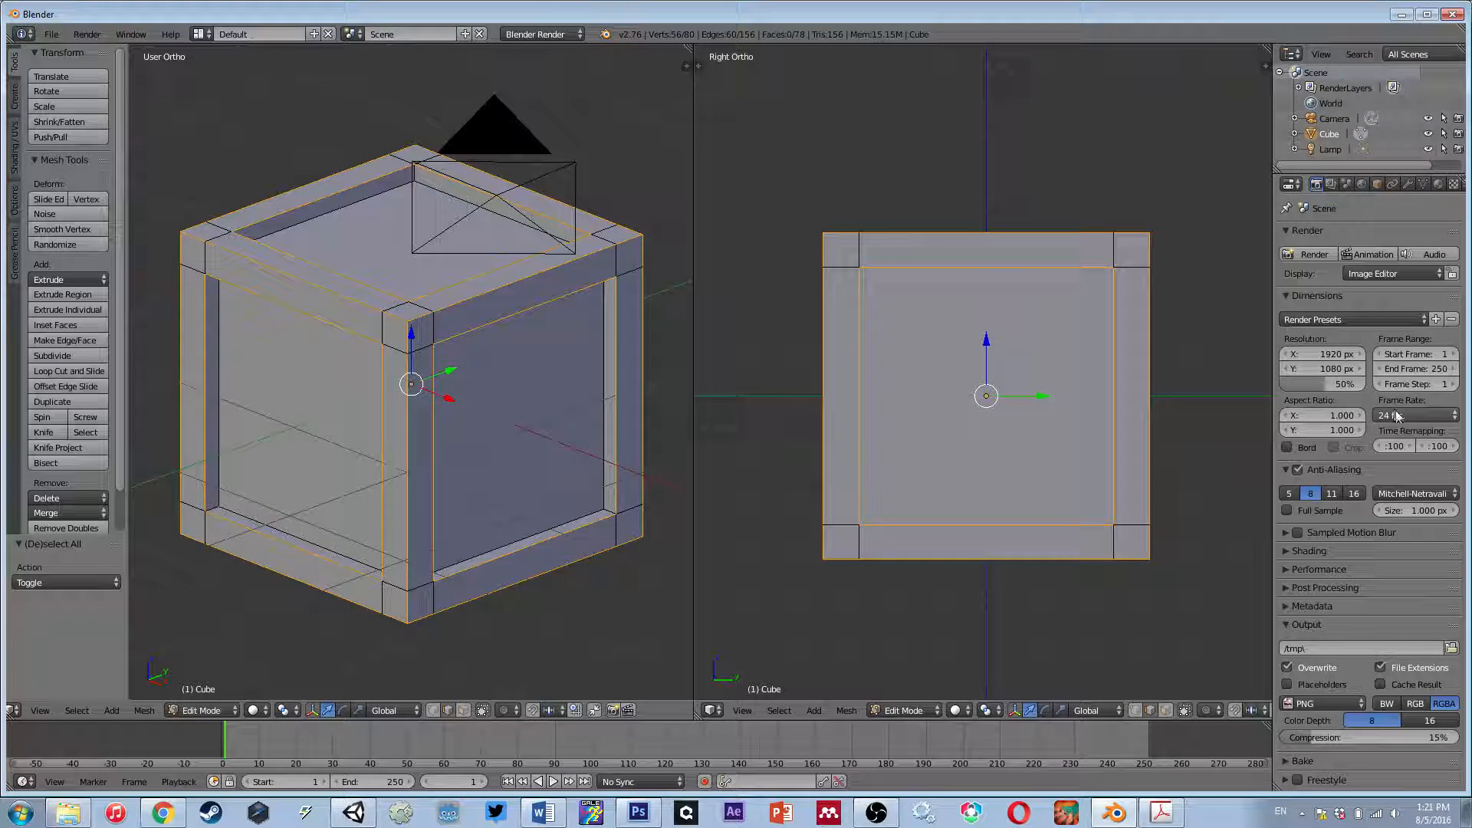
pyautogui.click(1396, 415)
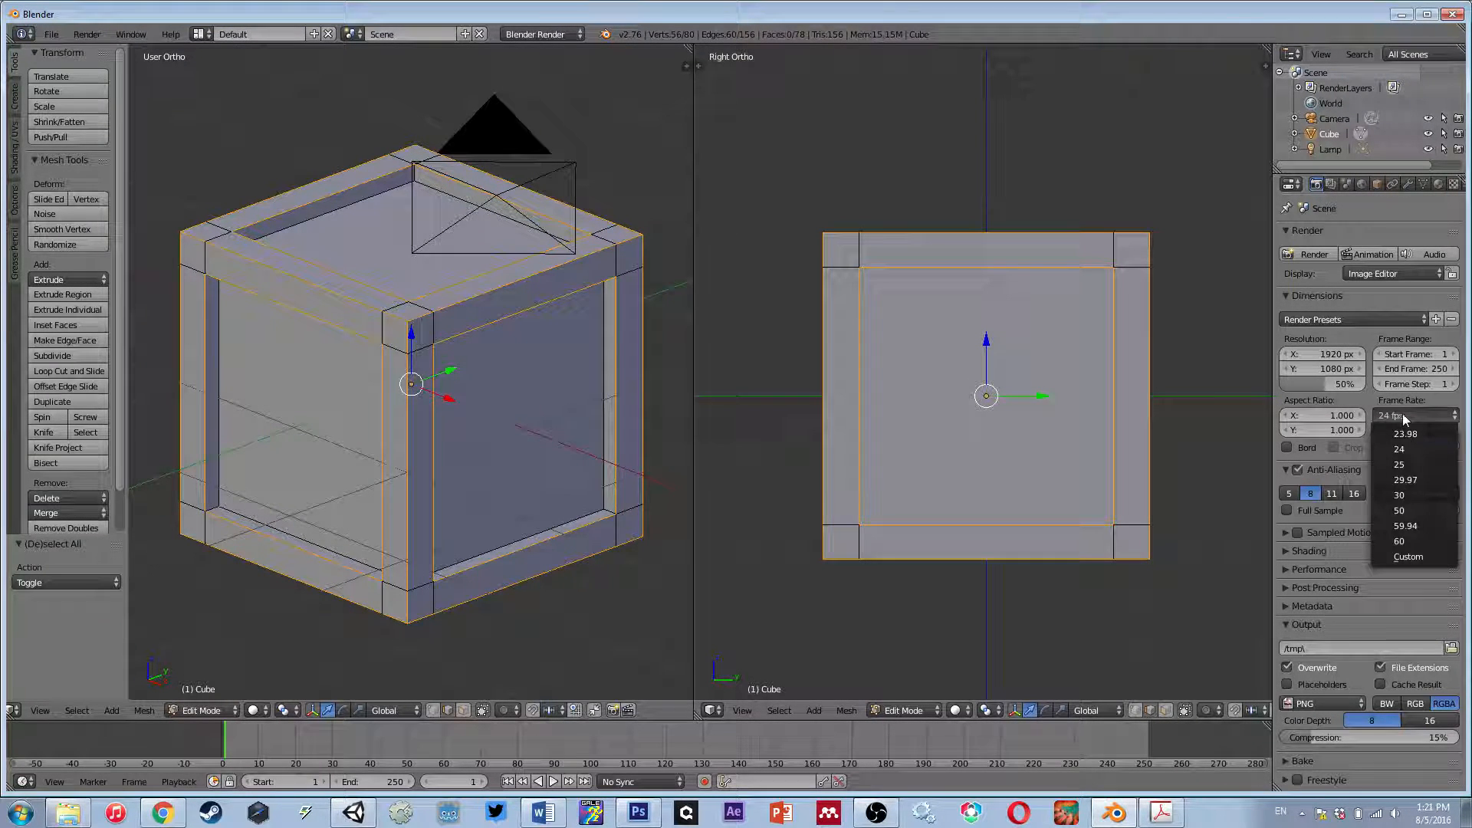
pyautogui.click(1404, 494)
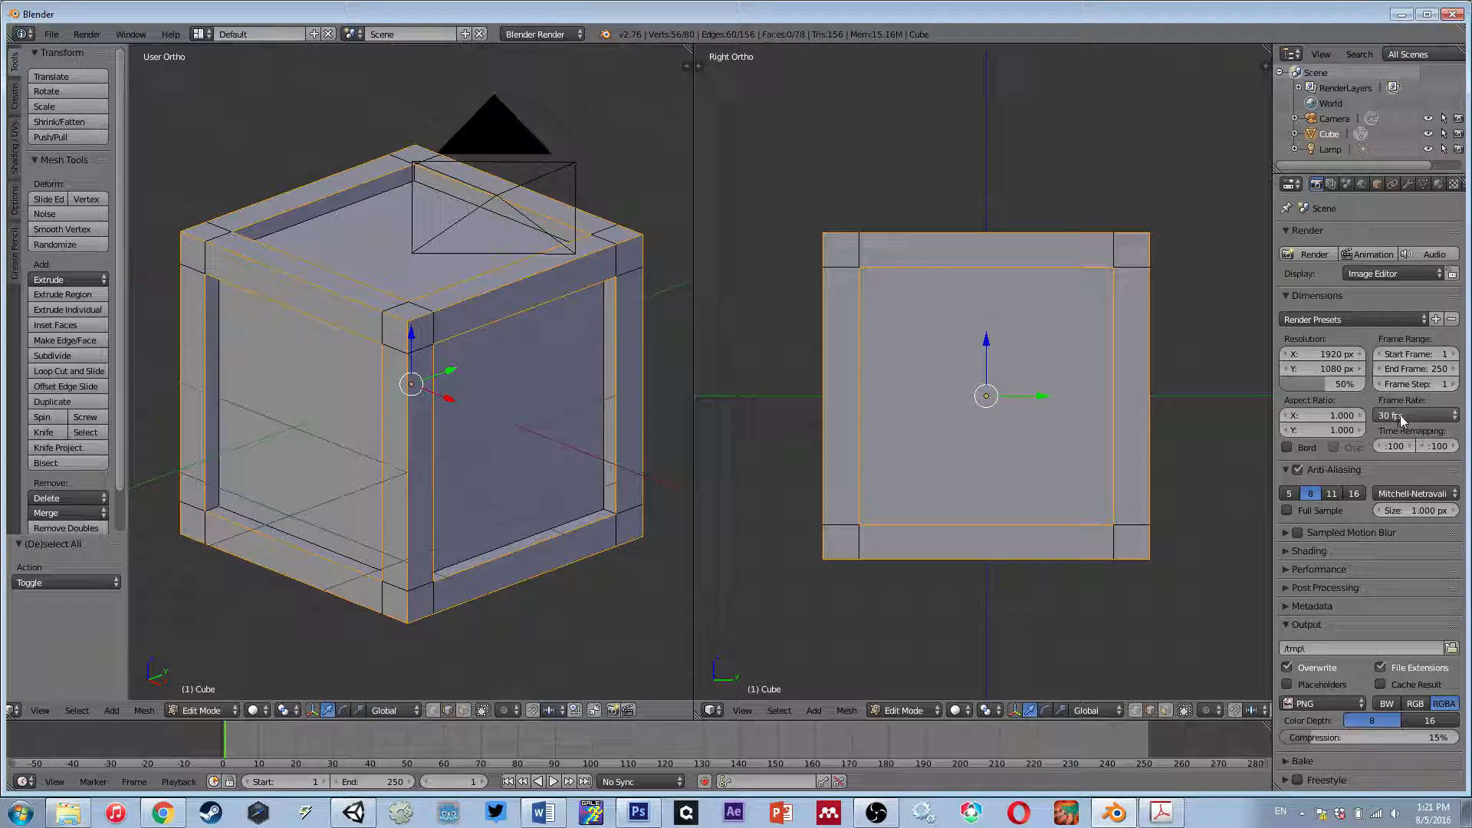
# - Switch to Unity and examine the finished textured crate from slightly different angles
pyautogui.click(357, 814)
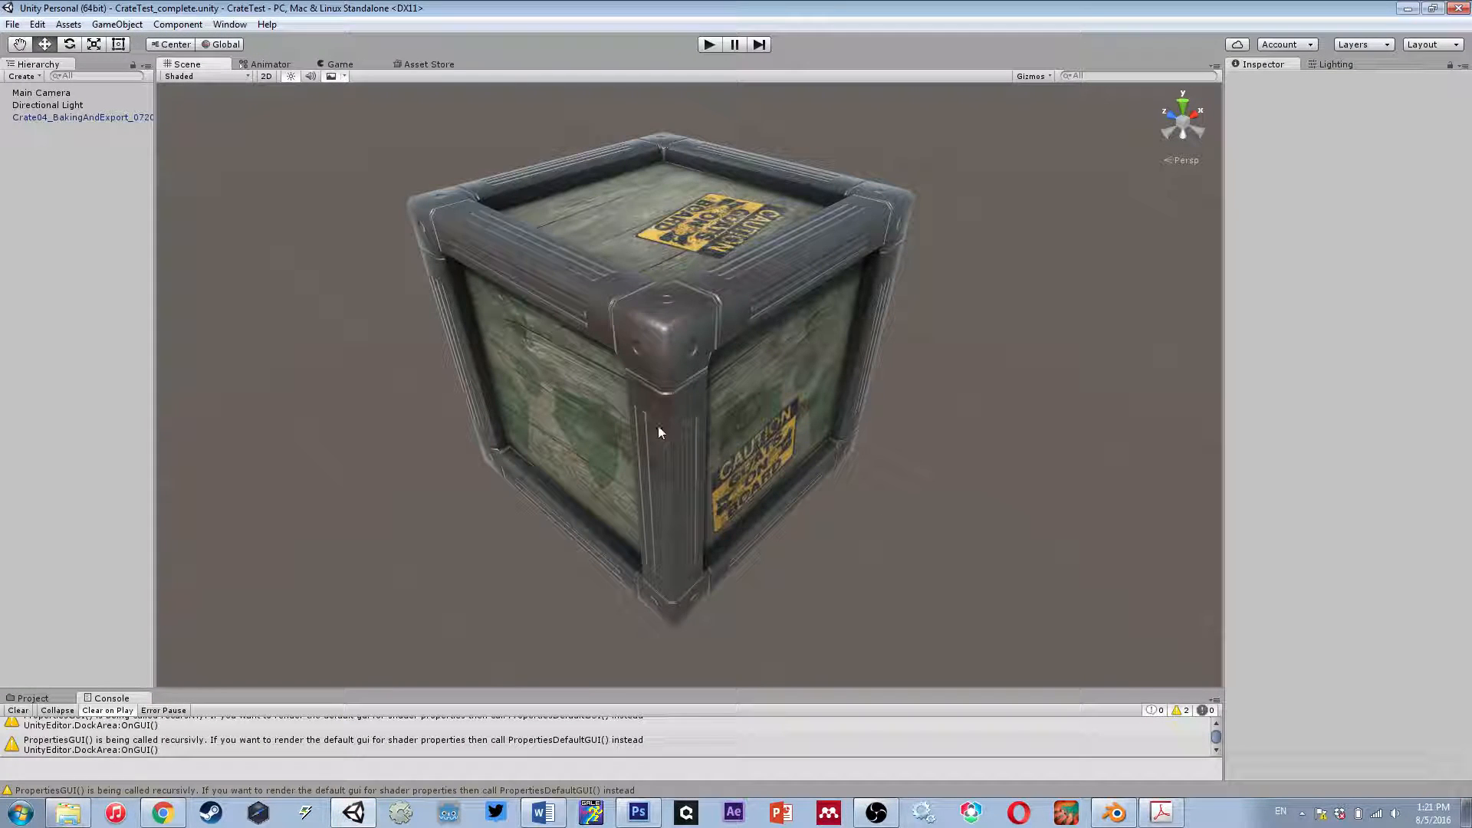
pyautogui.keyDown('alt'); pyautogui.moveTo(657, 432); pyautogui.dragTo(626, 455); pyautogui.keyUp('alt')
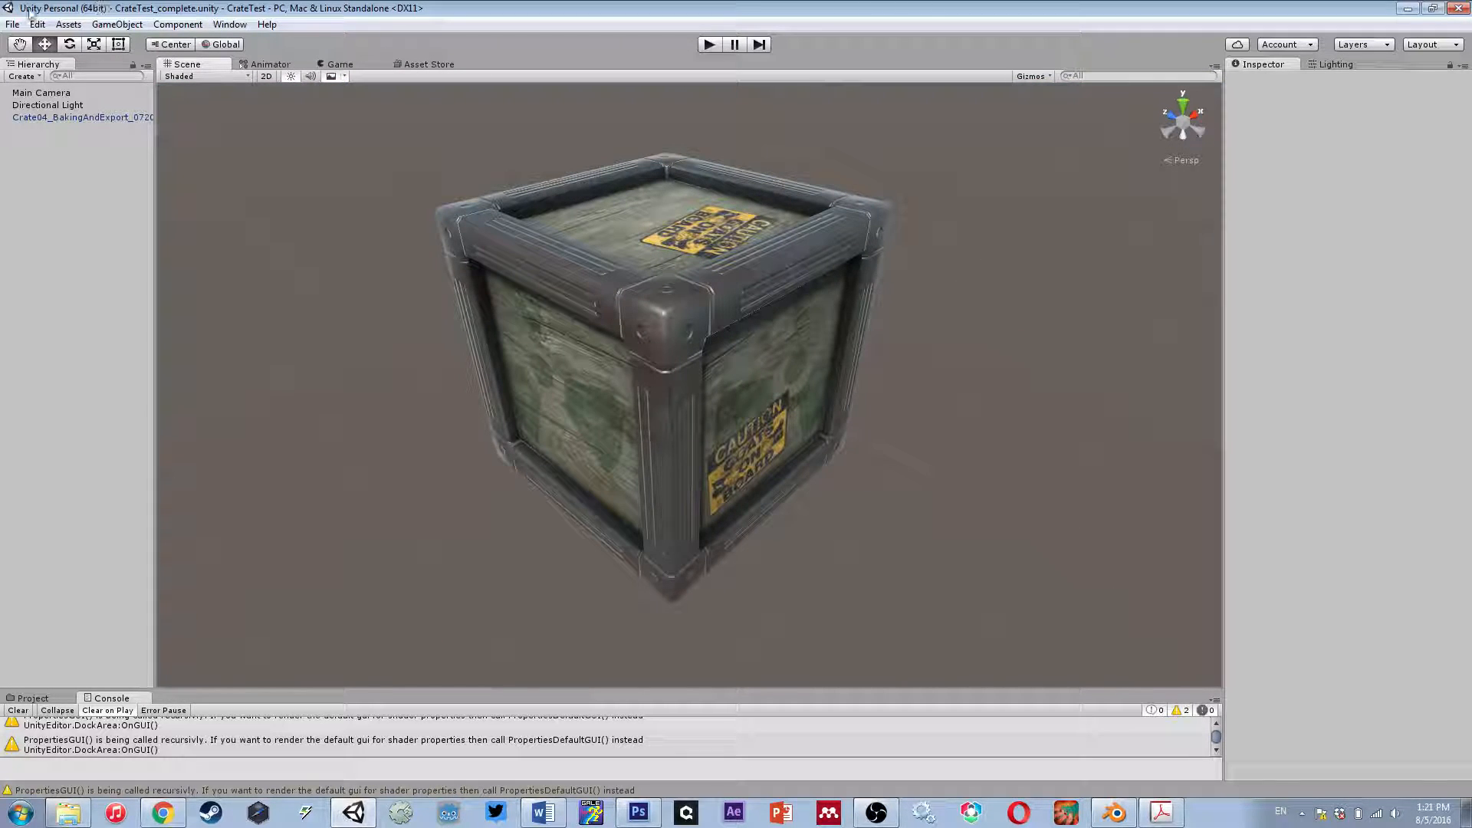
pyautogui.keyDown('alt'); pyautogui.moveTo(710, 338); pyautogui.dragTo(690, 312); pyautogui.keyUp('alt')
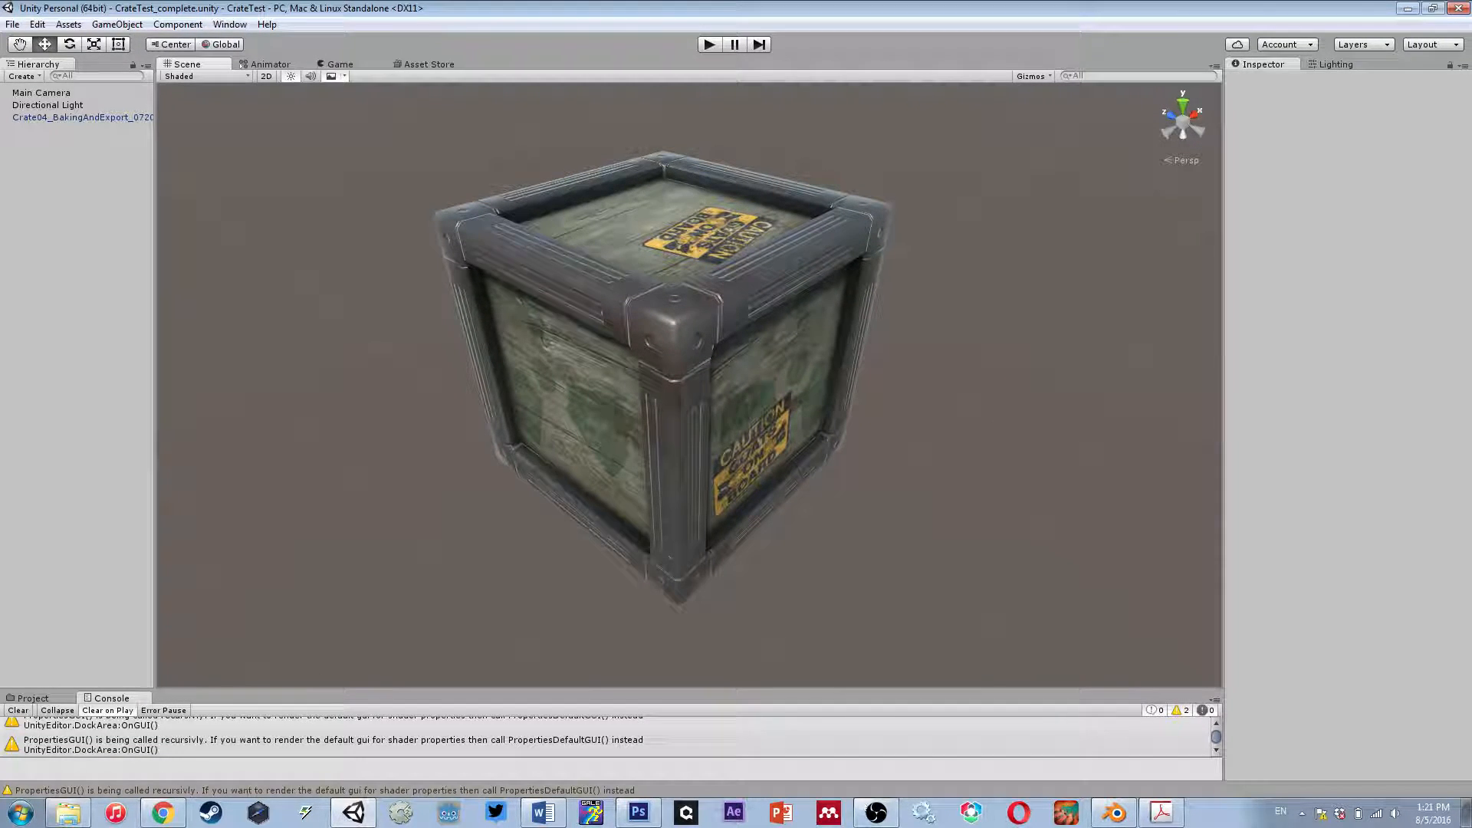
# - Switch back to Blender and set the scene's render frame rate to 24 fps
pyautogui.click(1114, 813)
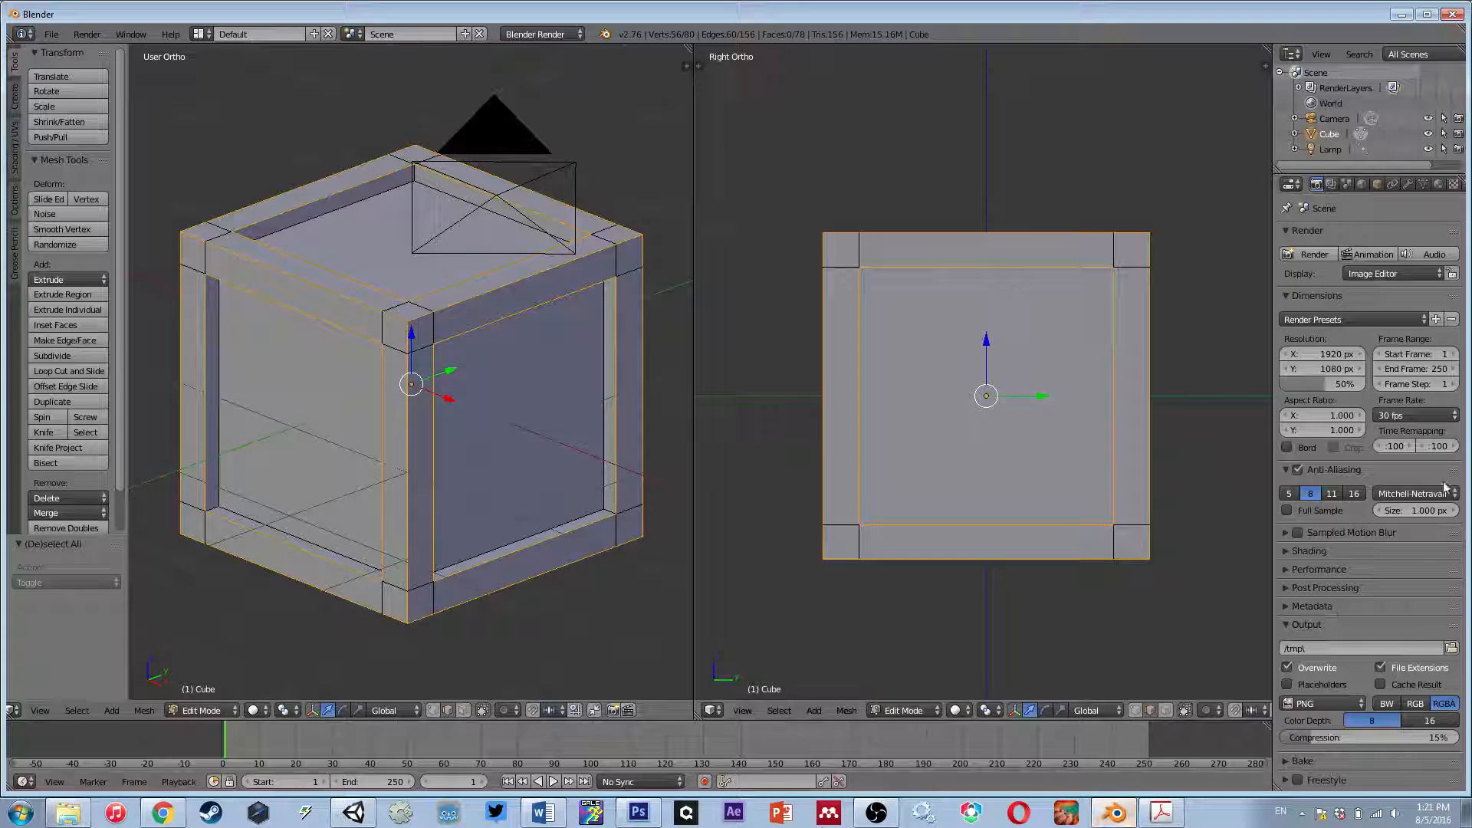
pyautogui.click(1418, 414)
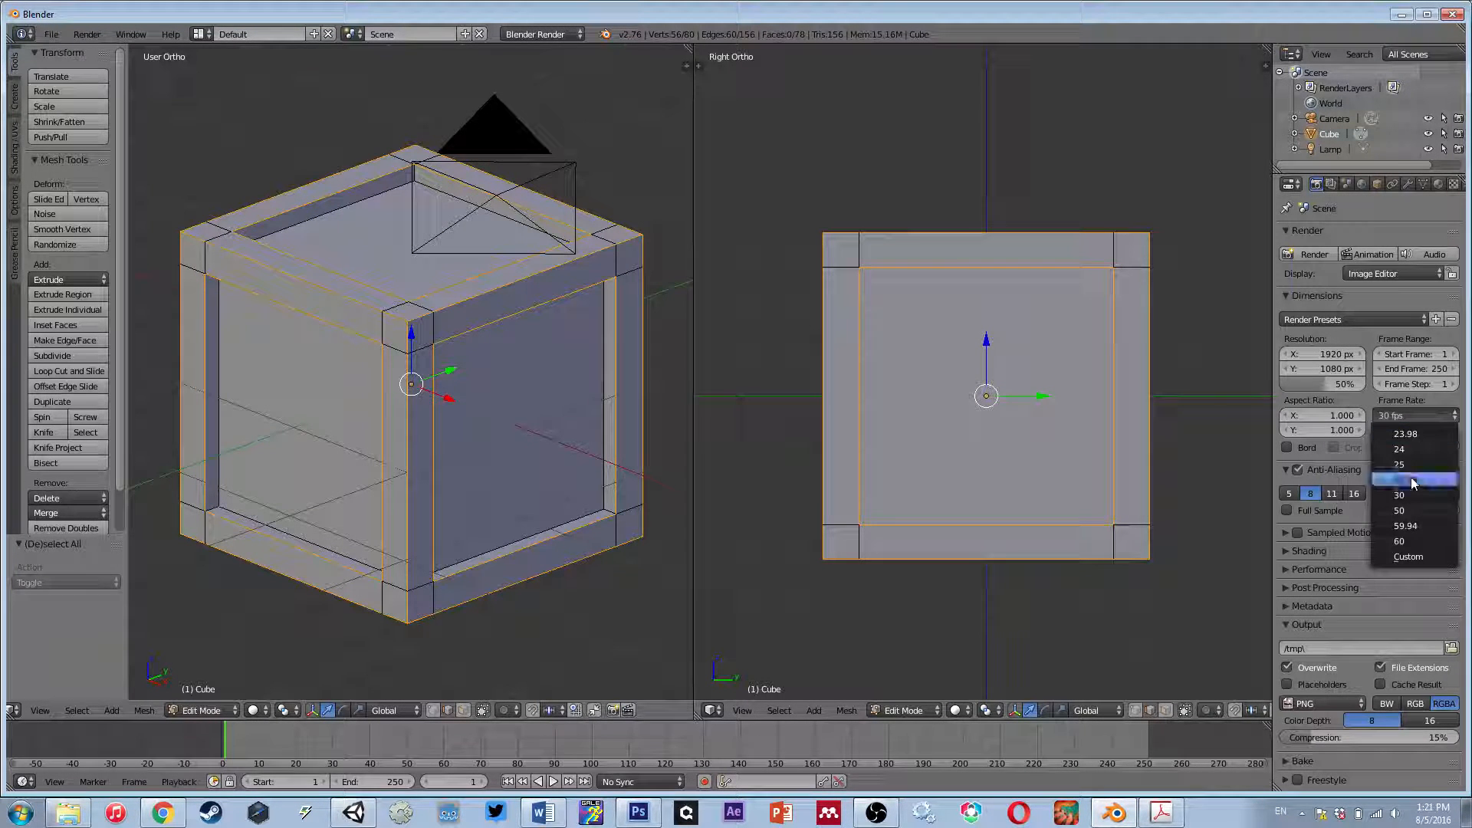
pyautogui.click(1409, 450)
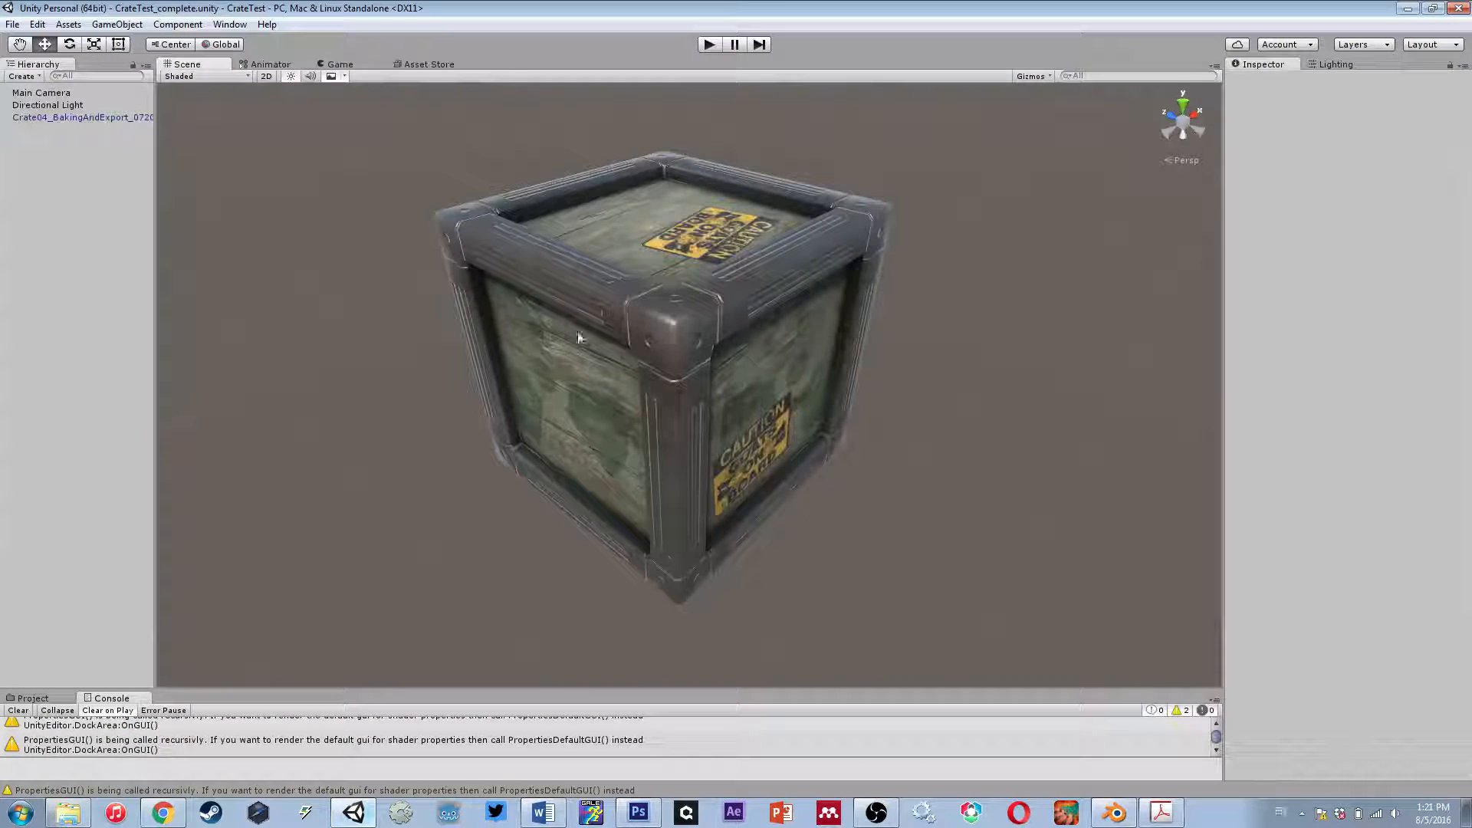
# - Return to Unity and examine the textured crate's front corner and top surface from nearer and farther away
pyautogui.keyDown('alt'); pyautogui.moveTo(652, 391); pyautogui.dragTo(635, 329); pyautogui.keyUp('alt')
pyautogui.scroll(1, 634, 330)
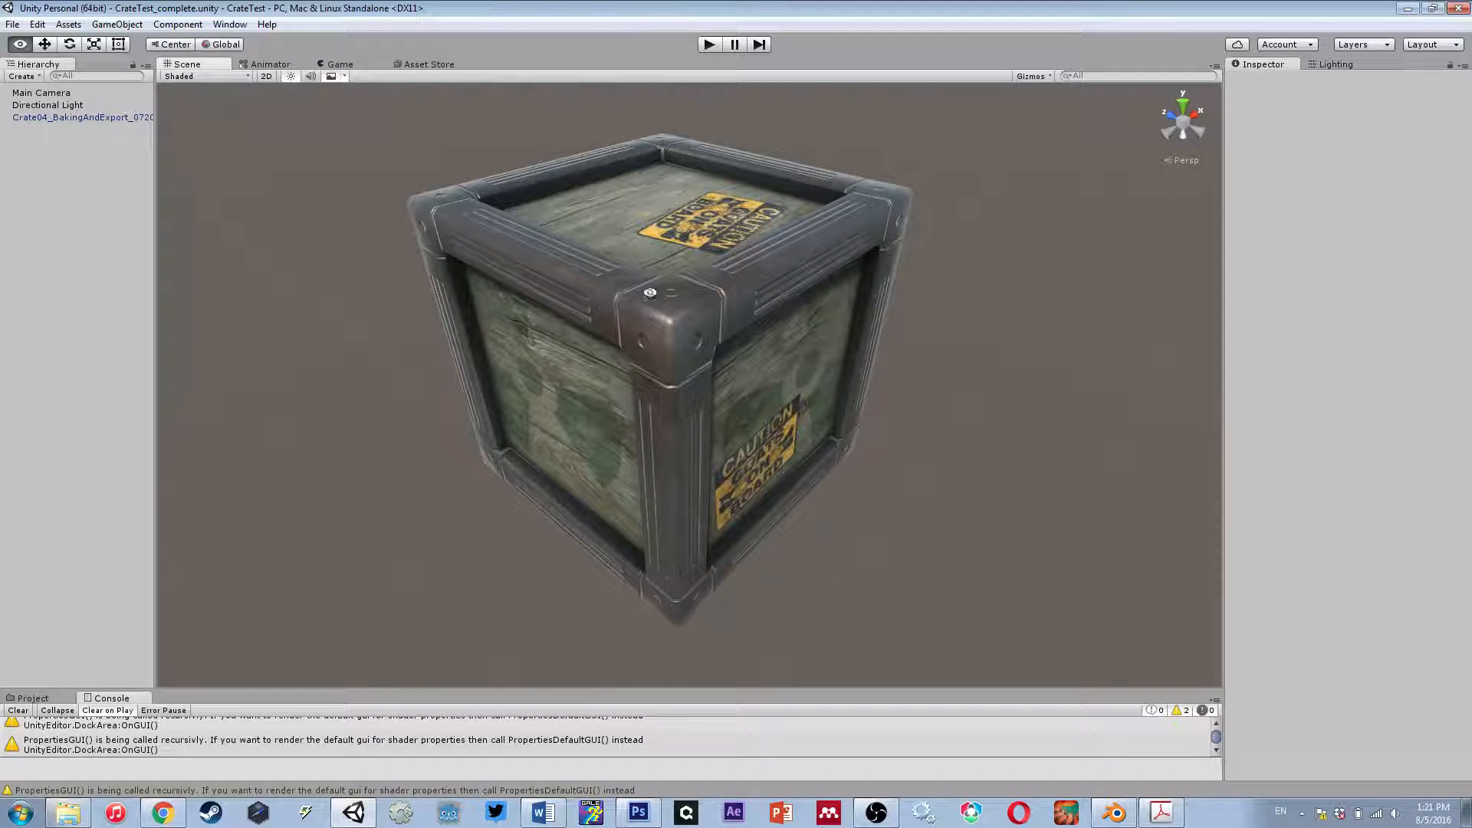
pyautogui.scroll(2, 667, 272)
pyautogui.scroll(-3, 682, 255)
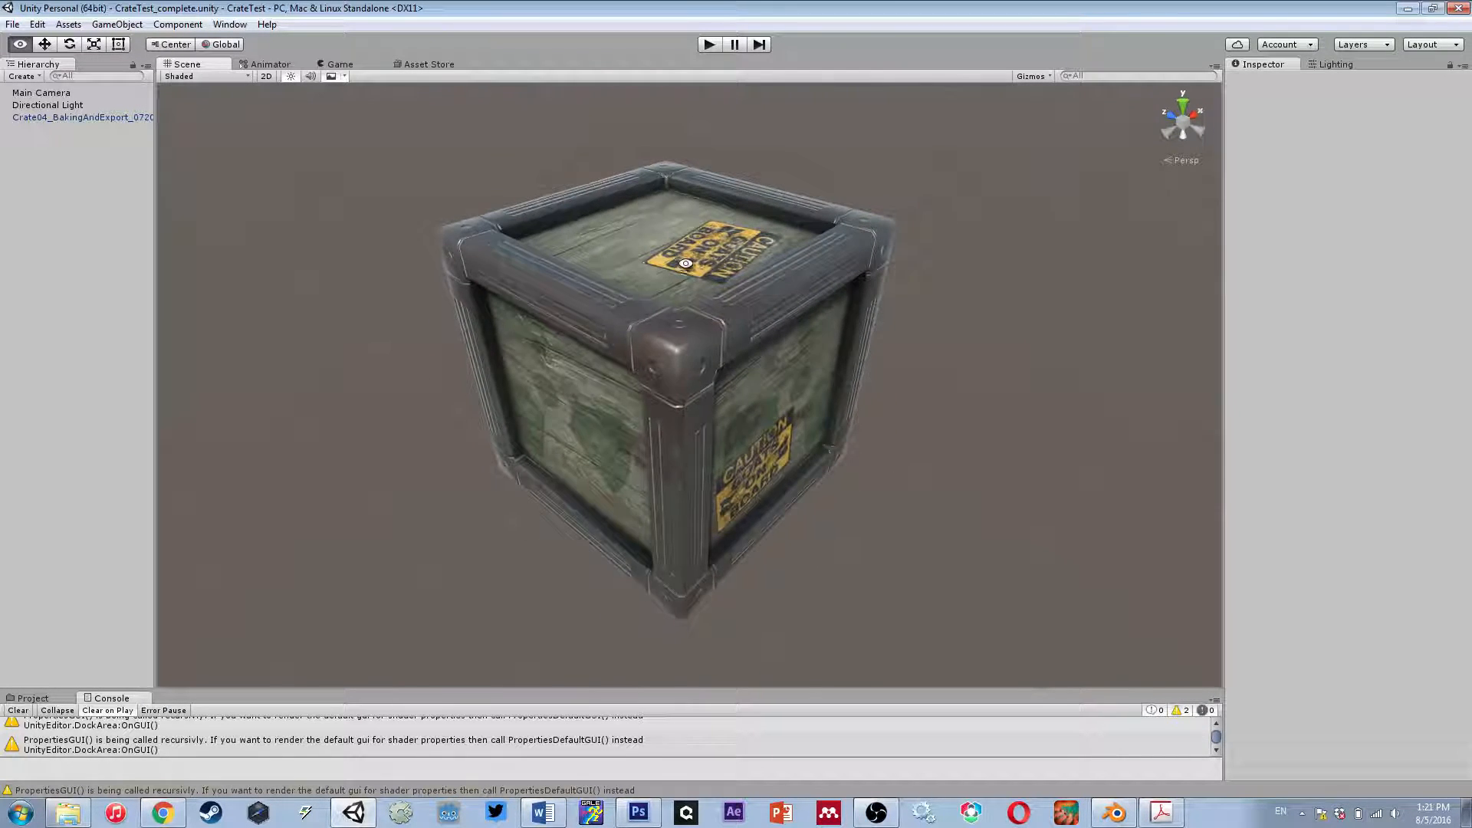
# - Switch back to Blender and set the scene's render frame rate to 30 fps
pyautogui.keyDown('alt'); pyautogui.moveTo(683, 261); pyautogui.dragTo(681, 237); pyautogui.keyUp('alt')
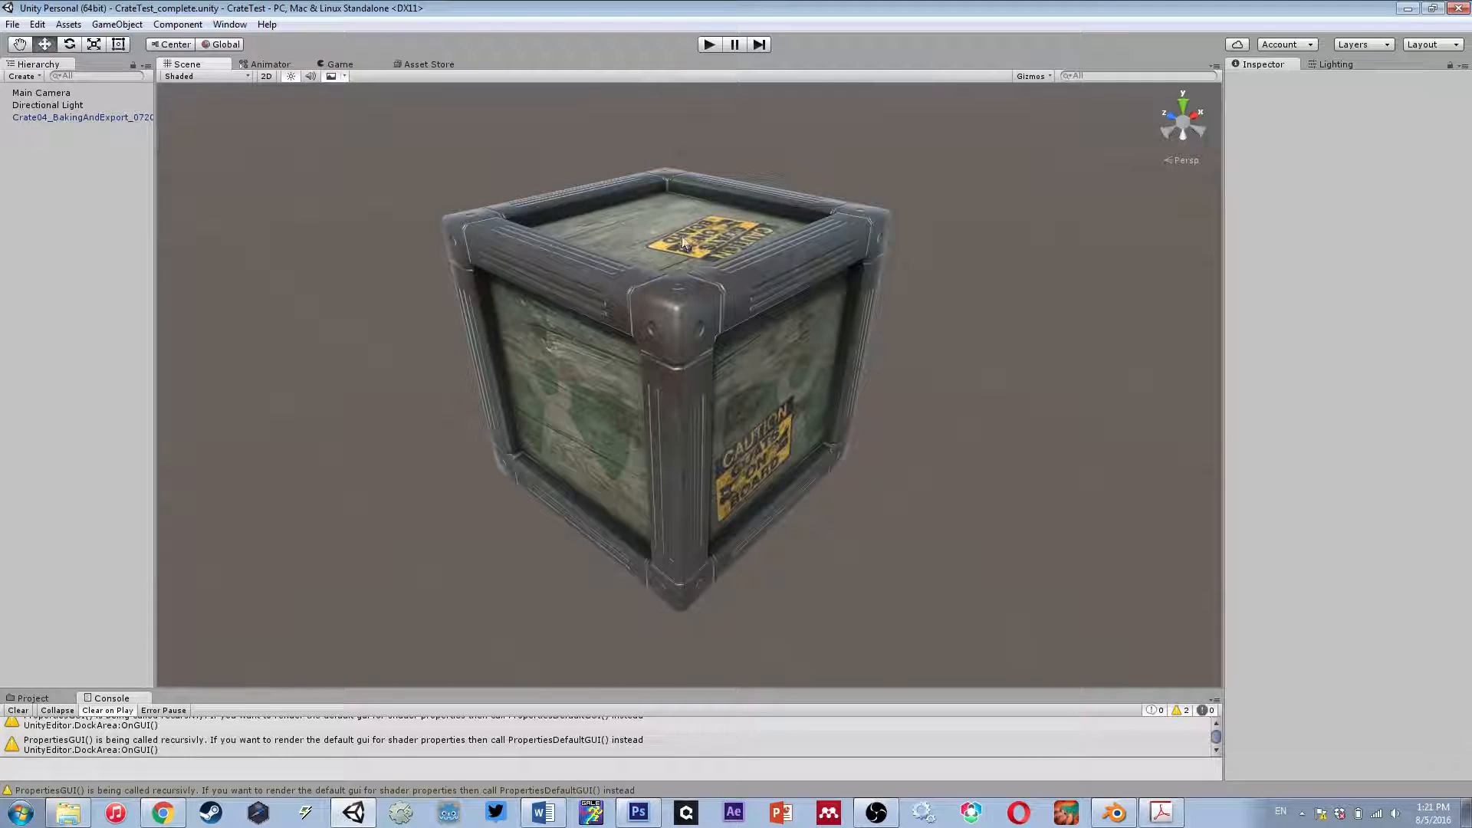
pyautogui.scroll(2, 681, 237)
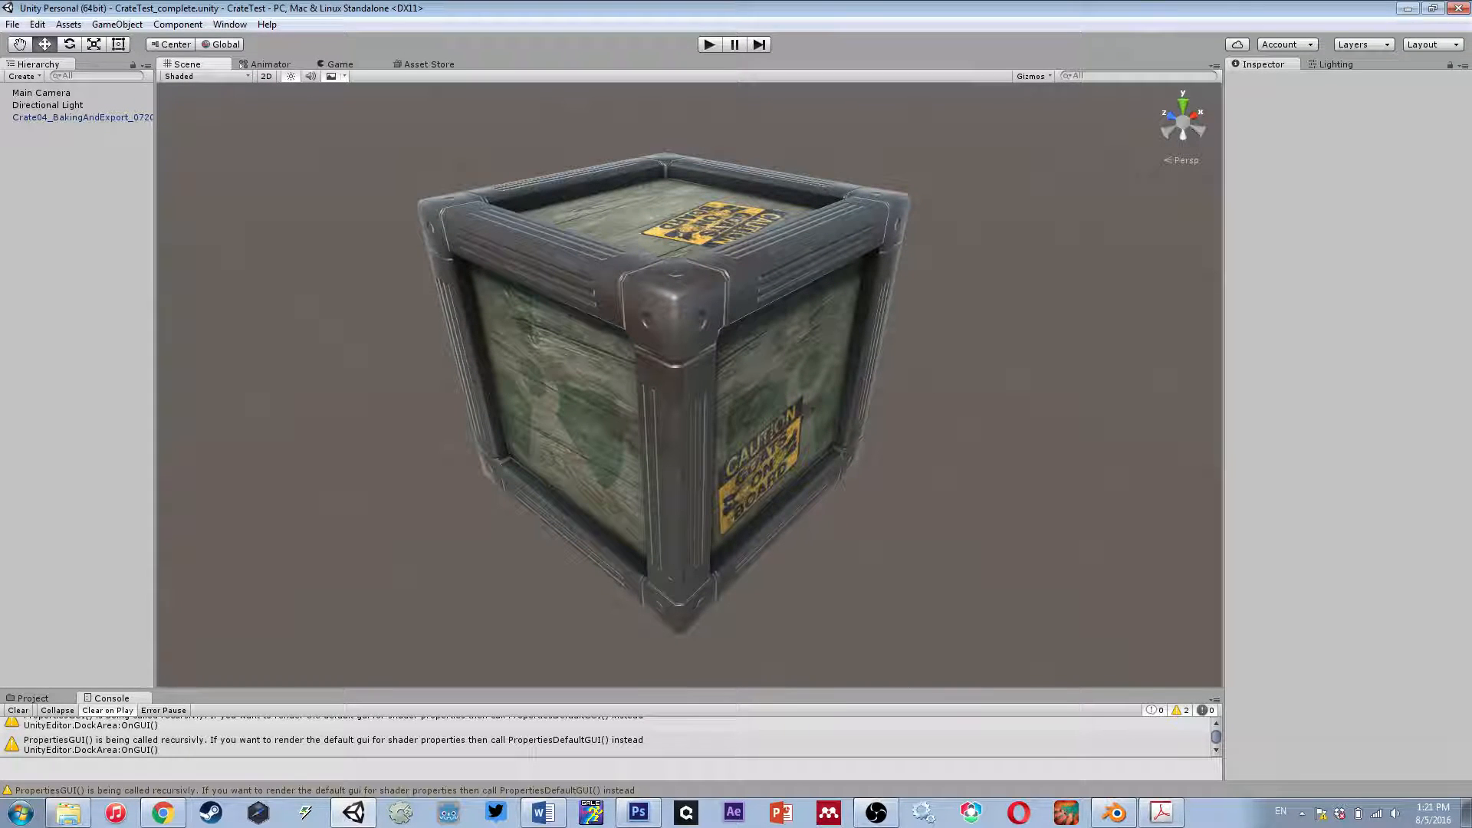
pyautogui.click(1116, 812)
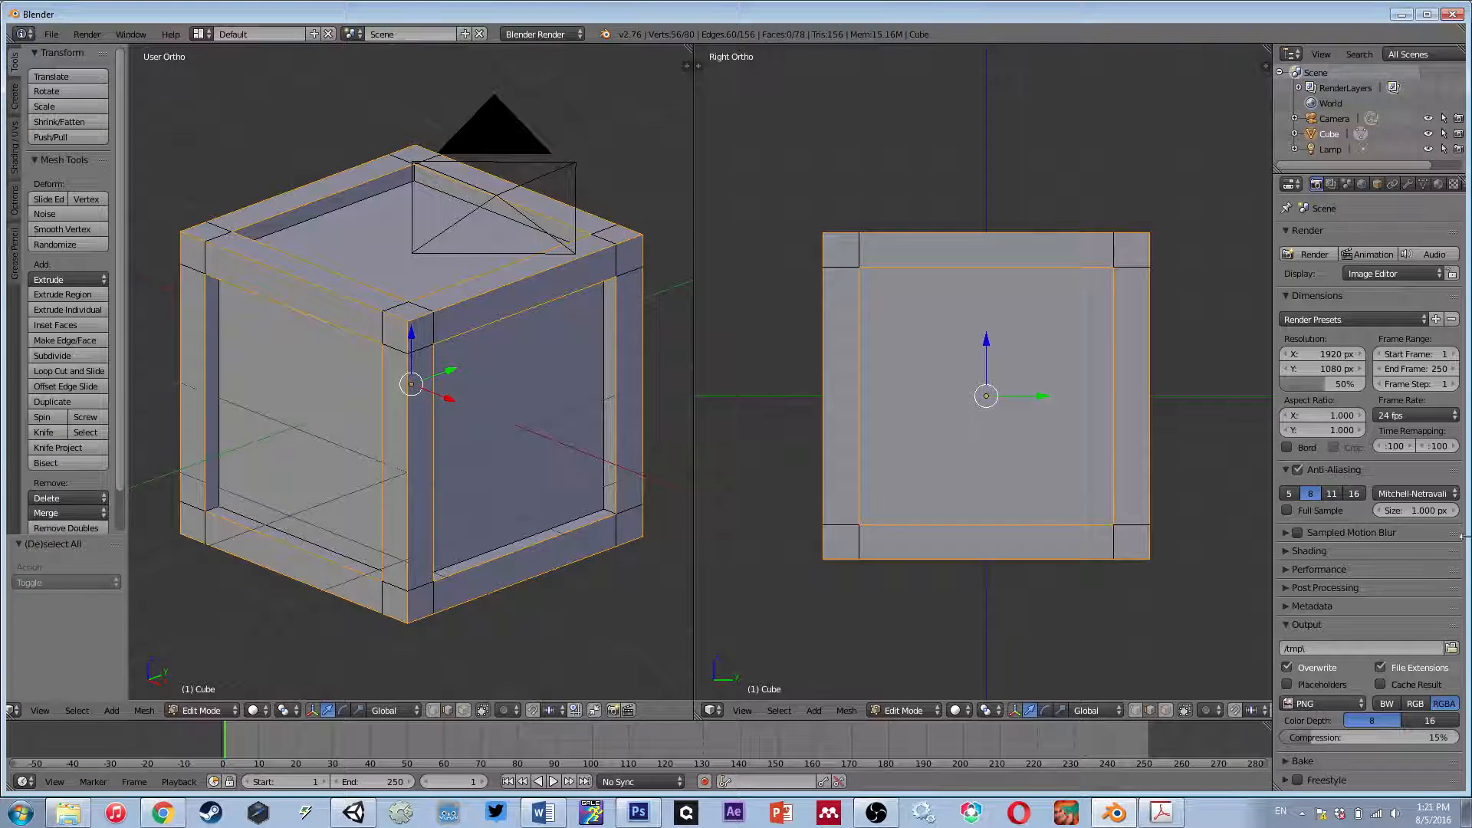
pyautogui.click(1433, 416)
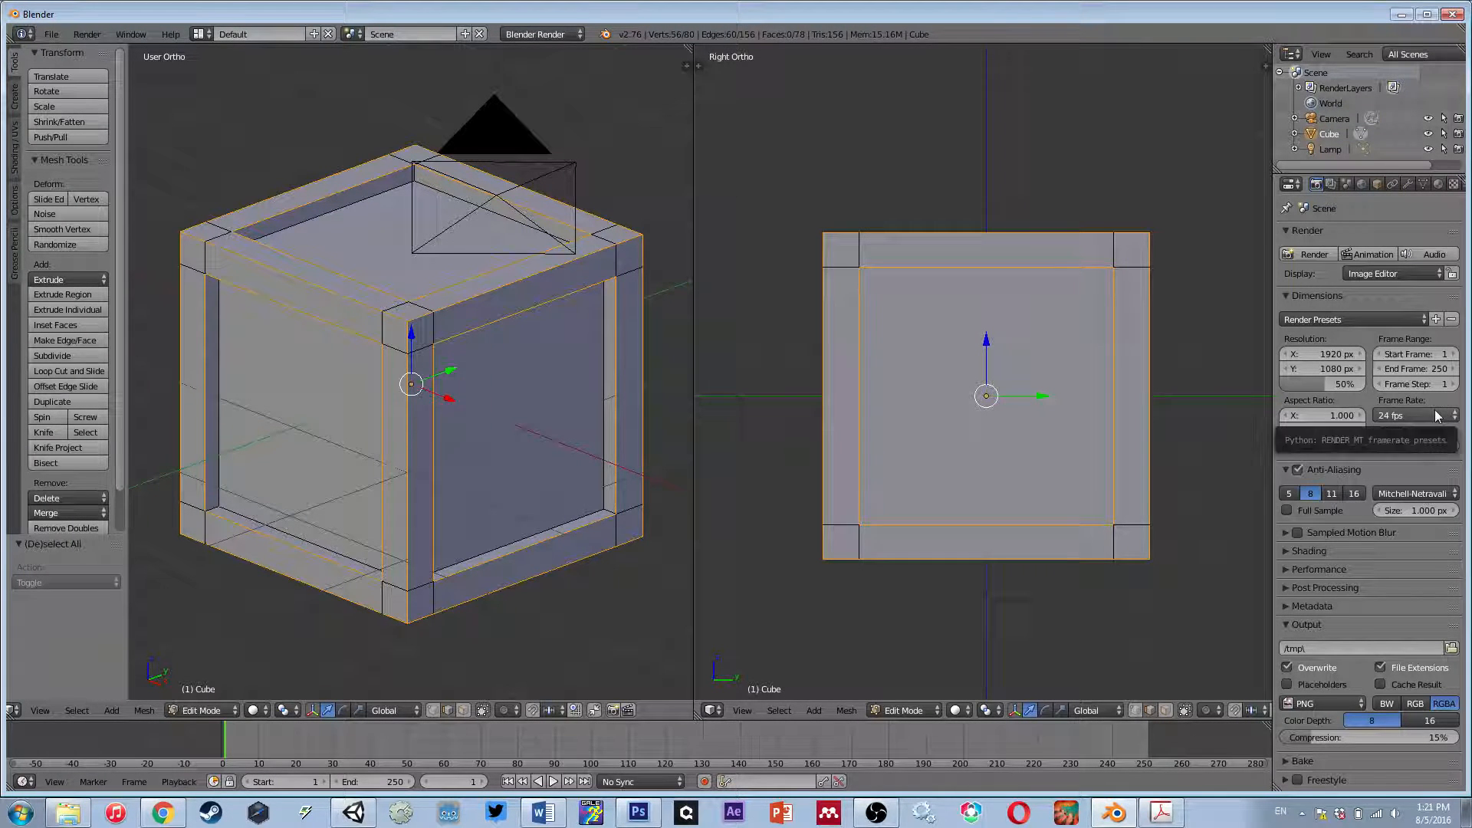
pyautogui.click(1403, 495)
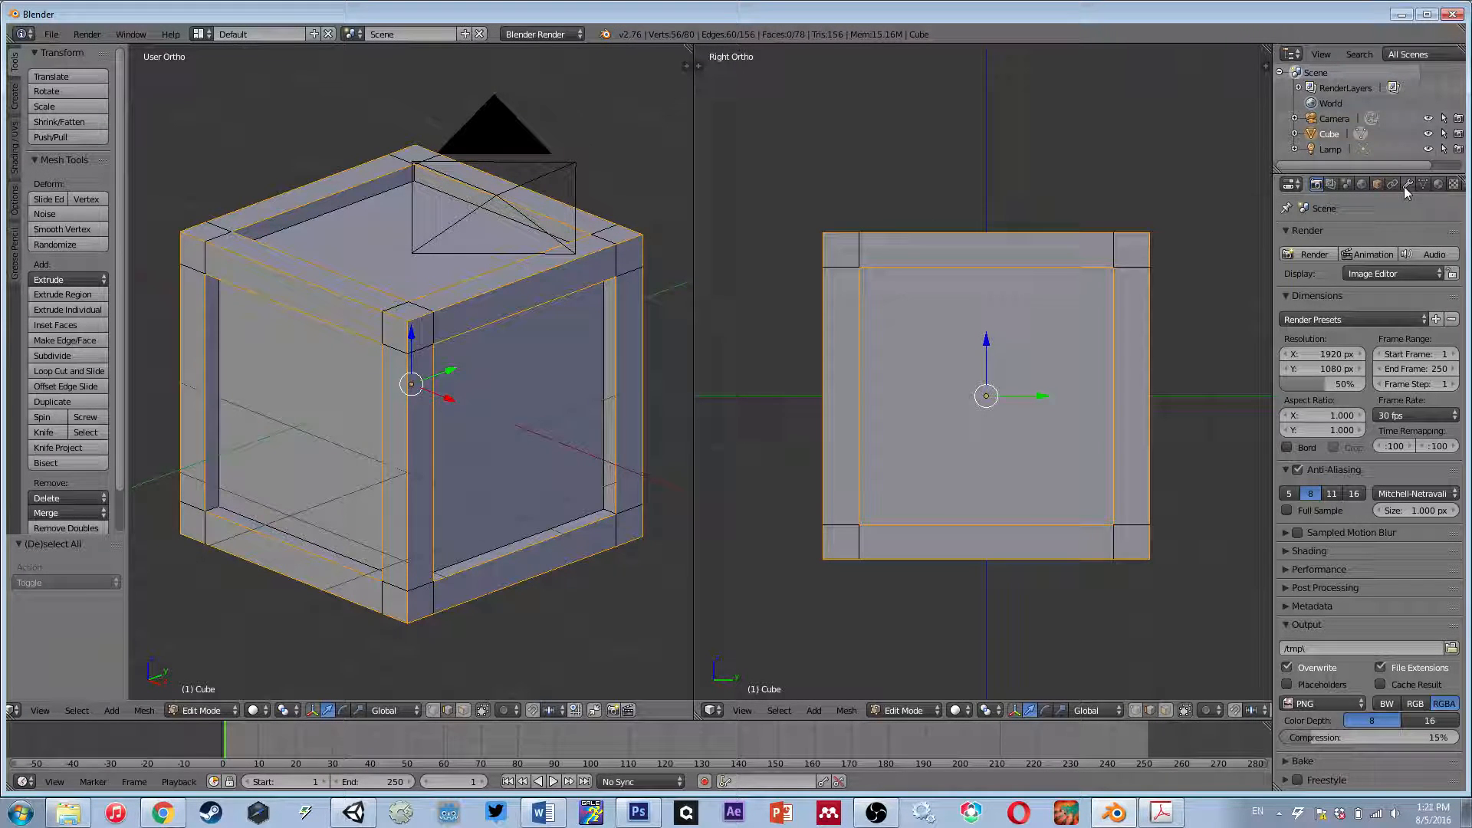
# - Add a Bevel modifier to the crate cube
pyautogui.scroll(-2, 1347, 181)
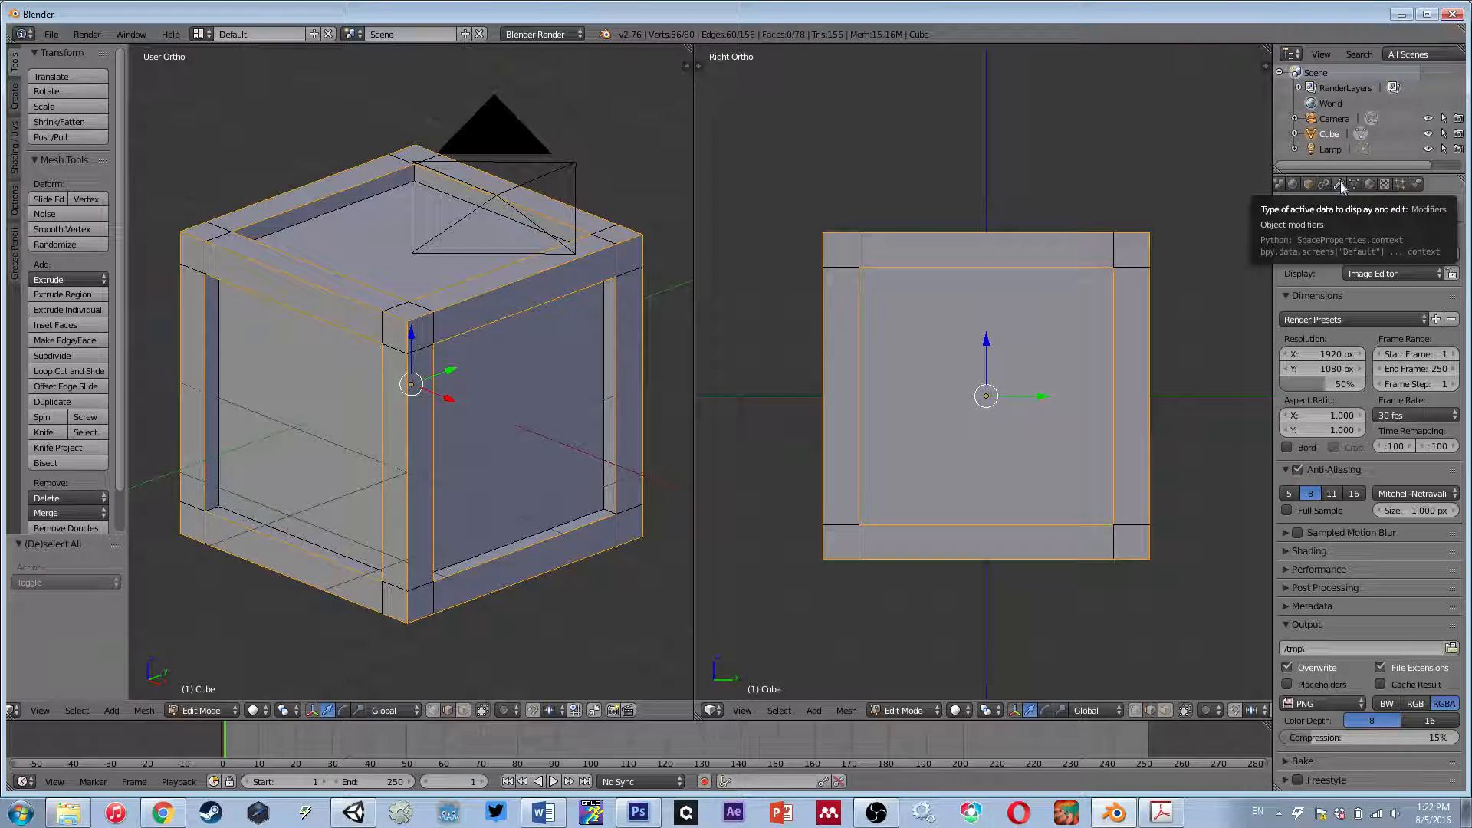
pyautogui.click(1339, 184)
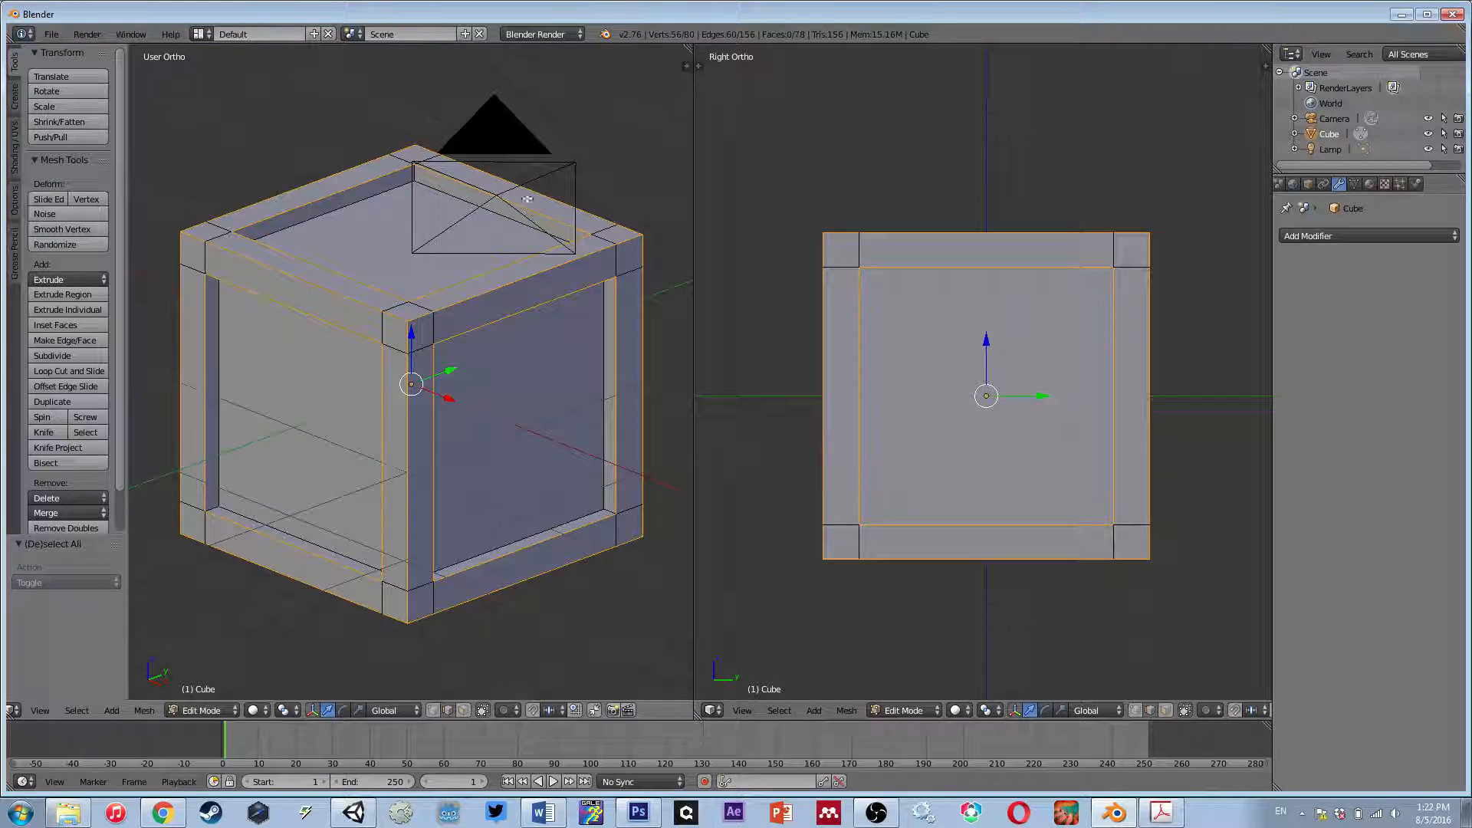
pyautogui.click(1358, 233)
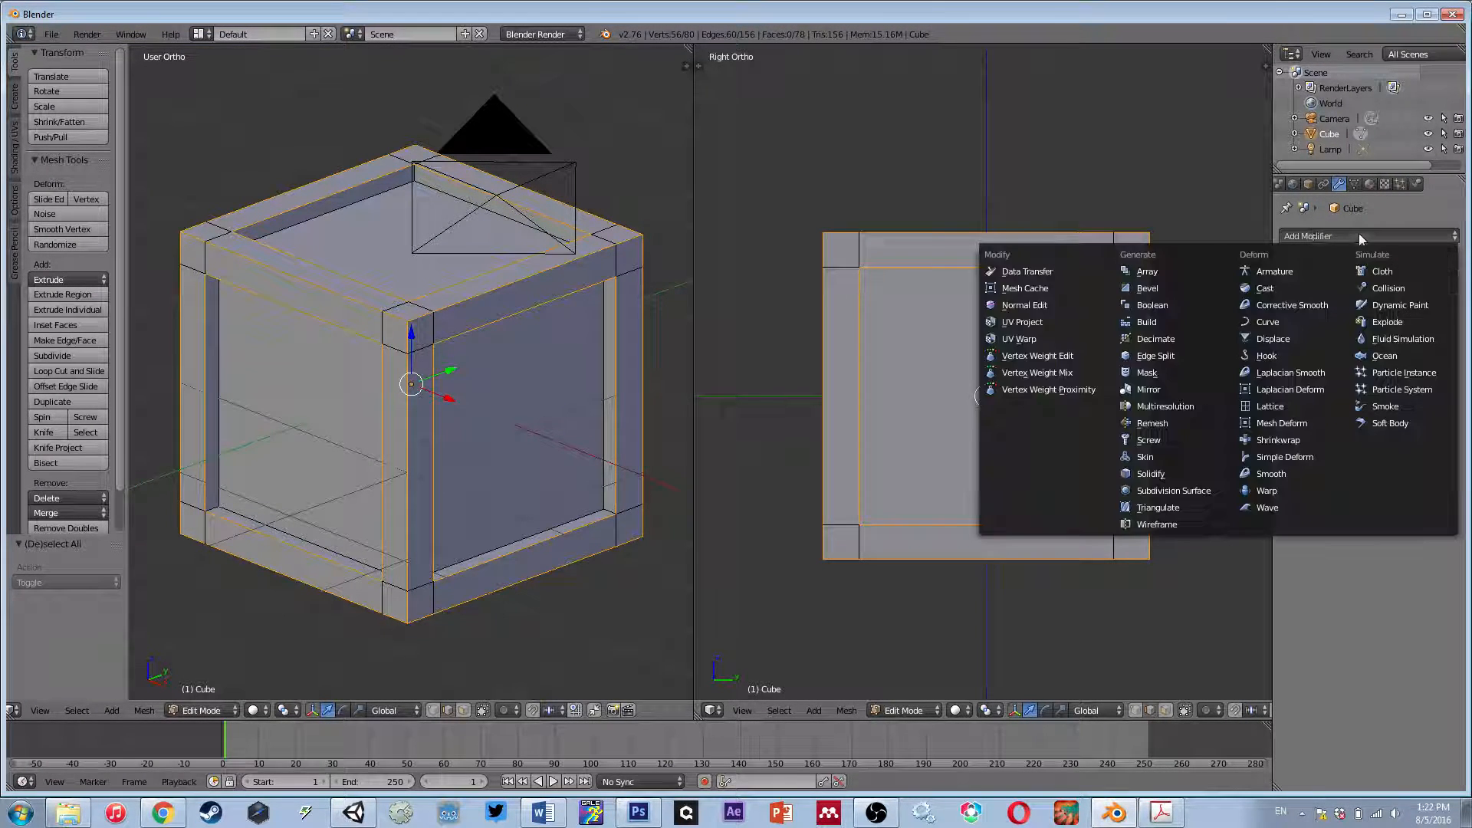
pyautogui.click(1345, 235)
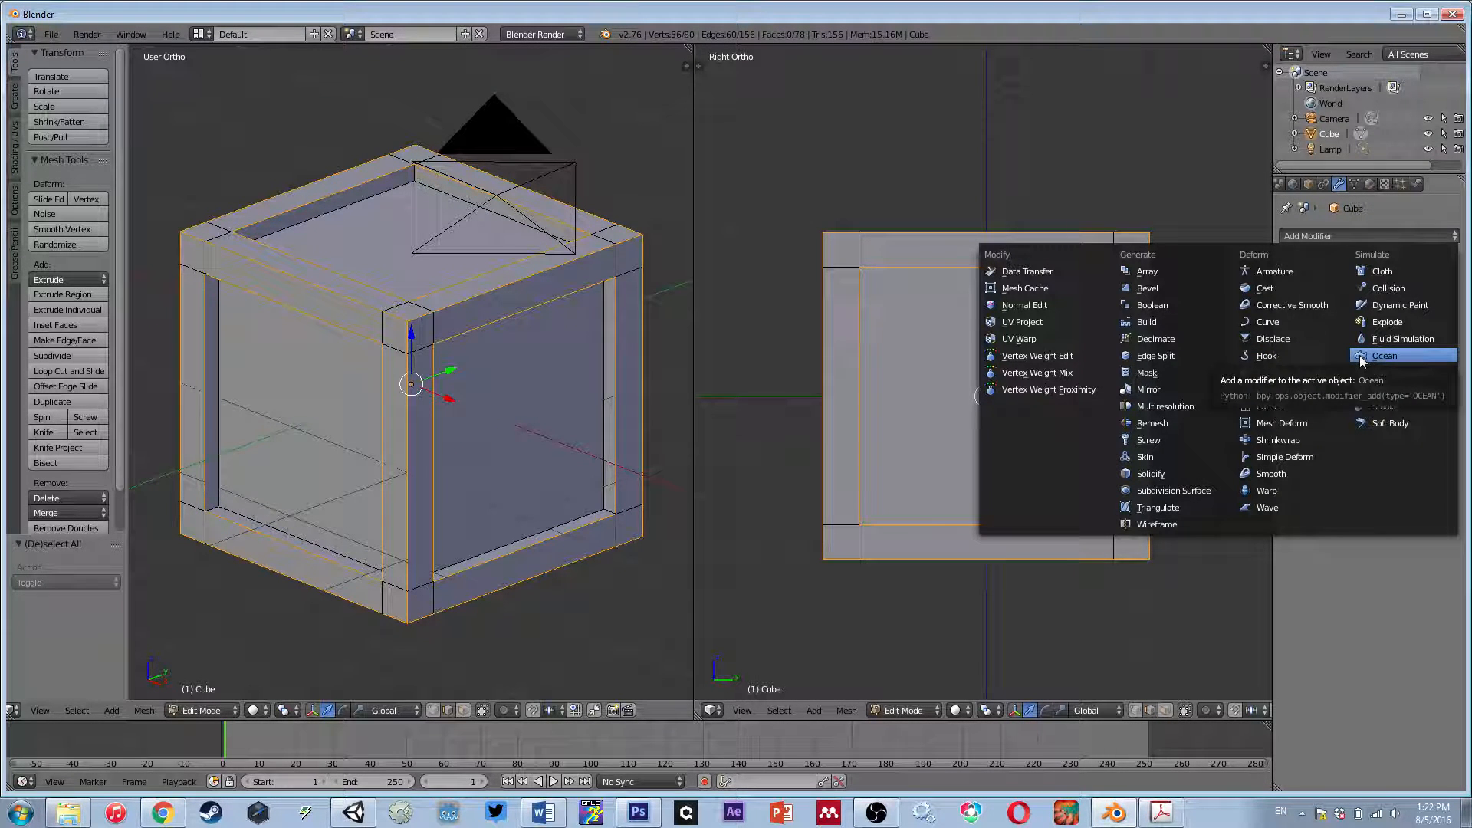
pyautogui.click(1166, 290)
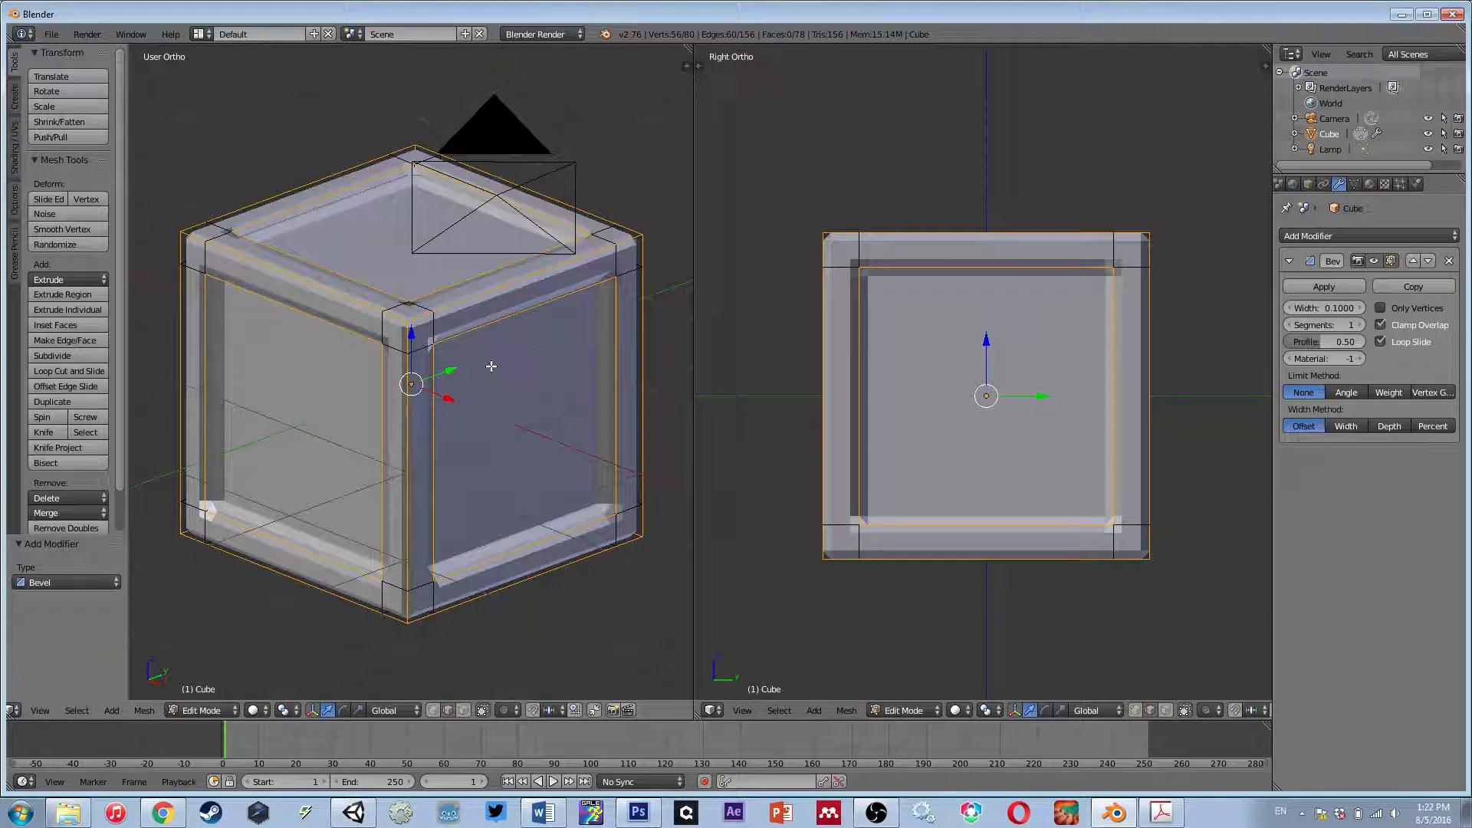
# - Examine the bevelled edges and upper front corner of the crate from several distances and angles
pyautogui.scroll(2, 491, 367)
pyautogui.scroll(2, 454, 341)
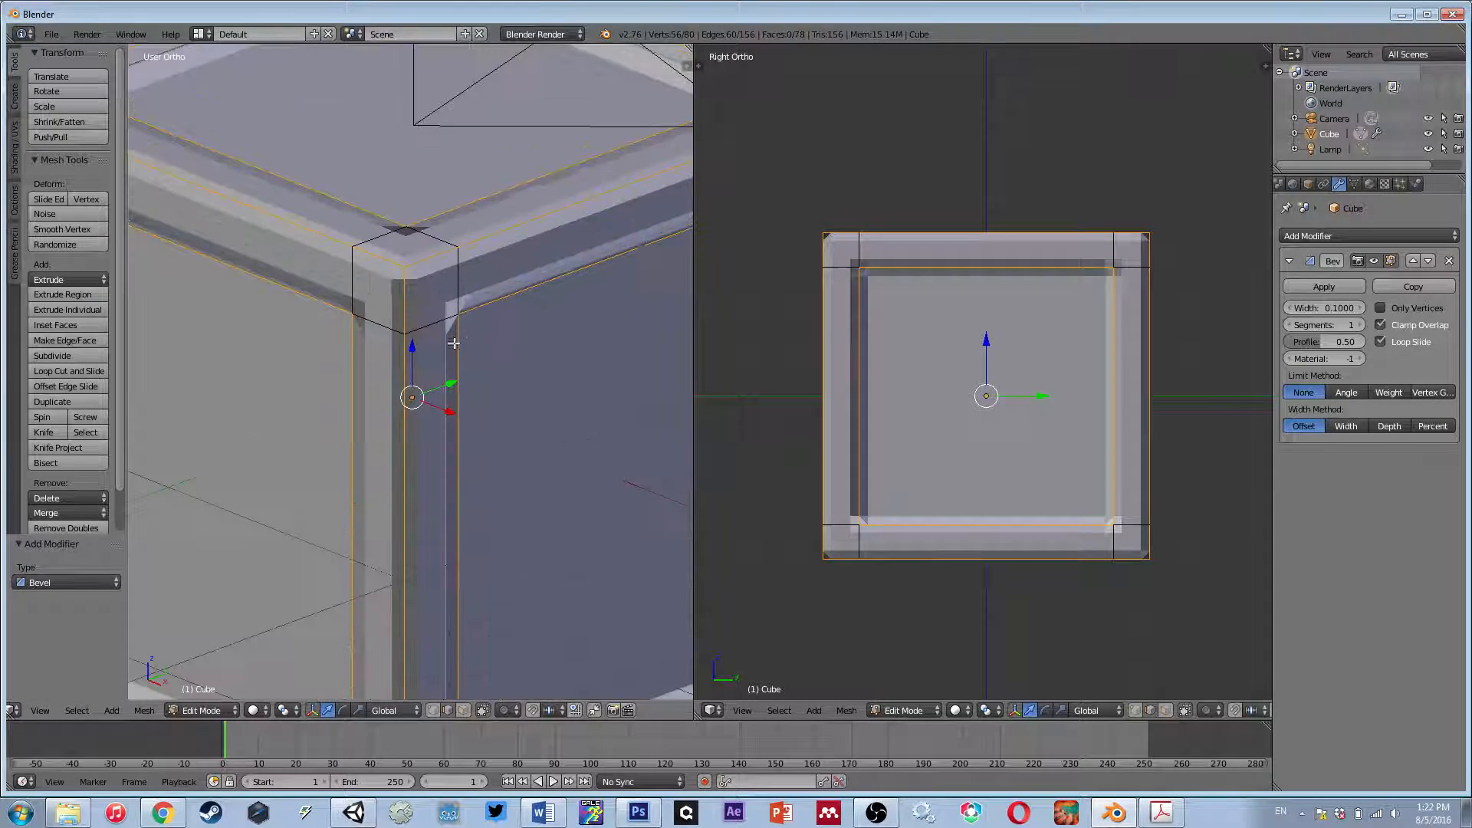
pyautogui.moveTo(483, 368)
pyautogui.mouseDown(button='middle')
pyautogui.moveTo(578, 309)
pyautogui.moveTo(605, 387)
pyautogui.moveTo(643, 375)
pyautogui.moveTo(529, 368)
pyautogui.moveTo(483, 315)
pyautogui.moveTo(489, 359)
pyautogui.moveTo(528, 383)
pyautogui.moveTo(496, 377)
pyautogui.moveTo(509, 361)
pyautogui.moveTo(355, 352)
pyautogui.moveTo(519, 322)
pyautogui.moveTo(567, 292)
pyautogui.moveTo(565, 312)
pyautogui.moveTo(493, 361)
pyautogui.mouseUp(button='middle')
pyautogui.scroll(-4, 488, 362)
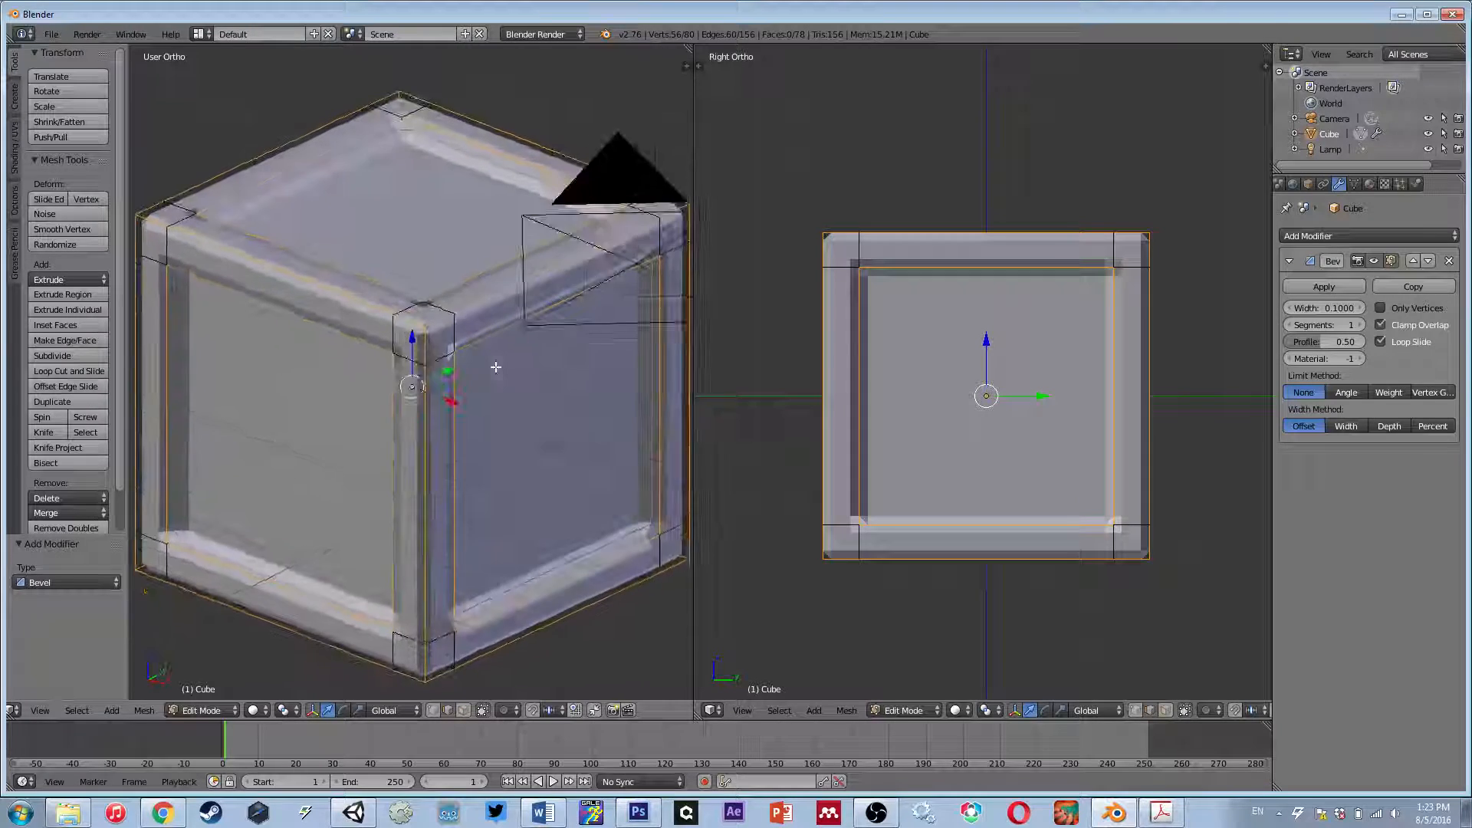
pyautogui.scroll(5, 495, 367)
pyautogui.scroll(1, 495, 367)
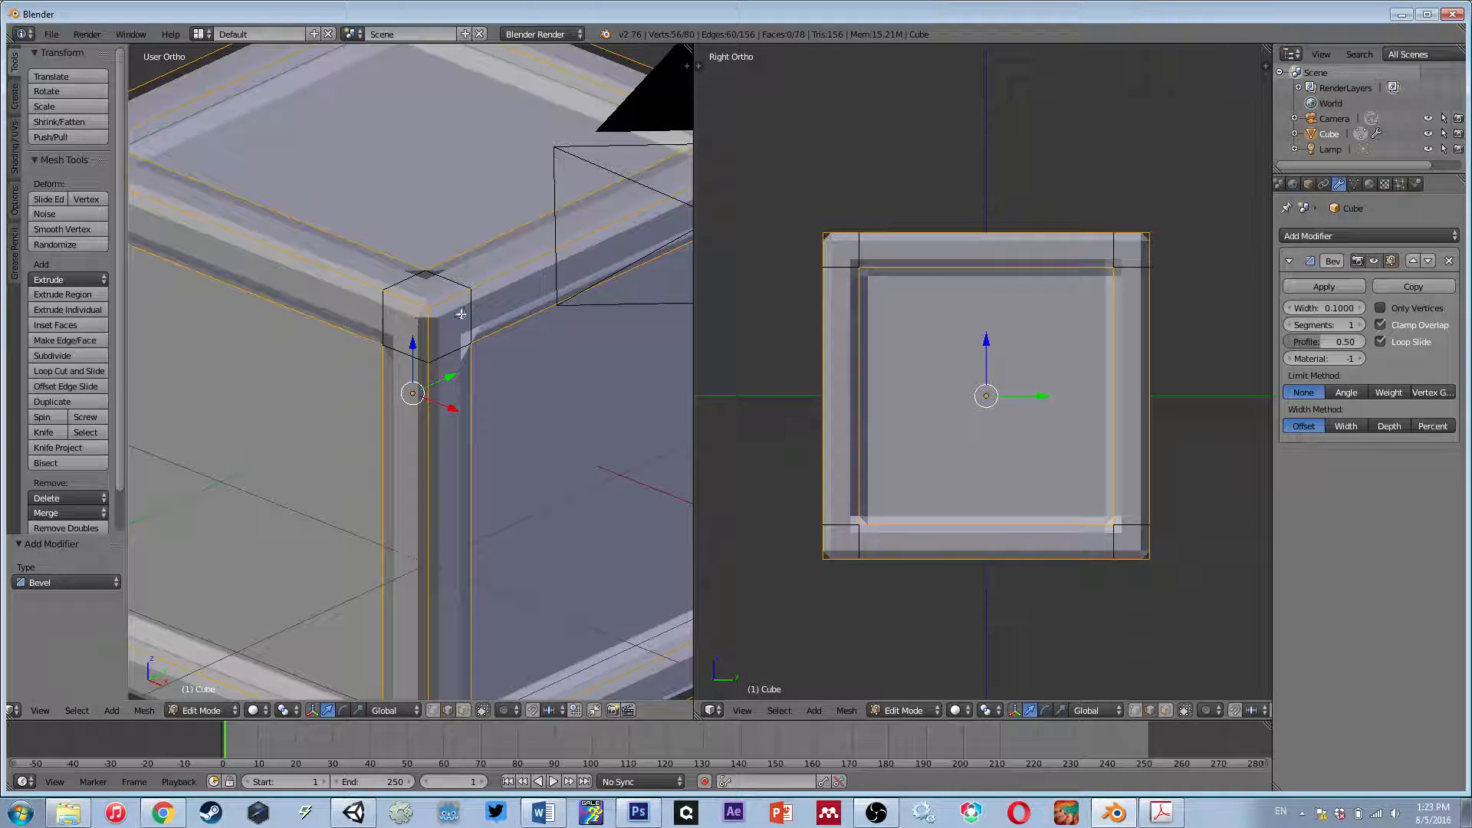
pyautogui.scroll(-5, 472, 381)
pyautogui.scroll(5, 449, 386)
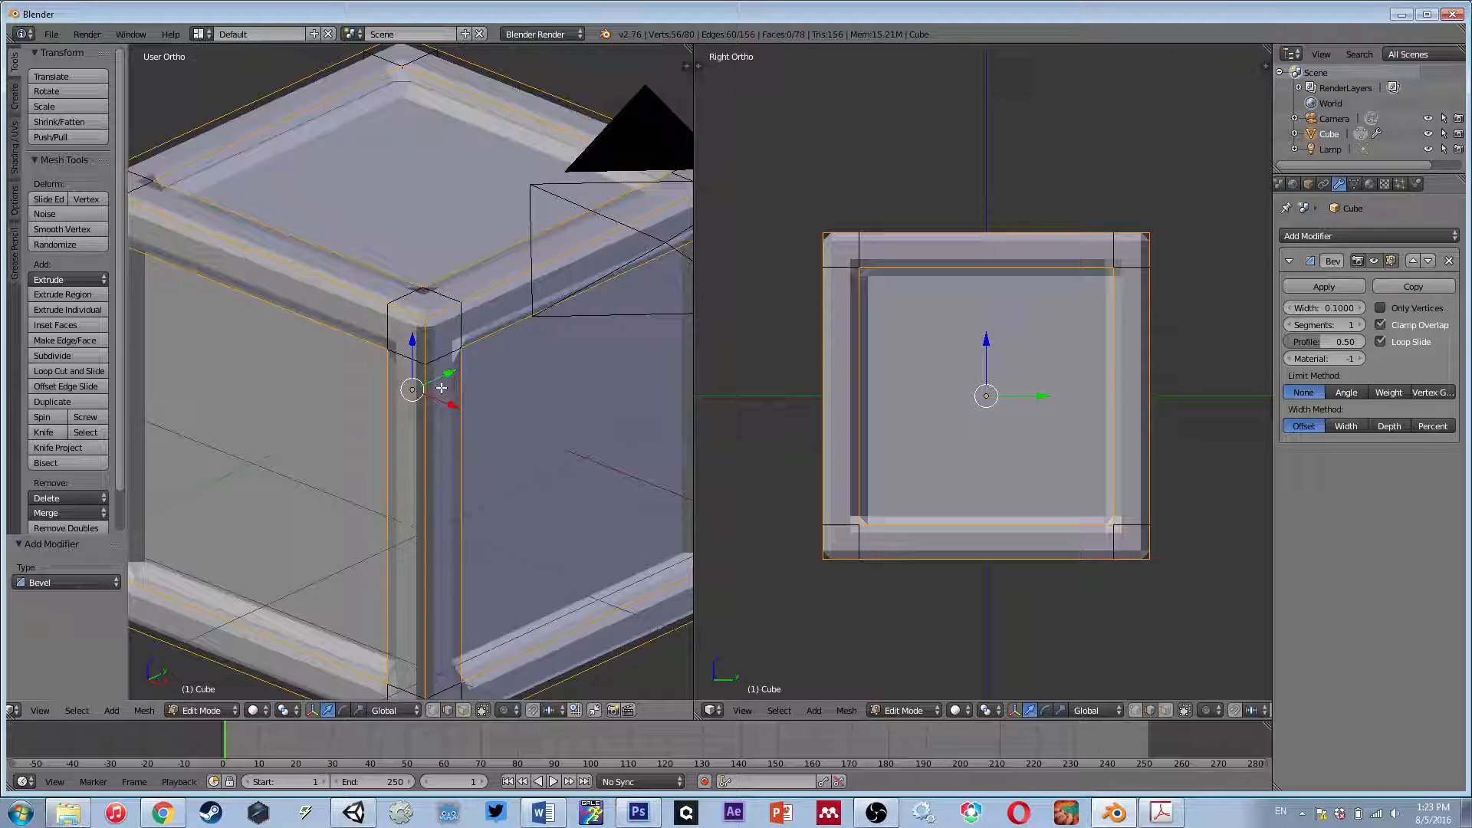
pyautogui.moveTo(449, 386)
pyautogui.mouseDown(button='middle')
pyautogui.moveTo(417, 409)
pyautogui.moveTo(455, 387)
pyautogui.mouseUp(button='middle')
pyautogui.scroll(2, 417, 409)
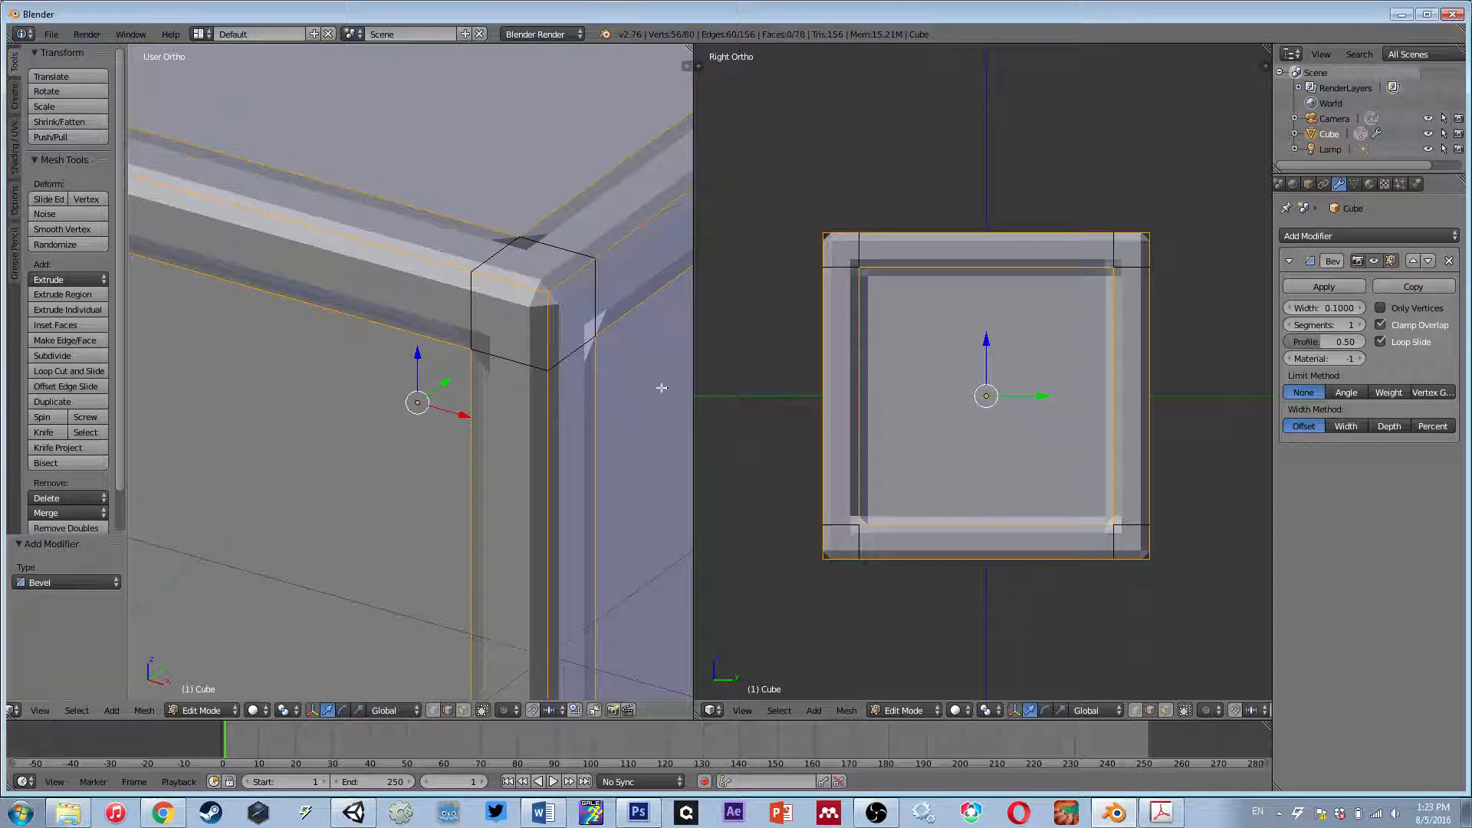
pyautogui.scroll(-5, 661, 388)
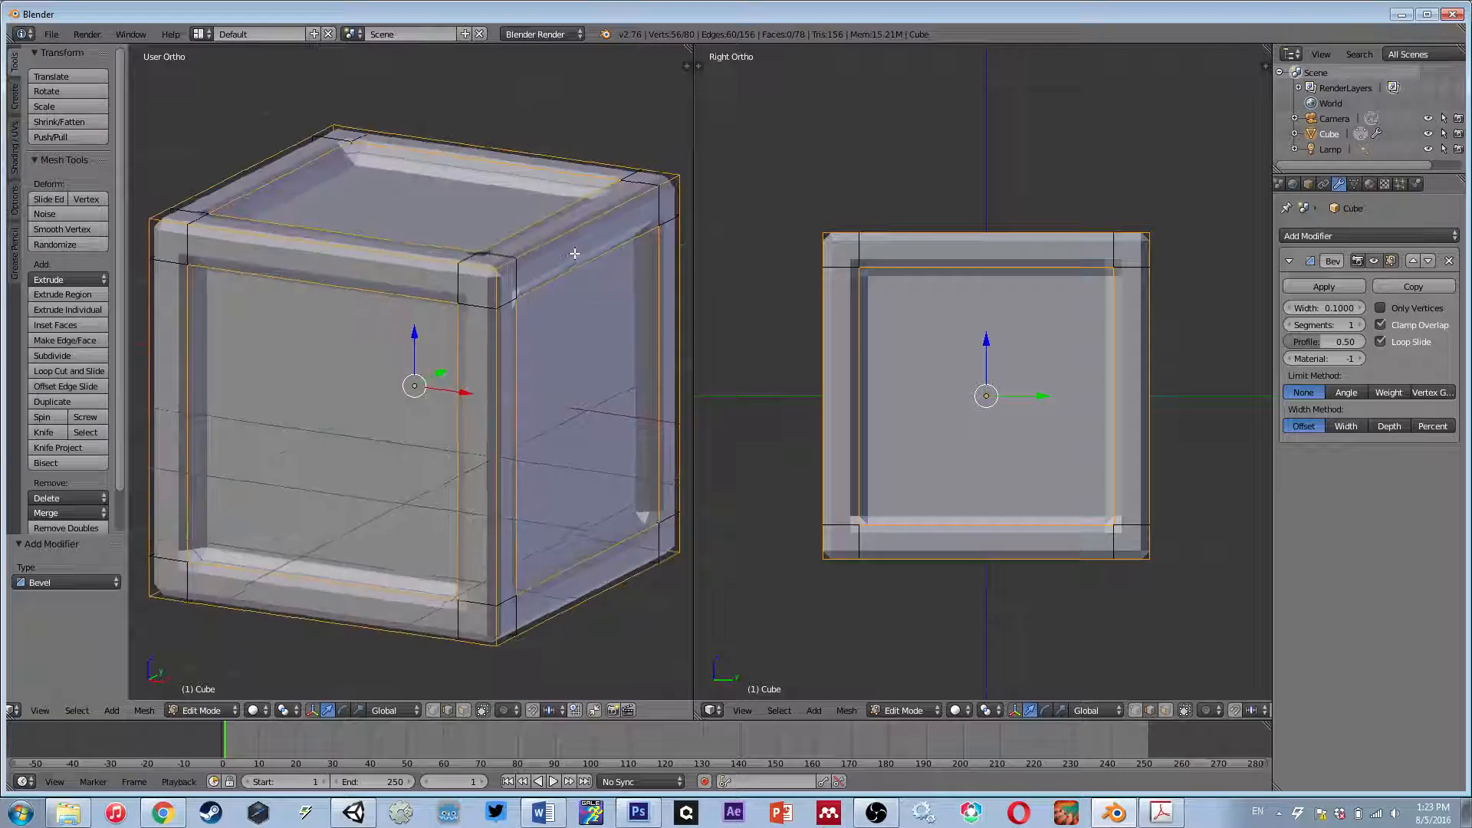
pyautogui.moveTo(574, 253); pyautogui.dragTo(439, 319, button='middle')
pyautogui.scroll(3, 439, 320)
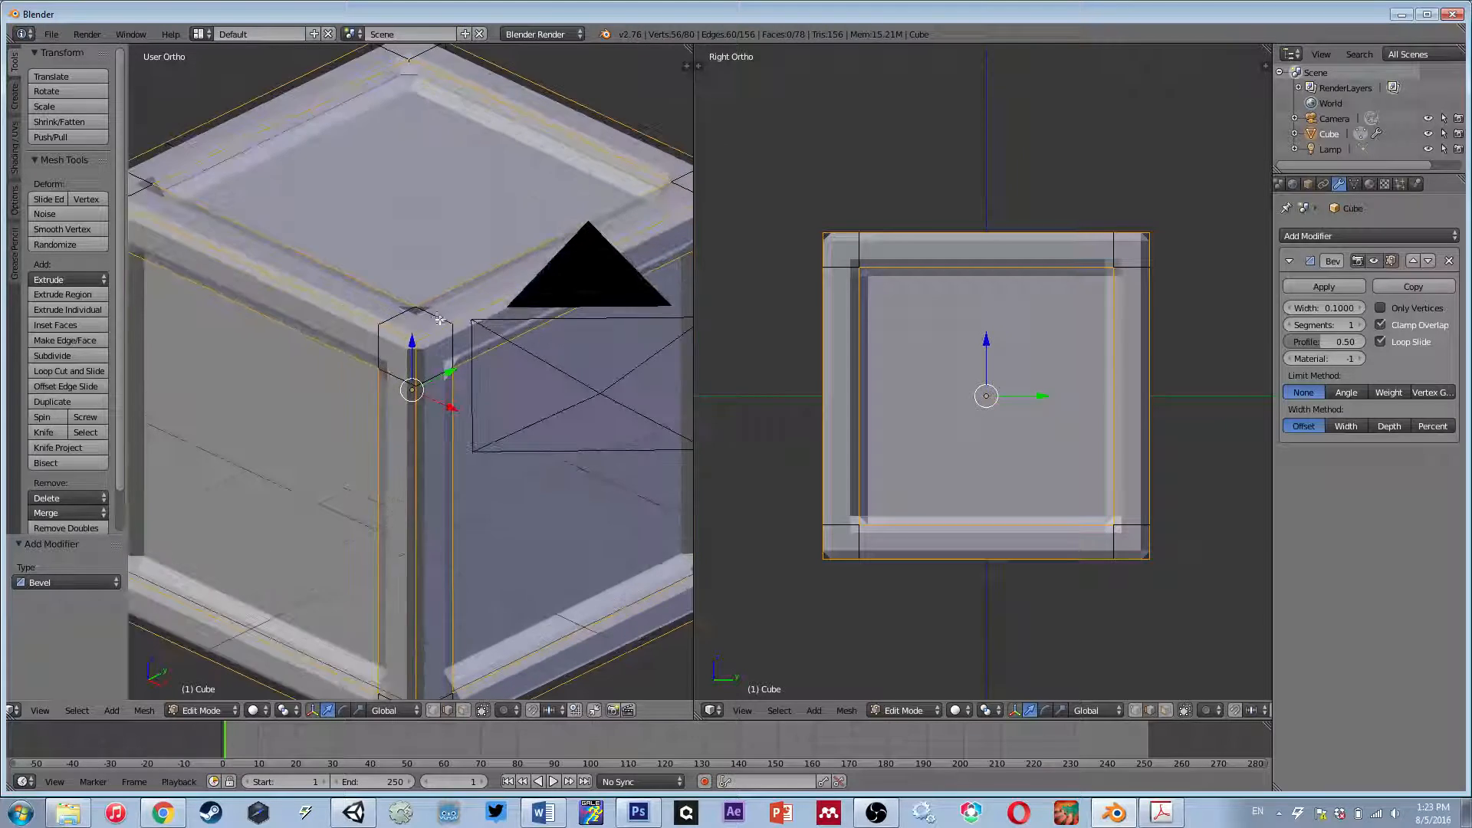
pyautogui.scroll(4, 429, 310)
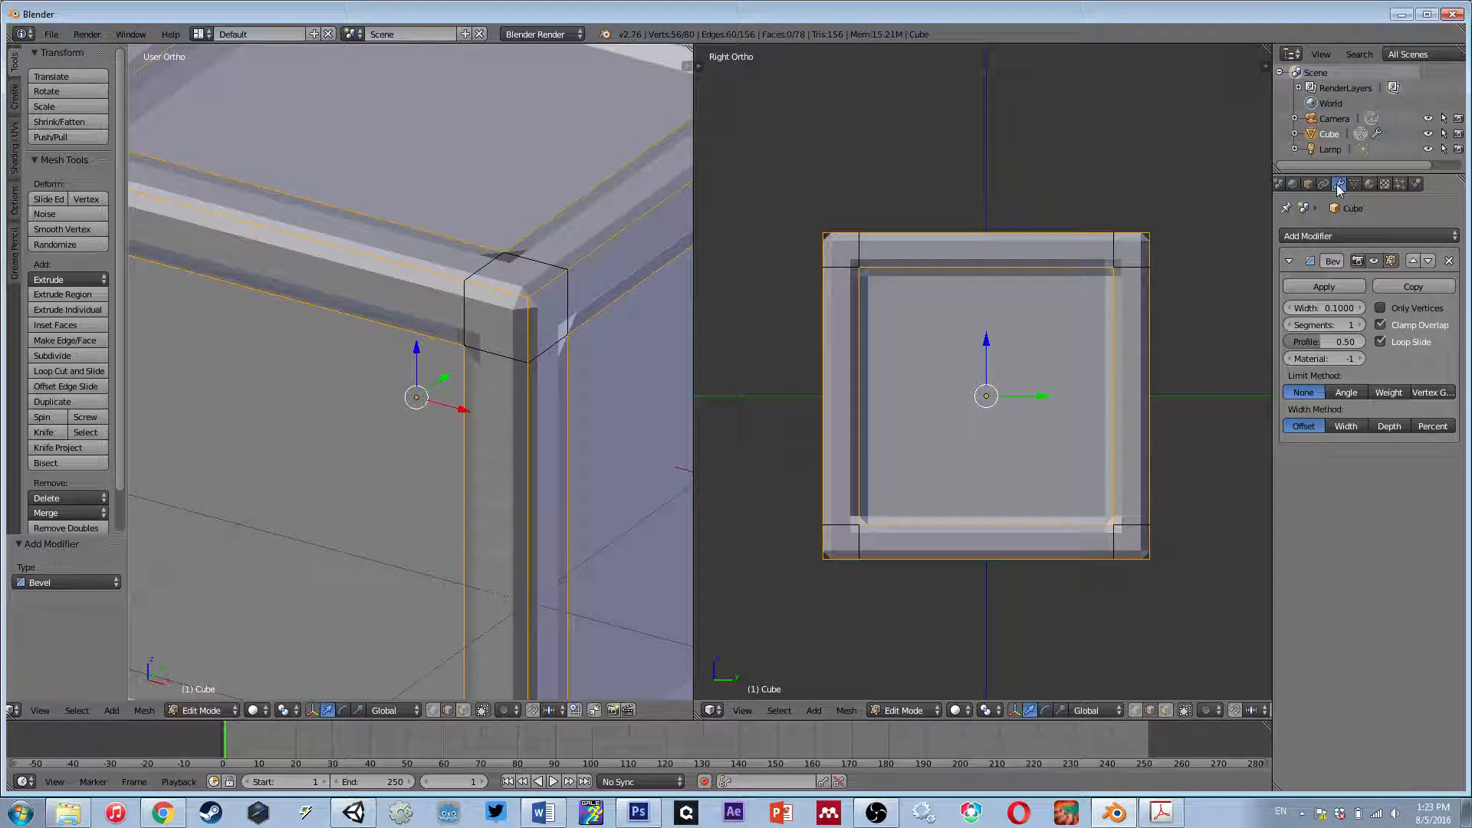
# - Try Bevel modifier widths of 0.7 and 0.5 on the crate
pyautogui.hscroll(-3, 1338, 188)
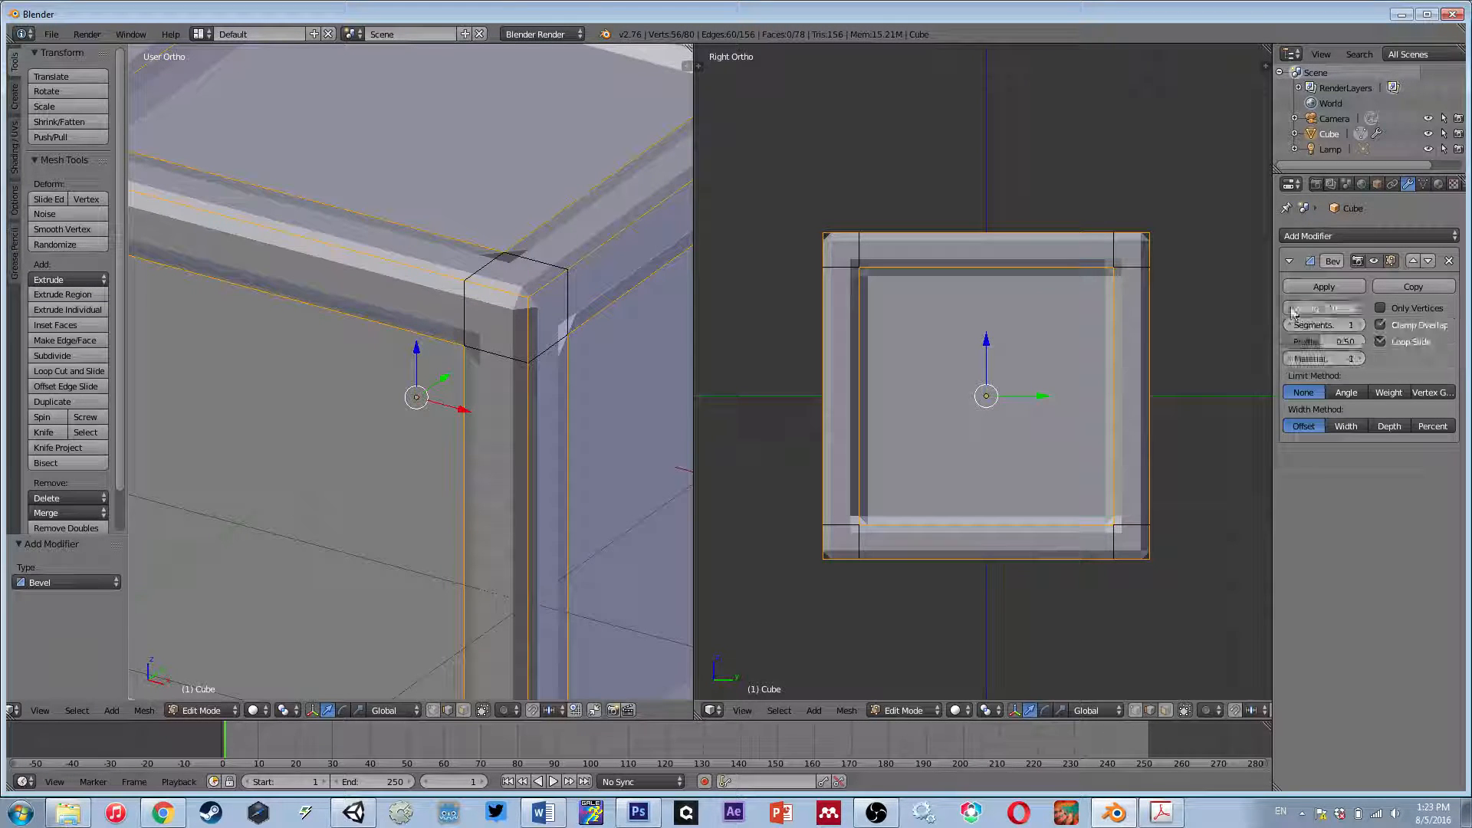
pyautogui.moveTo(1291, 312); pyautogui.dragTo(1293, 313)
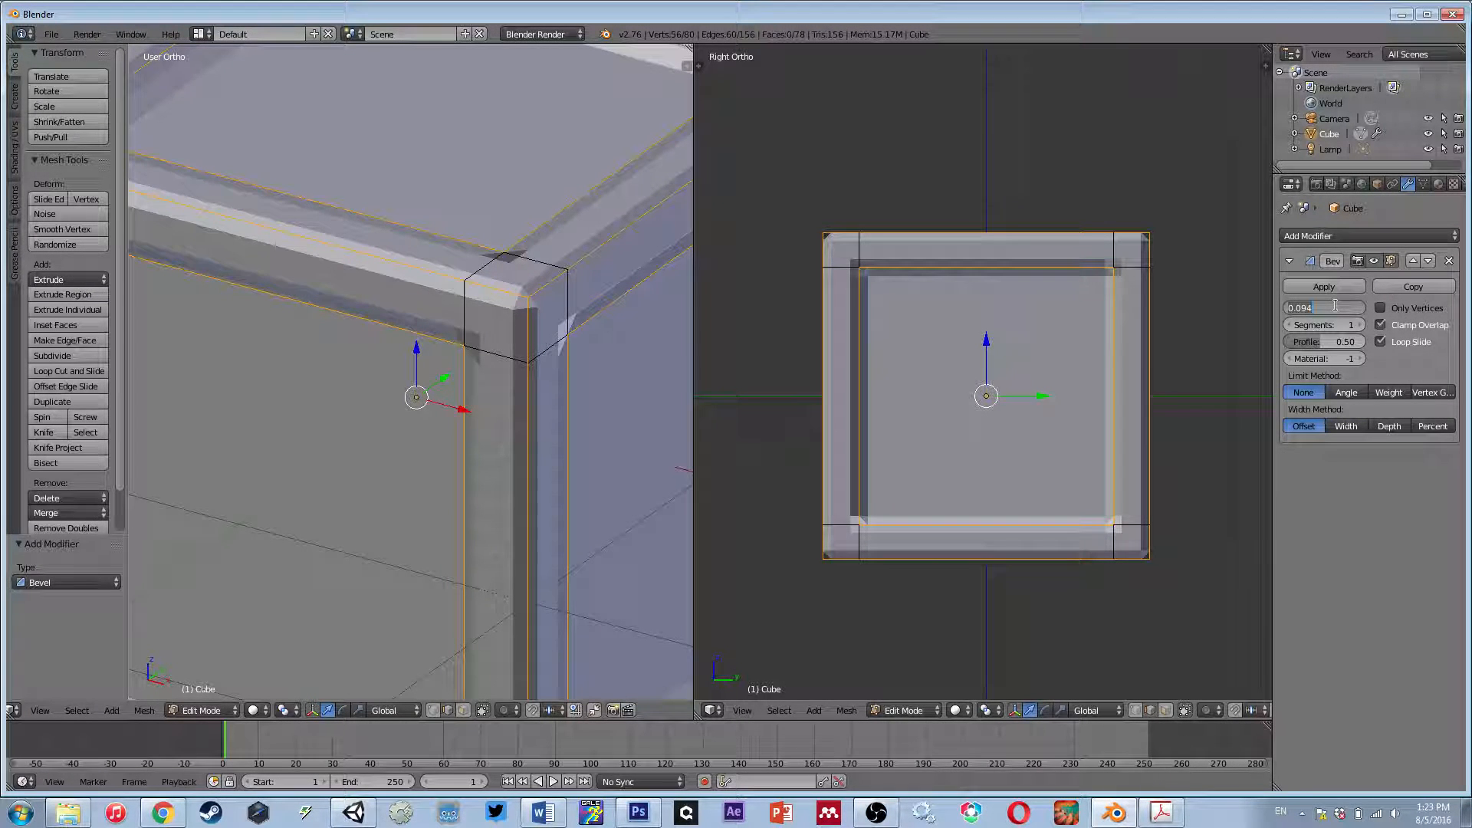
pyautogui.write('.7')
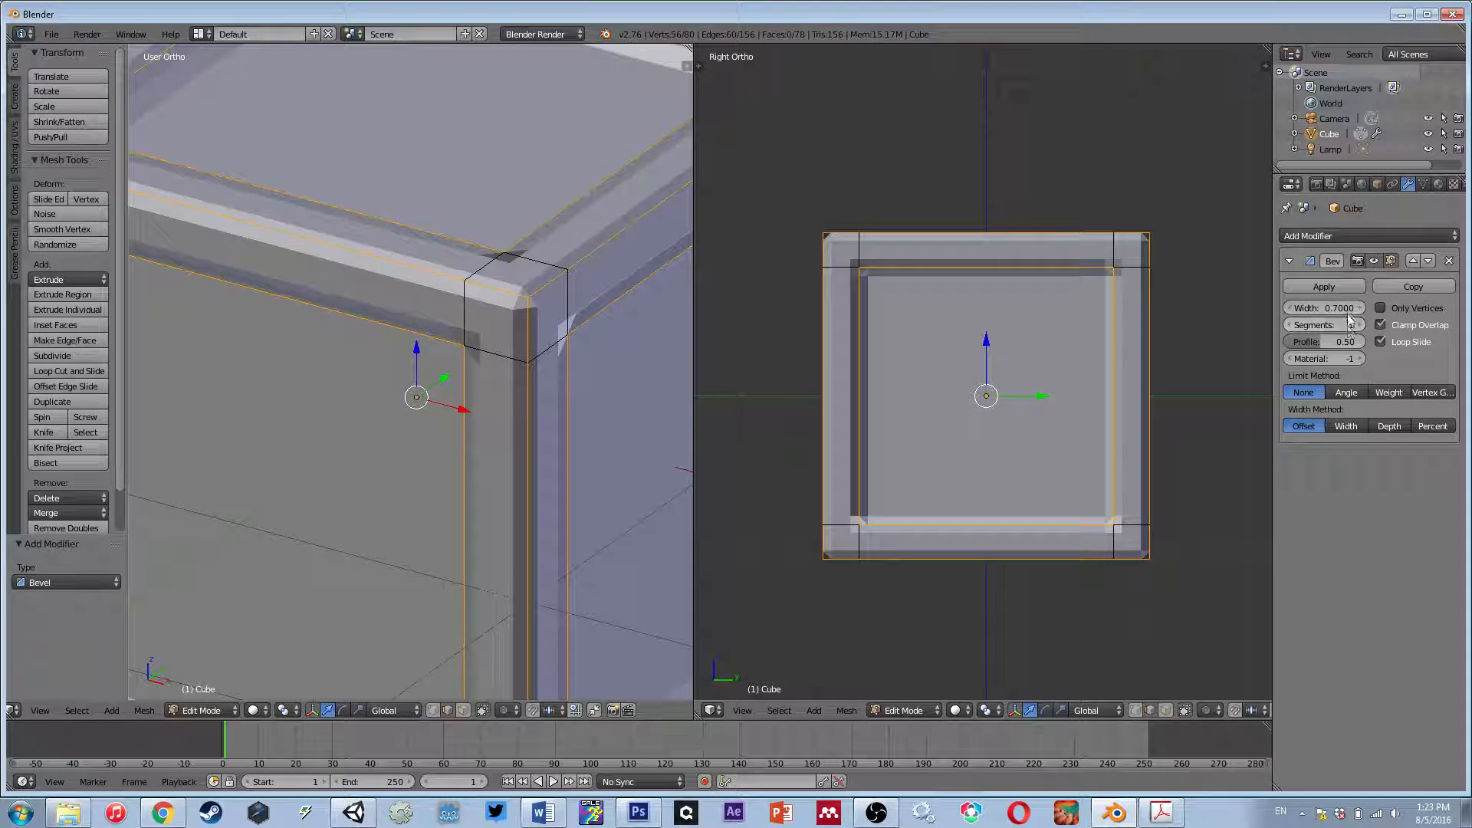
pyautogui.click(1349, 309)
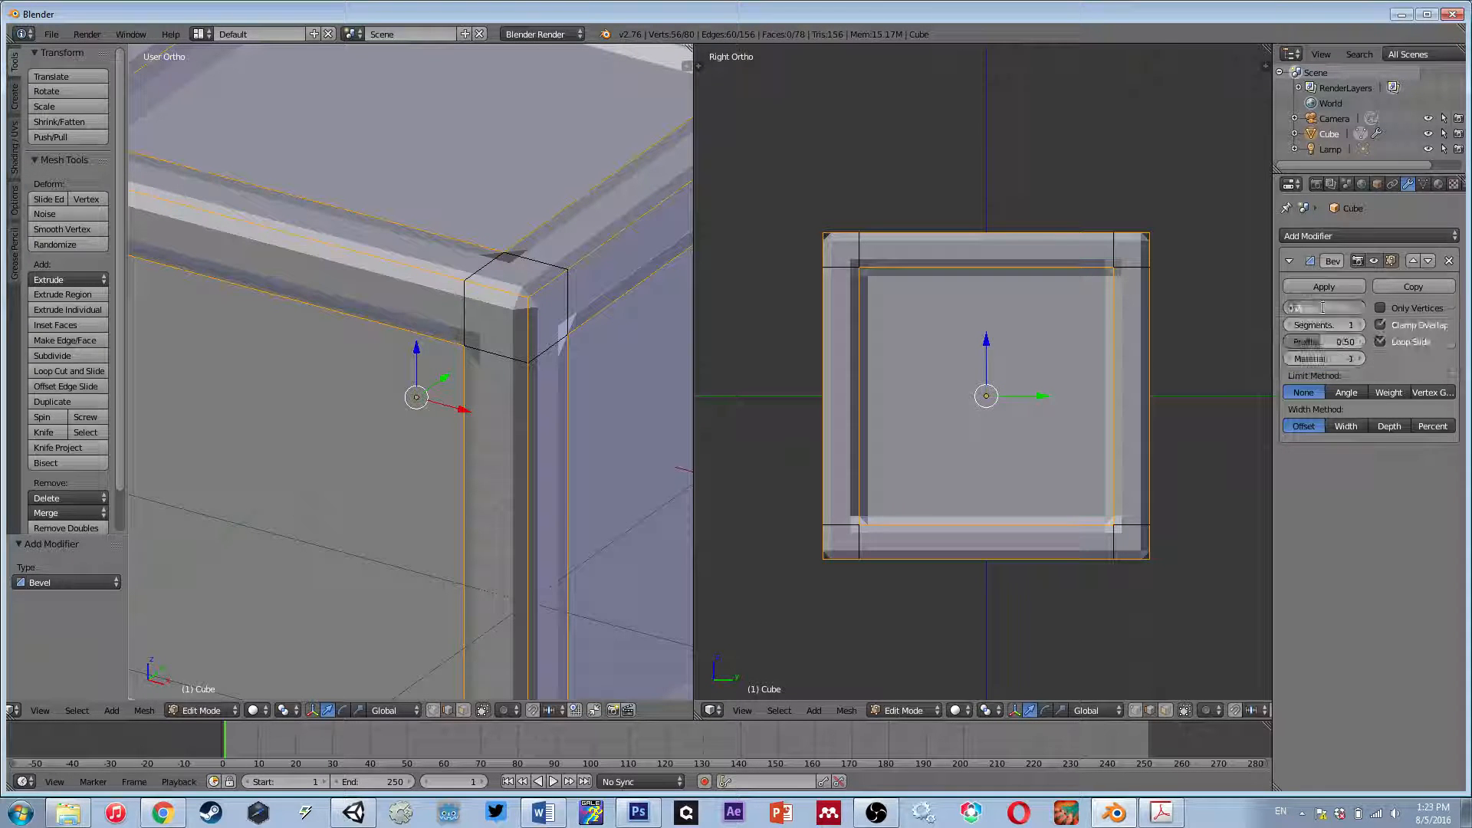
pyautogui.press('Escape')
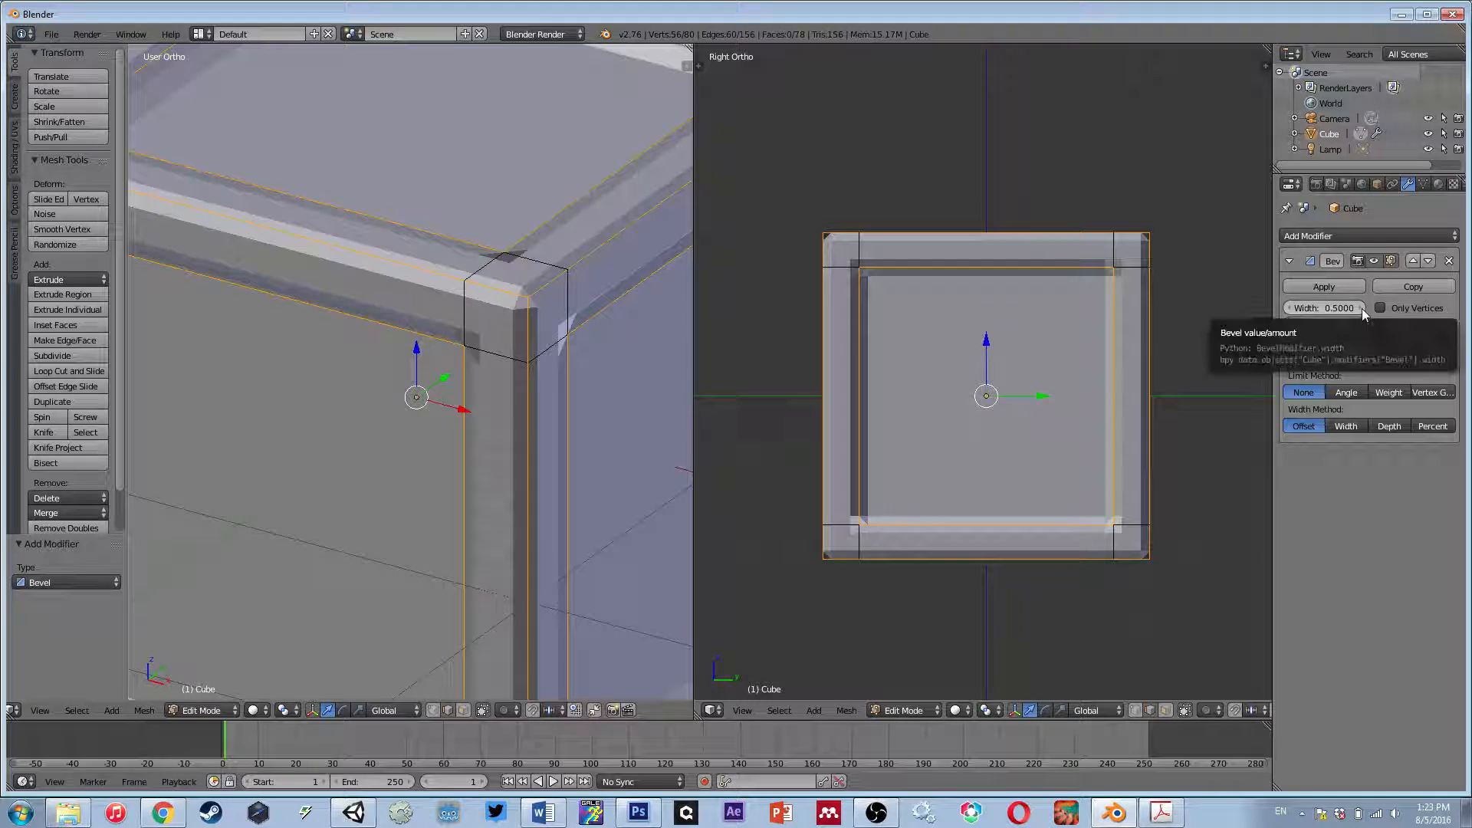
# - Try a bevel width of about 0.194 on the whole crate, and return the width to 0.5
pyautogui.scroll(-3, 681, 311)
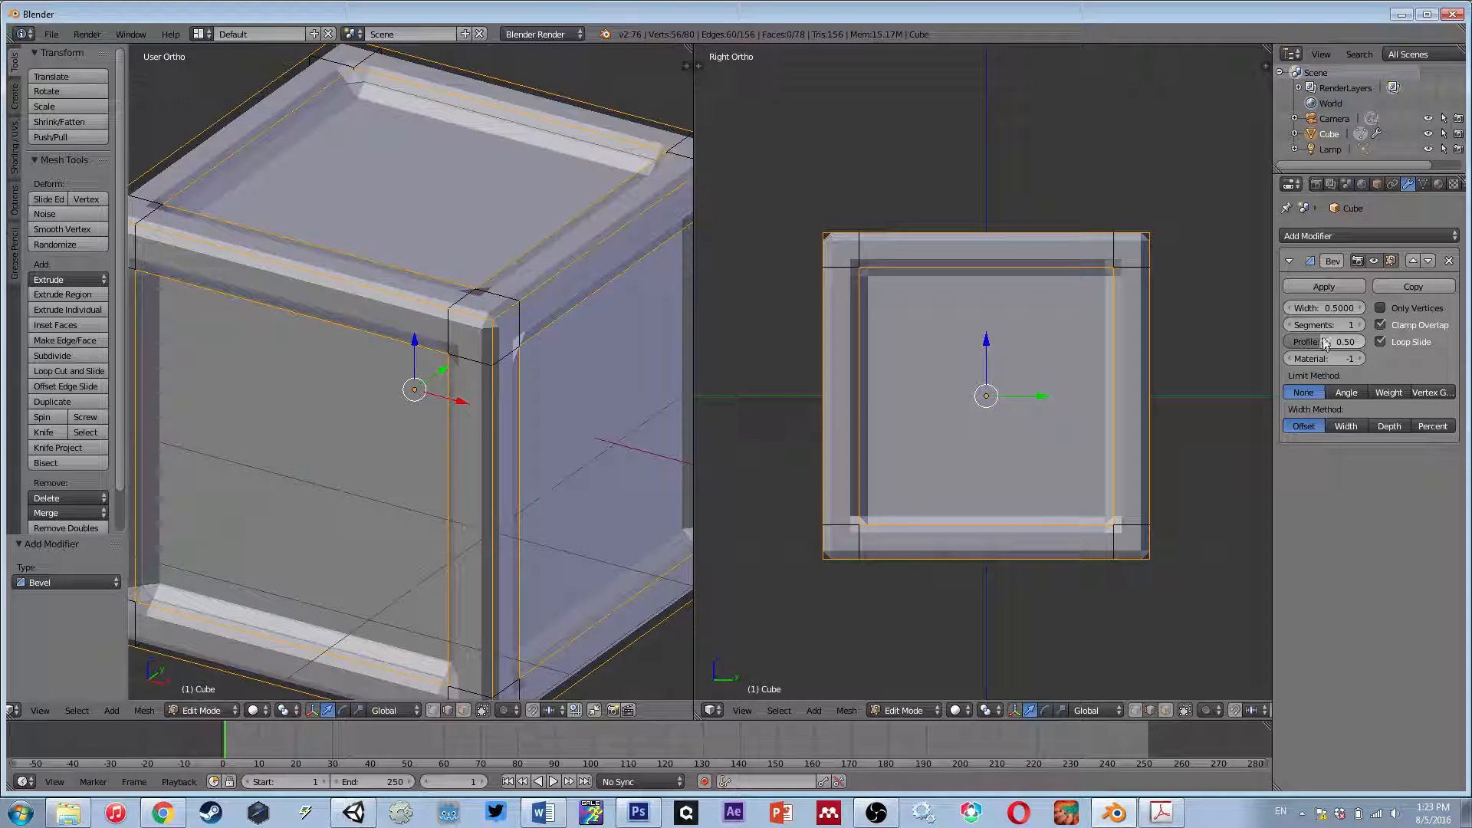
pyautogui.moveTo(1330, 308)
pyautogui.mouseDown()
pyautogui.moveTo(1303, 308)
pyautogui.moveTo(1356, 305)
pyautogui.mouseUp()
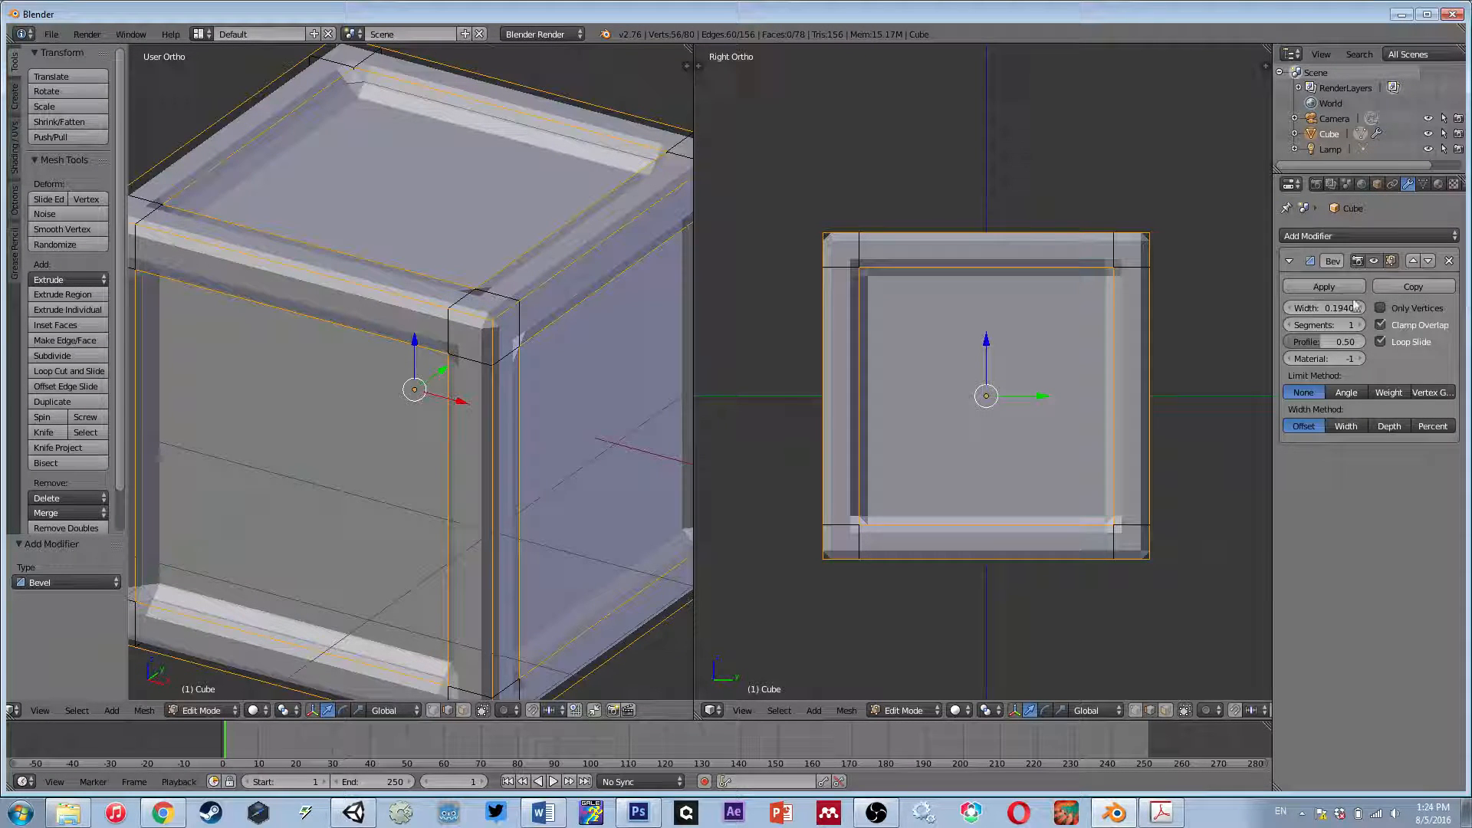
pyautogui.press('BackSpace')
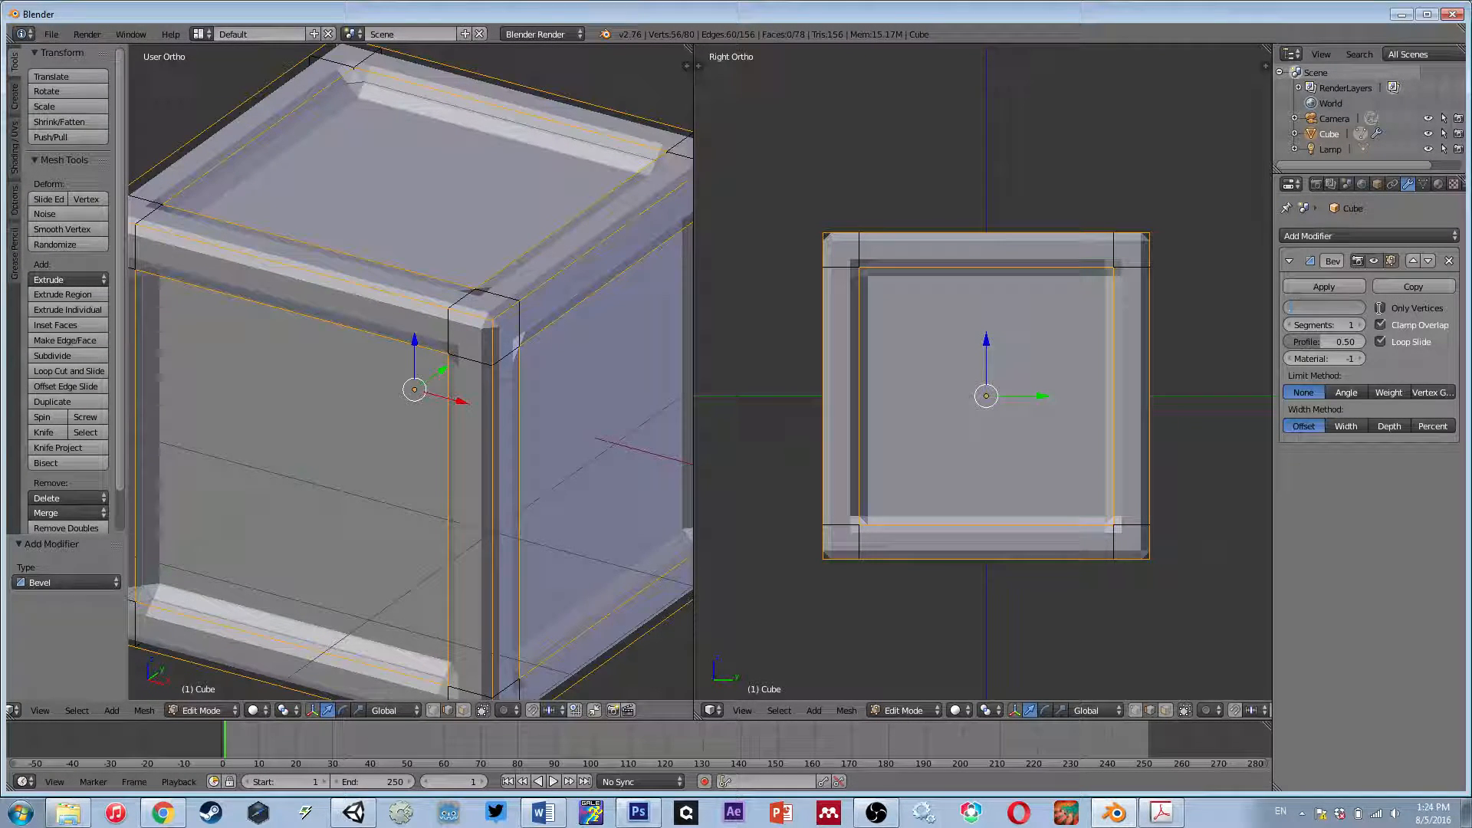
pyautogui.write('0.5')
pyautogui.press('Return')
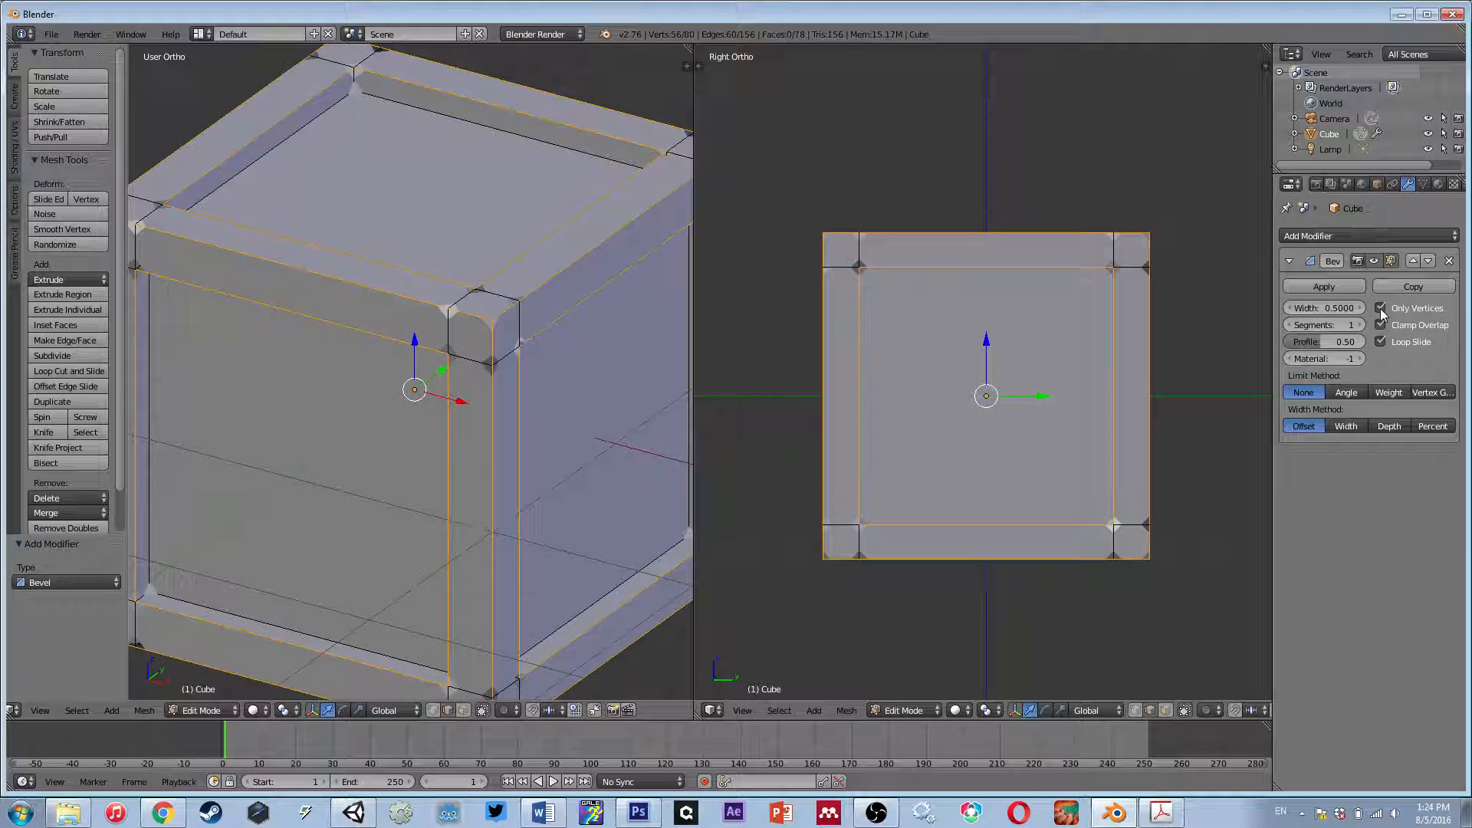
# - Try beveling only the vertices and turn that option off, and try 2 bevel segments before returning to 1
pyautogui.click(1380, 308)
pyautogui.click(1381, 308)
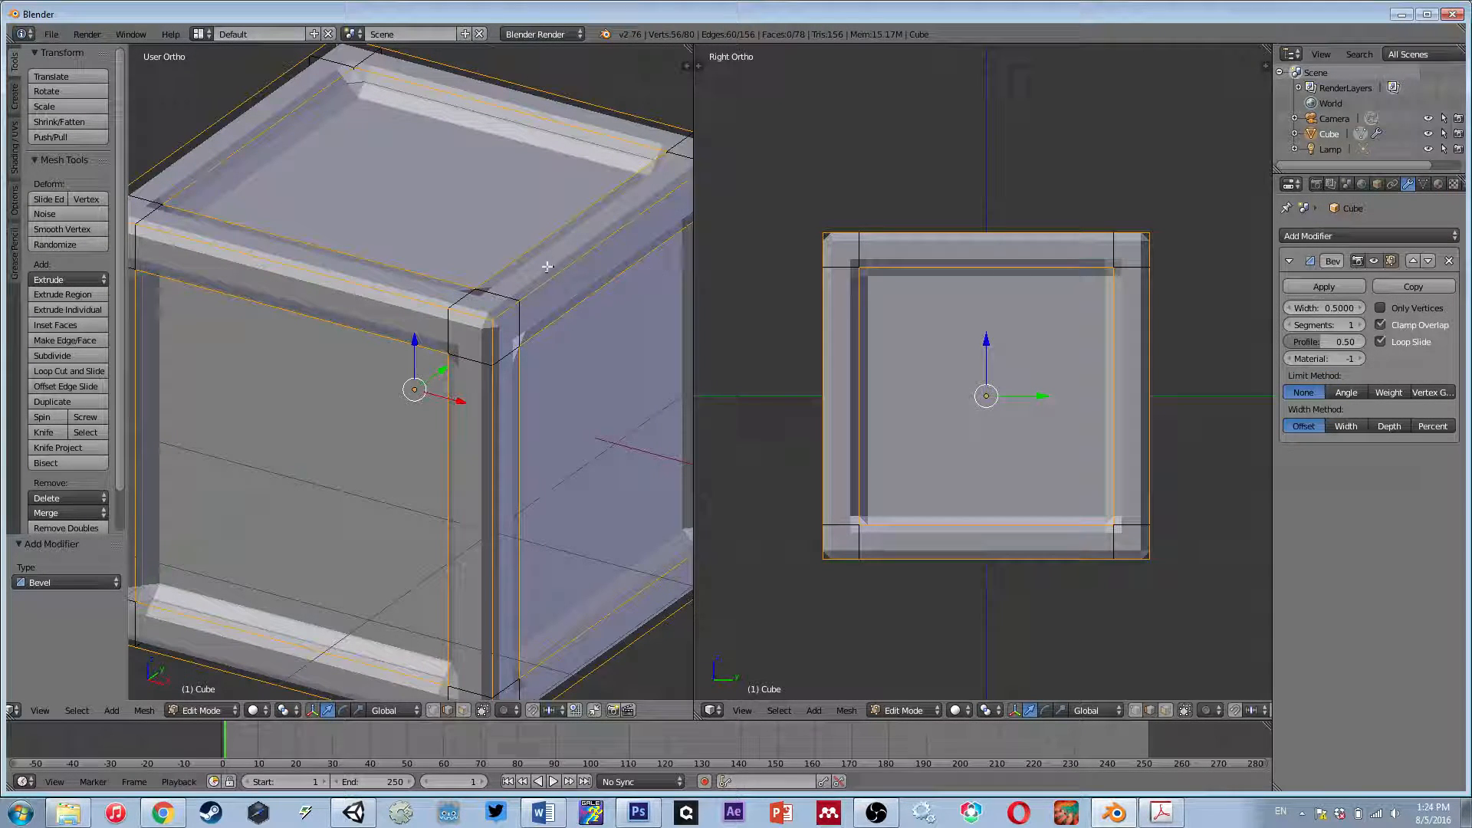
pyautogui.scroll(2, 534, 337)
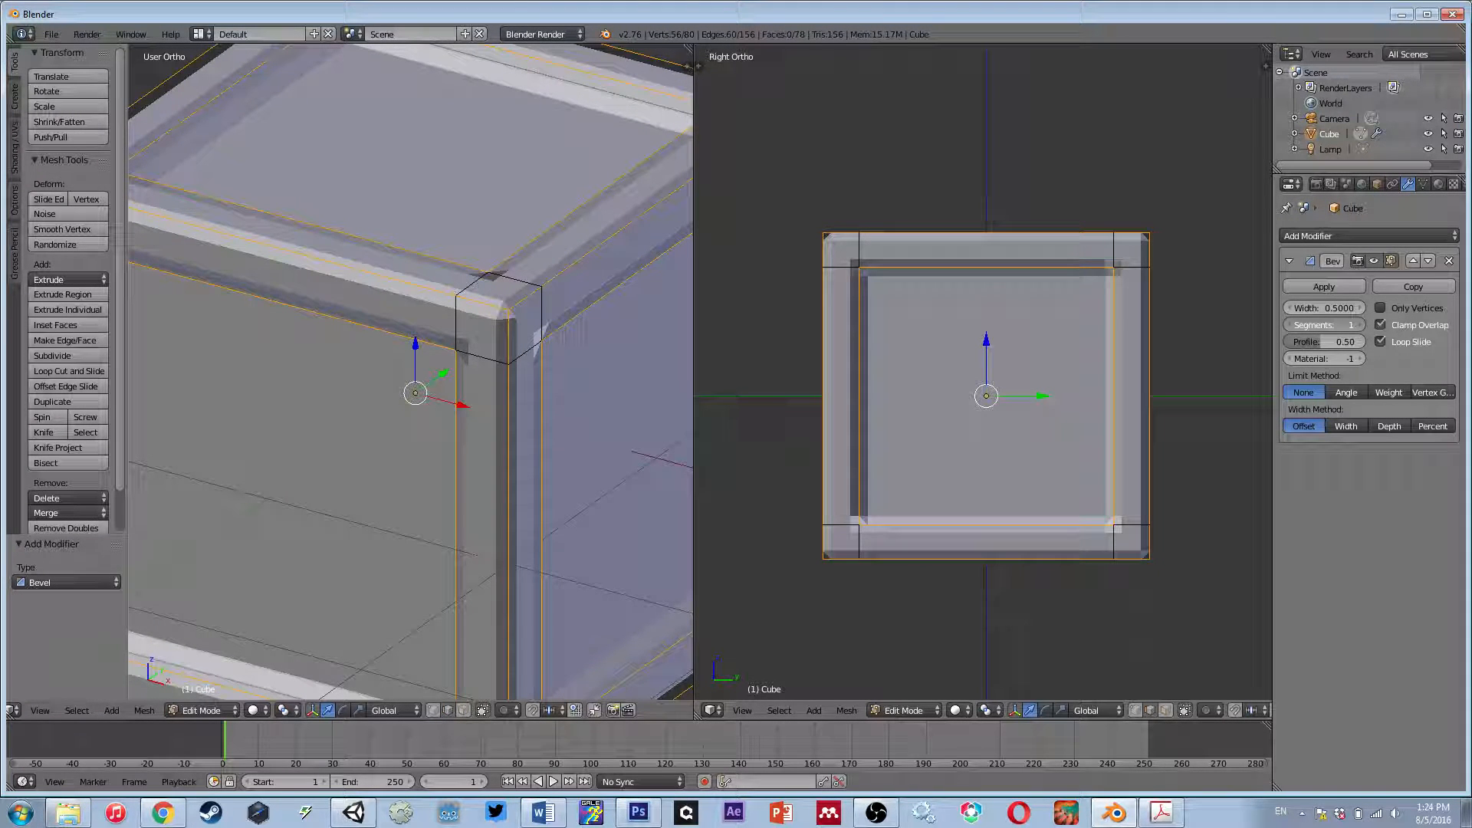
pyautogui.moveTo(1323, 325); pyautogui.dragTo(1430, 319)
pyautogui.click(1361, 325)
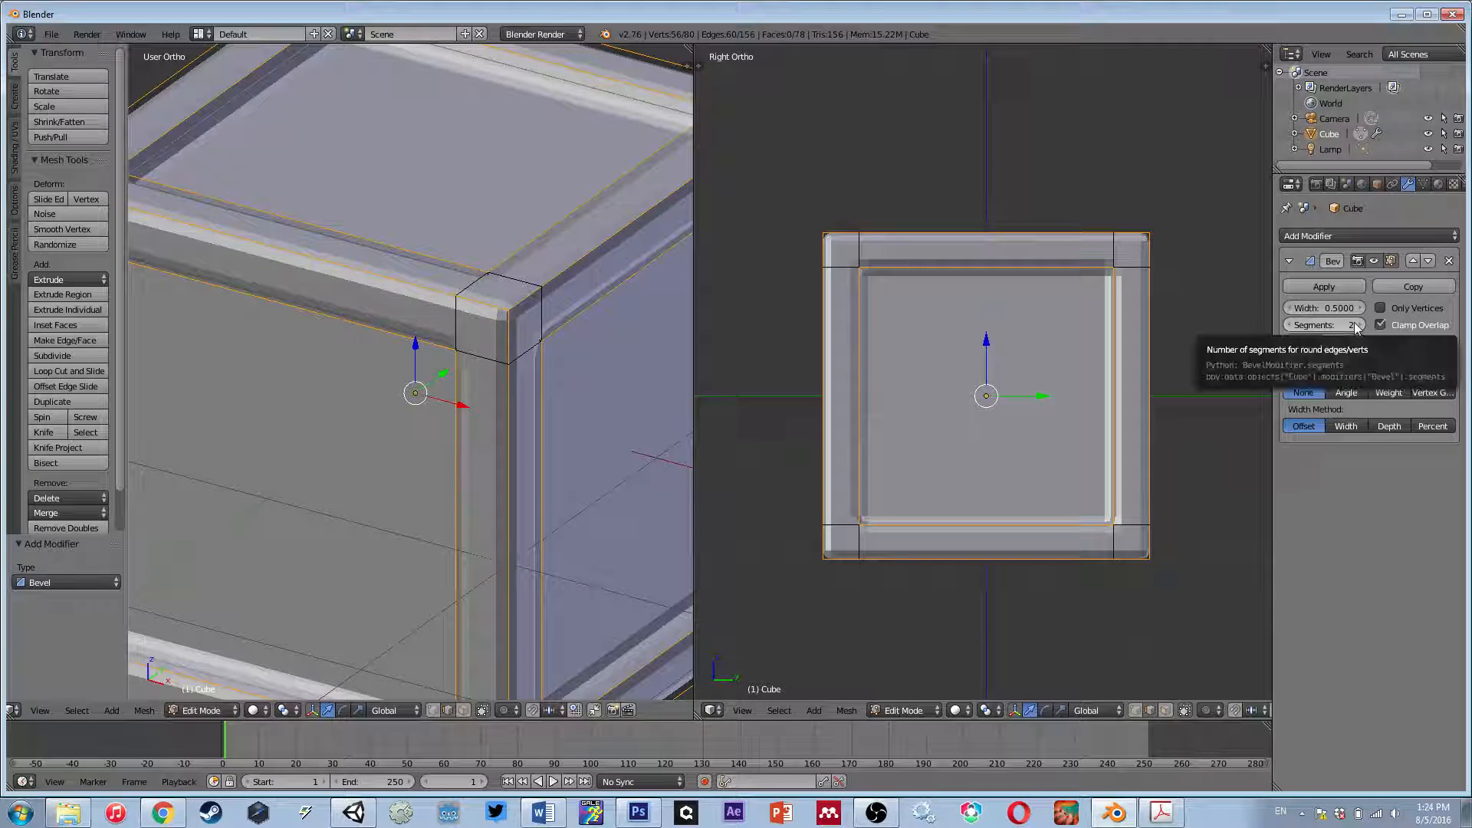
pyautogui.click(1287, 325)
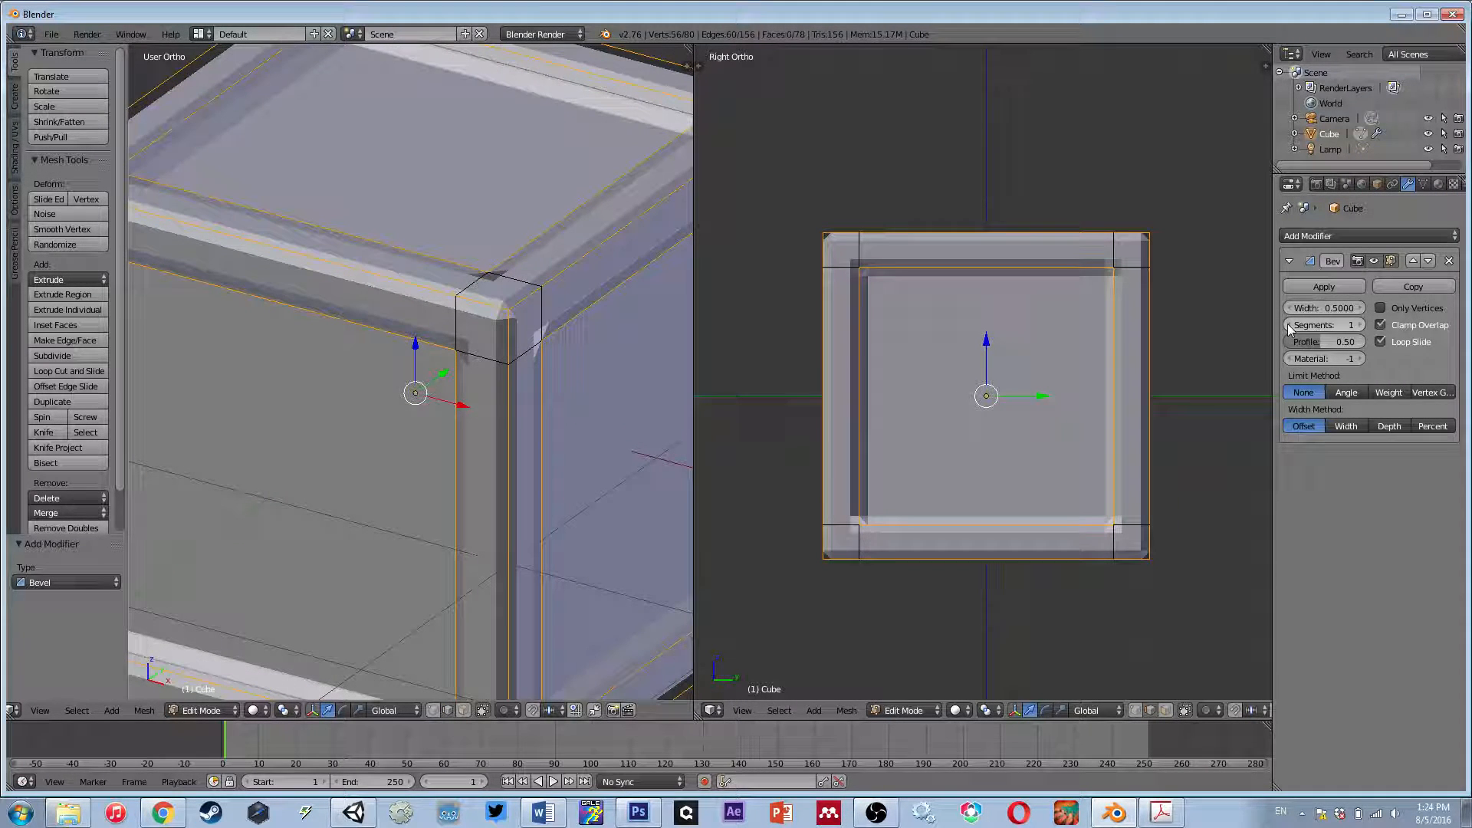
# - Try a bevel profile of 0.19 and return the profile to 0.5
pyautogui.moveTo(1303, 342); pyautogui.dragTo(1295, 346)
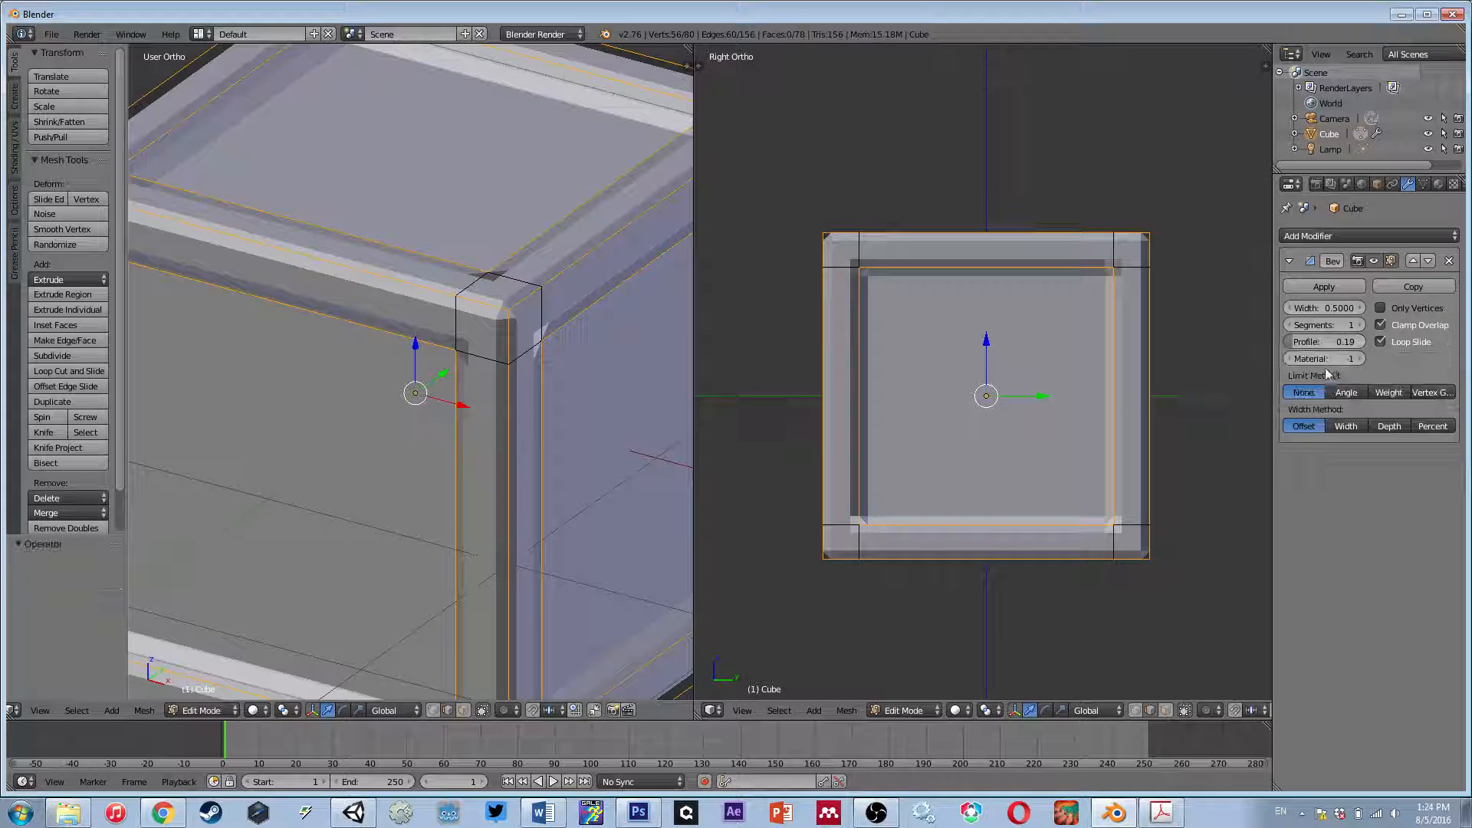
pyautogui.click(1333, 341)
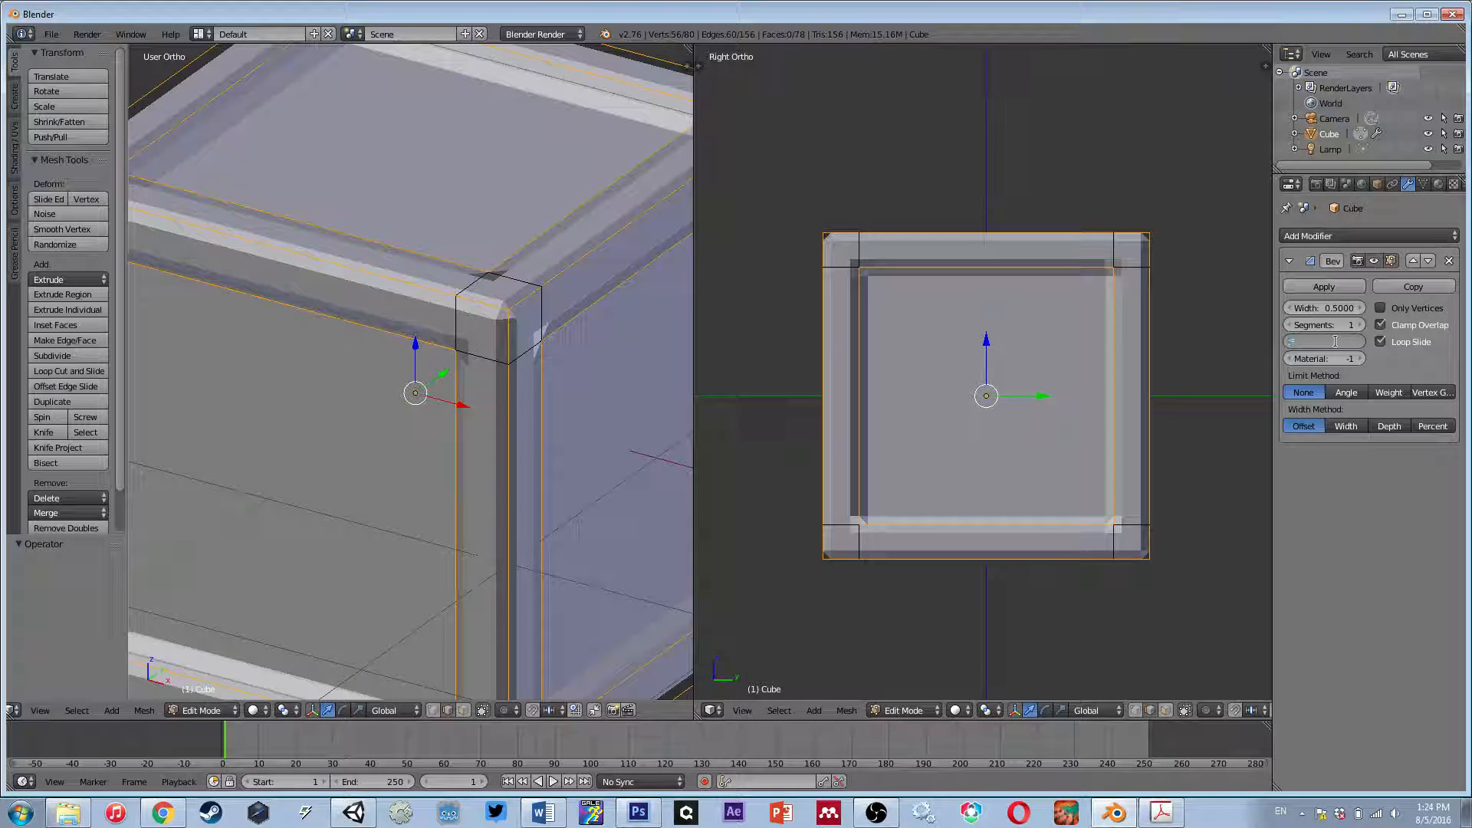
pyautogui.write('0.5')
pyautogui.press('Return')
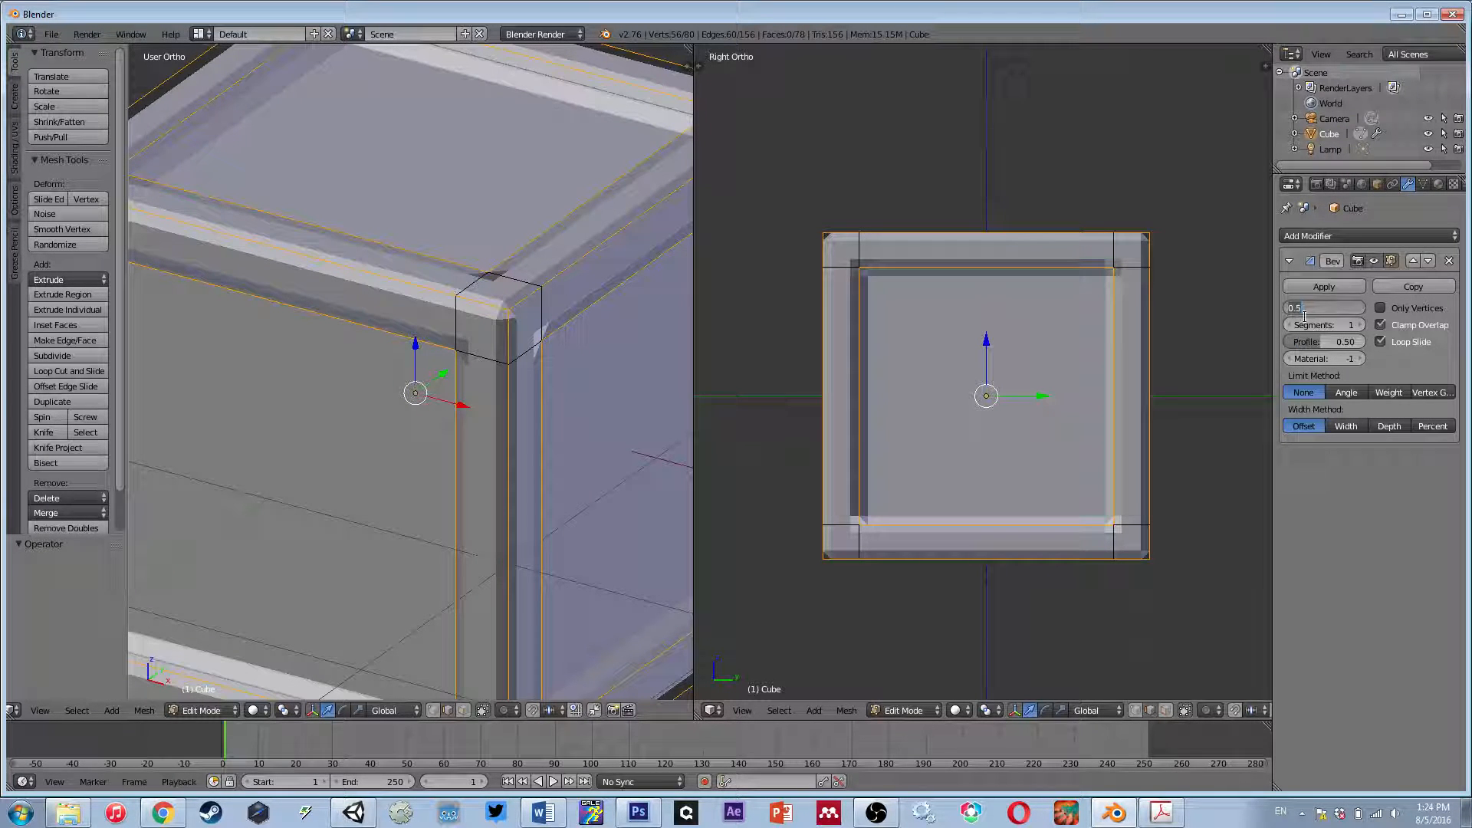
# - Set the Bevel modifier's width to 0.05
pyautogui.press('BackSpace')
pyautogui.press('BackSpace')
pyautogui.press('BackSpace')
pyautogui.write('.05')
pyautogui.press('Return')
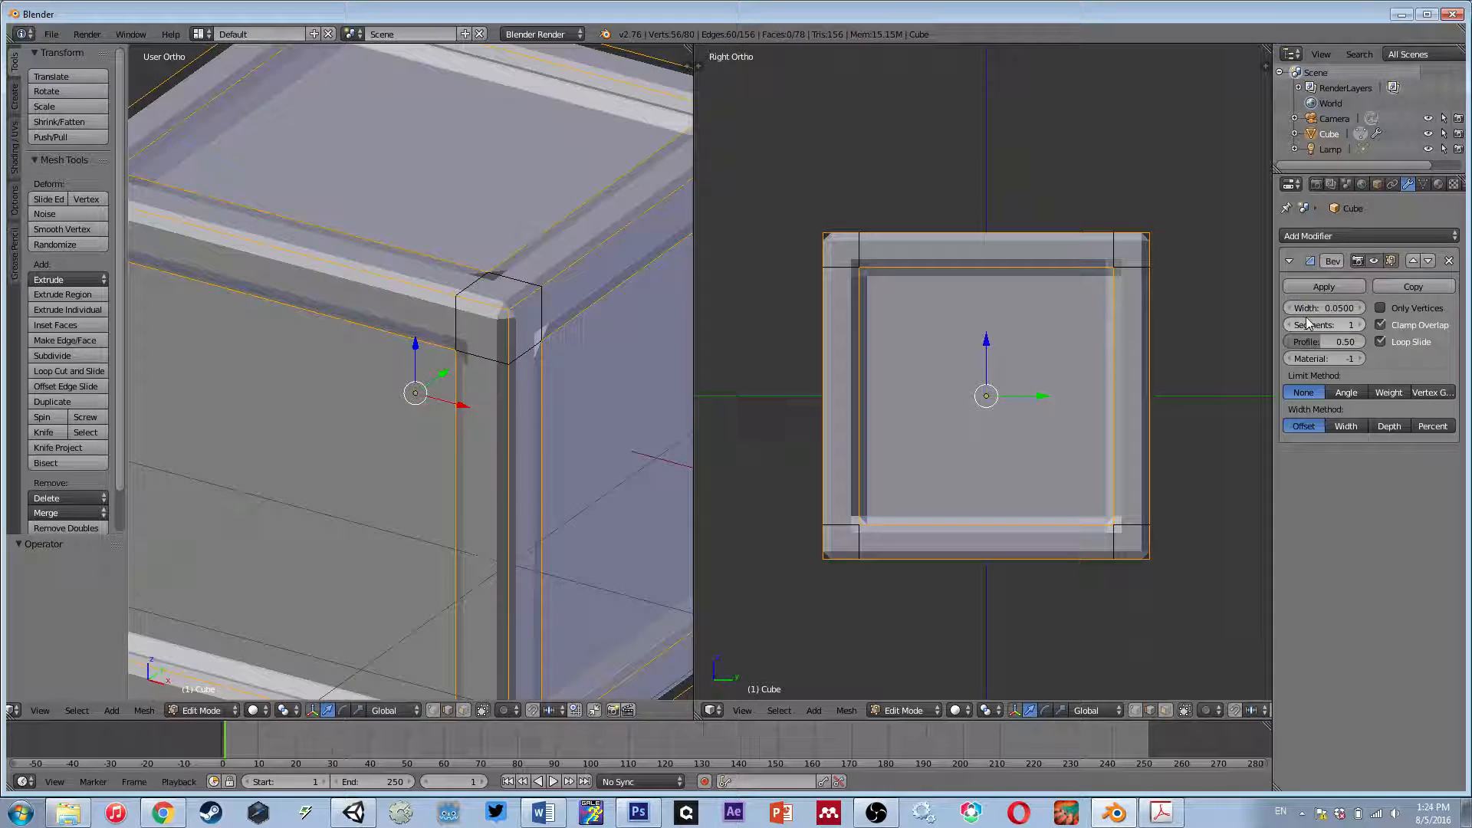
# - Switch the crate to Object Mode and try a bevel width of 0.5
pyautogui.scroll(-6, 628, 181)
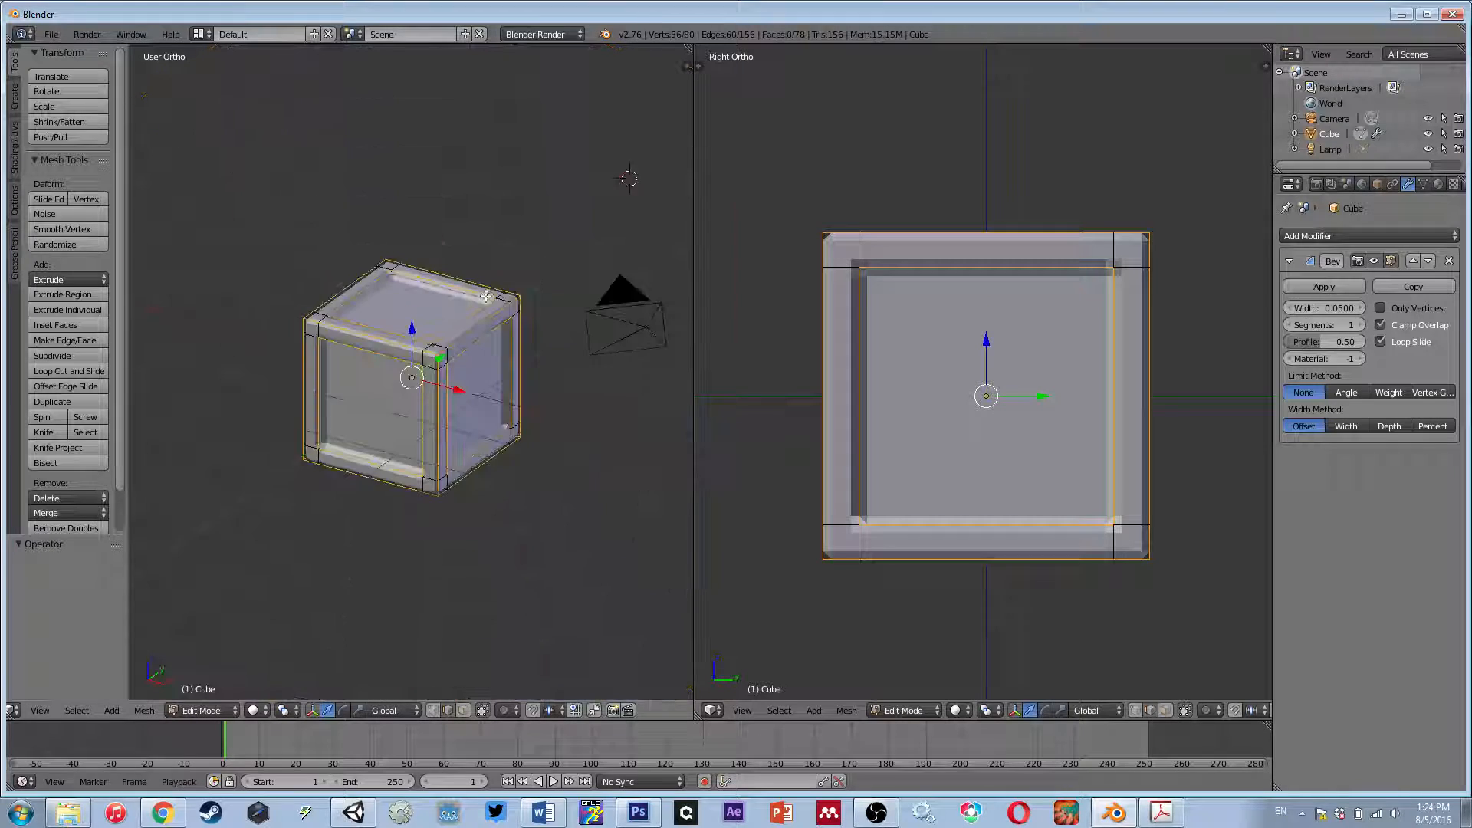
pyautogui.scroll(3, 467, 306)
pyautogui.scroll(2, 466, 307)
pyautogui.scroll(-1, 466, 306)
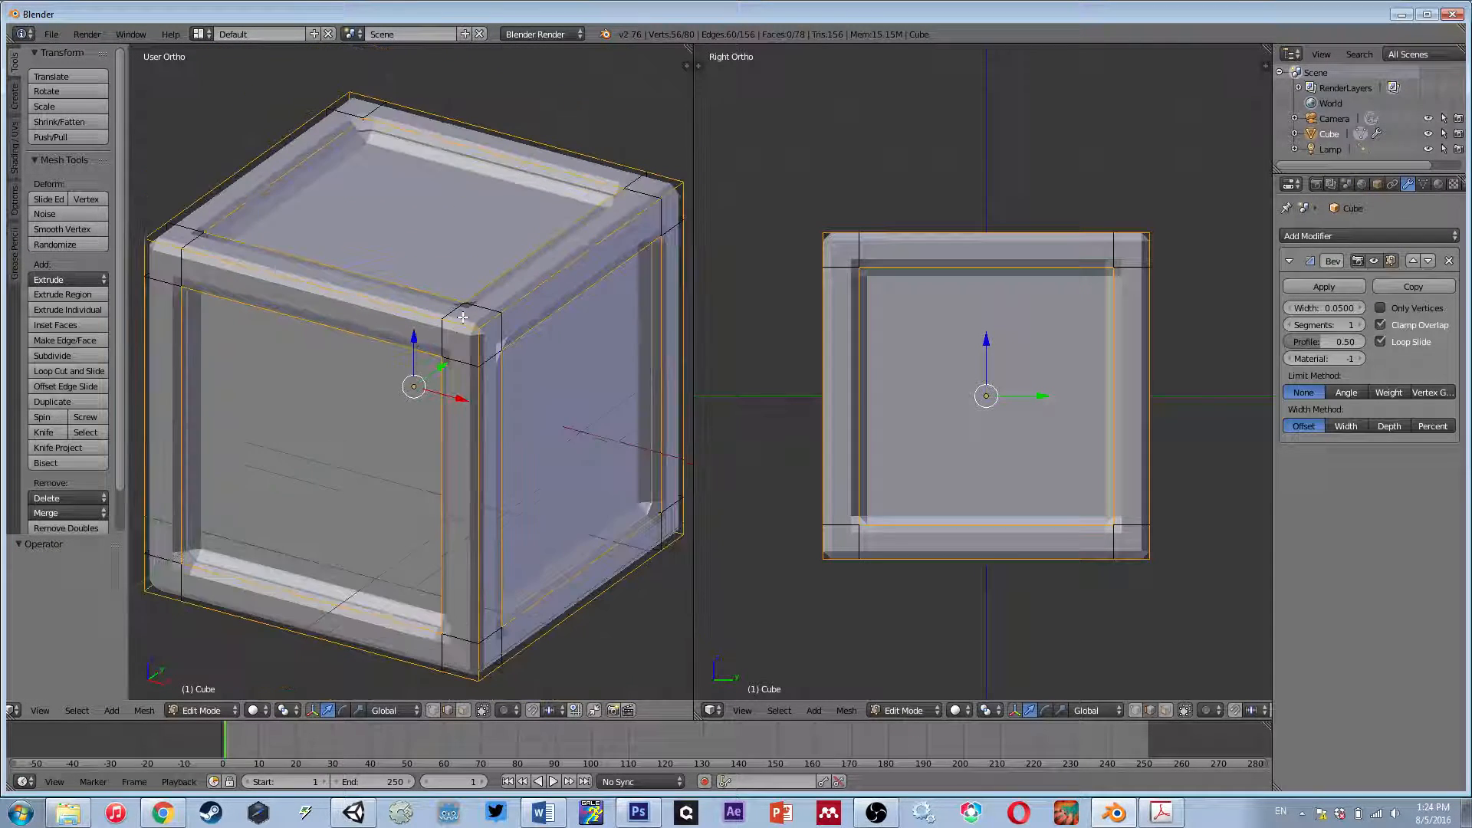
pyautogui.press('Tab')
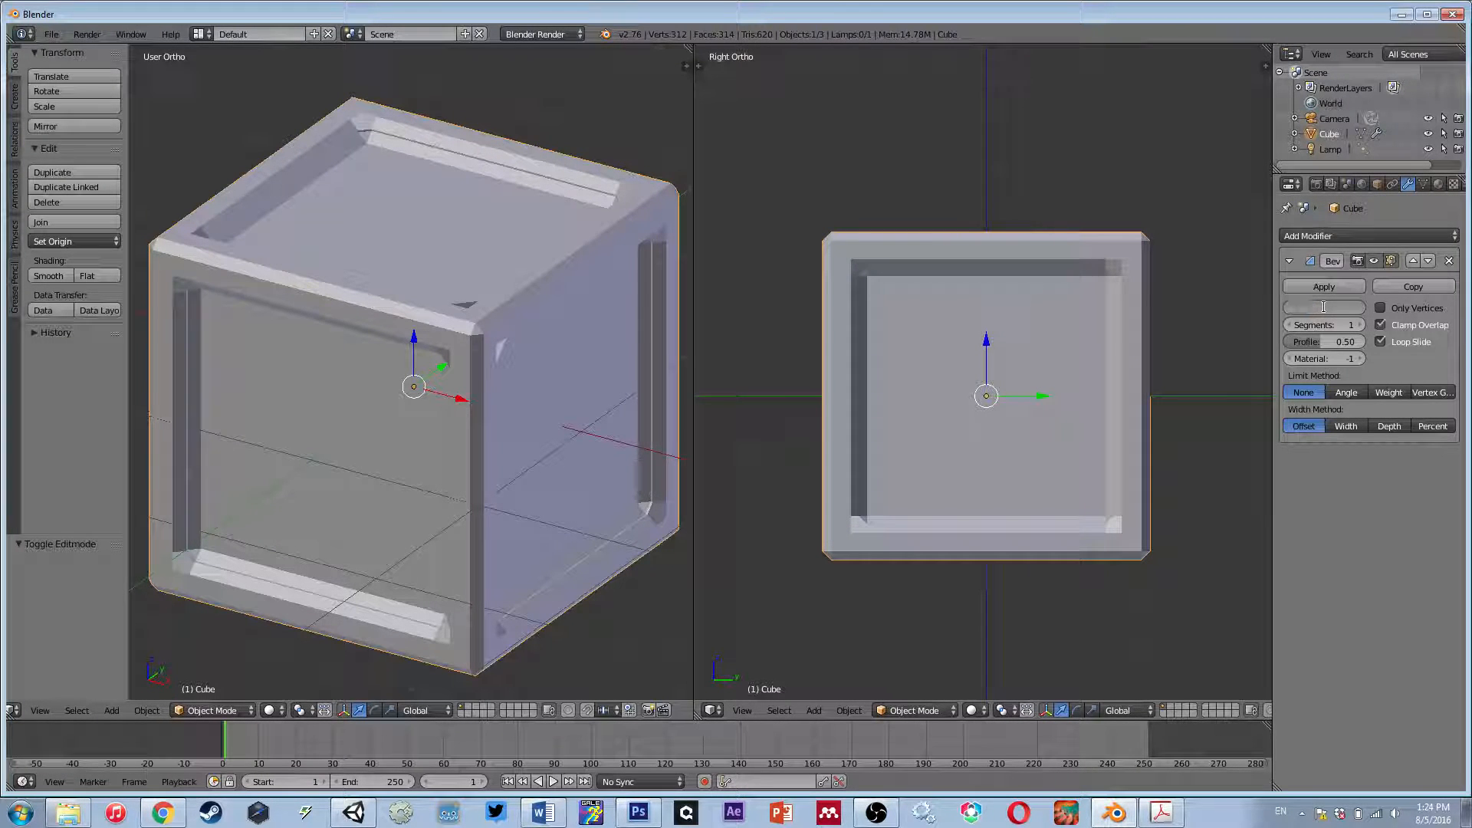
pyautogui.press('Return')
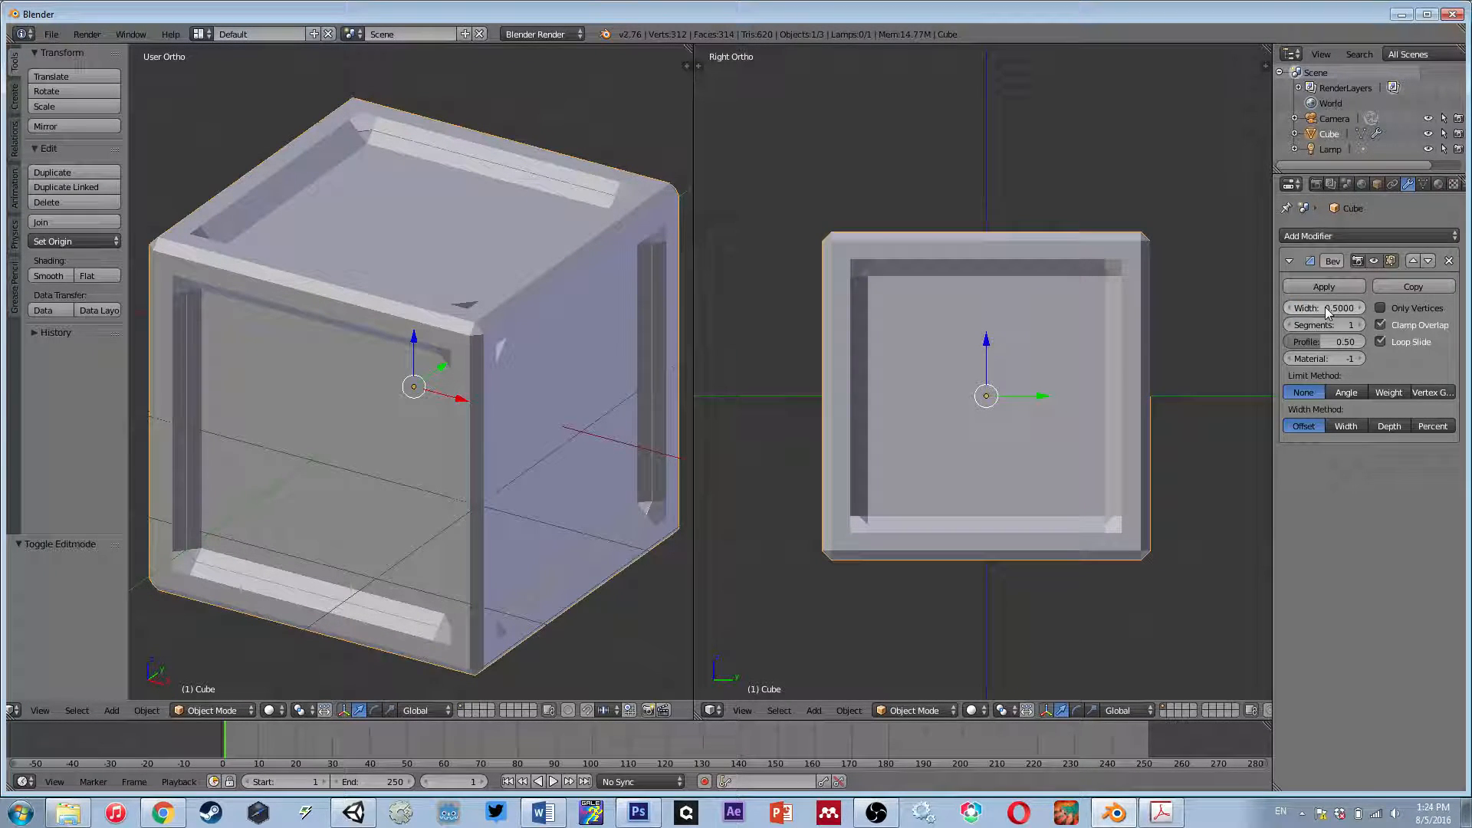
pyautogui.doubleClick(1324, 307)
pyautogui.press('Return')
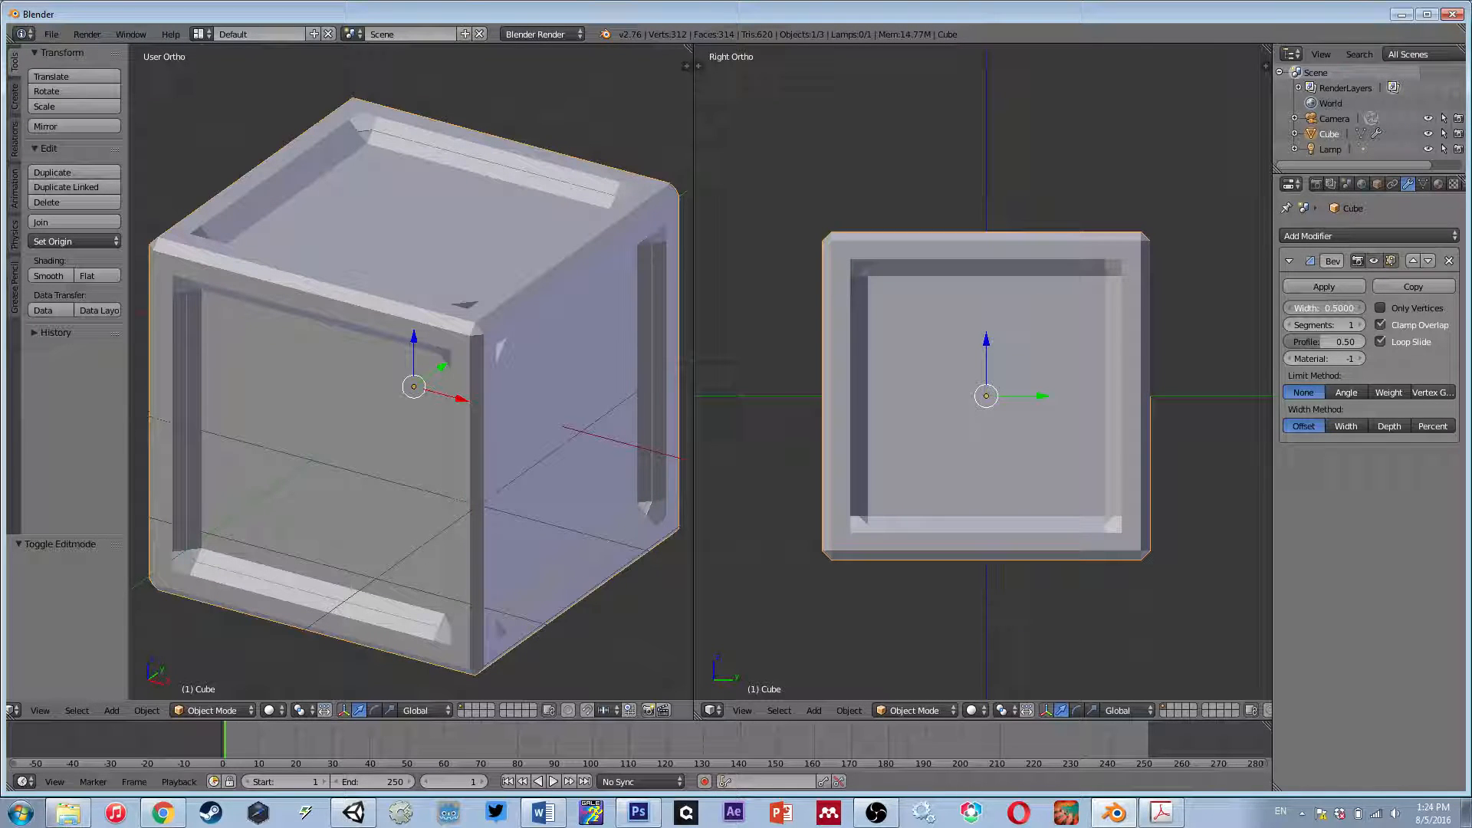
# - Try bevel widths of 0.034 and 0.02 on the crate, checking them in Edit Mode and Object Mode
pyautogui.moveTo(1331, 308)
pyautogui.mouseDown()
pyautogui.moveTo(1344, 311)
pyautogui.moveTo(1313, 313)
pyautogui.mouseUp()
pyautogui.press('Tab')
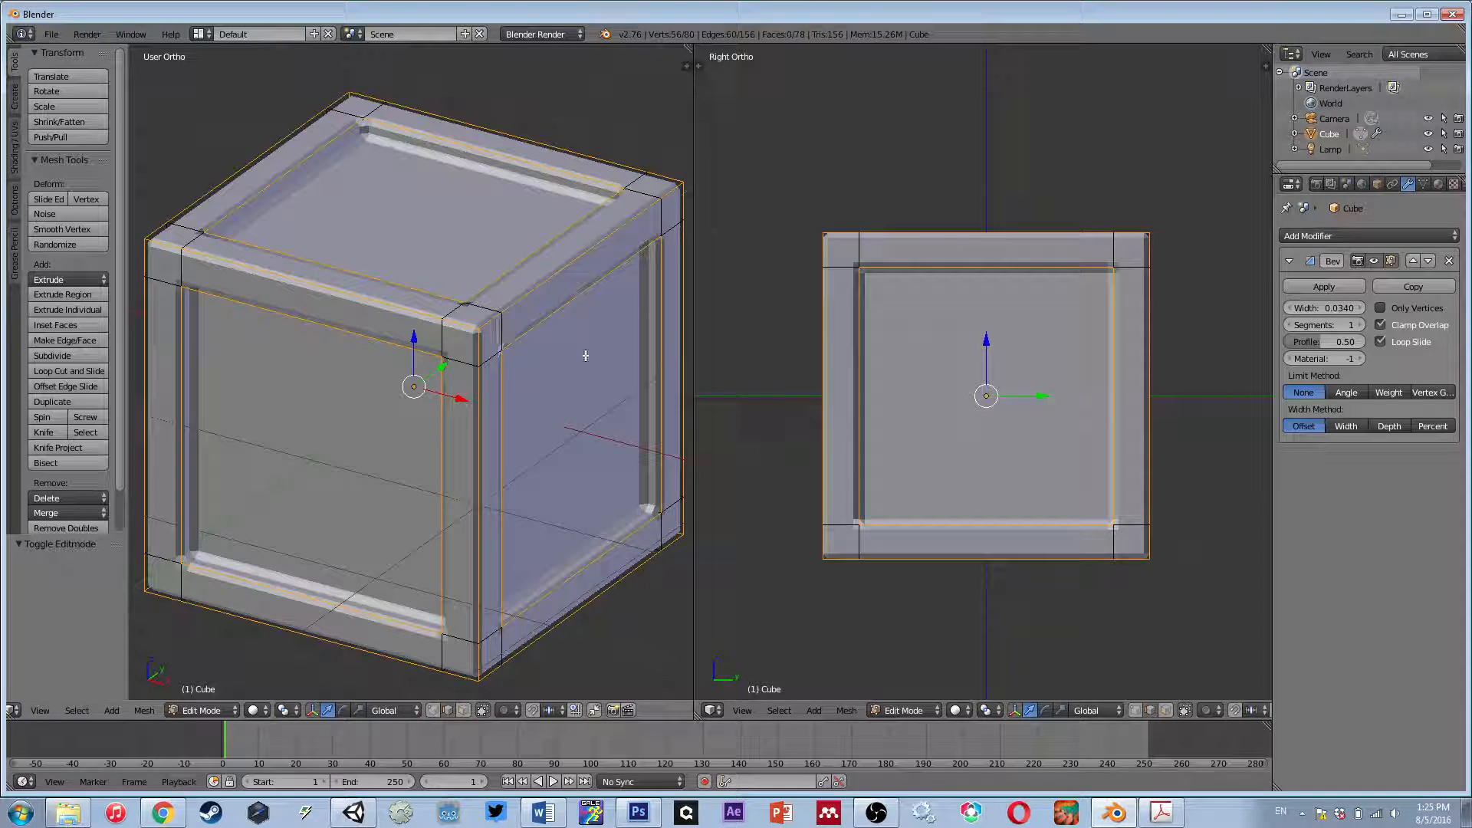
pyautogui.moveTo(1295, 314); pyautogui.dragTo(1323, 308)
pyautogui.press('Tab')
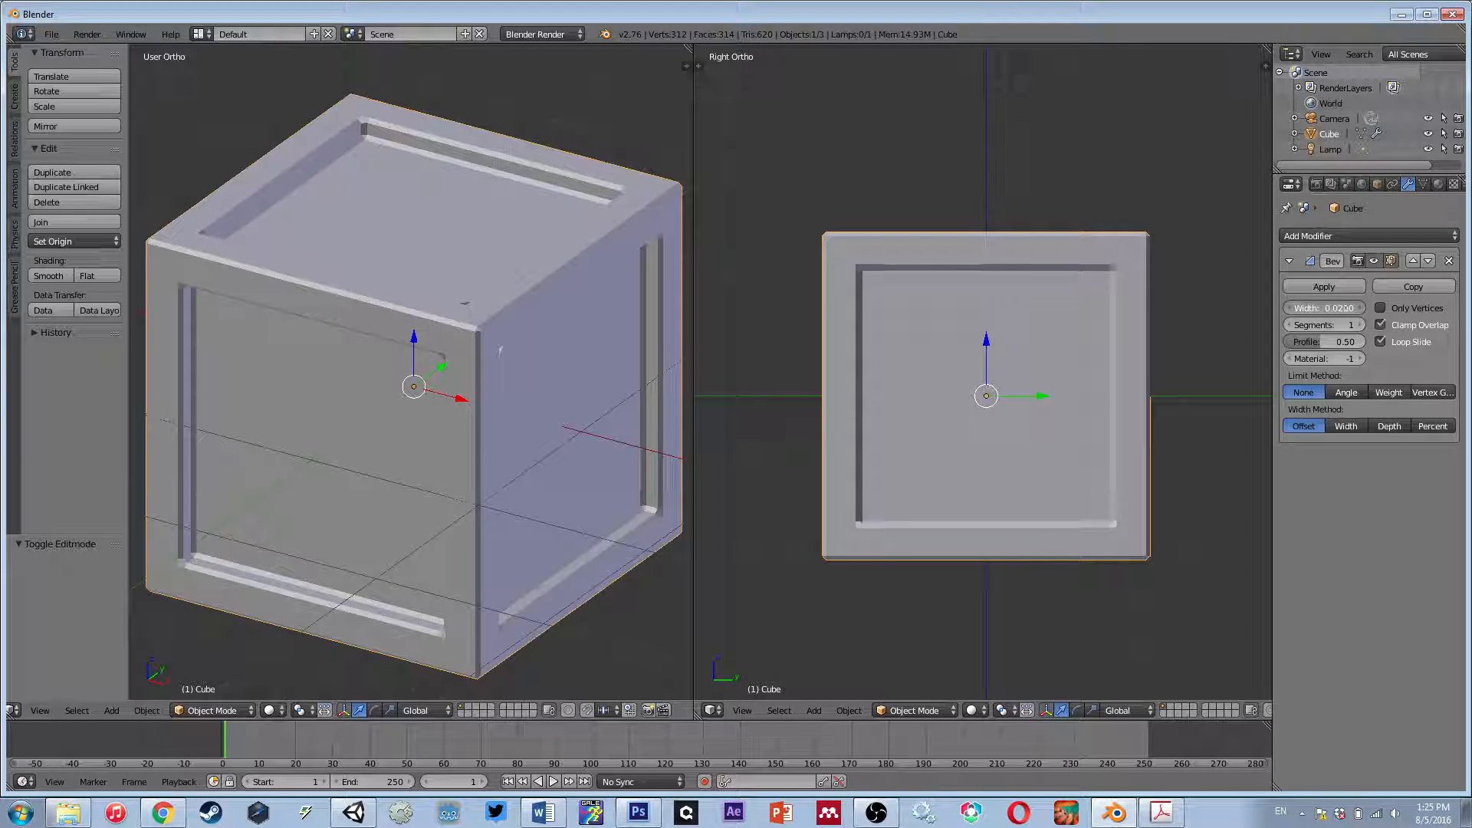
# - Set the Bevel modifier's width to 0.025
pyautogui.moveTo(1323, 308); pyautogui.dragTo(1340, 306)
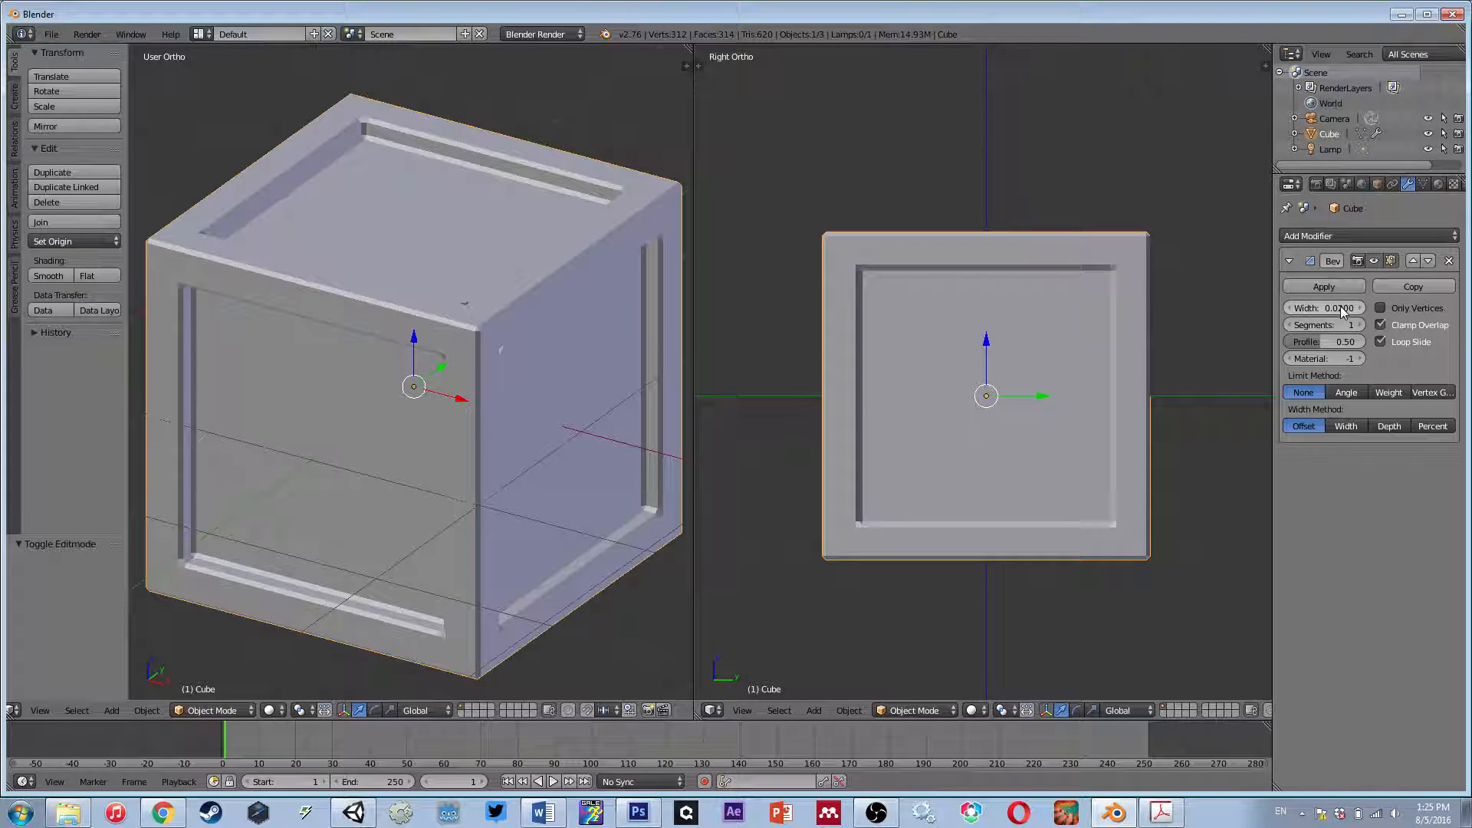
pyautogui.write('02')
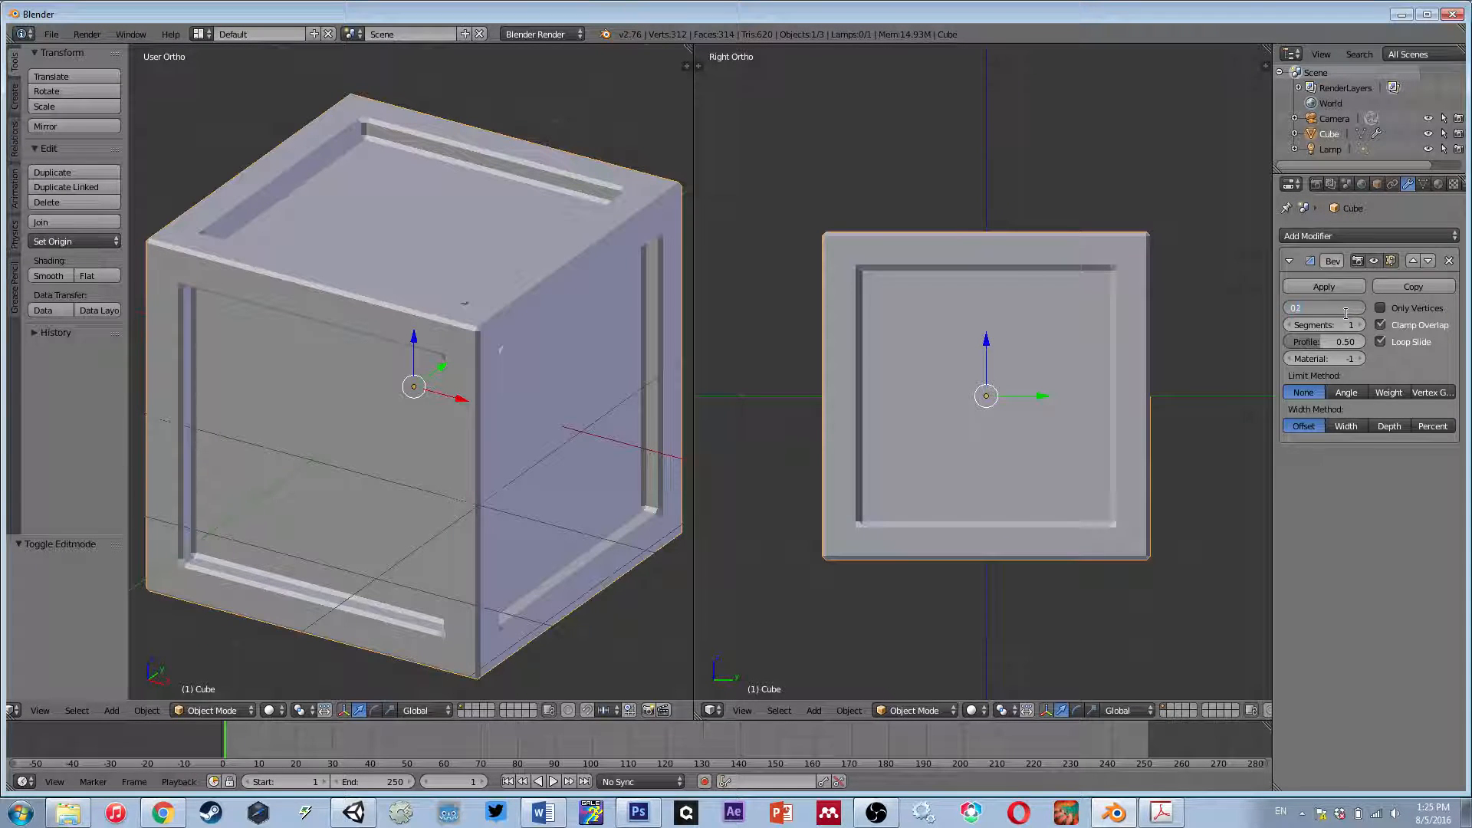
pyautogui.write('50')
pyautogui.press('Return')
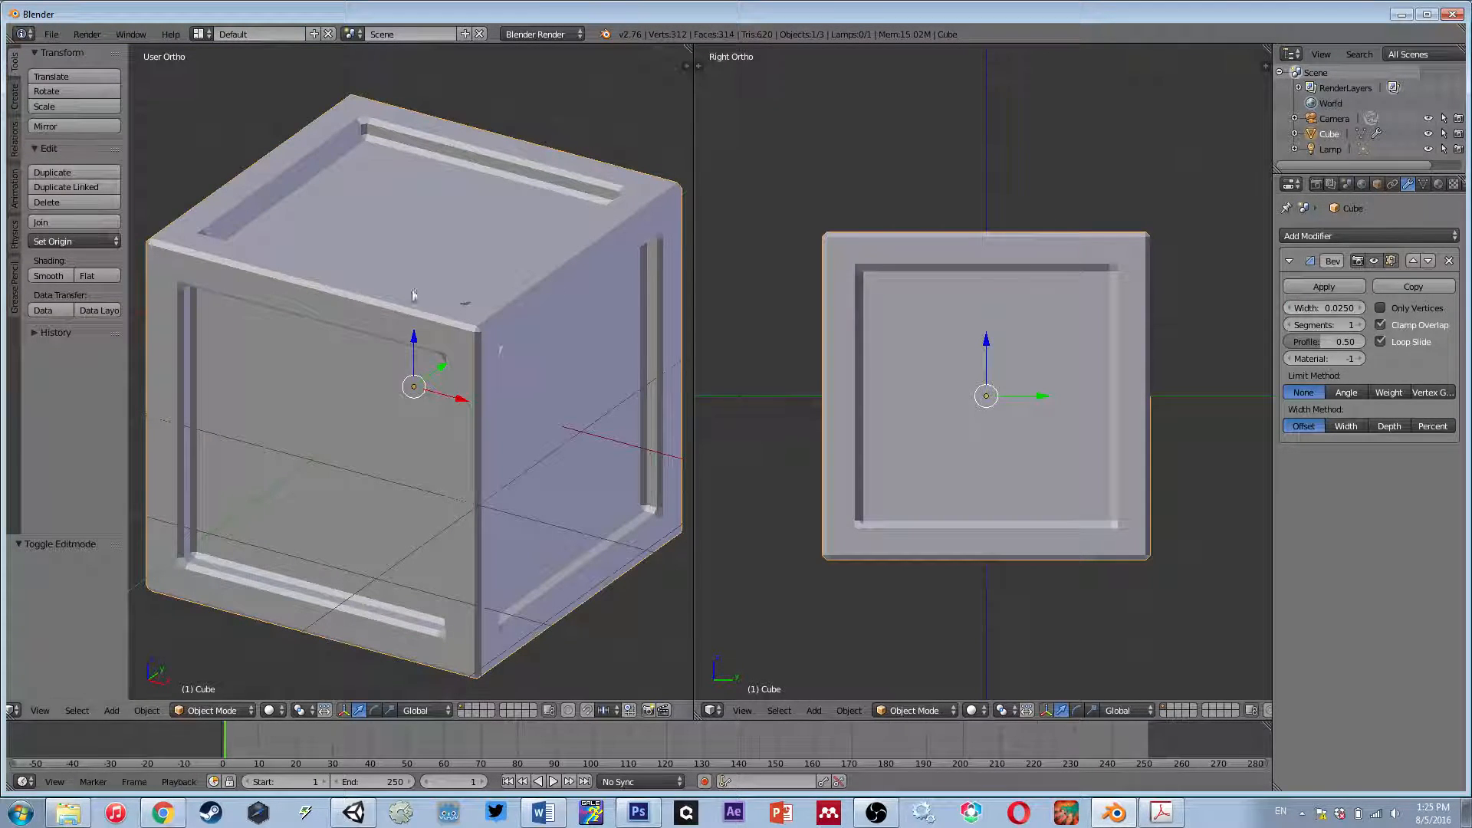
# - Examine the crate's bevelled edges up close, comparing their appearance in Object Mode and Edit Mode
pyautogui.scroll(-4, 334, 302)
pyautogui.scroll(5, 335, 302)
pyautogui.scroll(-1, 339, 306)
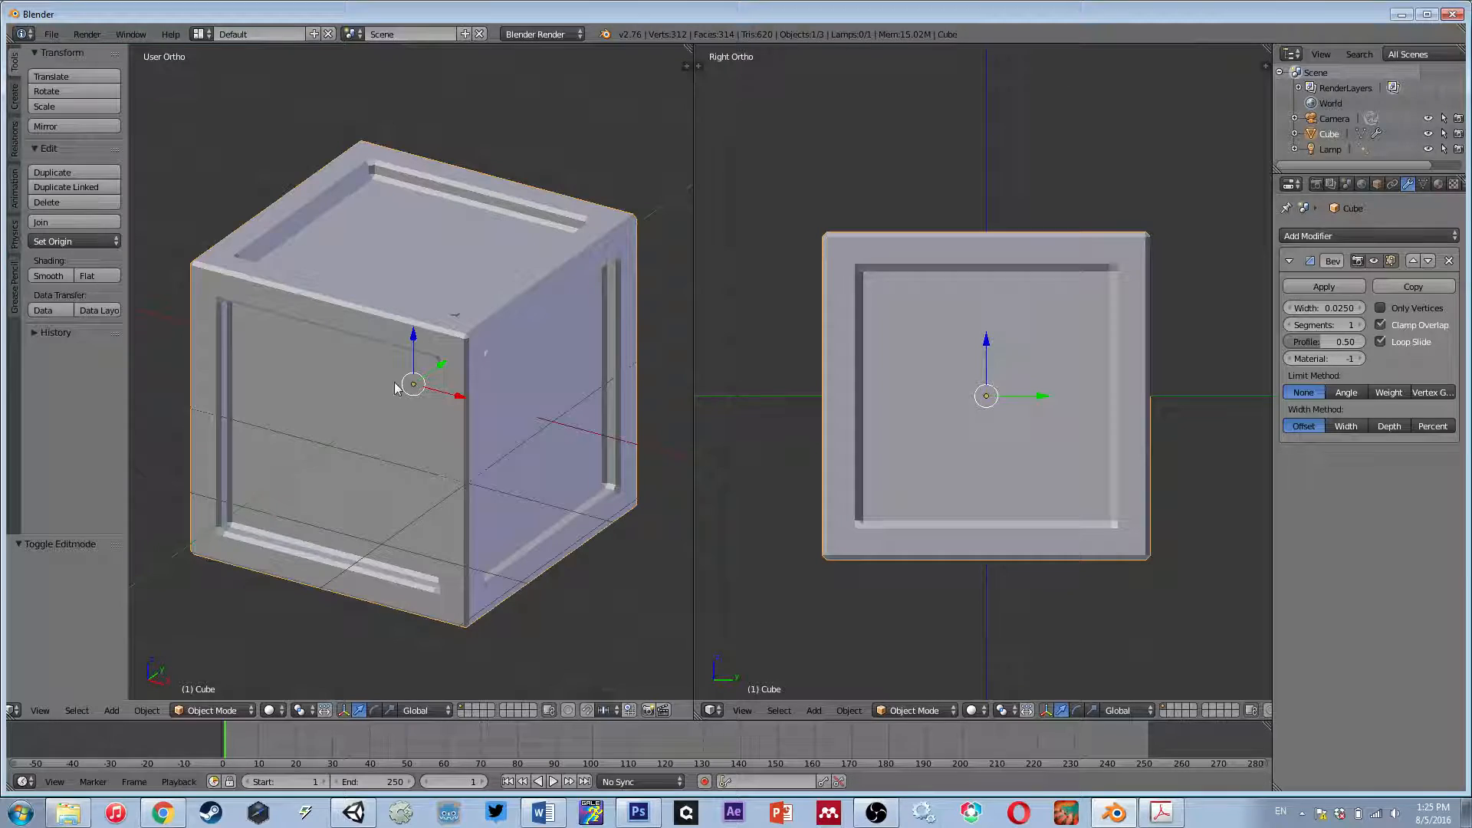
pyautogui.moveTo(396, 387)
pyautogui.mouseDown(button='middle')
pyautogui.moveTo(566, 310)
pyautogui.moveTo(407, 393)
pyautogui.mouseUp(button='middle')
pyautogui.scroll(3, 399, 399)
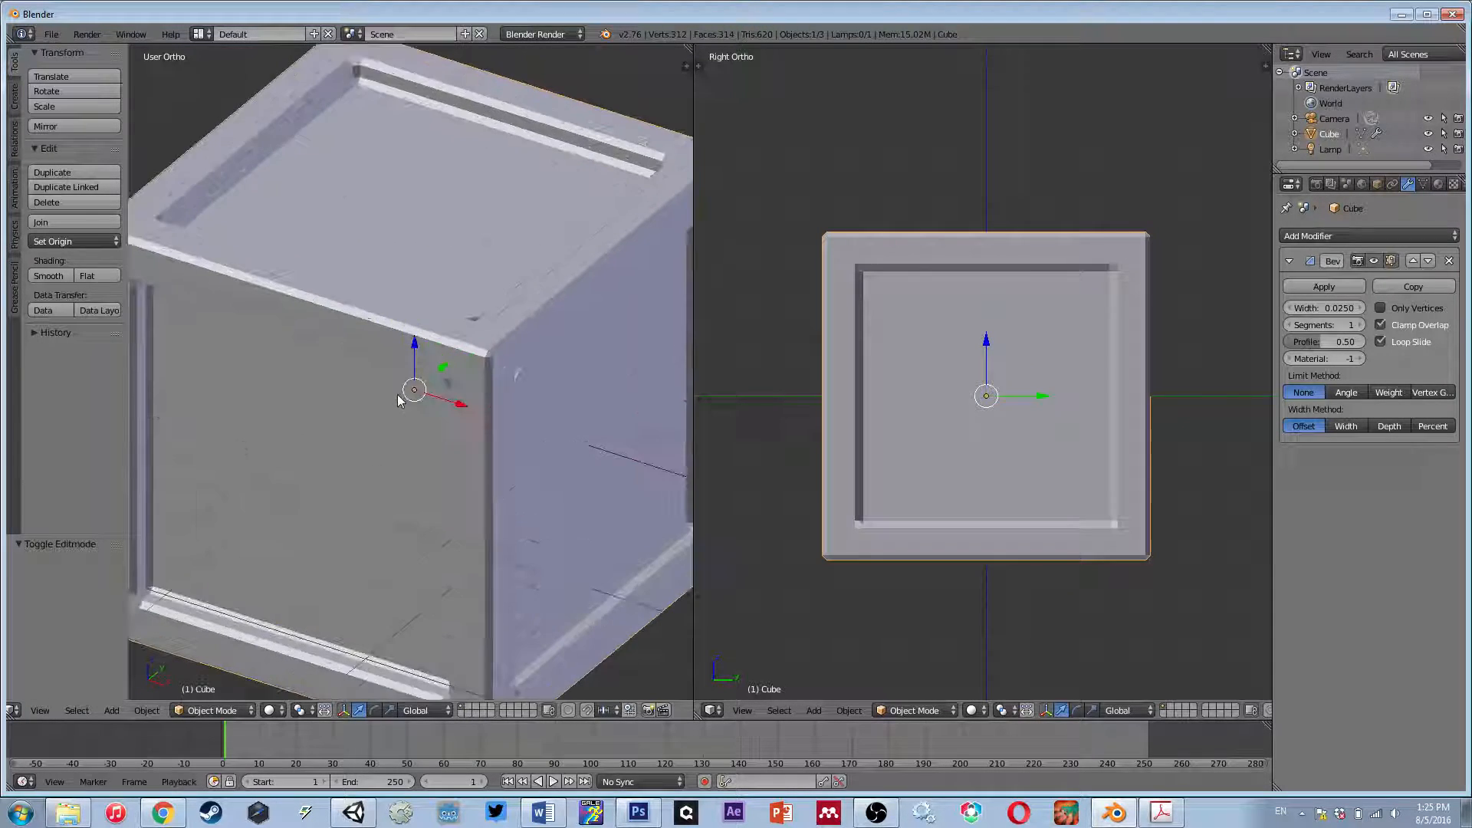
pyautogui.press('Tab')
pyautogui.scroll(-3, 429, 387)
pyautogui.scroll(-2, 460, 380)
pyautogui.scroll(2, 483, 371)
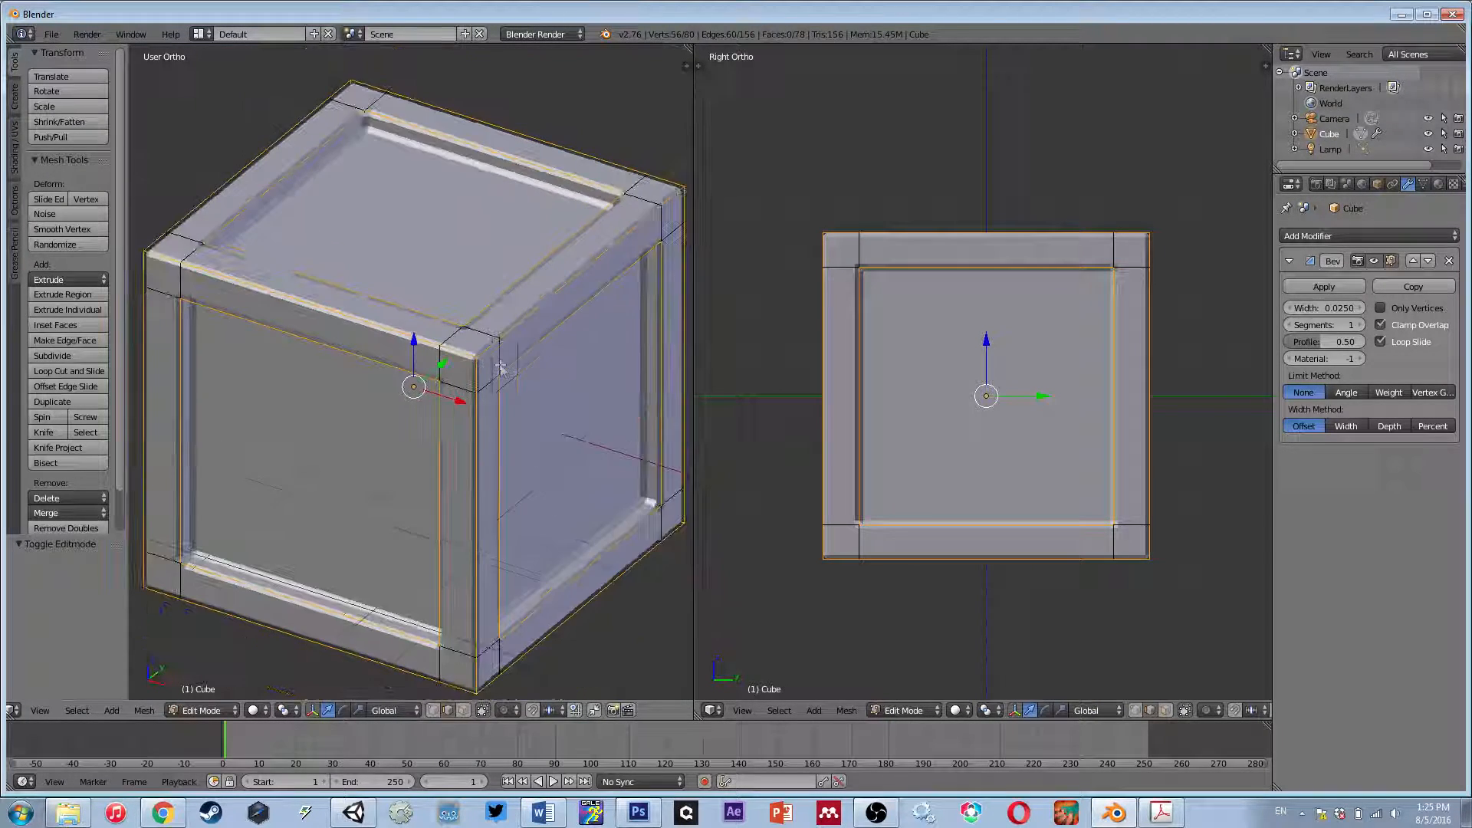
pyautogui.press('Tab')
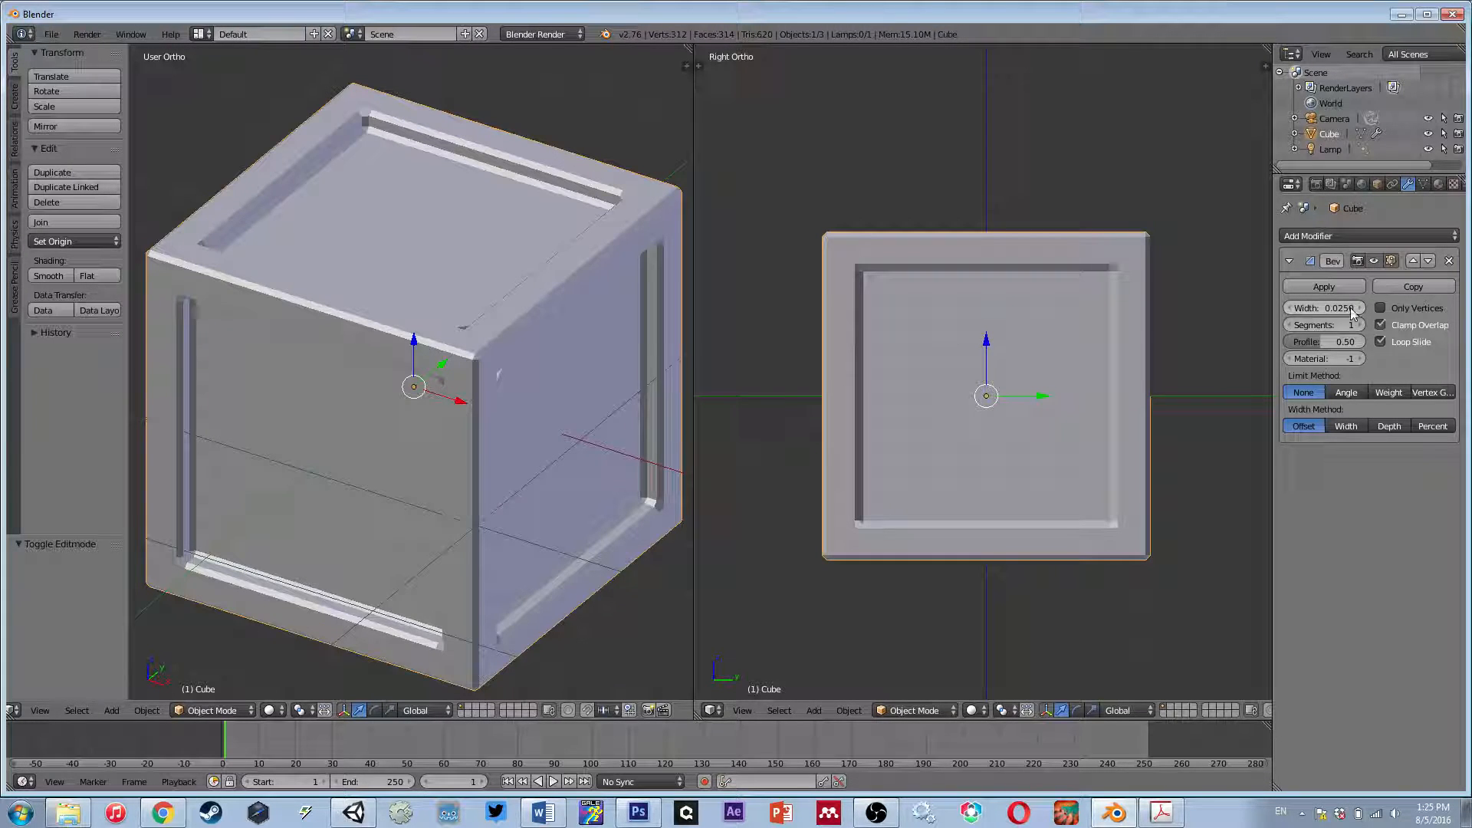
# - Inspect the bevelled corners from several angles, ending with a look at the original mesh cage in Edit Mode
pyautogui.scroll(3, 505, 364)
pyautogui.scroll(-3, 465, 356)
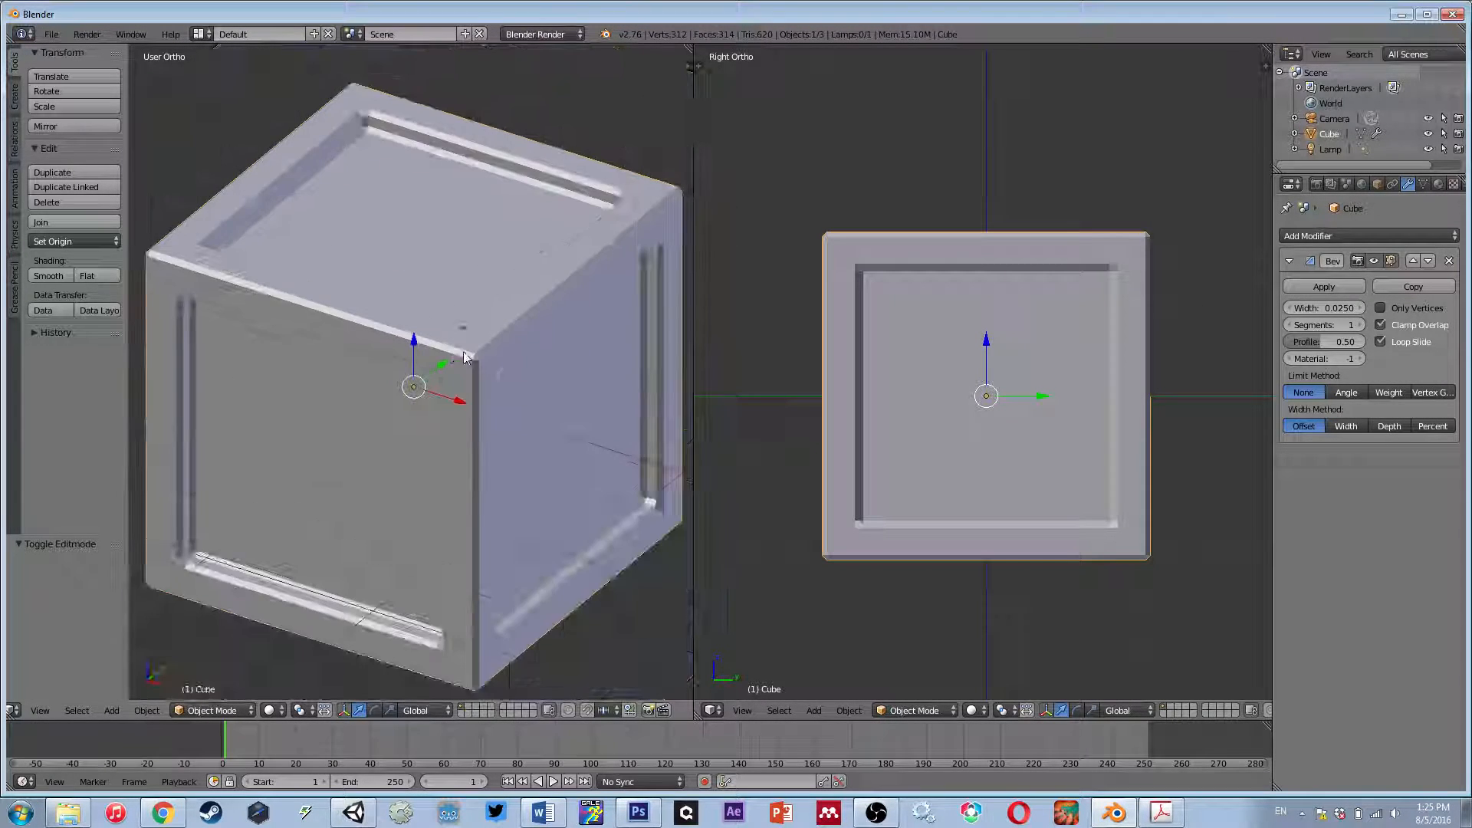
pyautogui.moveTo(465, 356); pyautogui.dragTo(519, 304, button='middle')
pyautogui.scroll(4, 516, 309)
pyautogui.scroll(-4, 525, 328)
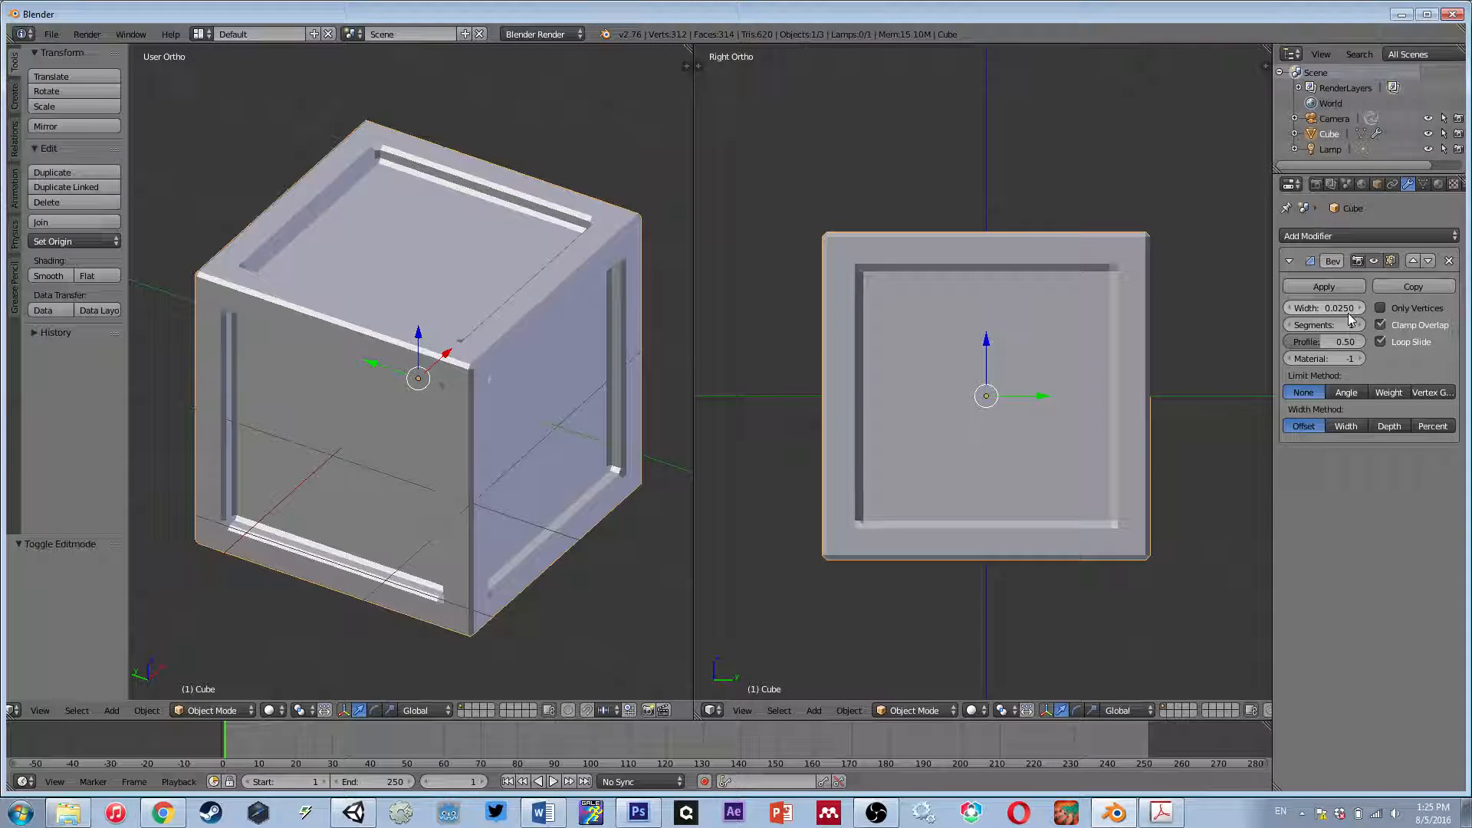
pyautogui.moveTo(417, 337); pyautogui.dragTo(379, 305, button='middle')
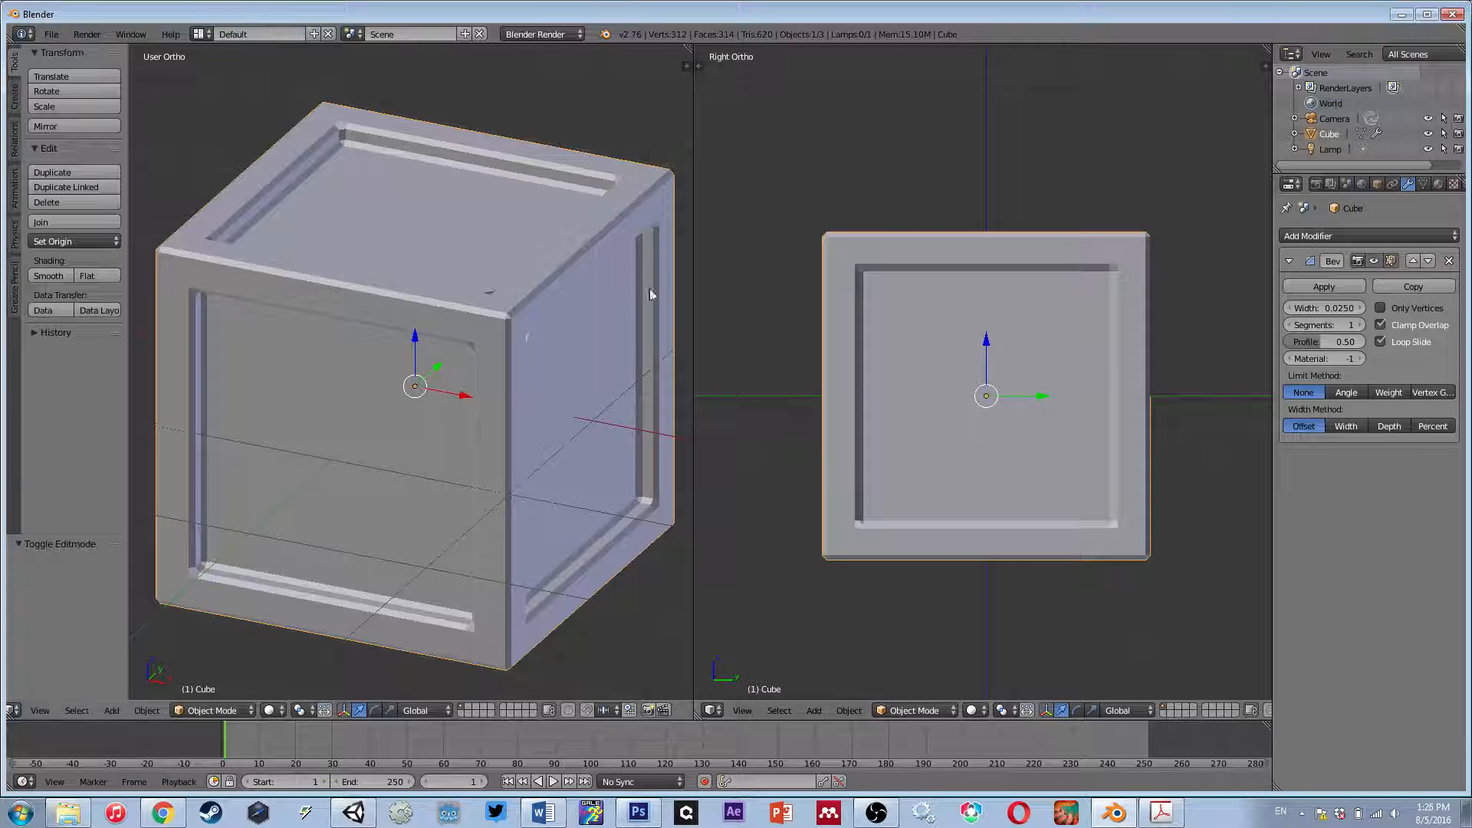
pyautogui.moveTo(650, 293); pyautogui.dragTo(420, 350, button='middle')
pyautogui.press('Tab')
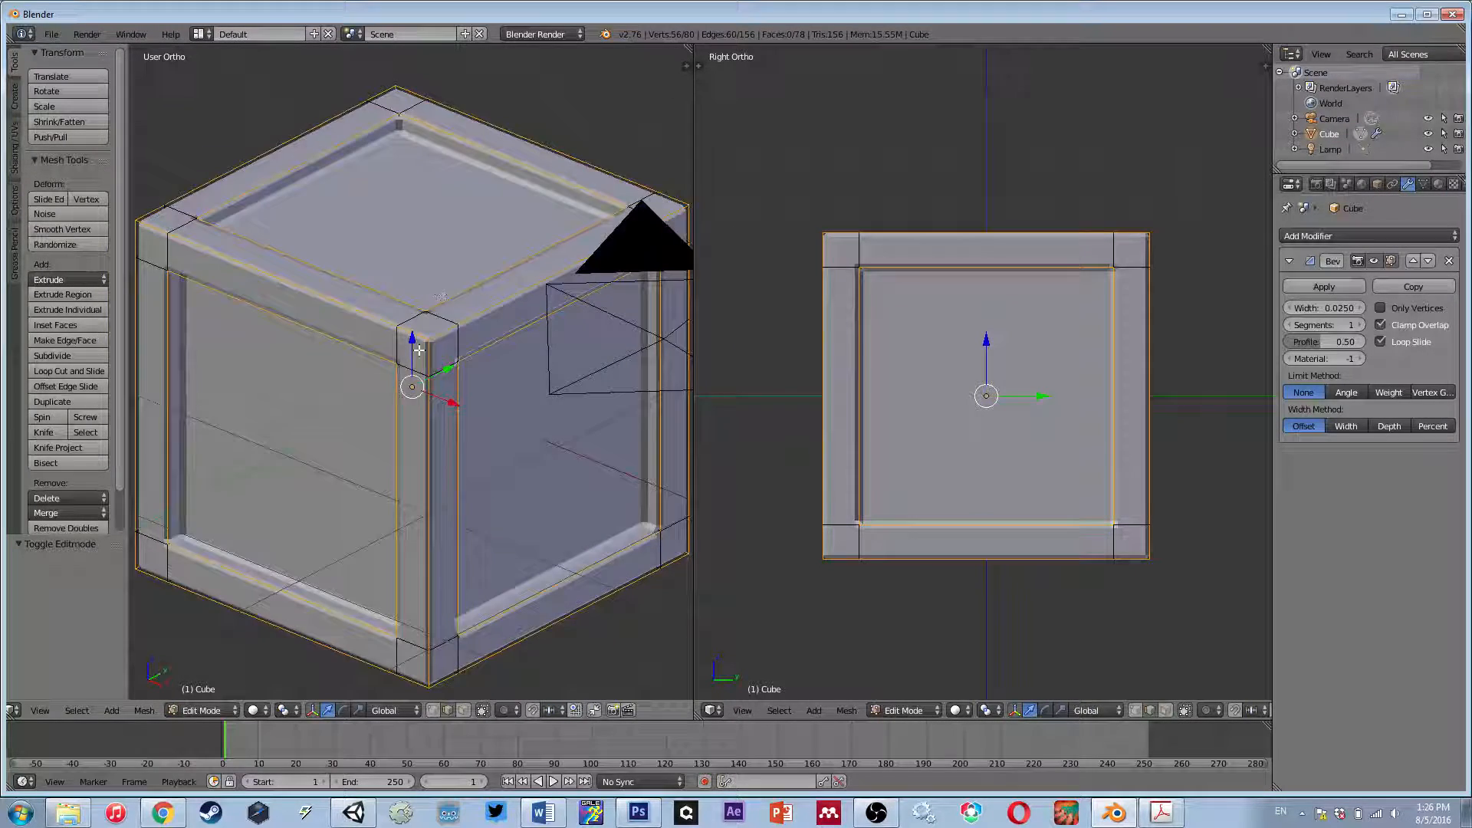
pyautogui.scroll(2, 419, 350)
pyautogui.scroll(-2, 475, 460)
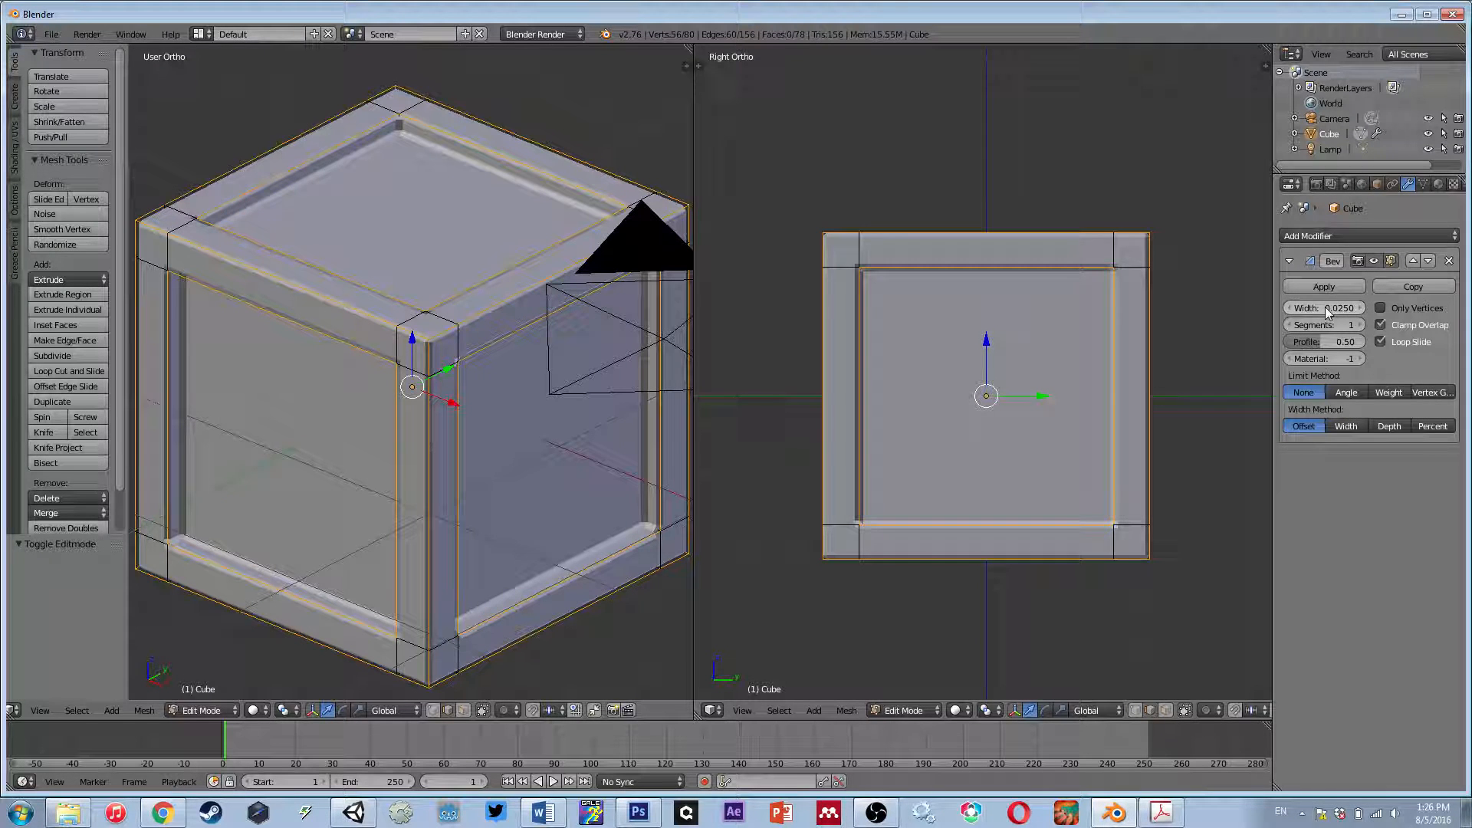
# - Return the crate to Object Mode and apply the Bevel modifier to its mesh
pyautogui.press('Tab')
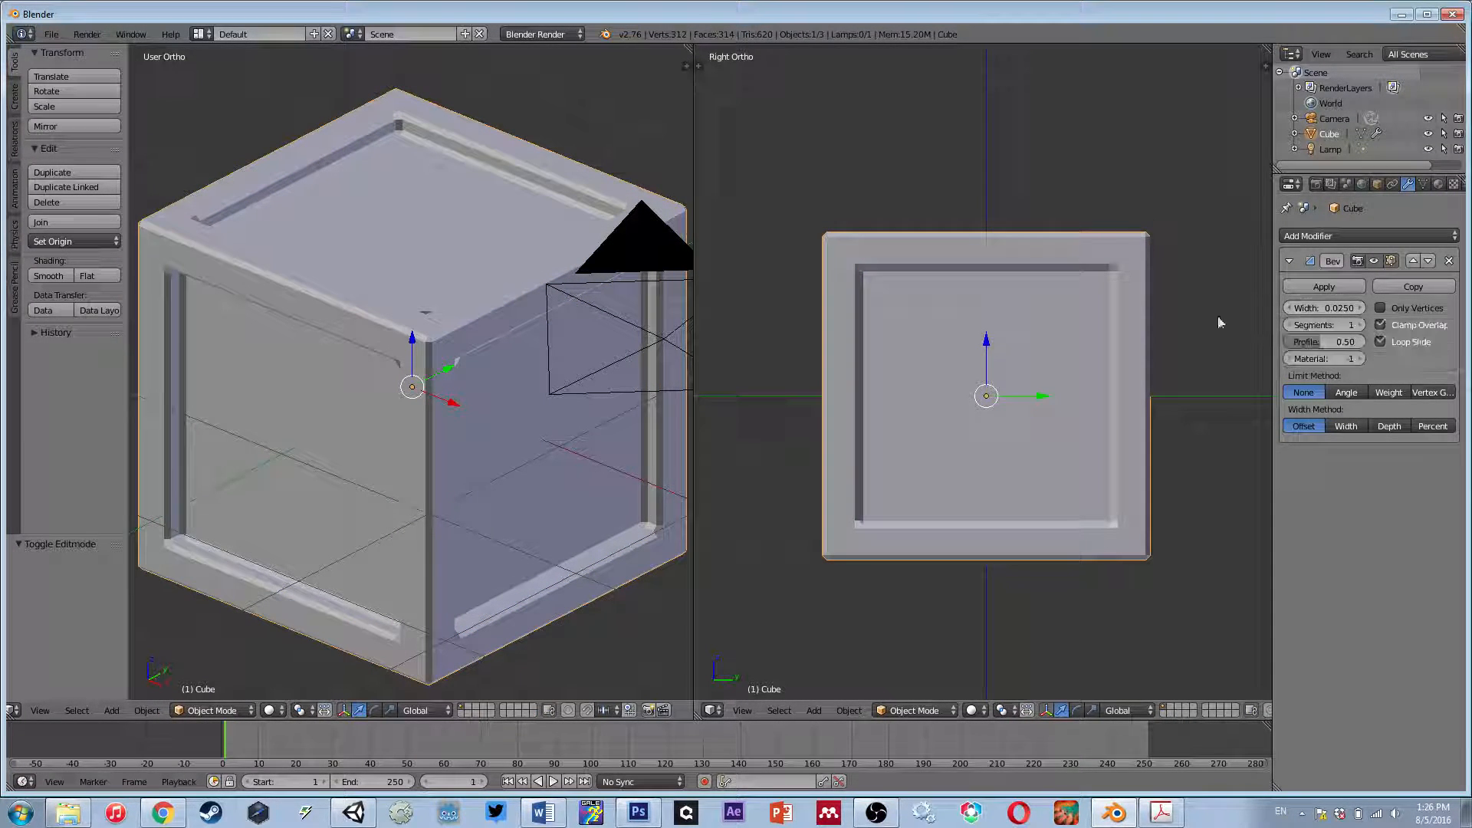
pyautogui.scroll(-2, 452, 412)
pyautogui.moveTo(452, 411)
pyautogui.mouseDown(button='middle')
pyautogui.moveTo(558, 330)
pyautogui.moveTo(440, 484)
pyautogui.moveTo(474, 374)
pyautogui.moveTo(411, 407)
pyautogui.moveTo(468, 394)
pyautogui.mouseUp(button='middle')
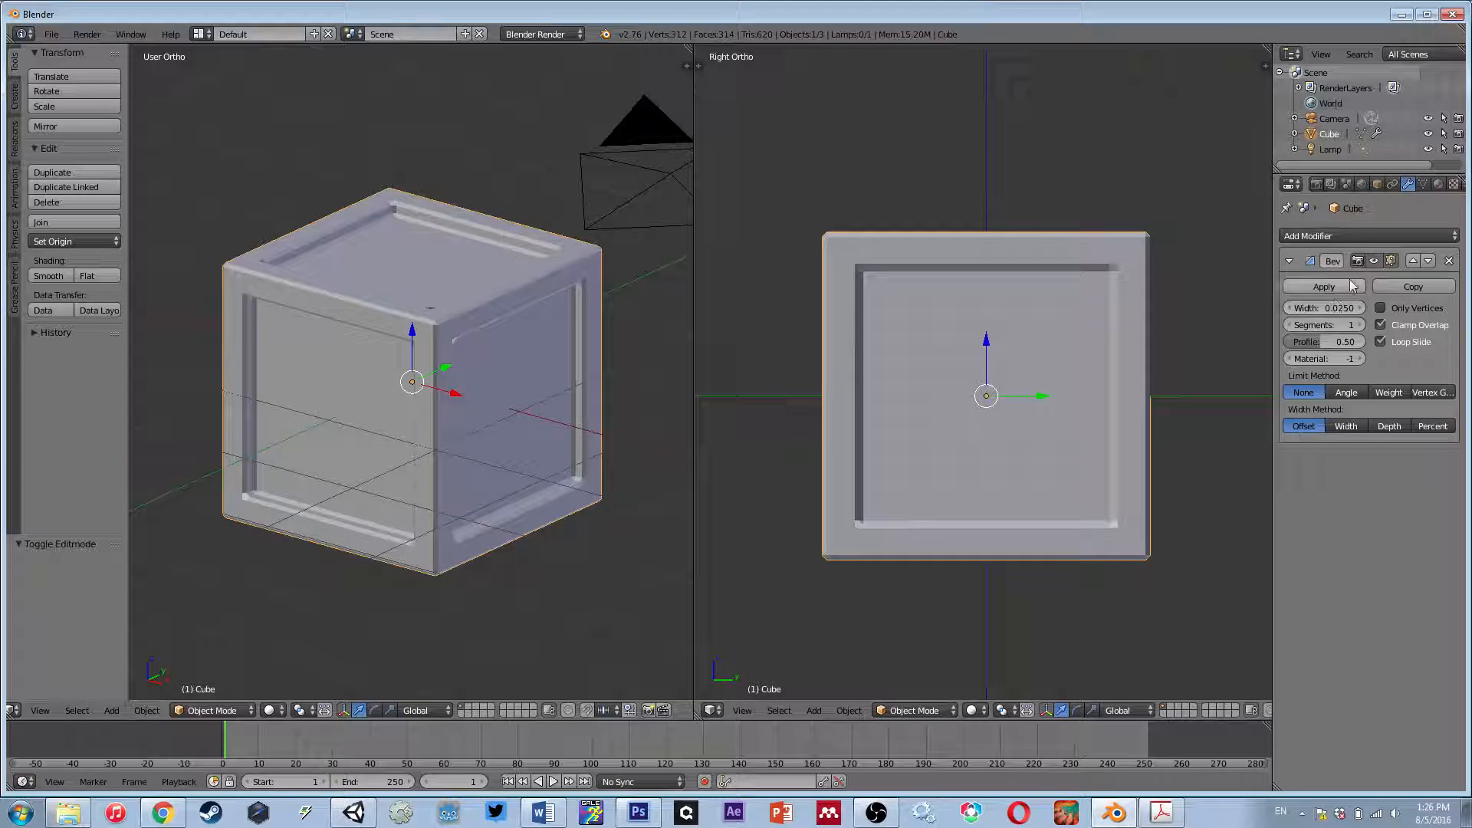
pyautogui.click(1334, 290)
# - In Edit Mode, switch to face selection, pick small bevel faces at the crate's upper front corner, and deselect everything
pyautogui.press('Tab')
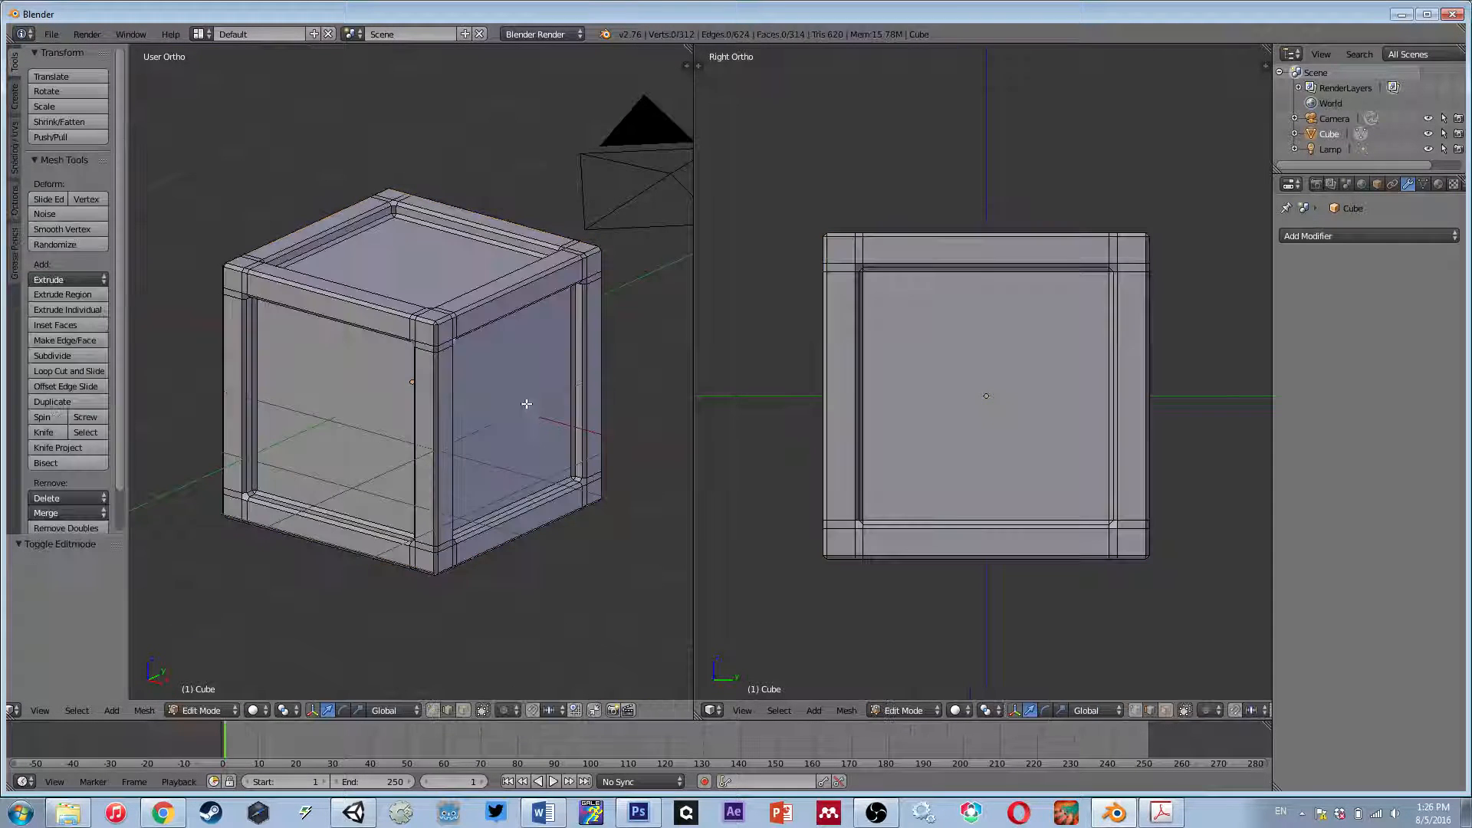
pyautogui.scroll(5, 526, 408)
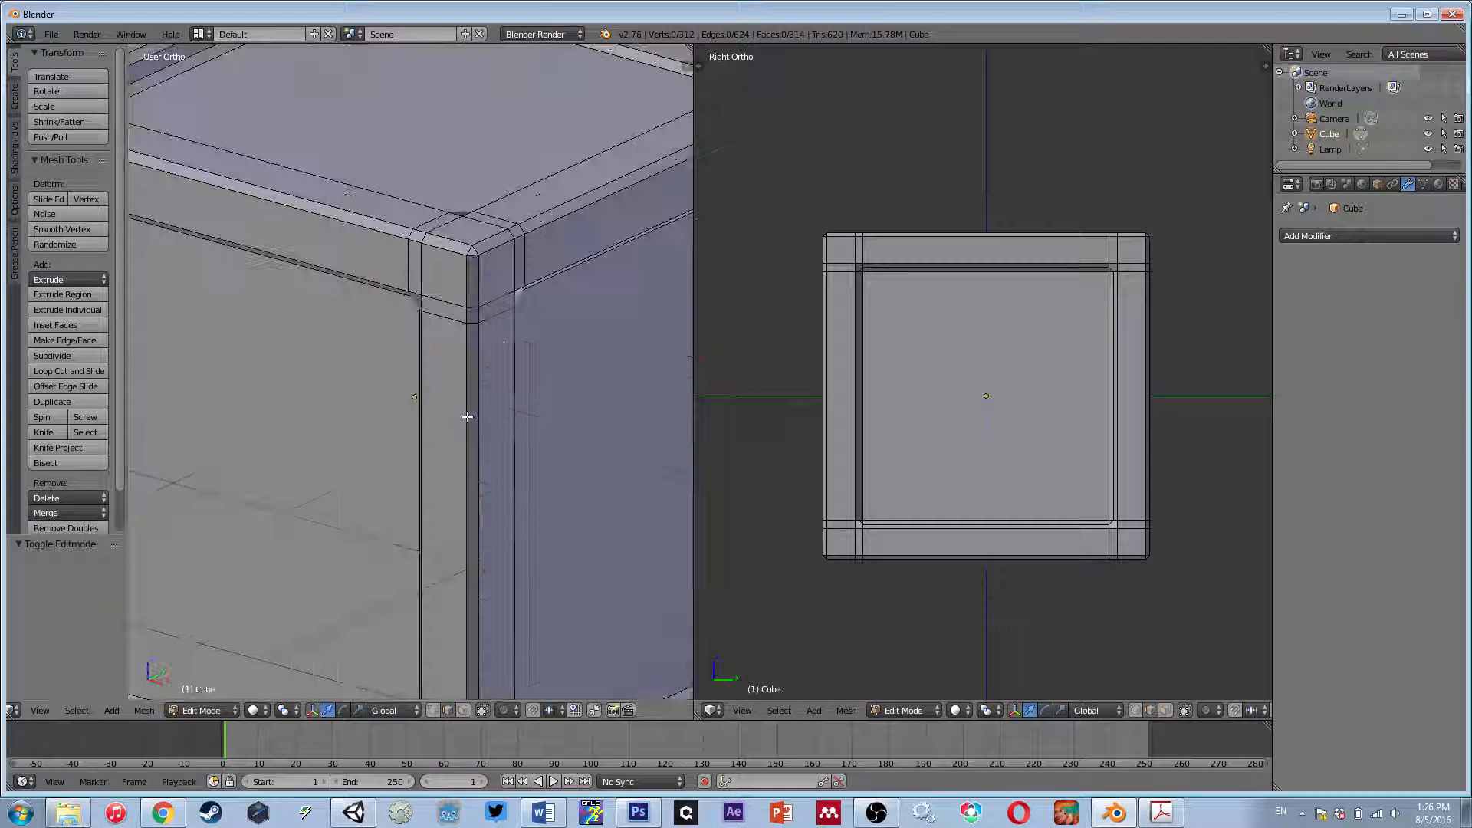
pyautogui.rightClick(476, 255)
pyautogui.click(463, 711)
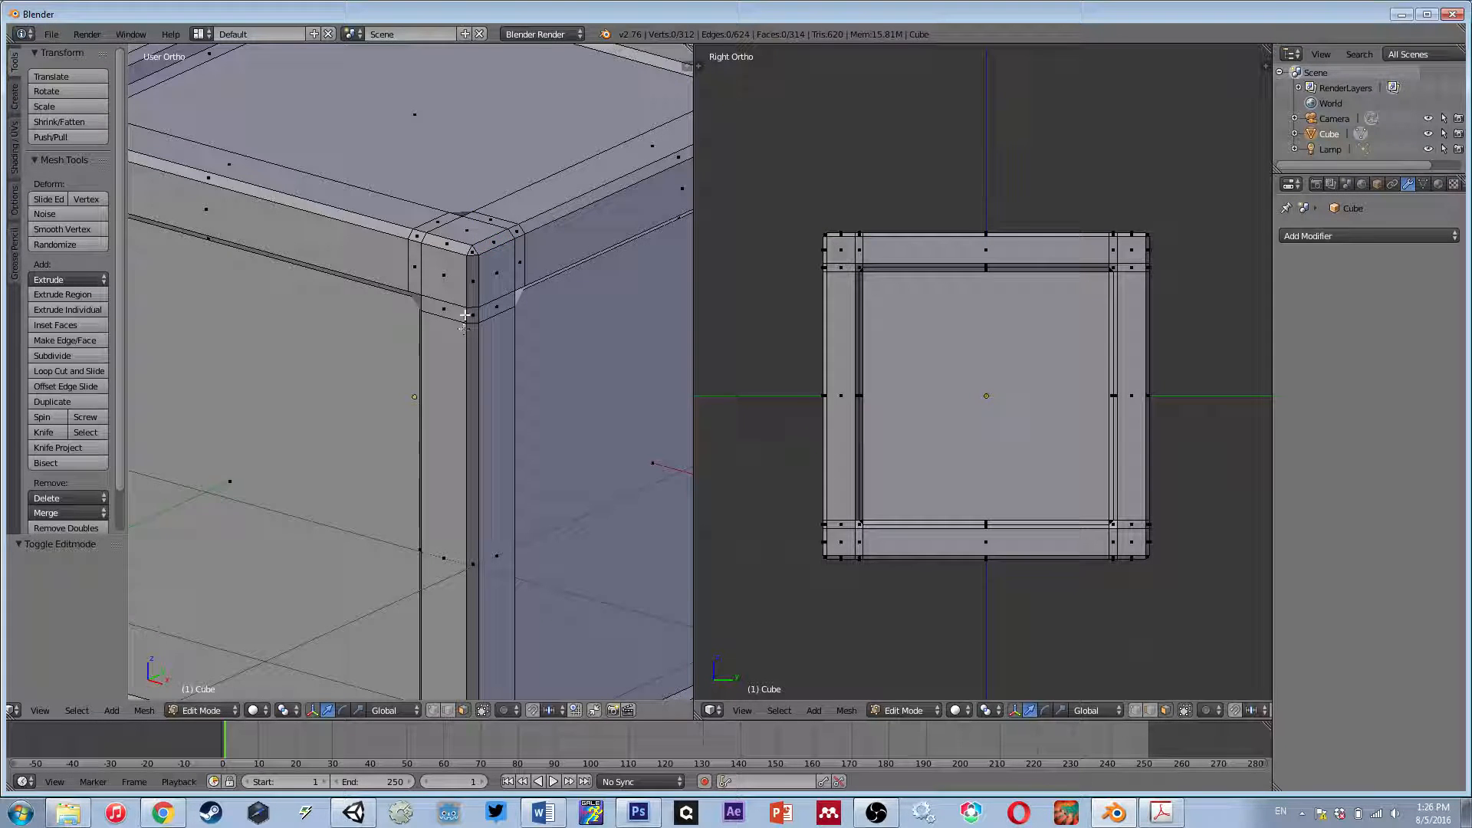
pyautogui.rightClick(470, 249)
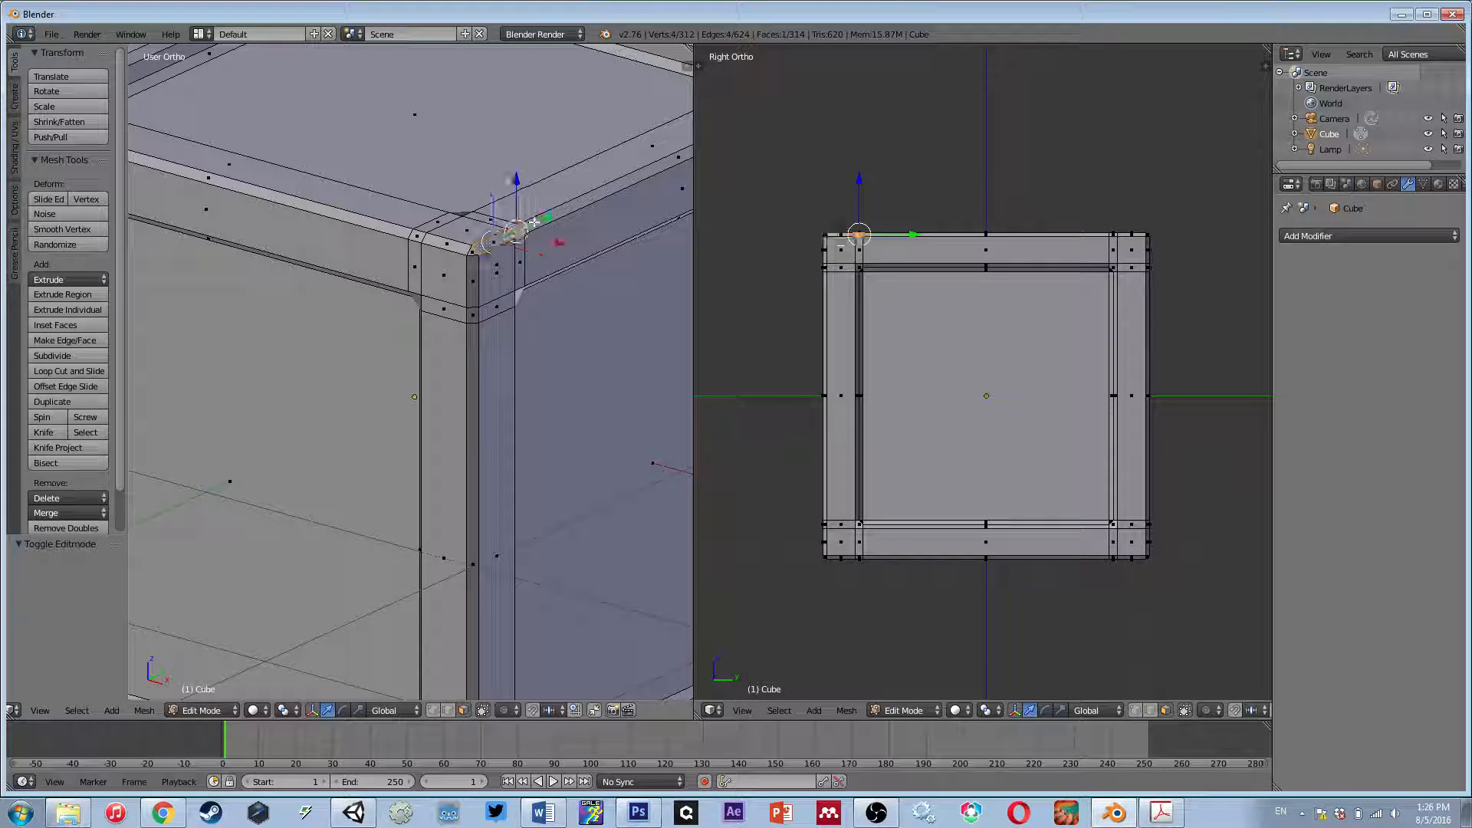
pyautogui.rightClick(520, 215)
pyautogui.rightClick(479, 254)
pyautogui.rightClick(471, 257)
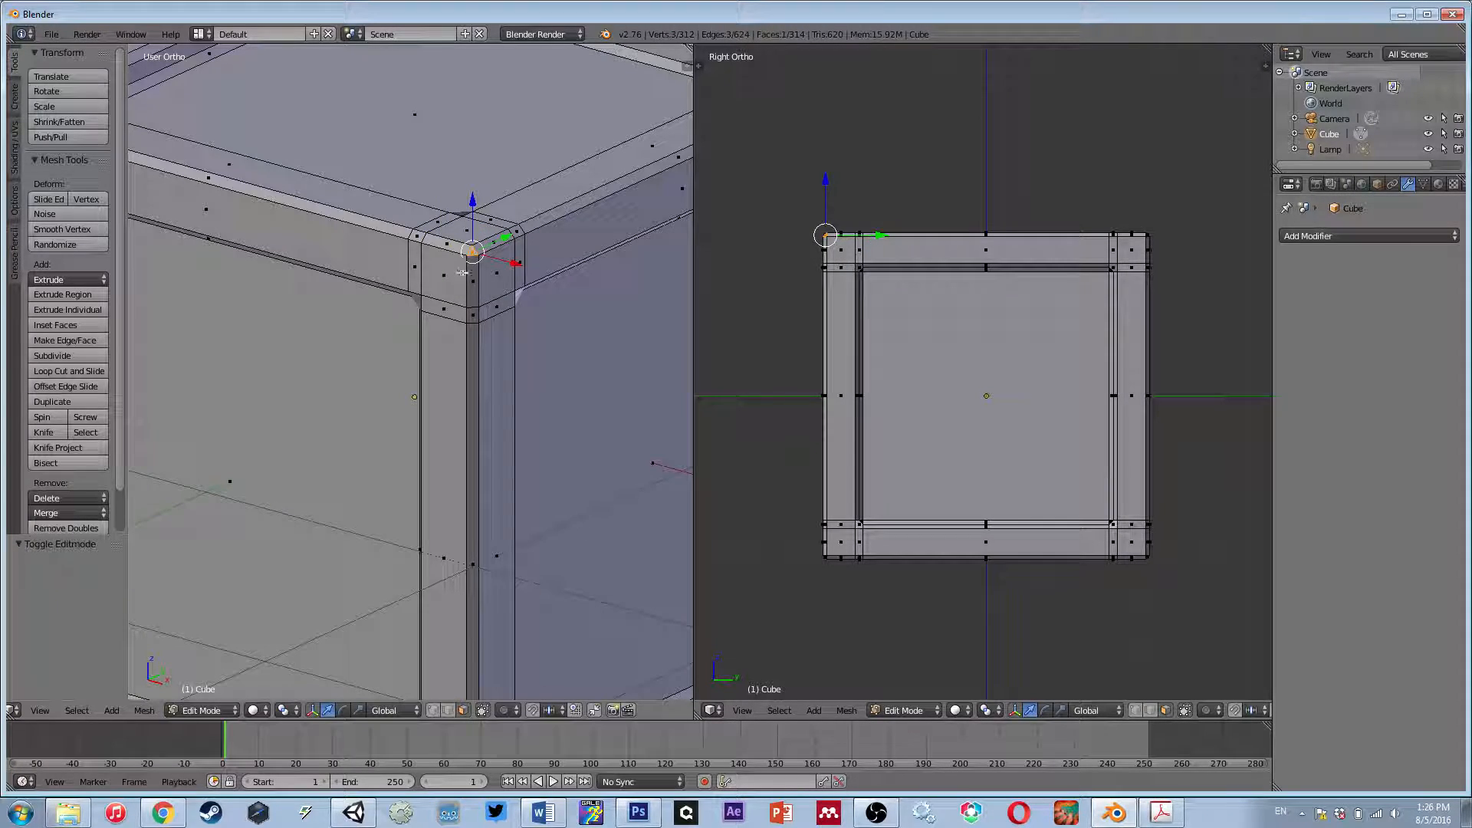
pyautogui.press('a')
# - Examine the applied bevel geometry around the whole crate in both Edit Mode and Object Mode
pyautogui.scroll(-5, 521, 335)
pyautogui.moveTo(483, 430)
pyautogui.mouseDown(button='middle')
pyautogui.moveTo(494, 324)
pyautogui.moveTo(561, 314)
pyautogui.moveTo(413, 458)
pyautogui.moveTo(674, 361)
pyautogui.moveTo(526, 411)
pyautogui.moveTo(465, 408)
pyautogui.moveTo(490, 453)
pyautogui.mouseUp(button='middle')
pyautogui.scroll(2, 471, 414)
pyautogui.scroll(-2, 323, 494)
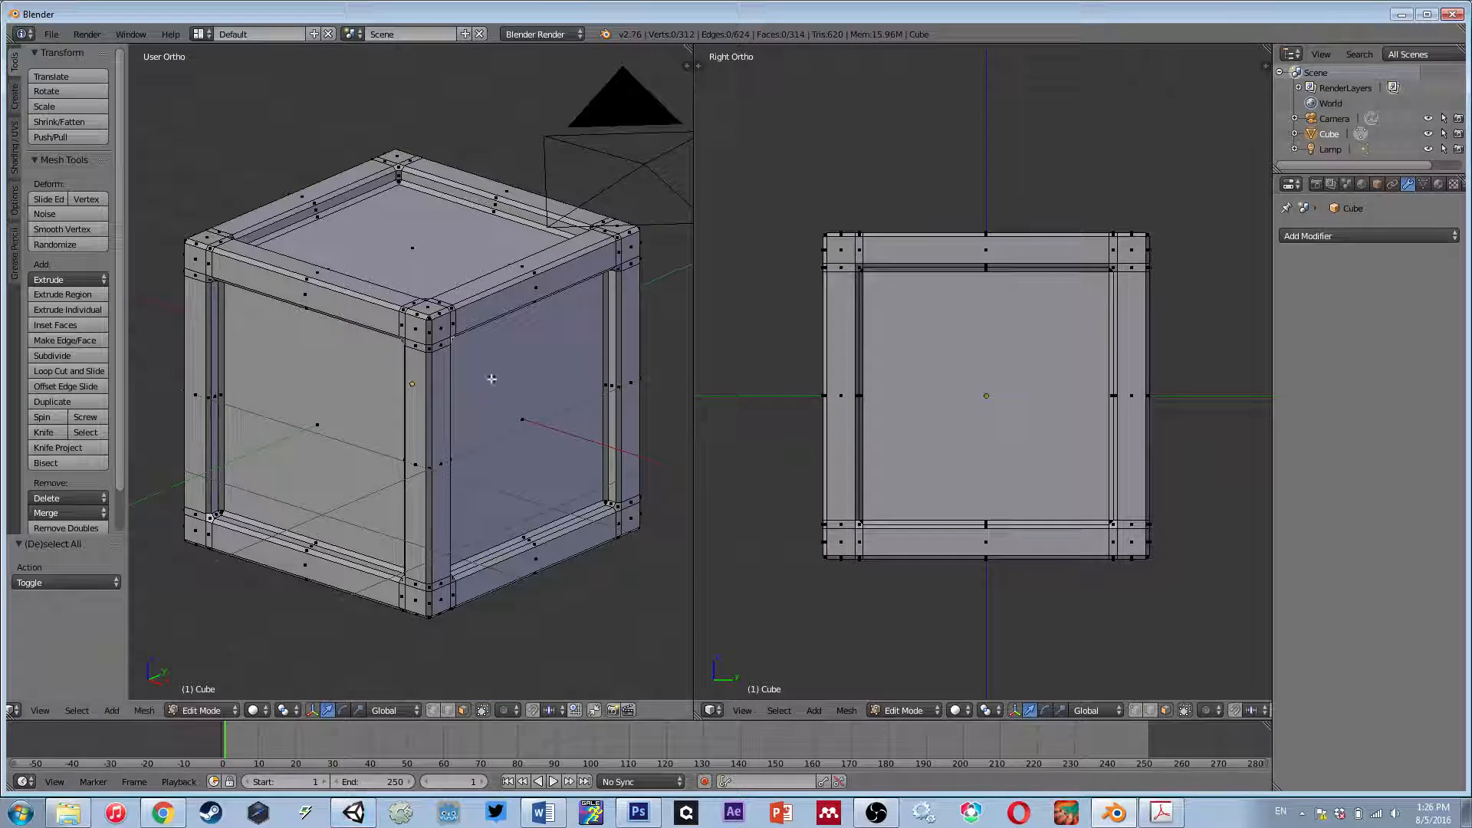
pyautogui.moveTo(486, 378); pyautogui.dragTo(461, 386, button='middle')
pyautogui.press('Tab')
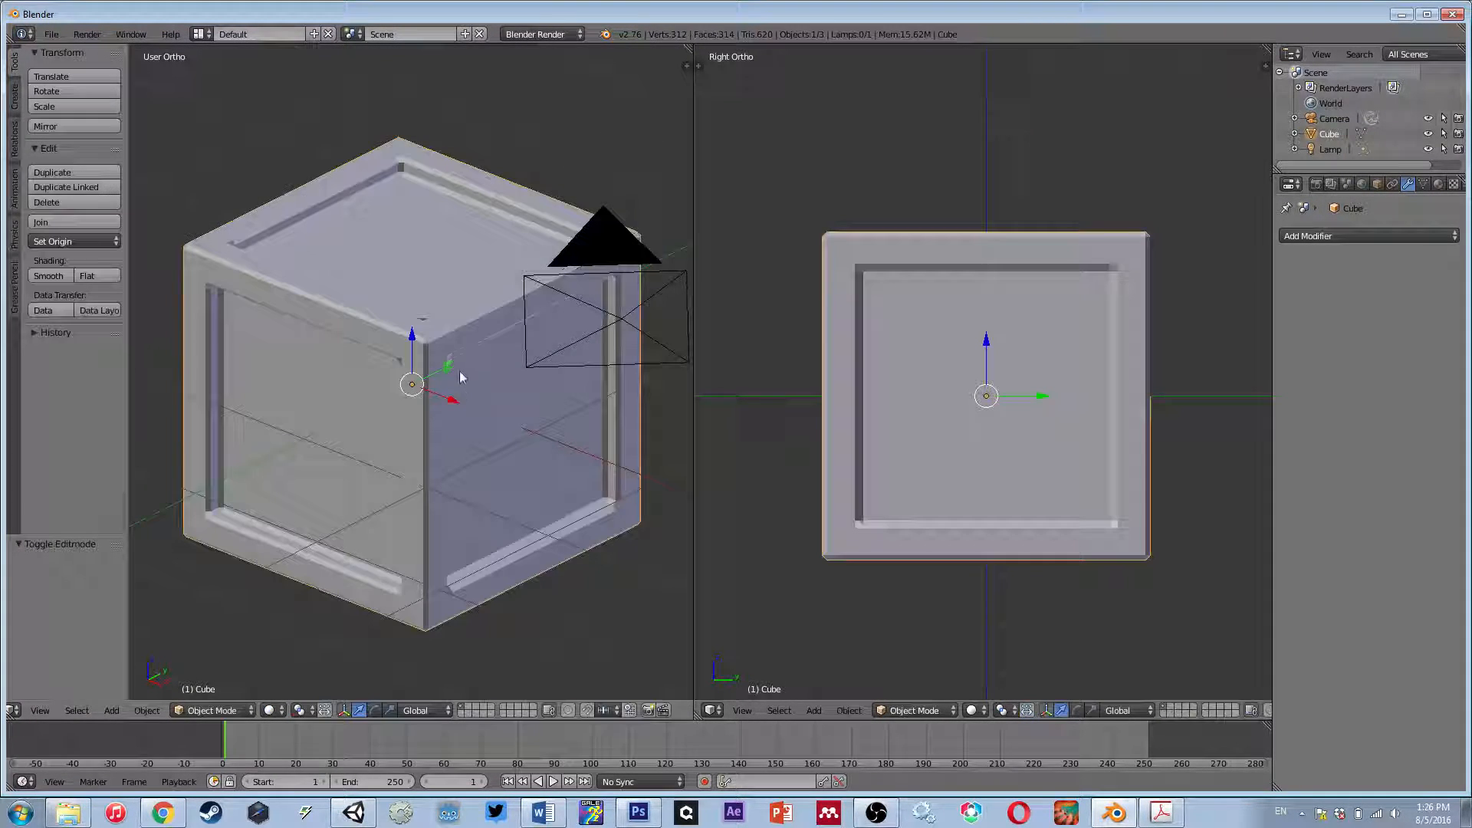
pyautogui.scroll(2, 460, 372)
pyautogui.scroll(-3, 498, 384)
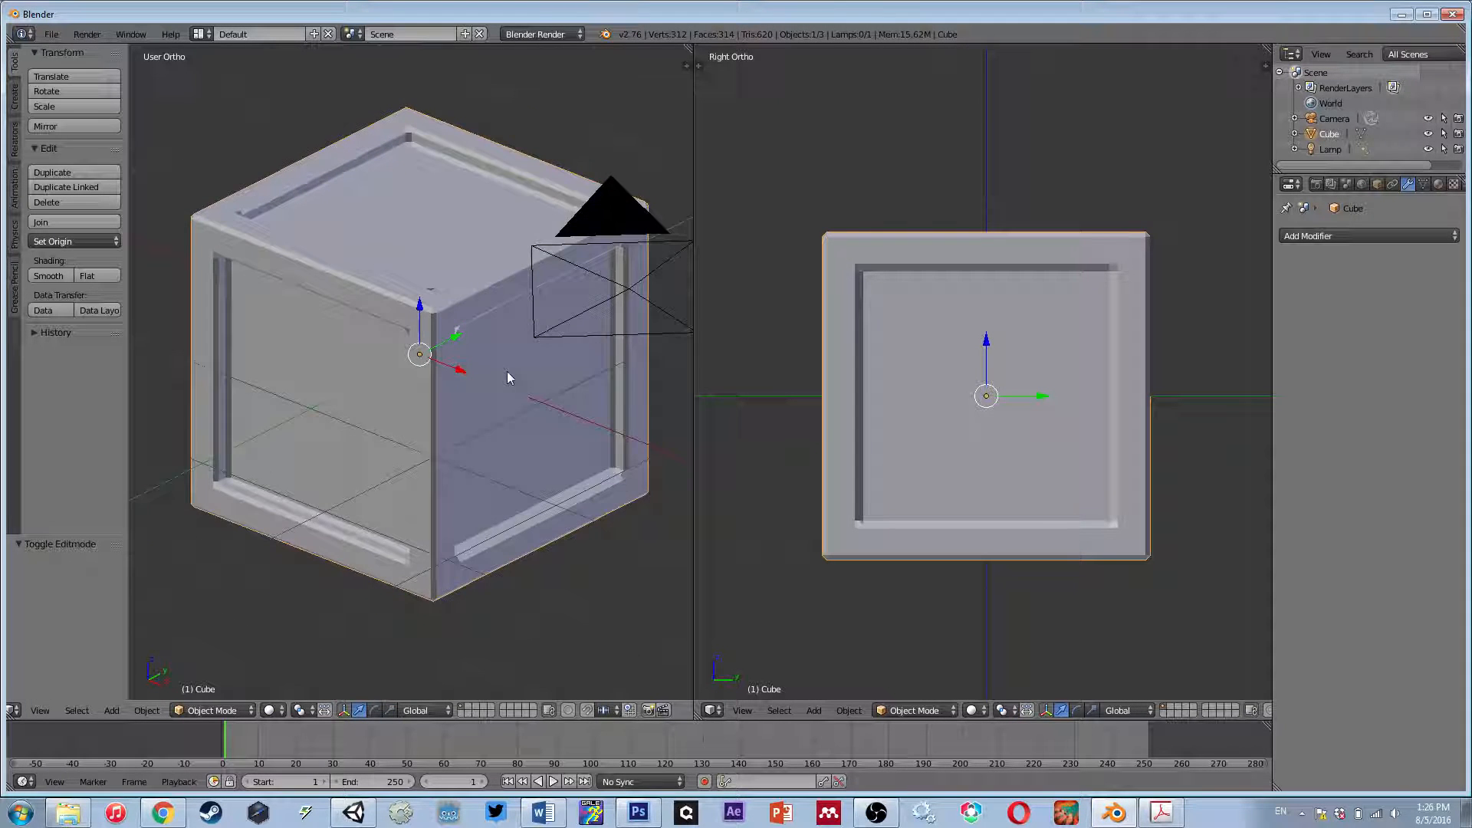
pyautogui.moveTo(509, 381); pyautogui.dragTo(456, 324, button='middle')
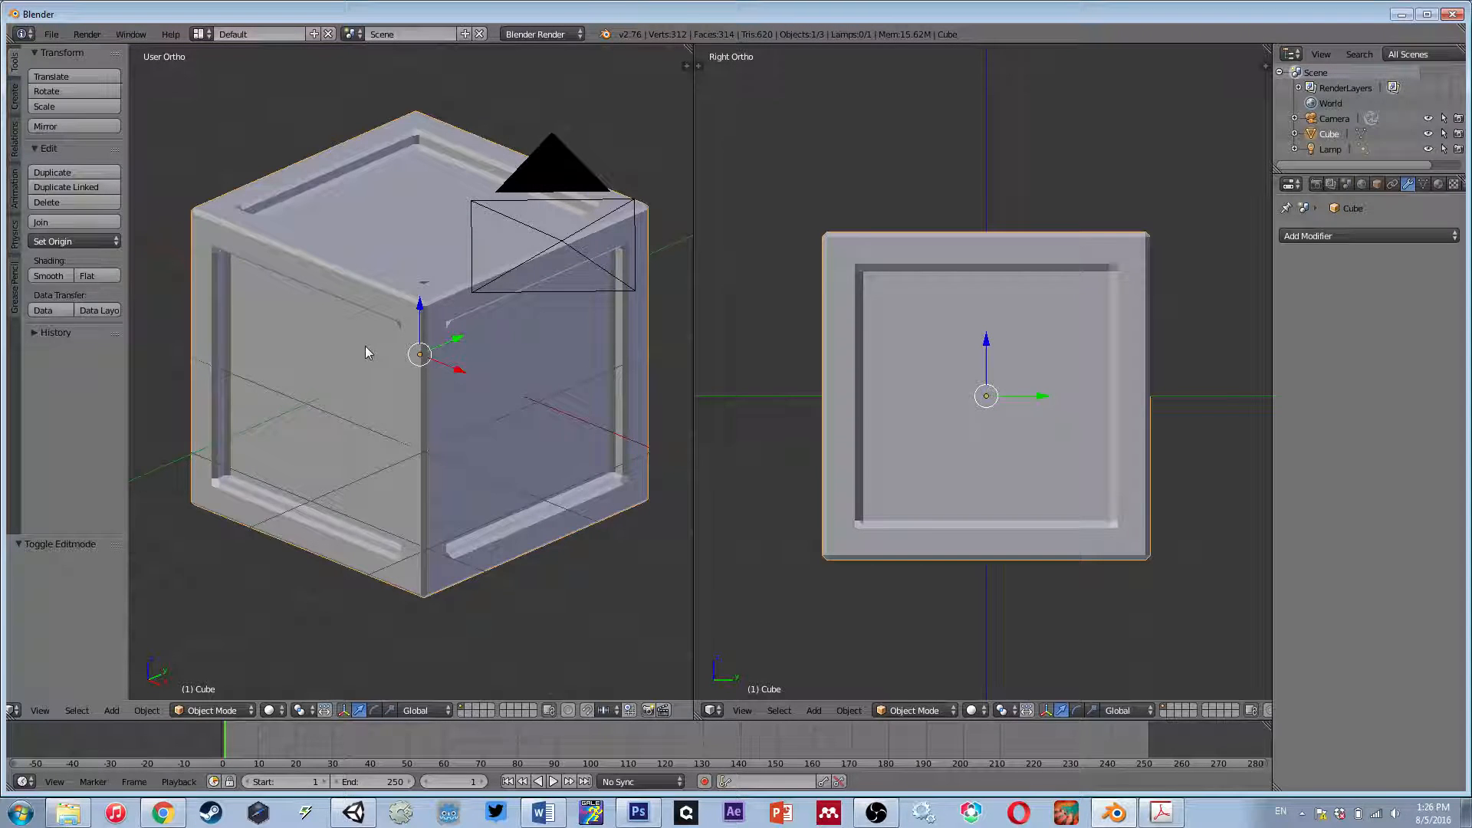
pyautogui.press('Tab')
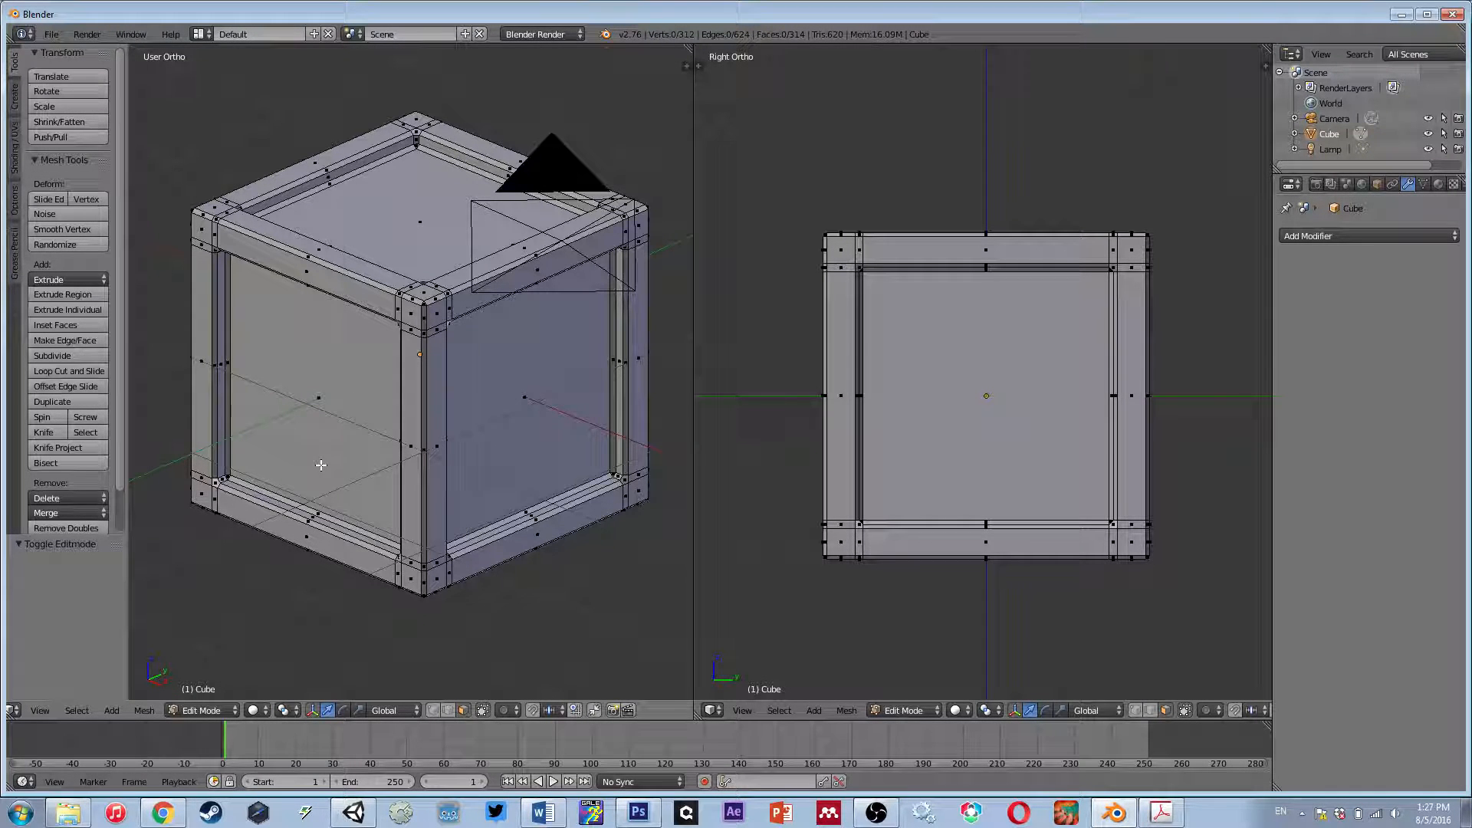
pyautogui.press('Tab')
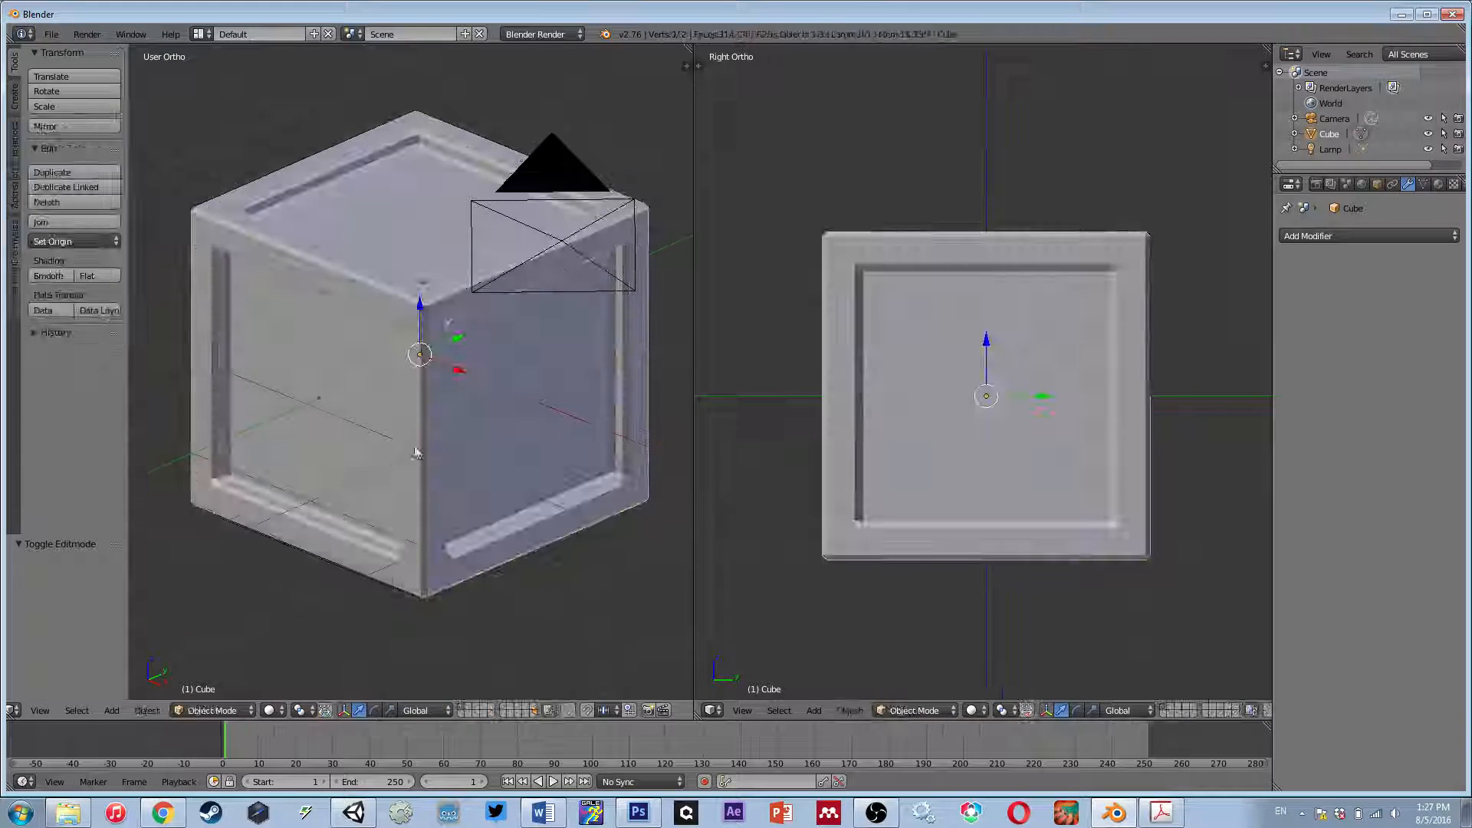
pyautogui.scroll(3, 450, 414)
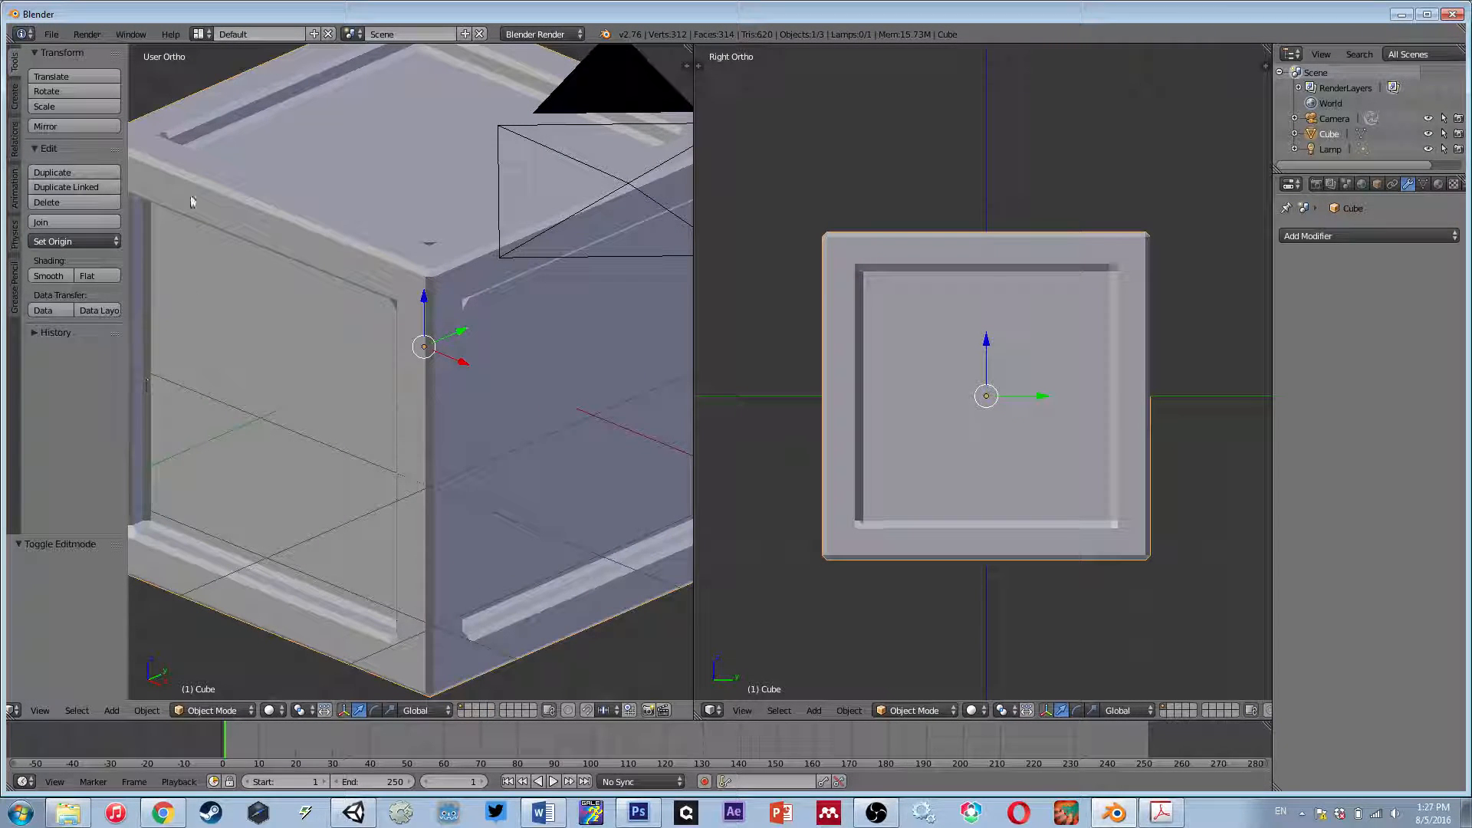
pyautogui.scroll(-3, 411, 319)
pyautogui.scroll(-1, 414, 322)
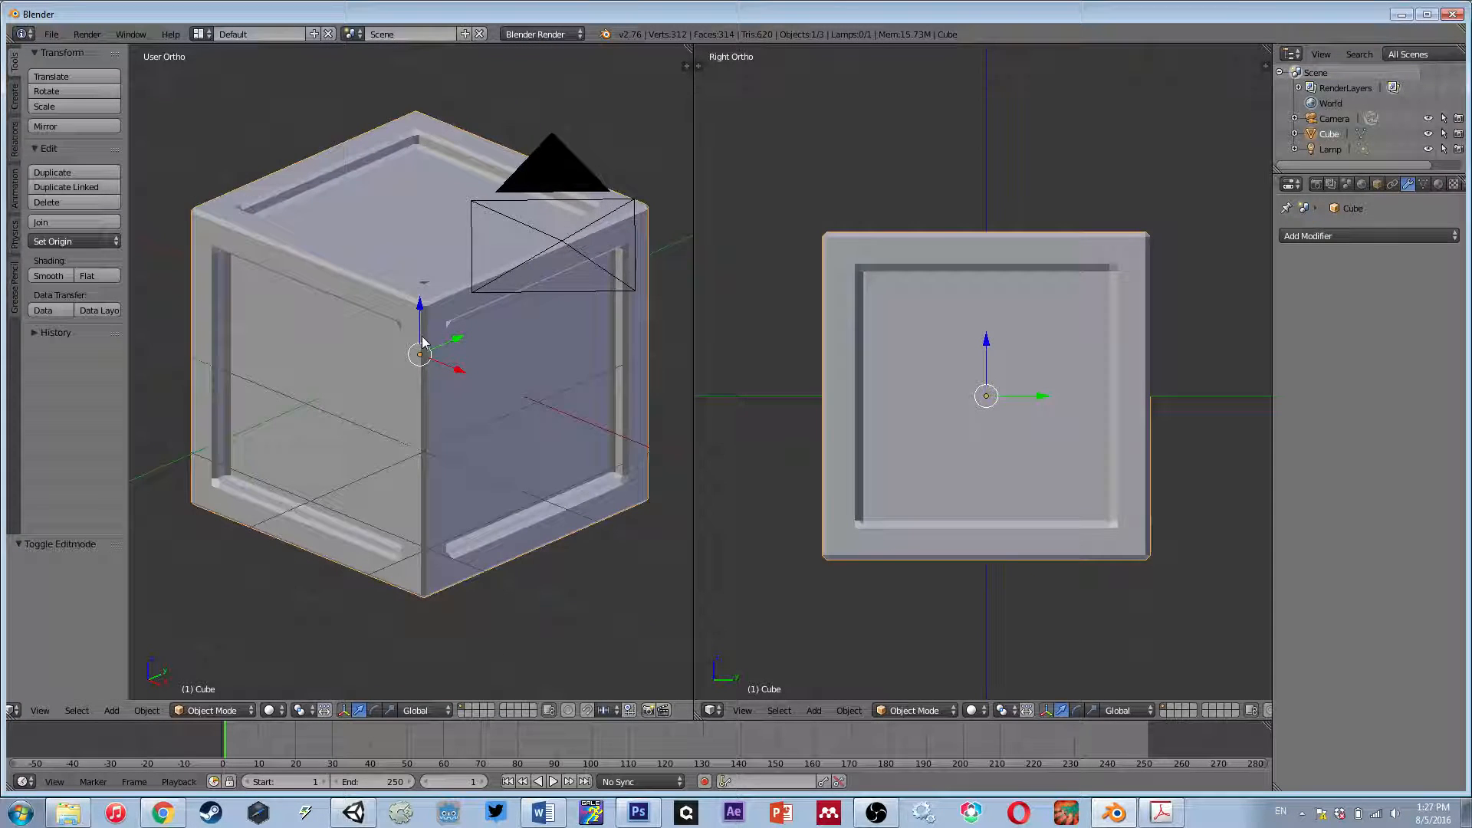
# - In Edit Mode, clear the selection and select the crate's front, top and right recessed panel faces together
pyautogui.press('Tab')
pyautogui.rightClick(375, 443)
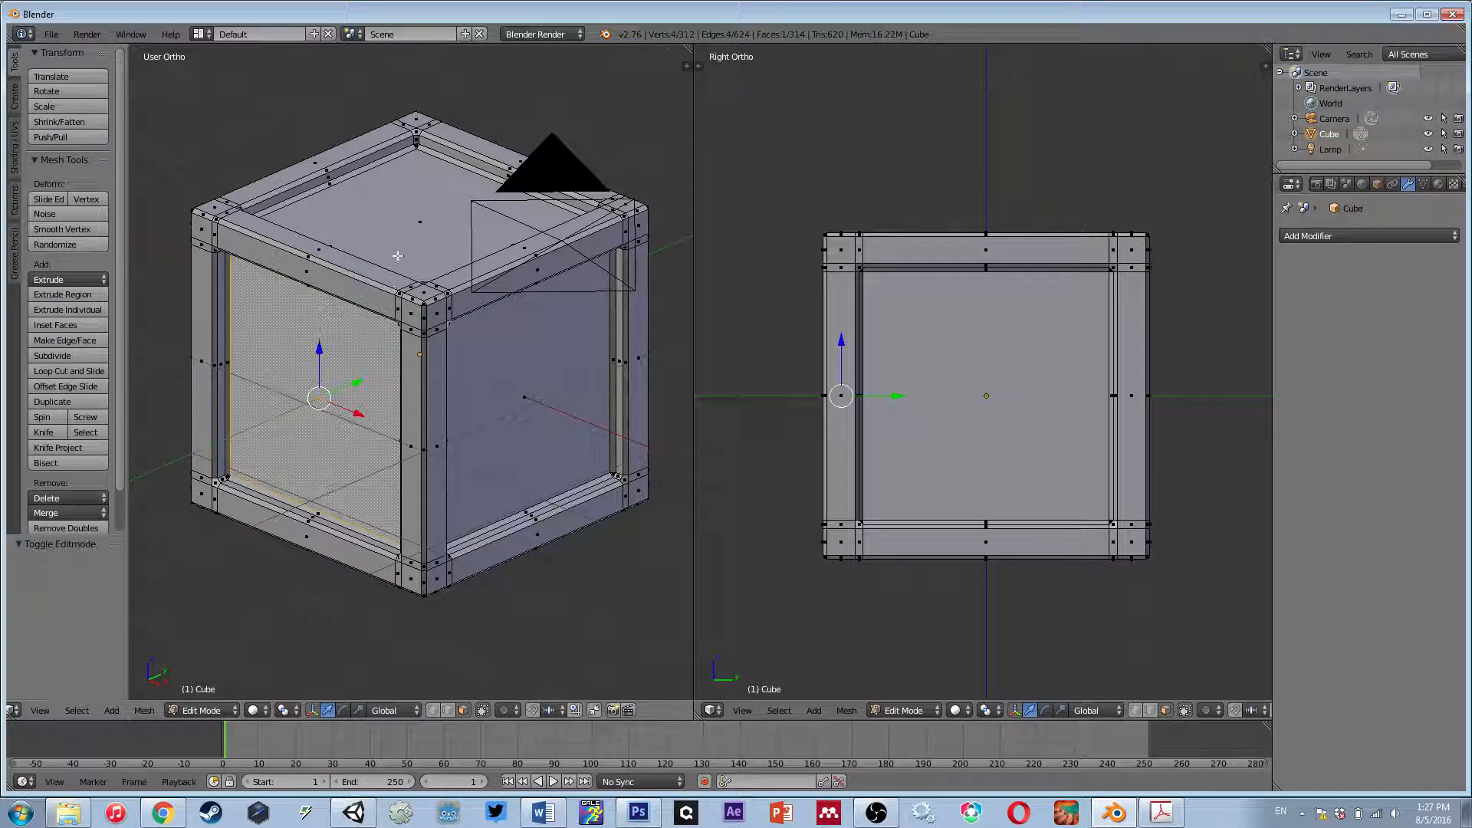
pyautogui.press('a')
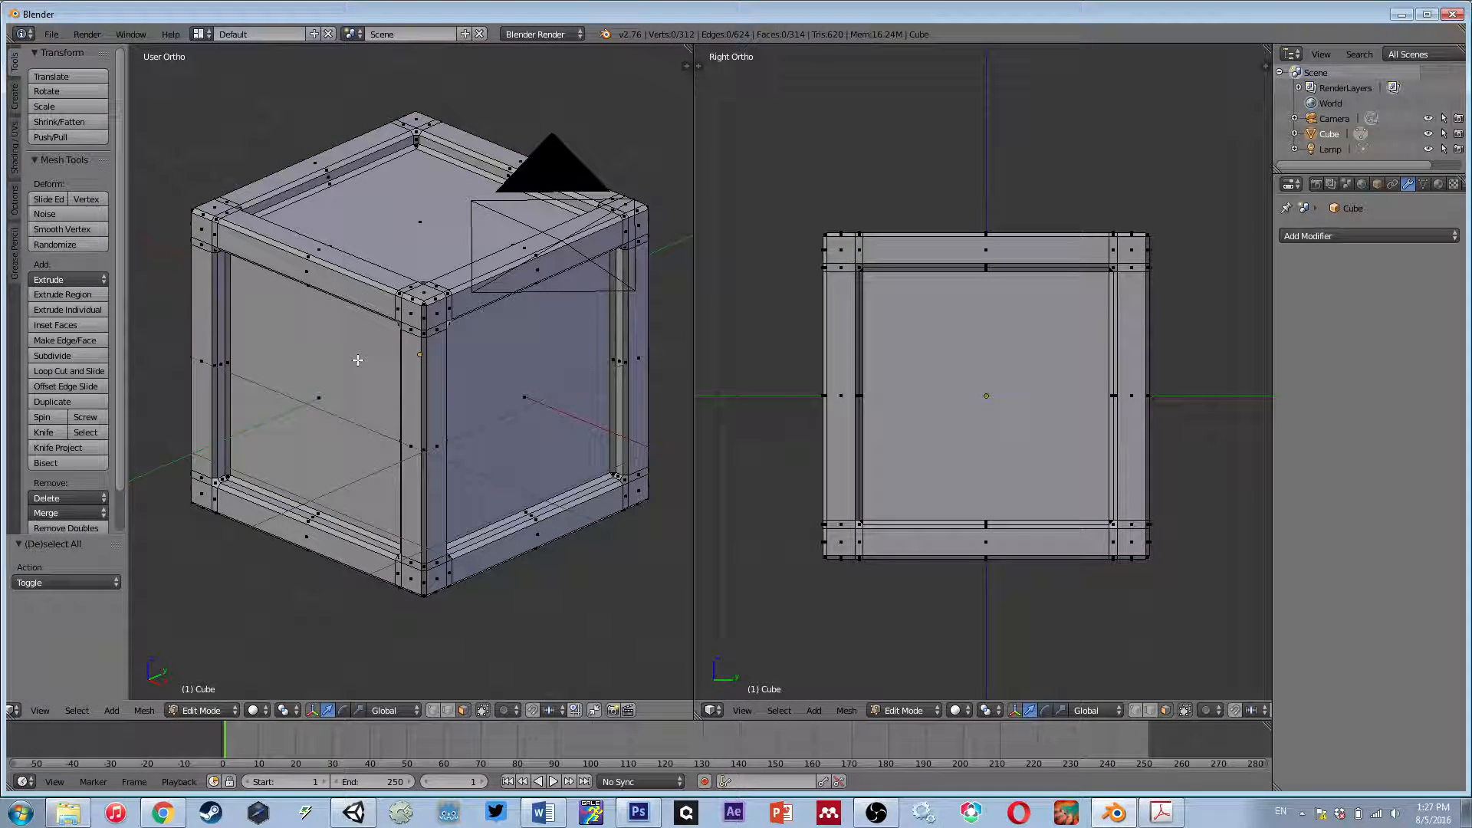
pyautogui.rightClick(317, 399)
pyautogui.keyDown('shift'); pyautogui.rightClick(420, 215); pyautogui.keyUp('shift')
pyautogui.keyDown('shift'); pyautogui.rightClick(509, 394); pyautogui.keyUp('shift')
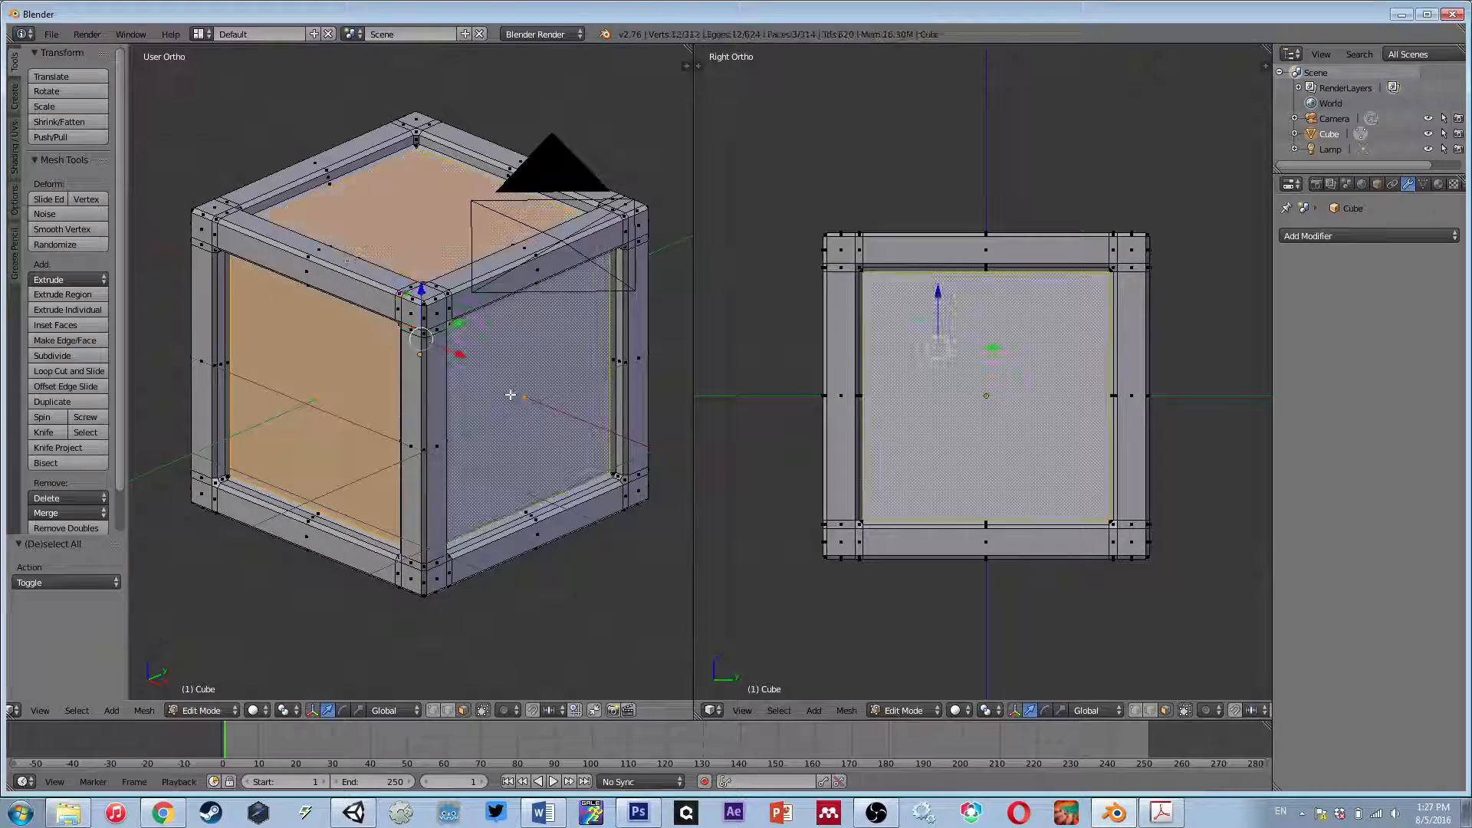
# - Add the crate's three remaining panel faces on the hidden sides, including the bottom, to the selection
pyautogui.moveTo(536, 431); pyautogui.dragTo(481, 244, button='middle')
pyautogui.keyDown('shift'); pyautogui.rightClick(447, 444); pyautogui.keyUp('shift')
pyautogui.moveTo(447, 444); pyautogui.dragTo(299, 452, button='middle')
pyautogui.keyDown('shift'); pyautogui.rightClick(446, 242); pyautogui.keyUp('shift')
pyautogui.moveTo(447, 241); pyautogui.dragTo(399, 353, button='middle')
pyautogui.keyDown('shift'); pyautogui.rightClick(230, 375); pyautogui.keyUp('shift')
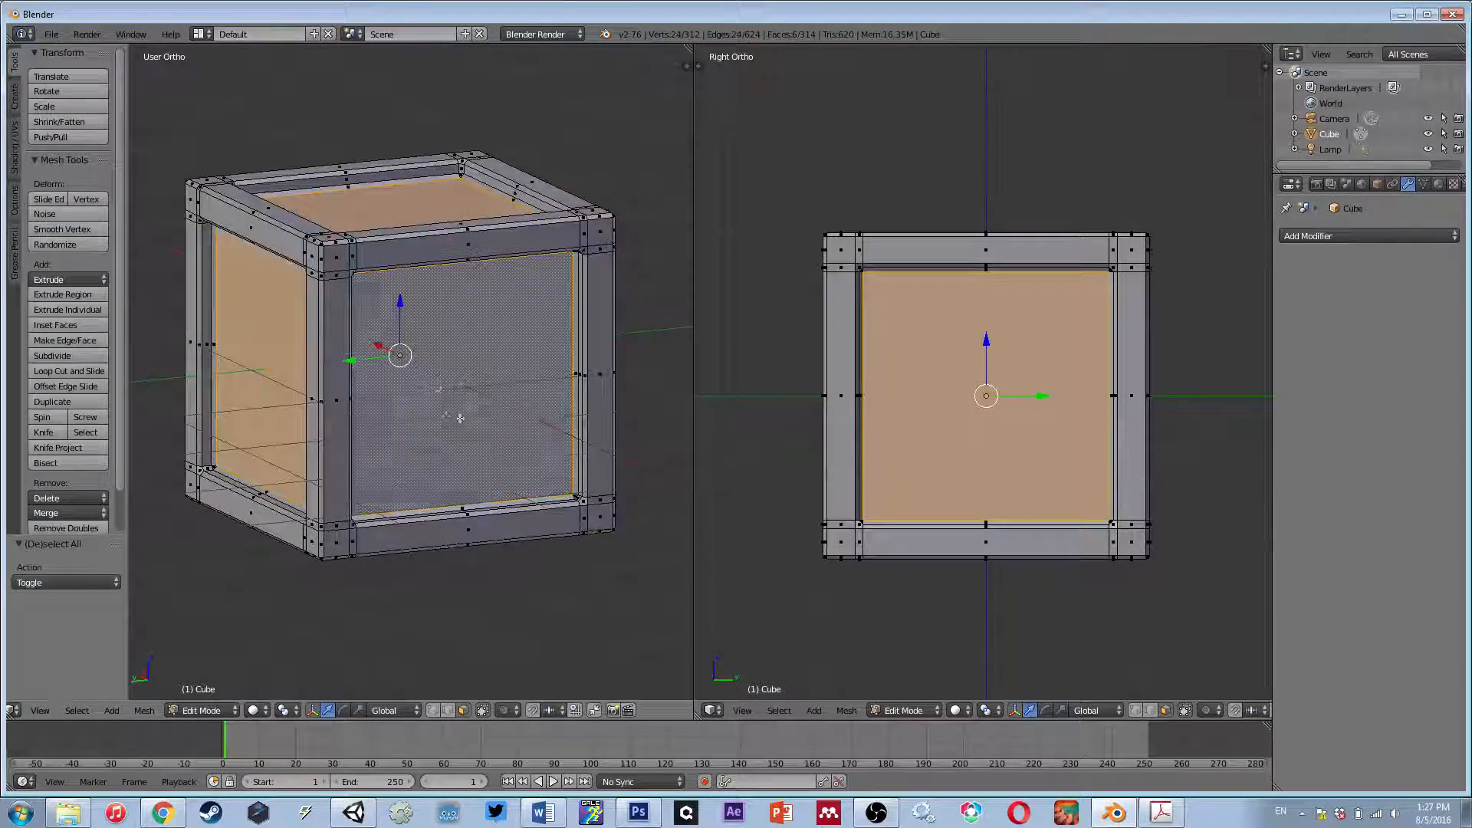
pyautogui.moveTo(230, 376); pyautogui.dragTo(154, 493, button='middle')
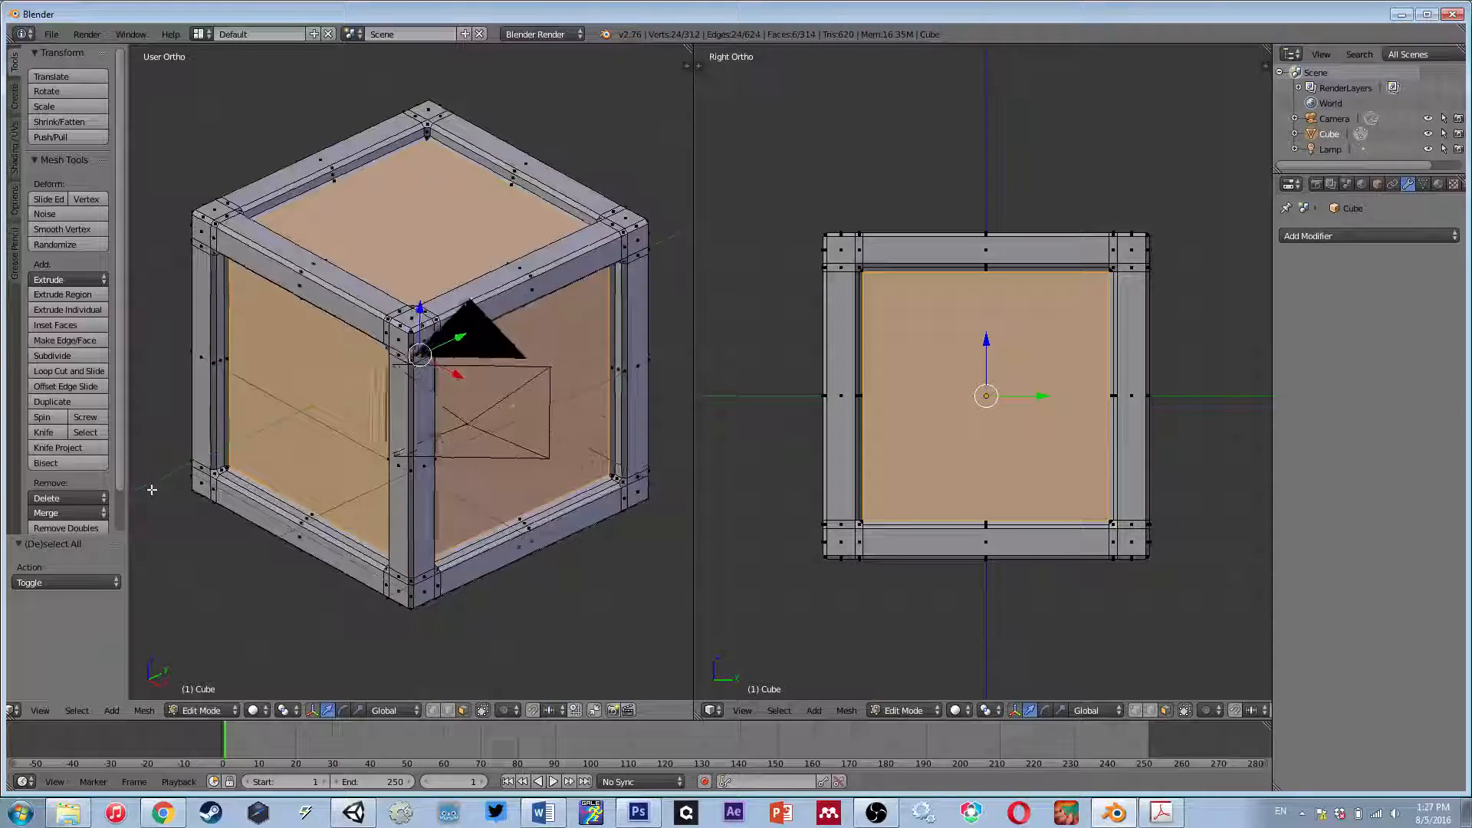
# - Invert the selection so the frame and bevel faces are selected instead of the six panels
pyautogui.moveTo(91, 714); pyautogui.dragTo(269, 713, button='middle')
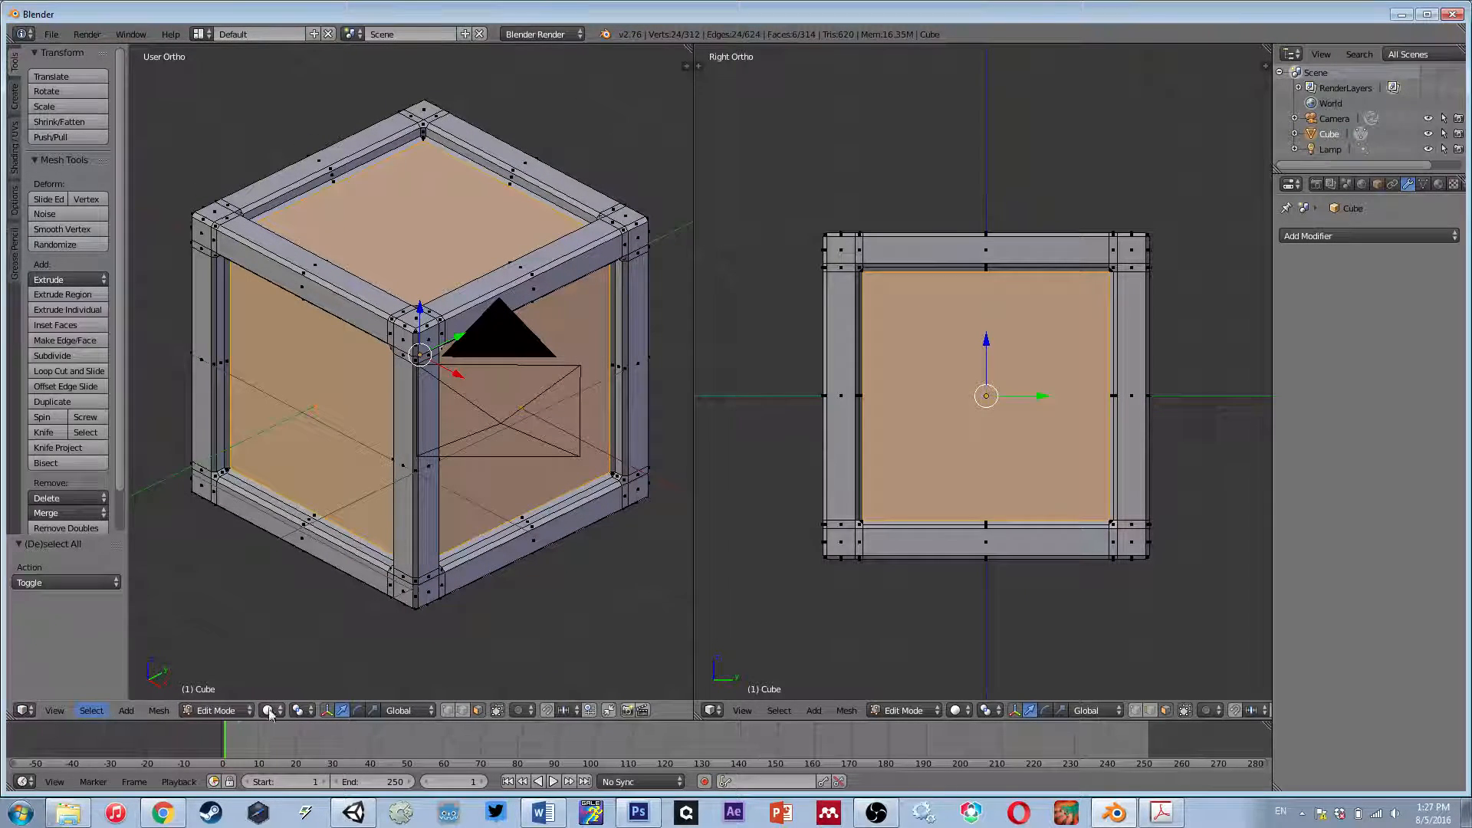
pyautogui.click(87, 713)
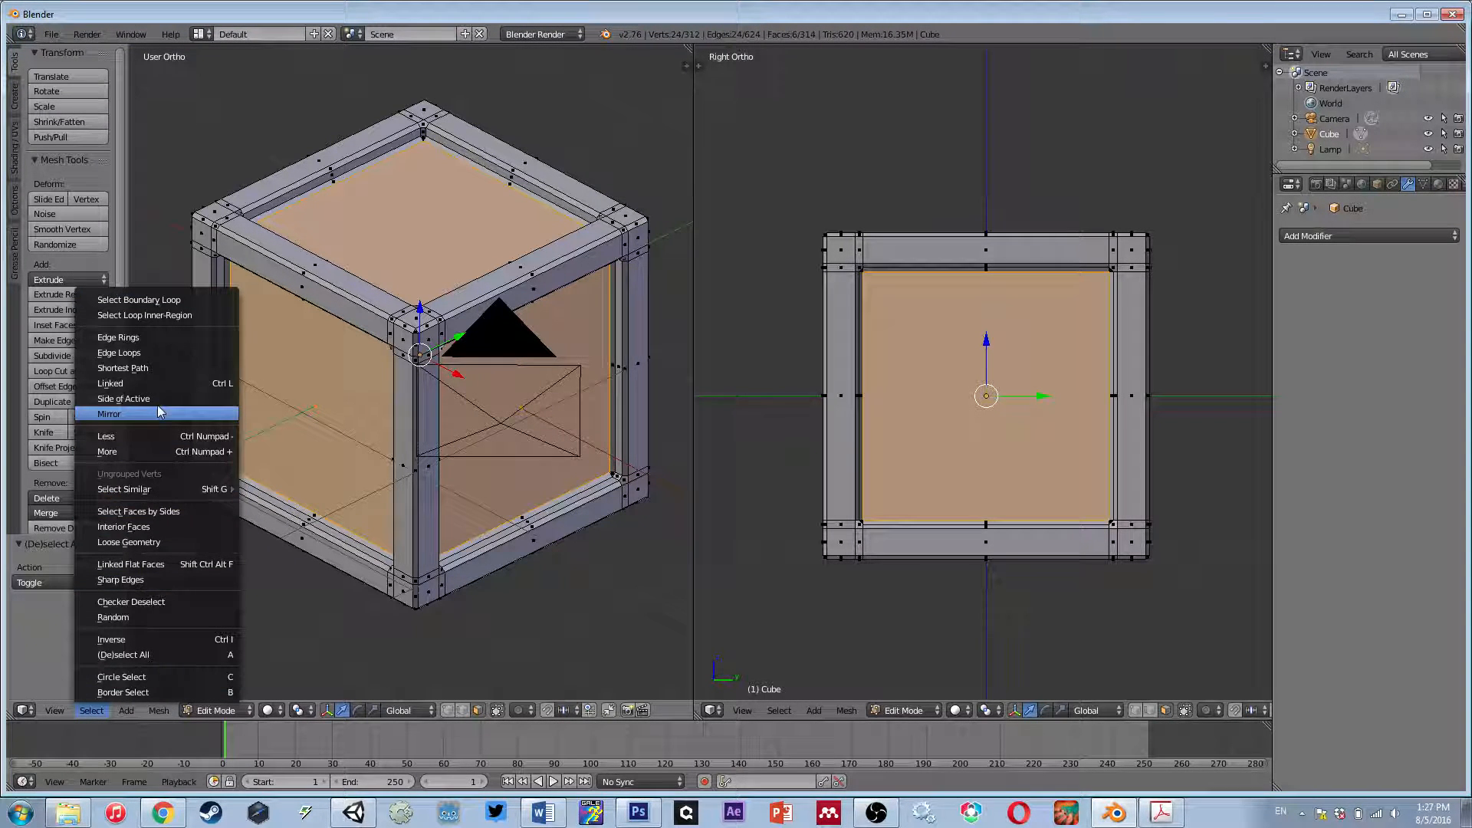
pyautogui.click(228, 646)
pyautogui.moveTo(430, 361); pyautogui.dragTo(375, 287, button='middle')
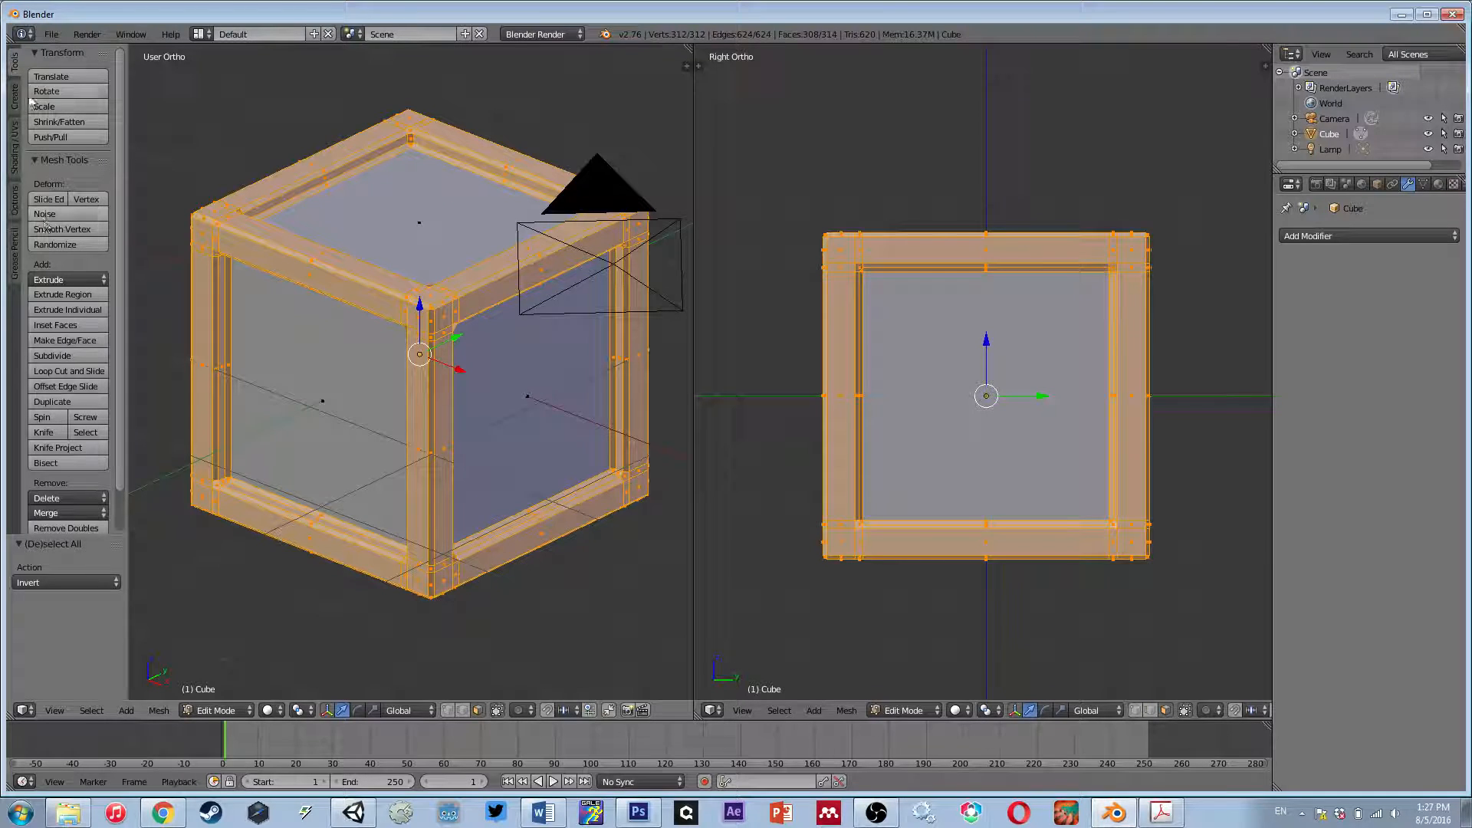
# - Apply smooth shading to the selected frame faces, clear the selection and return to Object Mode
pyautogui.click(14, 145)
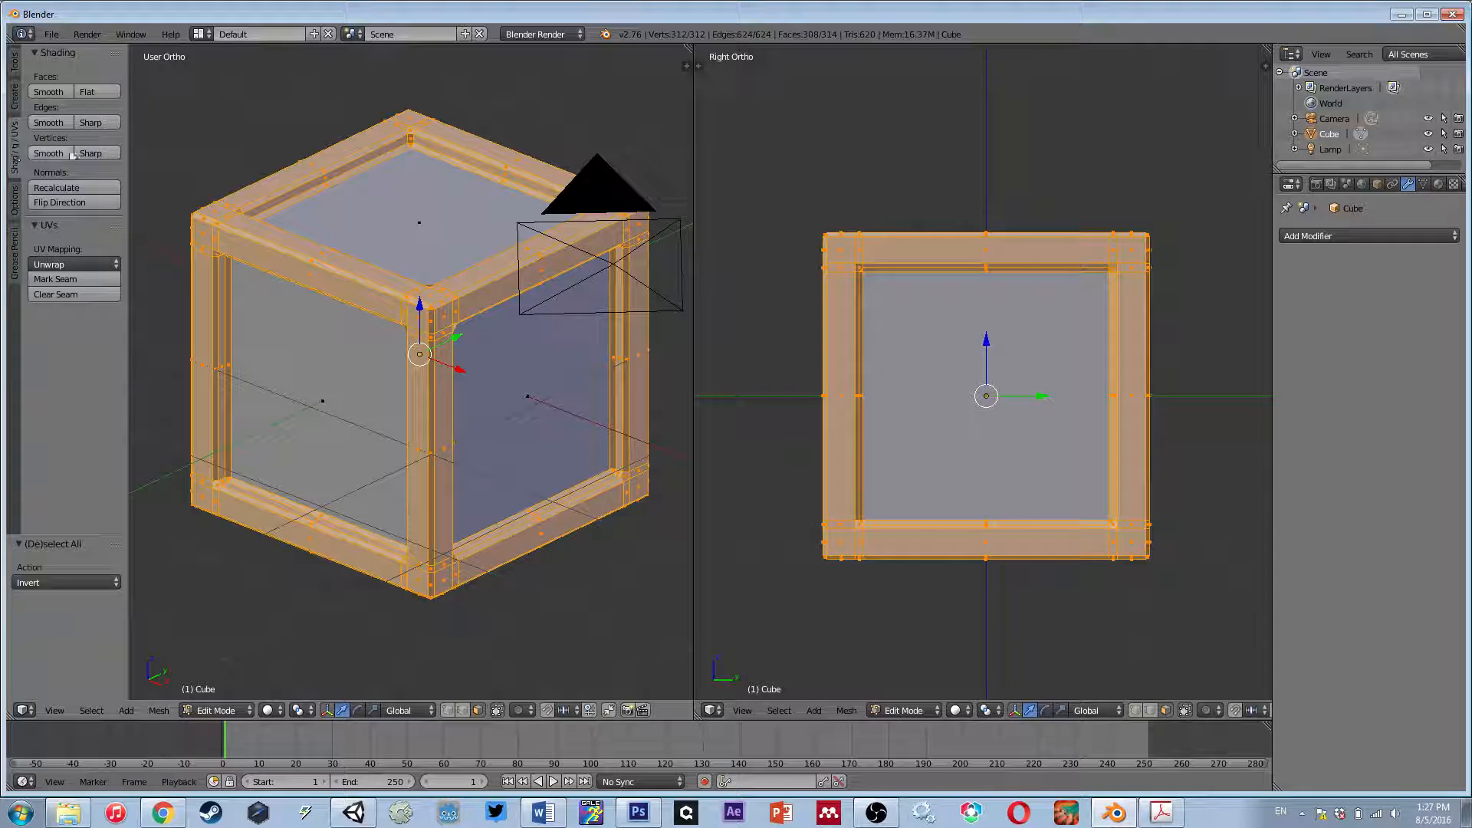
pyautogui.click(49, 93)
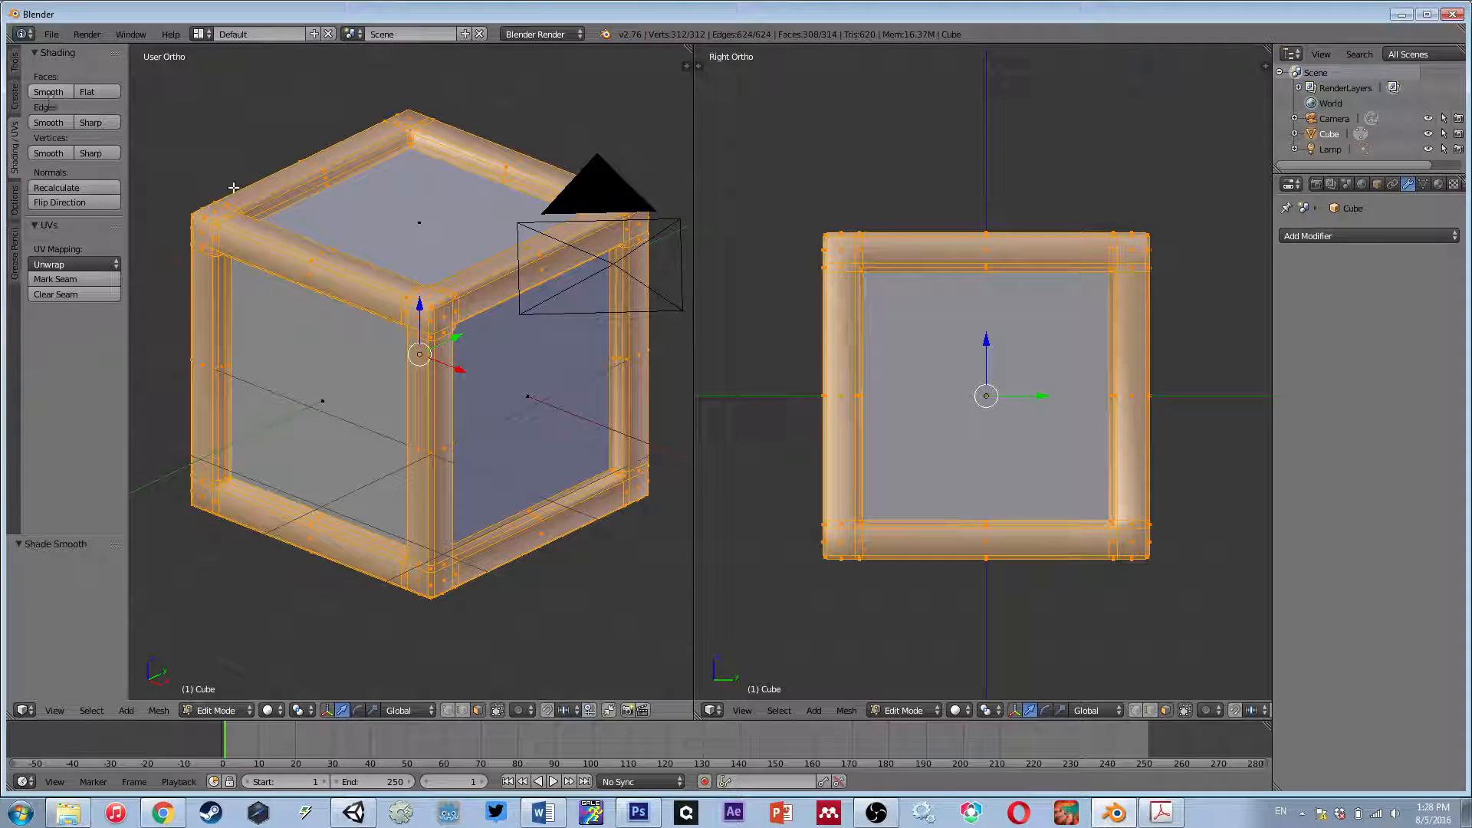
pyautogui.press('a')
pyautogui.press('Tab')
# - Inspect the crate's smooth-shaded frame from several angles, compare it with the finished crate in Unity, and return to Blender
pyautogui.moveTo(378, 322)
pyautogui.mouseDown(button='middle')
pyautogui.moveTo(557, 391)
pyautogui.moveTo(615, 351)
pyautogui.moveTo(427, 304)
pyautogui.moveTo(322, 378)
pyautogui.moveTo(453, 444)
pyautogui.moveTo(485, 357)
pyautogui.moveTo(429, 439)
pyautogui.moveTo(473, 391)
pyautogui.moveTo(459, 357)
pyautogui.moveTo(502, 377)
pyautogui.moveTo(445, 404)
pyautogui.moveTo(426, 345)
pyautogui.moveTo(542, 338)
pyautogui.moveTo(463, 329)
pyautogui.moveTo(459, 272)
pyautogui.moveTo(371, 279)
pyautogui.moveTo(347, 357)
pyautogui.mouseUp(button='middle')
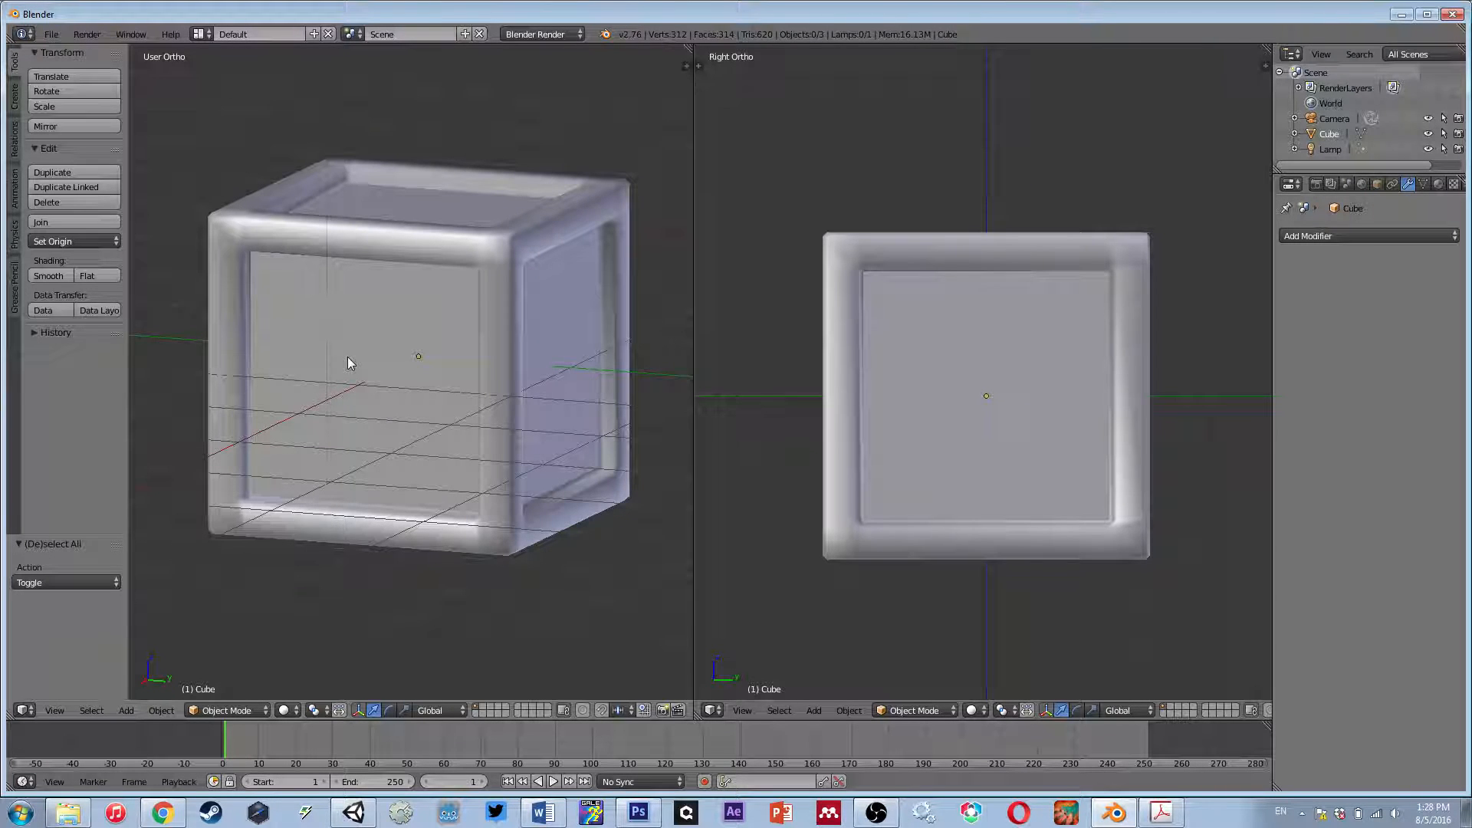
pyautogui.moveTo(348, 356); pyautogui.dragTo(473, 378, button='middle')
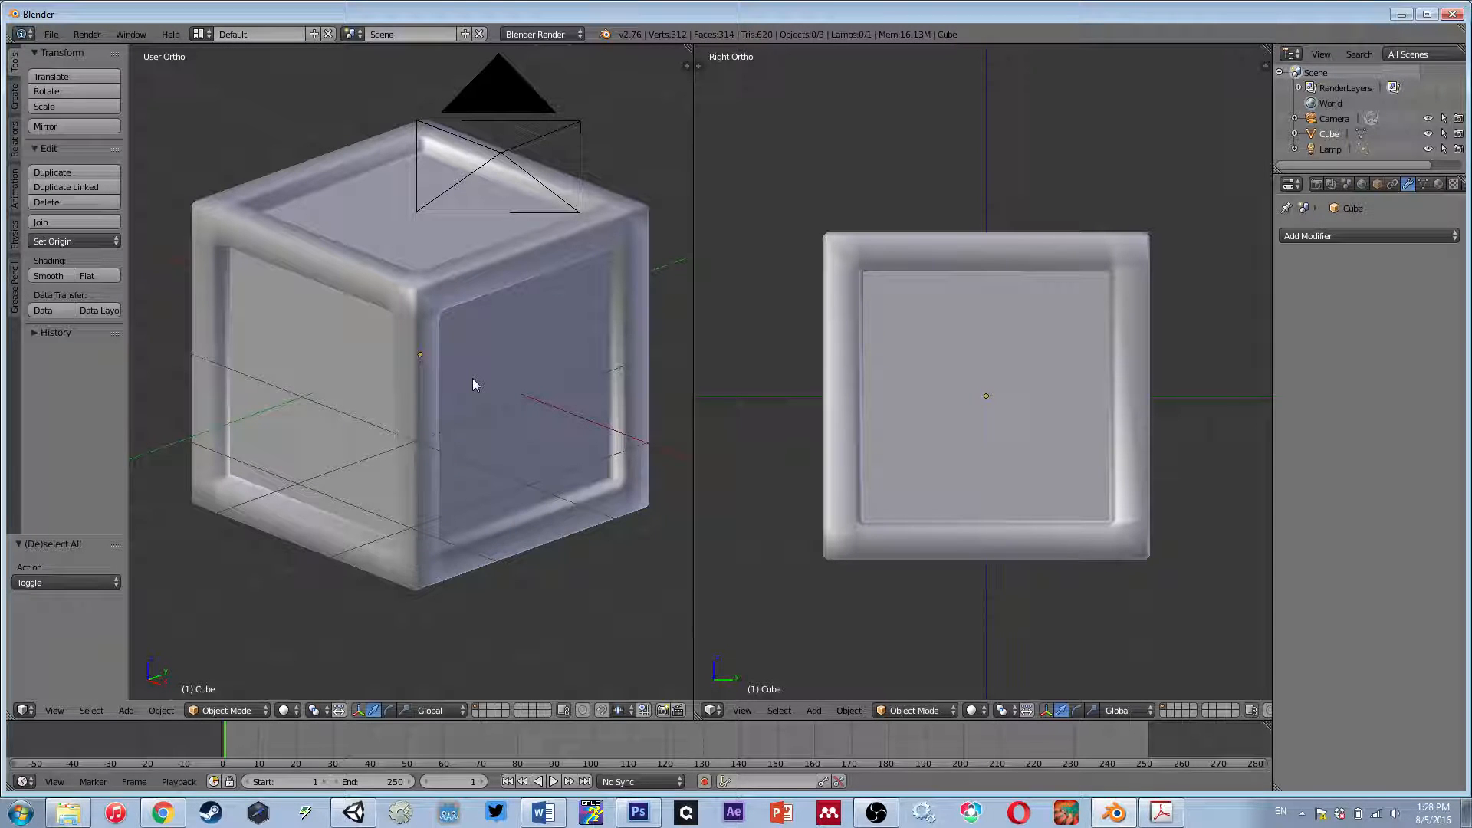
pyautogui.scroll(1, 331, 570)
pyautogui.scroll(-2, 481, 532)
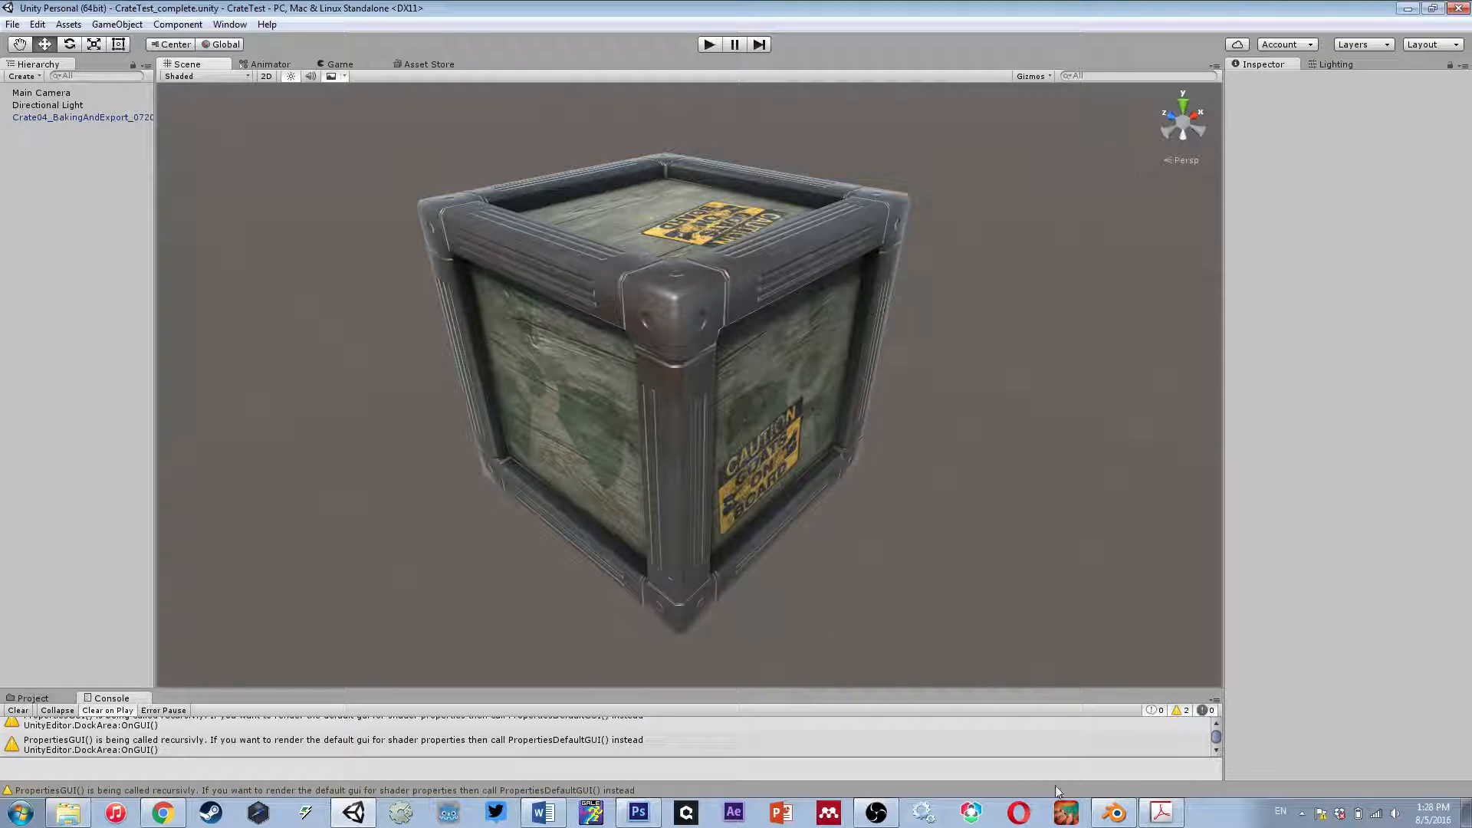
pyautogui.click(1114, 812)
pyautogui.scroll(2, 425, 347)
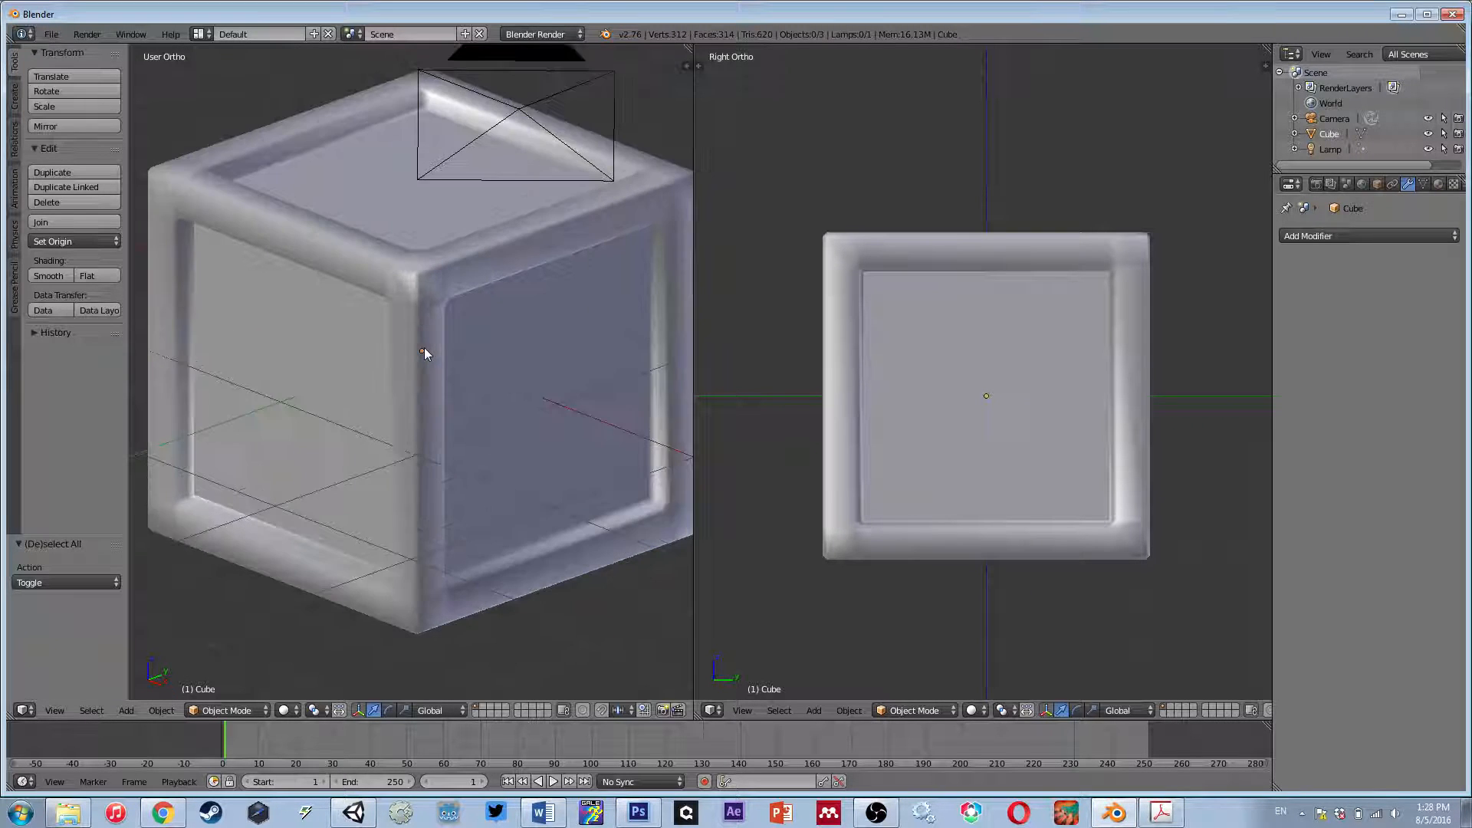
pyautogui.scroll(-1, 424, 347)
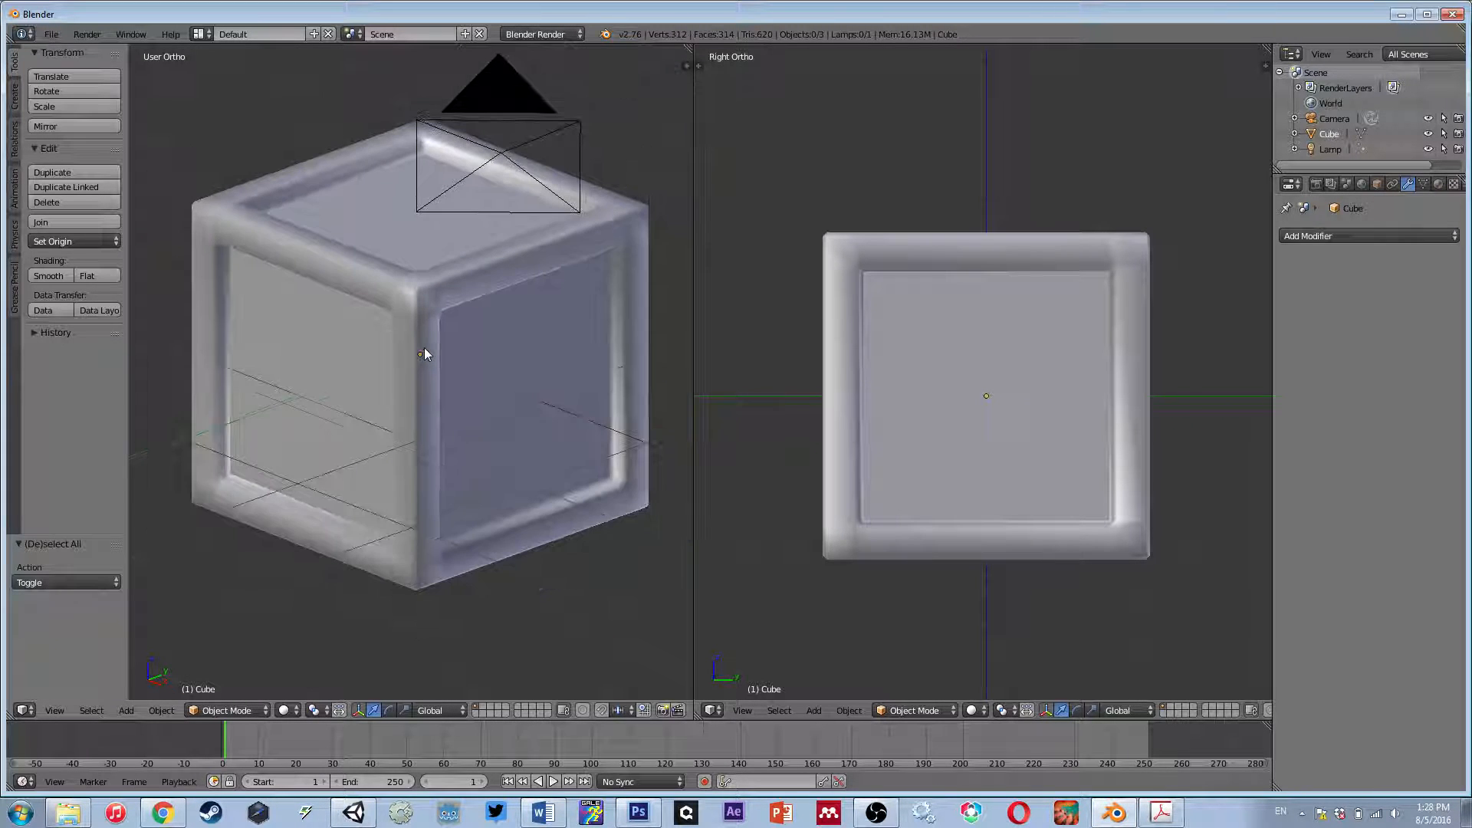
# - Re-enter Edit Mode on the crate, select the front panel face and focus on its lower-left corner
pyautogui.rightClick(348, 374)
pyautogui.press('Tab')
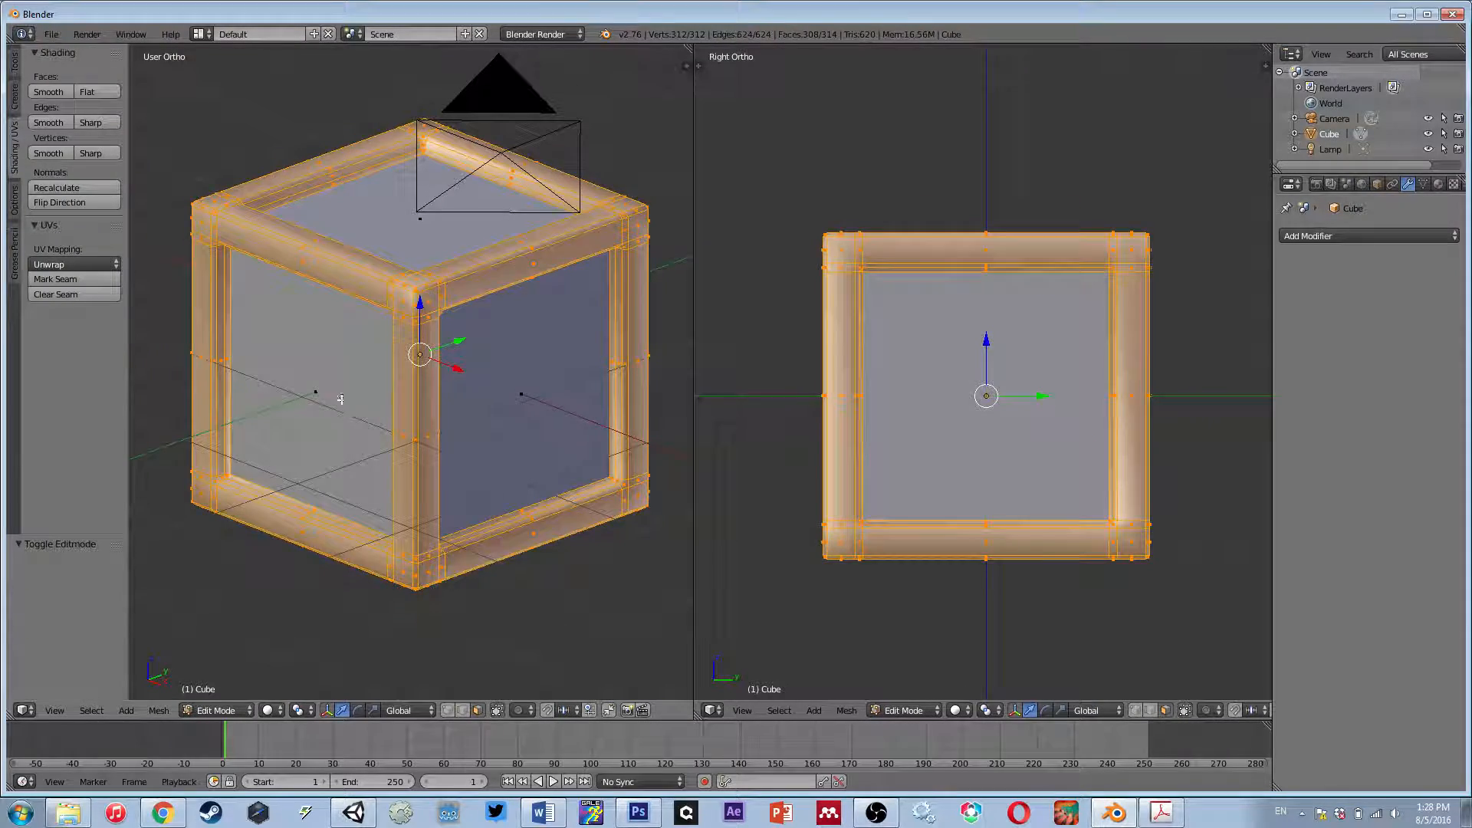
pyautogui.rightClick(340, 399)
pyautogui.scroll(8, 374, 356)
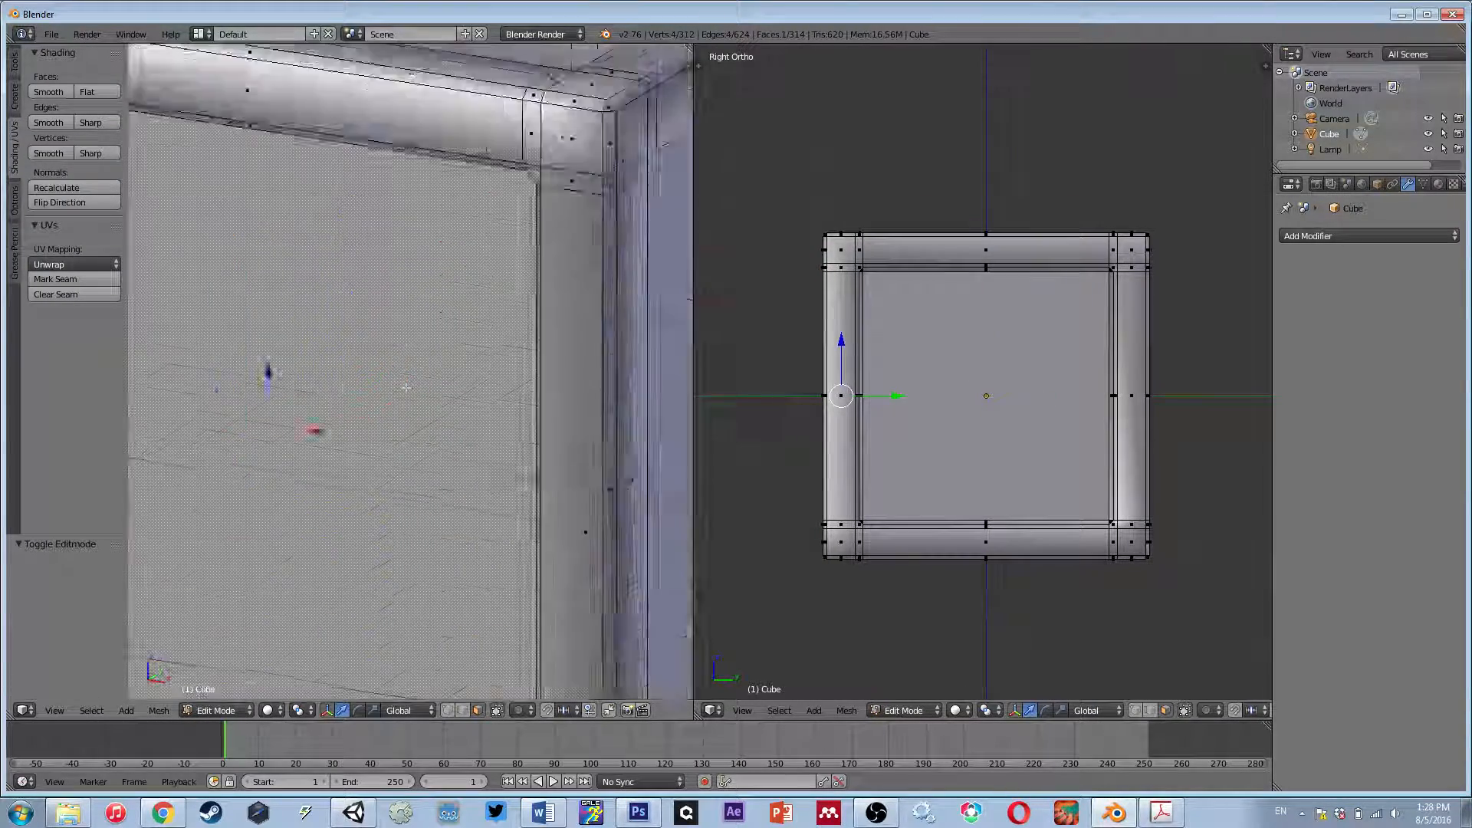
pyautogui.moveTo(465, 309); pyautogui.dragTo(429, 323, button='middle')
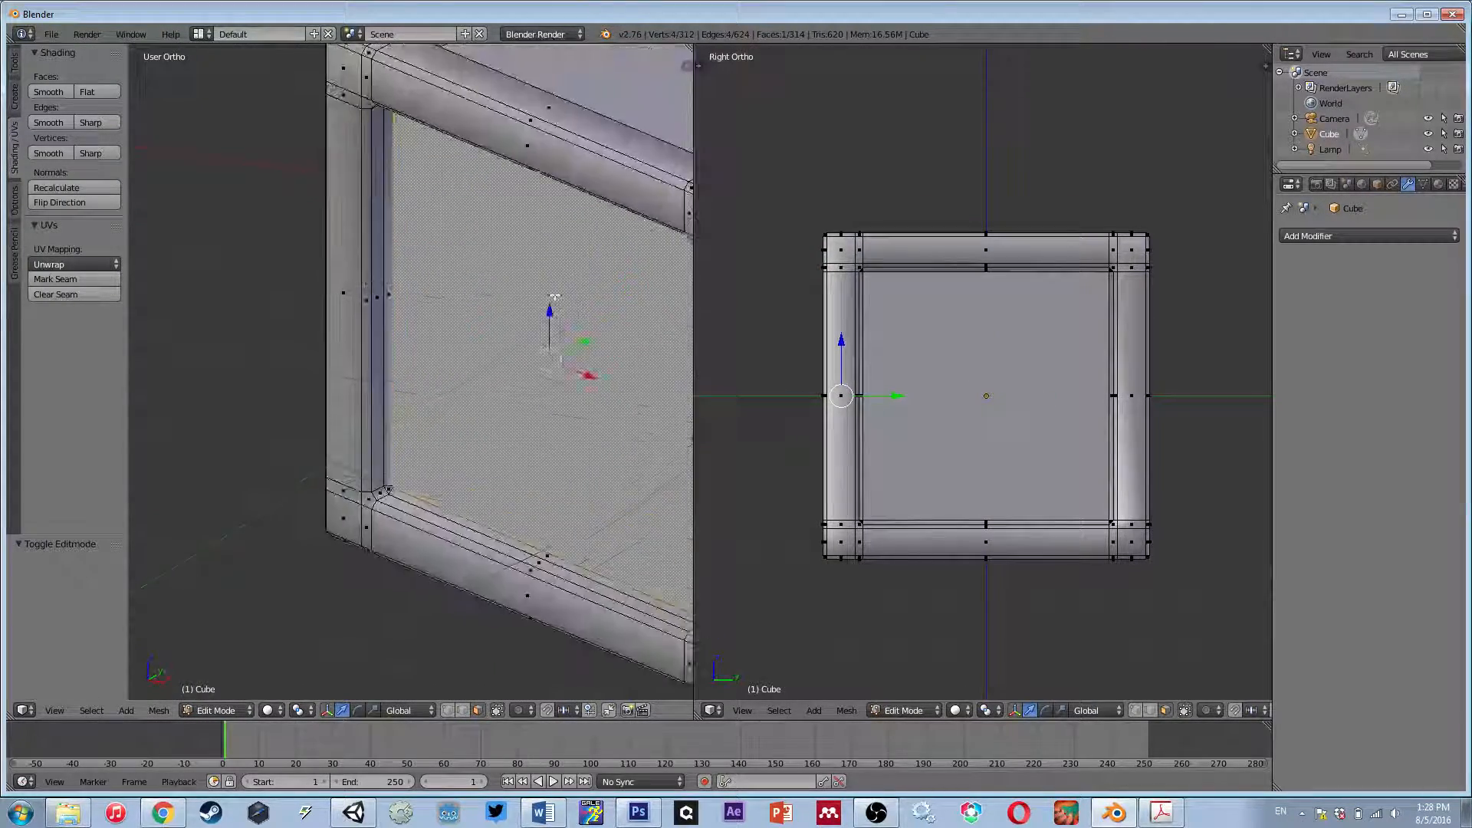
pyautogui.scroll(4, 425, 325)
pyautogui.scroll(-2, 426, 326)
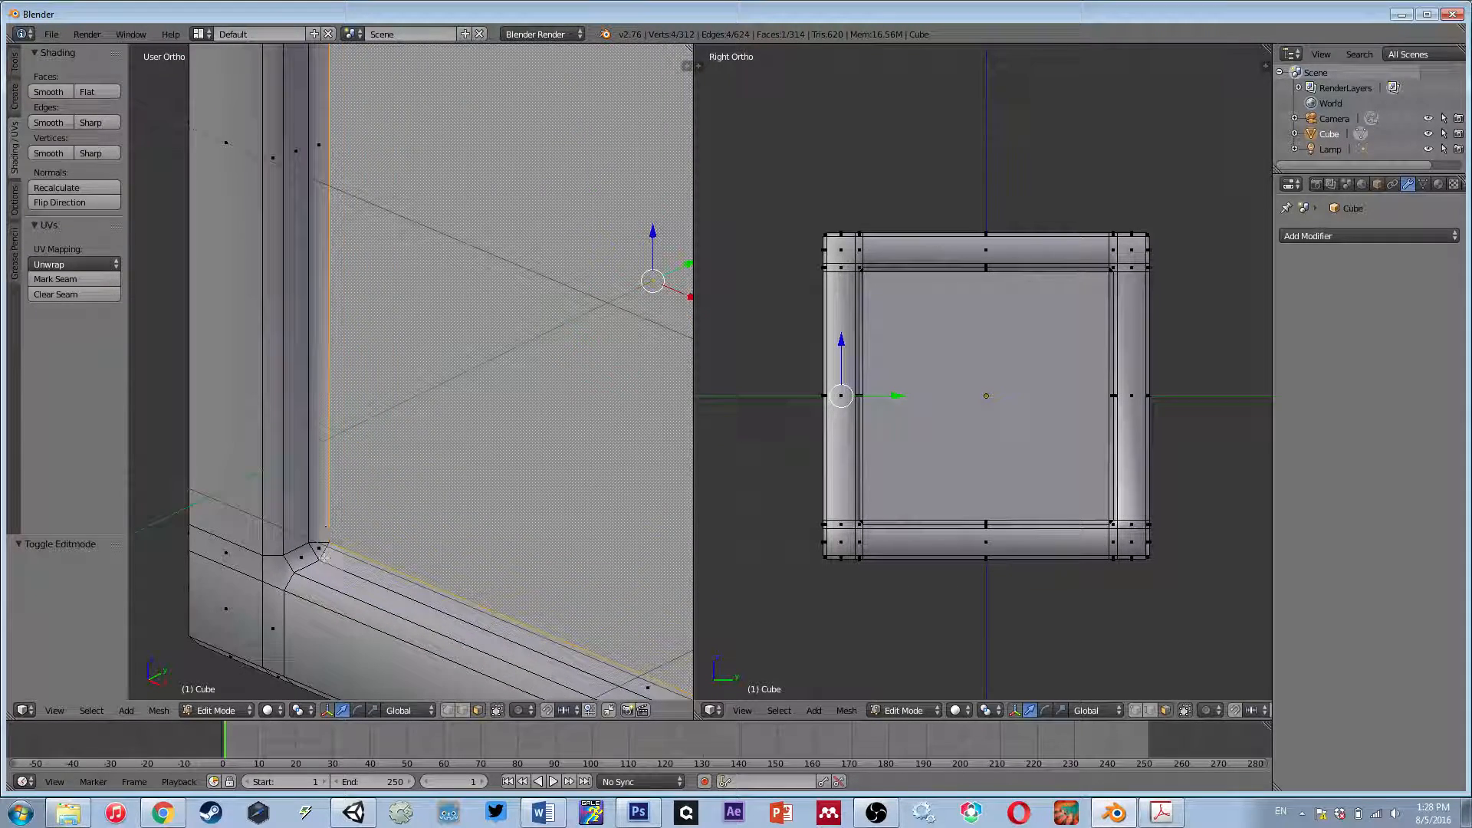
# - Examine the thin bevel faces along the front panel's left and lower edges by selecting them one at a time
pyautogui.rightClick(583, 614)
pyautogui.rightClick(319, 546)
pyautogui.rightClick(320, 545)
pyautogui.rightClick(319, 145)
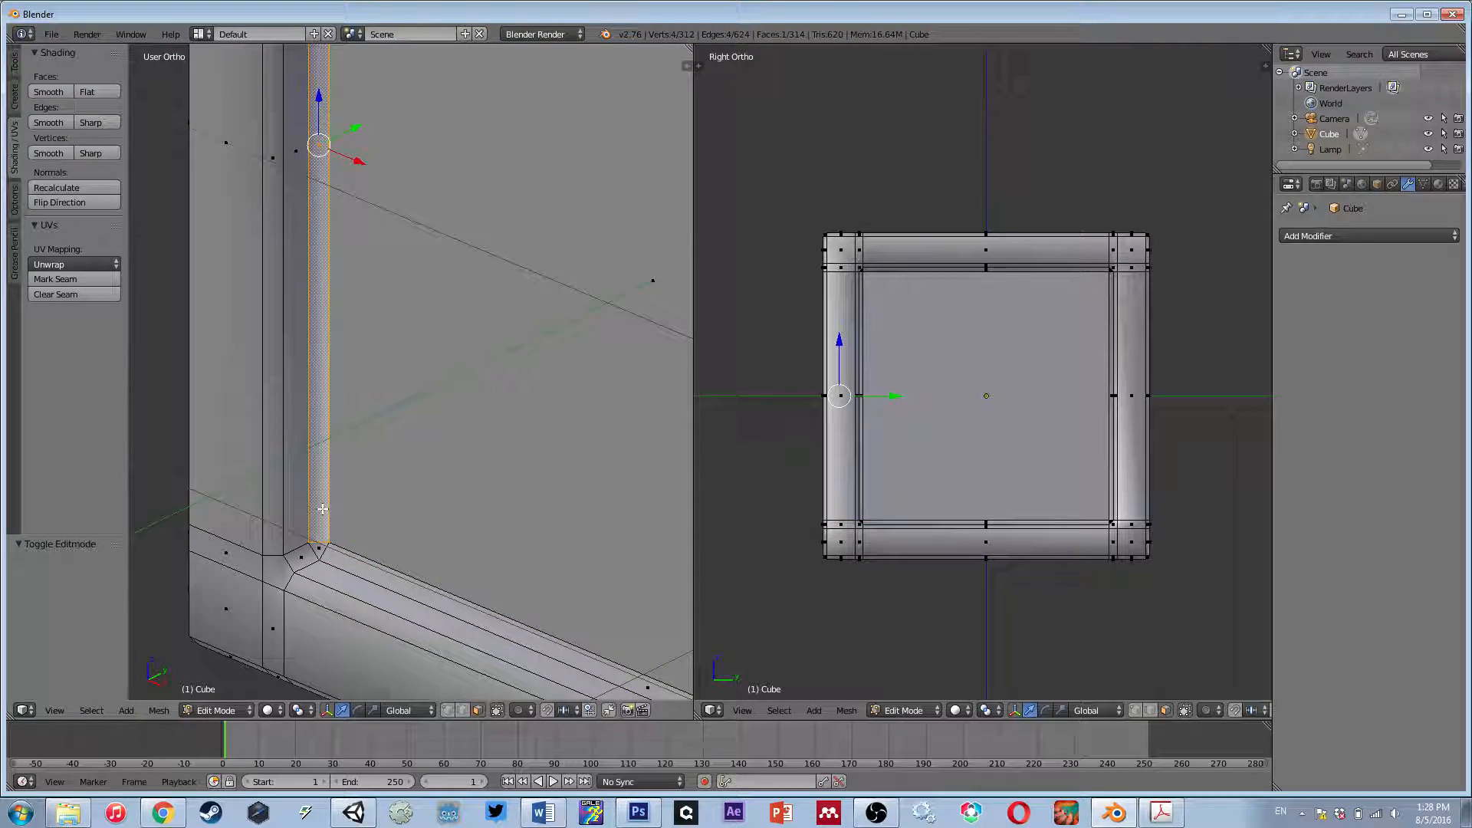
pyautogui.rightClick(647, 688)
pyautogui.rightClick(318, 545)
pyautogui.rightClick(319, 145)
pyautogui.rightClick(648, 688)
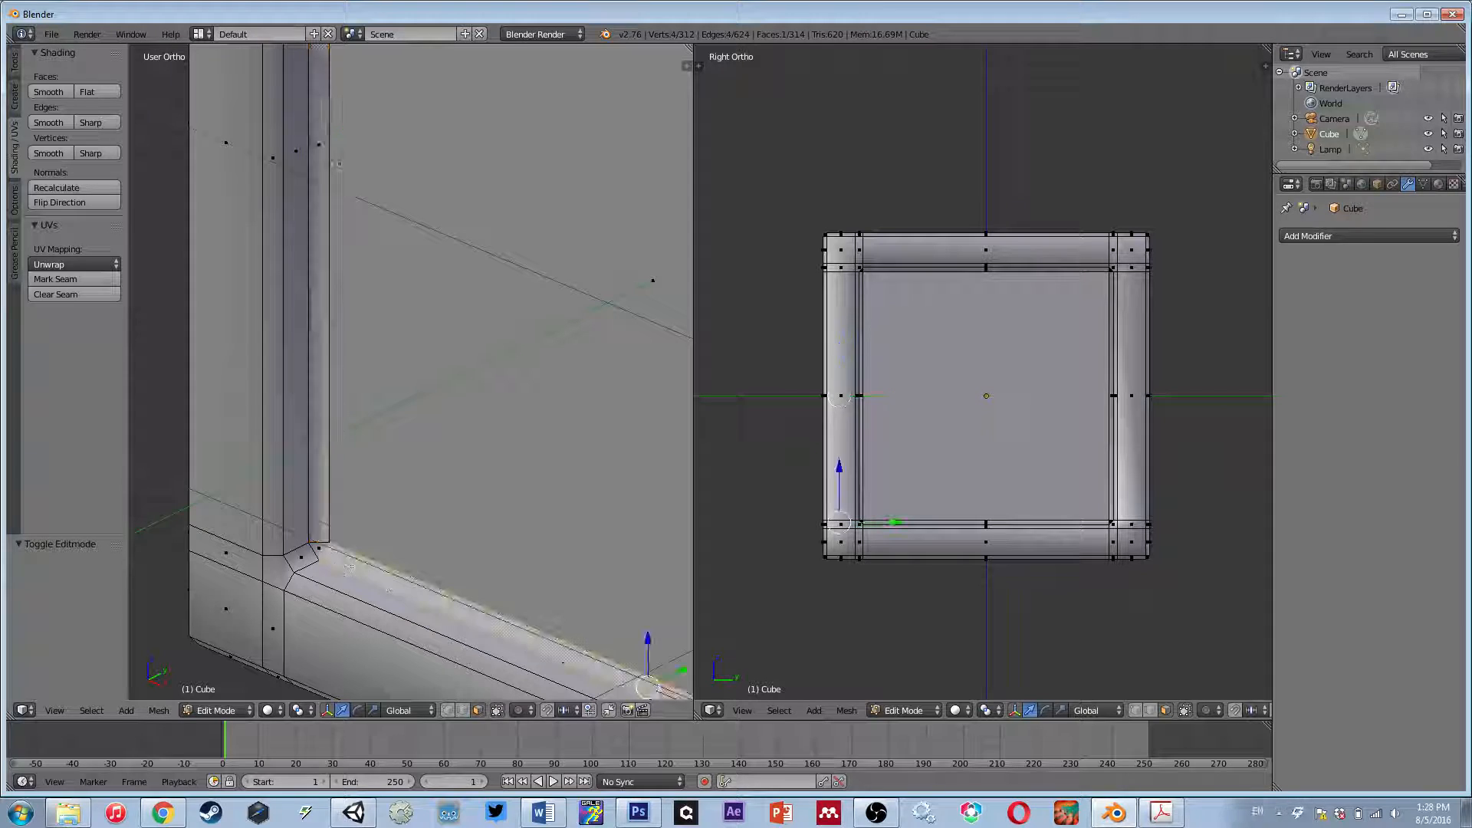
pyautogui.rightClick(322, 546)
pyautogui.rightClick(319, 460)
pyautogui.rightClick(369, 565)
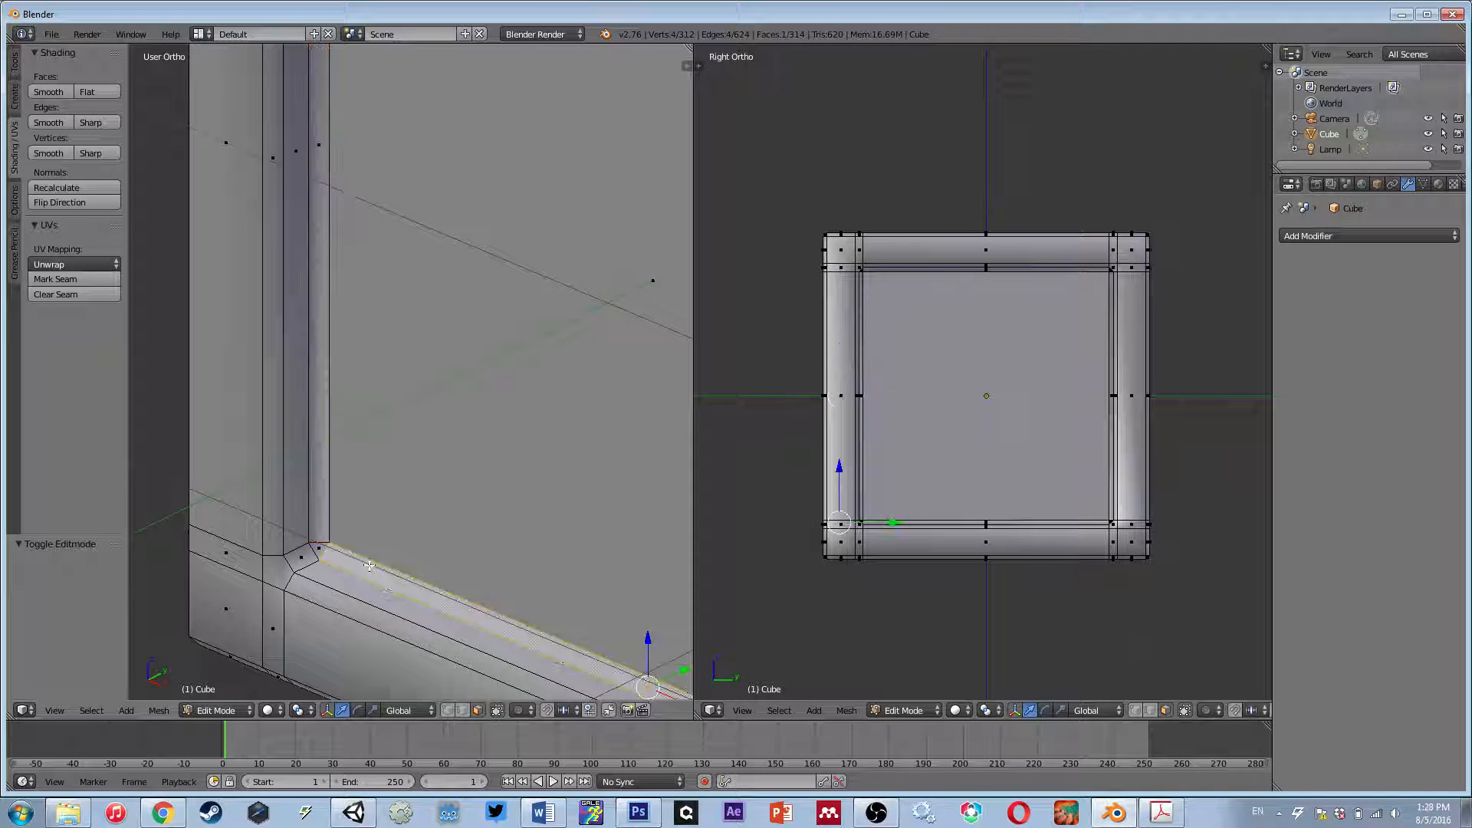
pyautogui.scroll(-6, 422, 460)
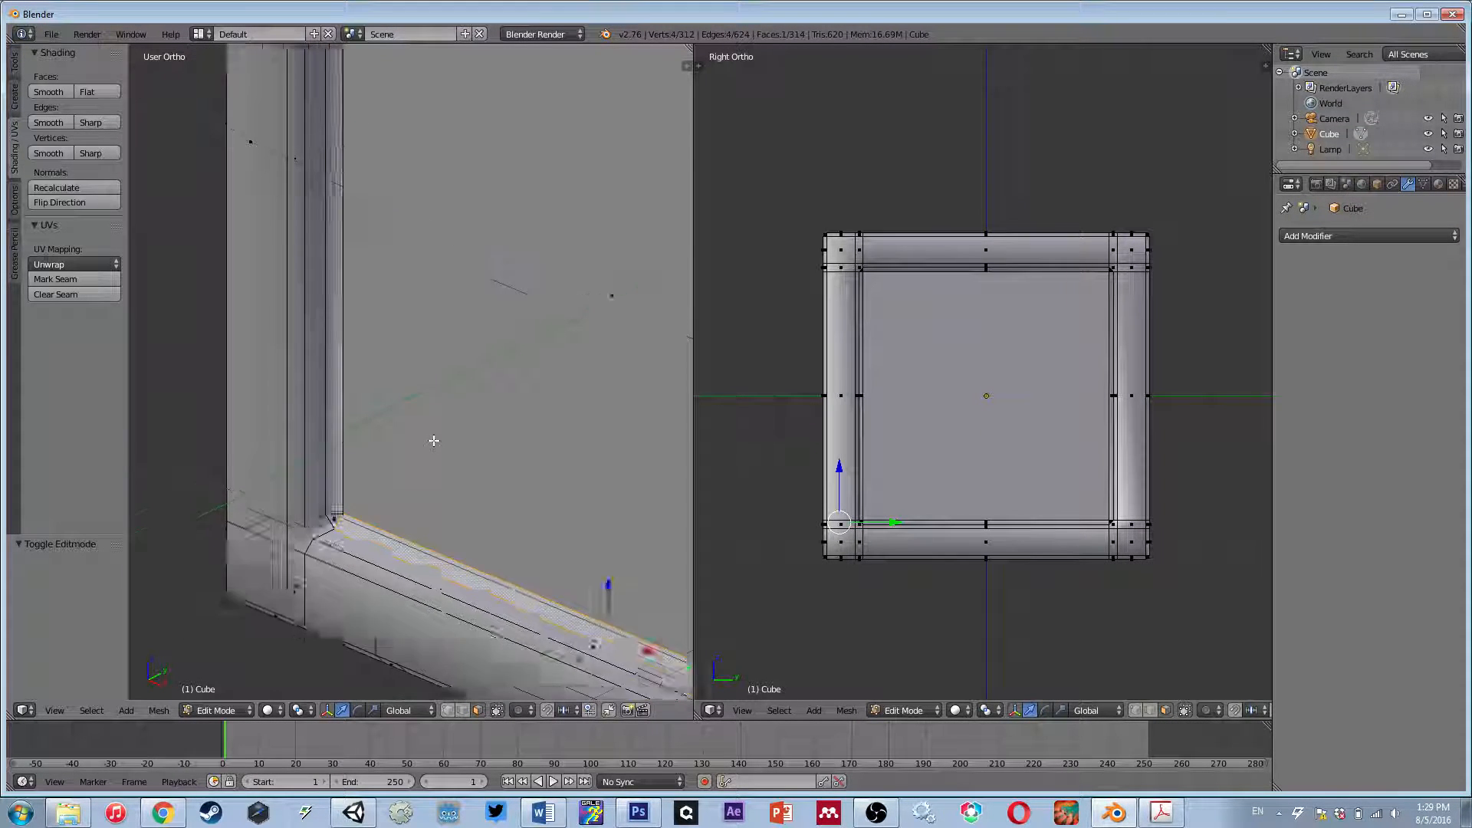
pyautogui.scroll(2, 410, 354)
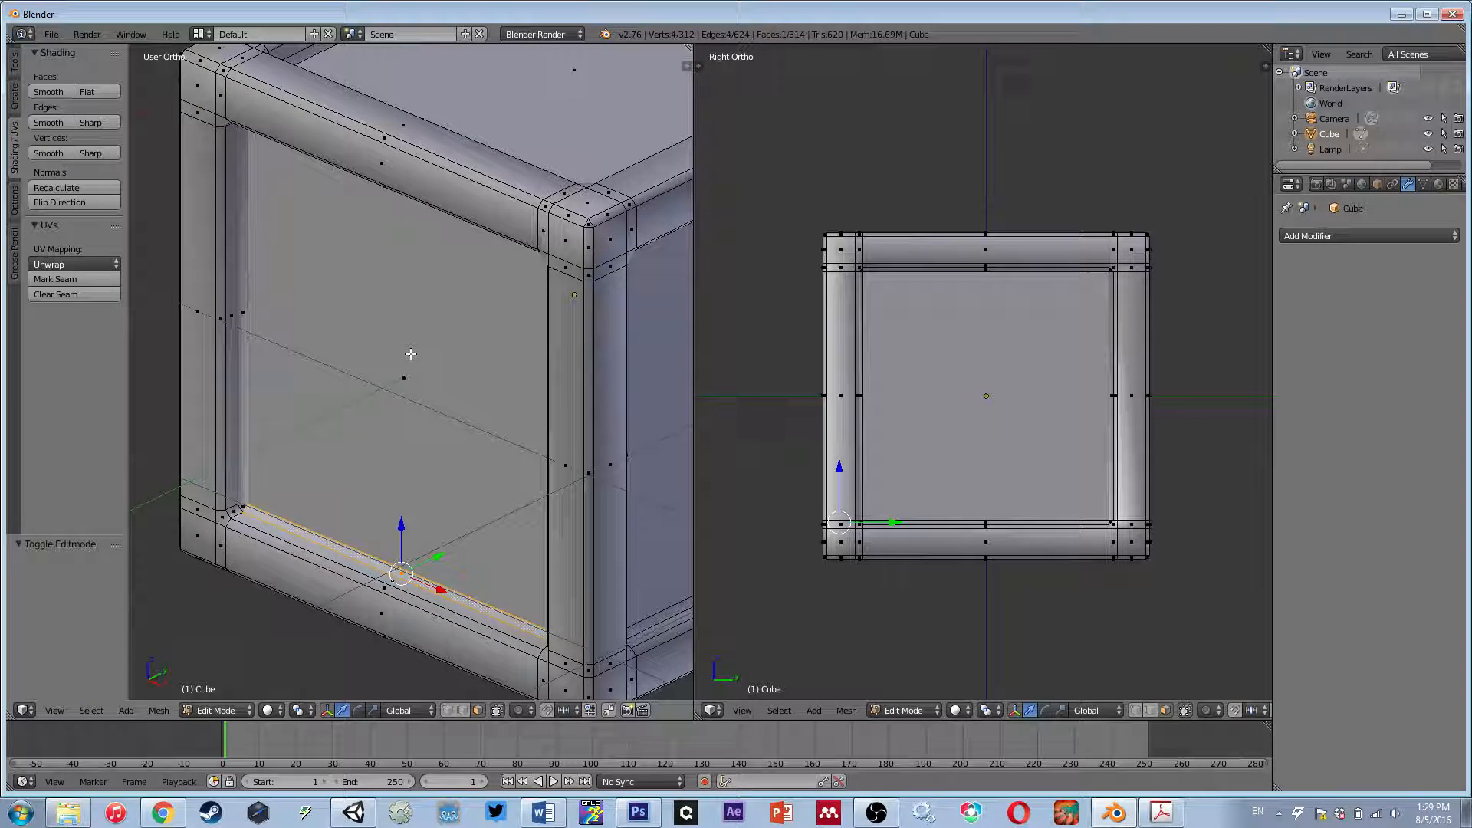
# - Check the vertical bevel strip beside the front panel and the tiny triangular face at its lower-left corner by selecting each
pyautogui.rightClick(241, 320)
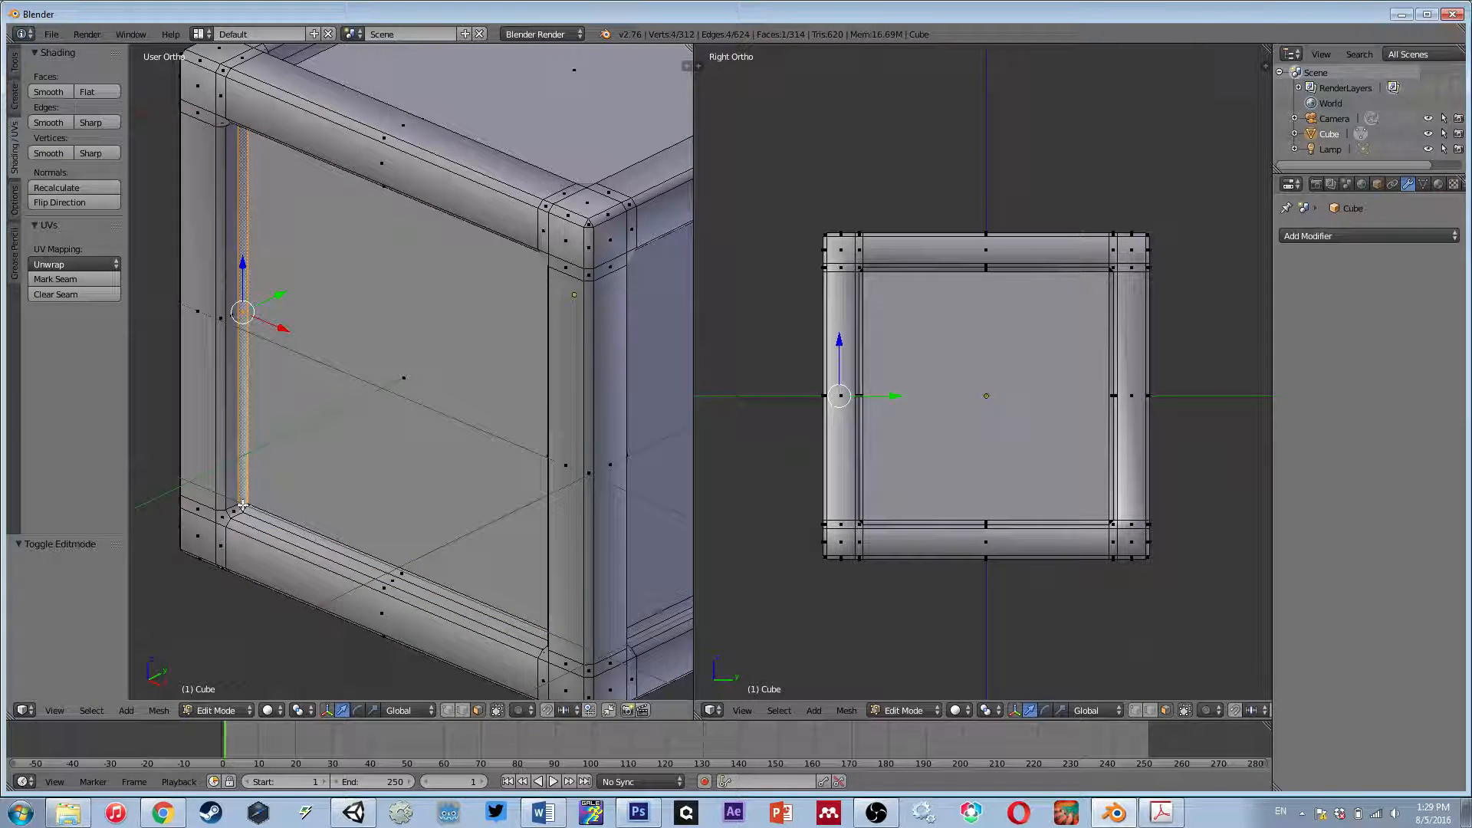
pyautogui.rightClick(242, 506)
pyautogui.rightClick(242, 506)
pyautogui.rightClick(243, 505)
pyautogui.rightClick(242, 506)
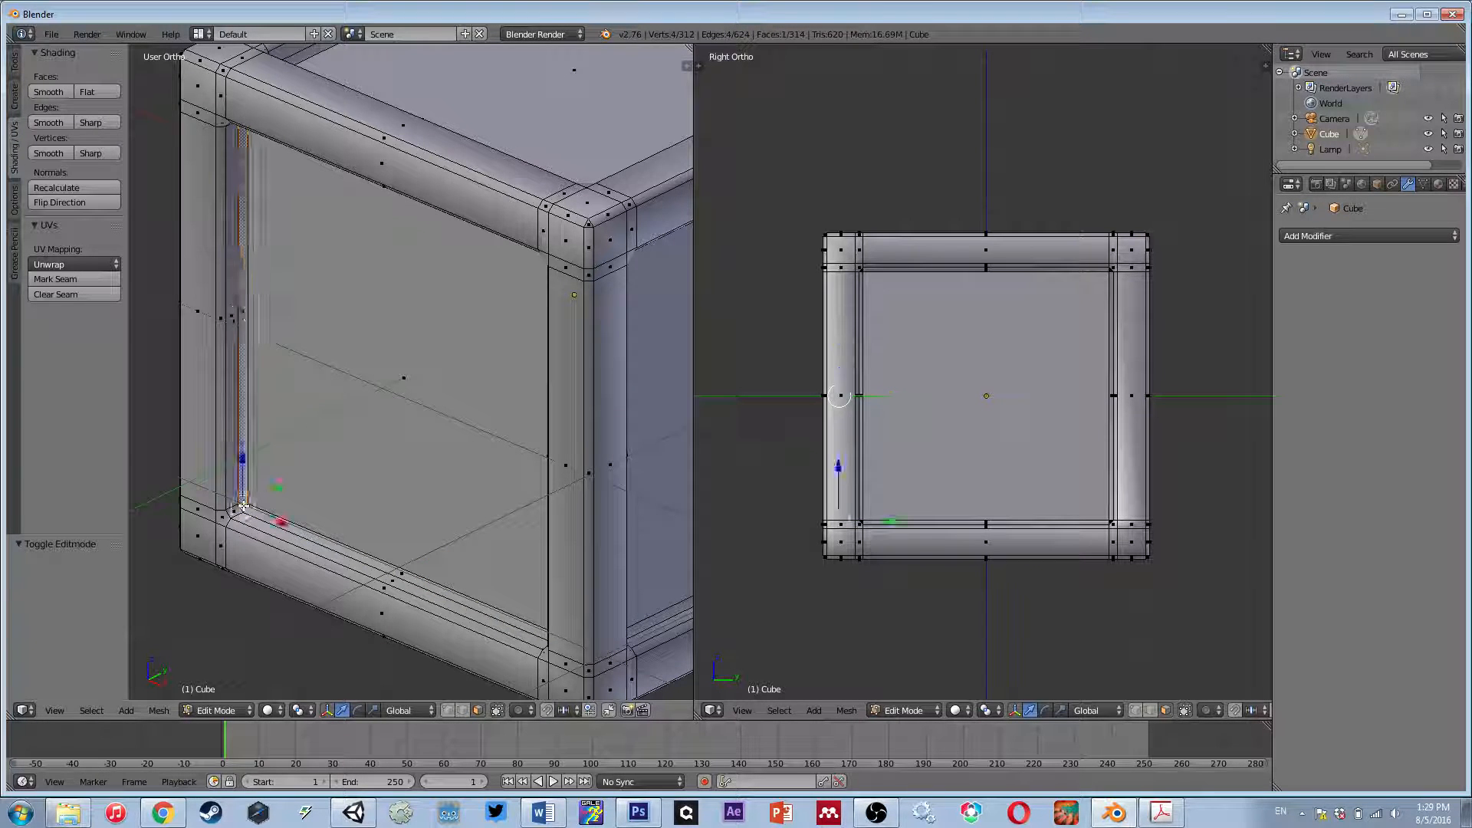
pyautogui.rightClick(242, 506)
pyautogui.rightClick(242, 506)
pyautogui.rightClick(243, 506)
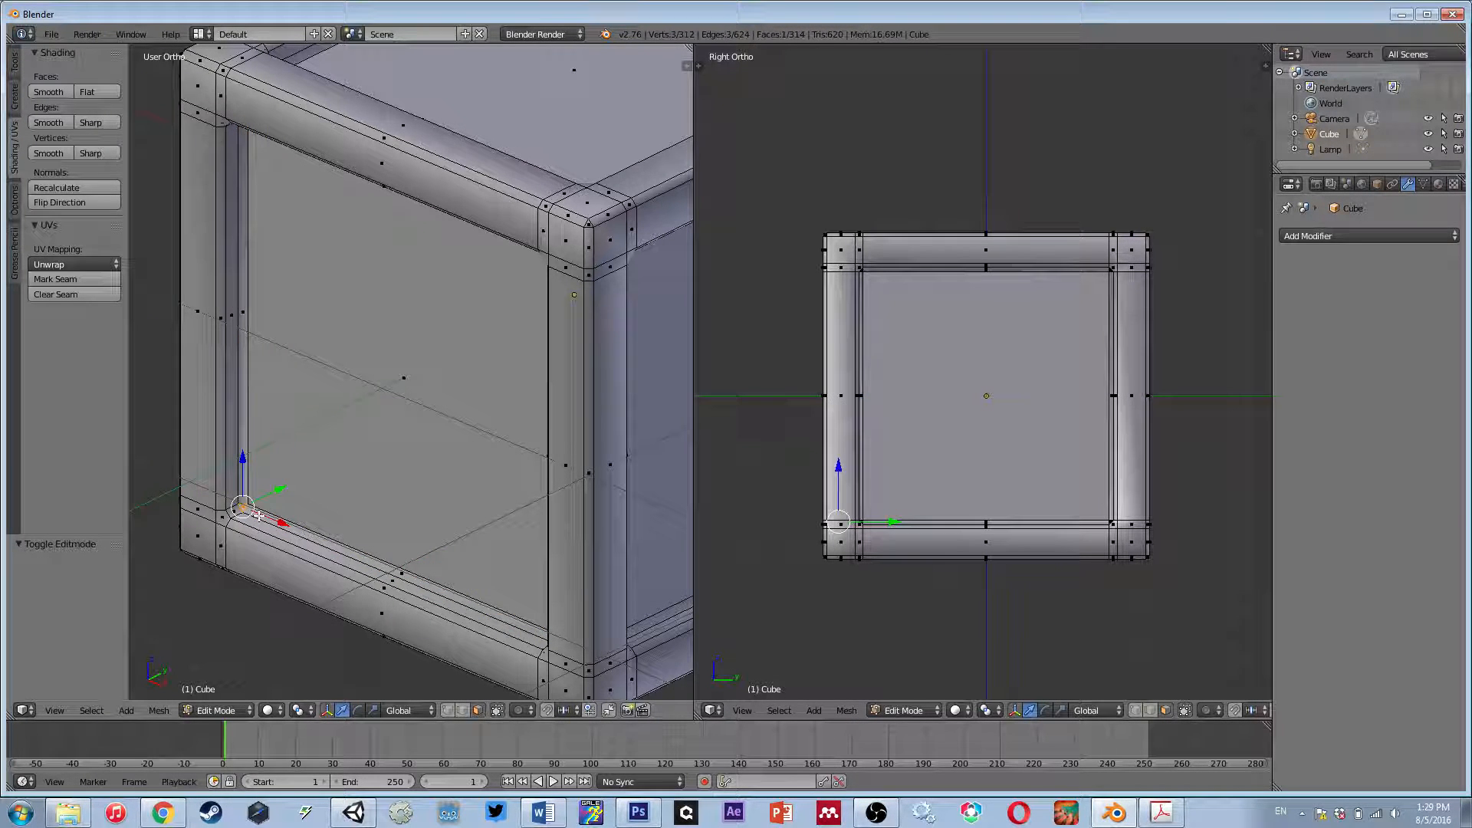
# - Select the front panel face and, in front view, scale it up to 1.035 so it narrows the surrounding bevel strips
pyautogui.rightClick(385, 381)
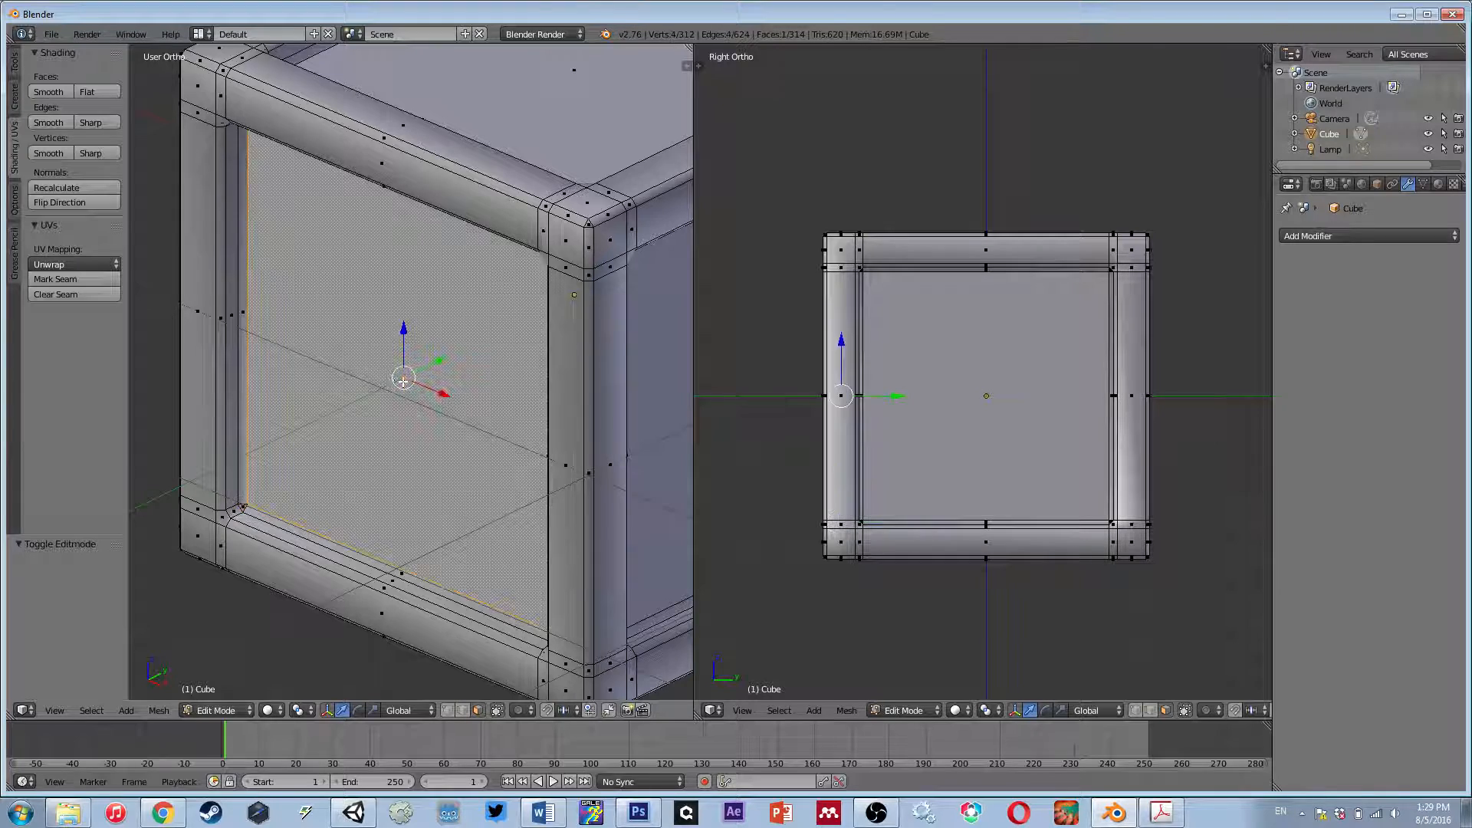
pyautogui.press('KP_1')
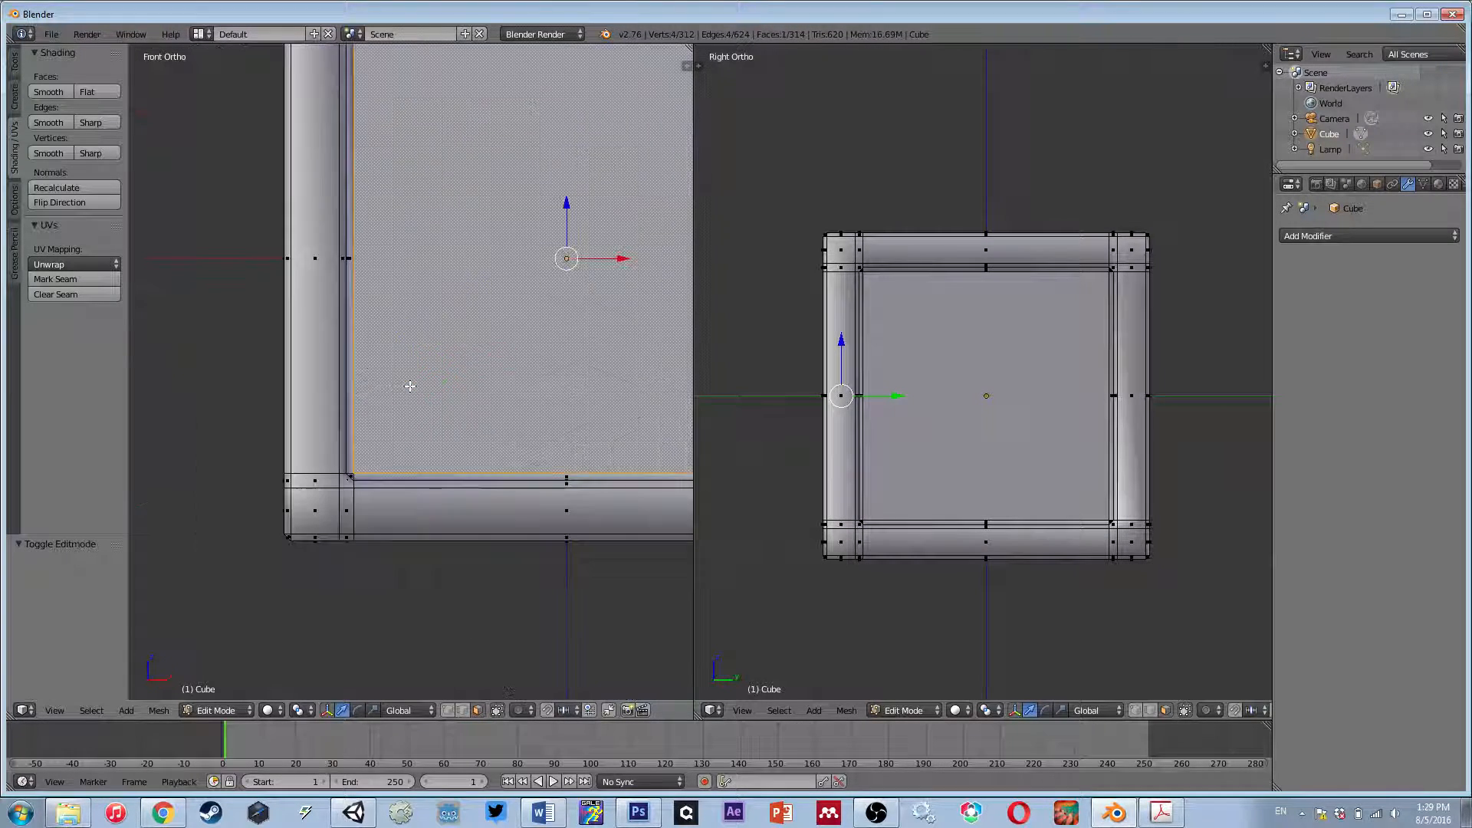
pyautogui.scroll(-2, 410, 386)
pyautogui.keyDown('shift'); pyautogui.moveTo(477, 300); pyautogui.dragTo(370, 370, button='middle'); pyautogui.keyUp('shift')
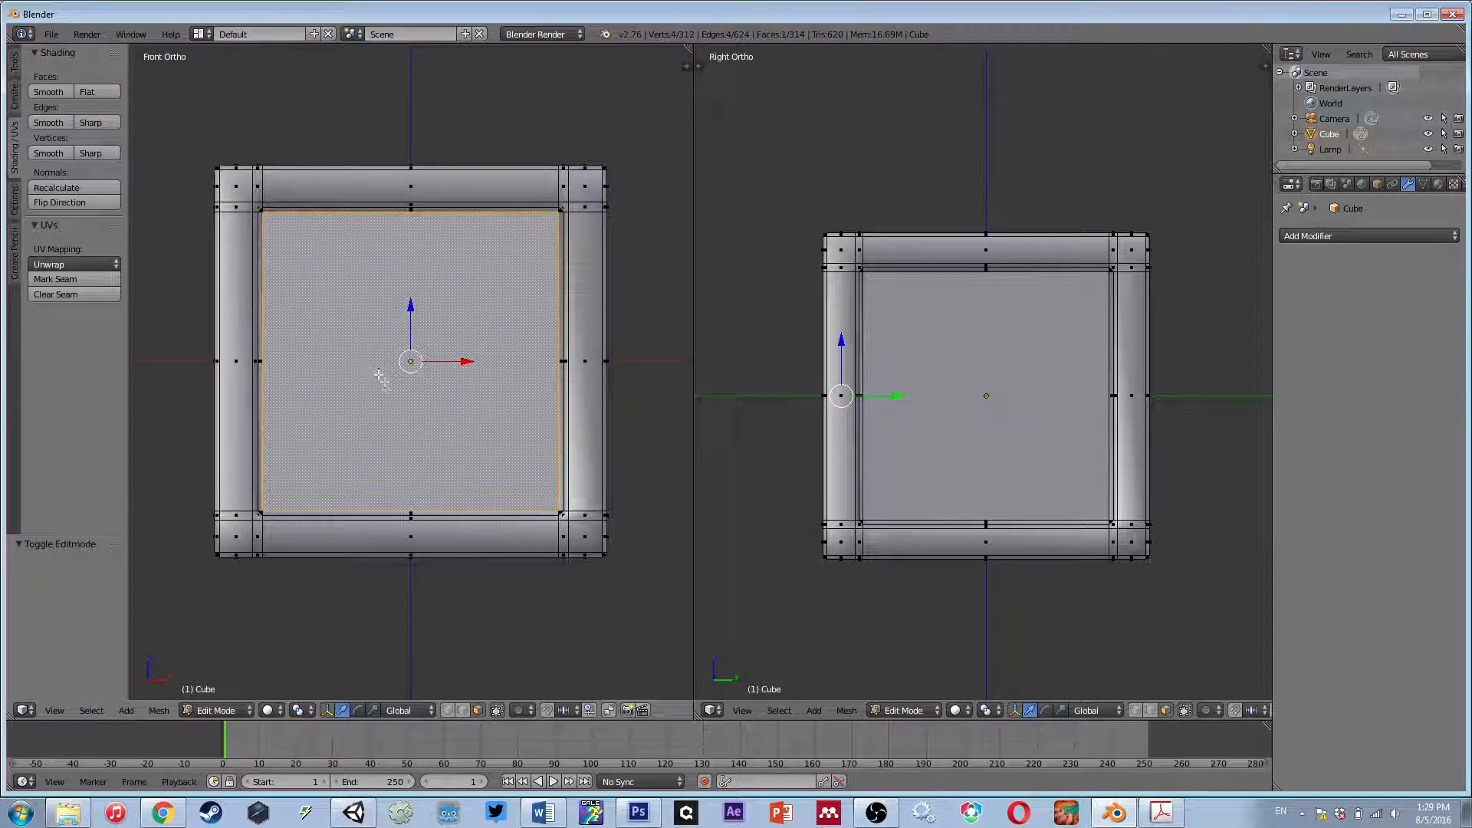
pyautogui.scroll(1, 381, 383)
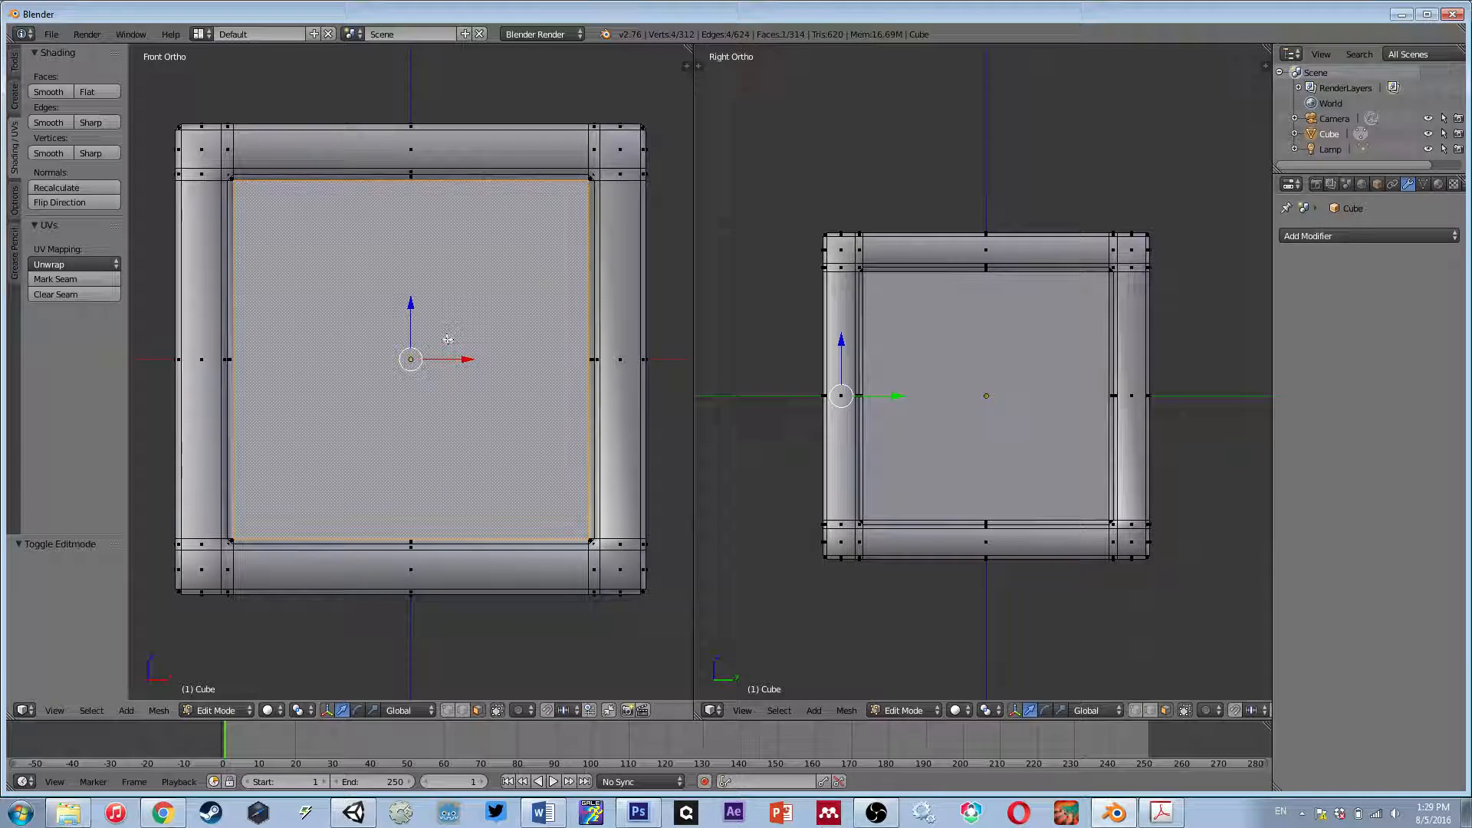
pyautogui.scroll(1, 452, 339)
pyautogui.scroll(-1, 456, 339)
pyautogui.press('s')
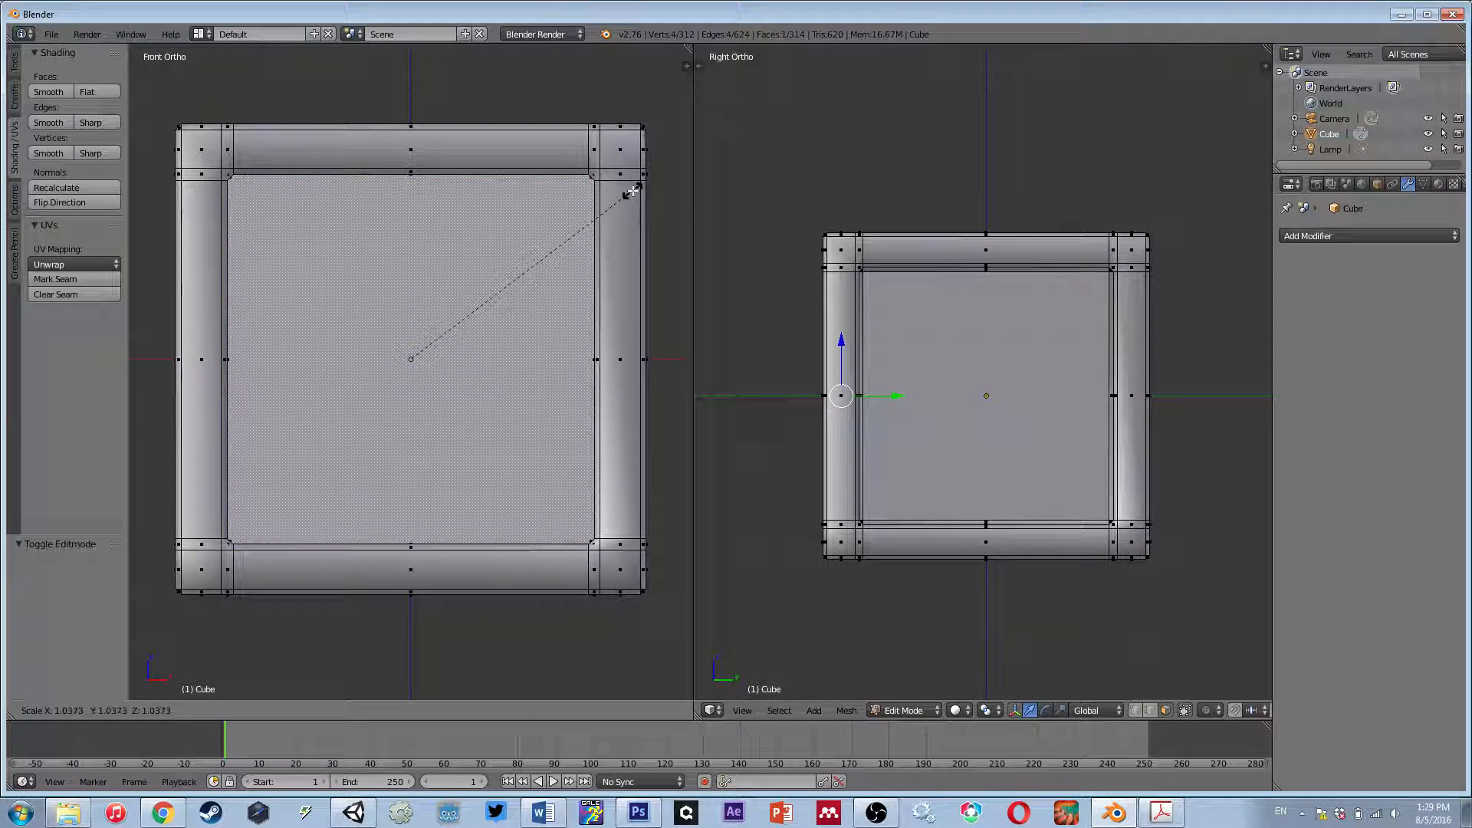
pyautogui.click(629, 192)
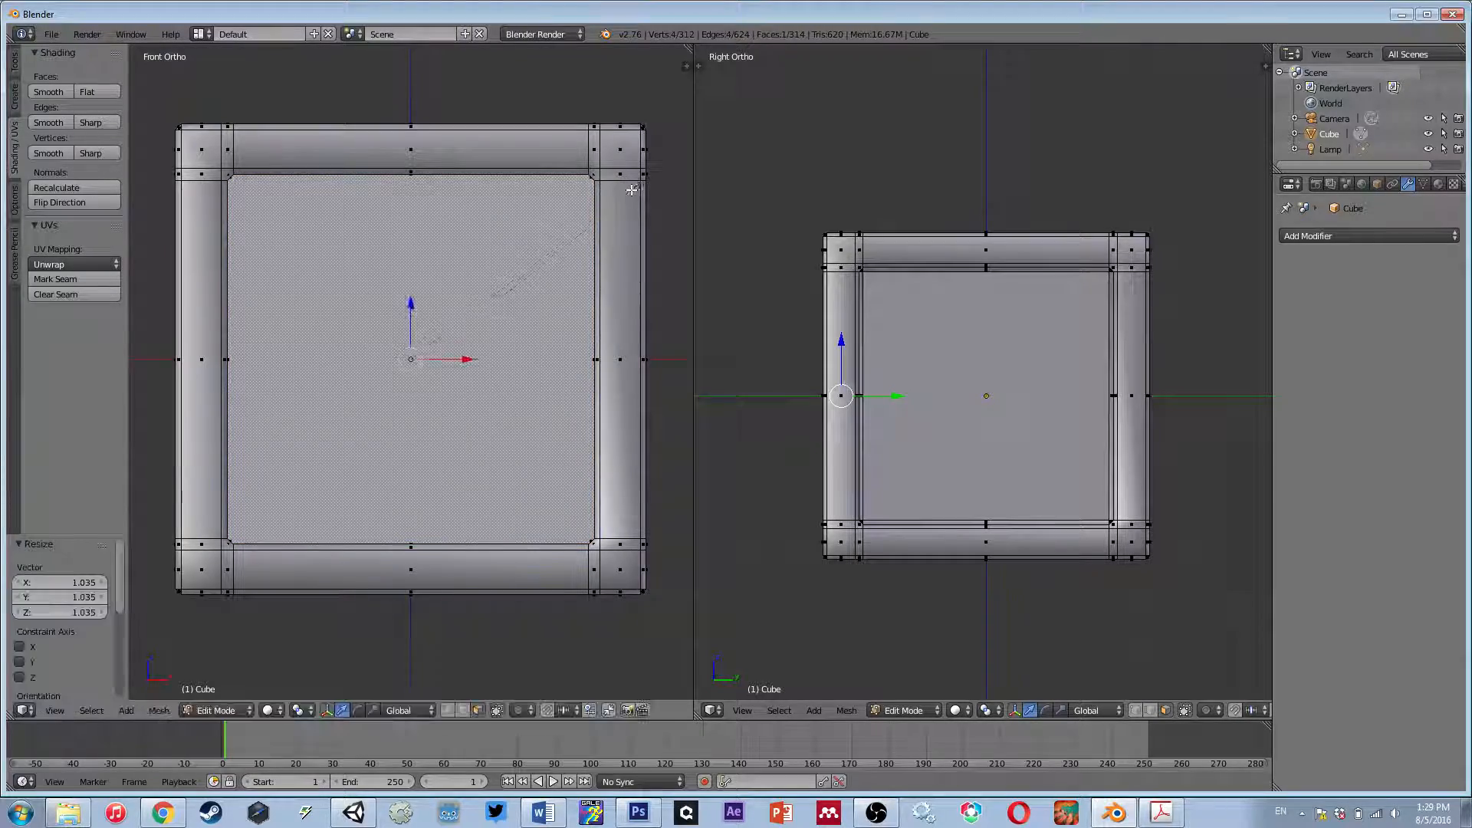
pyautogui.moveTo(583, 223); pyautogui.dragTo(435, 328, button='middle')
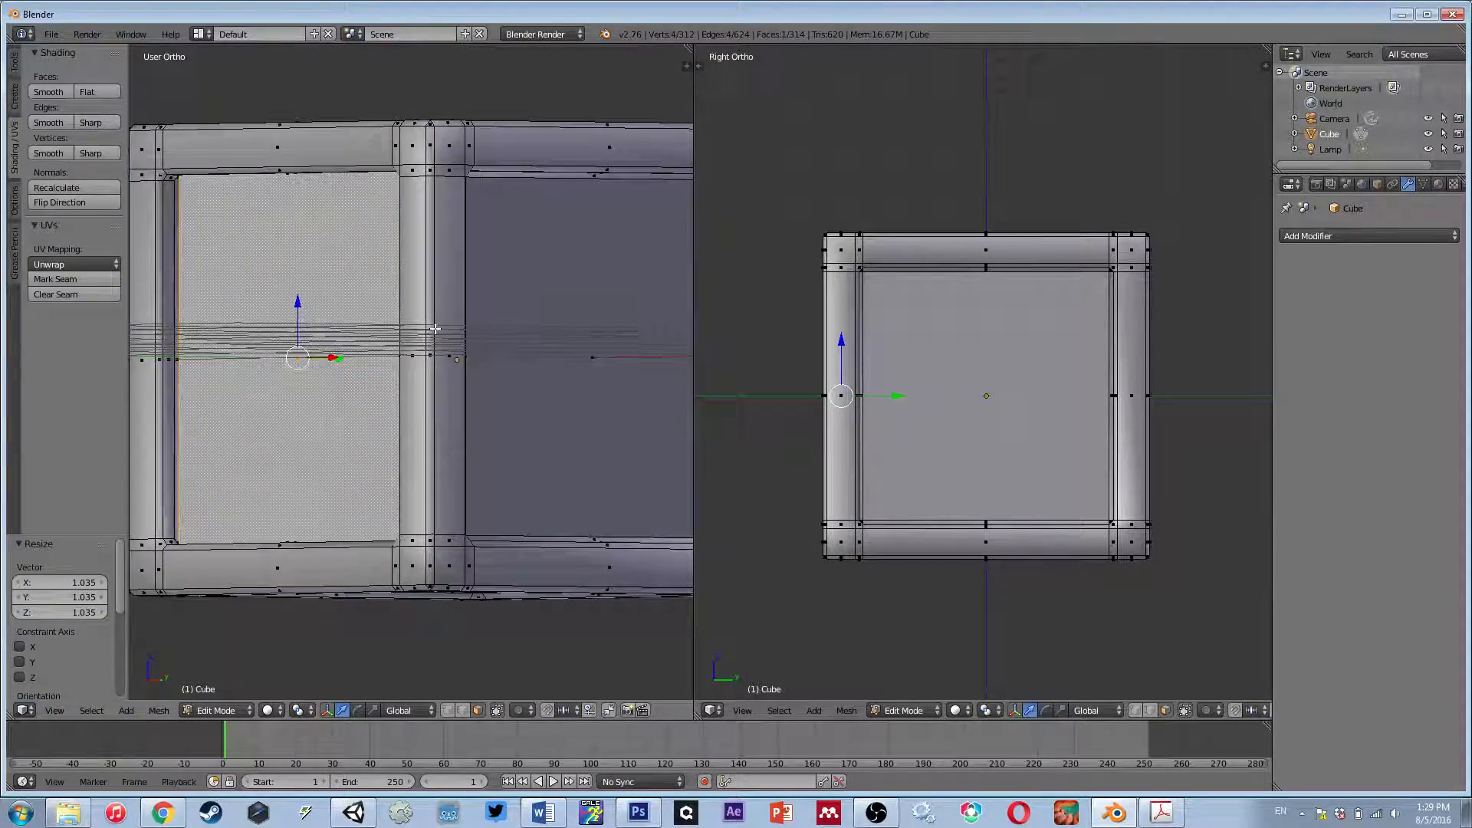
pyautogui.press('KP_1')
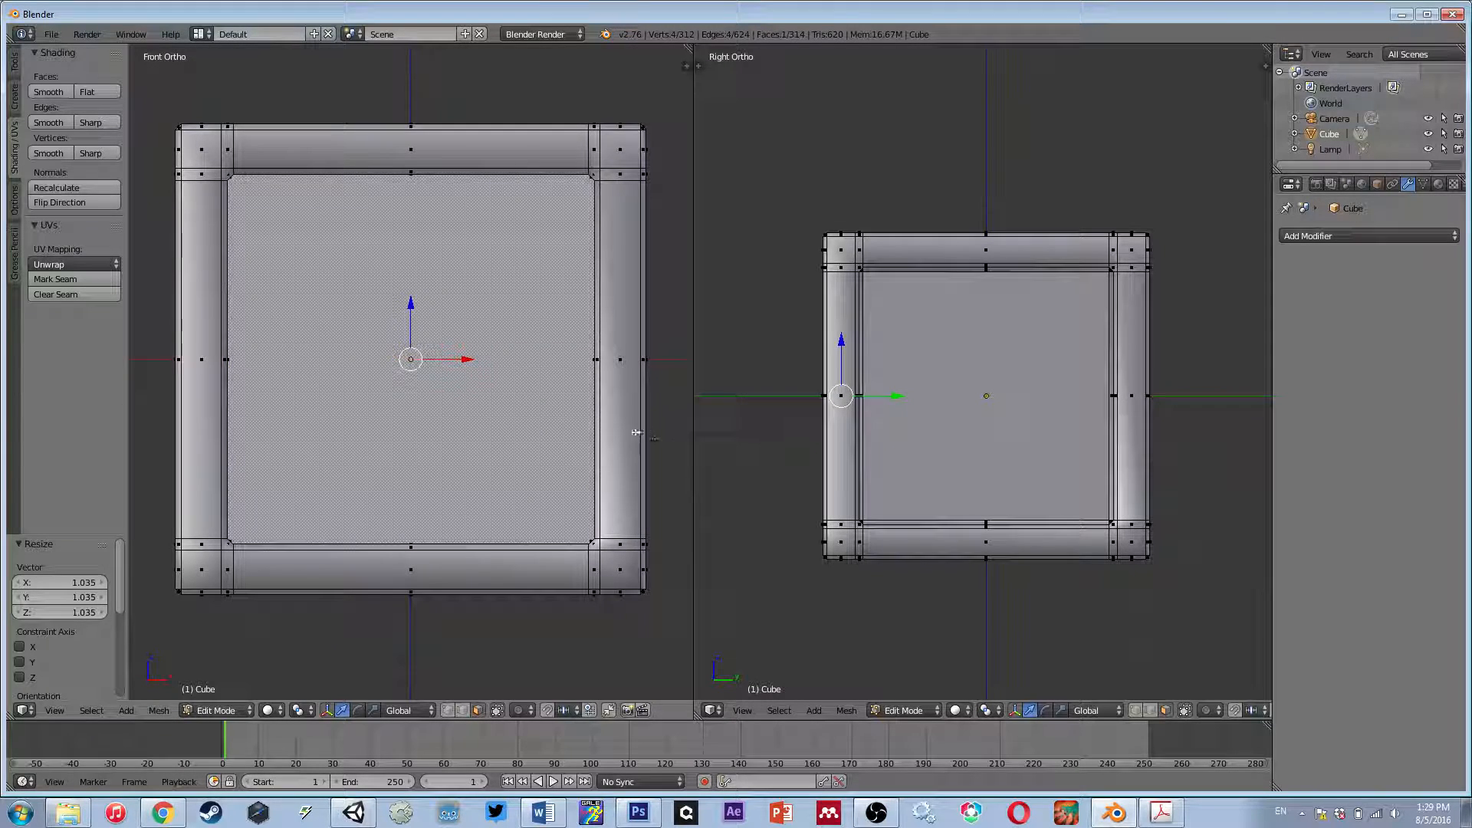
# - Scale the front panel face by a further 1.002 and, in wireframe side view, move it outward by -0.021 along Y
pyautogui.press('s')
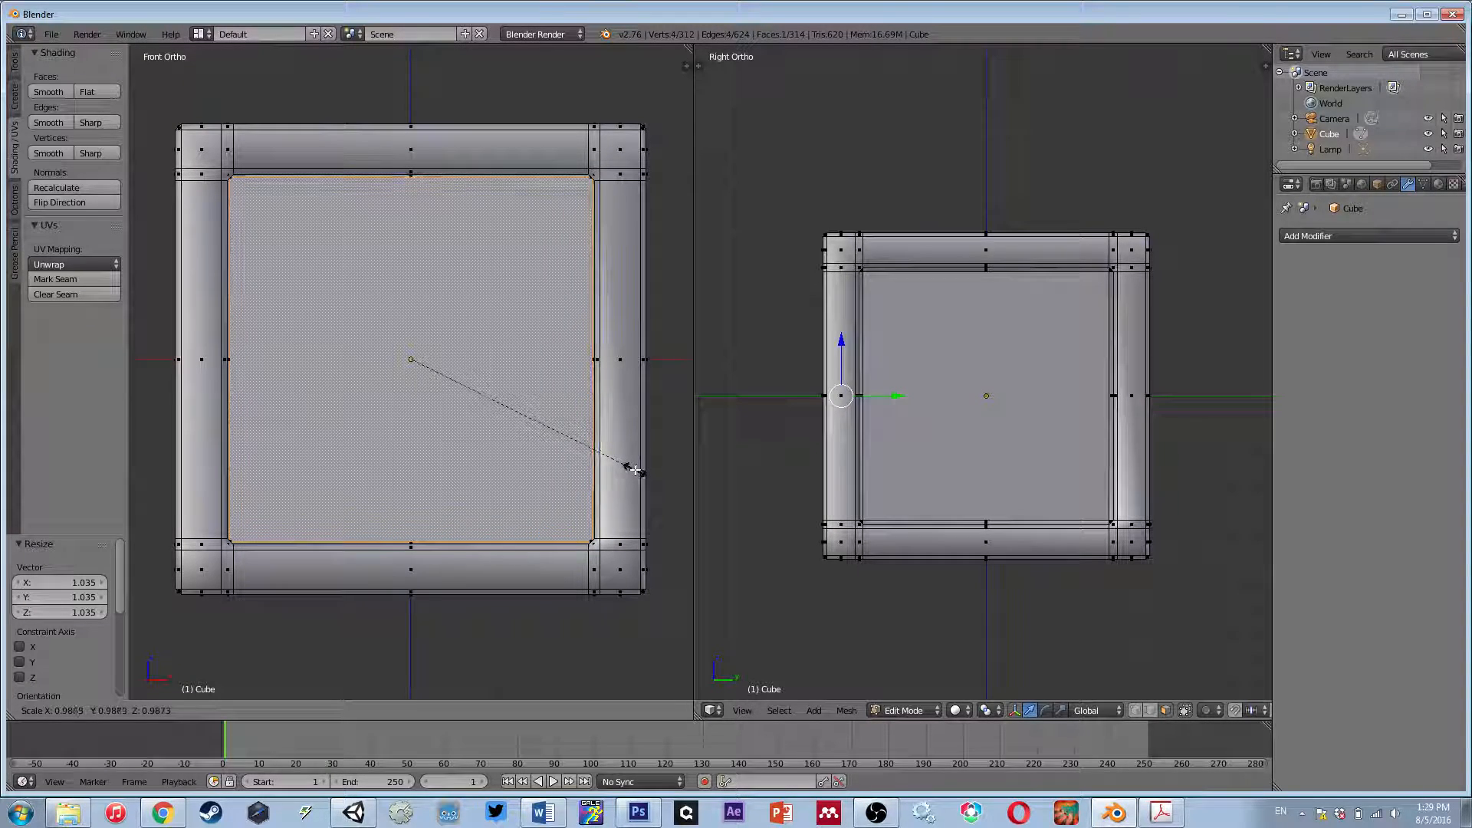
pyautogui.click(632, 467)
pyautogui.press('KP_3')
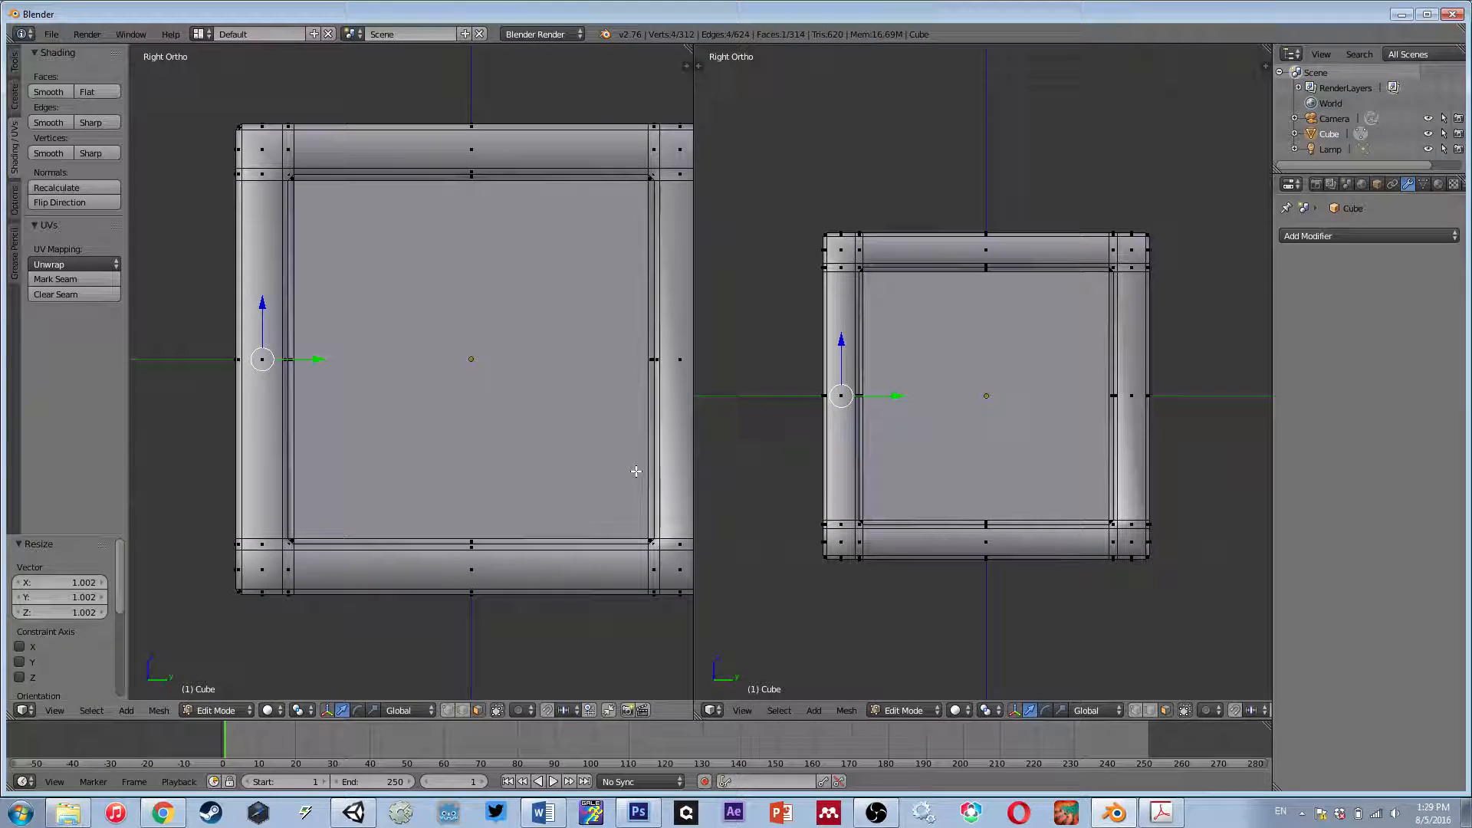
pyautogui.press('z')
pyautogui.scroll(3, 330, 393)
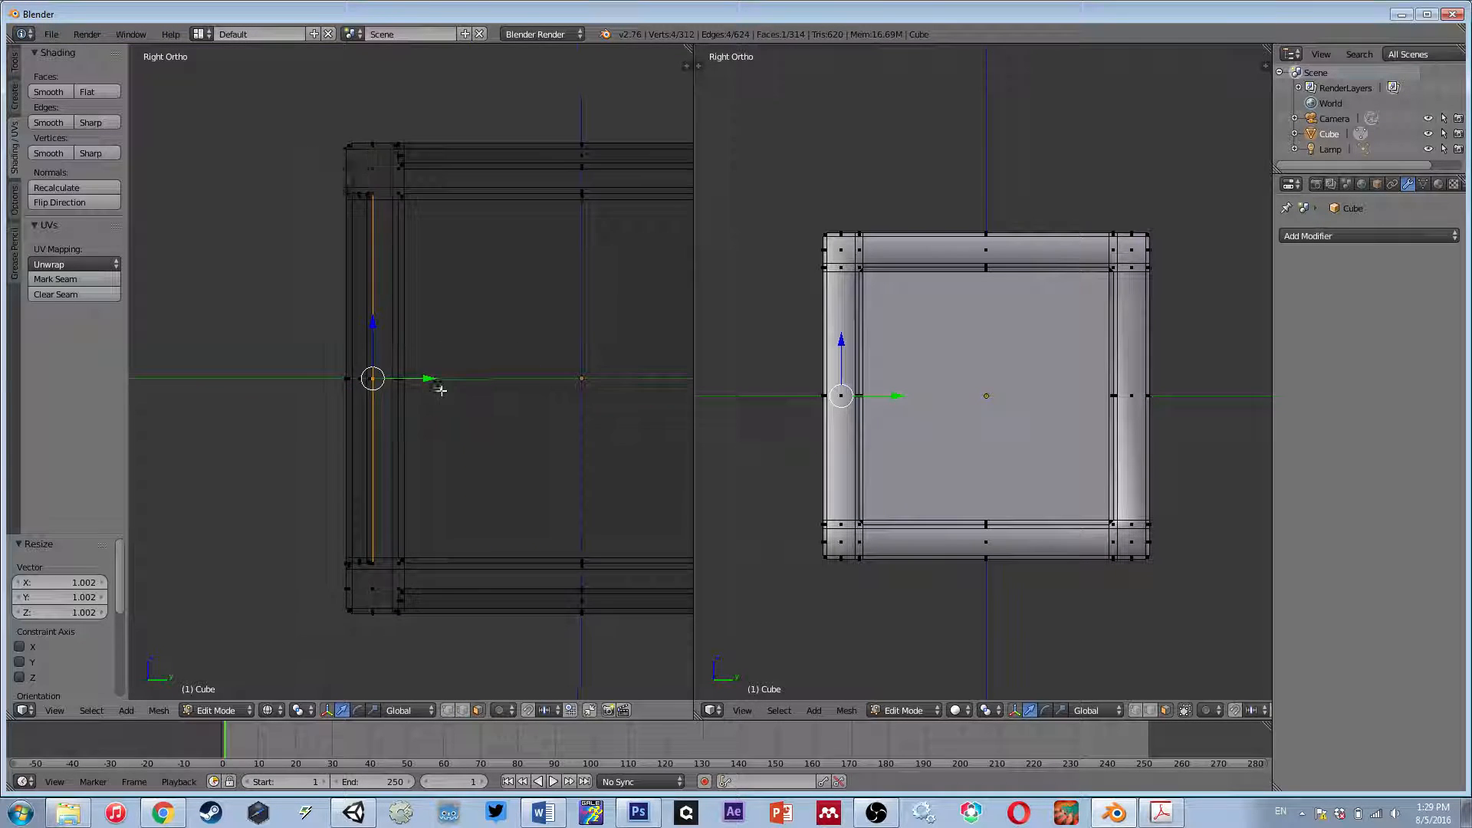
pyautogui.press('g')
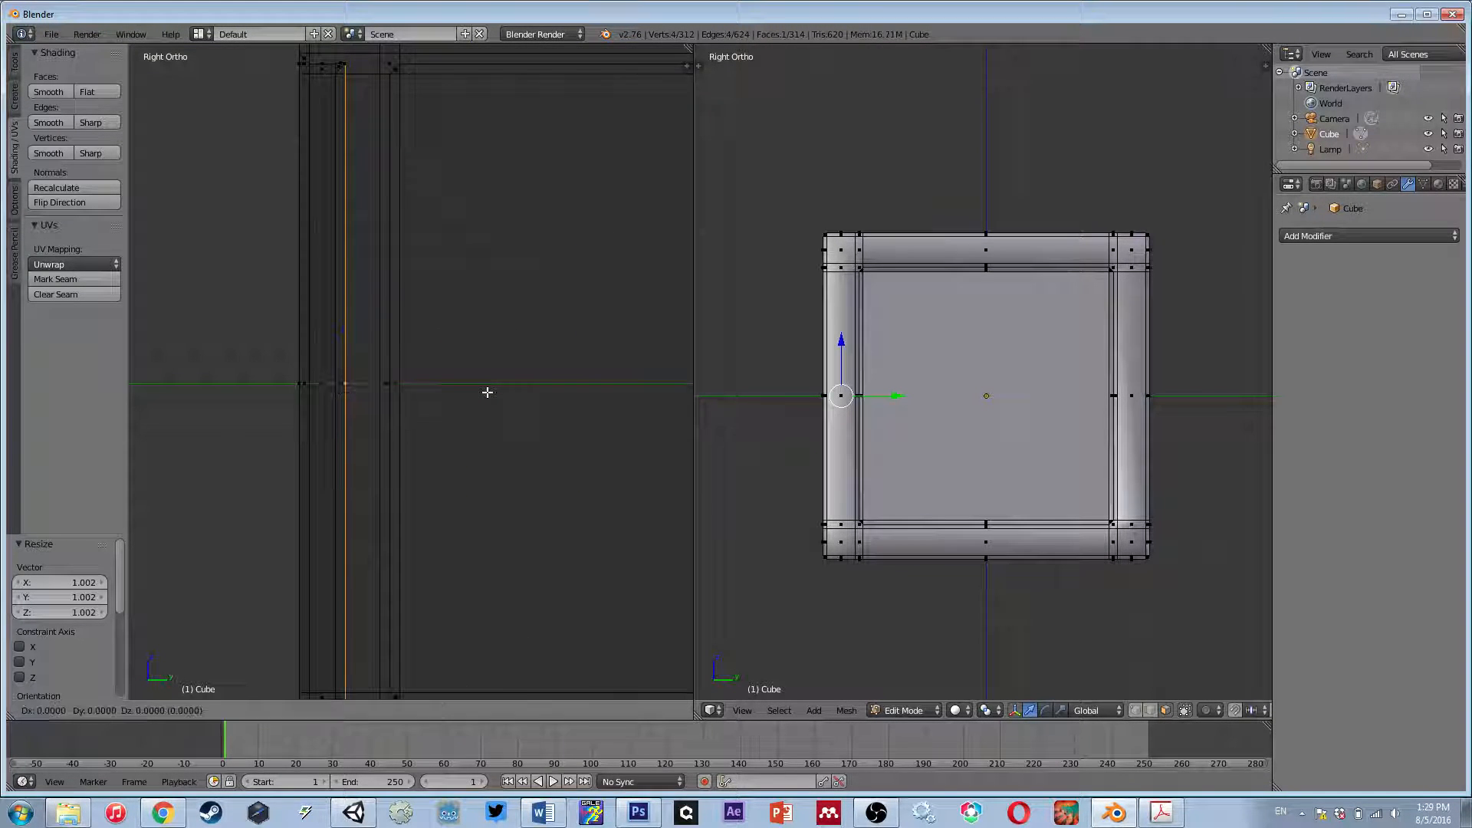
pyautogui.press('y')
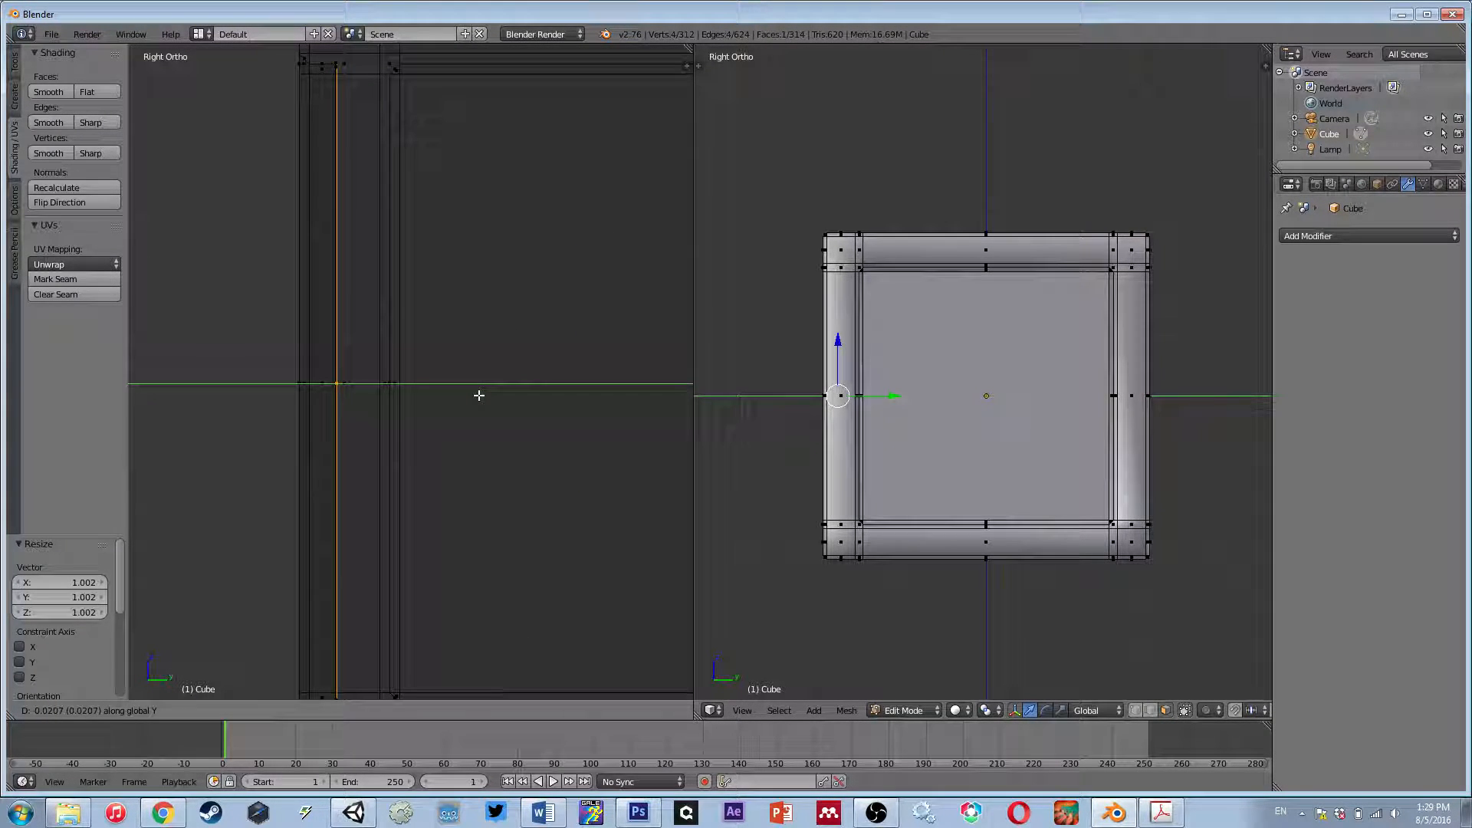
pyautogui.click(479, 395)
# - Select the crate's right side (+X) panel face and, in right view, scale it up to 1.041
pyautogui.moveTo(479, 395); pyautogui.dragTo(350, 389, button='middle')
pyautogui.scroll(3, 350, 389)
pyautogui.moveTo(453, 381); pyautogui.dragTo(350, 265, button='middle')
pyautogui.scroll(3, 404, 383)
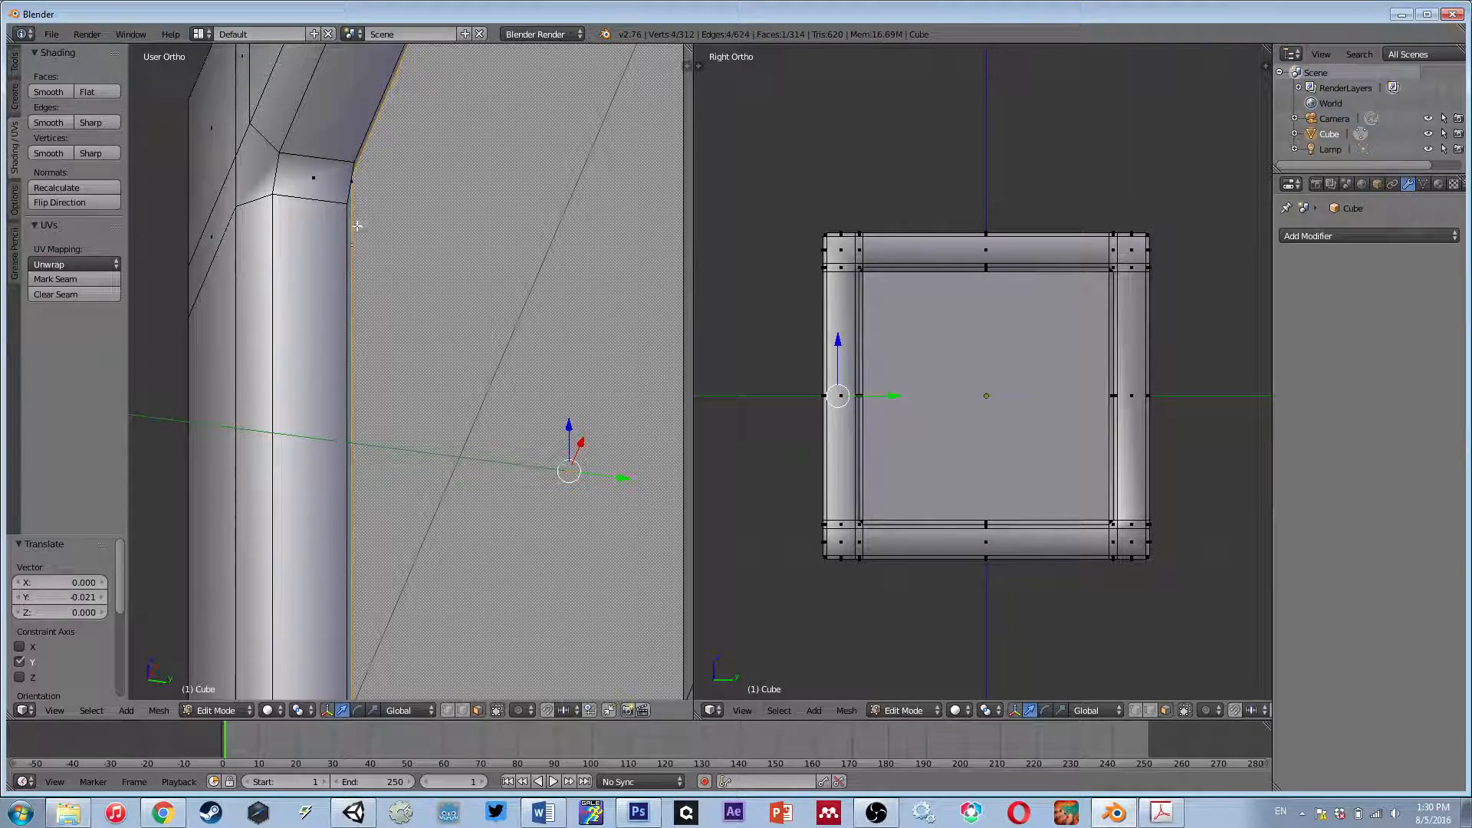
pyautogui.moveTo(357, 225); pyautogui.dragTo(512, 322, button='middle')
pyautogui.rightClick(511, 322)
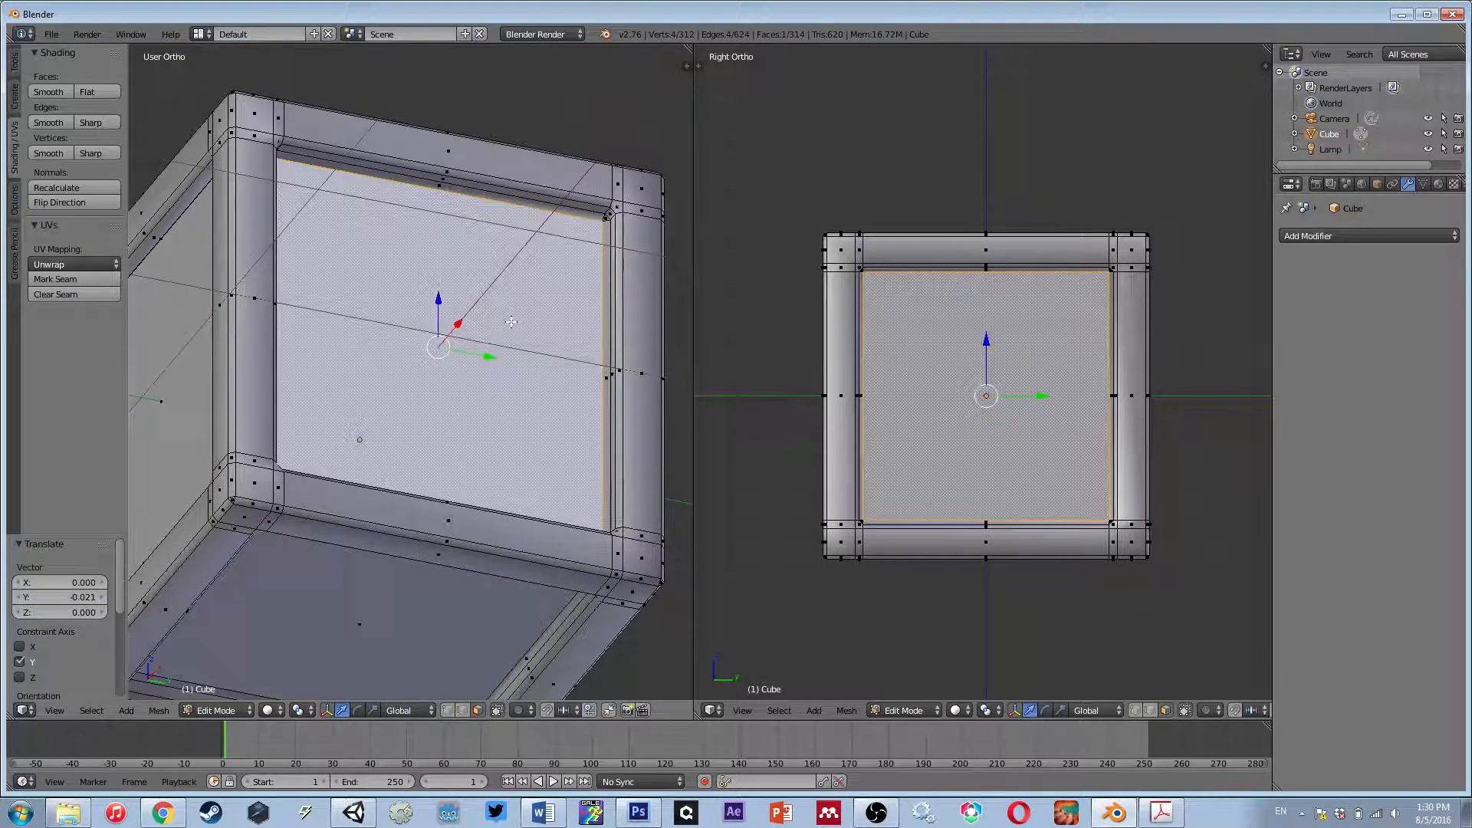
pyautogui.press('KP_3')
pyautogui.scroll(2, 529, 369)
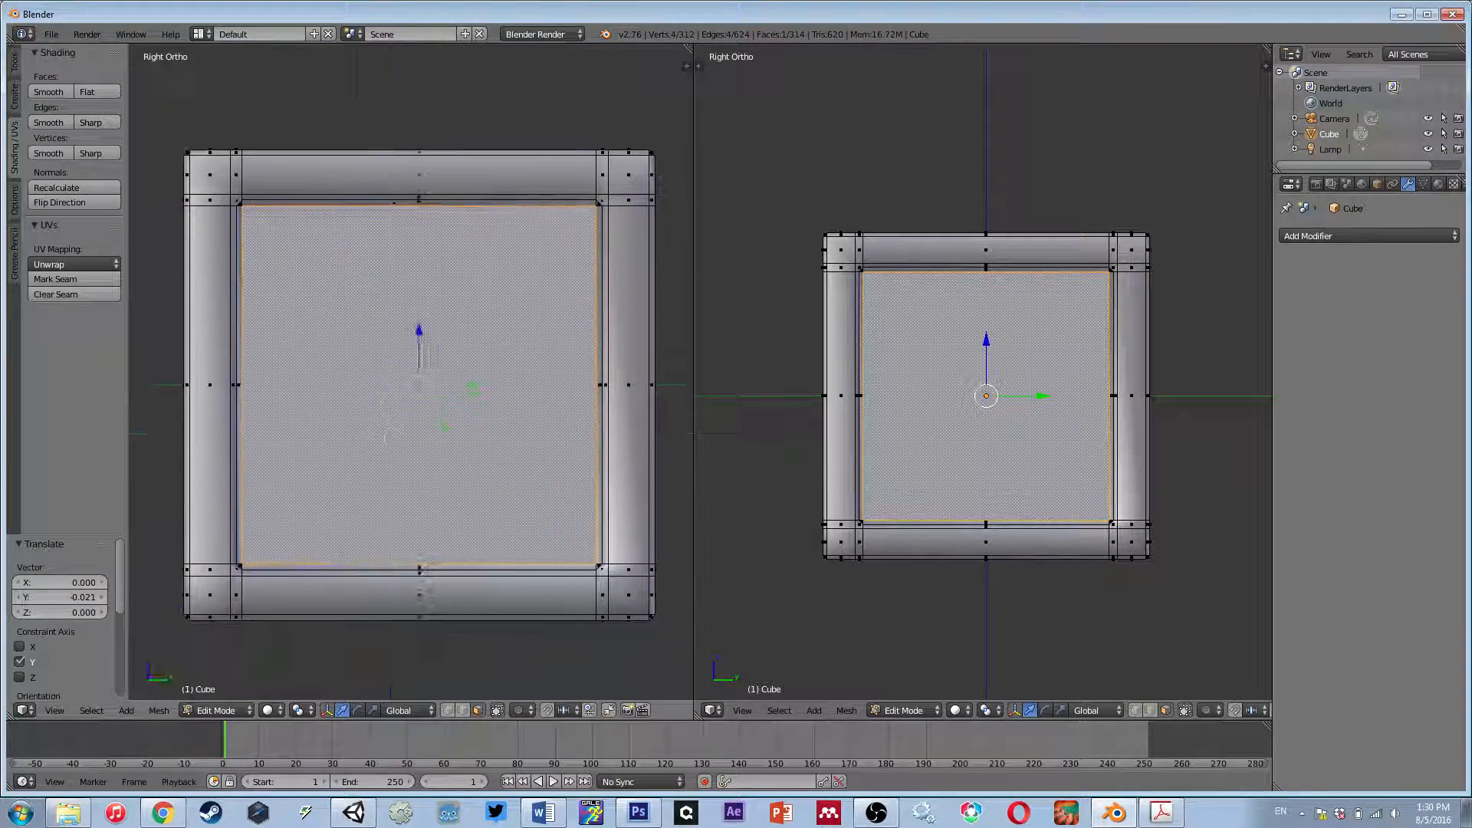
pyautogui.press('s')
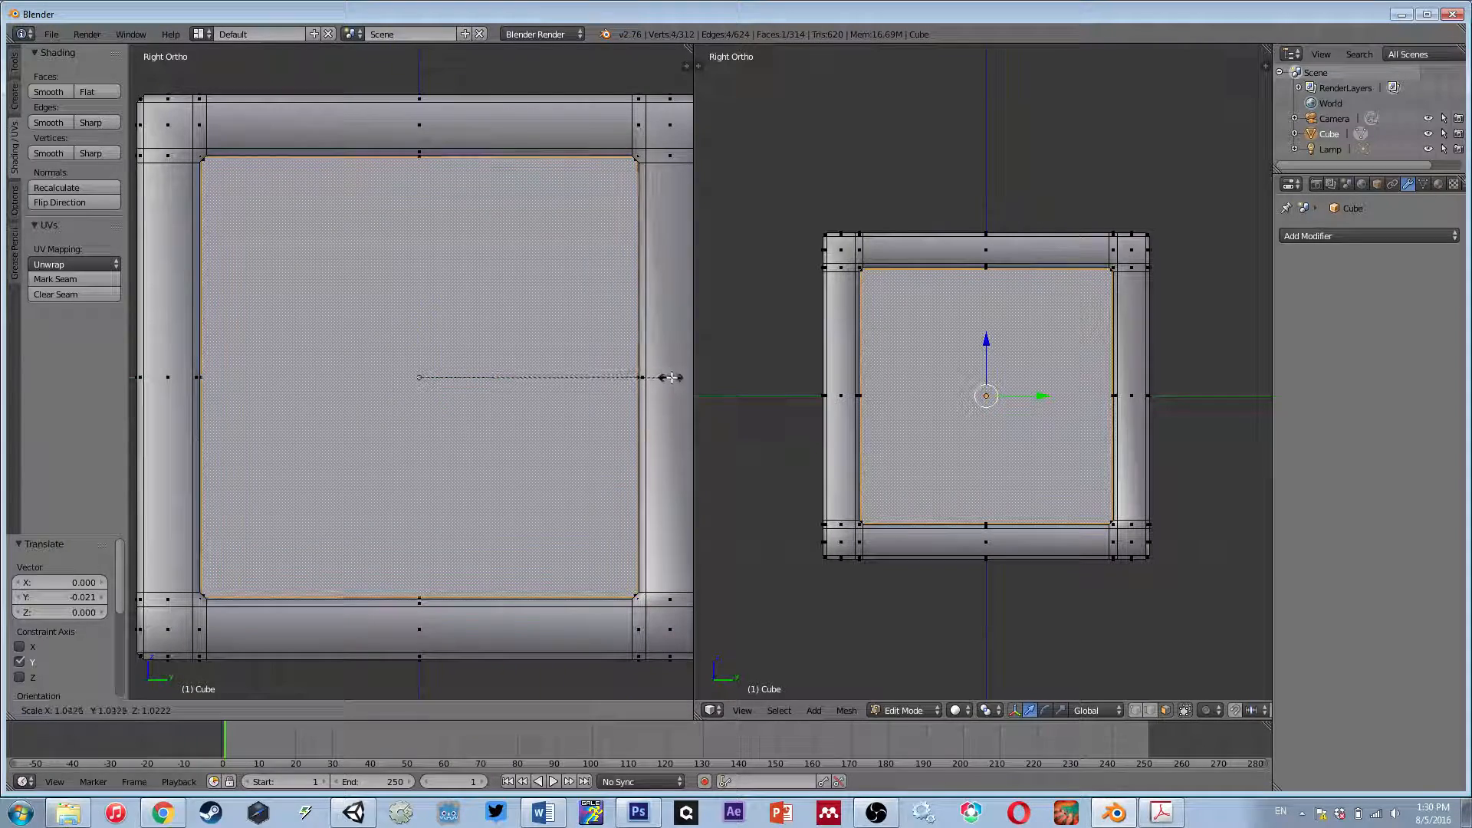
pyautogui.click(671, 374)
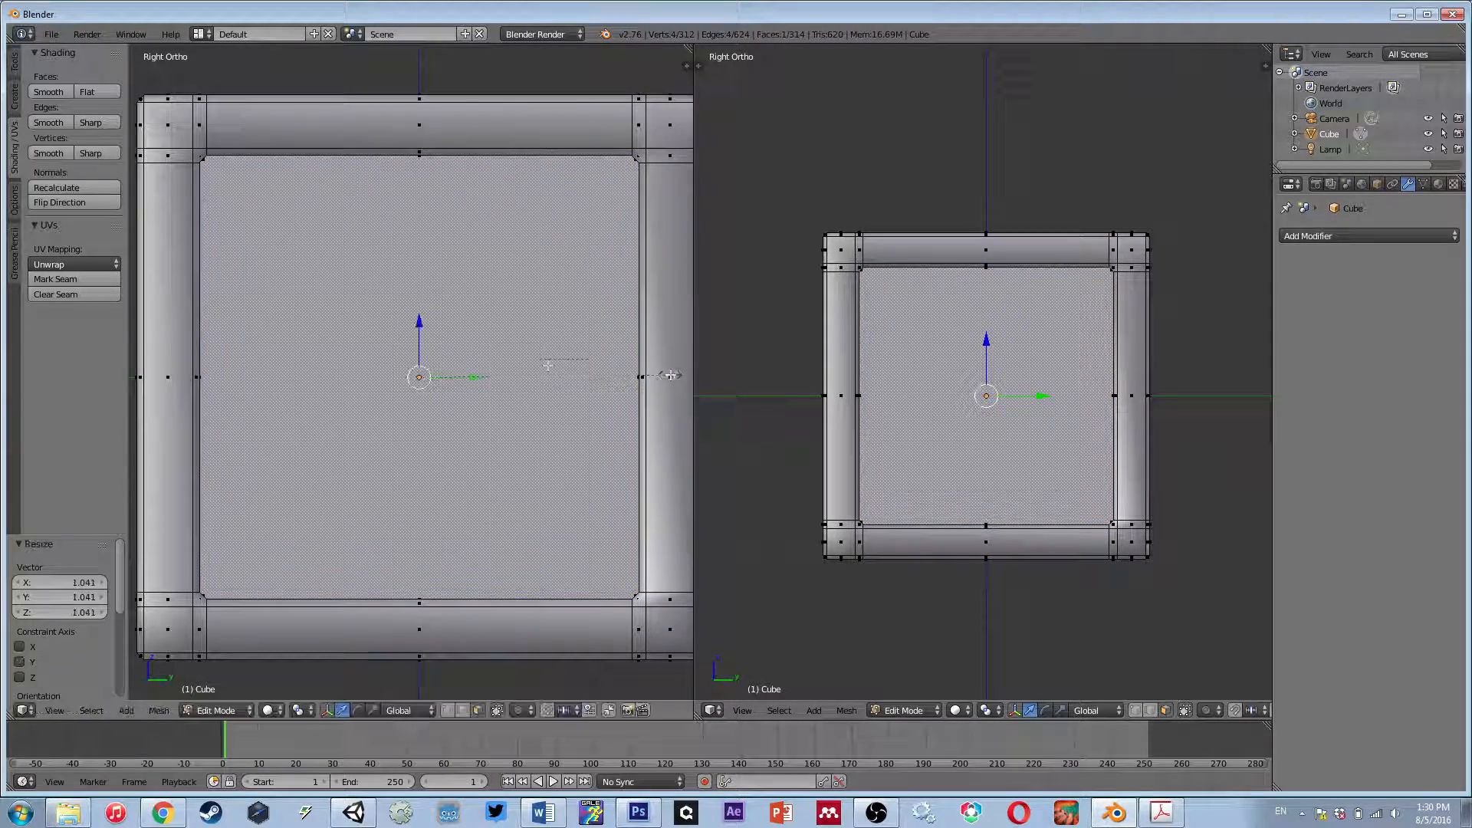
# - In wireframe front view, move the right side panel face outward by 0.024 along X
pyautogui.press('KP_1')
pyautogui.press('z')
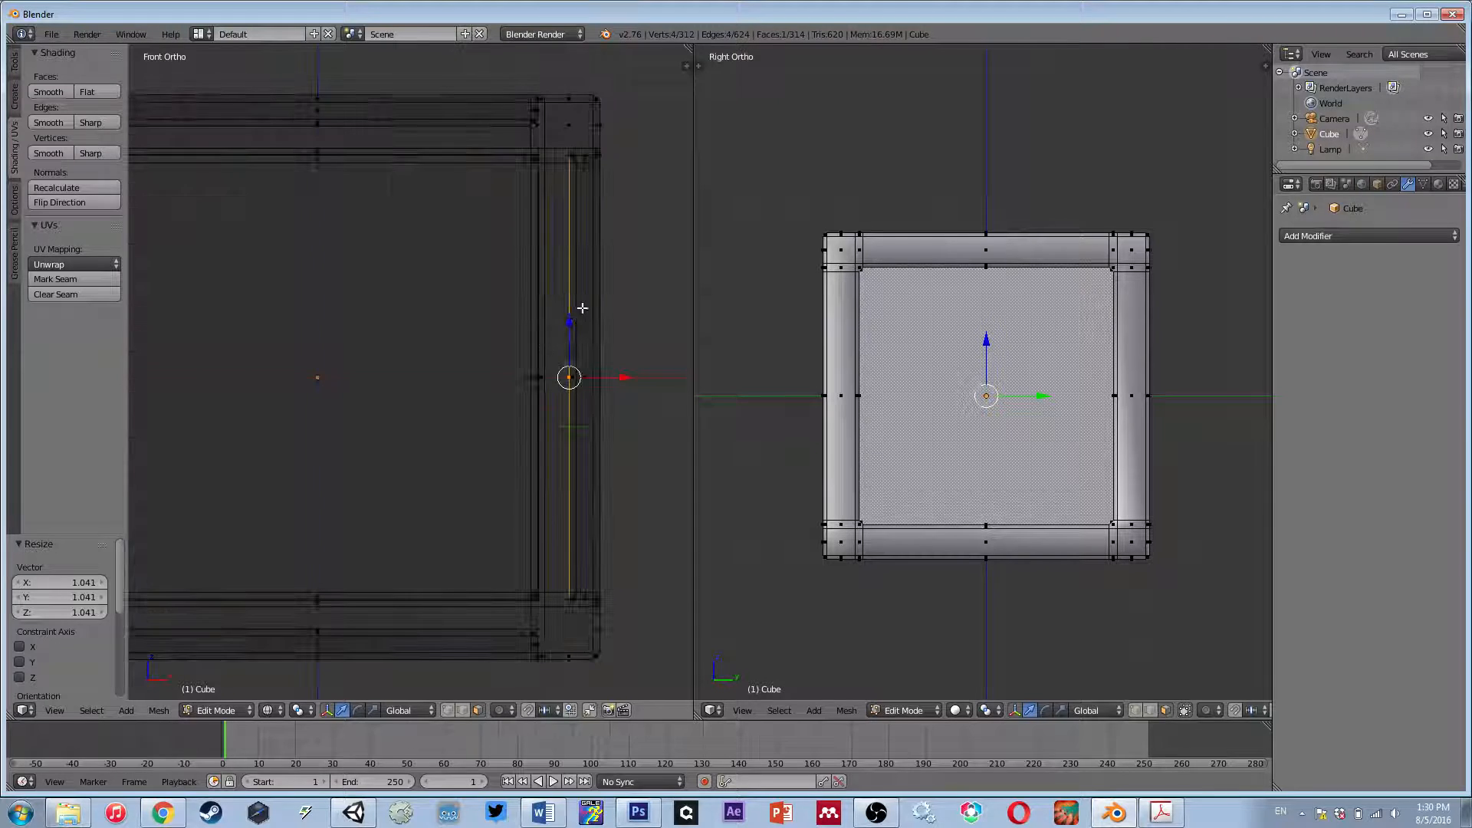
pyautogui.press('g')
pyautogui.press('x')
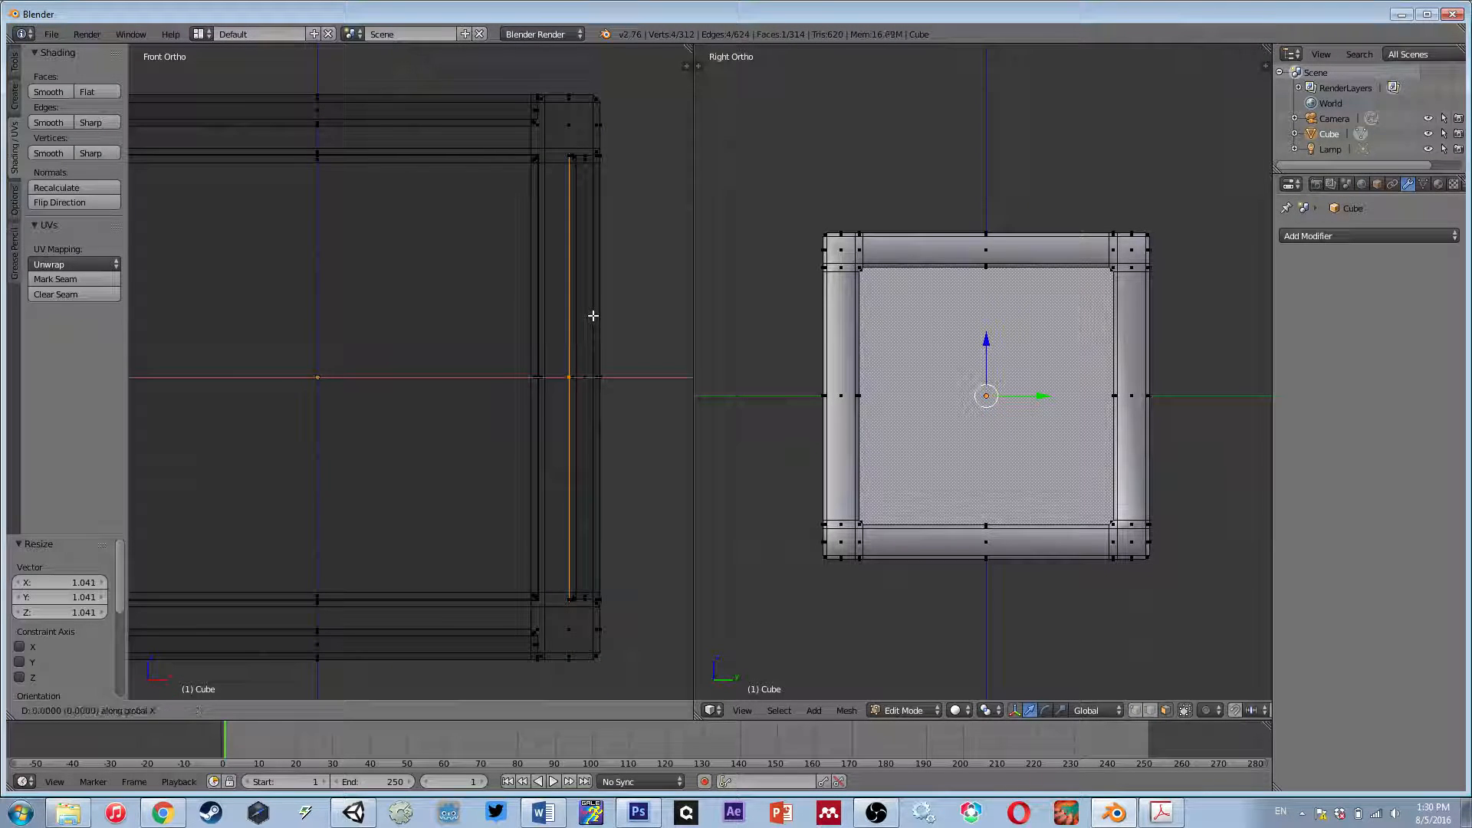
pyautogui.click(598, 318)
# - Select the crate's top panel face and, in front view, raise it by 0.019 along Z
pyautogui.moveTo(598, 320); pyautogui.dragTo(418, 175, button='middle')
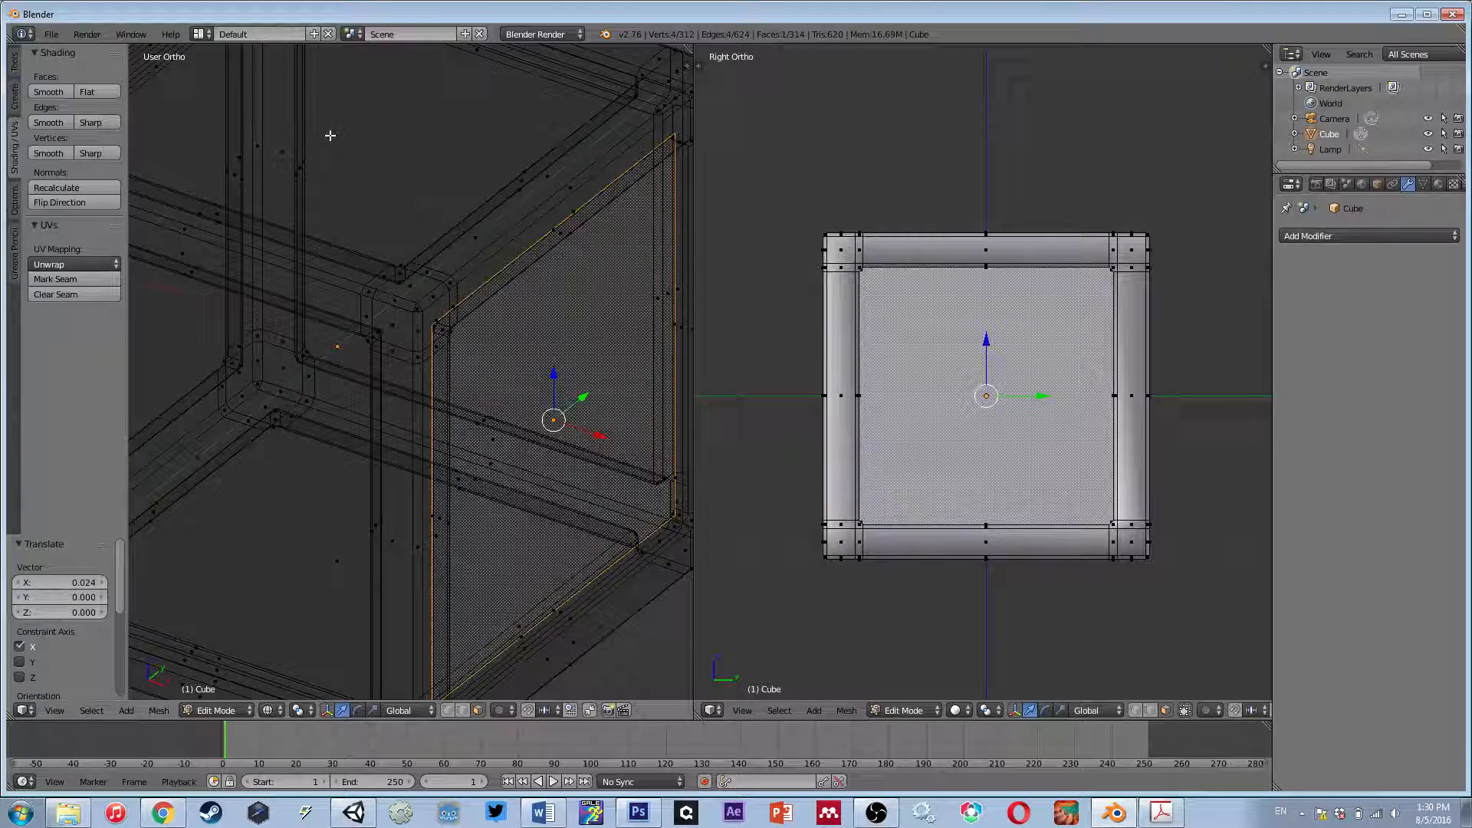
pyautogui.rightClick(337, 132)
pyautogui.press('KP_1')
pyautogui.keyDown('shift'); pyautogui.moveTo(385, 227); pyautogui.dragTo(455, 272, button='middle'); pyautogui.keyUp('shift')
pyautogui.press('g')
pyautogui.press('z')
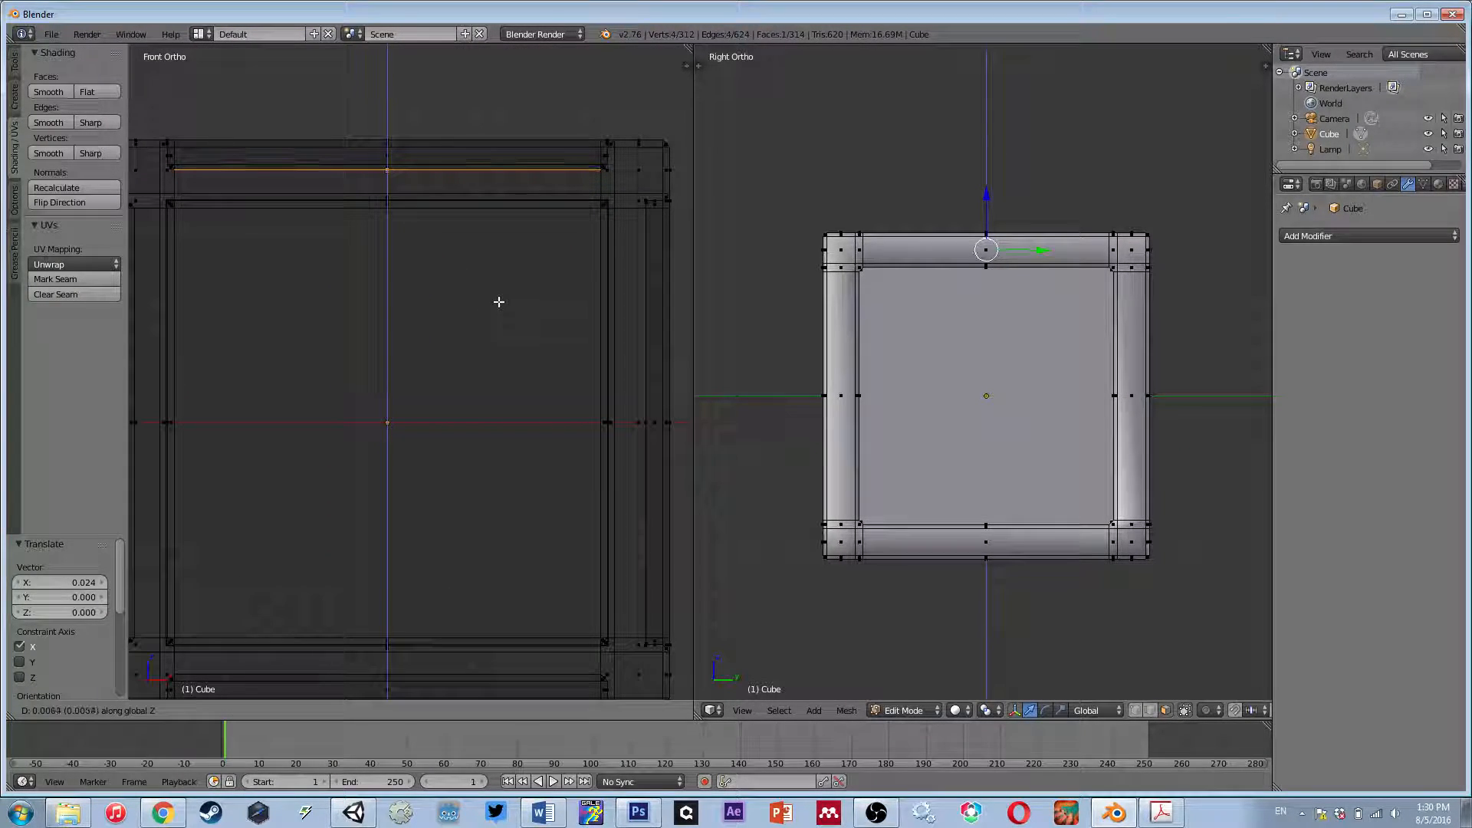
pyautogui.click(497, 298)
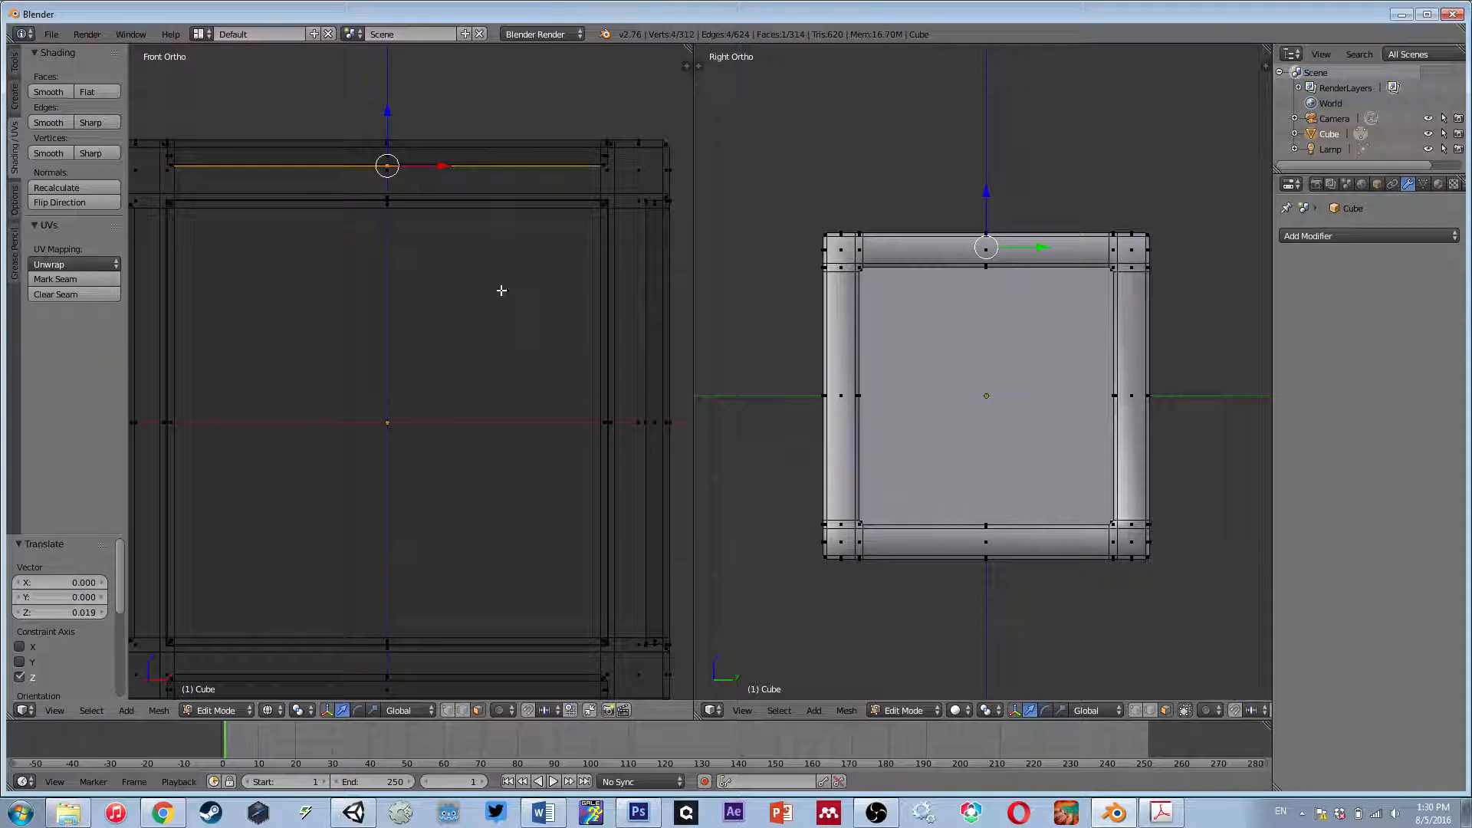
# - In solid top view, scale the top panel face up to 1.034 to narrow its surrounding bevel strips
pyautogui.press('KP_7')
pyautogui.press('z')
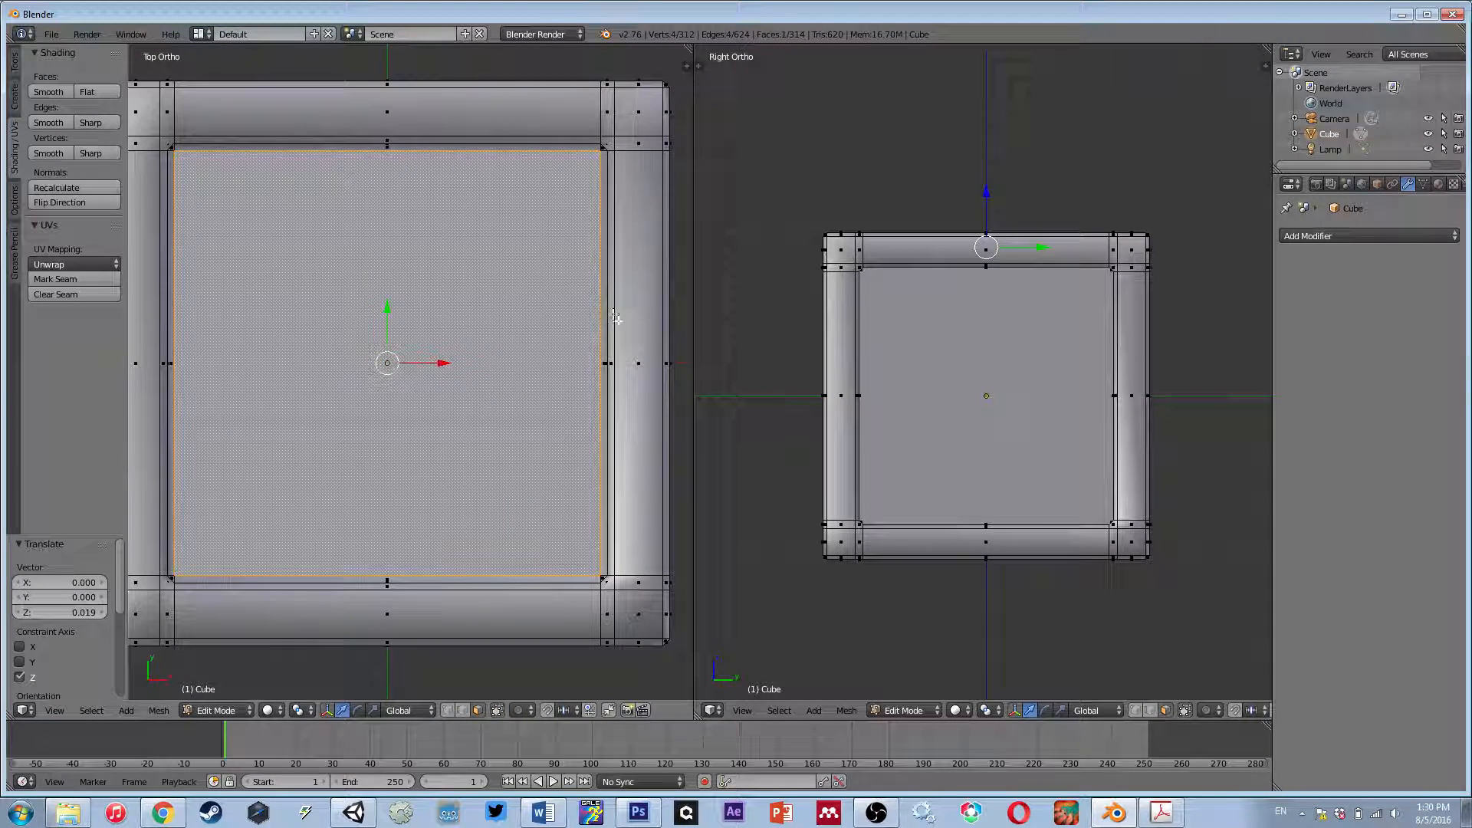
pyautogui.press('s')
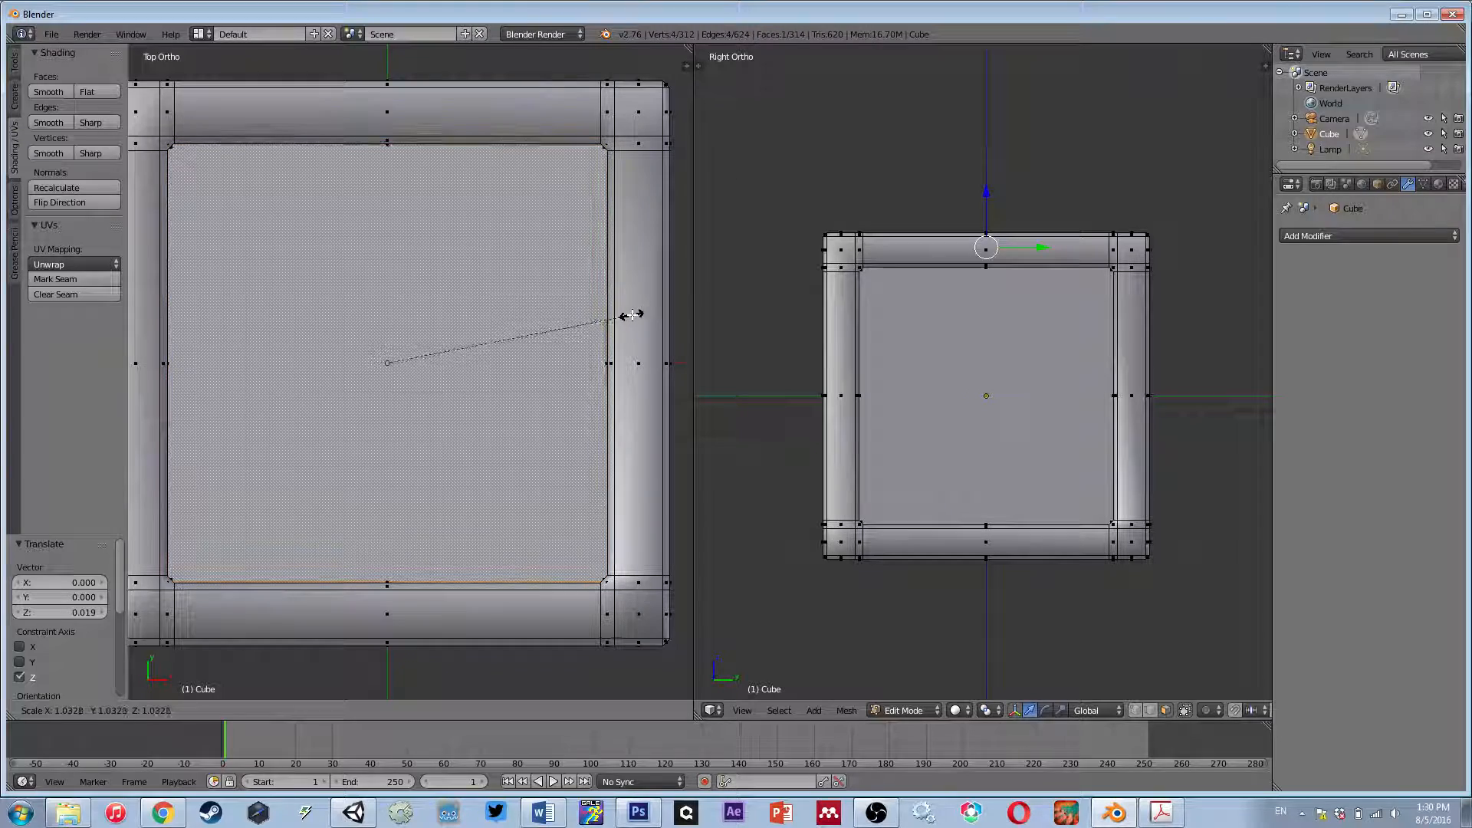
pyautogui.click(640, 316)
# - Select the left side (-X) panel face and, in left view, scale it by 1.033, adjusting with a second scale of 0.995
pyautogui.scroll(-3, 414, 368)
pyautogui.moveTo(423, 361); pyautogui.dragTo(427, 396, button='middle')
pyautogui.rightClick(427, 396)
pyautogui.press('ctrl+KP_3')
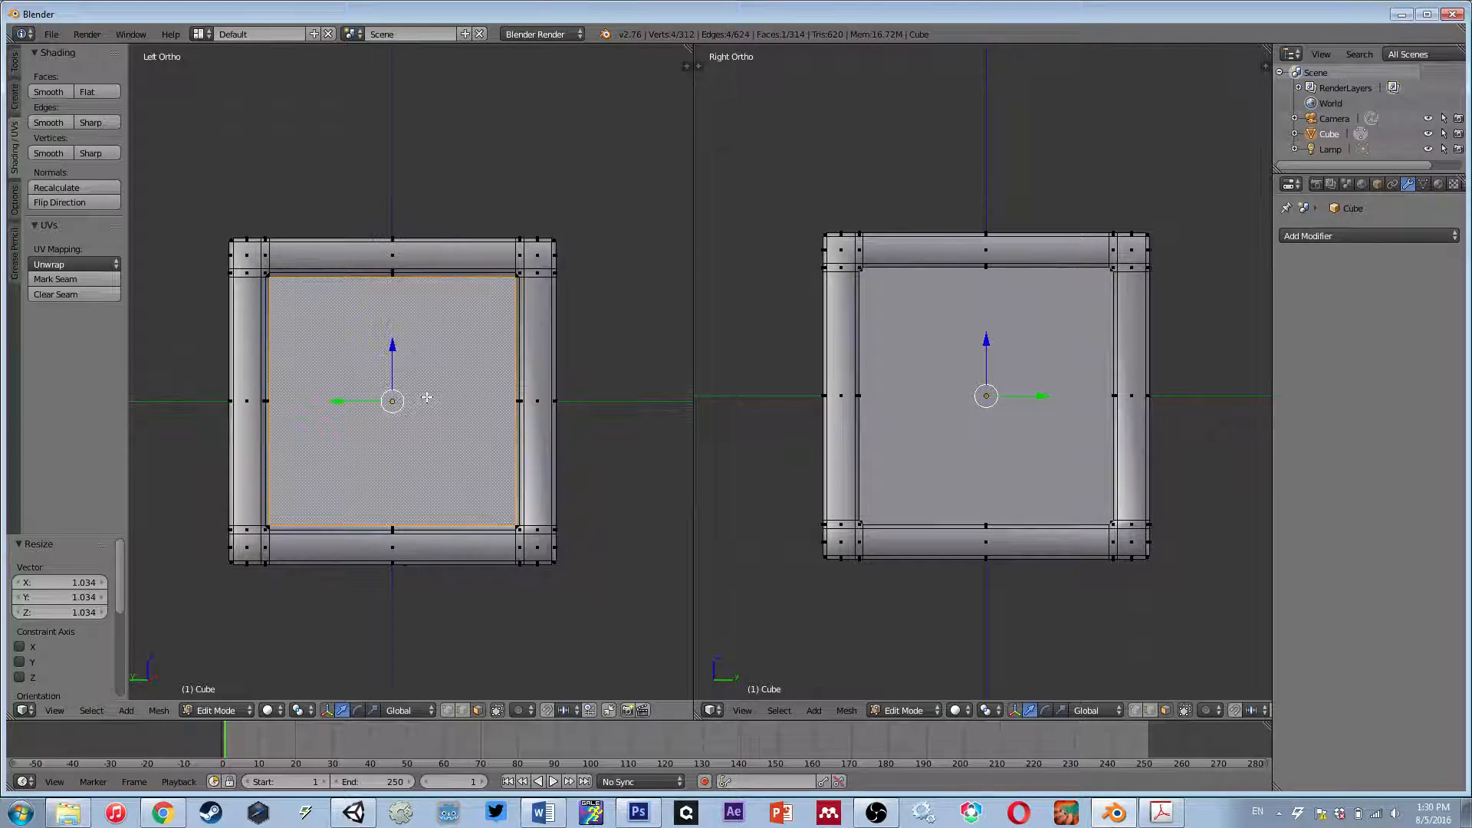
pyautogui.scroll(4, 460, 358)
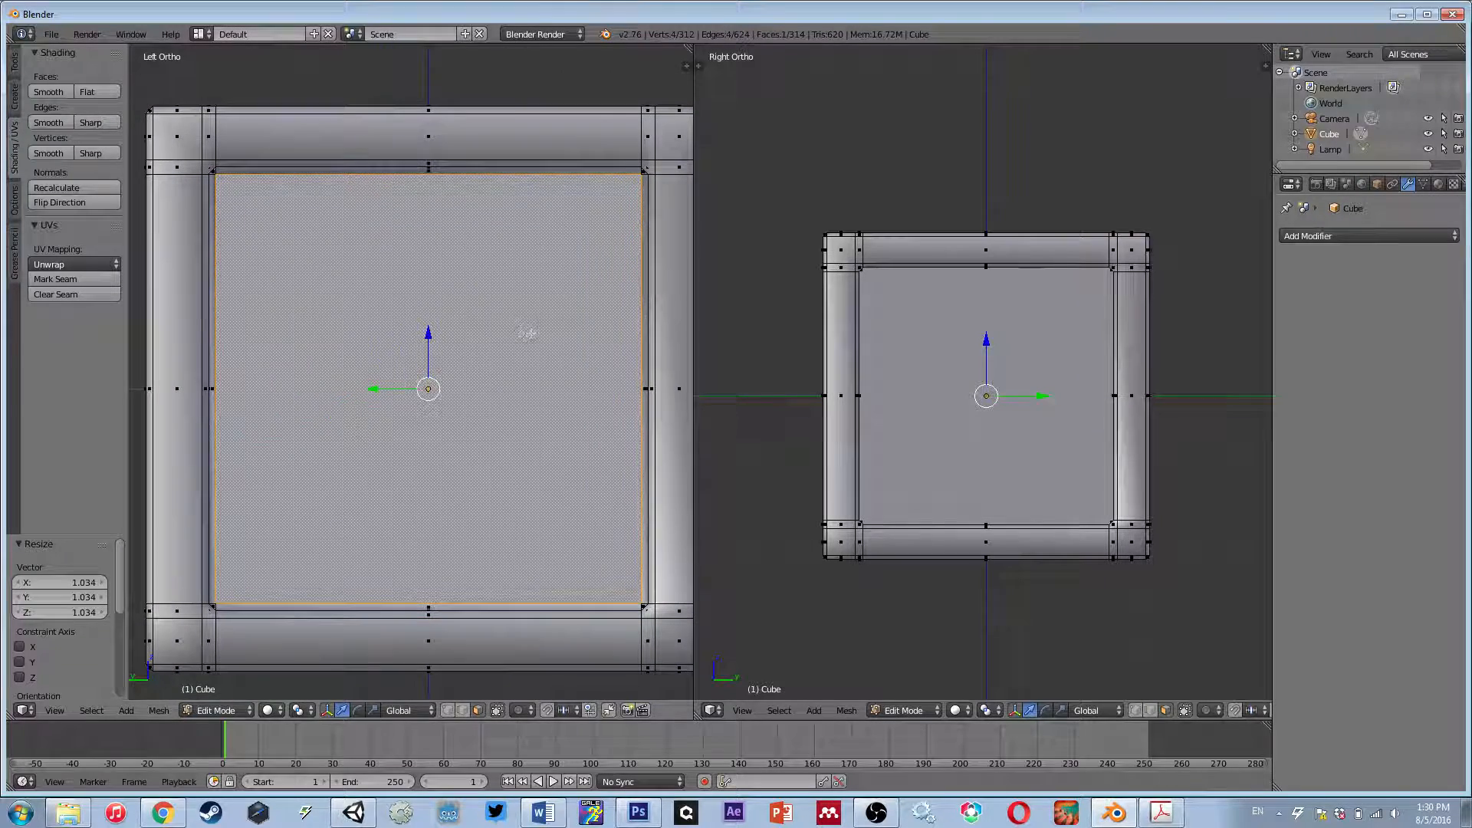
pyautogui.press('s')
pyautogui.click(530, 332)
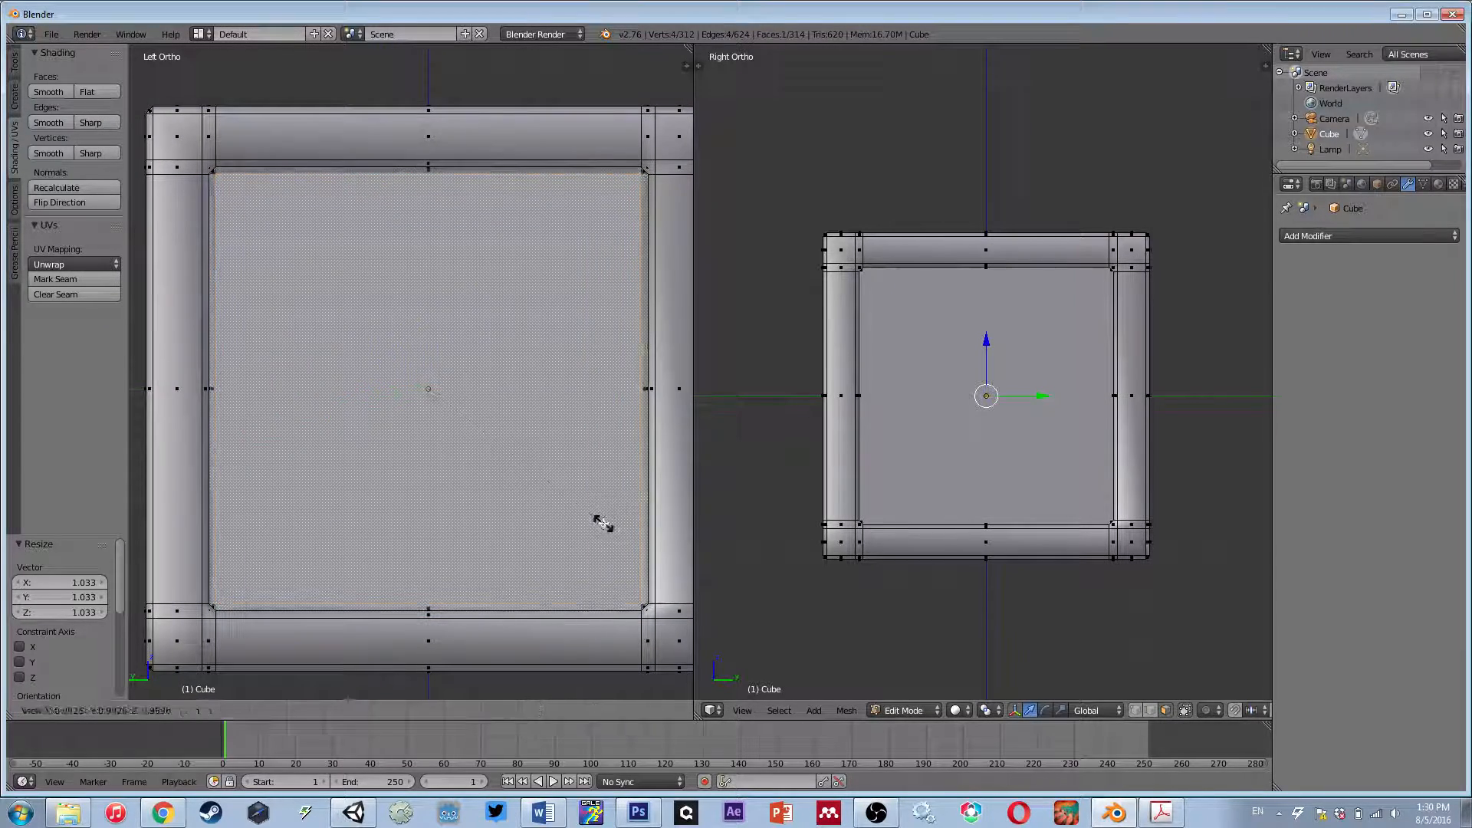
pyautogui.press('s')
pyautogui.click(609, 525)
# - In wireframe front view, move the left side panel face outward by -0.019 along X, and return to solid shading
pyautogui.press('KP_1')
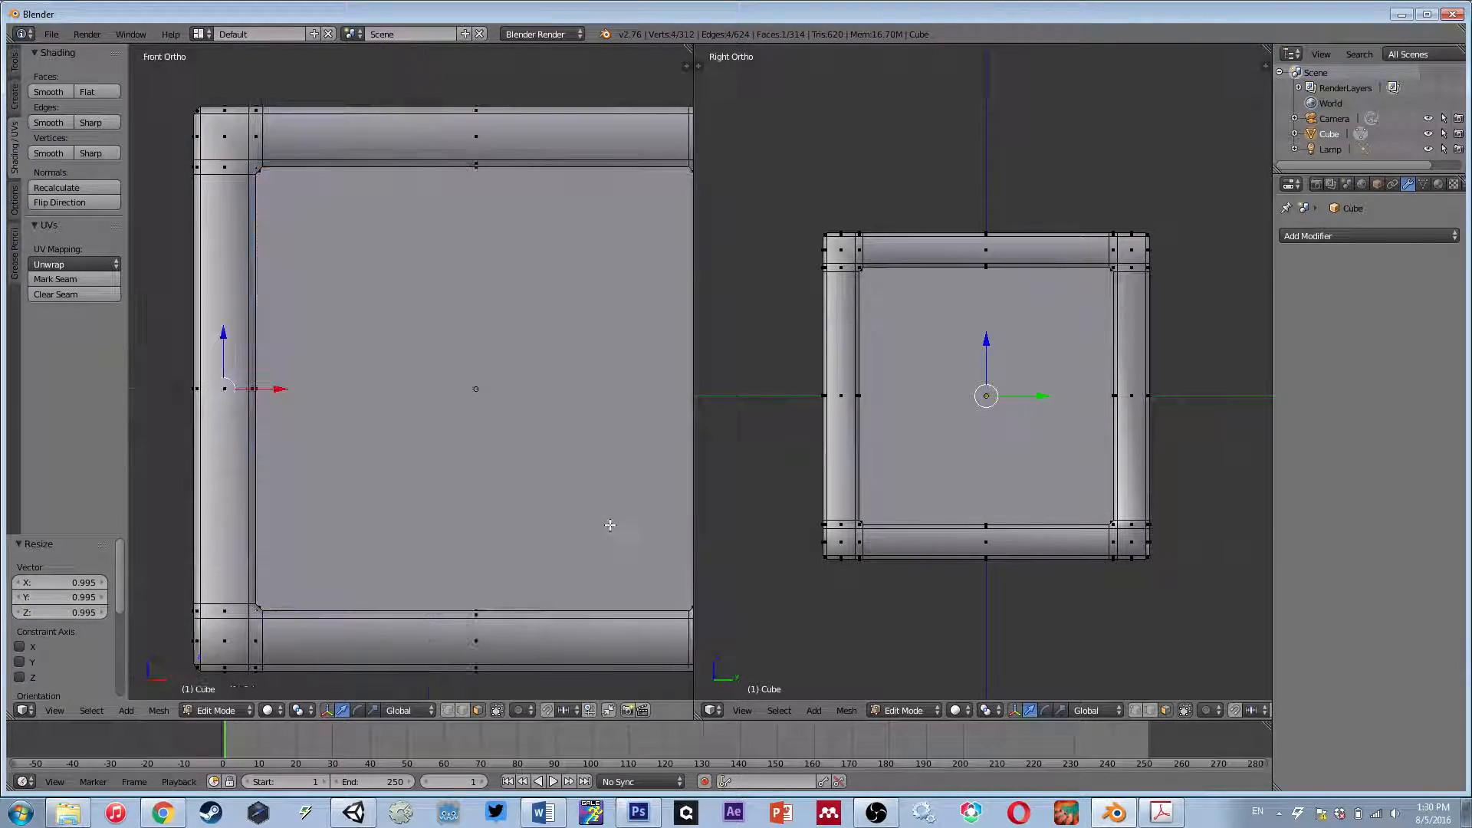
pyautogui.press('z')
pyautogui.press('g')
pyautogui.press('x')
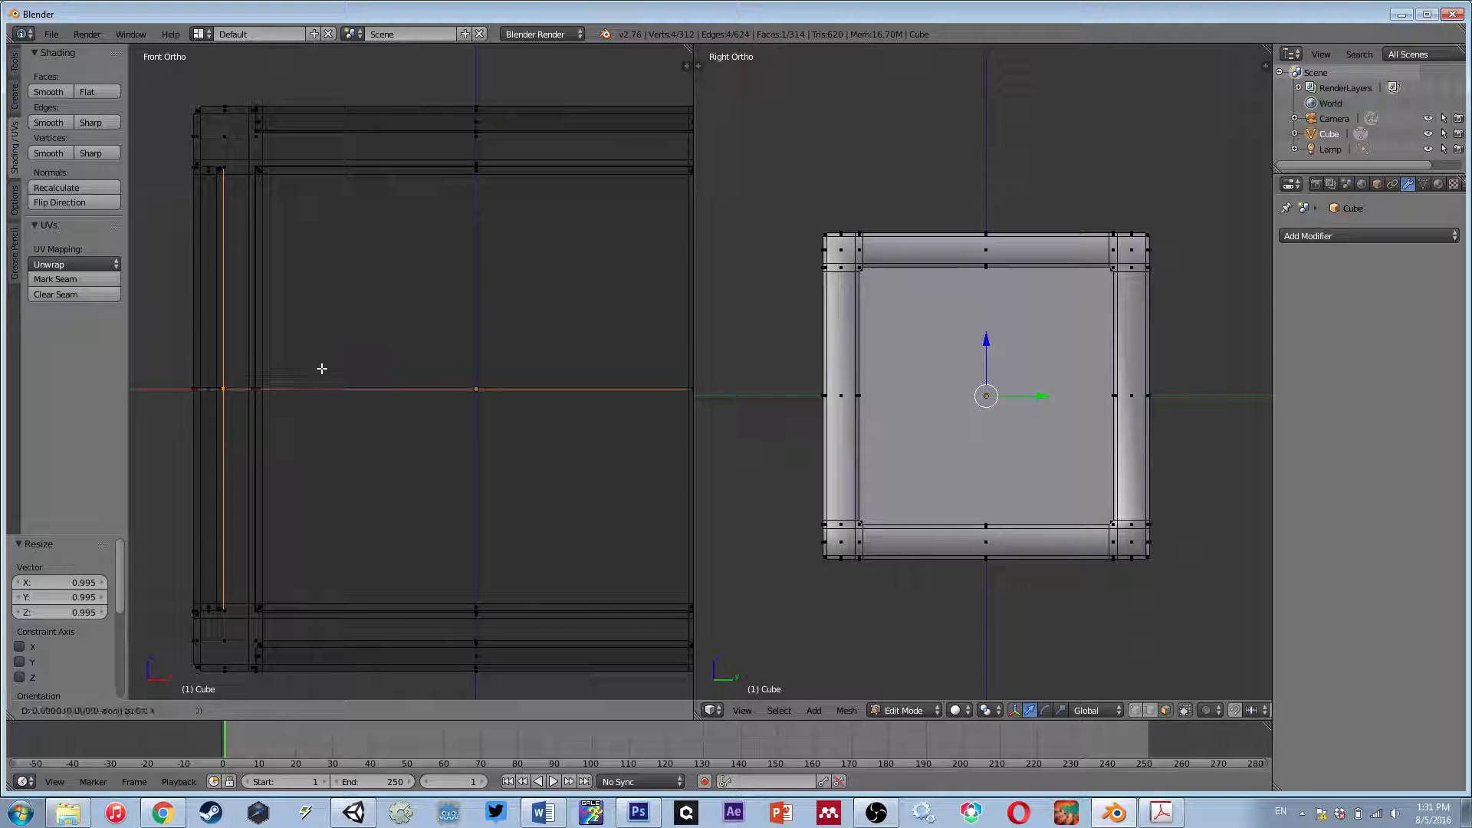
pyautogui.click(316, 370)
pyautogui.press('z')
# - Select the crate's back panel face and, in back view, scale it up to 1.038
pyautogui.scroll(-6, 384, 319)
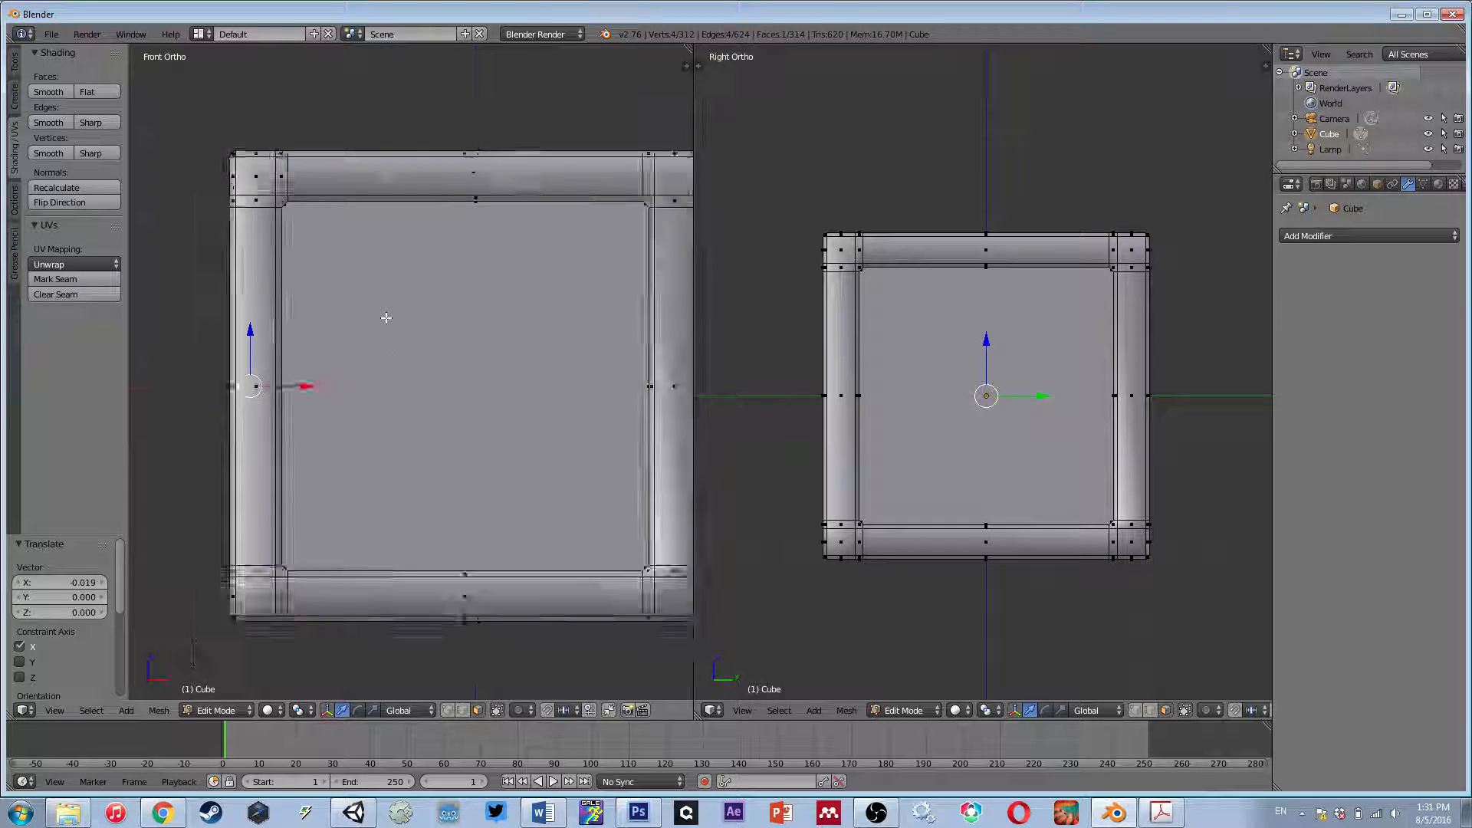
pyautogui.moveTo(384, 319); pyautogui.dragTo(641, 338, button='middle')
pyautogui.scroll(5, 325, 386)
pyautogui.rightClick(304, 373)
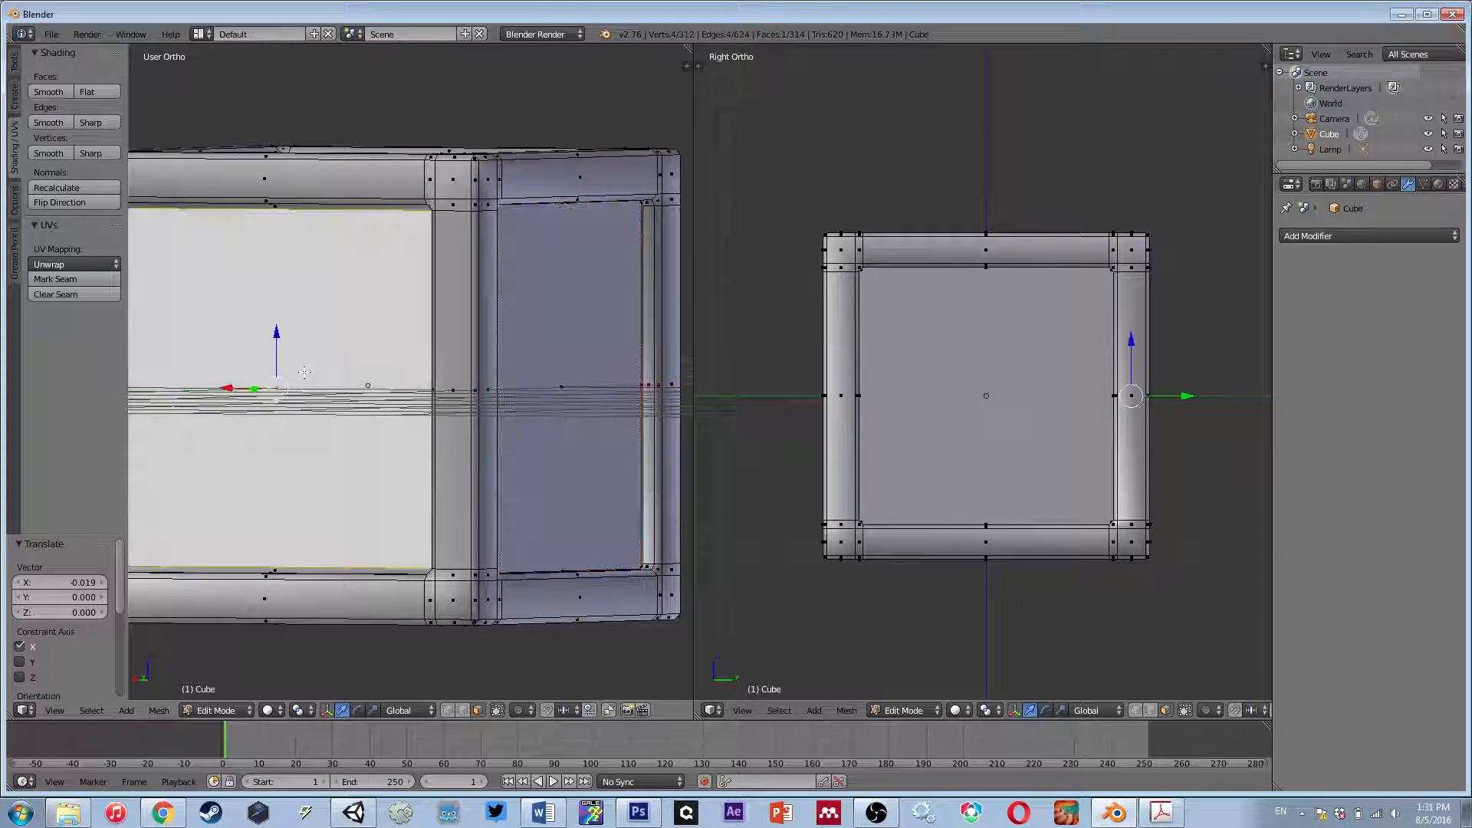
pyautogui.press('ctrl+KP_1')
pyautogui.scroll(2, 360, 370)
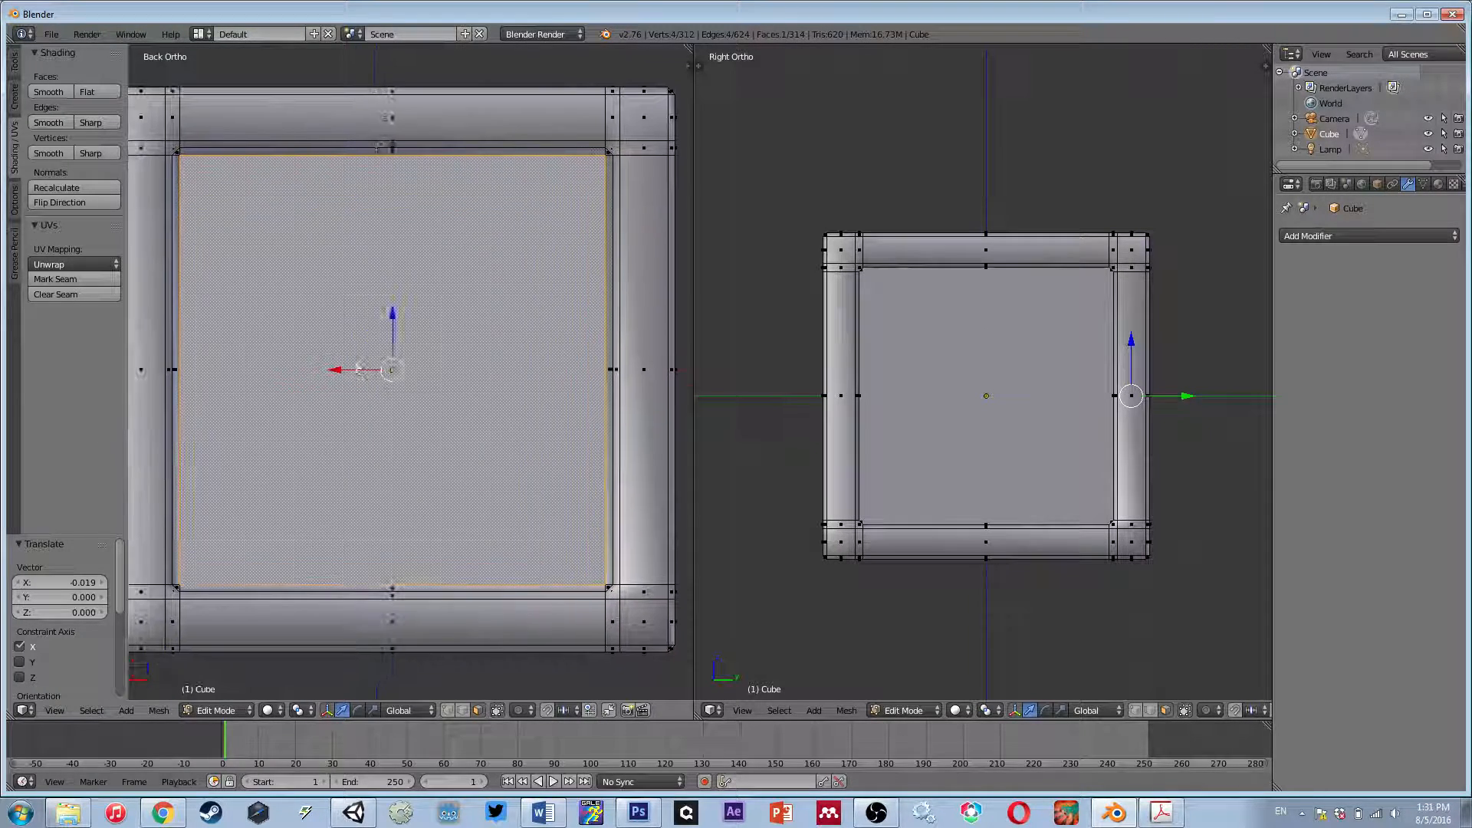
pyautogui.press('s')
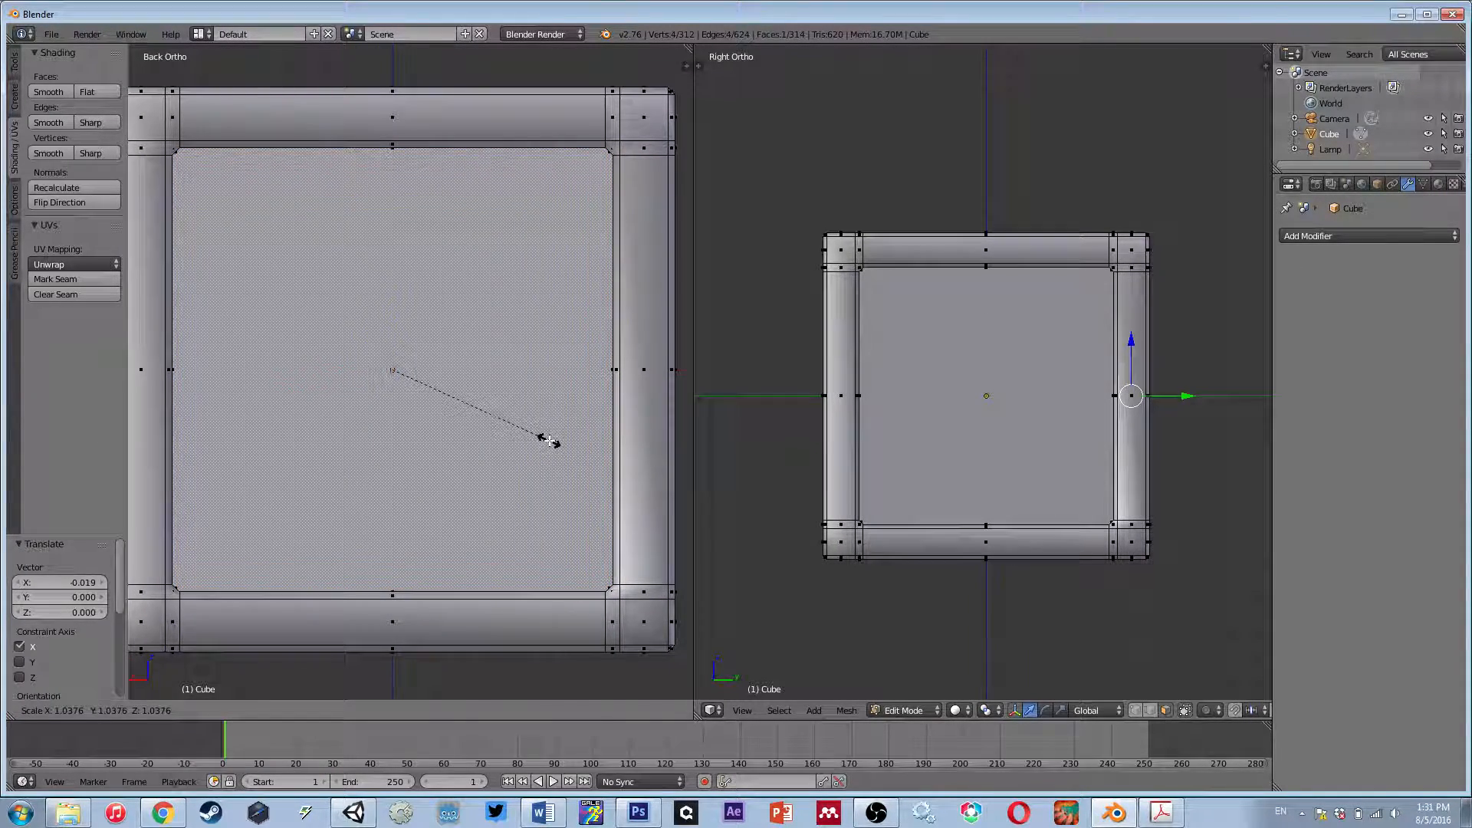
pyautogui.click(542, 429)
# - In wireframe side view, move the back panel face outward by 0.024 along Y
pyautogui.press('KP_3')
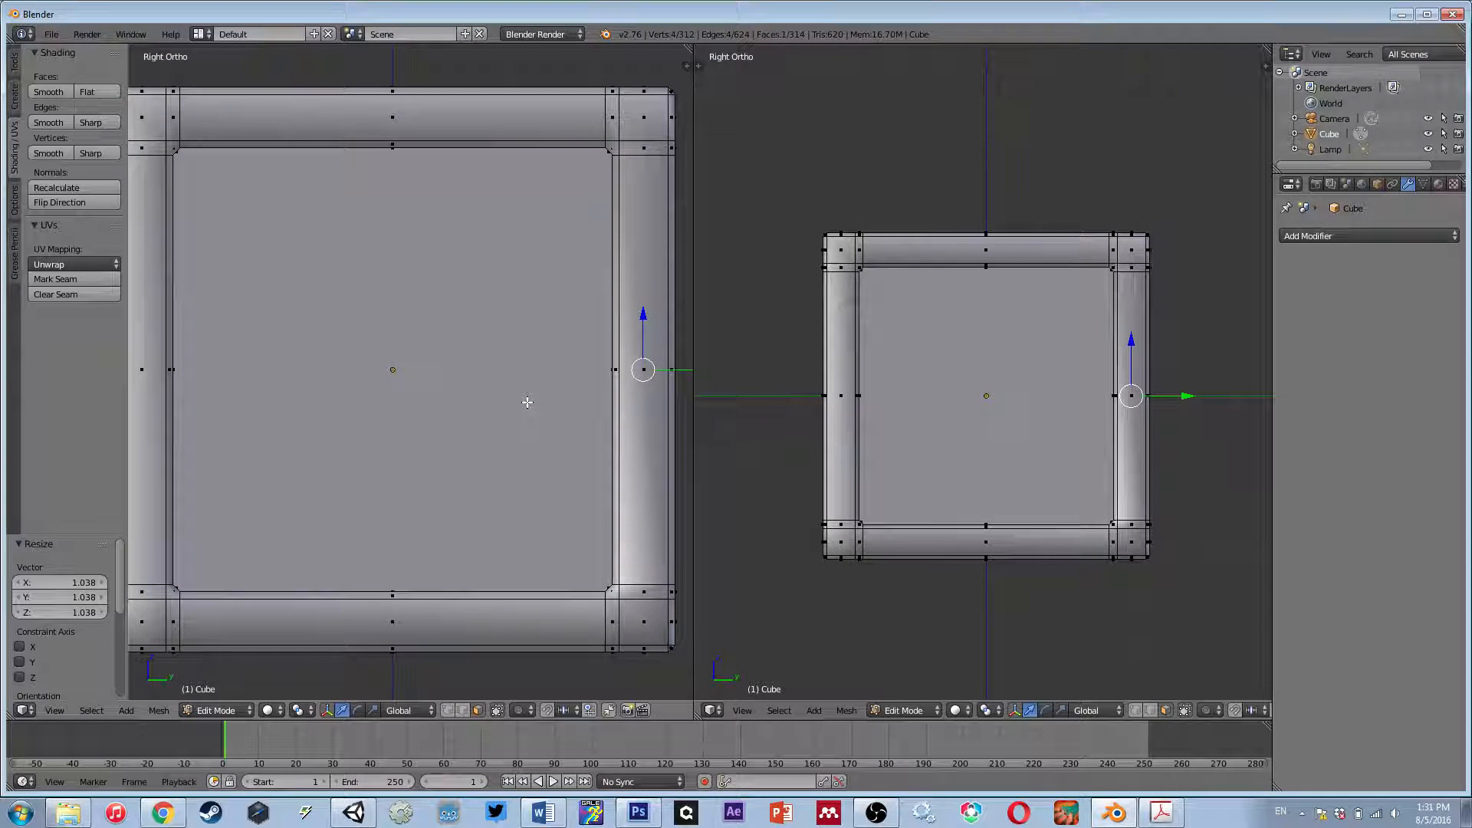
pyautogui.press('z')
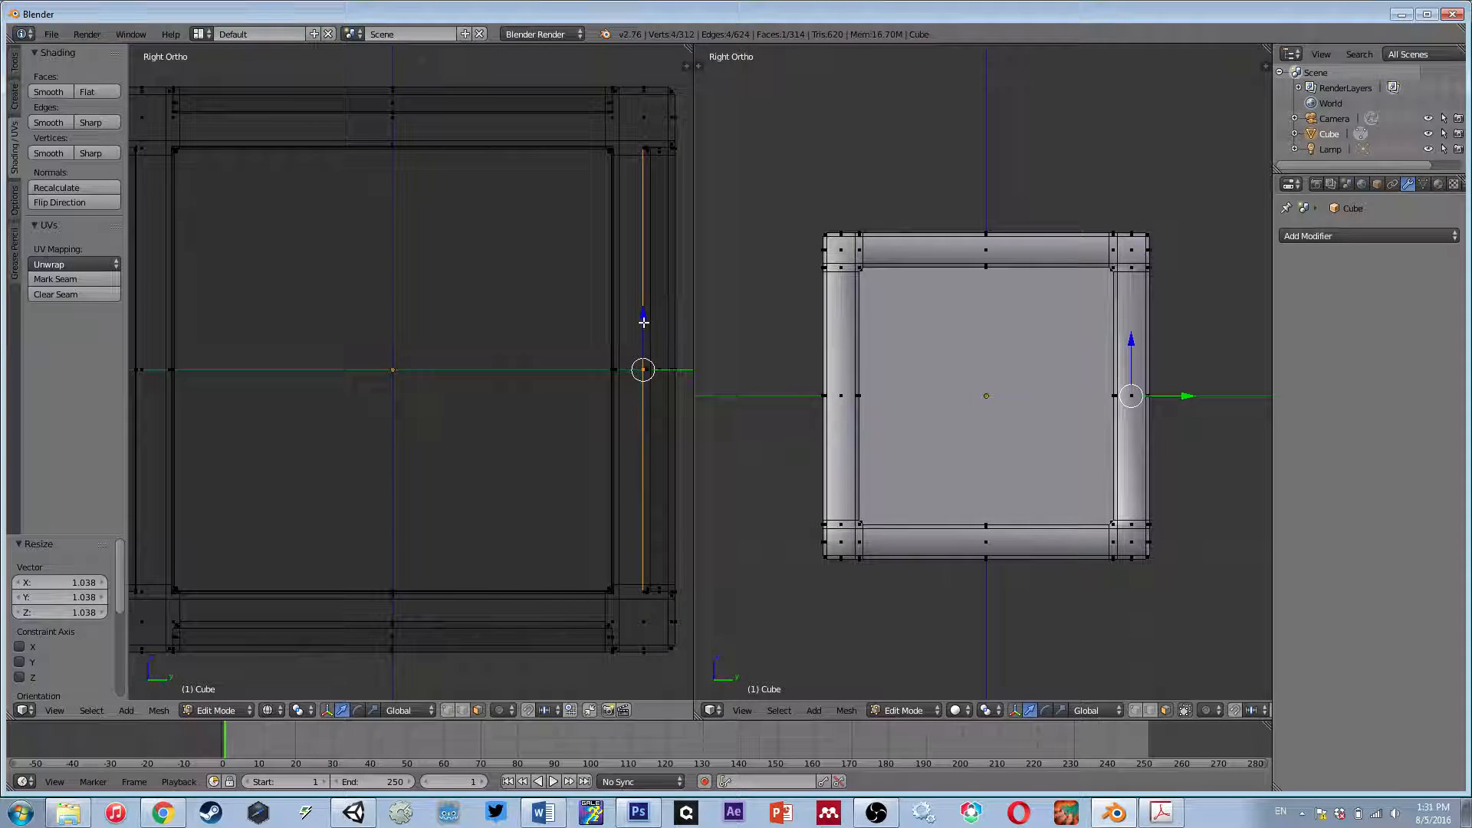
pyautogui.press('g')
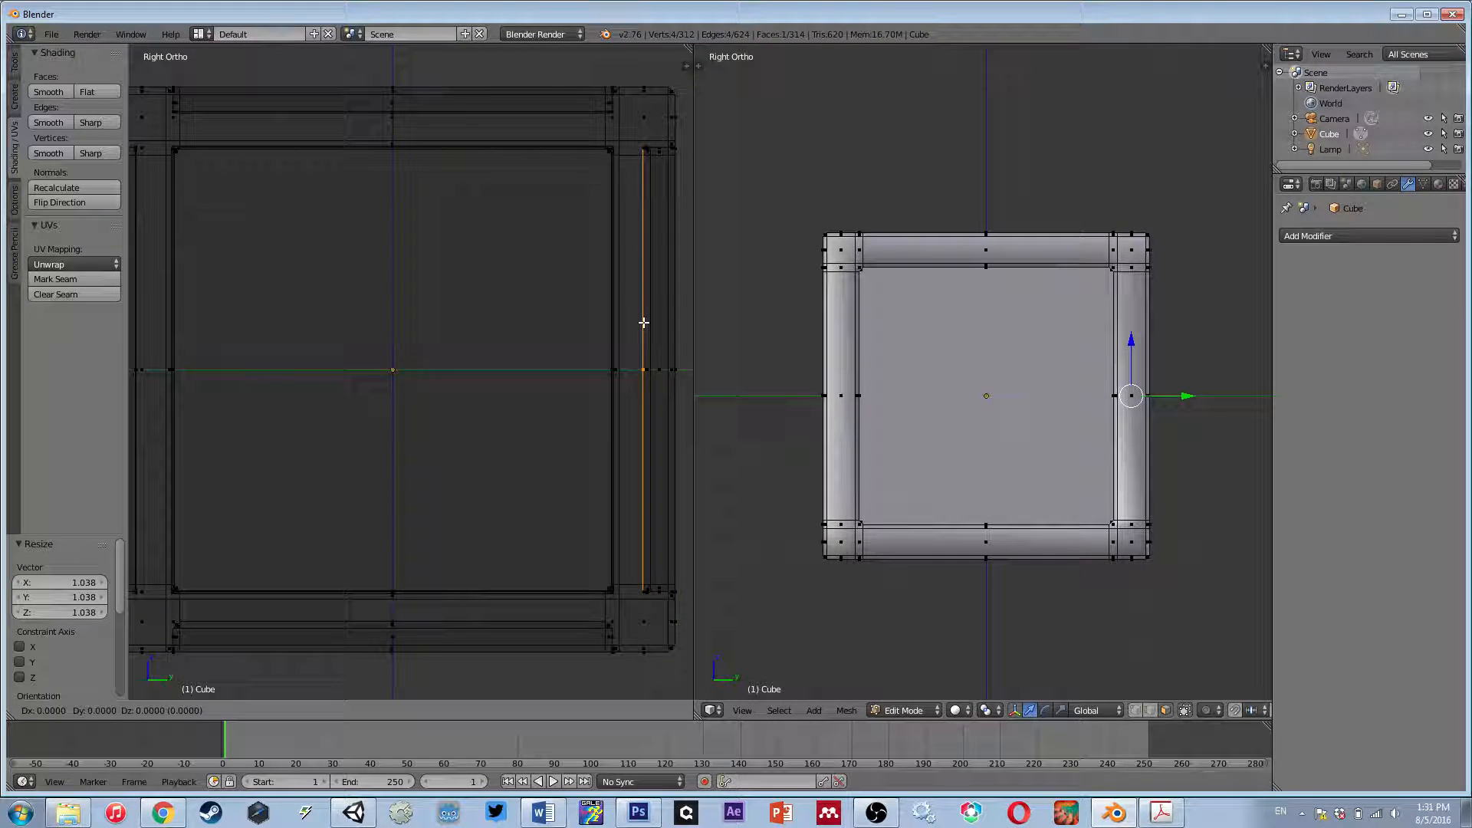
pyautogui.press('y')
pyautogui.click(650, 322)
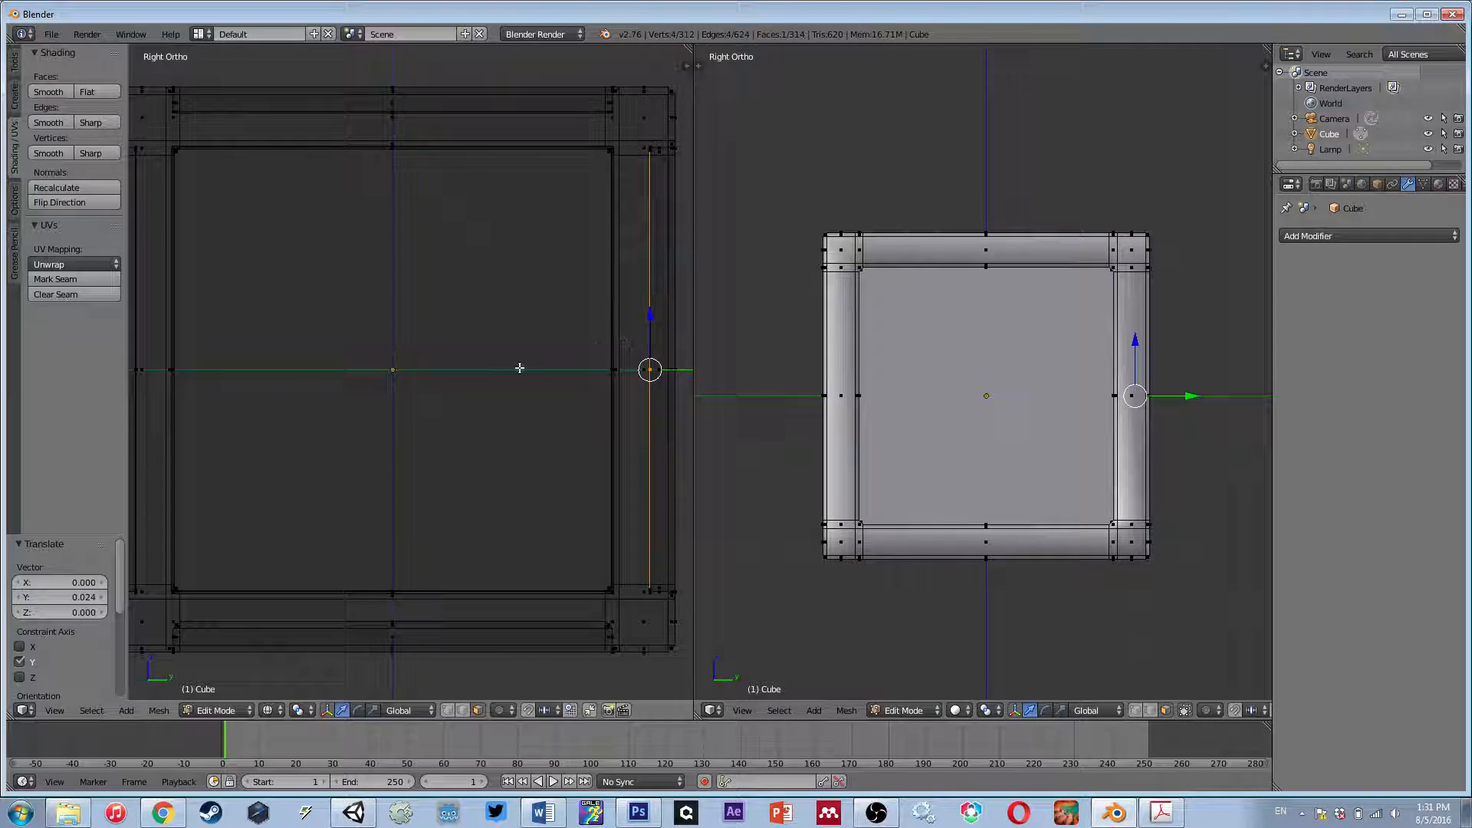
# - Select the crate's bottom panel face in solid shading and, in bottom view, scale it up to 1.037
pyautogui.press('KP_1')
pyautogui.press('z')
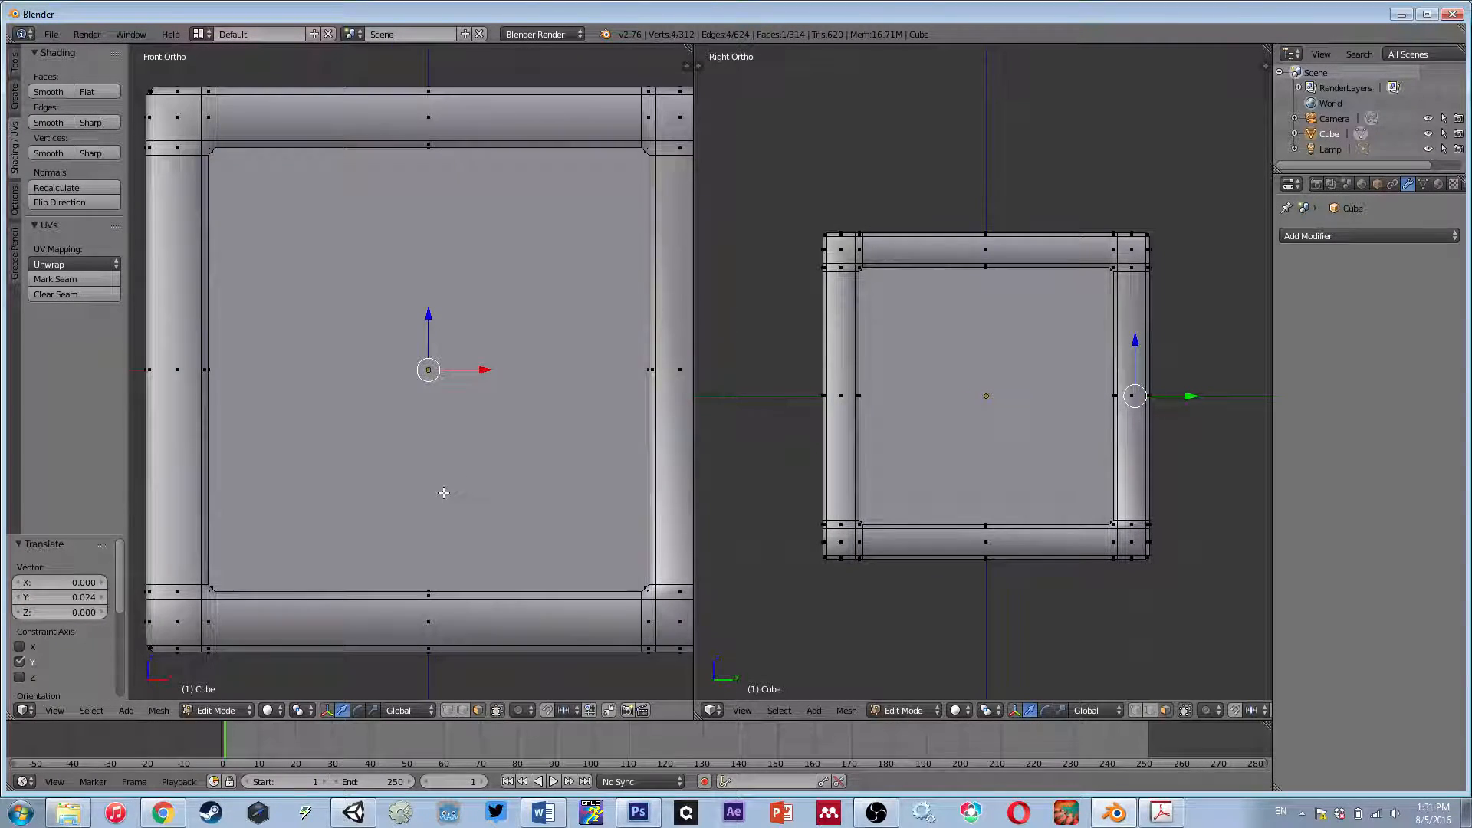
pyautogui.moveTo(444, 493); pyautogui.dragTo(453, 486, button='middle')
pyautogui.rightClick(459, 519)
pyautogui.press('ctrl+KP_7')
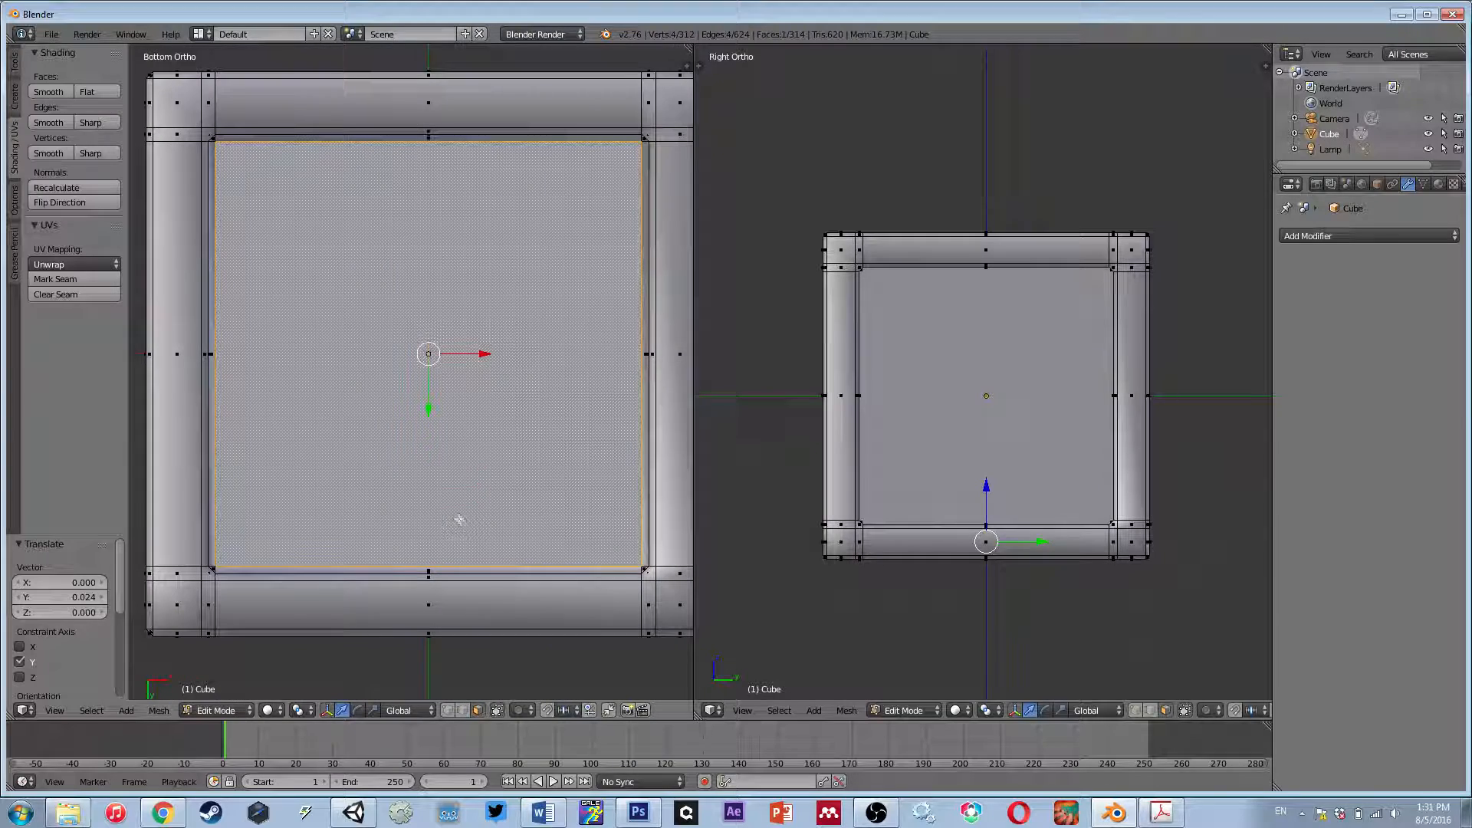
pyautogui.press('s')
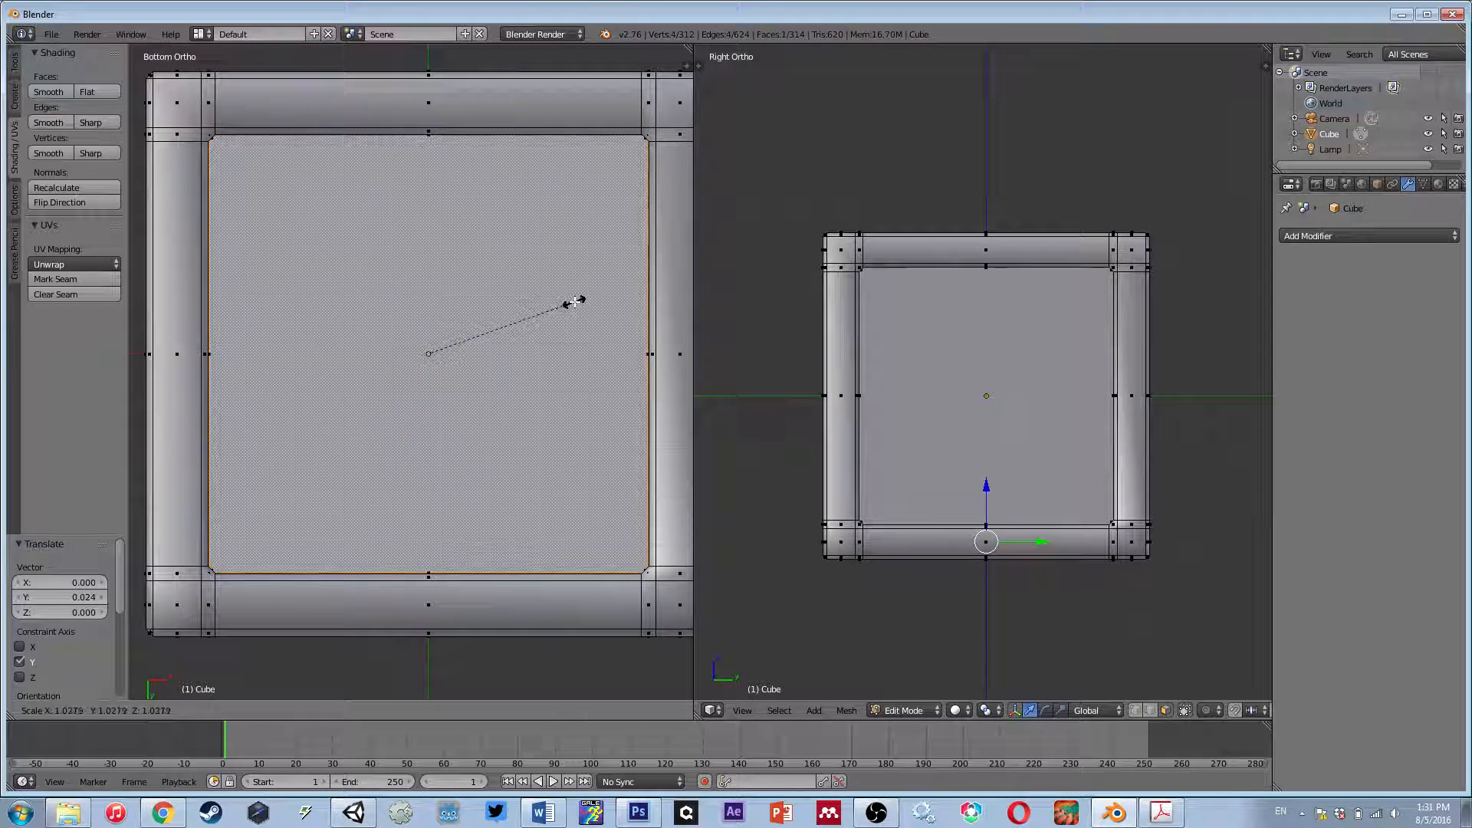
pyautogui.click(571, 301)
# - In wireframe side view, move the bottom panel face outward by about 0.016 along Z, and return to solid shading with nothing selected
pyautogui.press('KP_3')
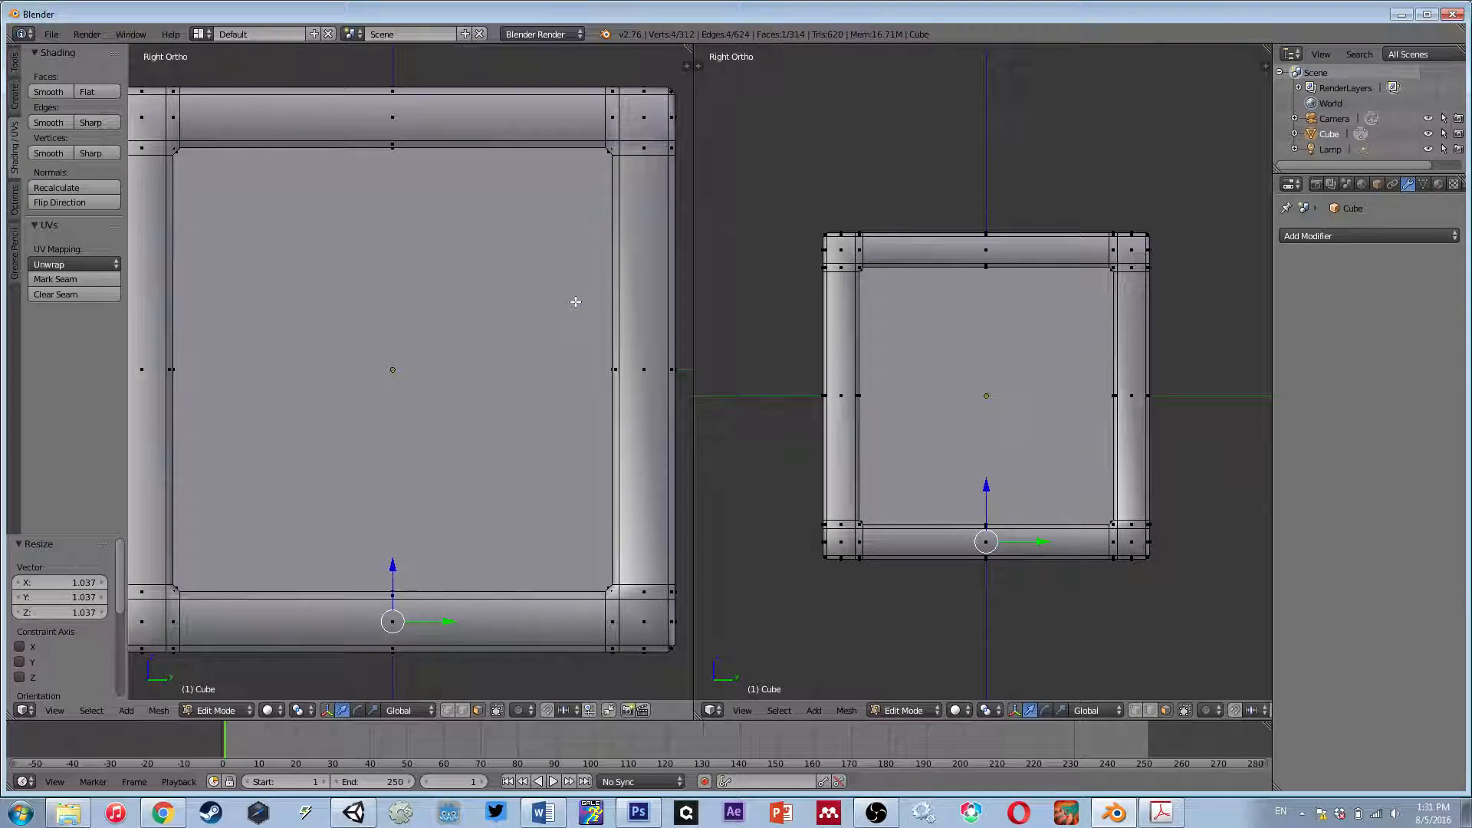
pyautogui.press('z')
pyautogui.press('g')
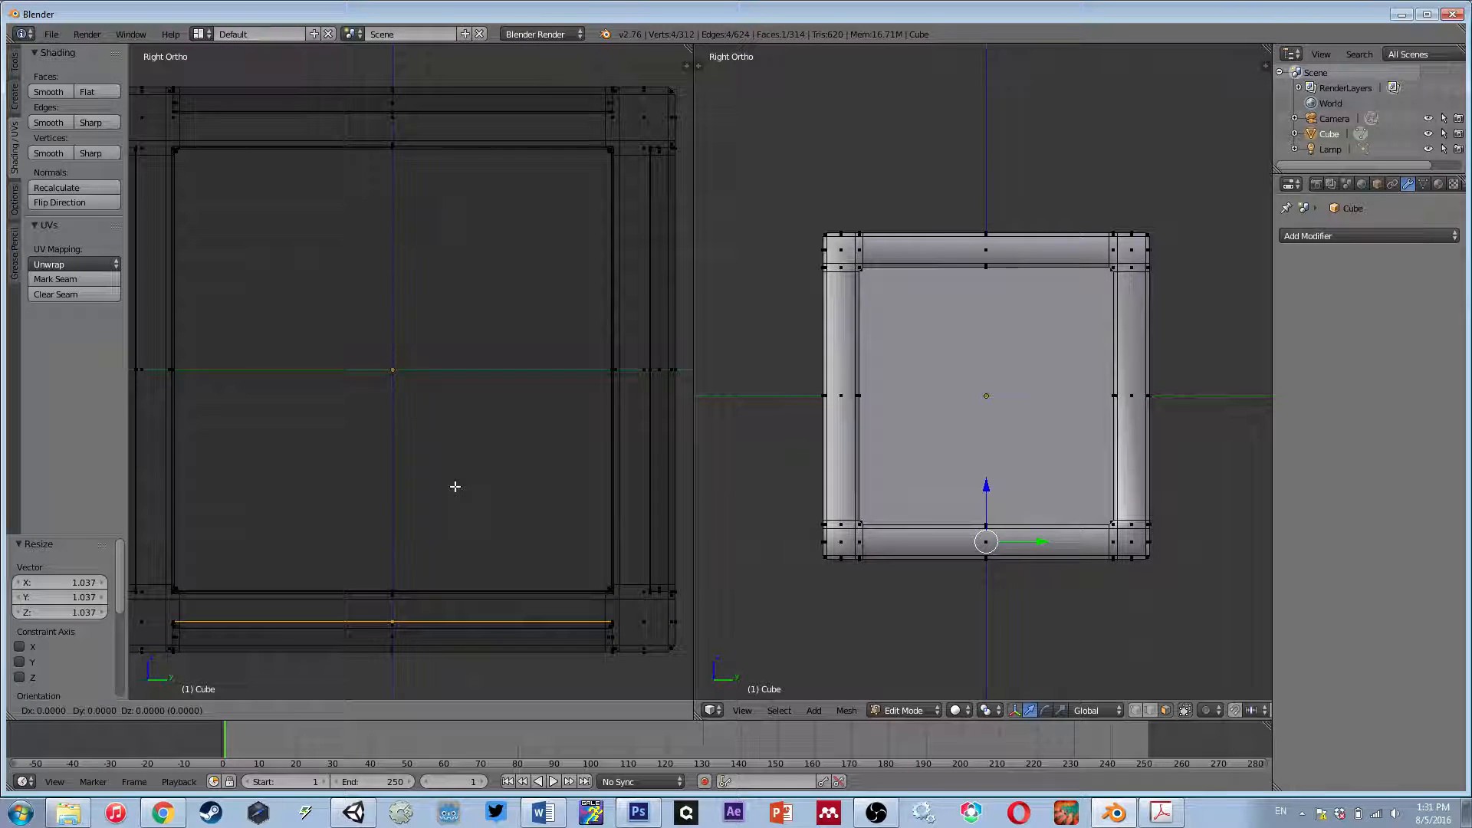
pyautogui.press('z')
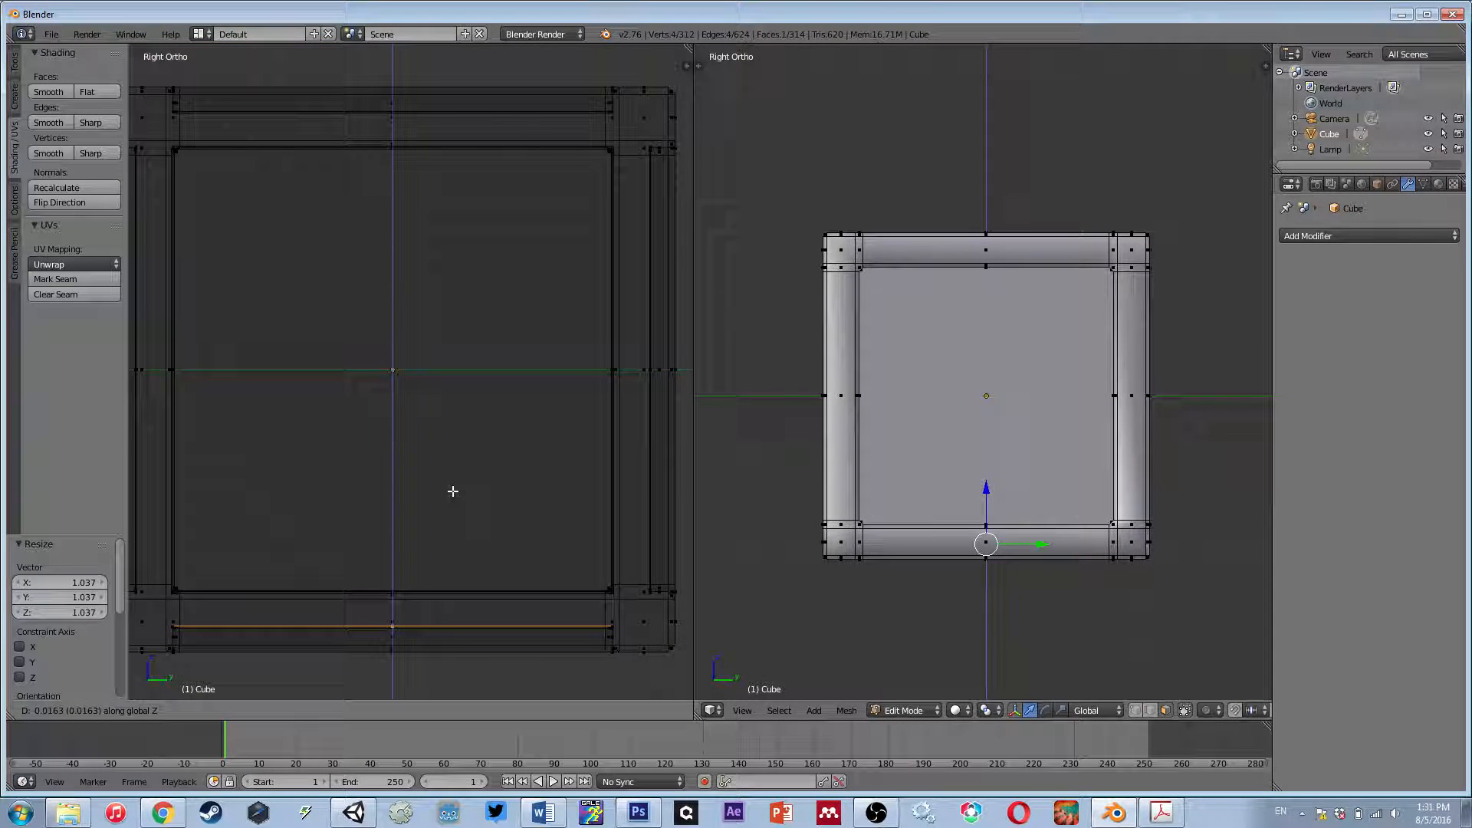
pyautogui.click(453, 493)
pyautogui.press('a')
pyautogui.scroll(-6, 426, 467)
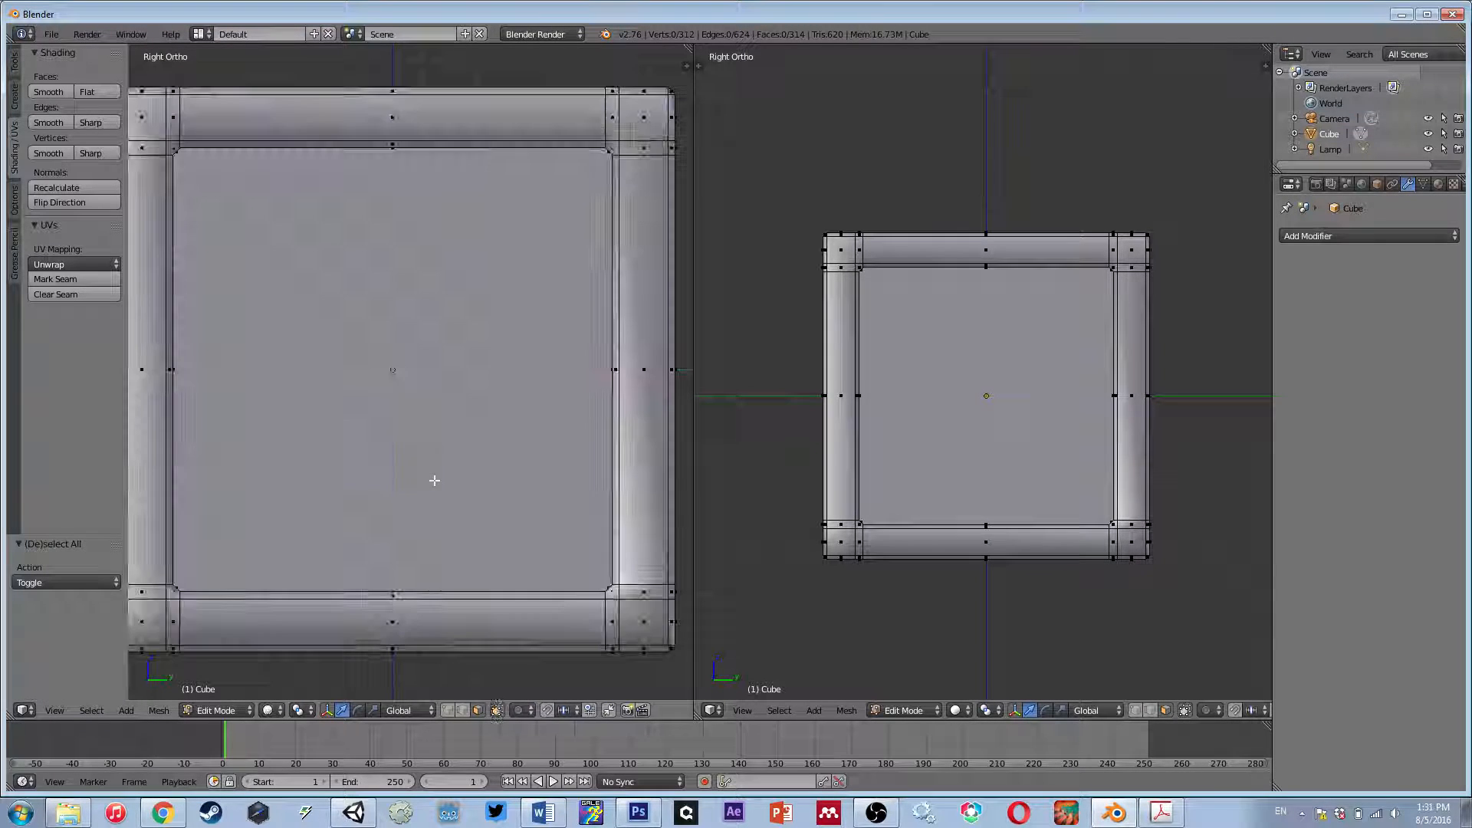
pyautogui.moveTo(426, 467); pyautogui.dragTo(520, 428, button='middle')
pyautogui.scroll(3, 494, 361)
pyautogui.scroll(2, 491, 360)
pyautogui.scroll(-2, 413, 414)
pyautogui.scroll(2, 520, 428)
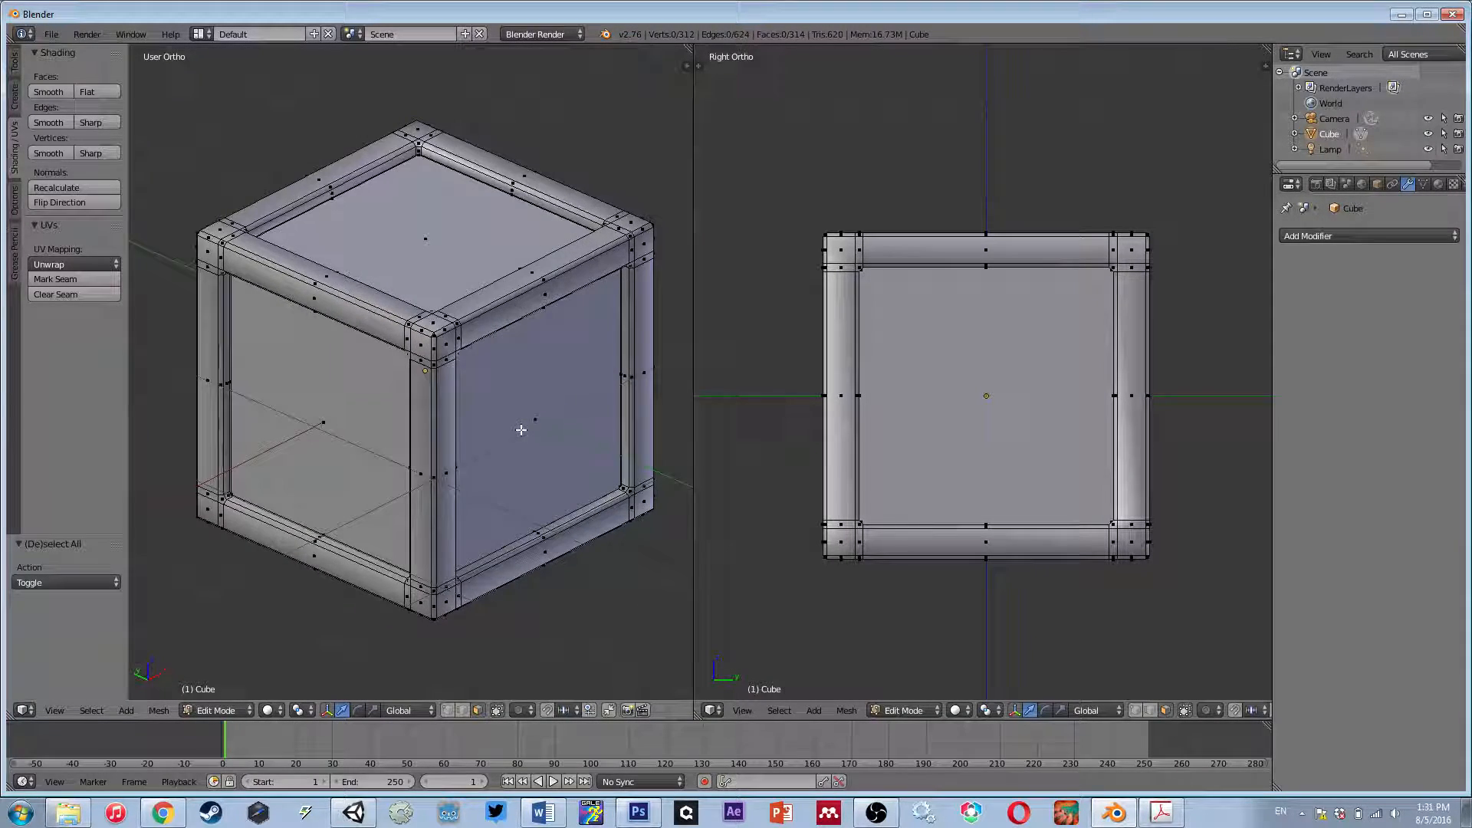
pyautogui.click(51, 34)
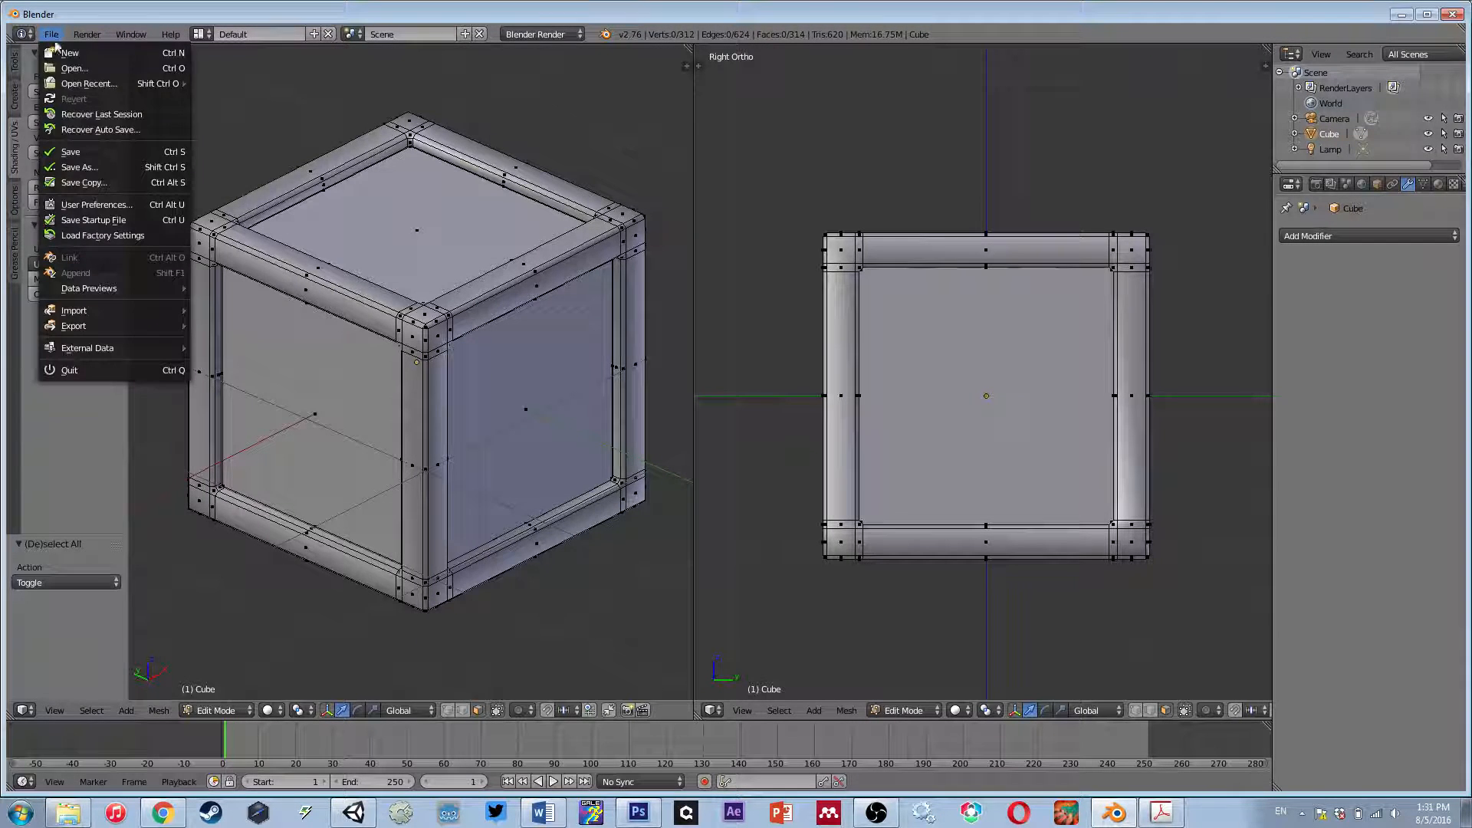
pyautogui.click(84, 163)
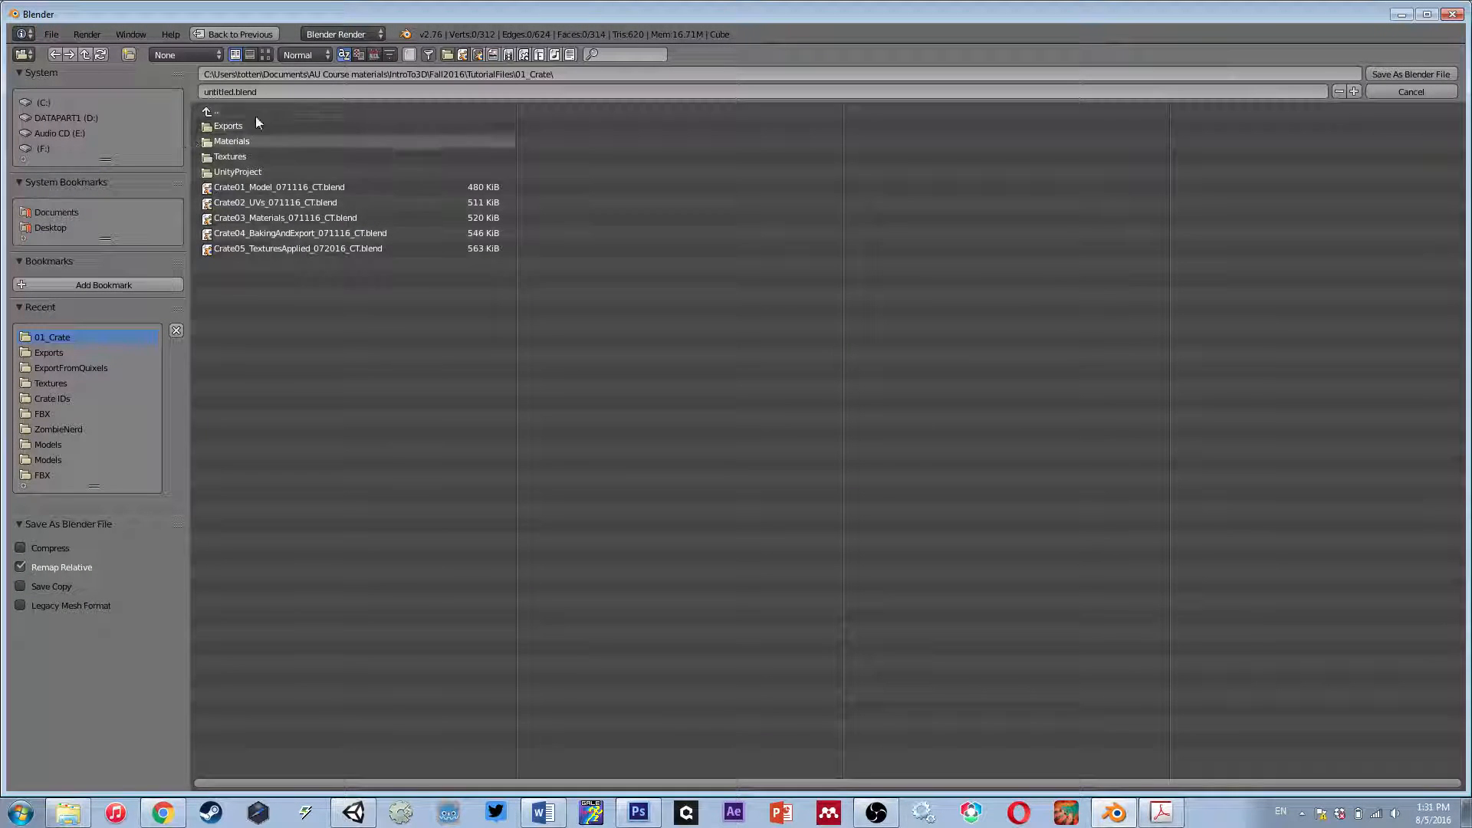
pyautogui.click(242, 189)
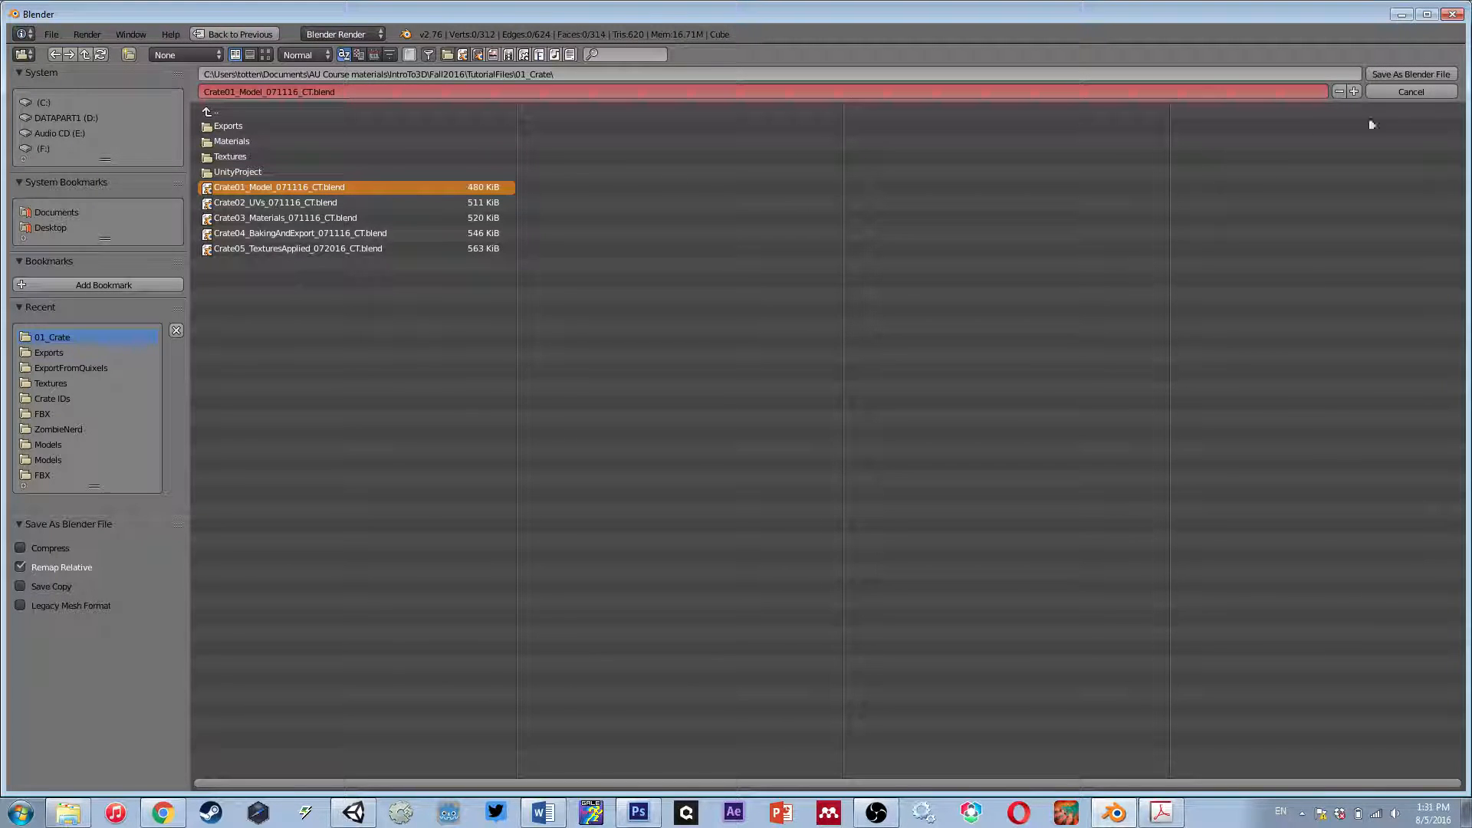
pyautogui.click(1411, 92)
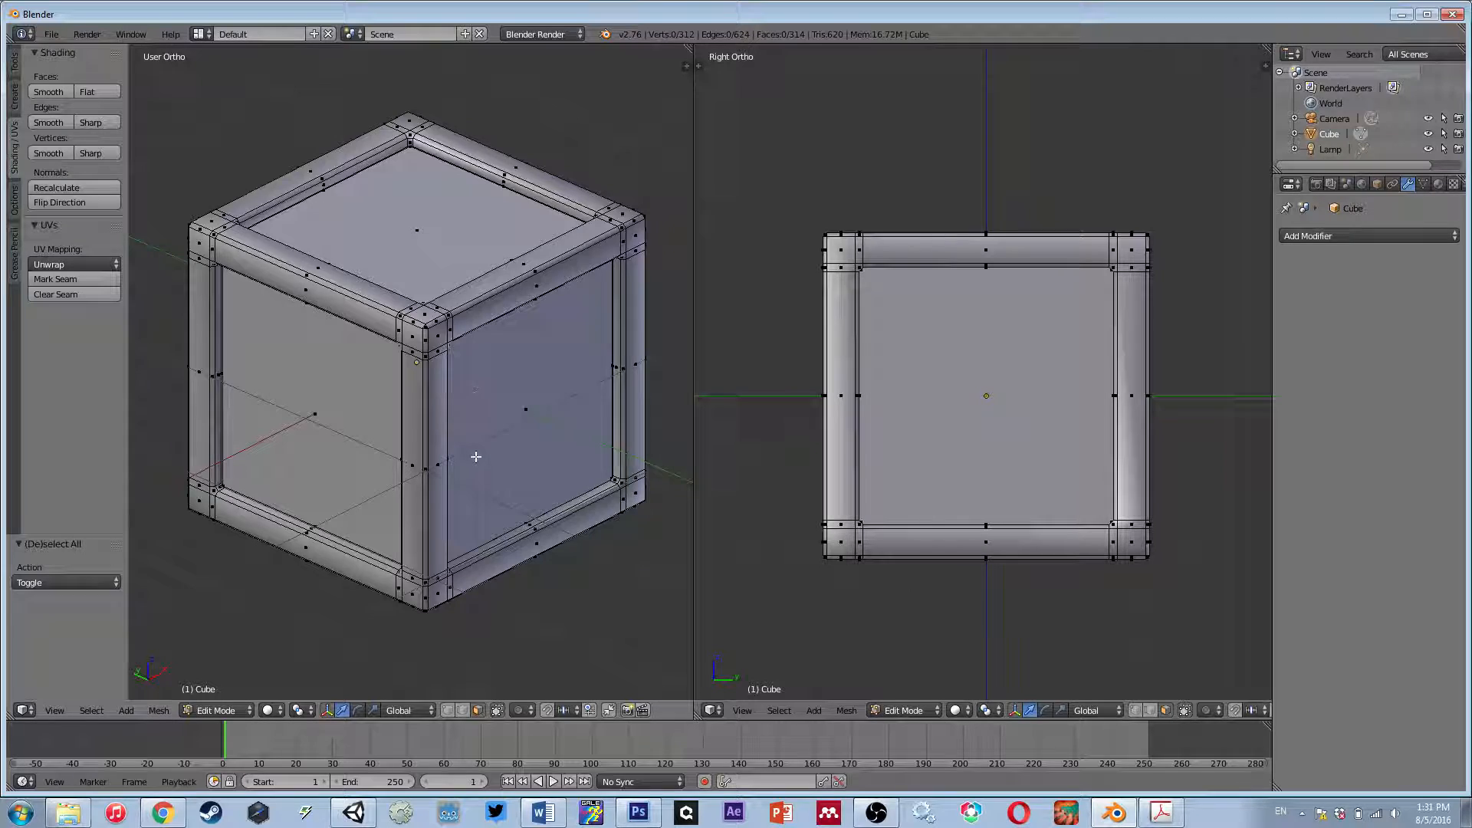
pyautogui.moveTo(476, 457); pyautogui.dragTo(479, 439, button='middle')
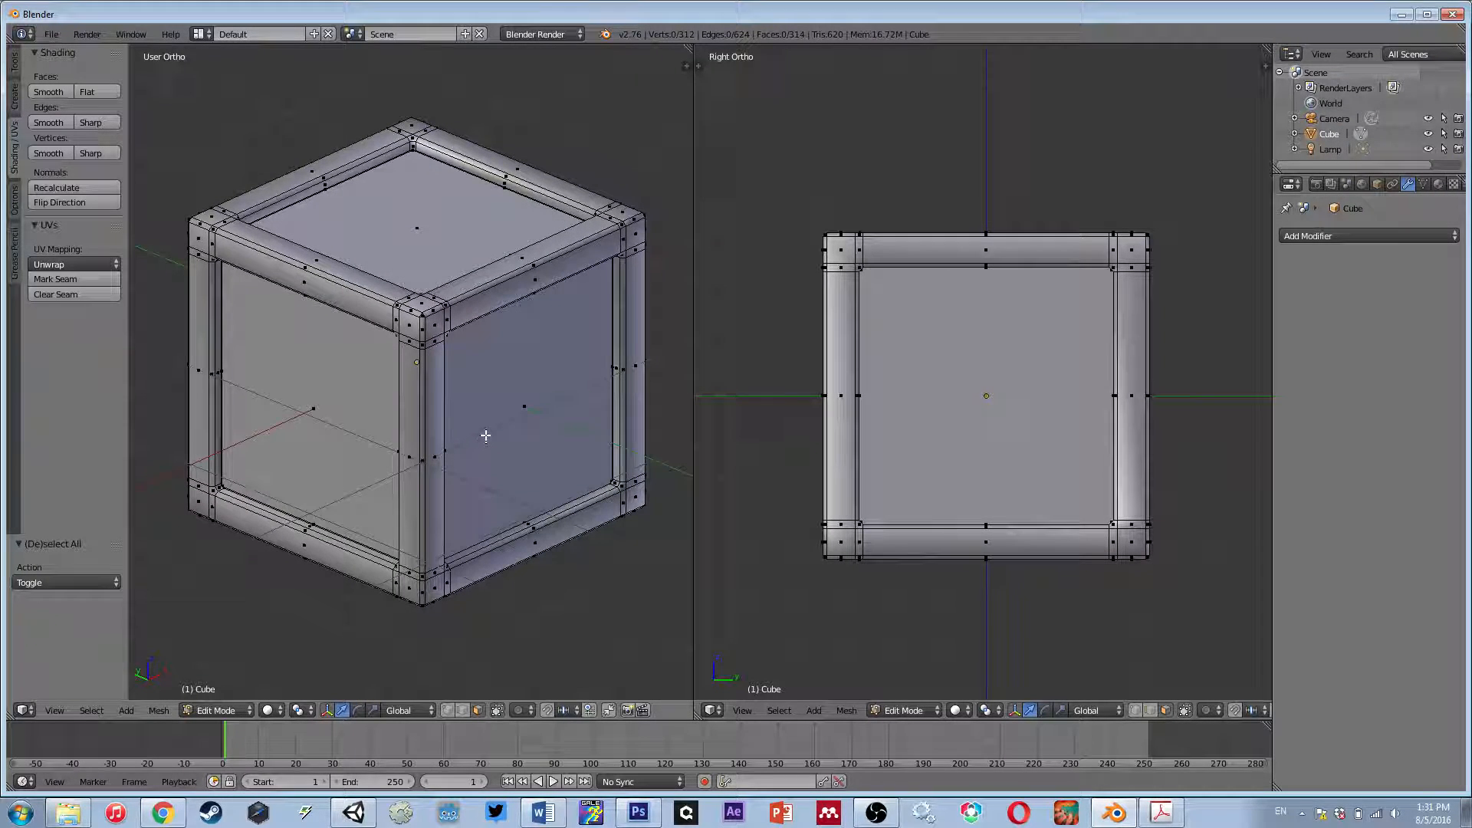
pyautogui.moveTo(455, 285); pyautogui.dragTo(450, 279, button='middle')
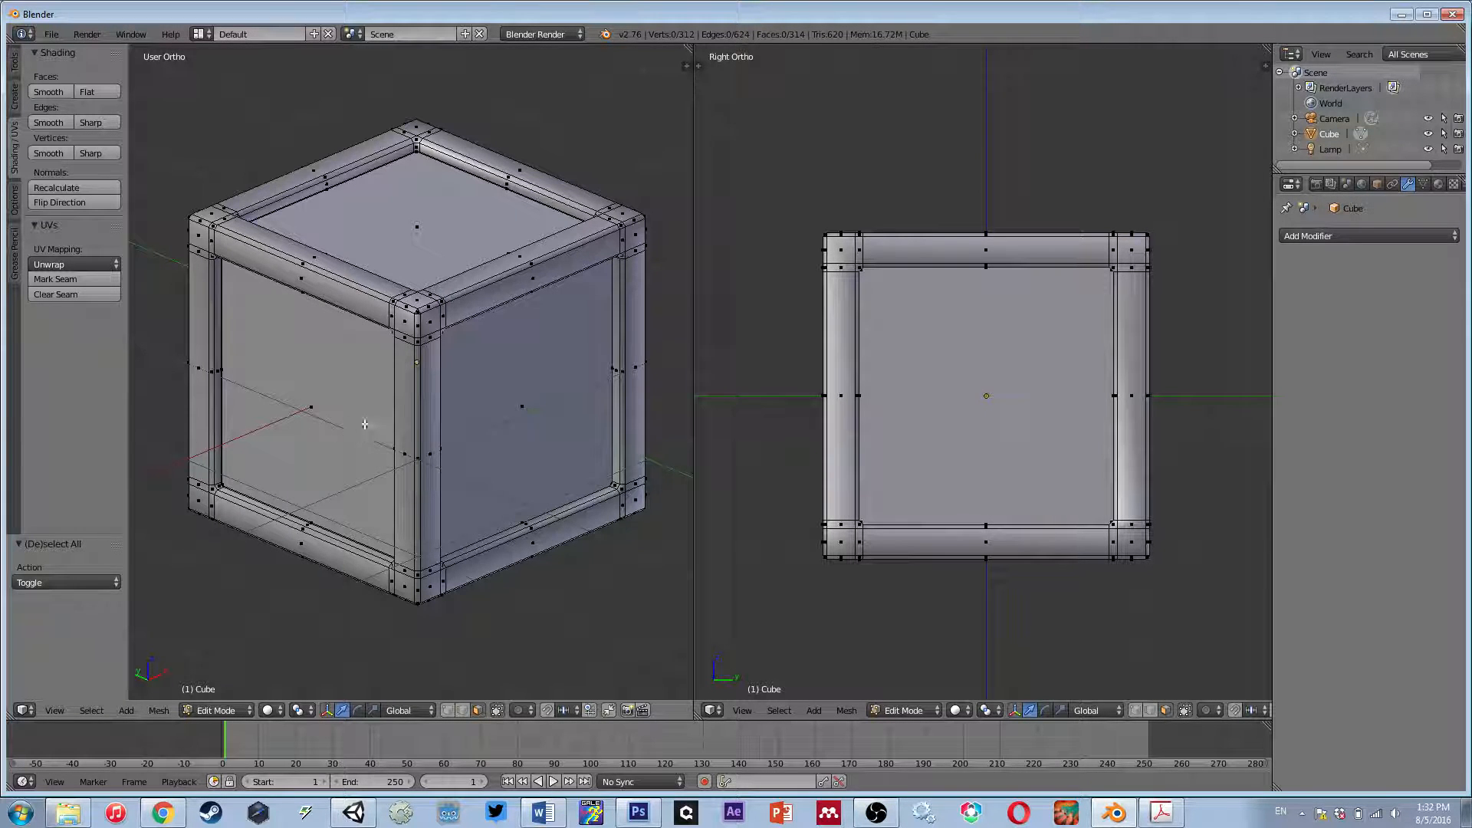
pyautogui.click(877, 812)
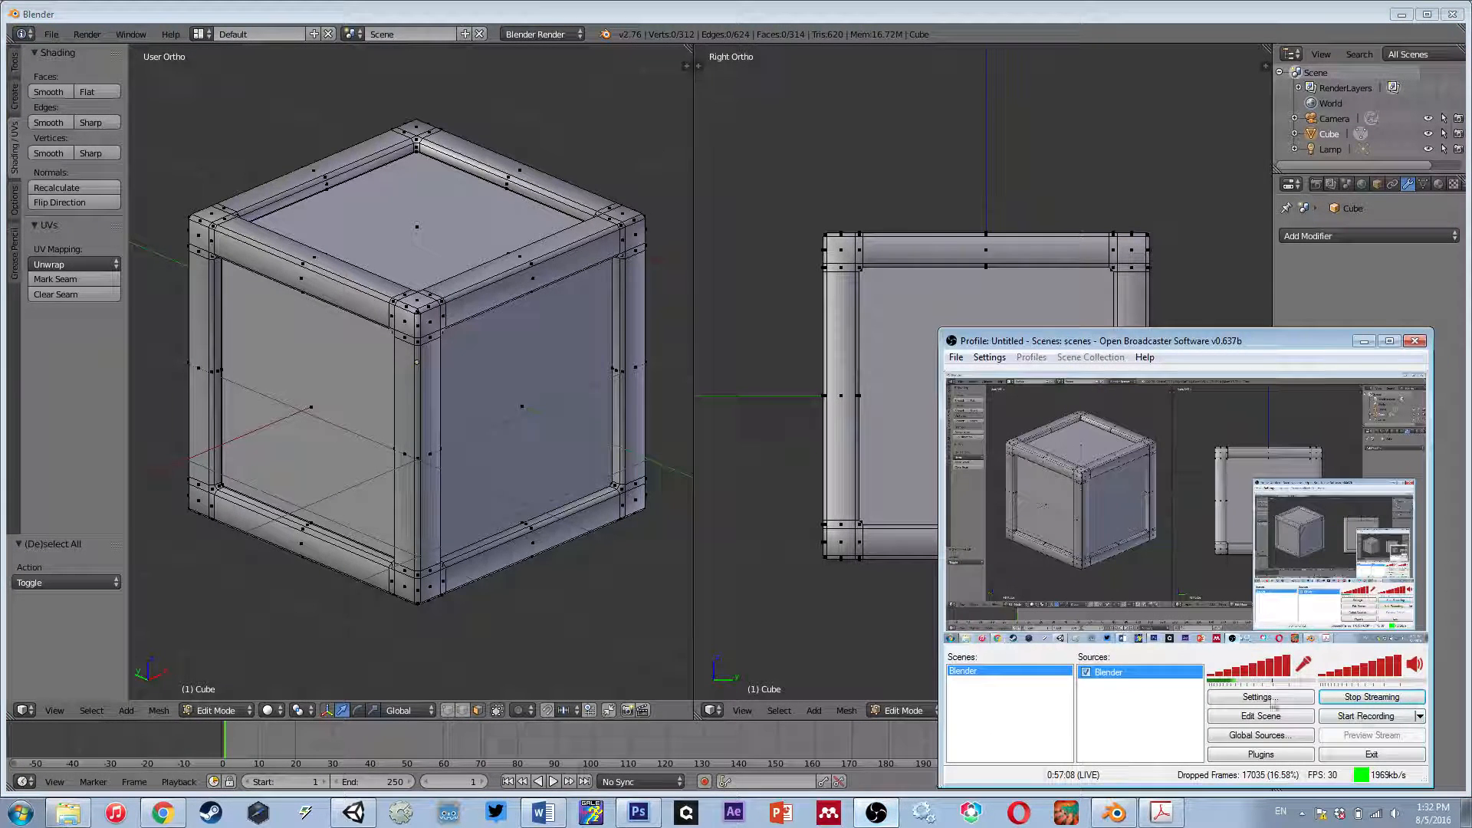